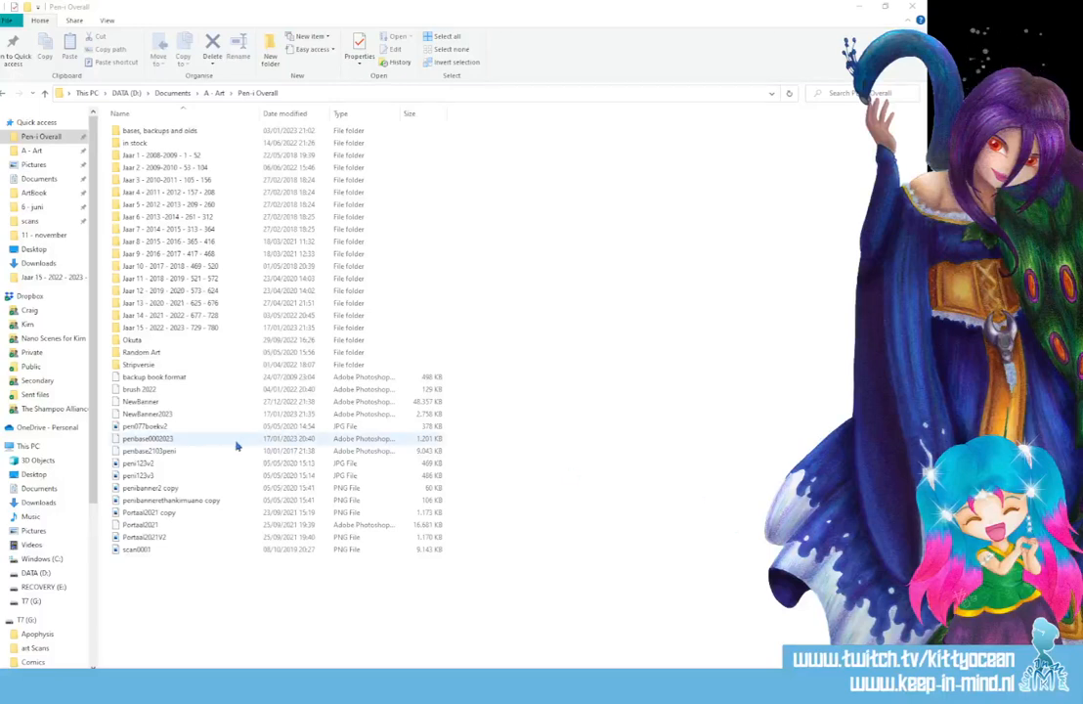
- Open the comic template penbase0002023 from the Pen-i Overall folder in Photoshop and place its window lower in the workspace
left_click(162, 441)
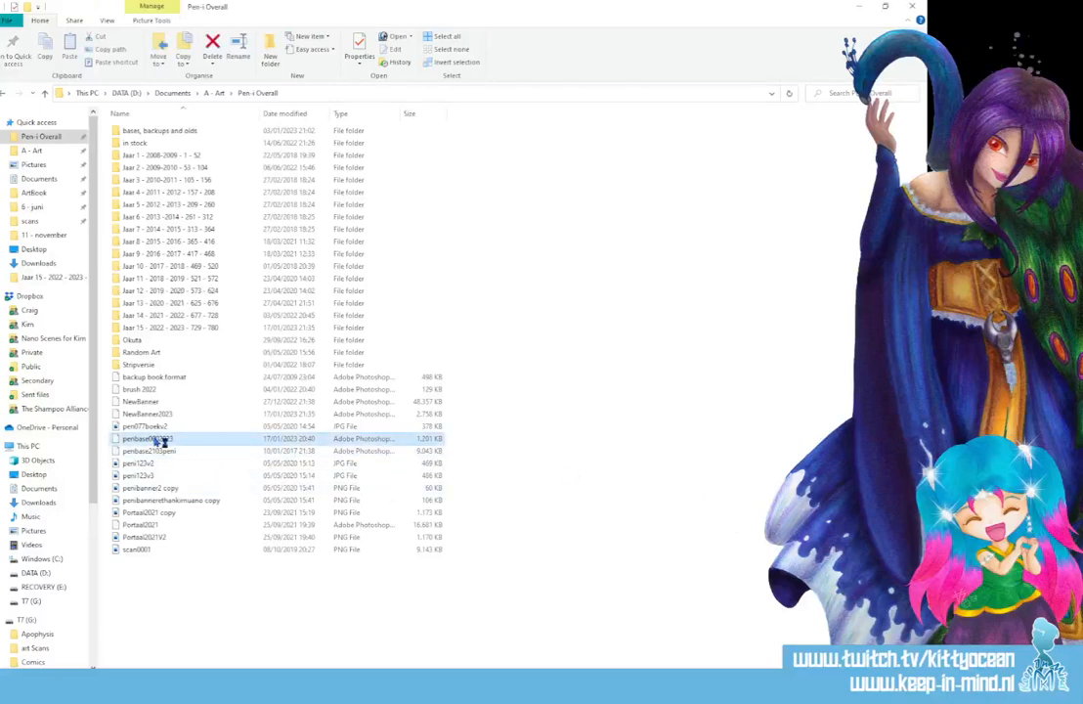
double_click(163, 441)
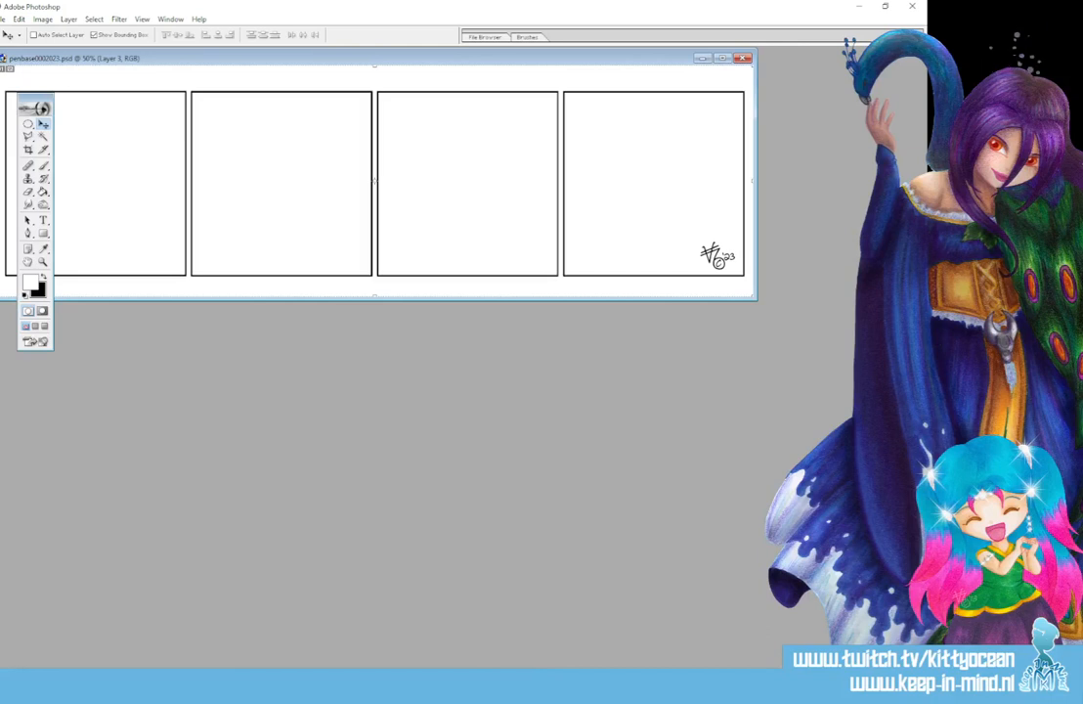
left_click_drag(223, 60, 313, 288)
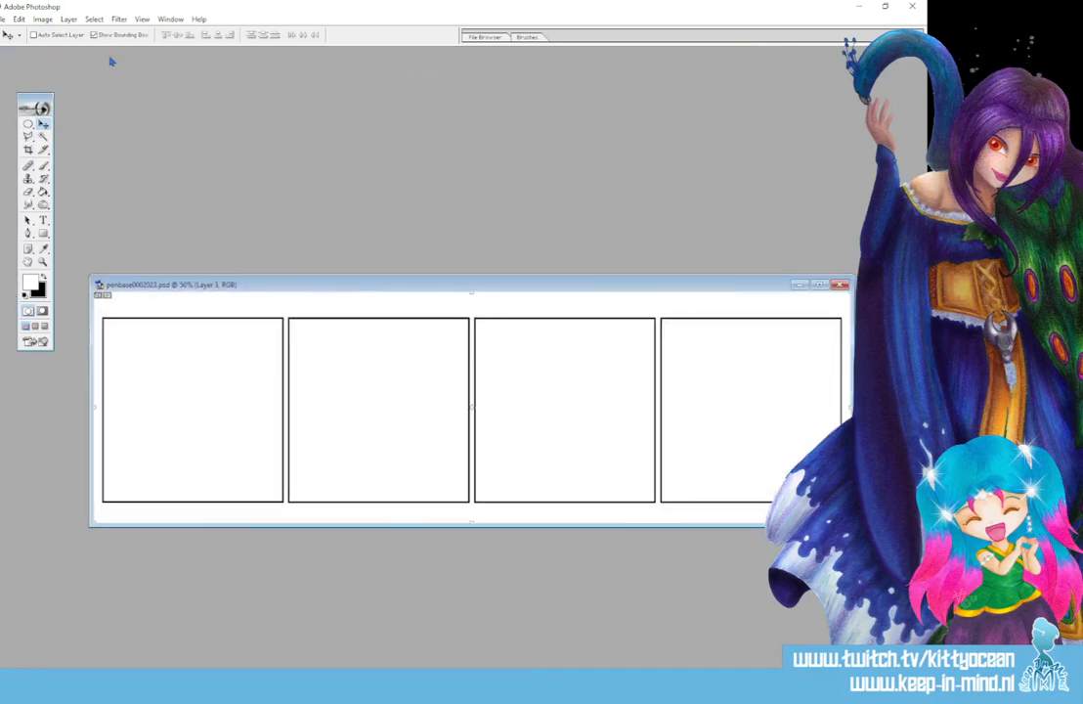
- Save the template as a new Photoshop file named 768 in the folder "Jaar 15 - 2022 - 2023 - 729 - 780"
left_click(5, 19)
left_click(34, 131)
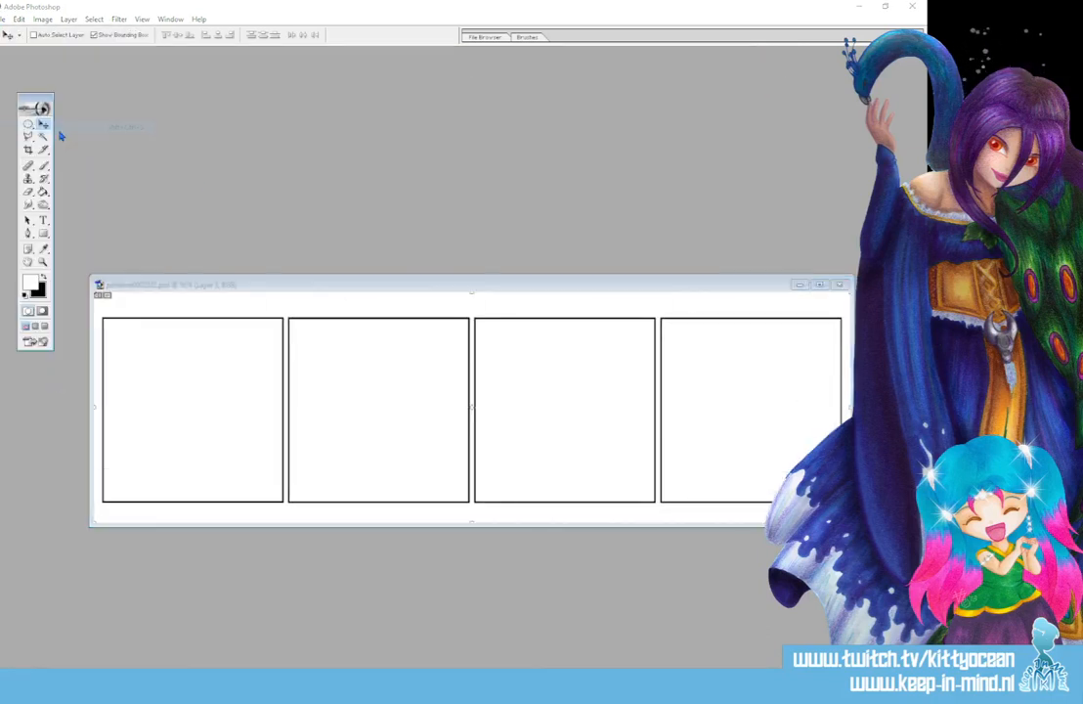
double_click(408, 293)
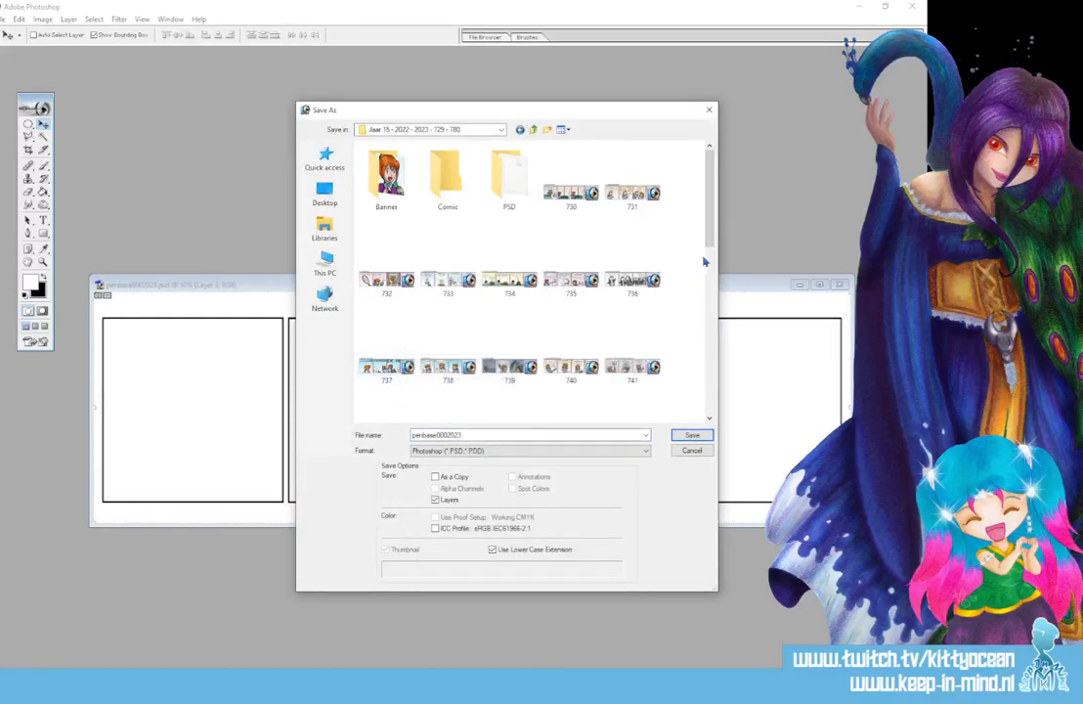
scroll(703, 261, "down", 5)
left_click(386, 386)
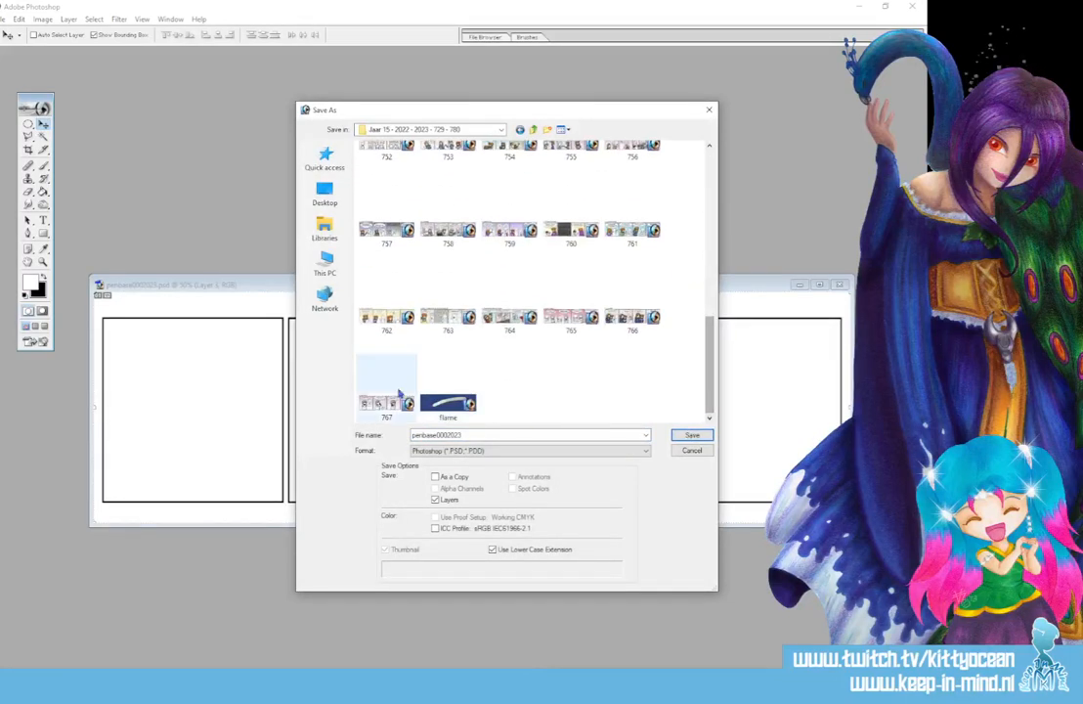
double_click(441, 434)
type("768")
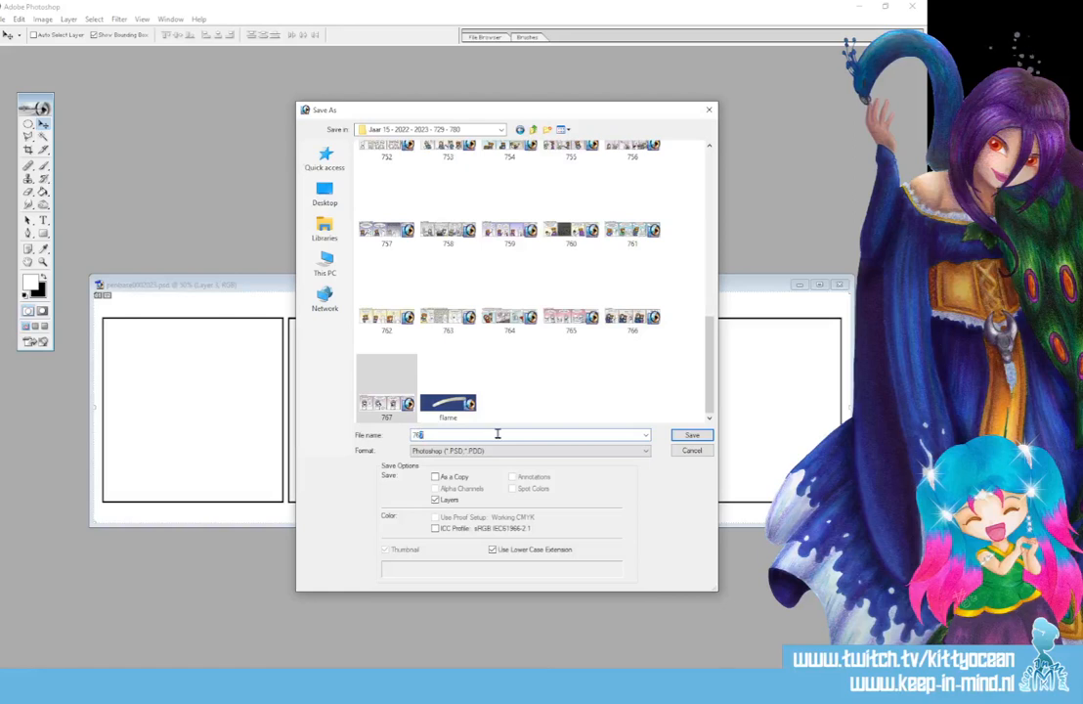
key("Return")
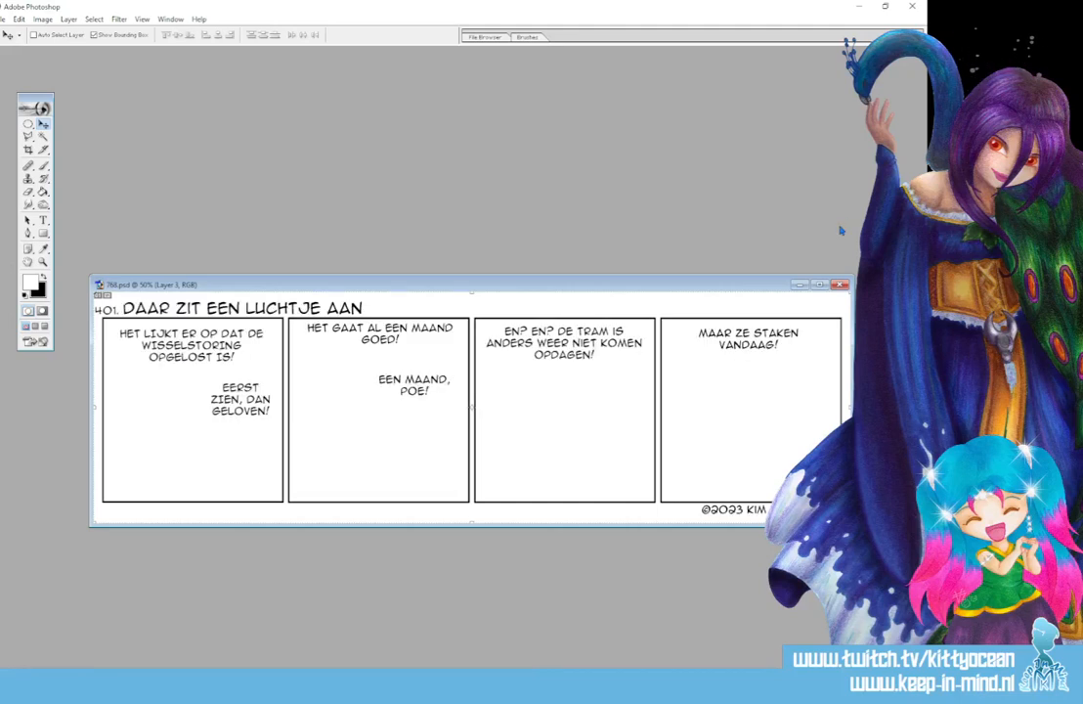
- Change the strip number in front of the comic title to 768
left_click(44, 224)
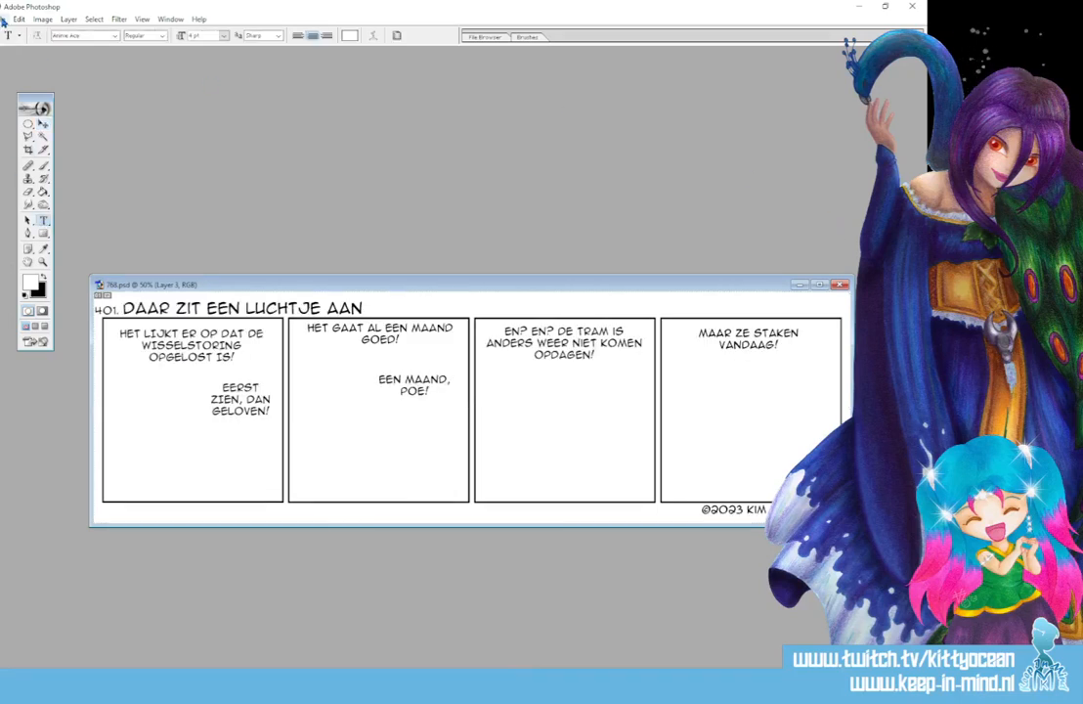
left_click_drag(116, 310, 96, 309)
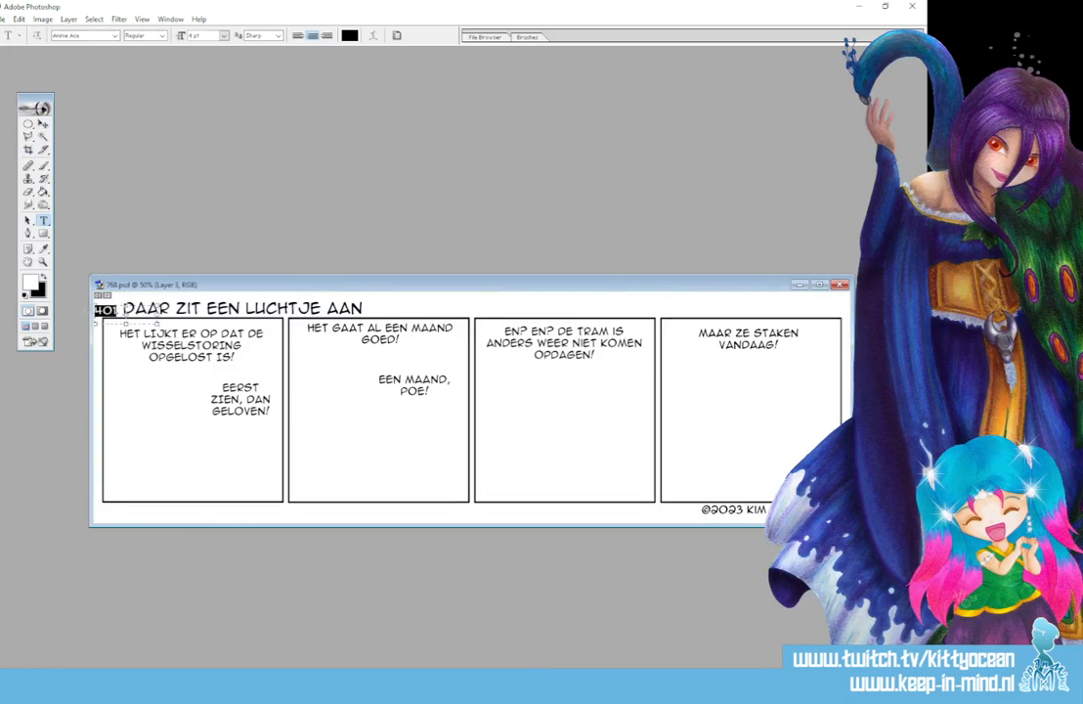
type("768")
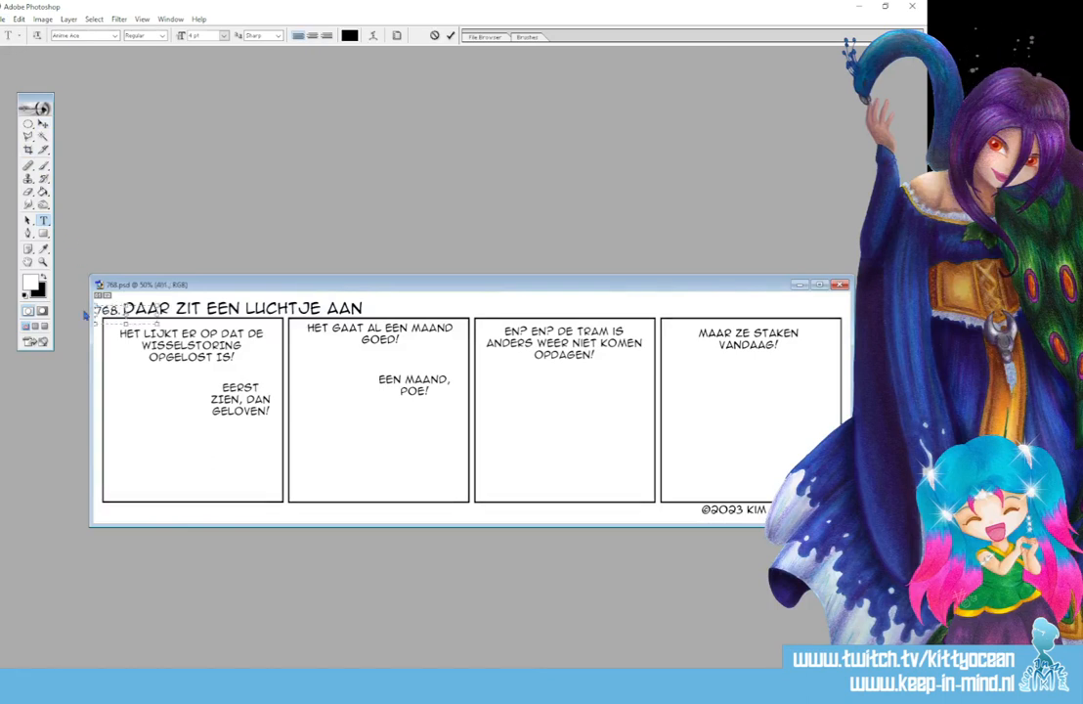
left_click(450, 37)
- Replace the comic's title text with "GLUREN...?"
left_click(193, 307)
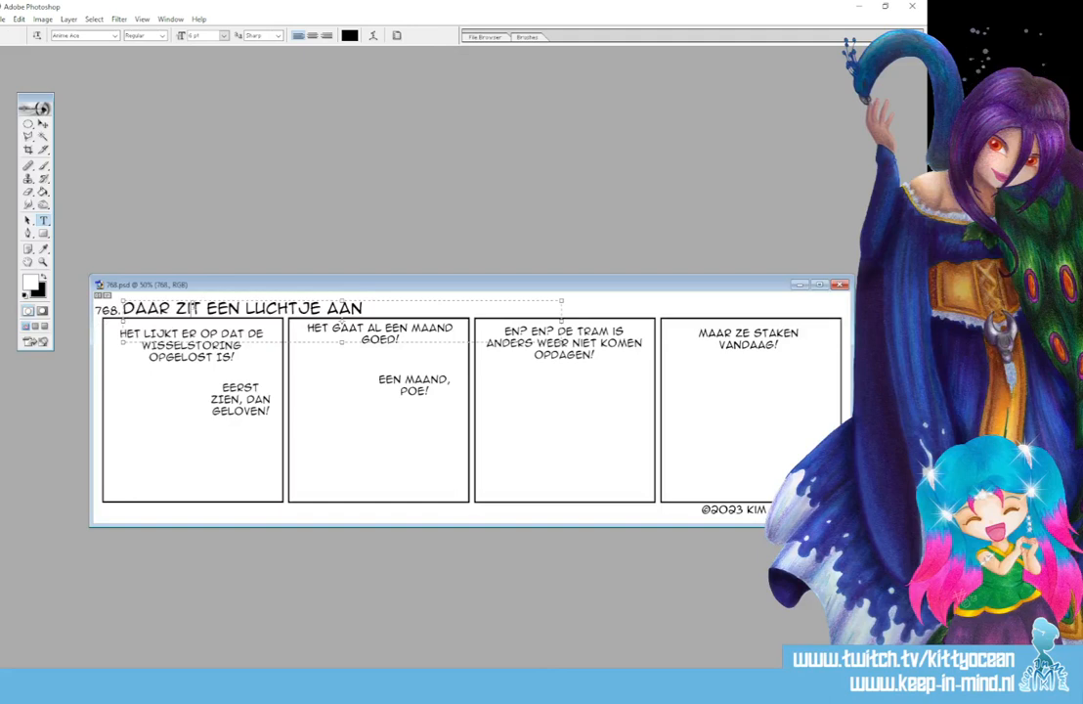
key("ctrl+a")
left_click(193, 308)
type("GLUREN")
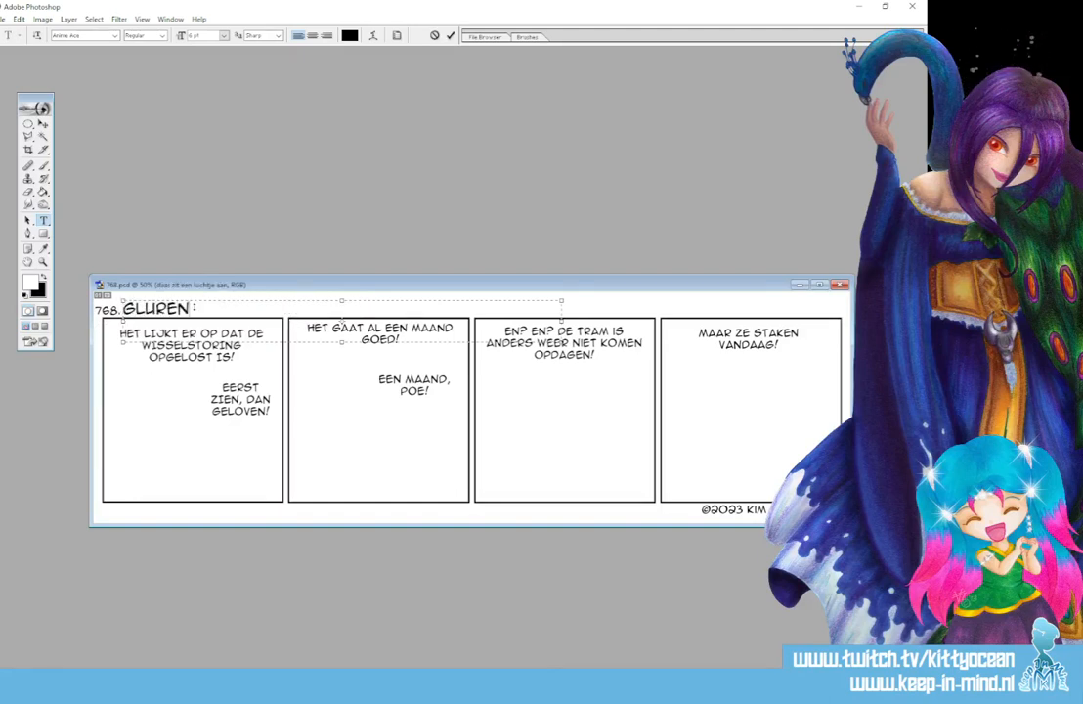
type("...")
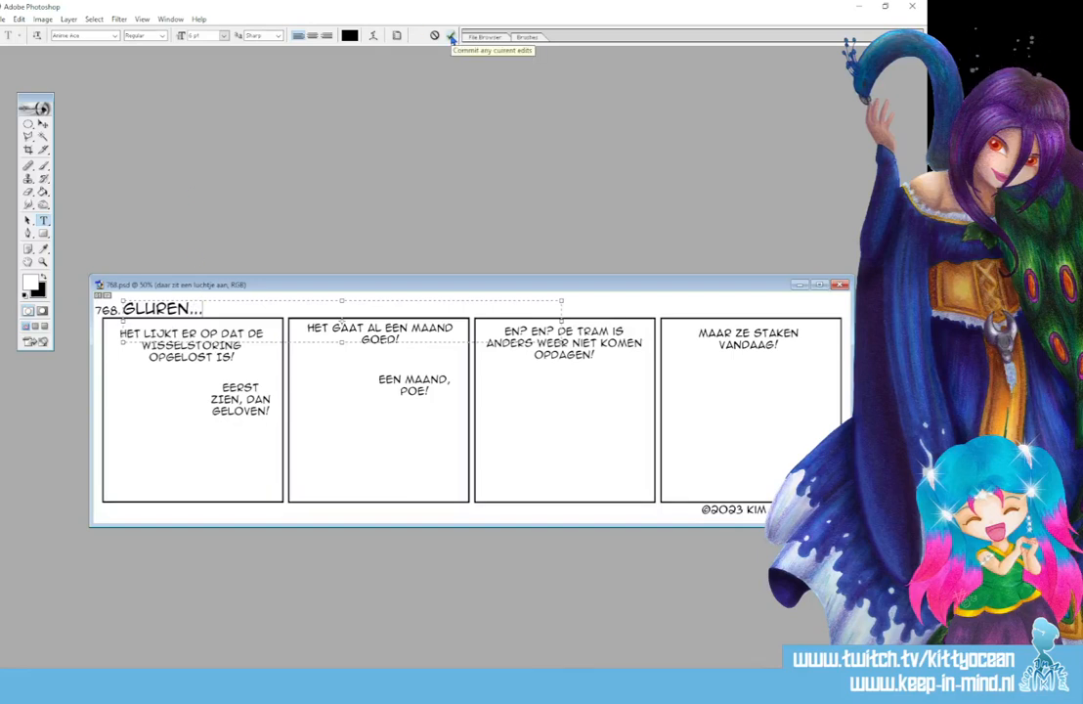
type("?")
left_click(451, 37)
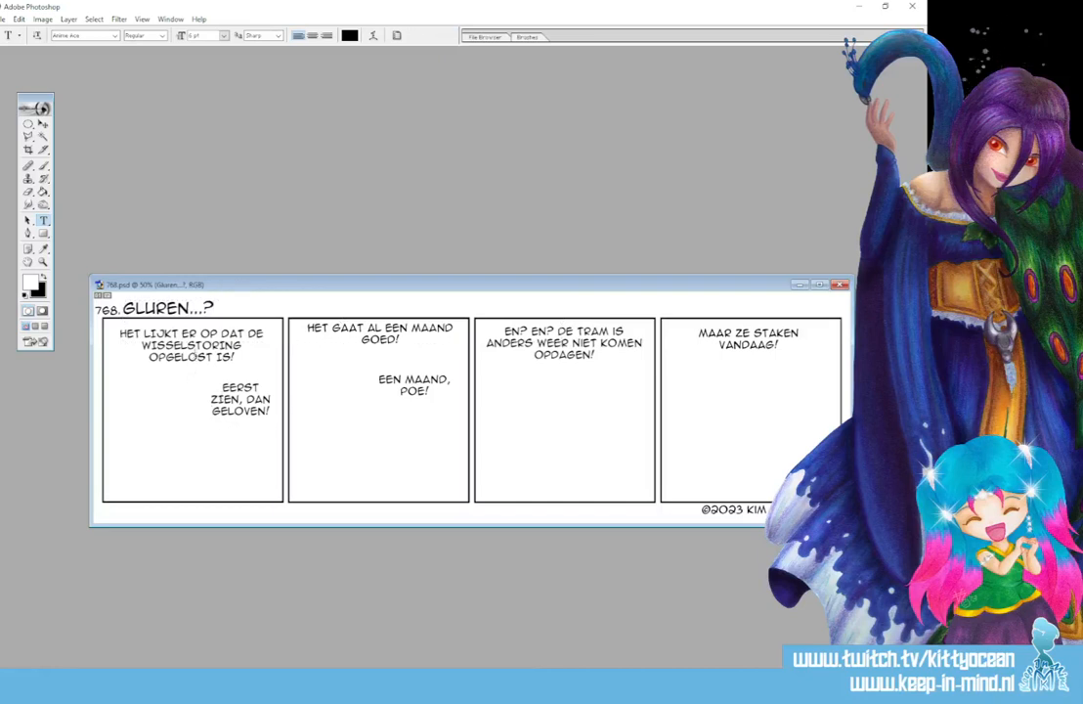
- Replace the upper speech text in the first panel with "ACH, ONZE ACT VOOR 'GLUREN BIJ DE BUREN' HEEFT AFGEZEGD. WAT JAMMER."
left_click(186, 345)
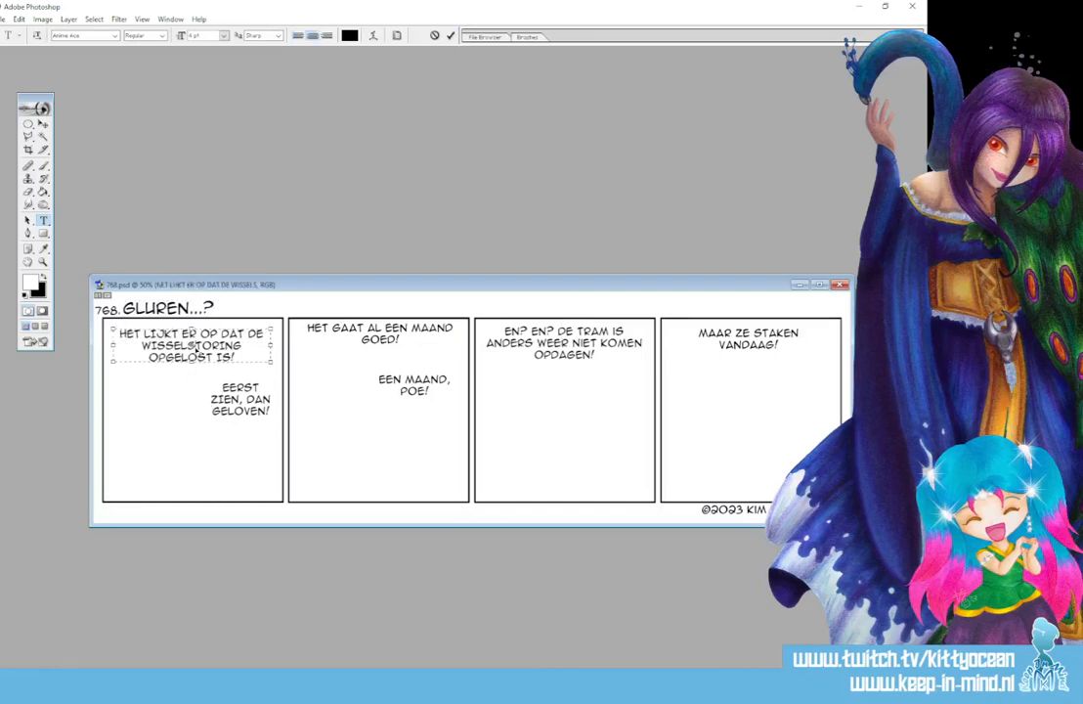
key("ctrl+a")
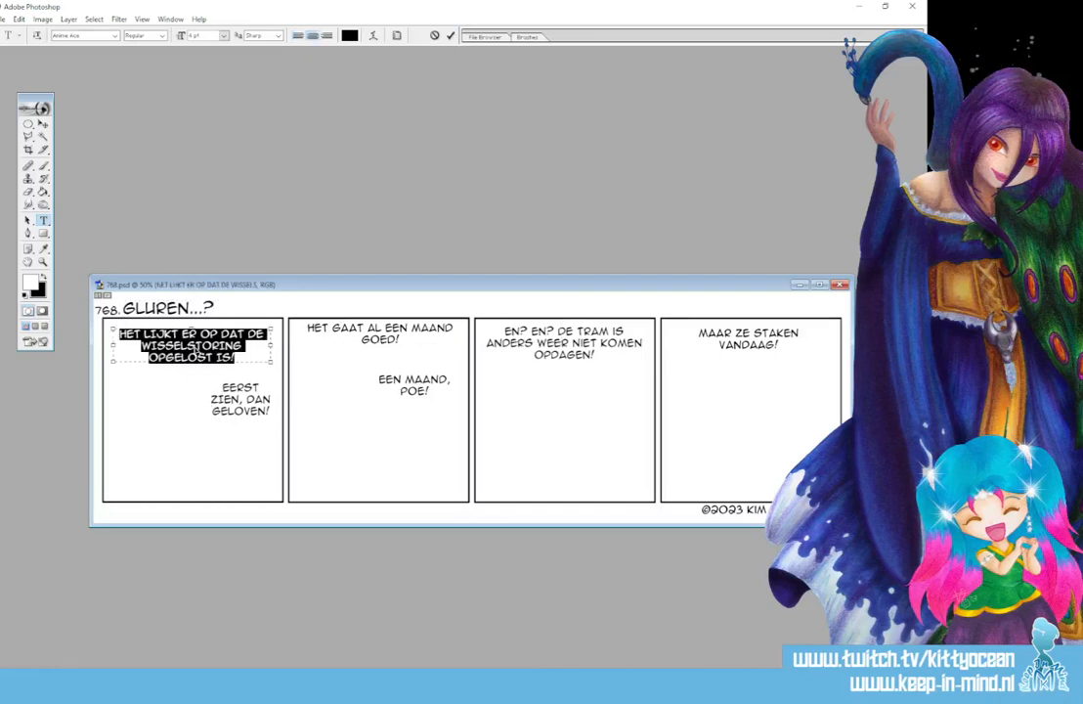
type("AC")
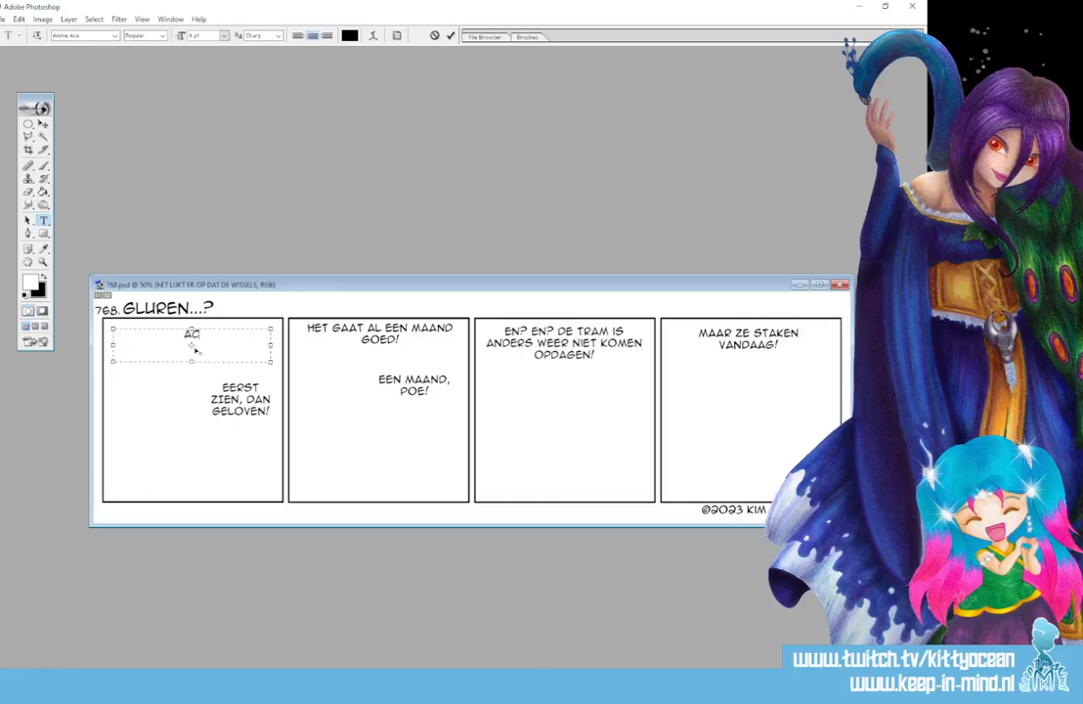
type("H, ONZE ACT BIJ")
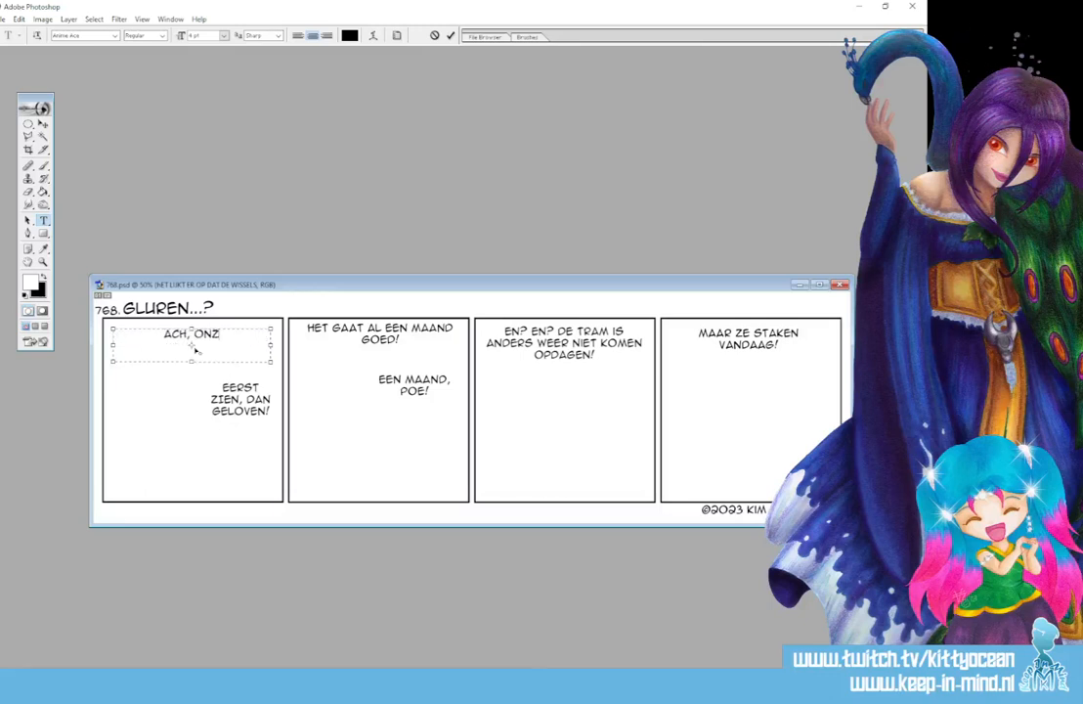
key("BackSpace")
key("BackSpace")
key("BackSpace")
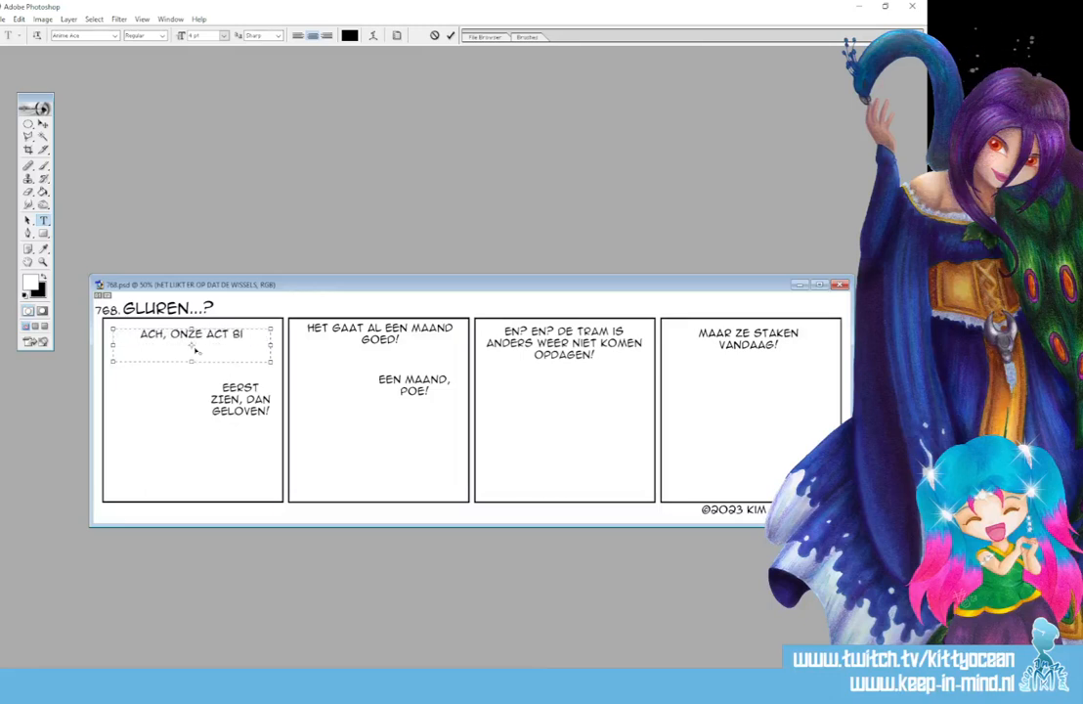
type("VOOR '")
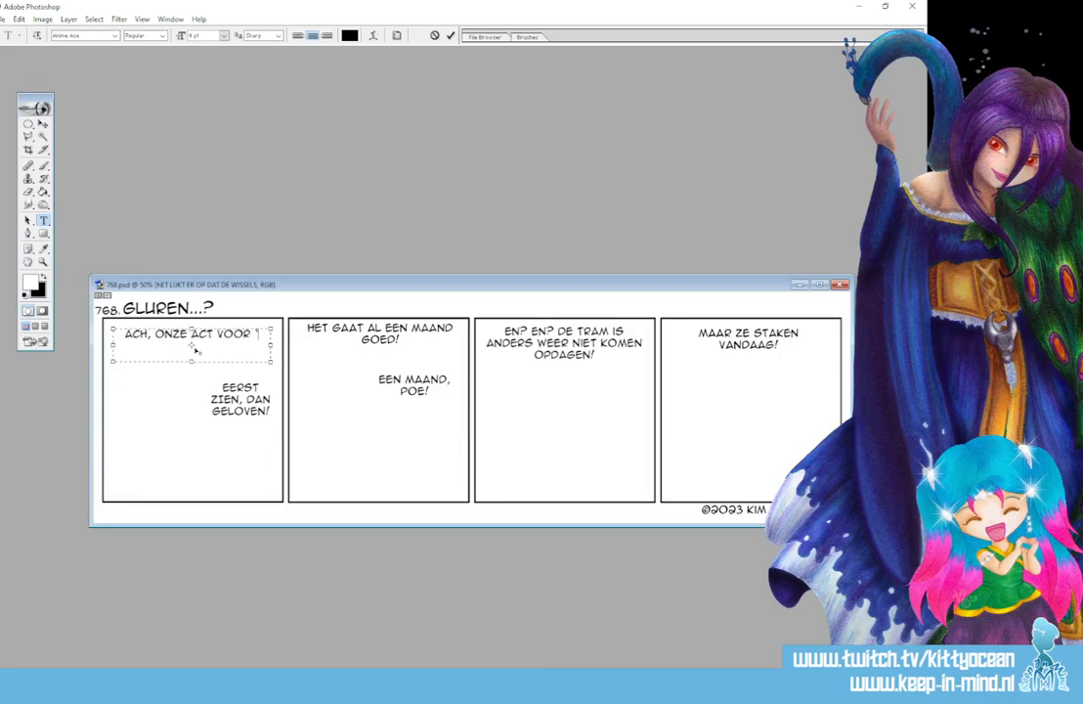
type("GLUREN BIJ DE B")
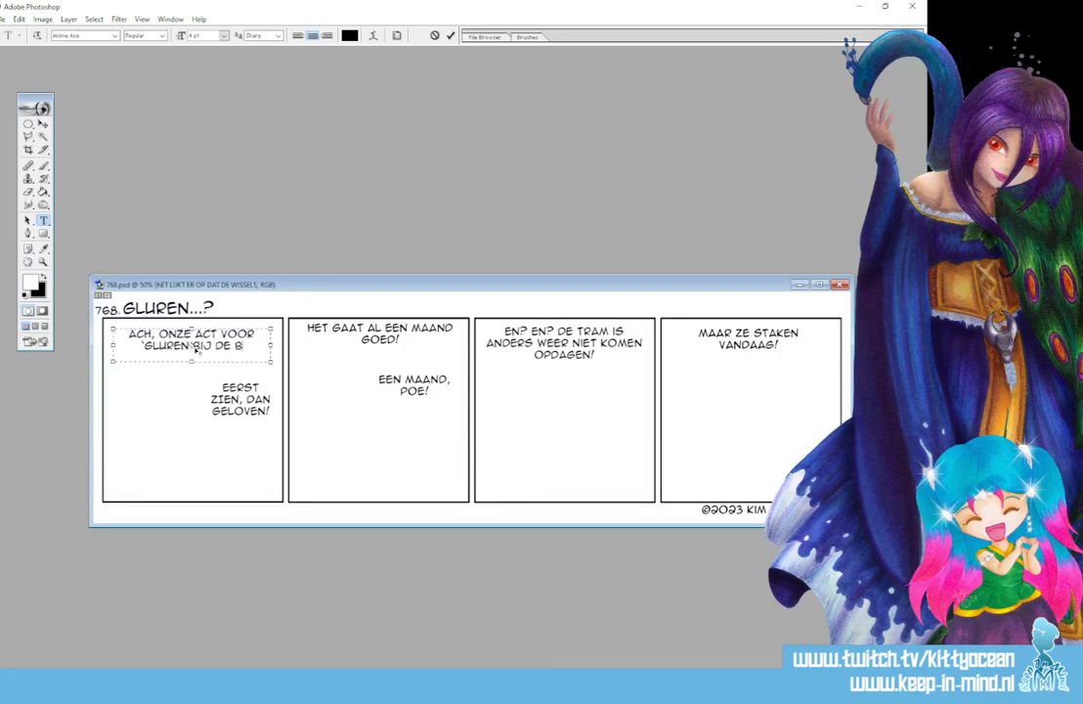
type("UREN' HEEFT AF")
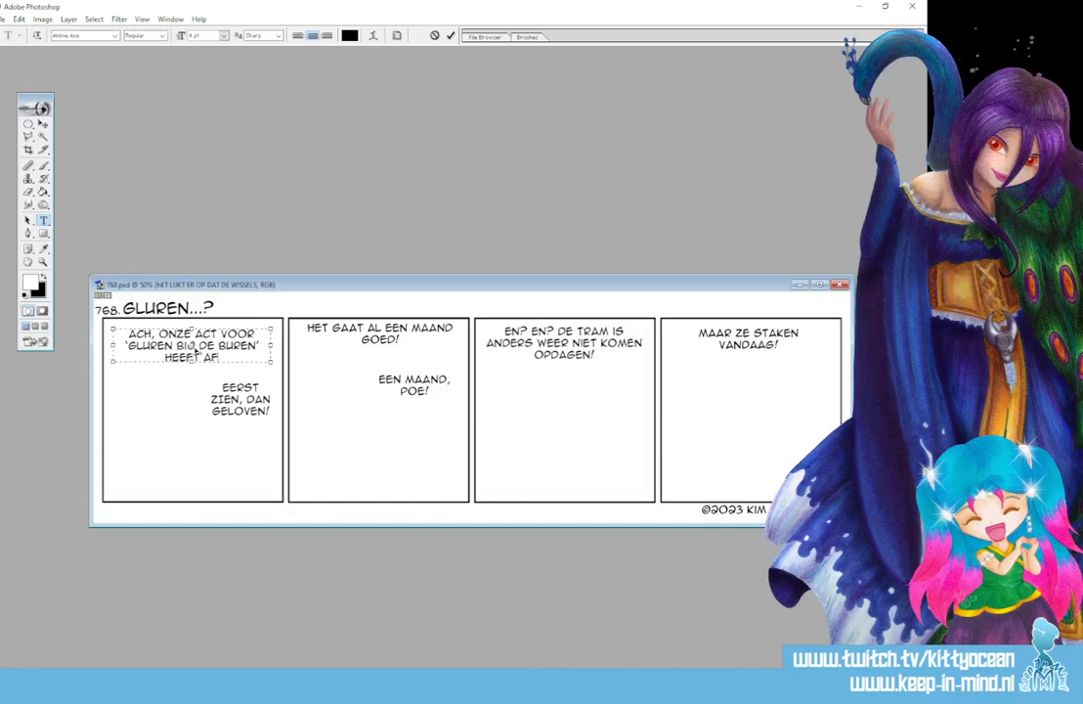
type("GEZEGD. WAT")
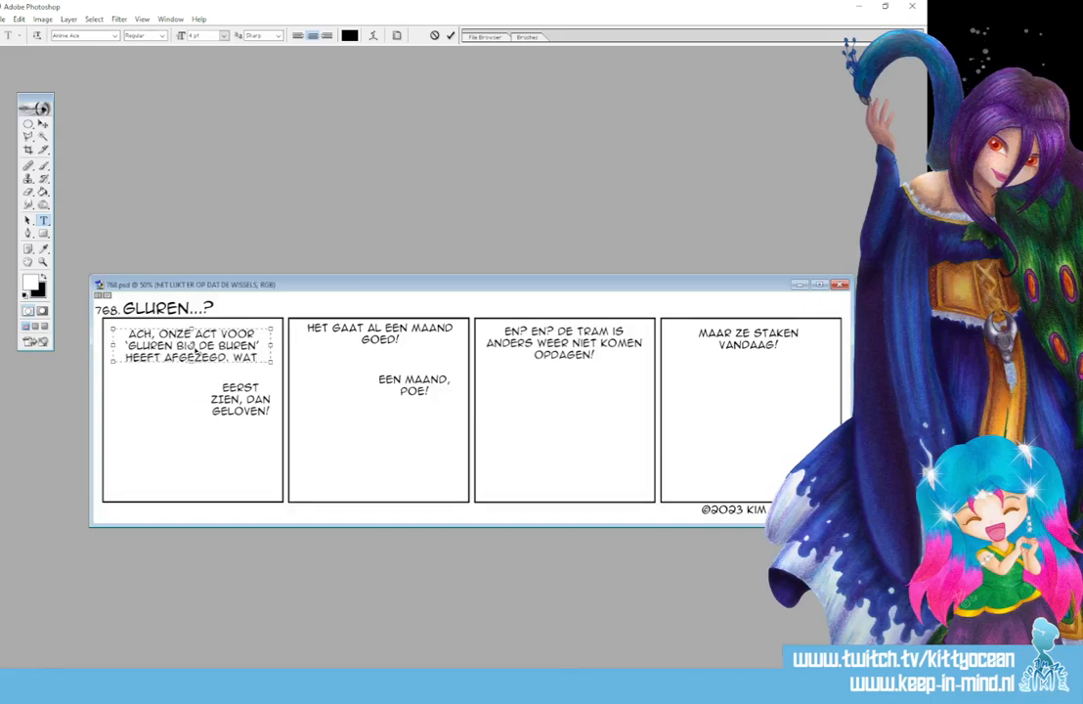
key("Return")
type("JAMMER.")
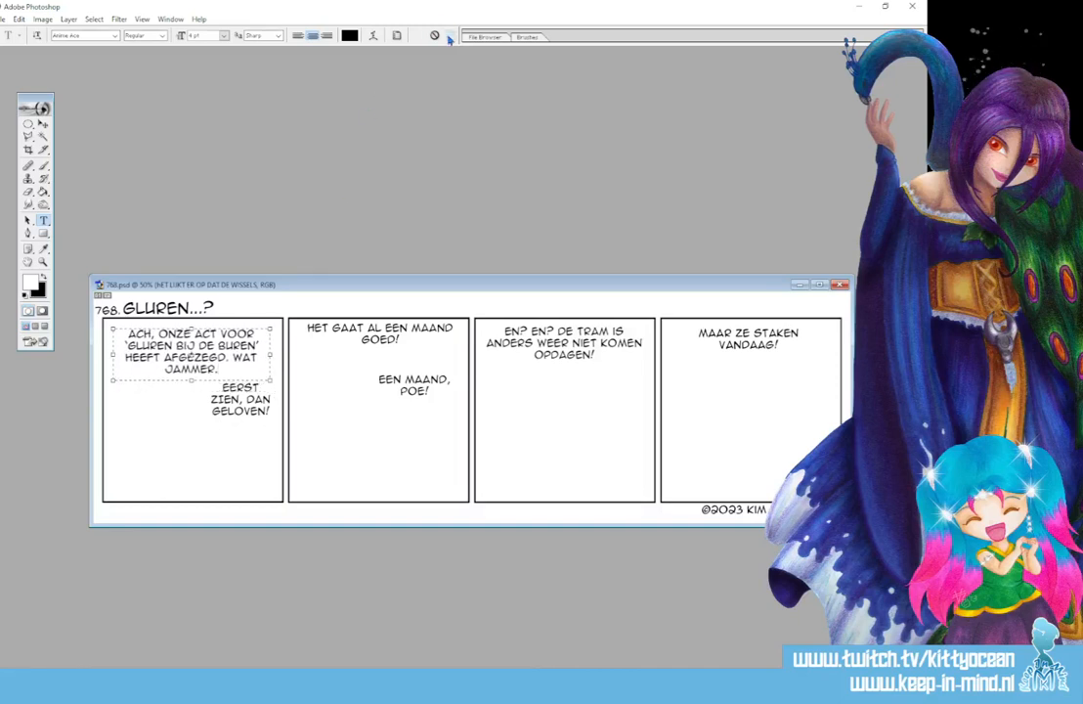
- Replace the upper speech text in the second panel with "MAAR, ER VALT NOG GENOEG ELDERS TE ZIEN!"
left_click(380, 338)
key("ctrl+a")
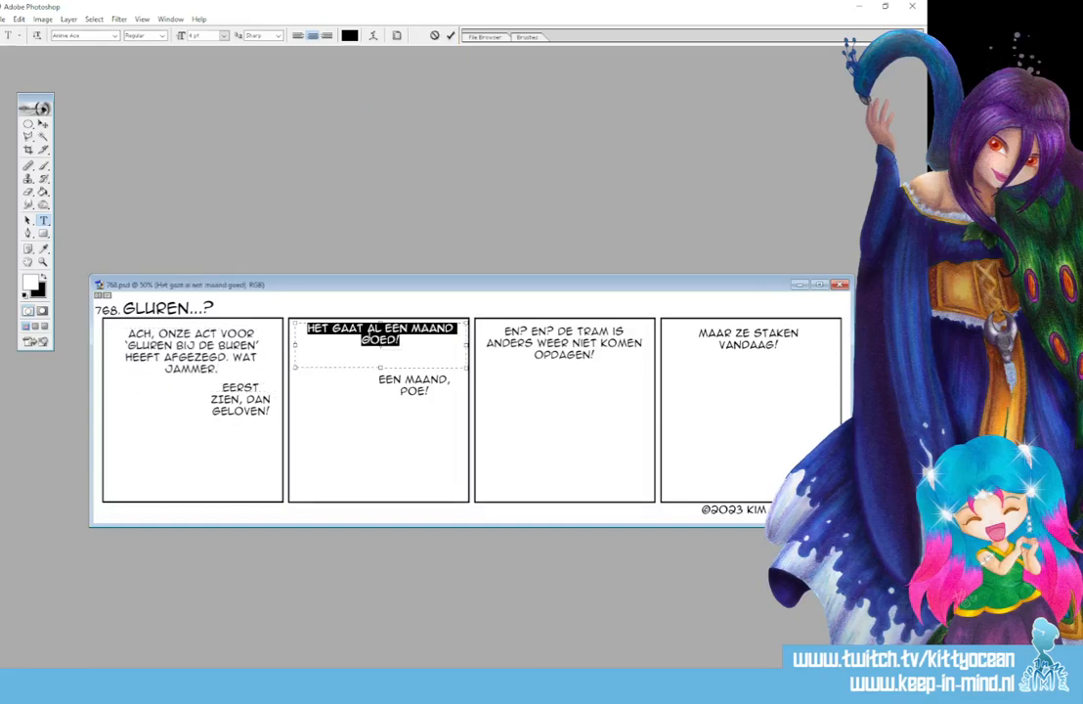
type("MAAR, ER VALT N")
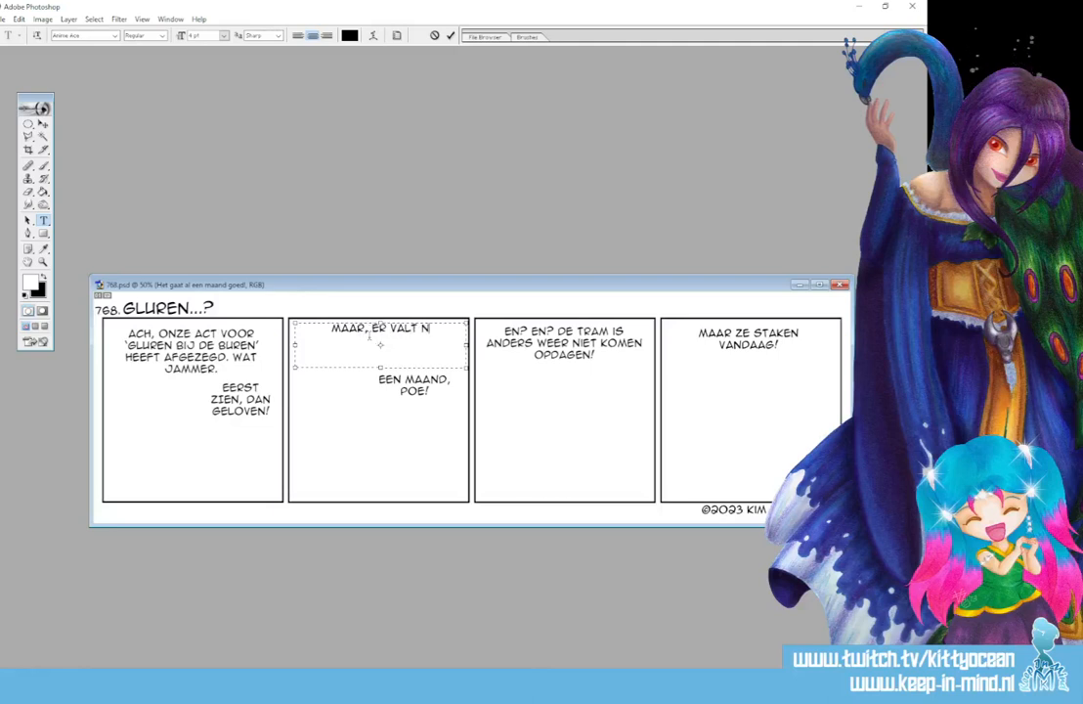
type("OG GENOEG ELDERS TE ZO")
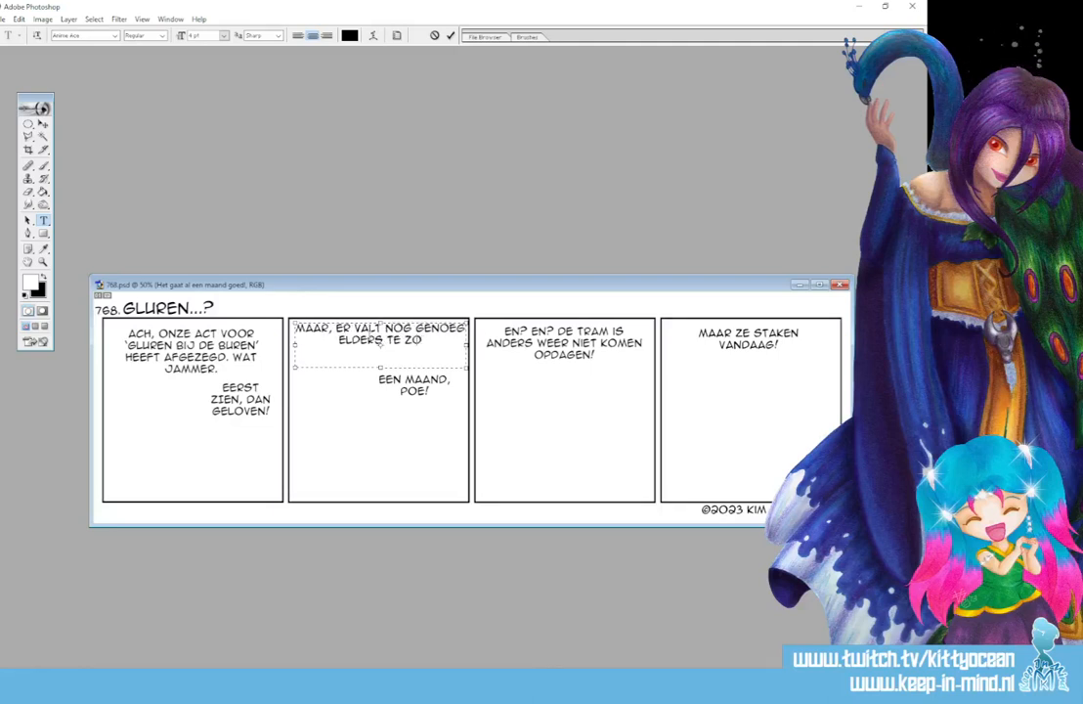
key("BackSpace")
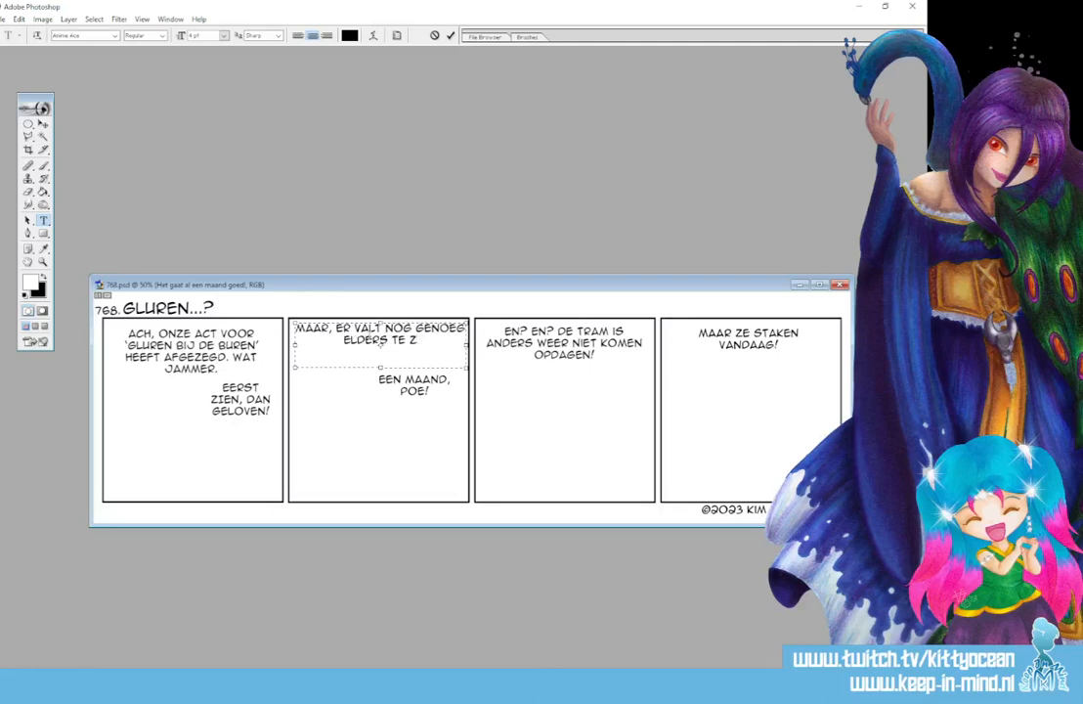
type("IEN!")
left_click(450, 35)
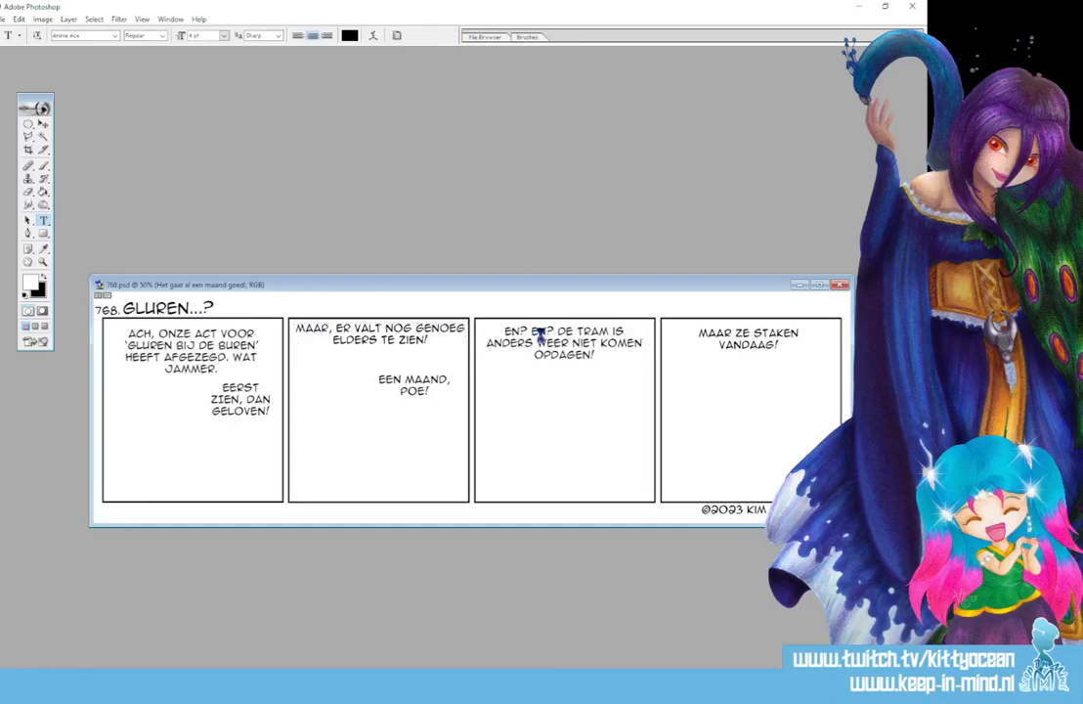
- Replace the third panel's speech text with "GEEN PANIEK! DAN TREED IK WEL OP! VOLLE ZALEN, WAT IK JE BROM!"
left_click(550, 335)
key("ctrl+a")
type("JA")
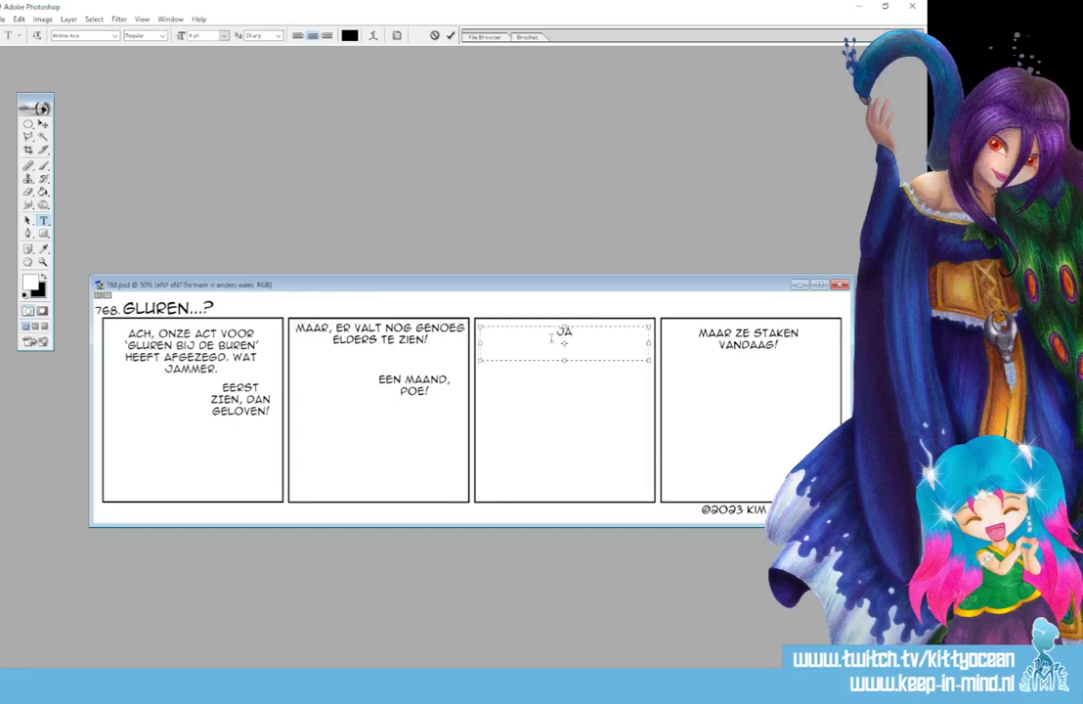
key("BackSpace")
key("BackSpace")
type("GEEN PANIEK! DI")
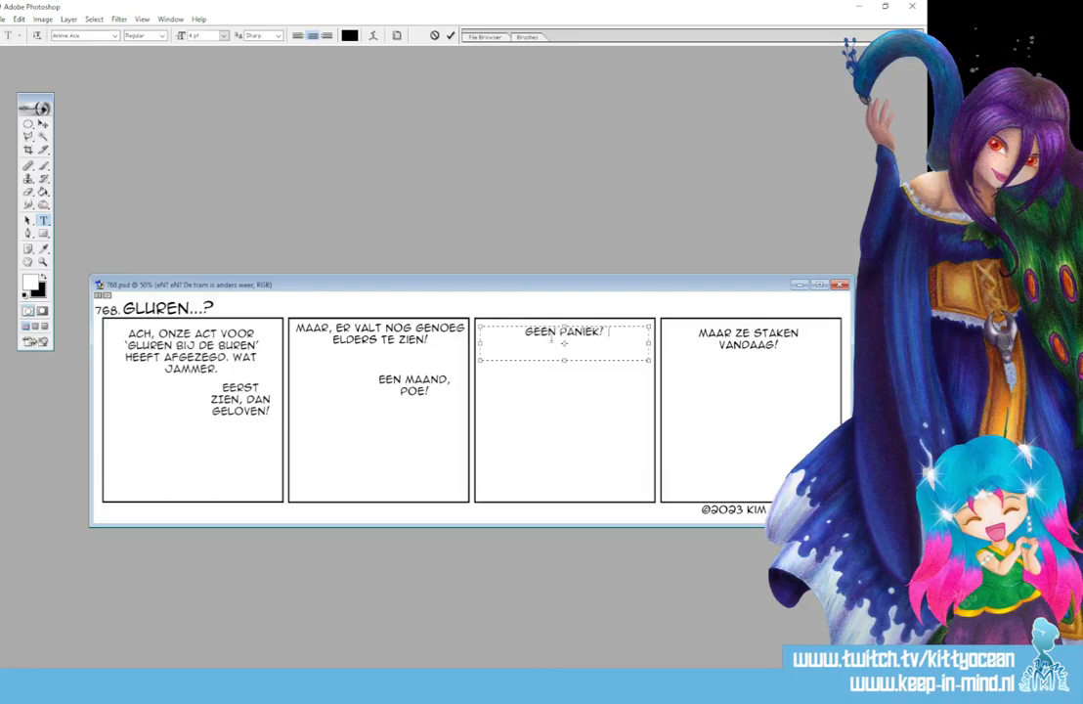
key("BackSpace")
key("BackSpace")
type("DAN TRE")
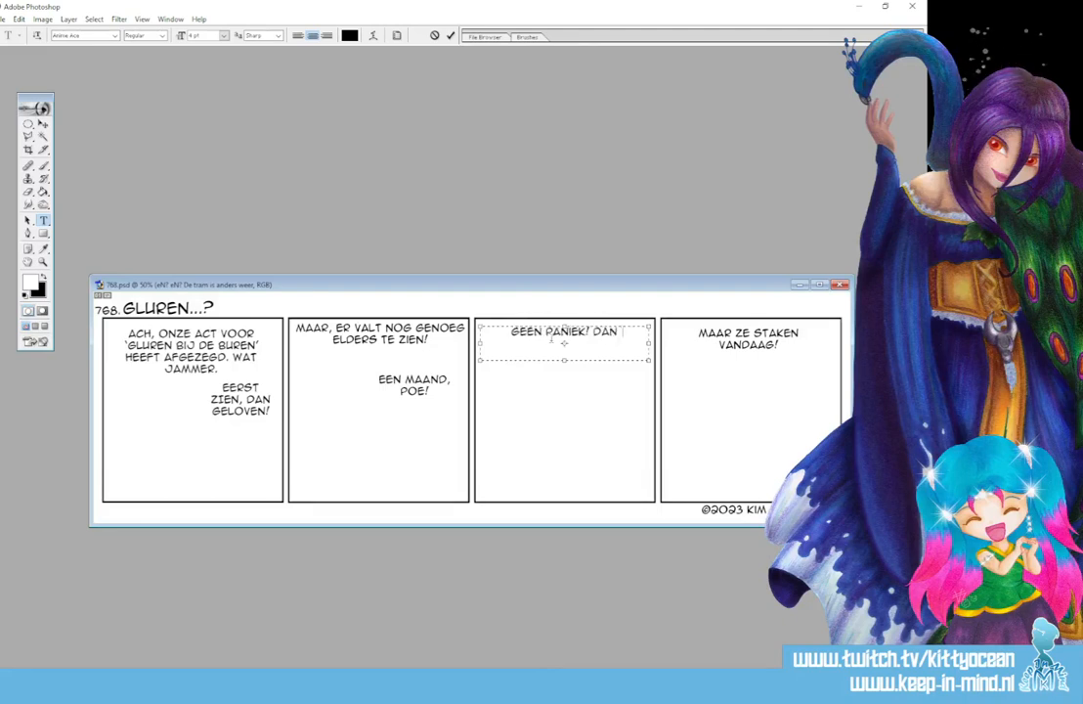
key("BackSpace")
key("BackSpace")
type("TRE ED IK WEL OP")
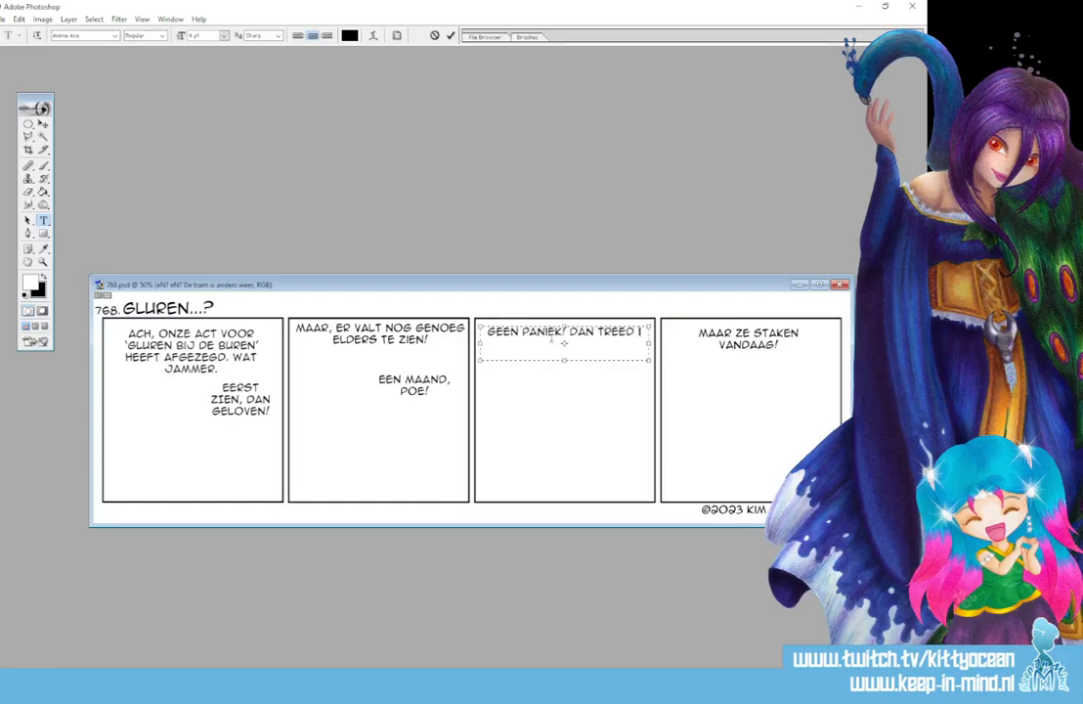
type("!")
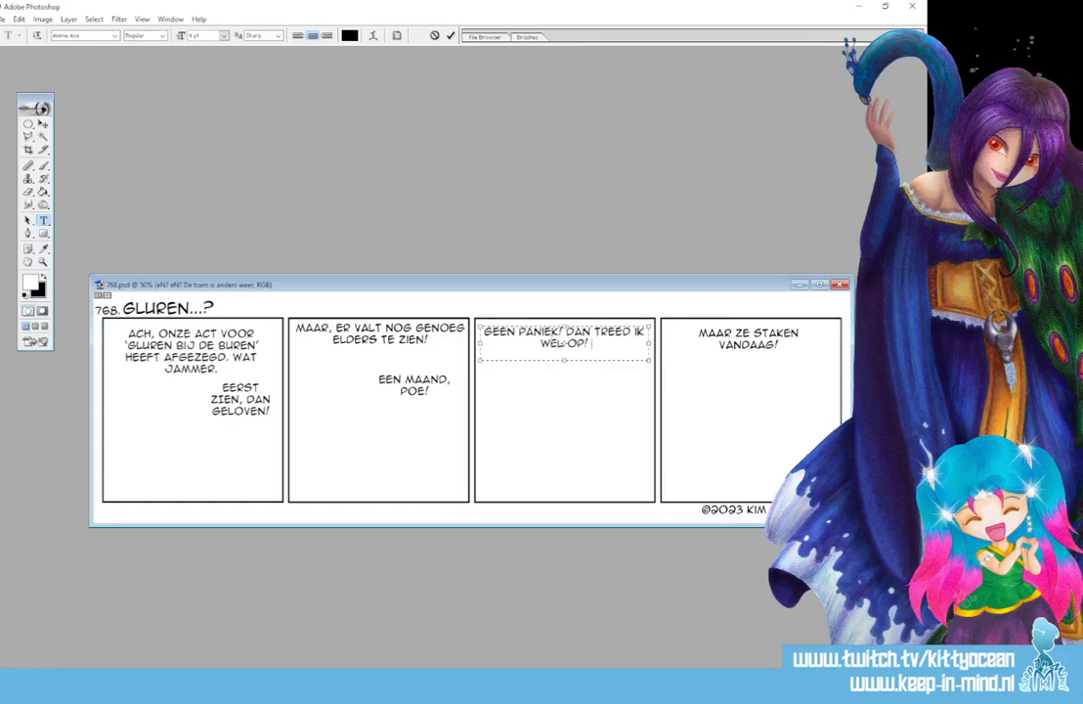
type(" VOLLE ZALEN,")
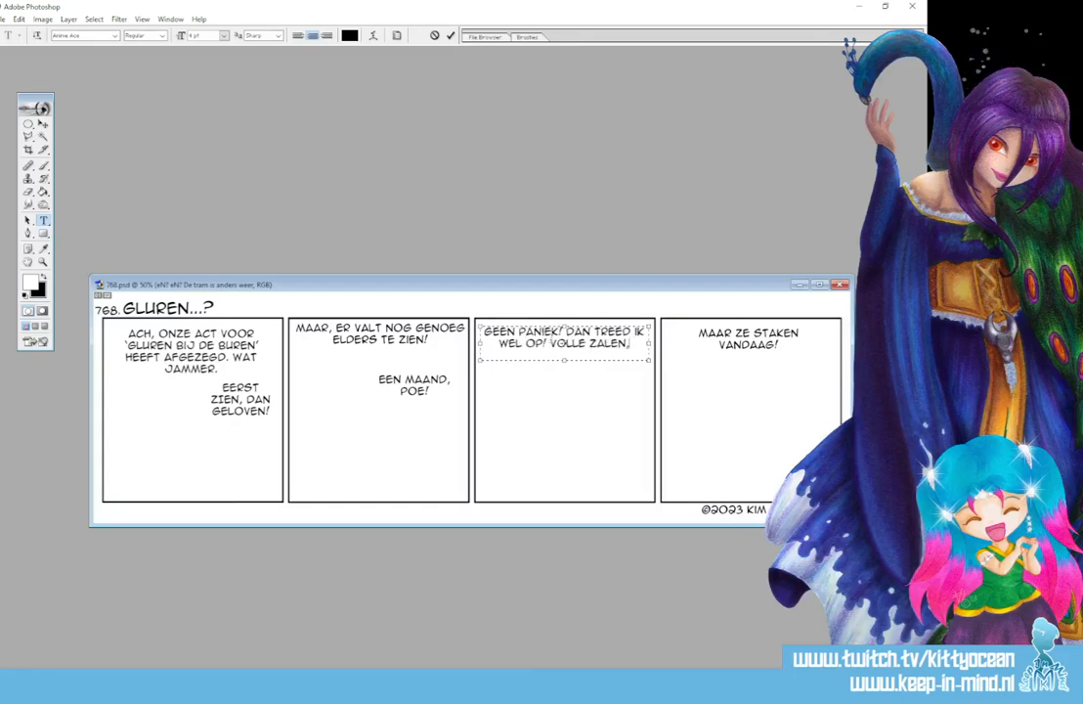
type(" WAT IK JE BROM!")
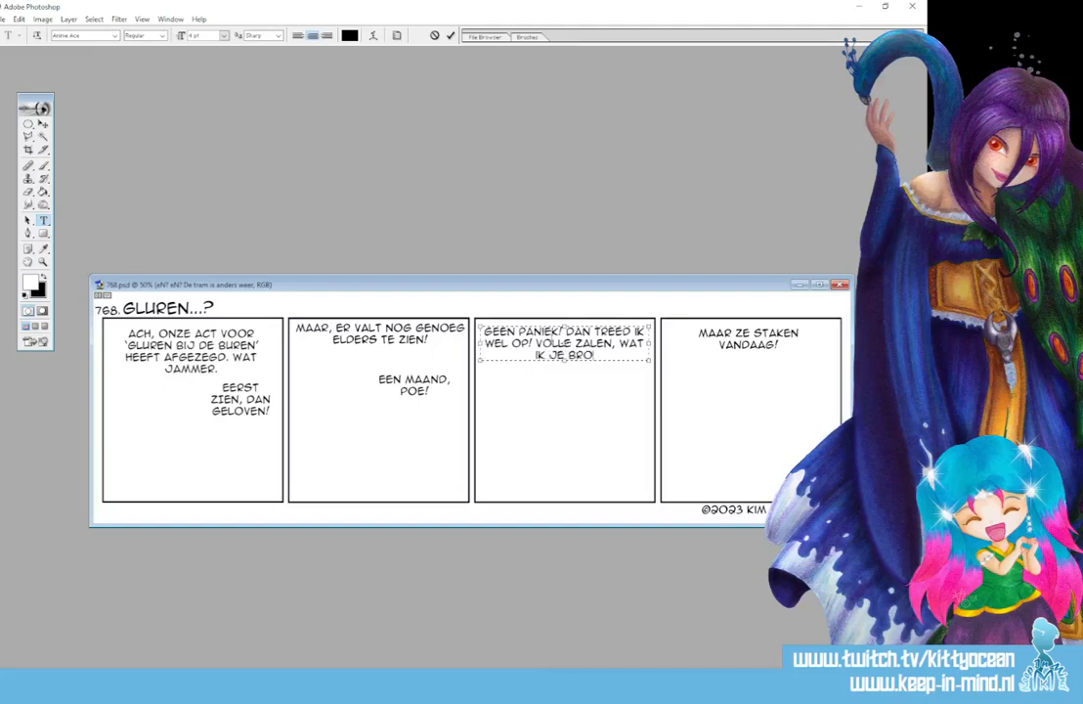
left_click(450, 36)
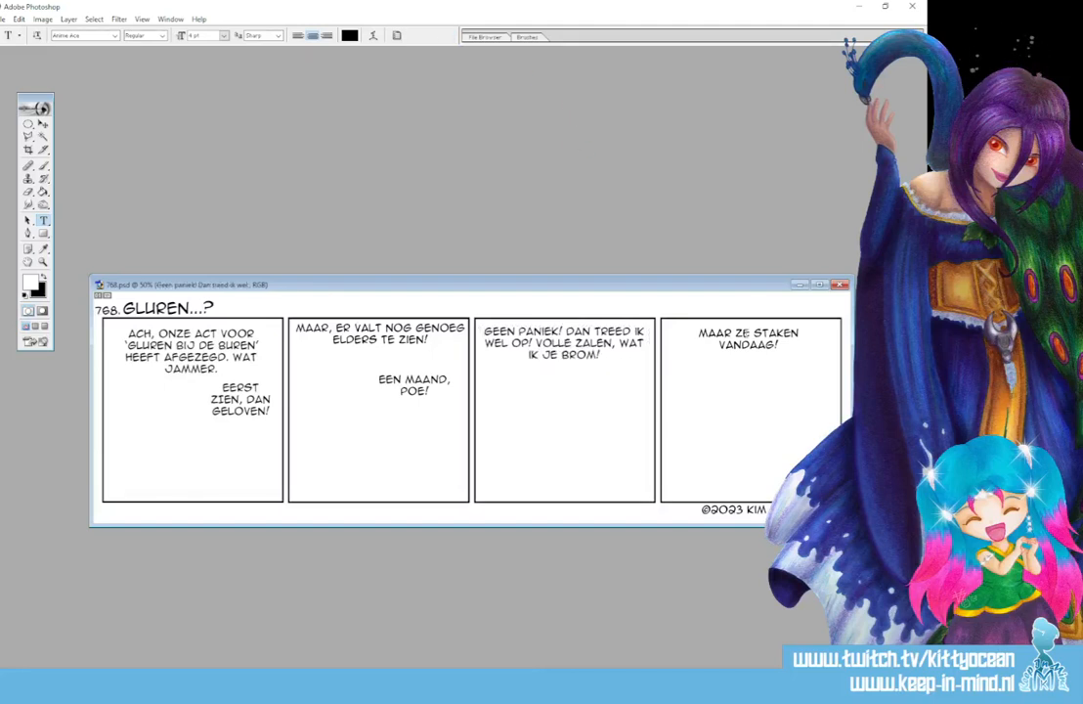
- Replace the fourth panel's speech text with "..."
left_click(787, 333)
key("ctrl+a")
key("BackSpace")
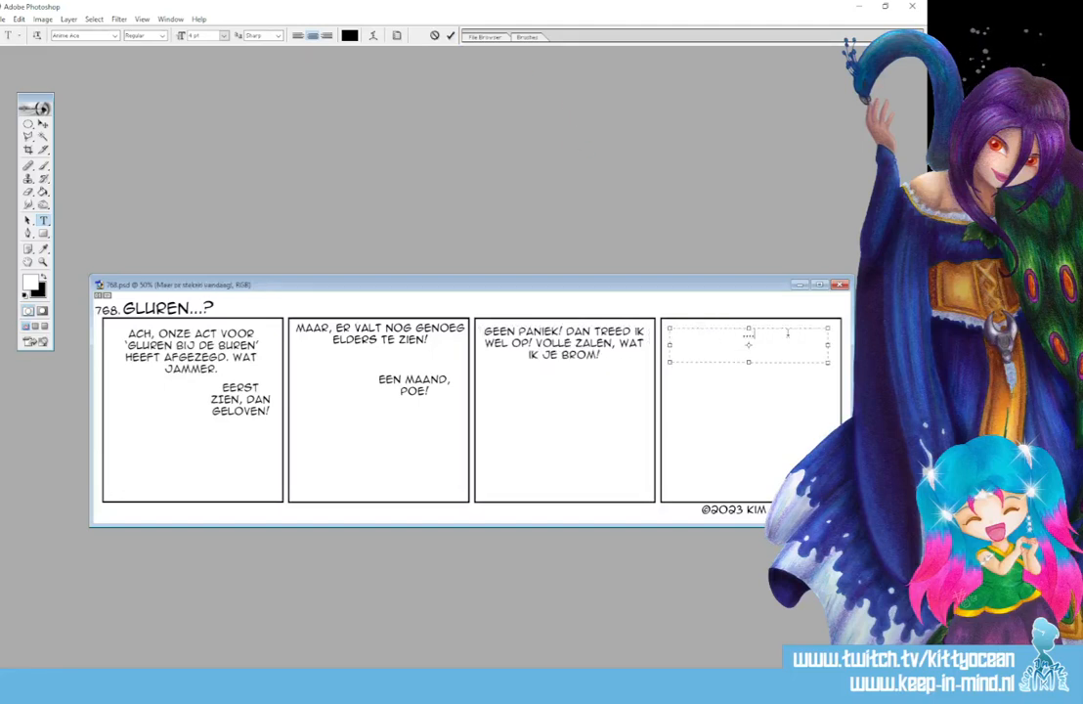
left_click(449, 36)
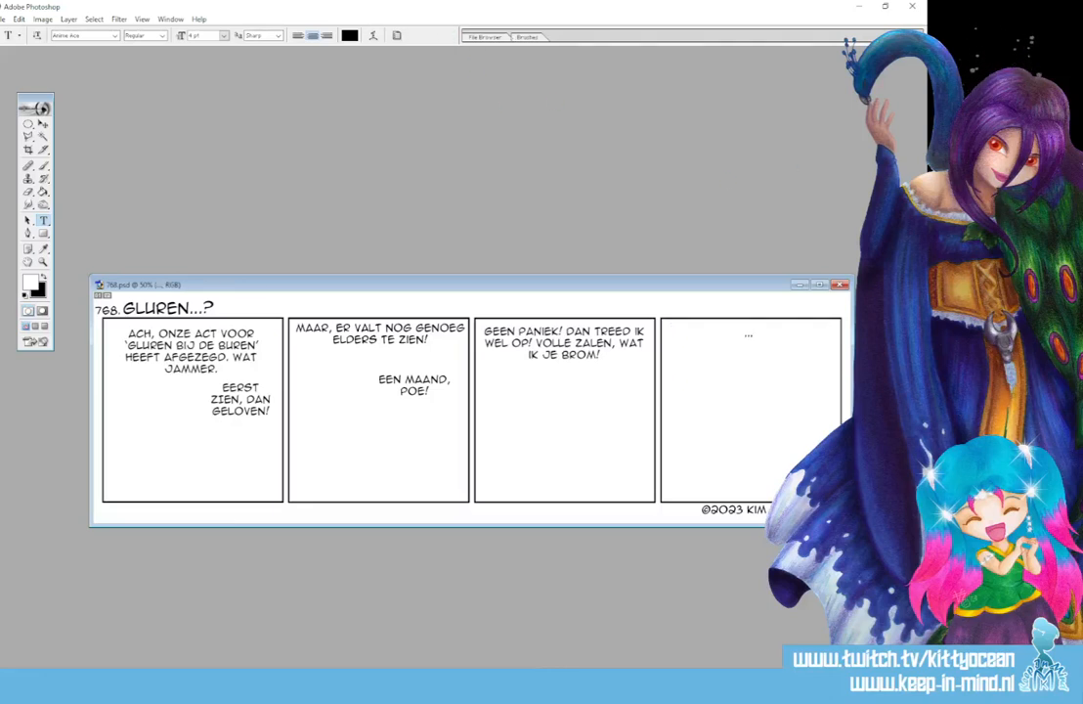
- Delete the lower speech text layers "EEN MAAND, POE!" in the second panel and "EERST ZIEN, DAN GELOVEN!" in the first panel
left_click(168, 308)
left_click(415, 385)
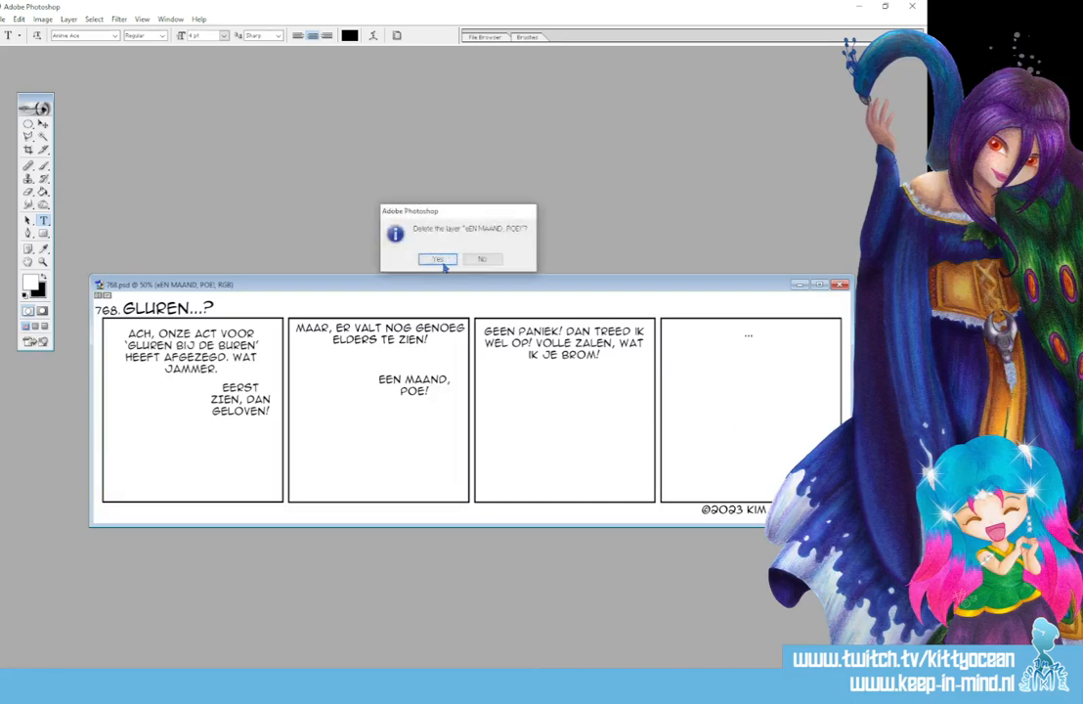
left_click(439, 259)
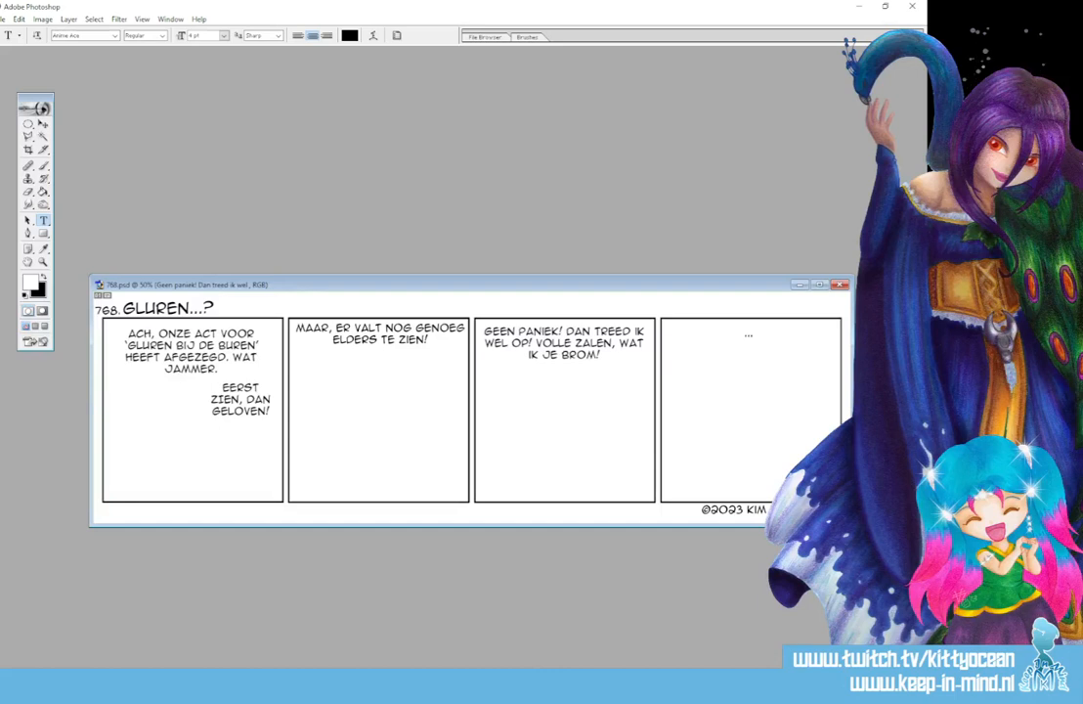
left_click(241, 399)
key("Delete")
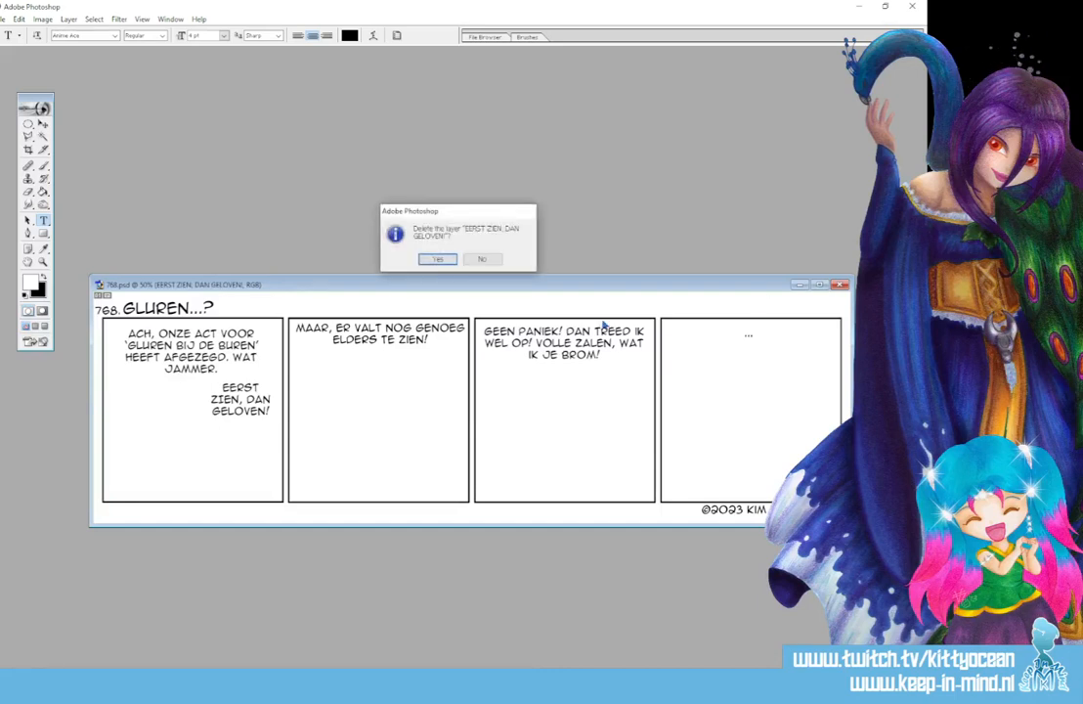
left_click(432, 261)
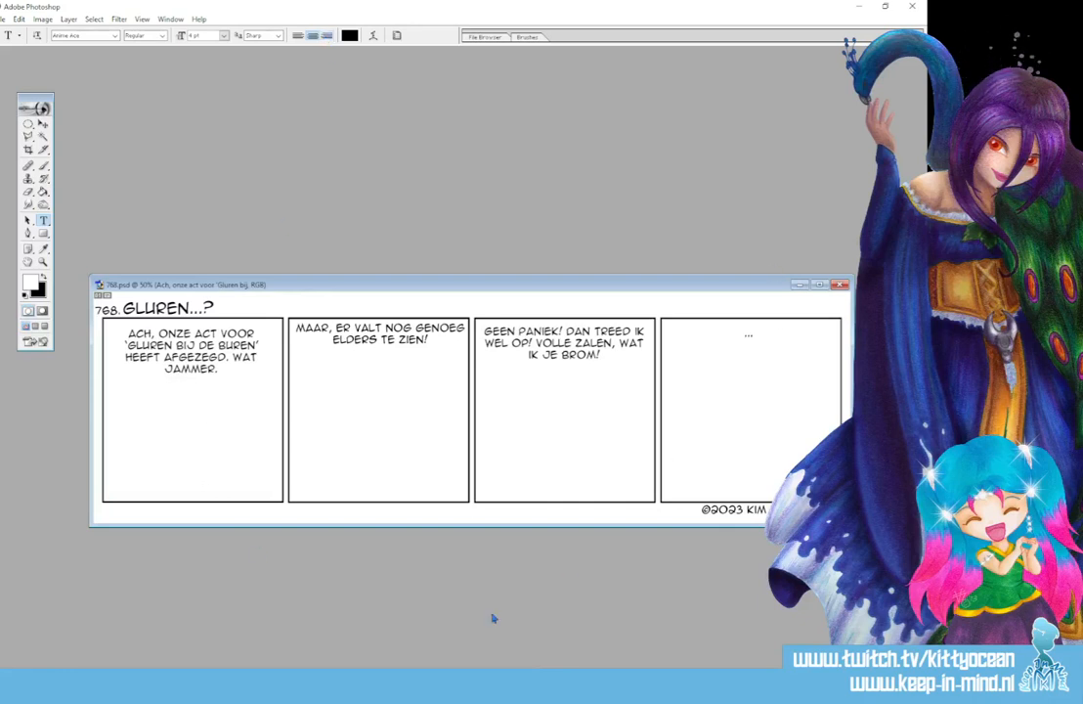
- Switch to Snipping Tool, capture the whole comic document window and close the snip without saving it
left_click(200, 686)
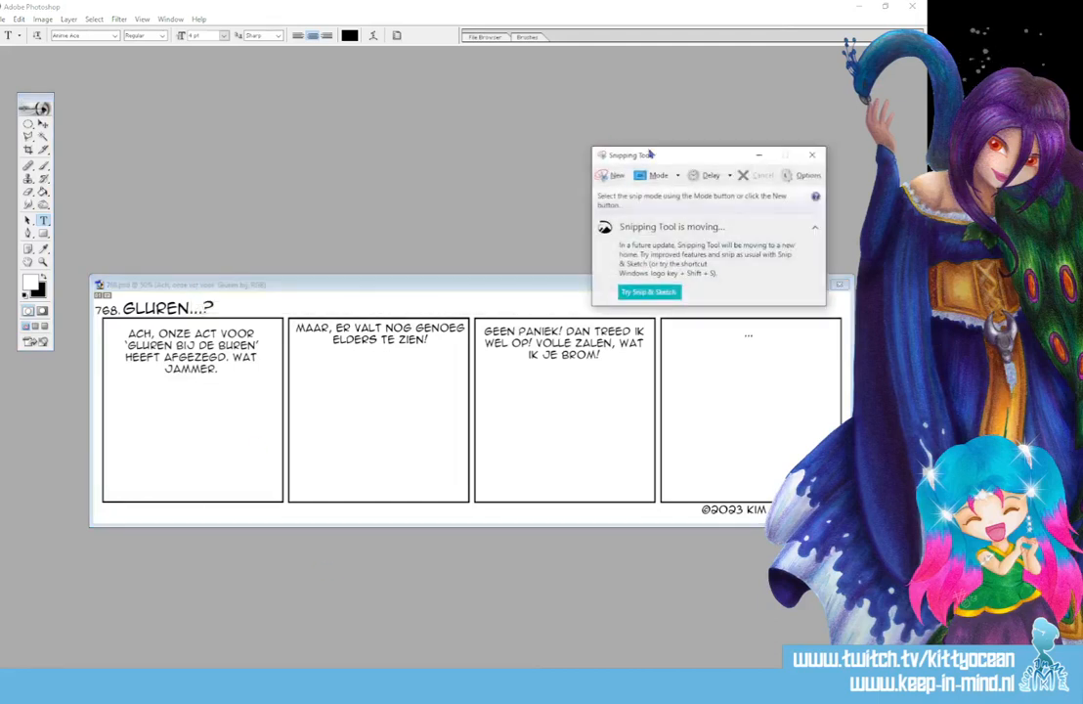
left_click(423, 225)
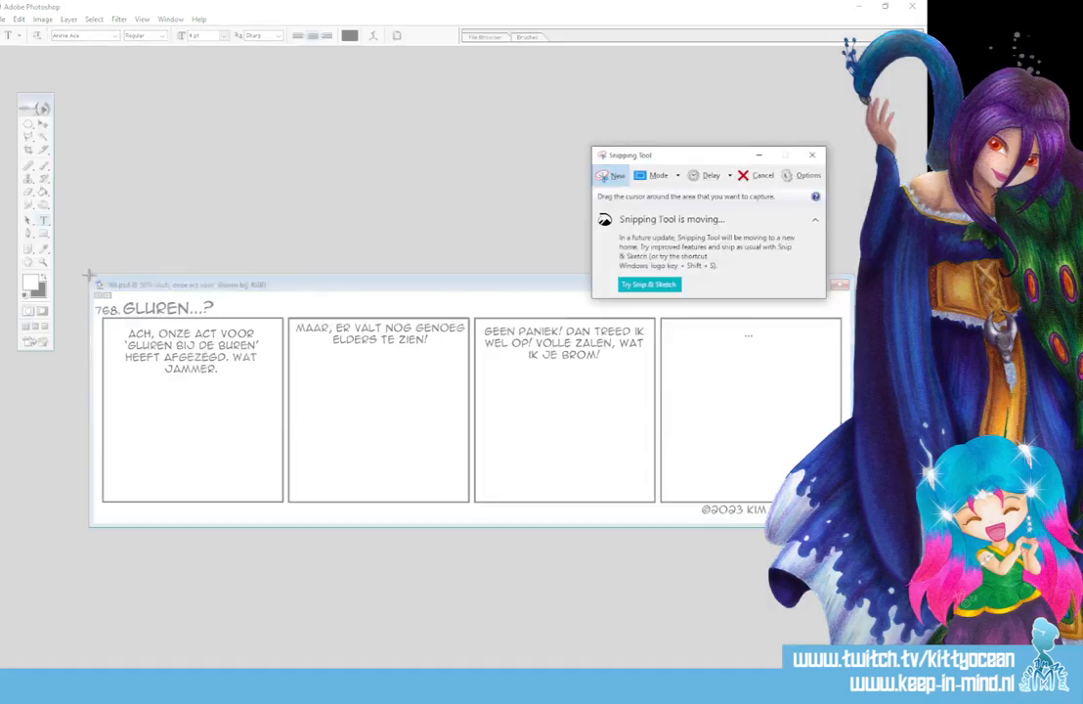
left_click_drag(87, 272, 847, 527)
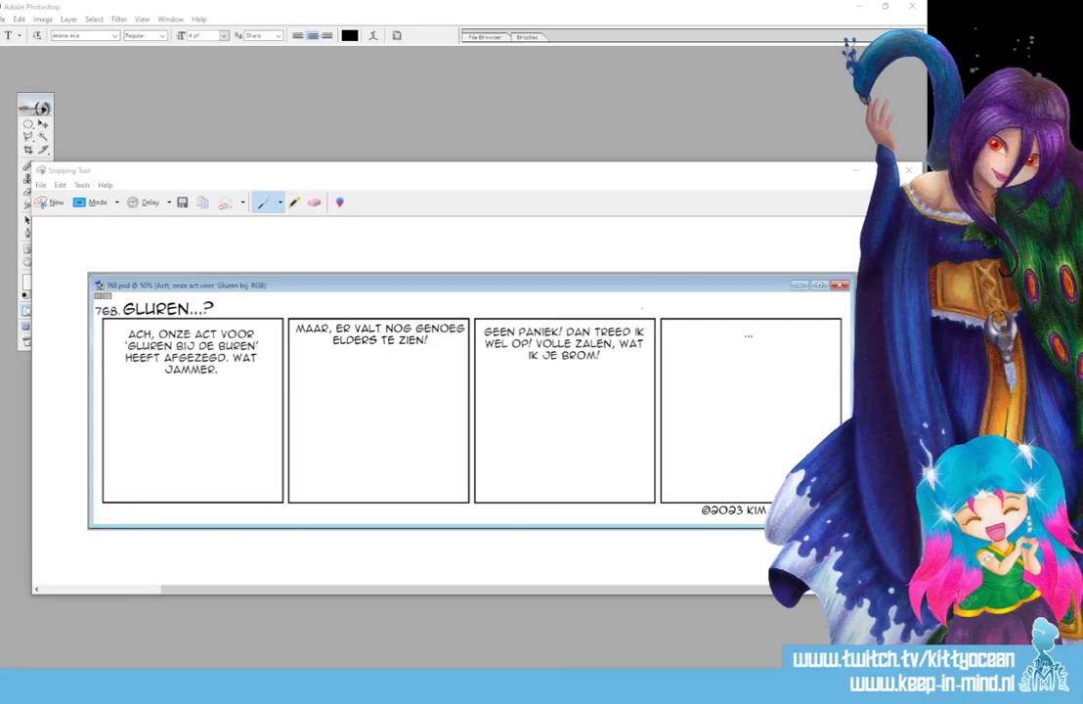
left_click(908, 170)
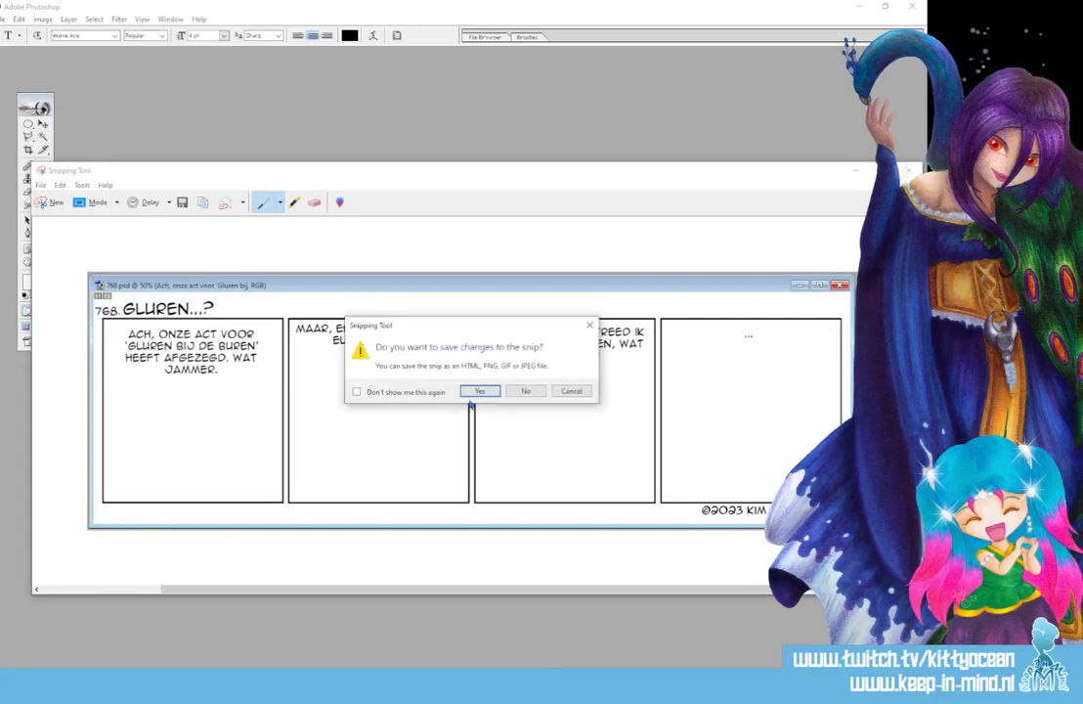
left_click(518, 393)
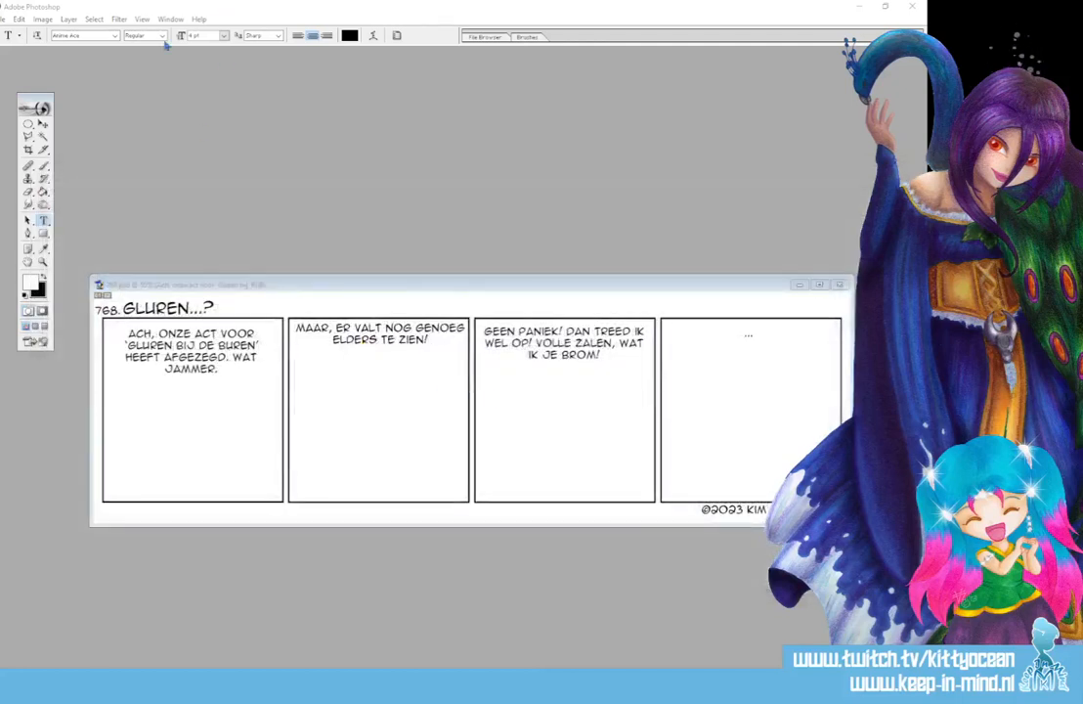
- Maximize the comic document and add a new layer named "sketch"
left_click(819, 284)
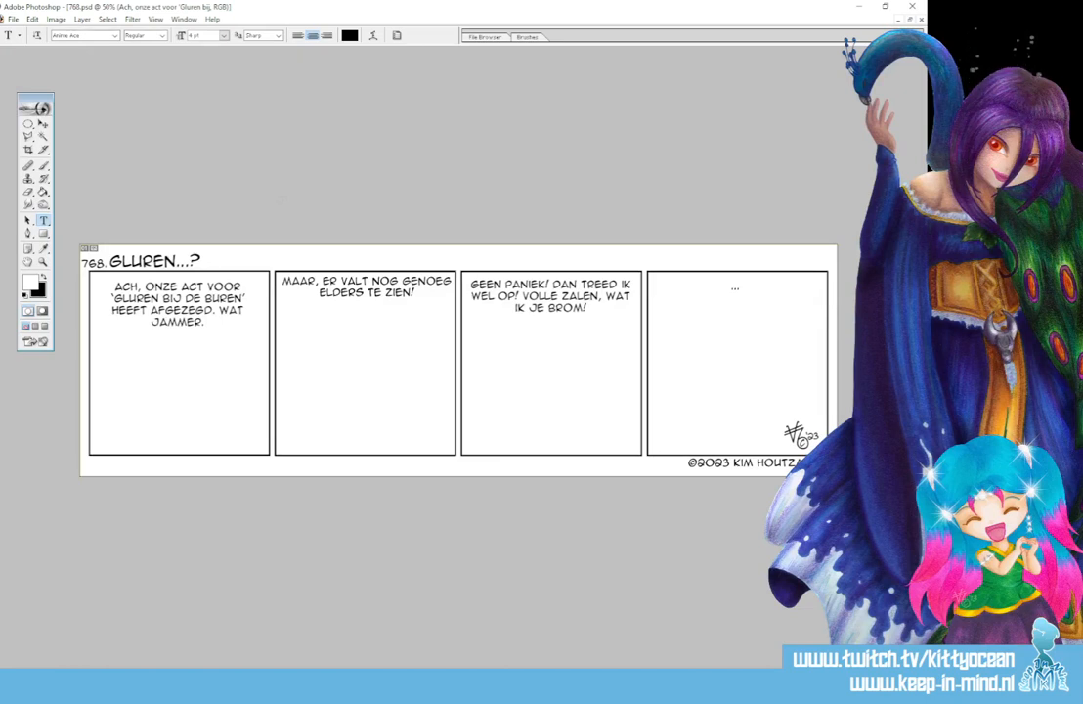
key("ctrl+alt+shift+n")
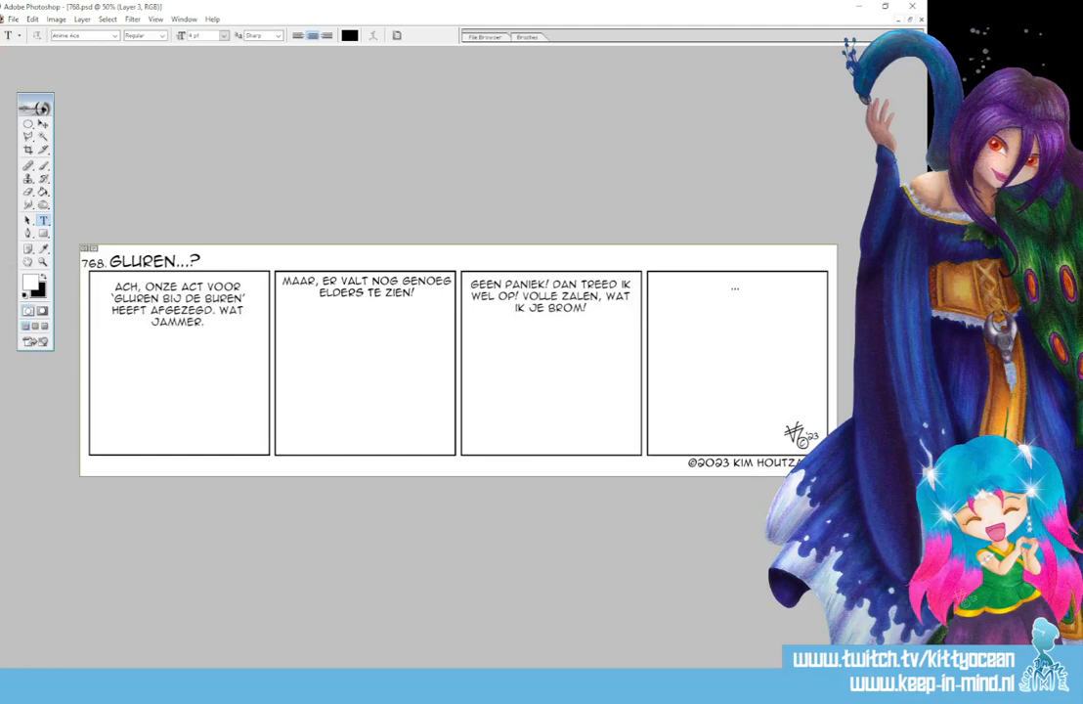
key("ctrl+alt+shift+n")
key("Return")
- Set the foreground colour to a muted red and choose the 9 px hard round preset for the Brush tool
left_click(32, 283)
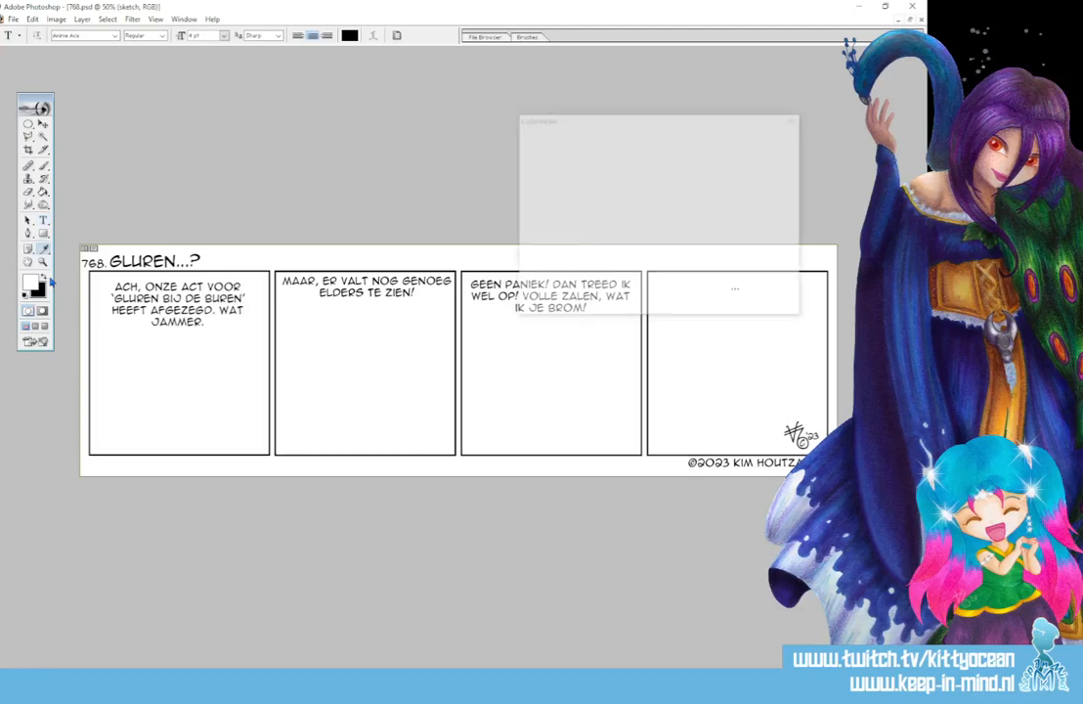
left_click(591, 190)
left_click(772, 140)
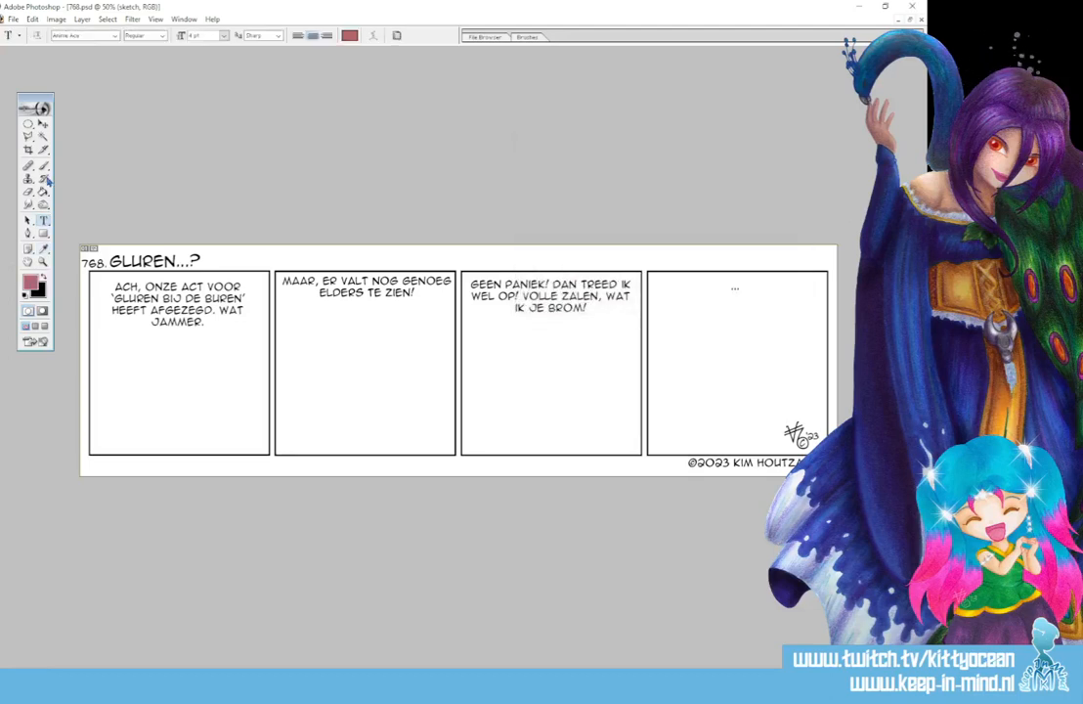
left_click(43, 166)
left_click(532, 37)
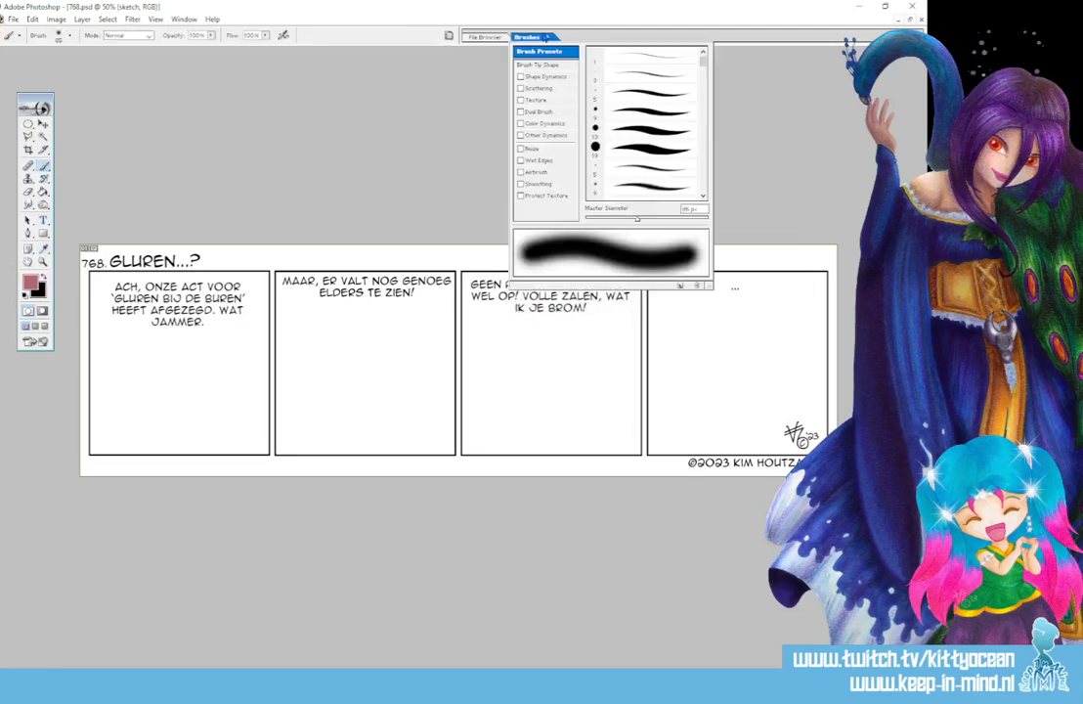
left_click(640, 114)
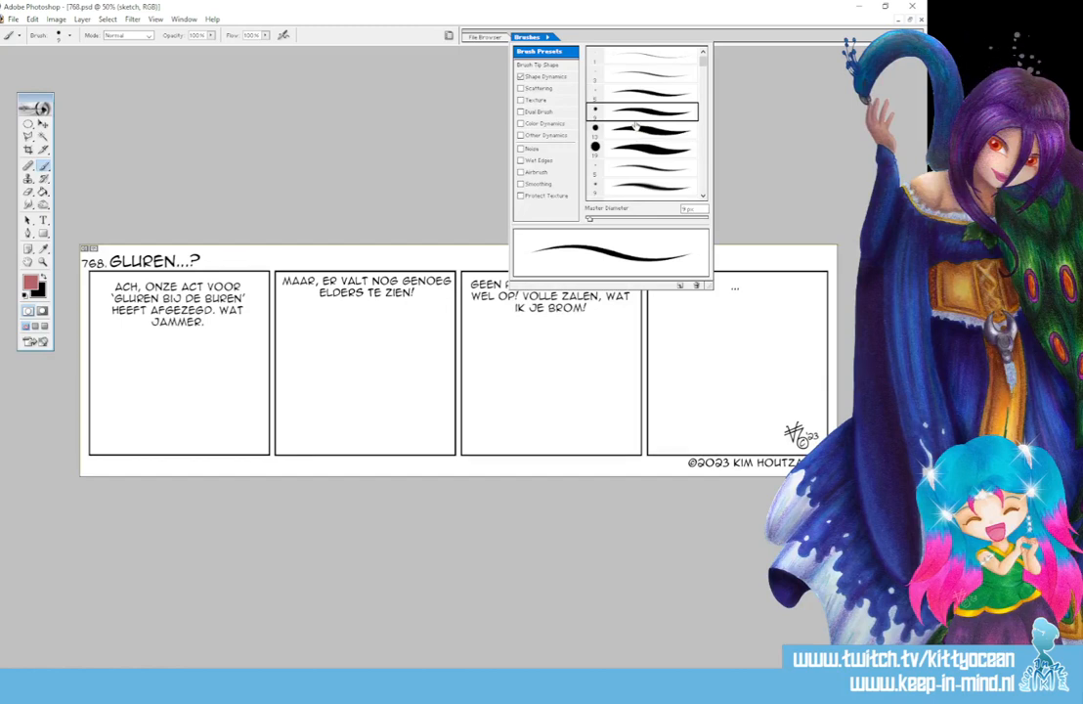
left_click(635, 125)
- Sketch the first figure at the left of the first panel with a round head, shoulders, torso and a forearm with a raised hand
mouse_move(116, 372)
left_mouse_down()
mouse_move(147, 361)
mouse_move(115, 378)
mouse_move(124, 365)
mouse_move(117, 393)
mouse_move(118, 379)
mouse_move(152, 400)
mouse_move(161, 369)
mouse_move(138, 424)
left_mouse_up()
mouse_move(154, 366)
left_mouse_down()
mouse_move(138, 426)
mouse_move(152, 398)
mouse_move(115, 423)
left_mouse_up()
left_click_drag(115, 424, 140, 425)
left_click_drag(116, 422, 100, 453)
mouse_move(107, 427)
left_mouse_down()
mouse_move(100, 453)
mouse_move(148, 453)
left_mouse_up()
left_click_drag(113, 423, 102, 444)
mouse_move(102, 444)
left_mouse_down()
mouse_move(113, 423)
mouse_move(149, 433)
mouse_move(101, 453)
mouse_move(182, 448)
left_mouse_up()
mouse_move(179, 450)
left_mouse_down()
mouse_move(168, 452)
mouse_move(181, 451)
left_mouse_up()
mouse_move(169, 427)
left_mouse_down()
mouse_move(162, 441)
mouse_move(171, 426)
left_mouse_up()
mouse_move(171, 426)
left_mouse_down()
mouse_move(182, 428)
mouse_move(177, 442)
mouse_move(188, 432)
mouse_move(180, 444)
mouse_move(172, 427)
left_mouse_up()
left_click_drag(159, 369, 153, 384)
left_click_drag(160, 367, 143, 380)
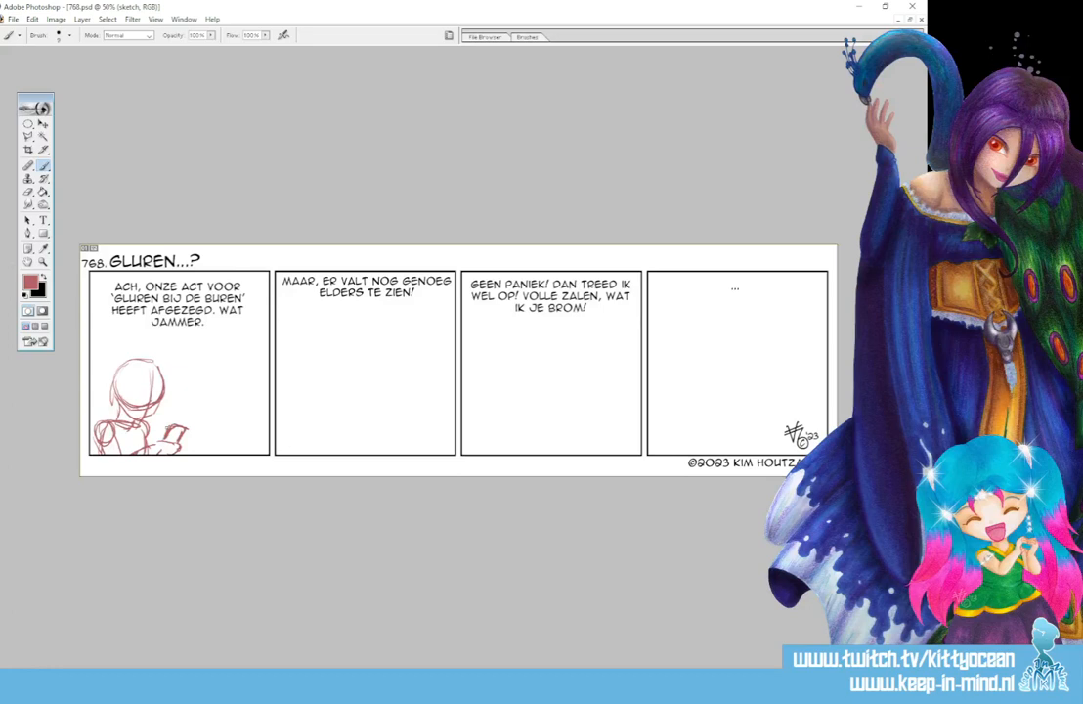
left_click_drag(150, 433, 153, 443)
- Sketch a second figure at the right of the first panel with a round head, facial guidelines, neck, shoulders and torso
mouse_move(217, 379)
left_mouse_down()
mouse_move(248, 371)
mouse_move(217, 414)
mouse_move(242, 413)
mouse_move(232, 370)
left_mouse_up()
mouse_move(218, 382)
left_mouse_down()
mouse_move(236, 375)
mouse_move(251, 387)
left_mouse_up()
mouse_move(247, 376)
left_mouse_down()
mouse_move(255, 407)
mouse_move(226, 416)
left_mouse_up()
mouse_move(253, 406)
left_mouse_down()
mouse_move(235, 414)
mouse_move(256, 388)
left_mouse_up()
left_click_drag(221, 406, 232, 416)
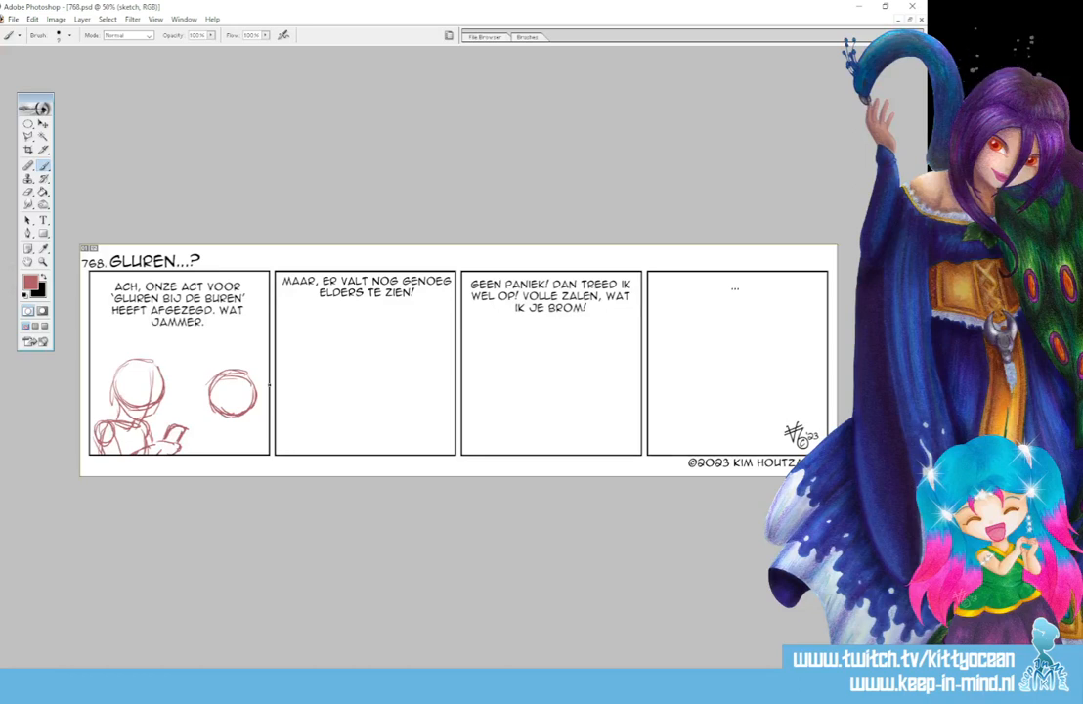
mouse_move(220, 377)
left_mouse_down()
mouse_move(235, 444)
mouse_move(223, 428)
left_mouse_up()
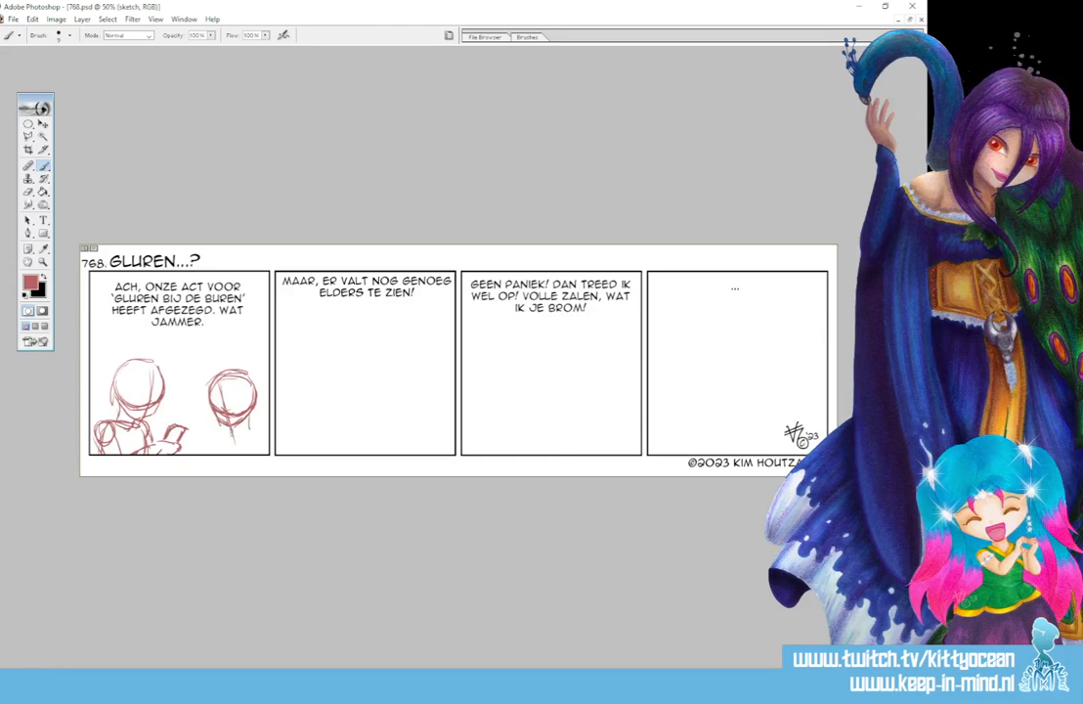
mouse_move(224, 433)
left_mouse_down()
mouse_move(254, 429)
mouse_move(221, 451)
mouse_move(264, 451)
mouse_move(233, 454)
mouse_move(263, 450)
mouse_move(254, 454)
left_mouse_up()
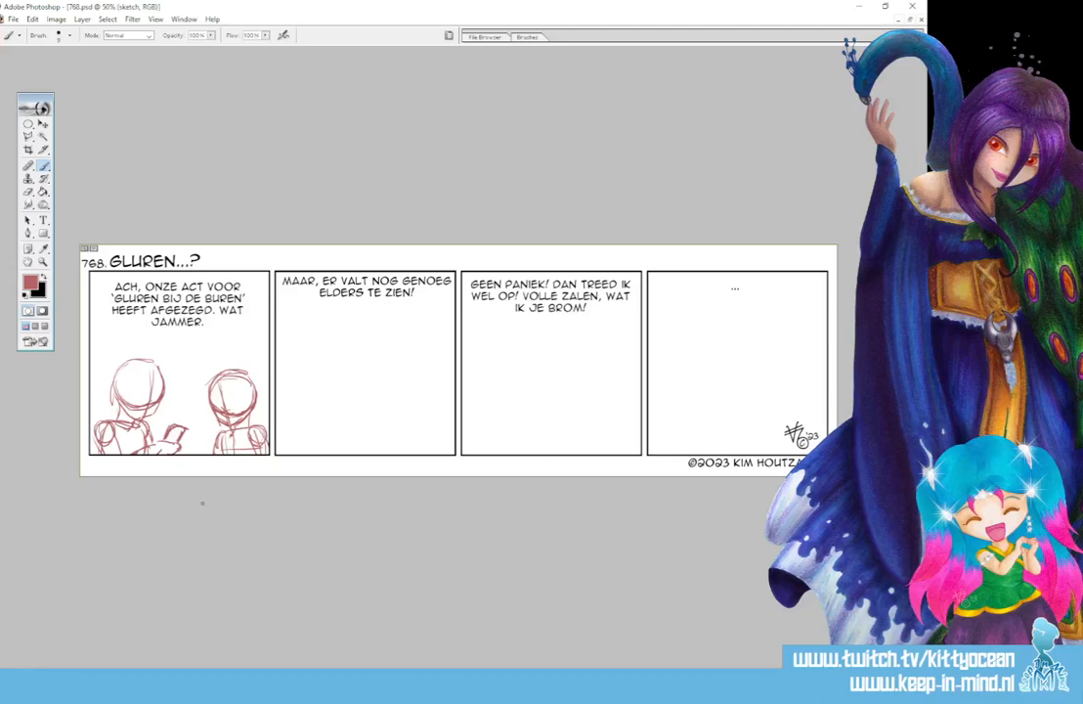
- Sketch a round head at the left of the second panel, then lasso it and rotate it about -11.7°
mouse_move(298, 365)
left_mouse_down()
mouse_move(331, 369)
mouse_move(295, 366)
mouse_move(315, 405)
mouse_move(336, 379)
mouse_move(326, 402)
mouse_move(328, 368)
mouse_move(326, 401)
mouse_move(337, 388)
mouse_move(315, 433)
left_mouse_up()
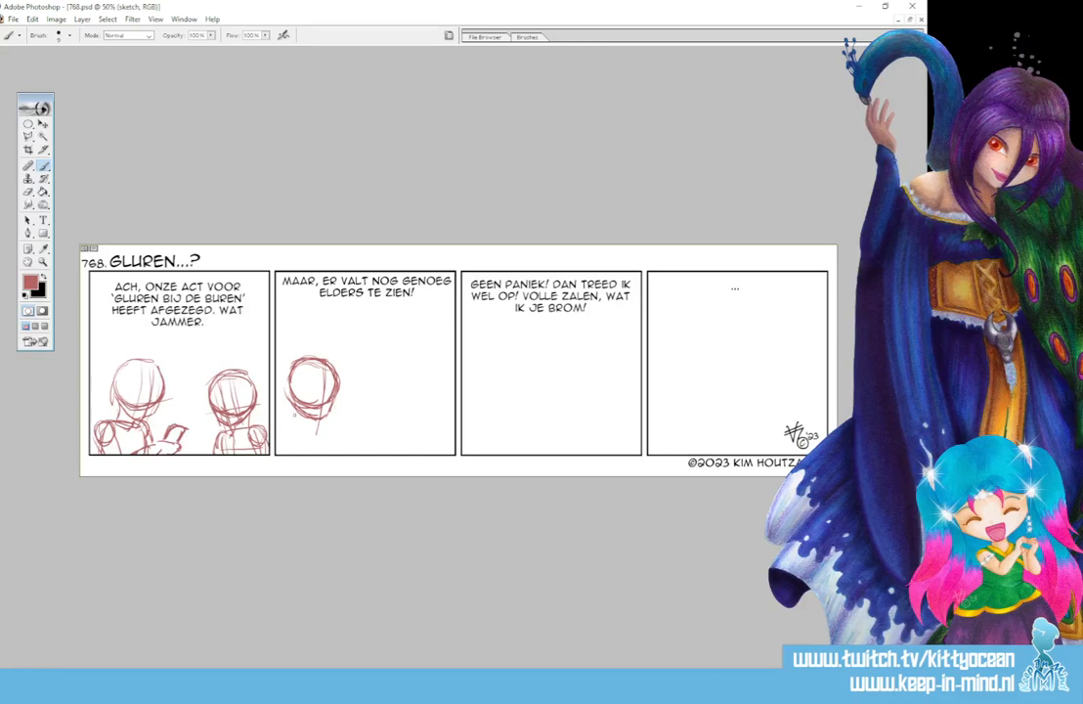
left_click_drag(294, 415, 290, 427)
left_click_drag(29, 137, 69, 143)
mouse_move(304, 347)
left_mouse_down()
mouse_move(283, 387)
mouse_move(309, 421)
mouse_move(328, 346)
mouse_move(308, 346)
left_mouse_up()
key("ctrl+t")
left_click_drag(310, 292, 350, 326)
left_click_drag(331, 377, 330, 375)
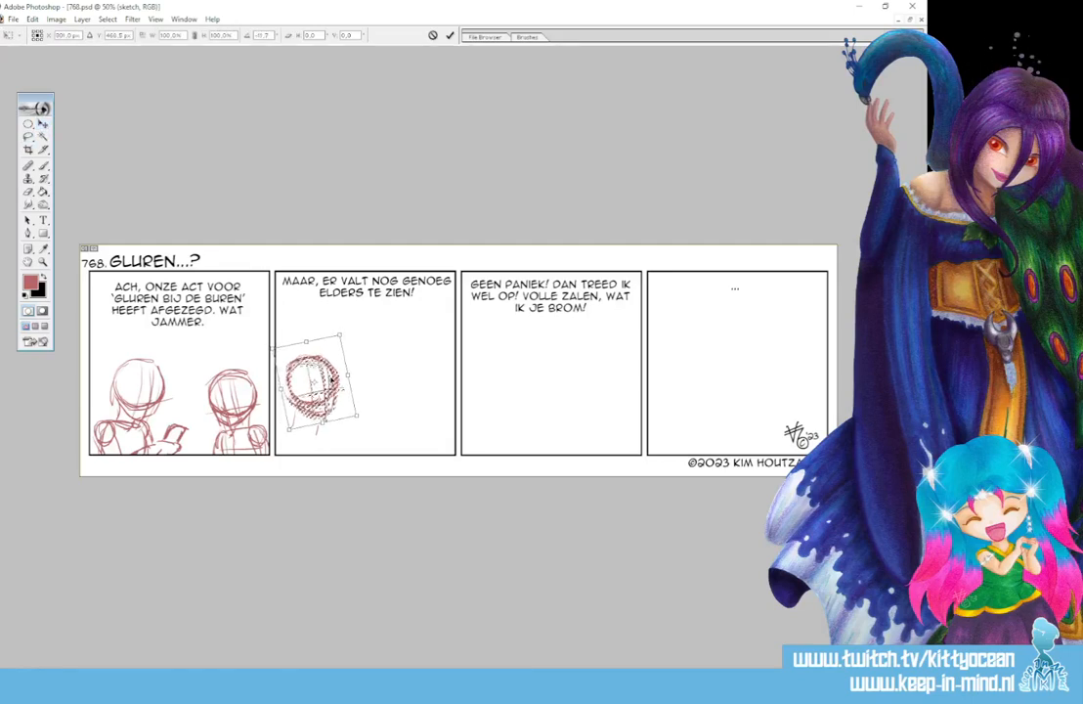
left_click(451, 37)
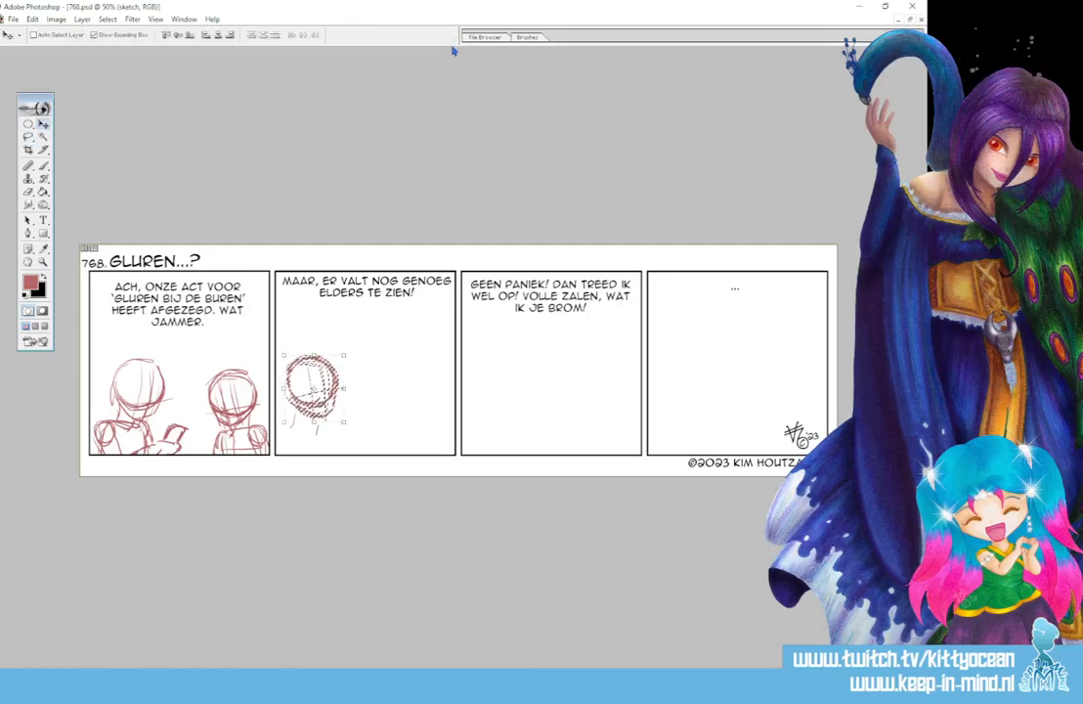
- Sketch the neck, shoulders and torso below the first head in the second panel, reworking the lines with the Brush tool
left_click(43, 164)
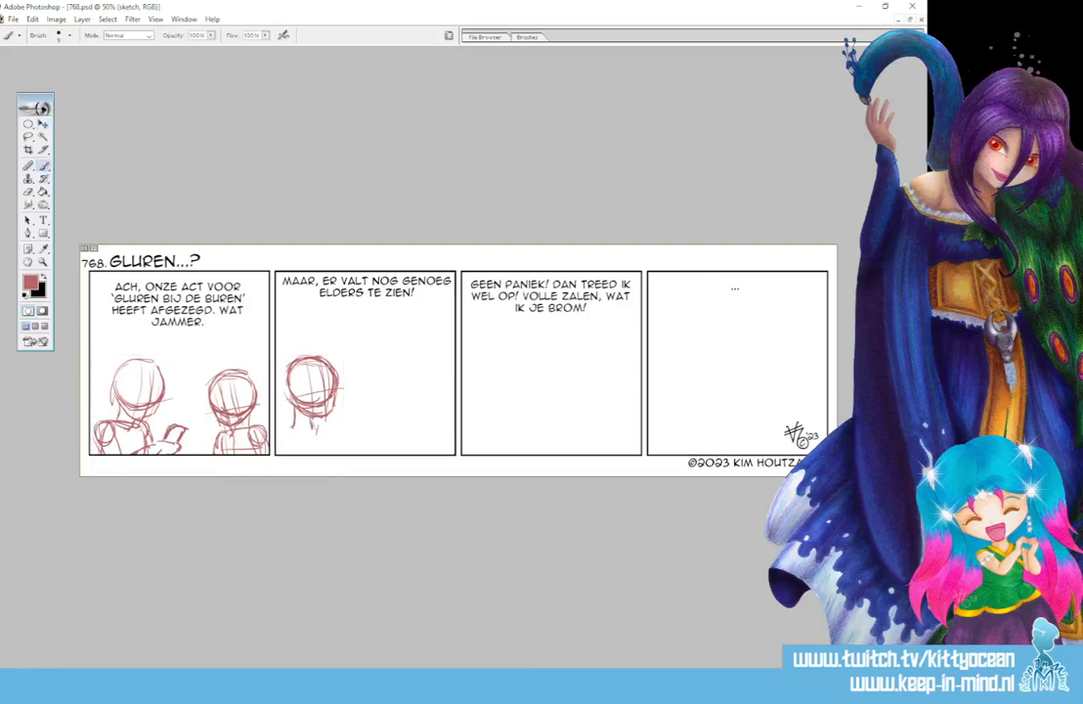
mouse_move(295, 425)
left_mouse_down()
mouse_move(327, 421)
mouse_move(277, 429)
mouse_move(286, 454)
mouse_move(330, 450)
left_mouse_up()
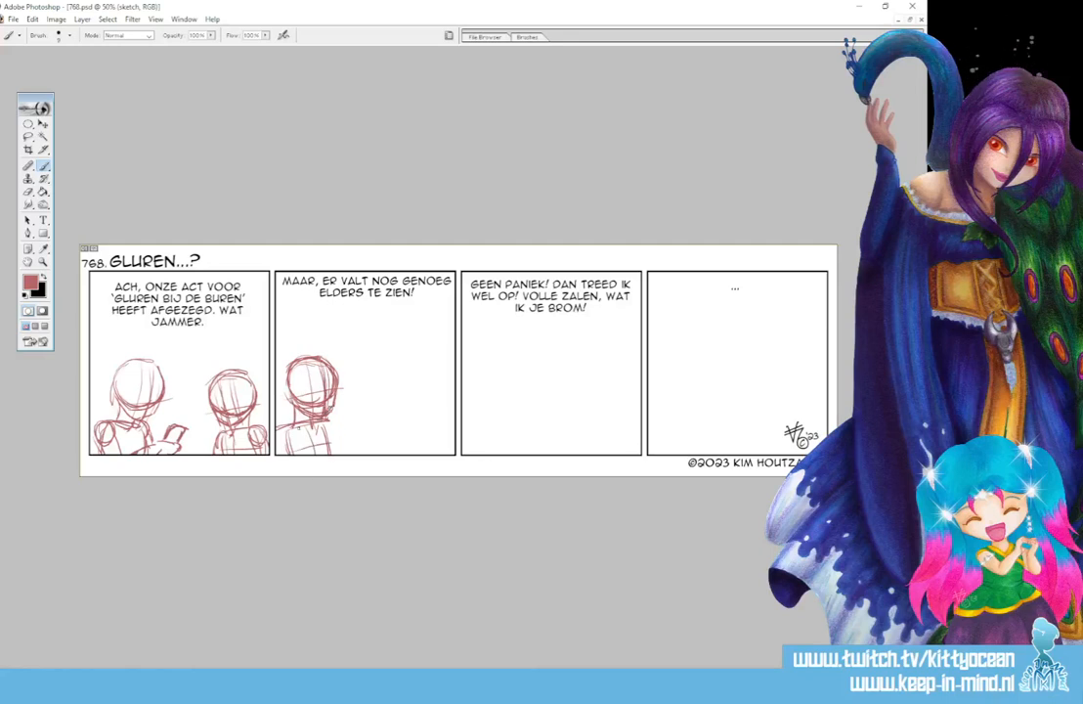
left_click_drag(279, 427, 281, 443)
mouse_move(281, 421)
left_mouse_down()
mouse_move(281, 447)
mouse_move(295, 423)
mouse_move(314, 423)
mouse_move(334, 448)
left_mouse_up()
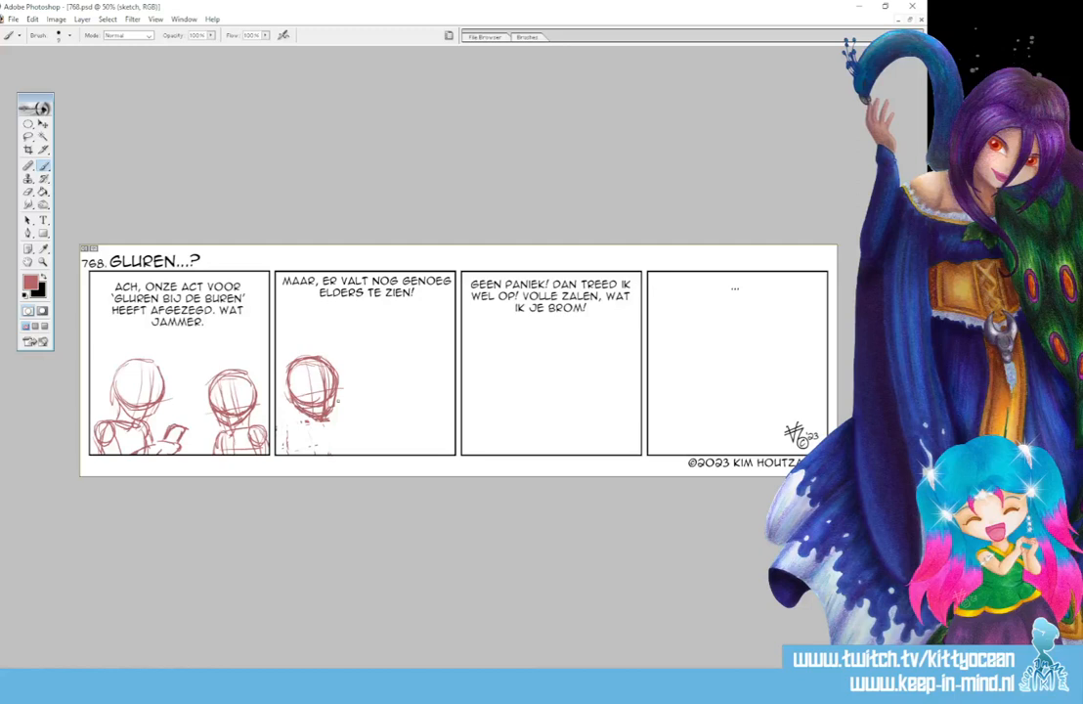
mouse_move(294, 407)
left_mouse_down()
mouse_move(295, 428)
mouse_move(317, 427)
mouse_move(278, 430)
mouse_move(338, 454)
left_mouse_up()
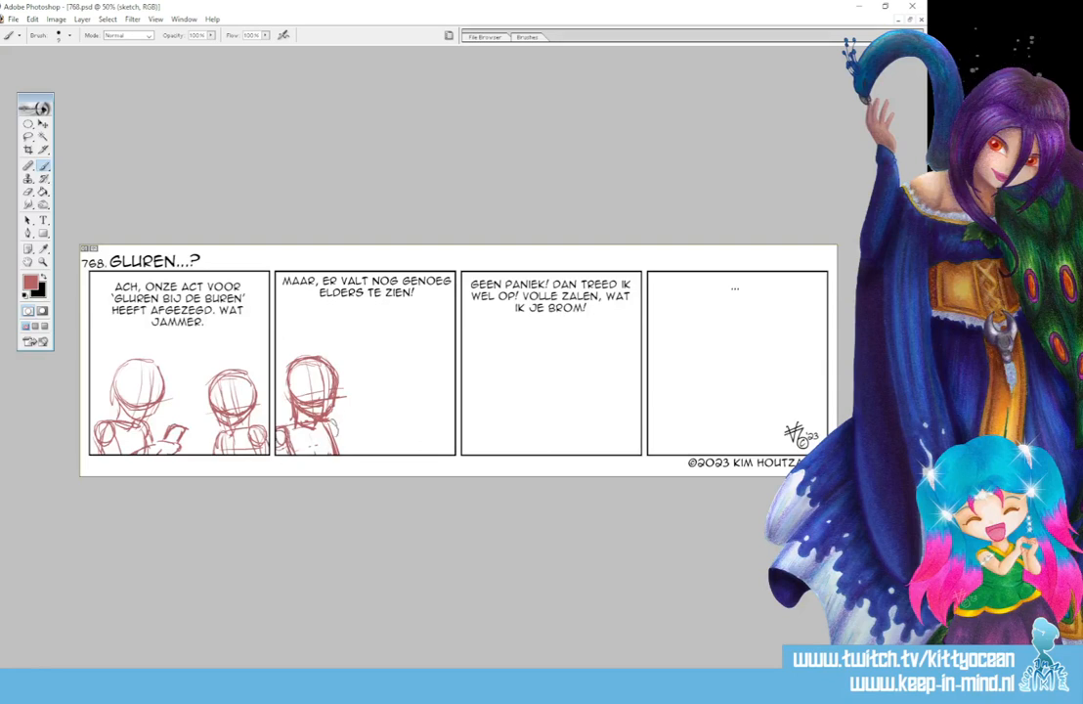
- Sketch the second panel's first figure with one forearm raised and the index finger pointing up, and the other arm across the torso
mouse_move(335, 422)
left_mouse_down()
mouse_move(360, 449)
mouse_move(345, 437)
mouse_move(348, 452)
left_mouse_up()
mouse_move(358, 450)
left_mouse_down()
mouse_move(362, 380)
mouse_move(361, 403)
left_mouse_up()
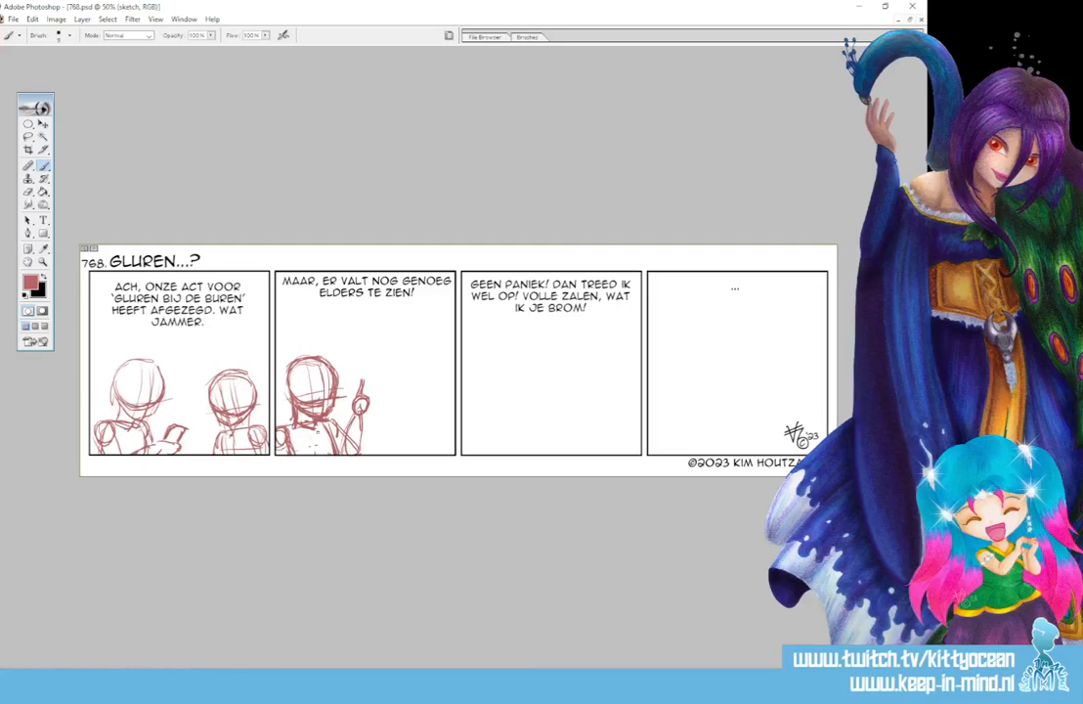
mouse_move(302, 448)
left_mouse_down()
mouse_move(330, 443)
mouse_move(321, 446)
left_mouse_up()
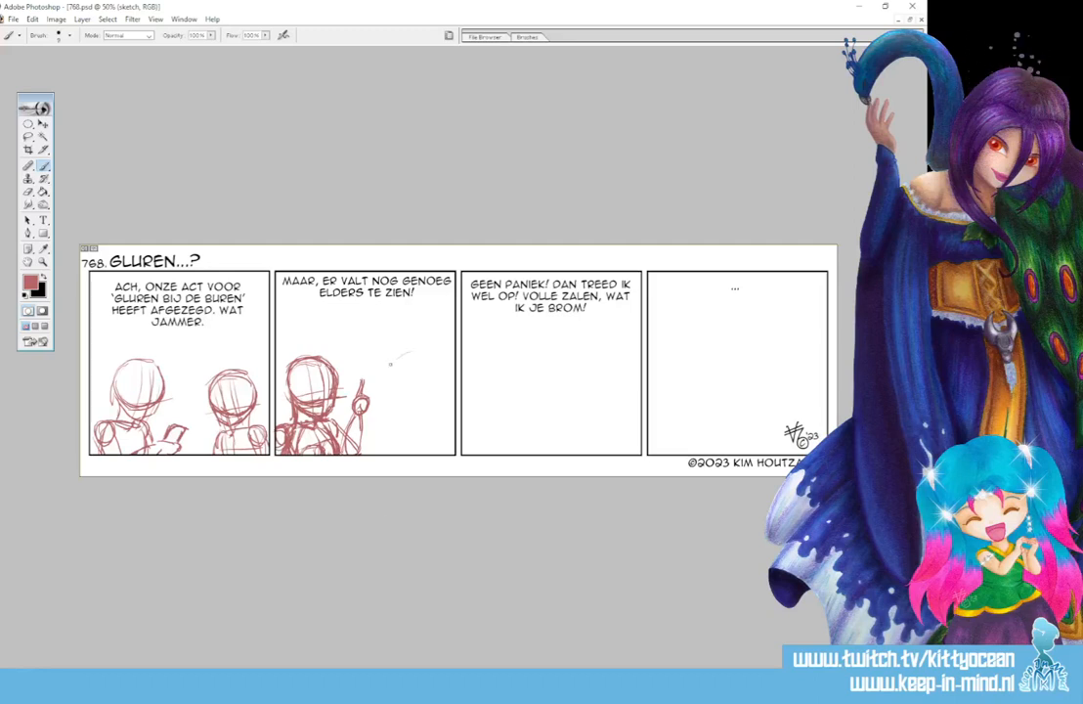
- Sketch a round head with facial guidelines and a chin at the right of the second panel
mouse_move(407, 354)
left_mouse_down()
mouse_move(431, 365)
mouse_move(384, 396)
mouse_move(402, 409)
left_mouse_up()
mouse_move(400, 375)
left_mouse_down()
mouse_move(394, 389)
mouse_move(416, 410)
left_mouse_up()
mouse_move(395, 382)
left_mouse_down()
mouse_move(419, 411)
mouse_move(433, 410)
left_mouse_up()
left_click_drag(400, 404, 419, 410)
mouse_move(431, 366)
left_mouse_down()
mouse_move(437, 402)
mouse_move(397, 401)
mouse_move(440, 401)
mouse_move(417, 449)
left_mouse_up()
left_click_drag(399, 405, 401, 419)
left_click_drag(398, 403, 401, 417)
mouse_move(399, 405)
left_mouse_down()
mouse_move(417, 424)
mouse_move(429, 415)
left_mouse_up()
left_click_drag(417, 423, 437, 403)
left_click_drag(427, 416, 443, 396)
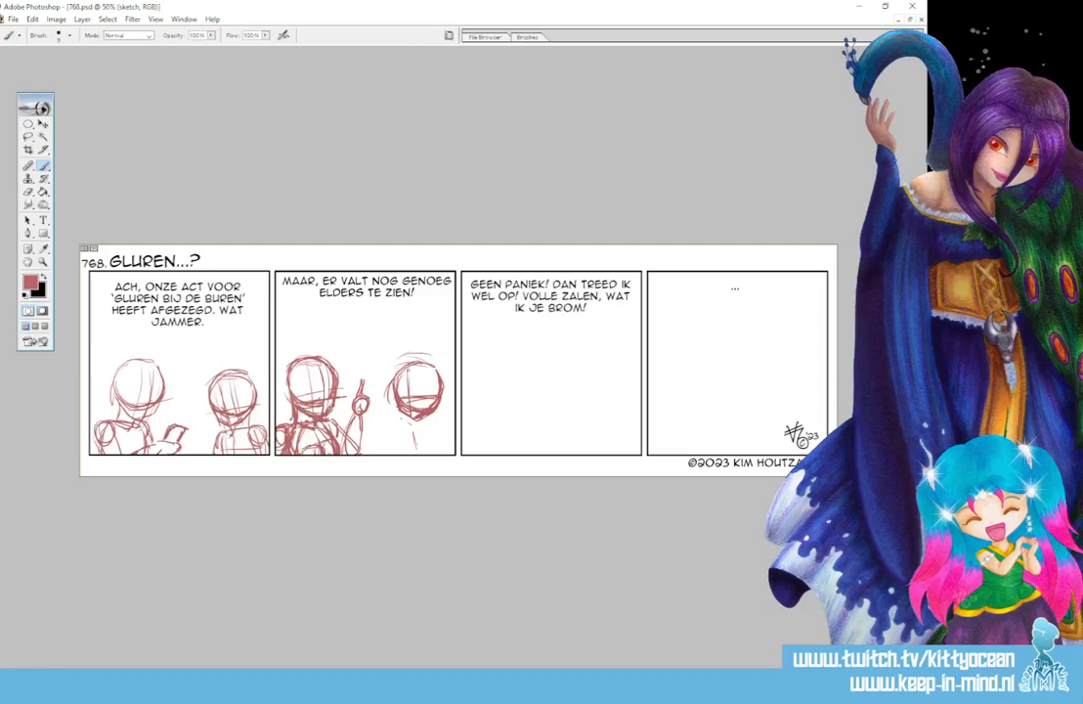
- Sketch the neck, shoulders, torso and arm of the figure at the right of the second panel
mouse_move(410, 364)
left_mouse_down()
mouse_move(404, 403)
mouse_move(417, 424)
mouse_move(401, 402)
mouse_move(415, 408)
mouse_move(432, 396)
mouse_move(433, 433)
mouse_move(418, 433)
mouse_move(447, 428)
mouse_move(409, 452)
mouse_move(446, 426)
mouse_move(453, 446)
mouse_move(397, 441)
left_mouse_up()
left_click_drag(398, 431, 409, 413)
left_click_drag(343, 381, 357, 372)
mouse_move(354, 374)
left_mouse_down()
mouse_move(356, 361)
mouse_move(353, 376)
mouse_move(365, 375)
mouse_move(352, 397)
left_mouse_up()
left_click_drag(419, 434, 428, 454)
left_click_drag(434, 429, 446, 454)
left_click_drag(401, 419, 402, 453)
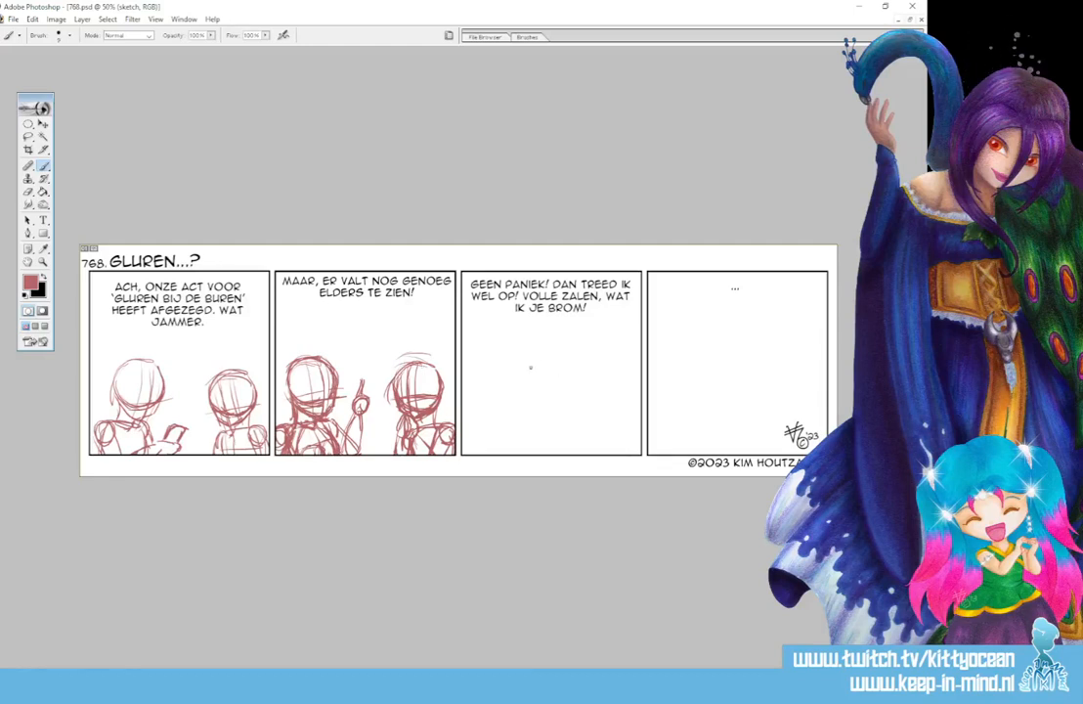
- Sketch a tilted round head with facial guidelines, a neck and a torso in the middle of the third panel
mouse_move(563, 369)
left_mouse_down()
mouse_move(523, 387)
mouse_move(531, 404)
mouse_move(558, 409)
mouse_move(570, 373)
mouse_move(563, 441)
left_mouse_up()
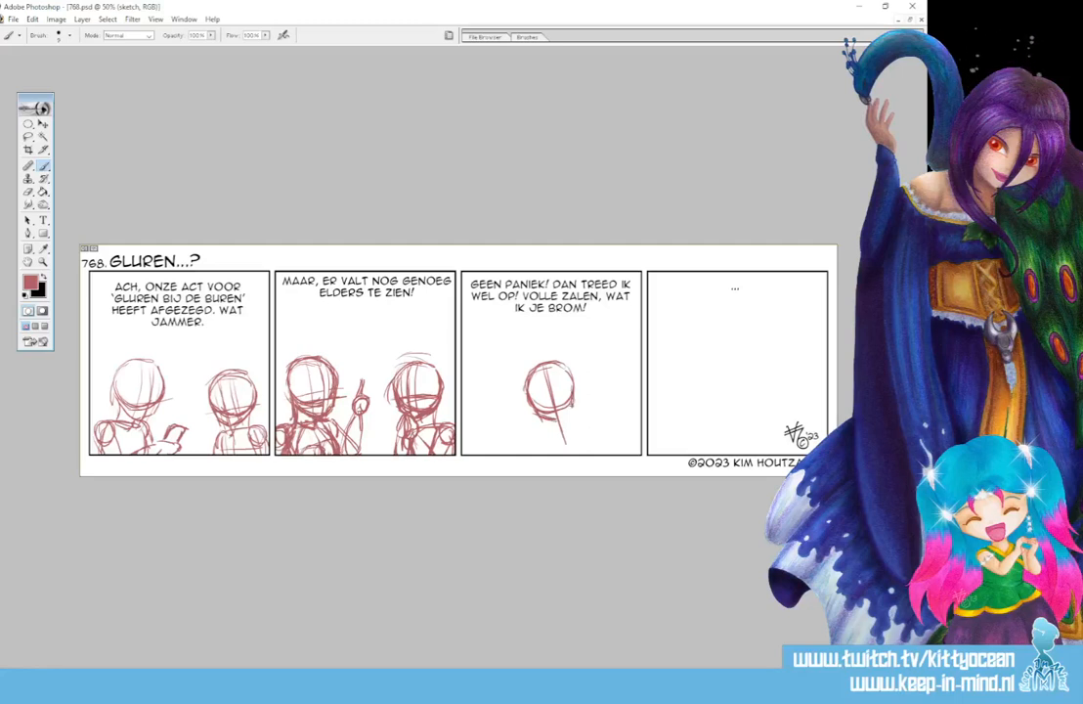
mouse_move(537, 371)
left_mouse_down()
mouse_move(550, 417)
mouse_move(564, 416)
left_mouse_up()
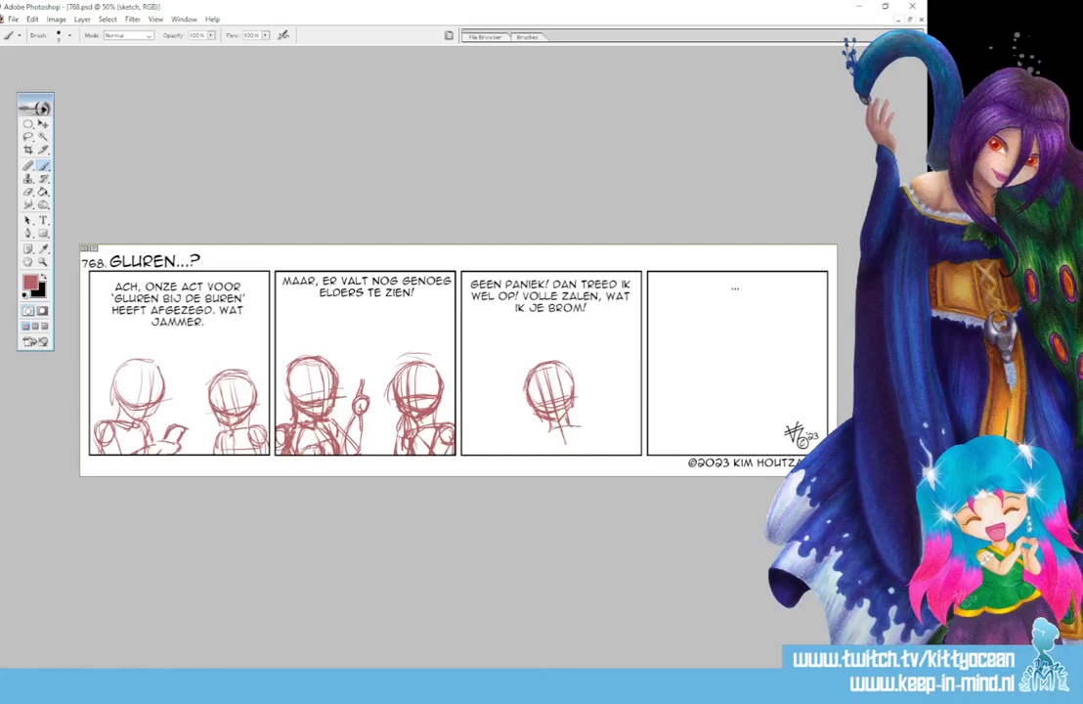
mouse_move(546, 427)
left_mouse_down()
mouse_move(587, 424)
mouse_move(541, 453)
mouse_move(542, 438)
mouse_move(585, 454)
left_mouse_up()
left_click_drag(584, 428, 587, 445)
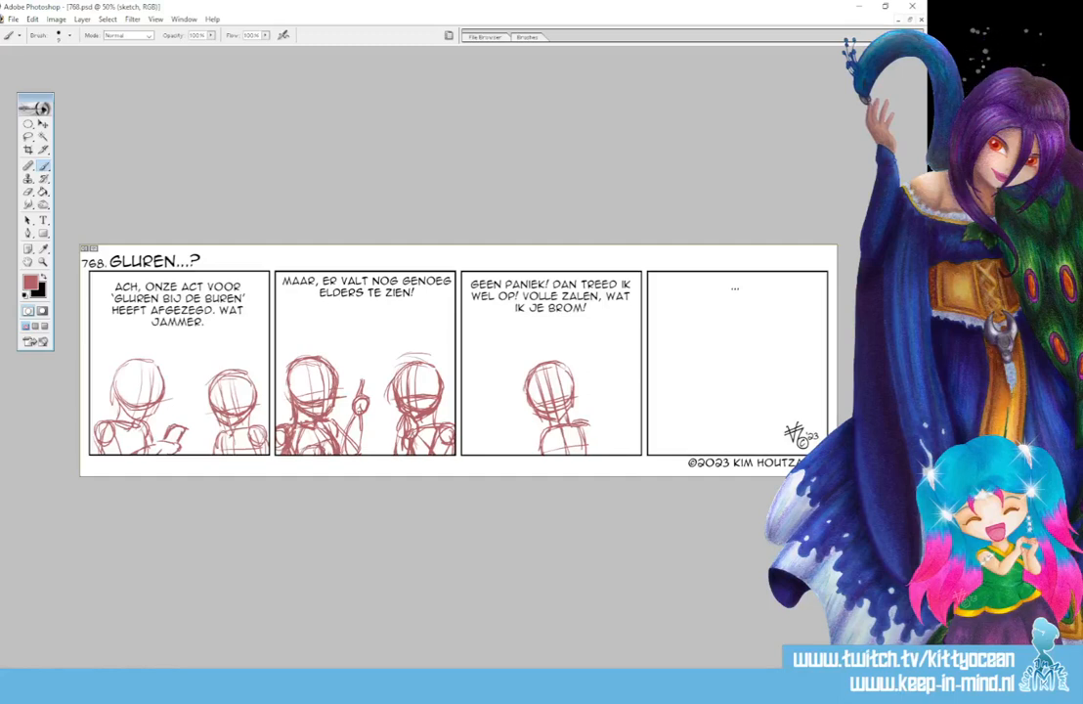
- Sketch the third panel figure's arms, one raised high with a pointing finger and the other hanging down
mouse_move(578, 422)
left_mouse_down()
mouse_move(592, 426)
mouse_move(587, 438)
mouse_move(577, 416)
left_mouse_up()
left_click_drag(580, 402, 574, 420)
mouse_move(582, 399)
left_mouse_down()
mouse_move(598, 401)
mouse_move(590, 426)
mouse_move(592, 353)
left_mouse_up()
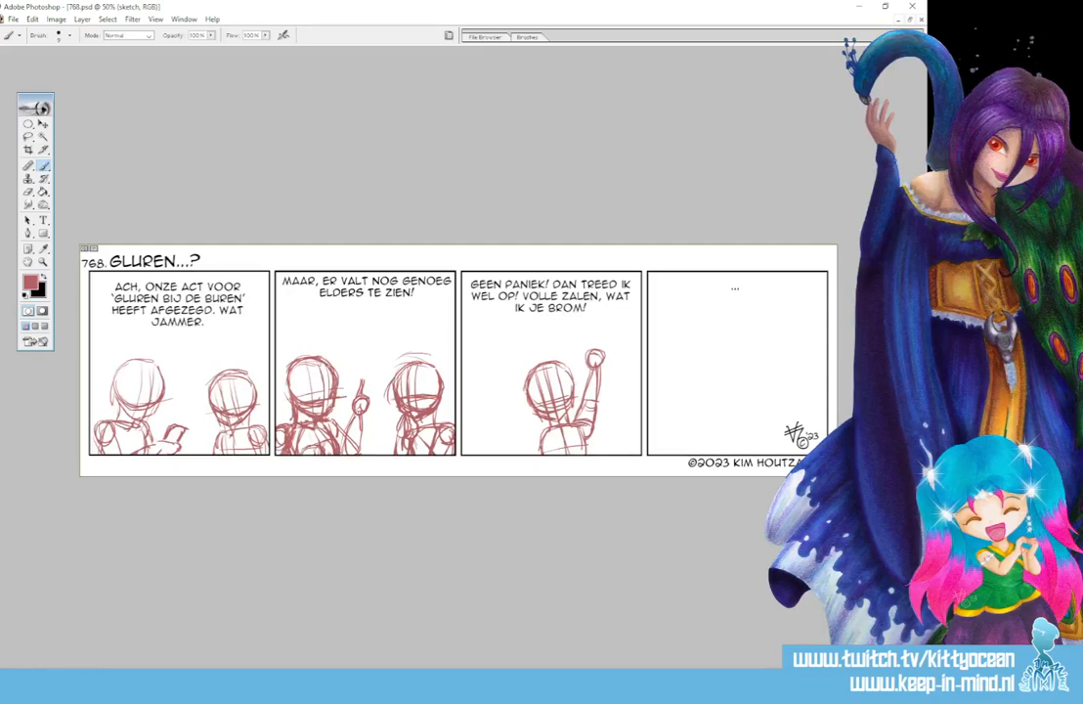
mouse_move(591, 351)
left_mouse_down()
mouse_move(587, 363)
mouse_move(588, 340)
mouse_move(594, 351)
left_mouse_up()
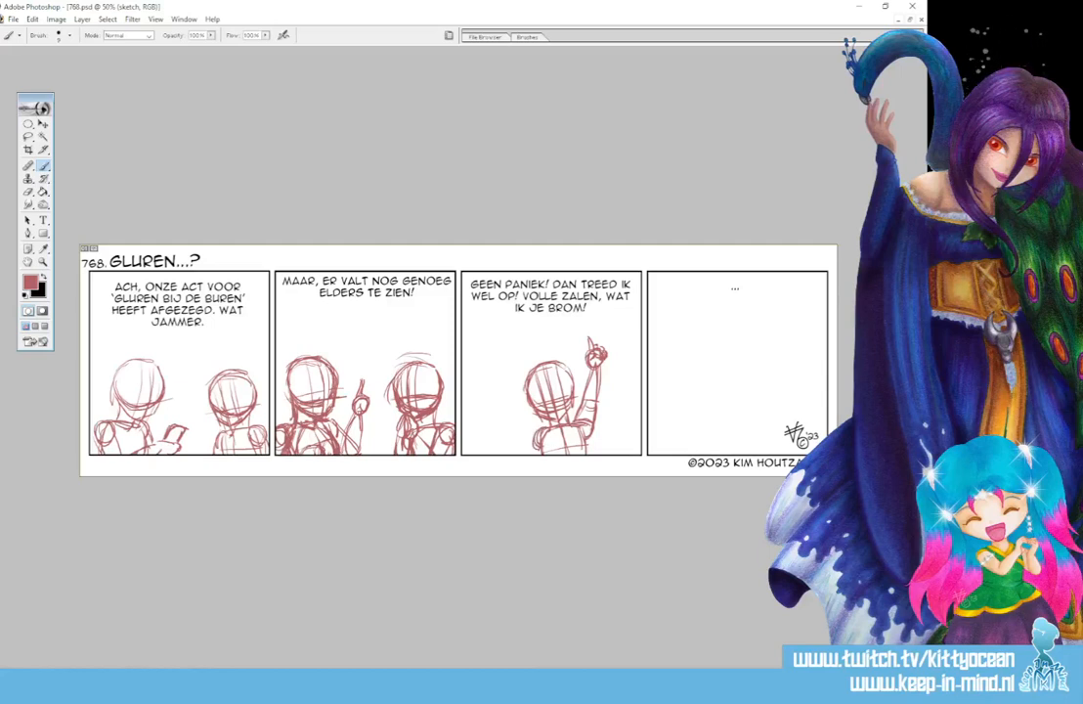
left_click_drag(532, 435, 519, 452)
- Sketch a tiny full-length figure in the upper middle of the fourth panel with a floor line on both sides
mouse_move(733, 312)
left_mouse_down()
mouse_move(734, 358)
mouse_move(725, 342)
left_mouse_up()
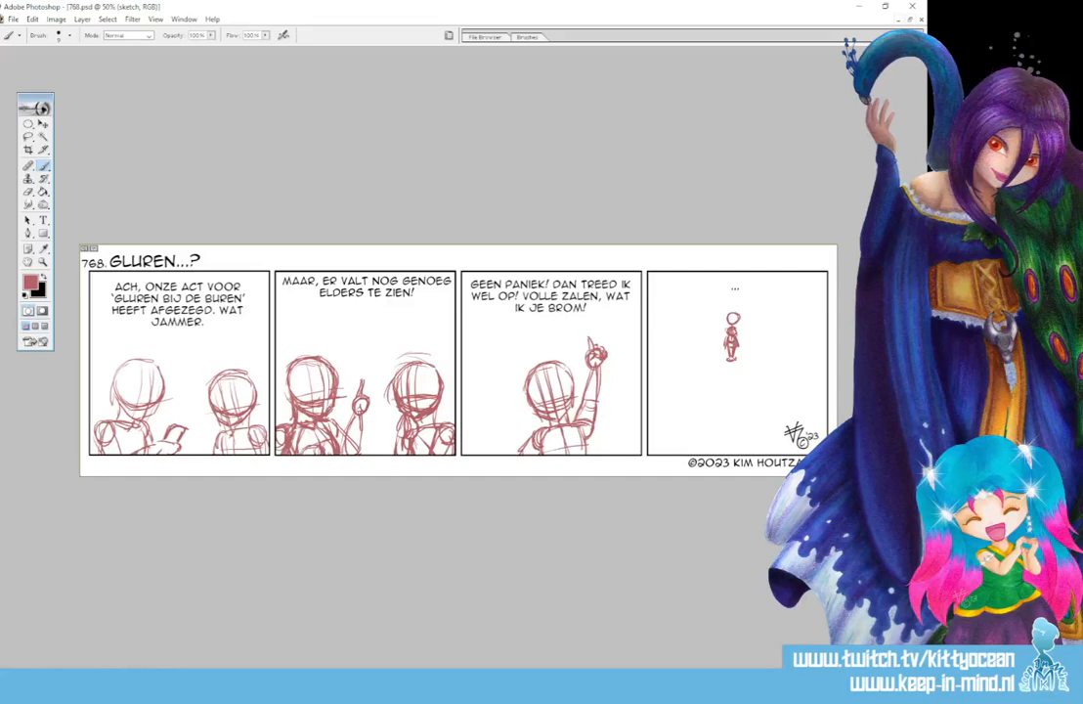
mouse_move(735, 315)
left_mouse_down()
mouse_move(724, 325)
mouse_move(742, 319)
left_mouse_up()
left_click_drag(702, 351, 718, 350)
mouse_move(657, 349)
left_mouse_down()
mouse_move(818, 343)
mouse_move(726, 347)
left_mouse_up()
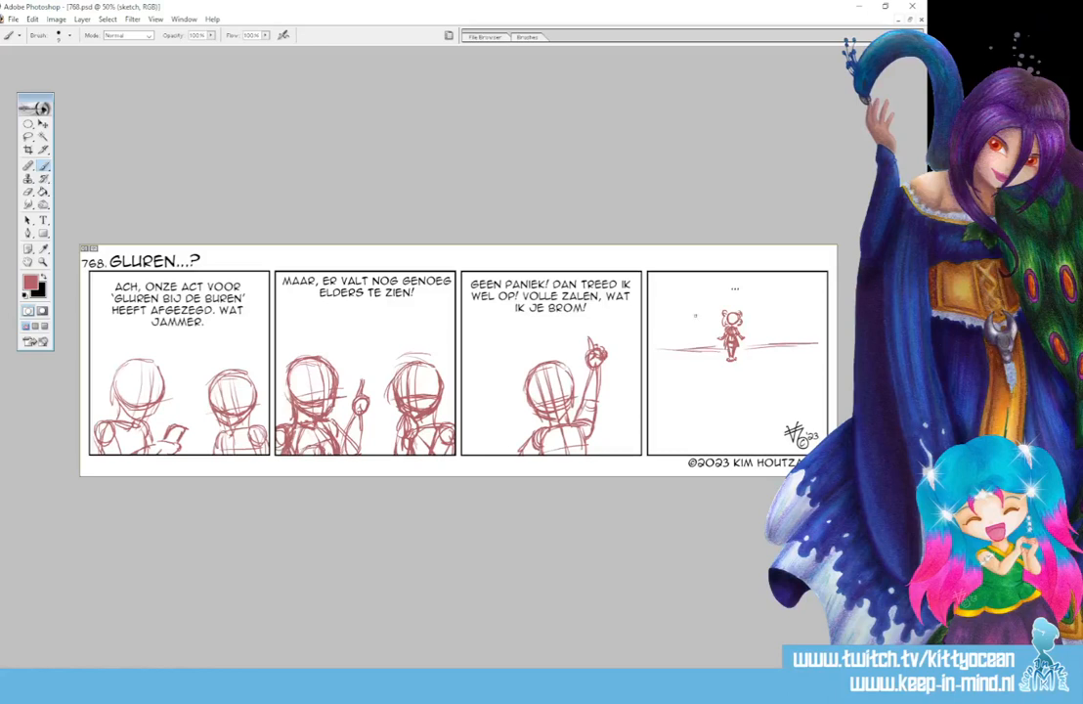
- Sketch the stage opening around the tiny figure with a top line, a floor line and two vertical posts
left_click_drag(659, 278, 827, 277)
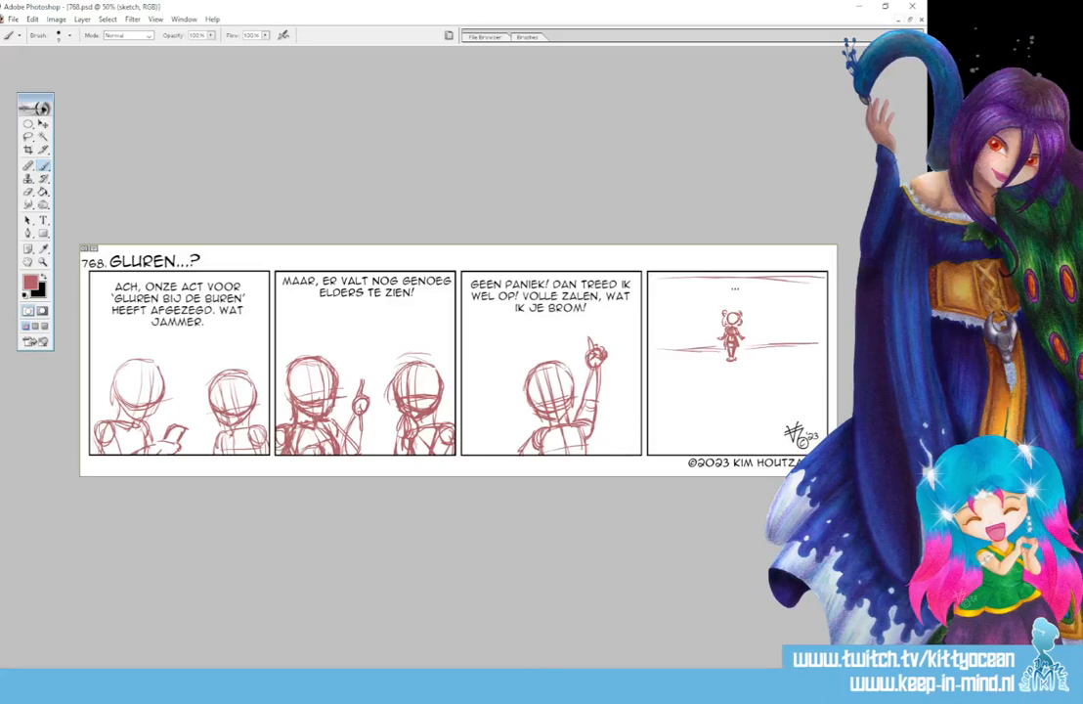
left_click_drag(663, 350, 718, 352)
left_click_drag(681, 290, 681, 348)
left_click_drag(679, 287, 682, 342)
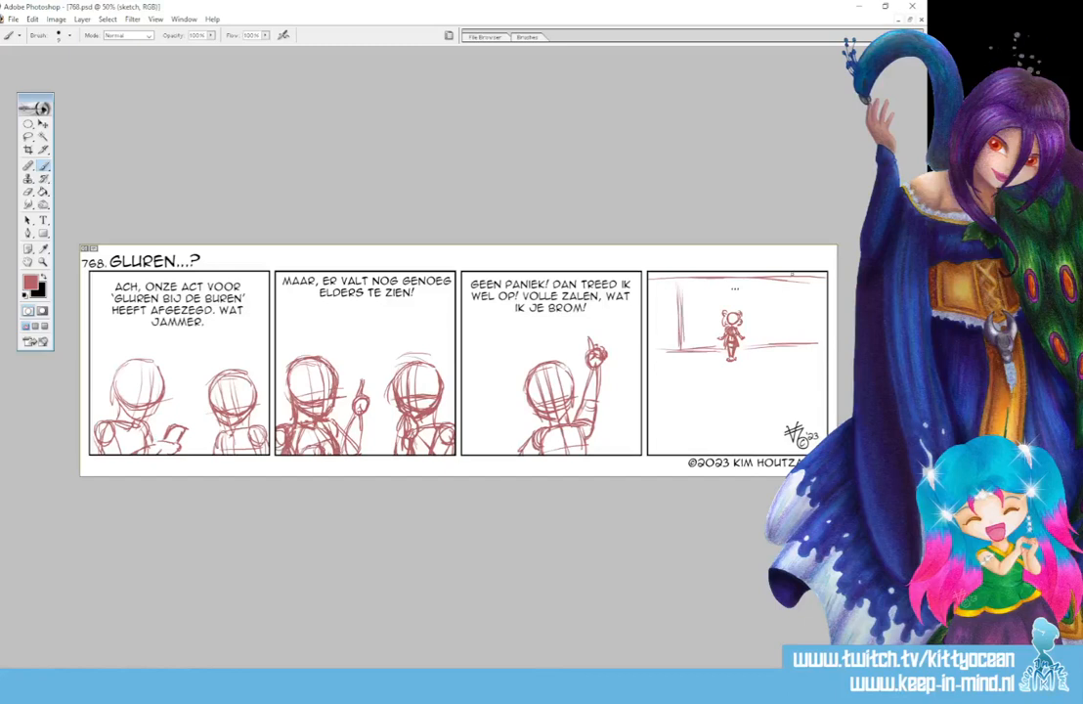
left_click_drag(789, 282, 788, 338)
left_click_drag(790, 281, 789, 342)
- Sketch the hall's slanted side edges from the foot of each stage post to the panel borders and strengthen the floor line
left_click_drag(674, 354, 649, 385)
mouse_move(675, 354)
left_mouse_down()
mouse_move(649, 384)
mouse_move(655, 394)
left_mouse_up()
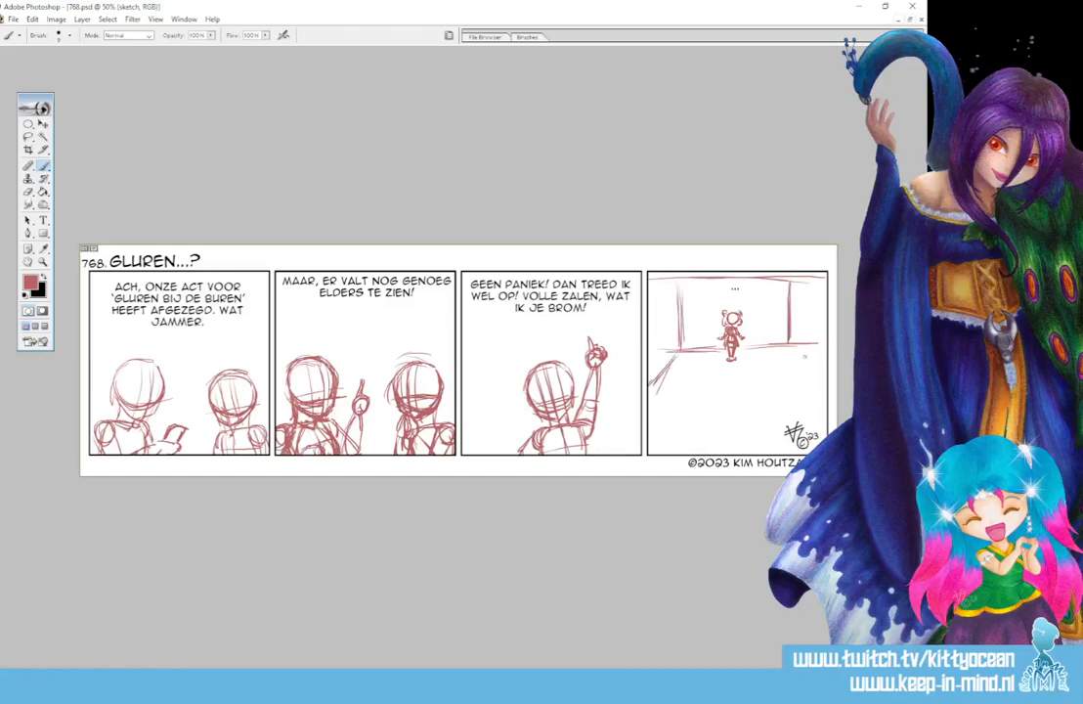
left_click_drag(790, 348, 827, 410)
left_click_drag(793, 350, 826, 401)
left_click_drag(672, 362, 648, 406)
left_click_drag(666, 354, 792, 345)
left_click_drag(762, 349, 792, 350)
- Thicken the stage posts and the right side edge in the fourth panel with extra strokes
left_click_drag(685, 258, 685, 297)
left_click_drag(789, 297, 791, 343)
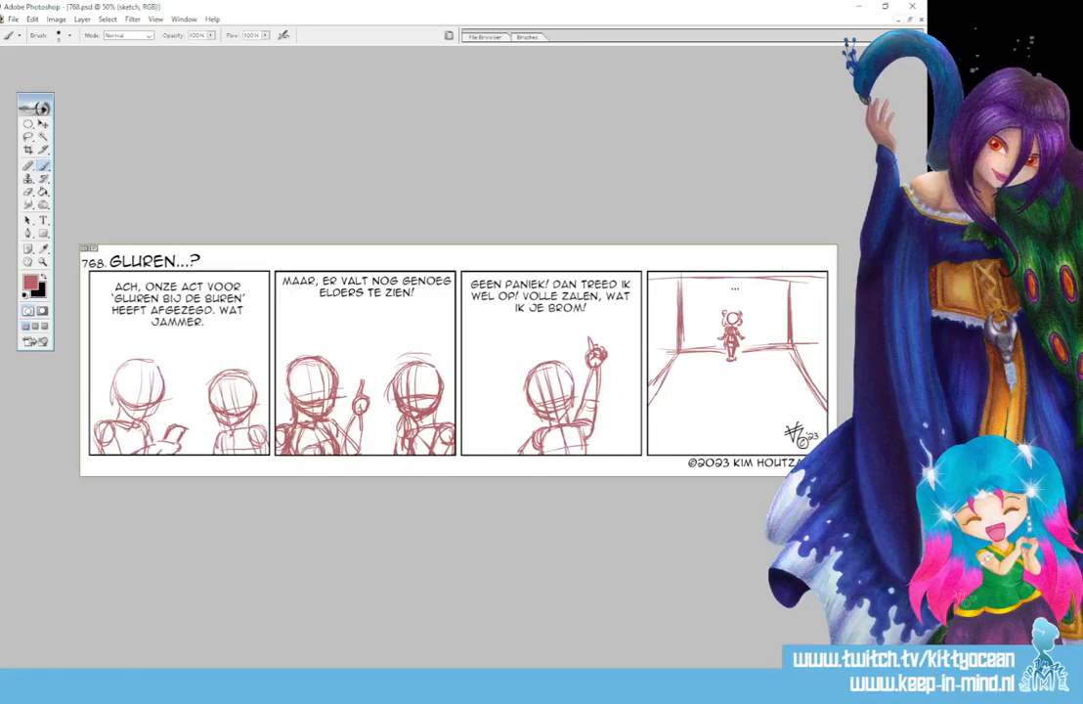
left_click_drag(681, 273, 678, 336)
mouse_move(791, 271)
left_mouse_down()
mouse_move(790, 349)
mouse_move(824, 349)
mouse_move(827, 413)
left_mouse_up()
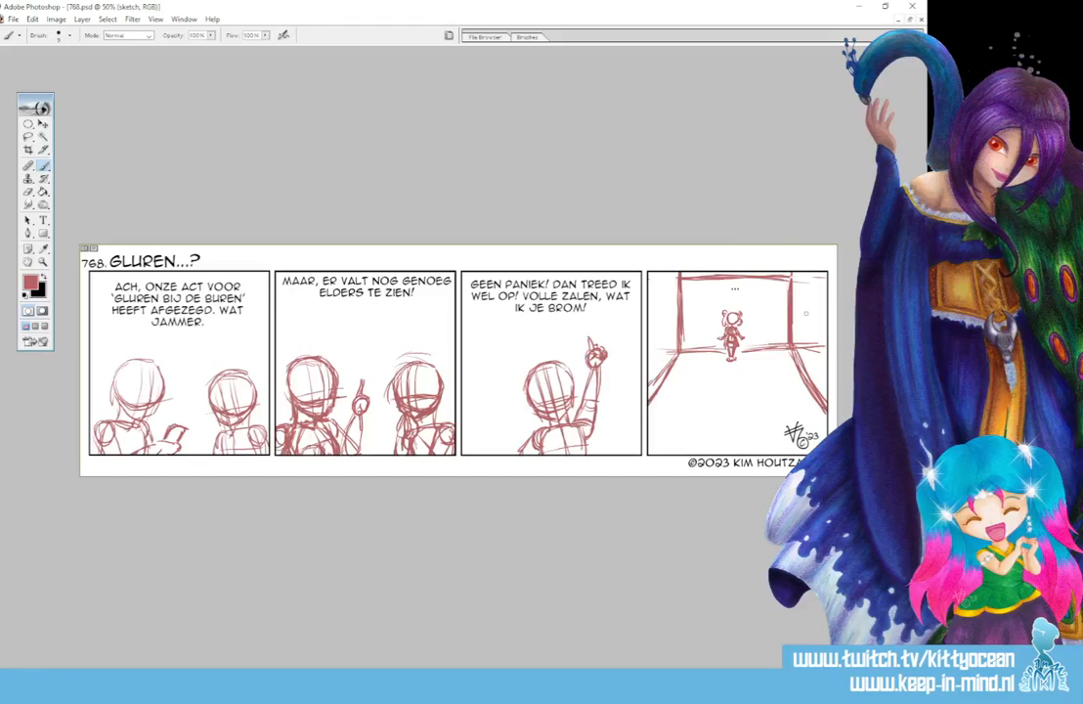
- Sketch a curved banner between the tops of the stage posts and letter it "PEN-10"
mouse_move(682, 276)
left_mouse_down()
mouse_move(785, 281)
mouse_move(721, 285)
left_mouse_up()
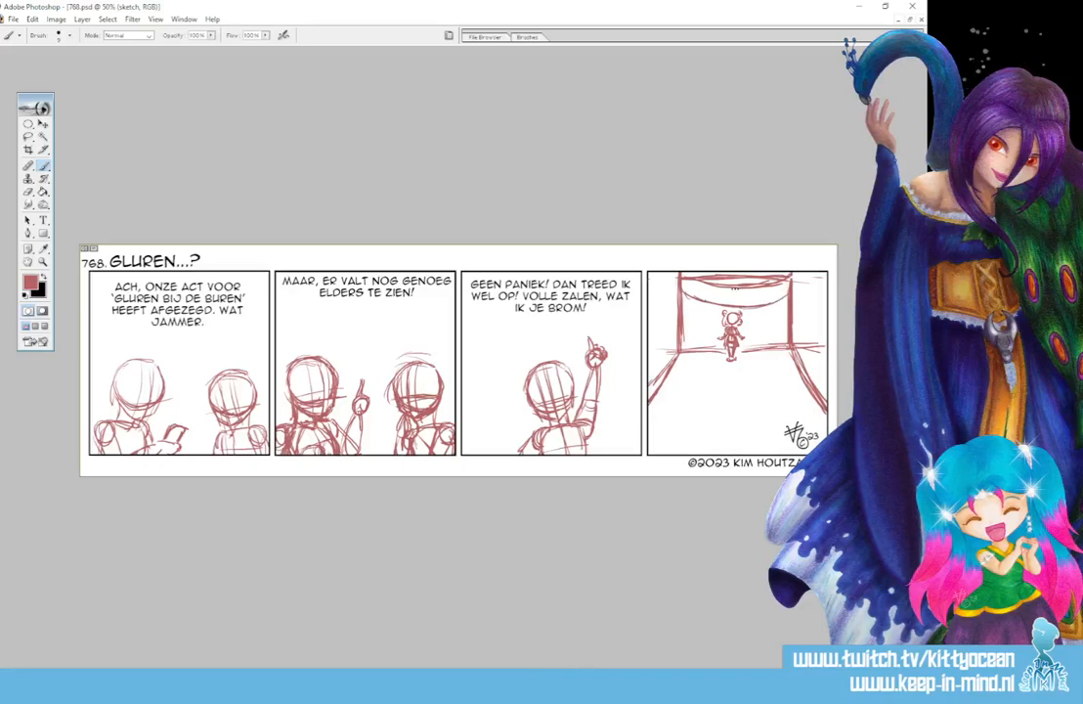
left_click_drag(701, 287, 702, 297)
left_click_drag(701, 287, 725, 294)
mouse_move(729, 292)
left_mouse_down()
mouse_move(729, 300)
mouse_move(770, 289)
left_mouse_up()
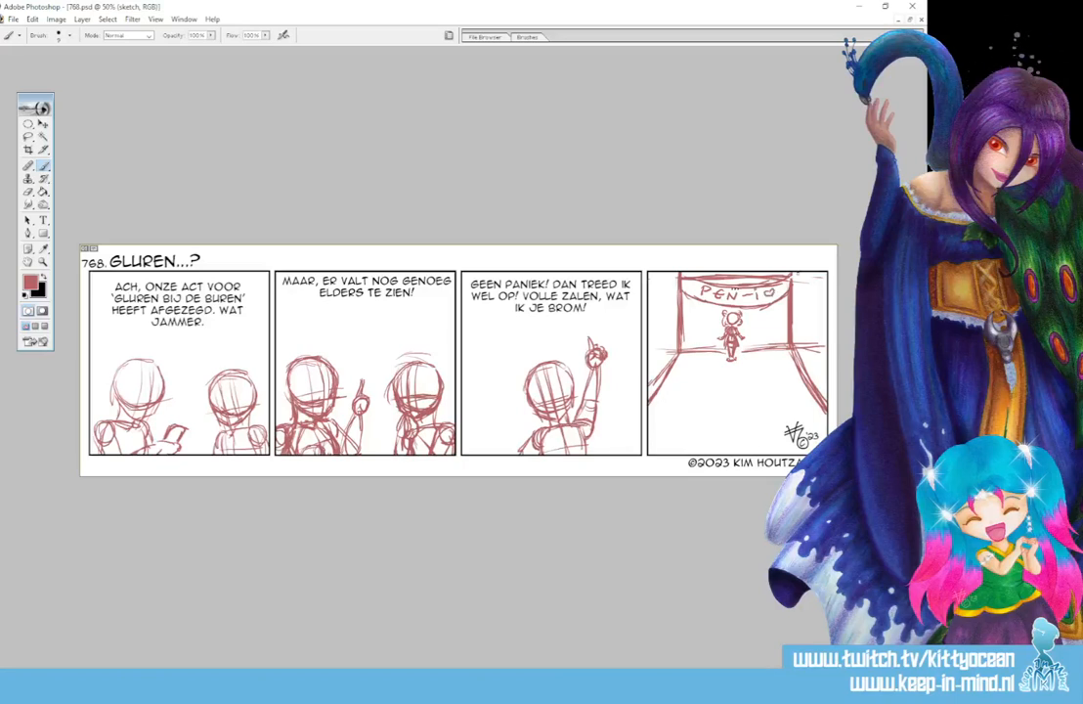
mouse_move(684, 383)
left_mouse_down()
mouse_move(664, 379)
mouse_move(657, 407)
left_mouse_up()
mouse_move(727, 387)
left_mouse_down()
mouse_move(700, 400)
mouse_move(737, 395)
left_mouse_up()
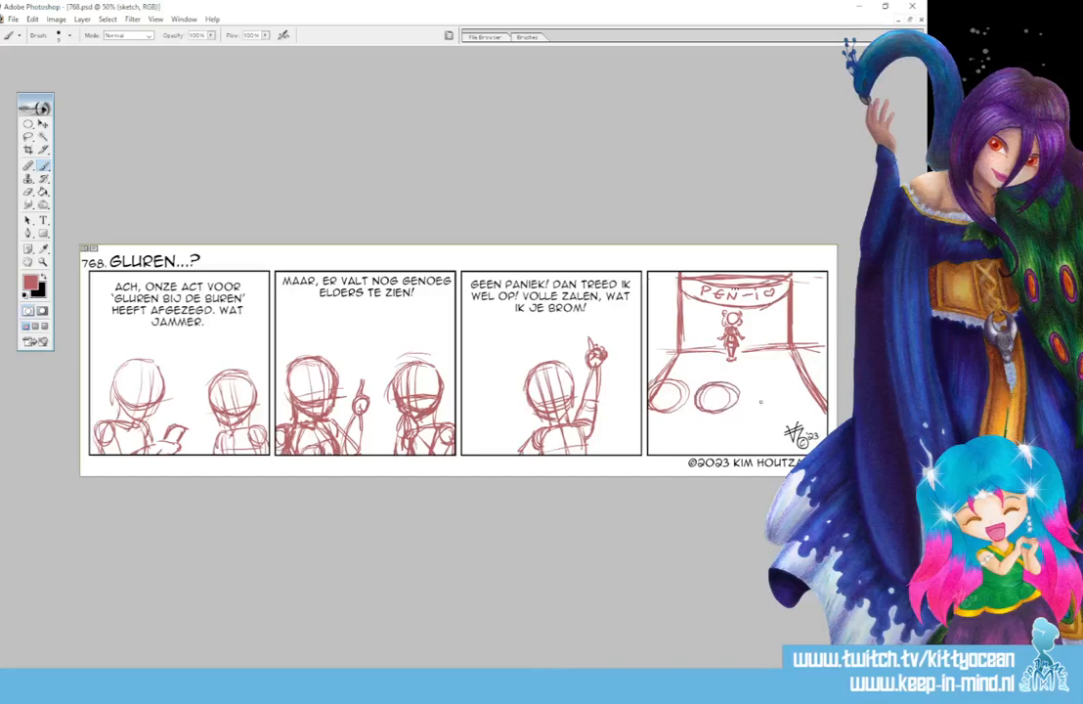
key("ctrl+alt+z")
key("ctrl+alt+z")
key("ctrl+alt+z")
key("ctrl+alt+z")
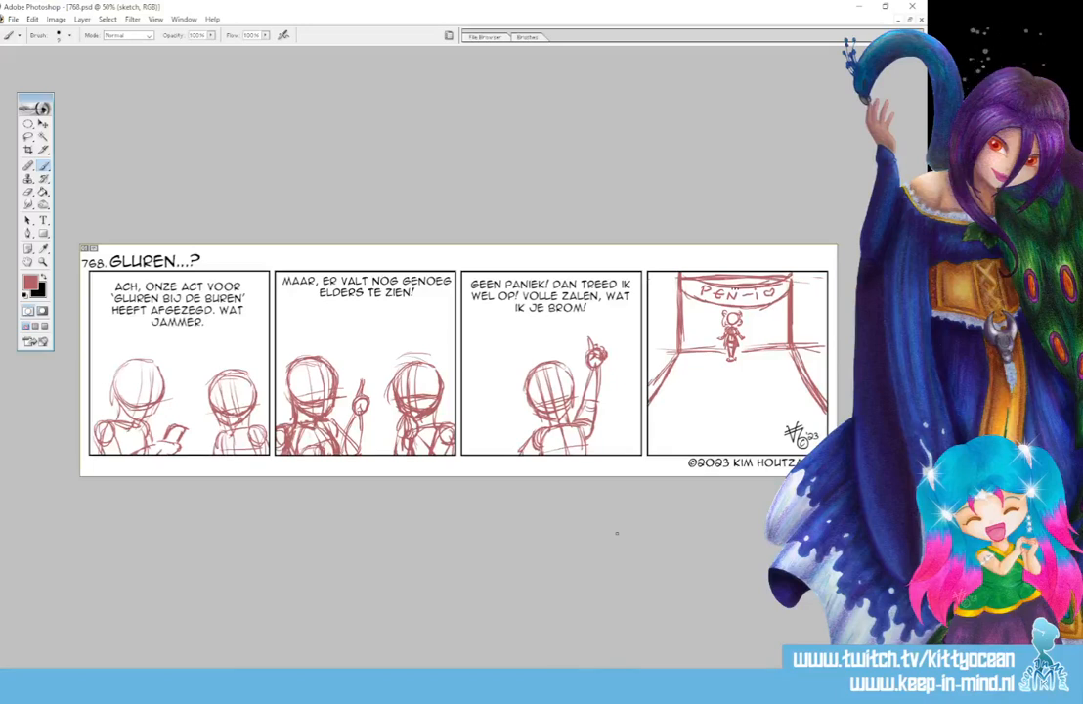
- Sketch two rows of rounded theatre seat backs along the lower part of the fourth panel
mouse_move(642, 402)
left_mouse_down()
mouse_move(801, 402)
mouse_move(625, 405)
mouse_move(720, 429)
mouse_move(826, 427)
mouse_move(653, 429)
mouse_move(688, 436)
mouse_move(695, 453)
mouse_move(693, 437)
mouse_move(696, 452)
mouse_move(711, 434)
mouse_move(758, 430)
left_mouse_up()
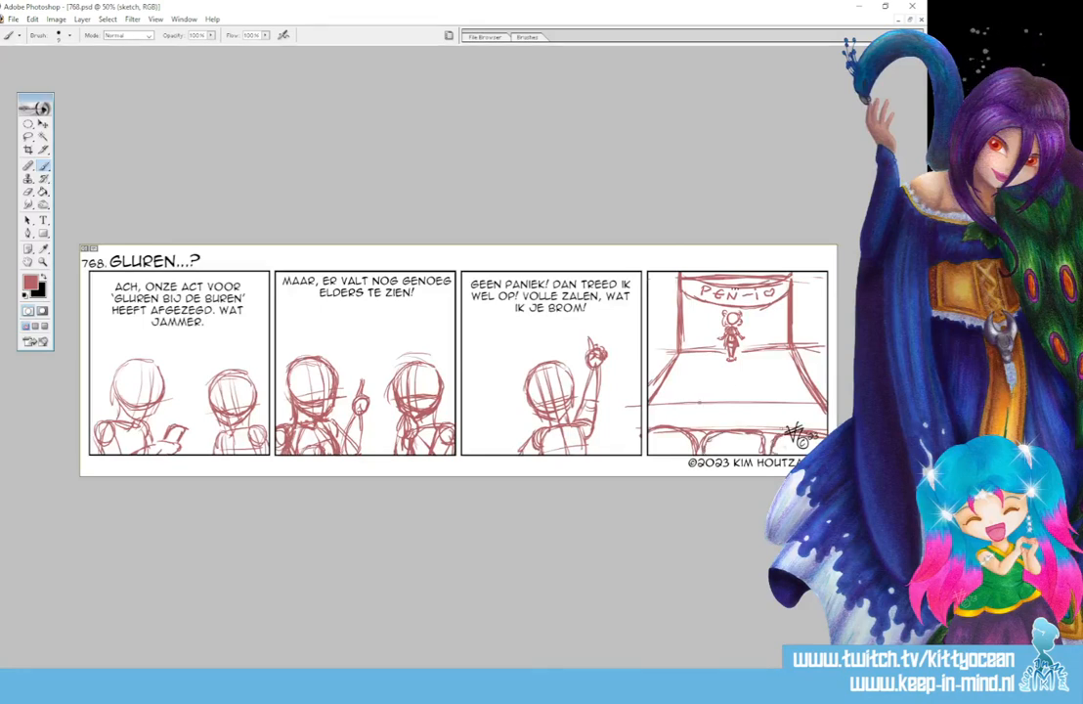
mouse_move(668, 422)
left_mouse_down()
mouse_move(696, 411)
mouse_move(720, 428)
left_mouse_up()
left_click_drag(650, 410, 661, 424)
left_click_drag(731, 427, 782, 412)
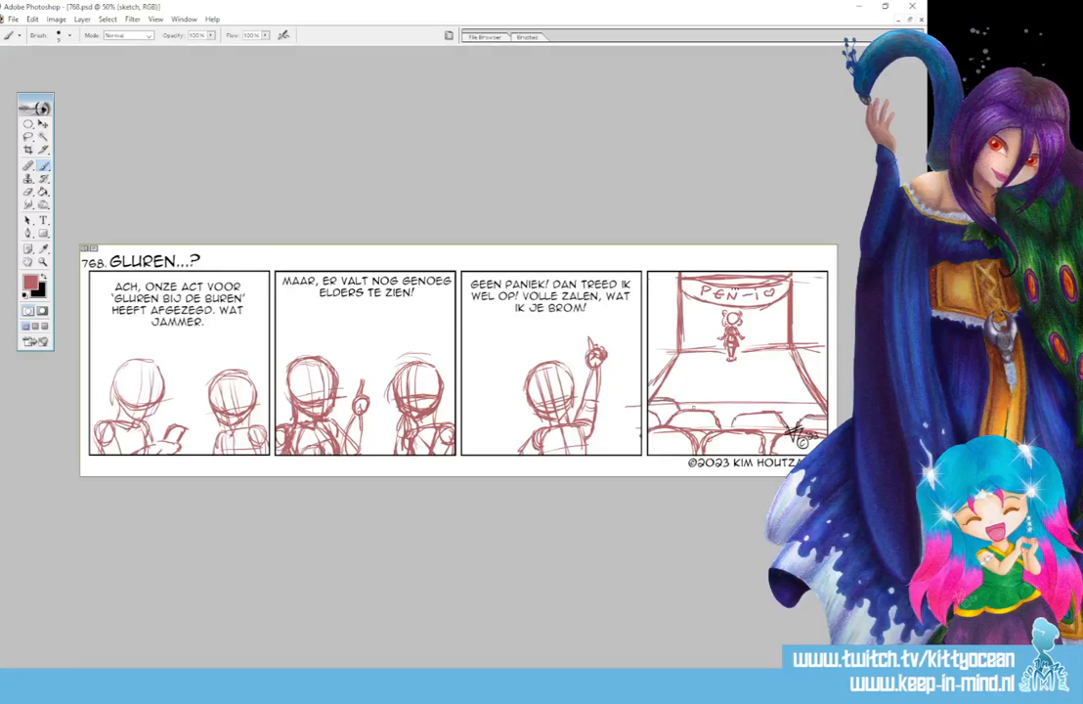
mouse_move(697, 408)
left_mouse_down()
mouse_move(788, 398)
mouse_move(817, 413)
left_mouse_up()
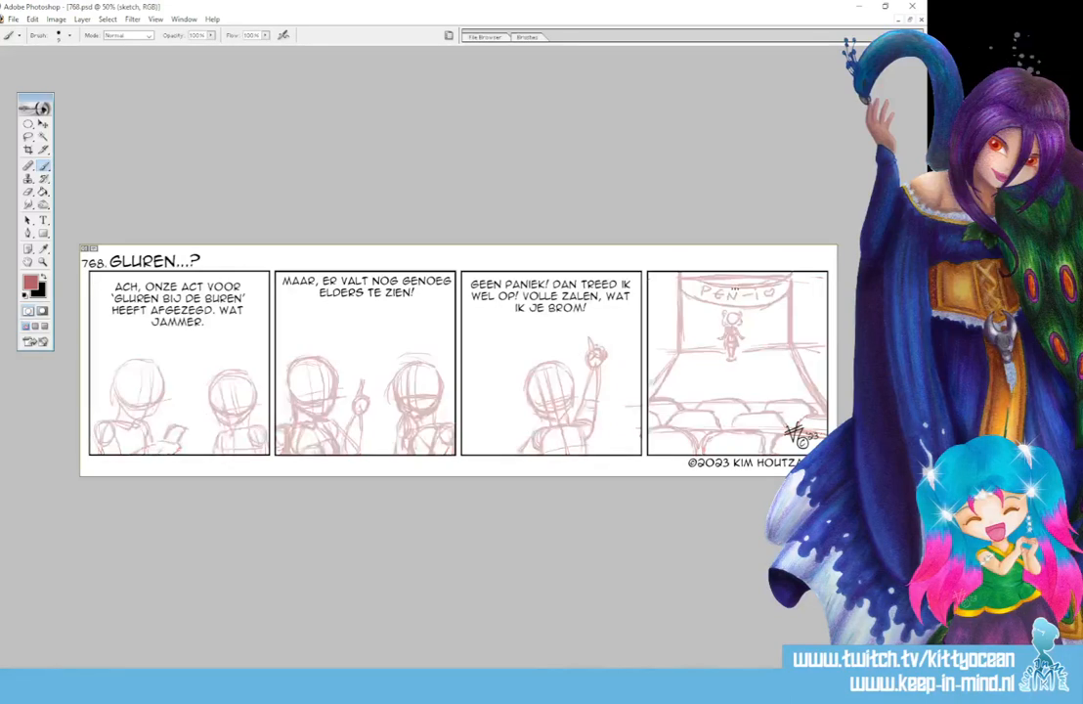
- Add a new layer for inking, swap the foreground colour to black and choose the 5 px hard round brush preset
key("ctrl+alt+shift+n")
left_click(44, 278)
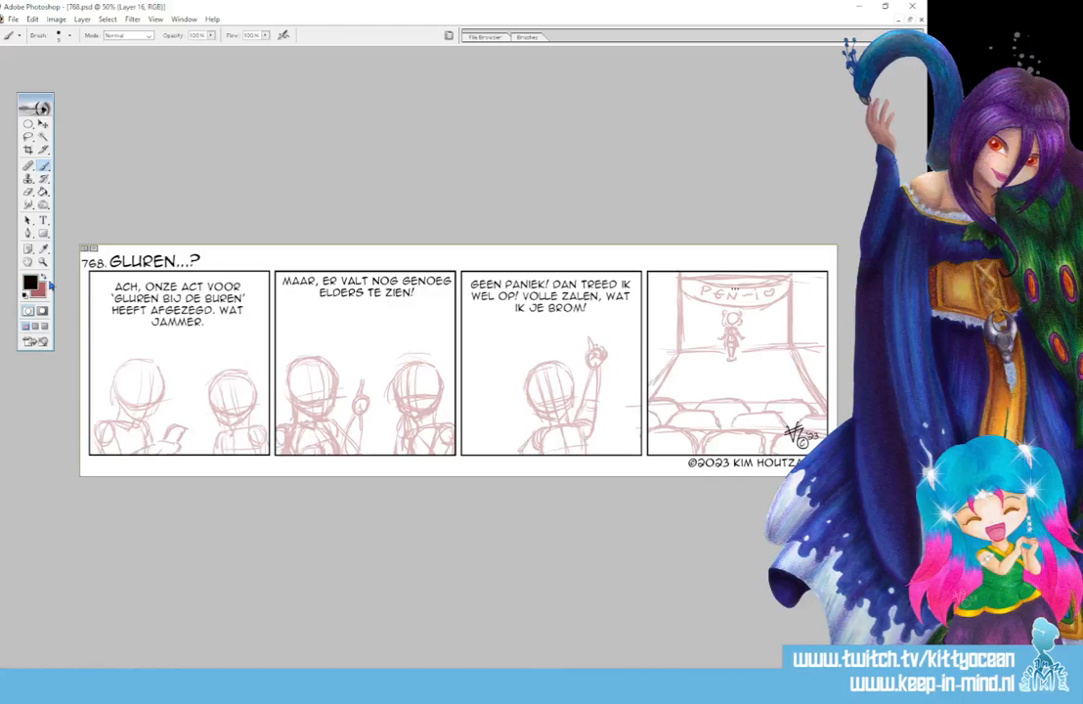
key("ctrl+plus")
key("ctrl+plus")
key("ctrl+plus")
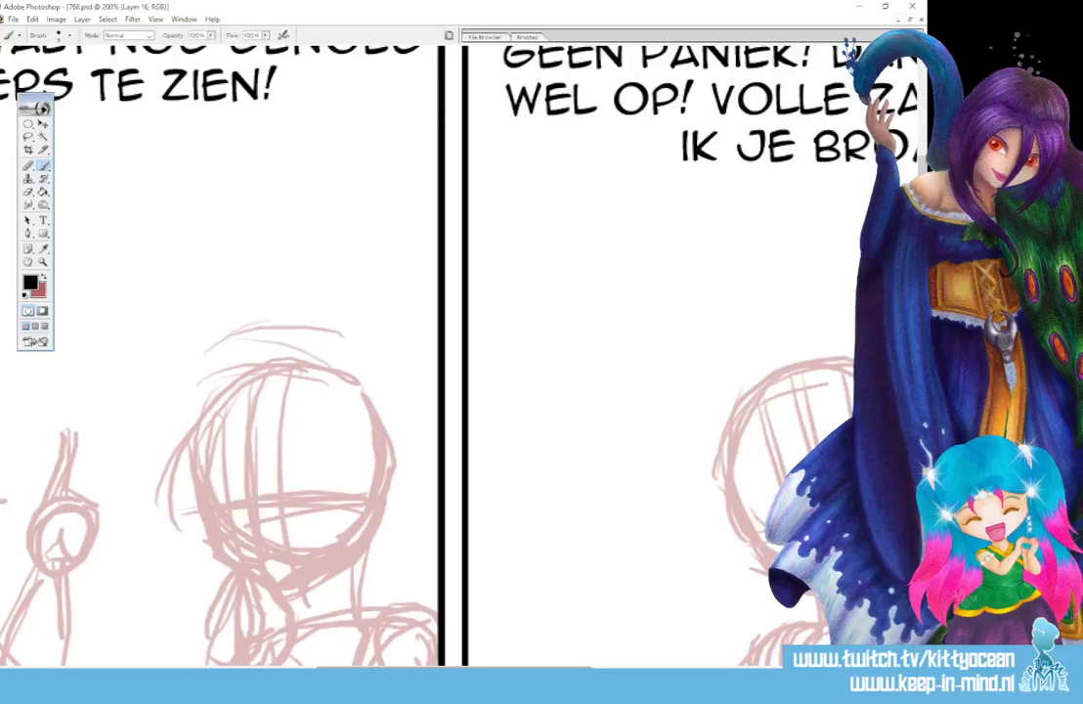
left_click_drag(453, 668, 139, 668)
left_click(528, 36)
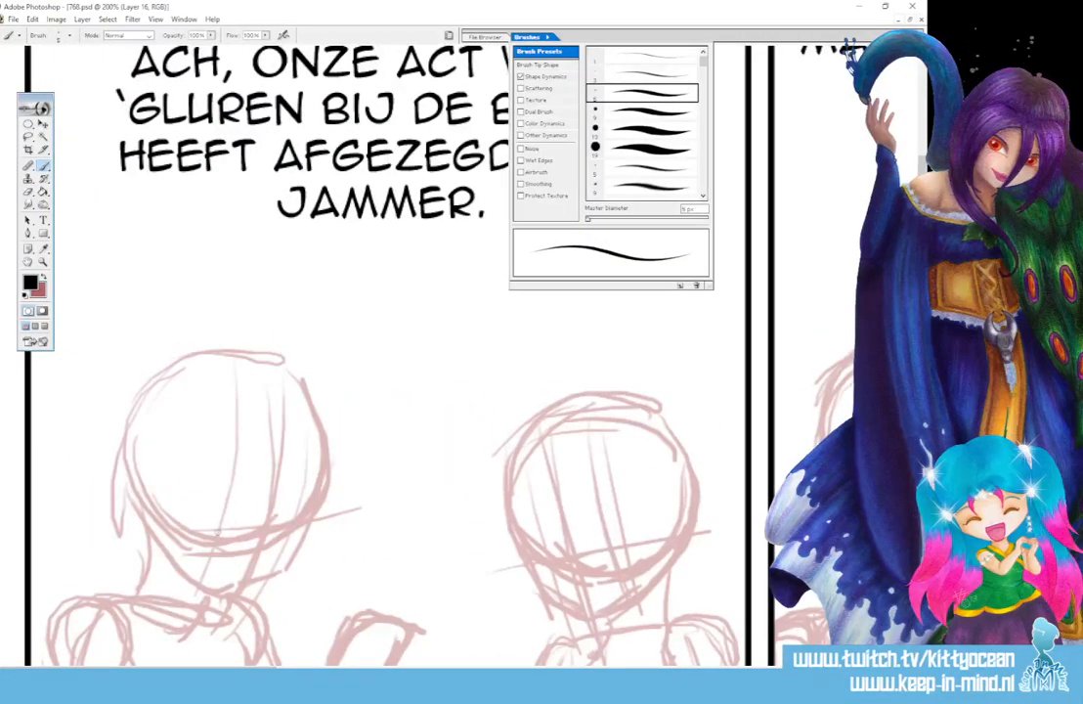
- Ink the eyes, upper eyelids and eyebrows of the left figure in the first panel
mouse_move(220, 517)
left_mouse_down()
mouse_move(222, 533)
mouse_move(286, 535)
left_mouse_up()
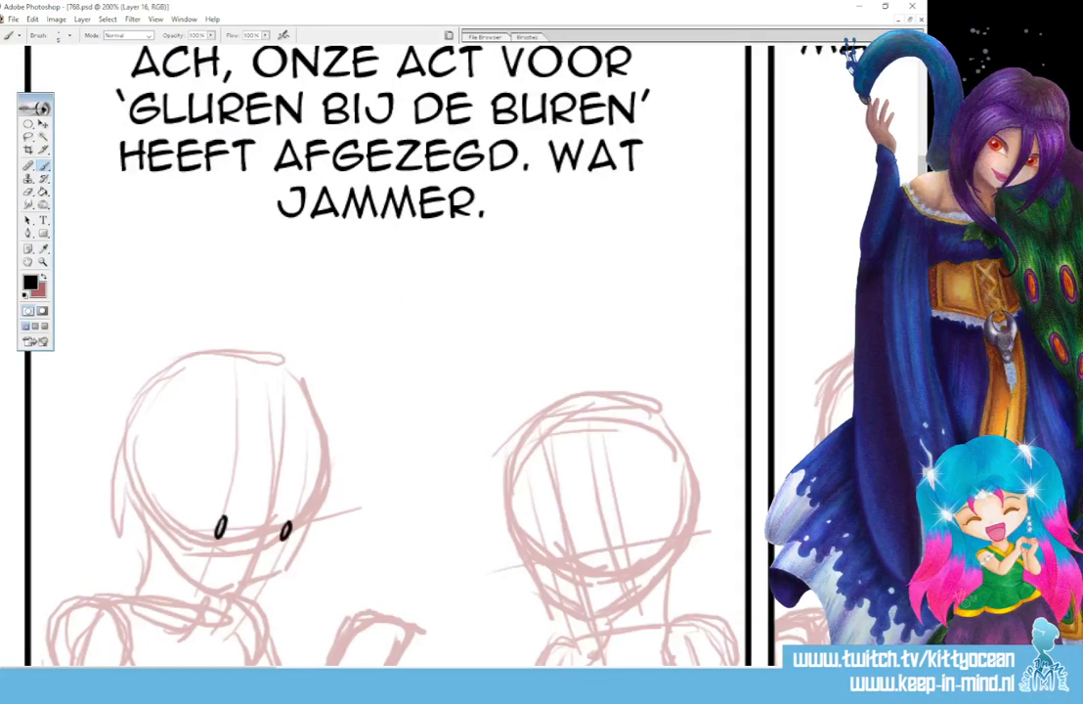
scroll(279, 471, "down", 3)
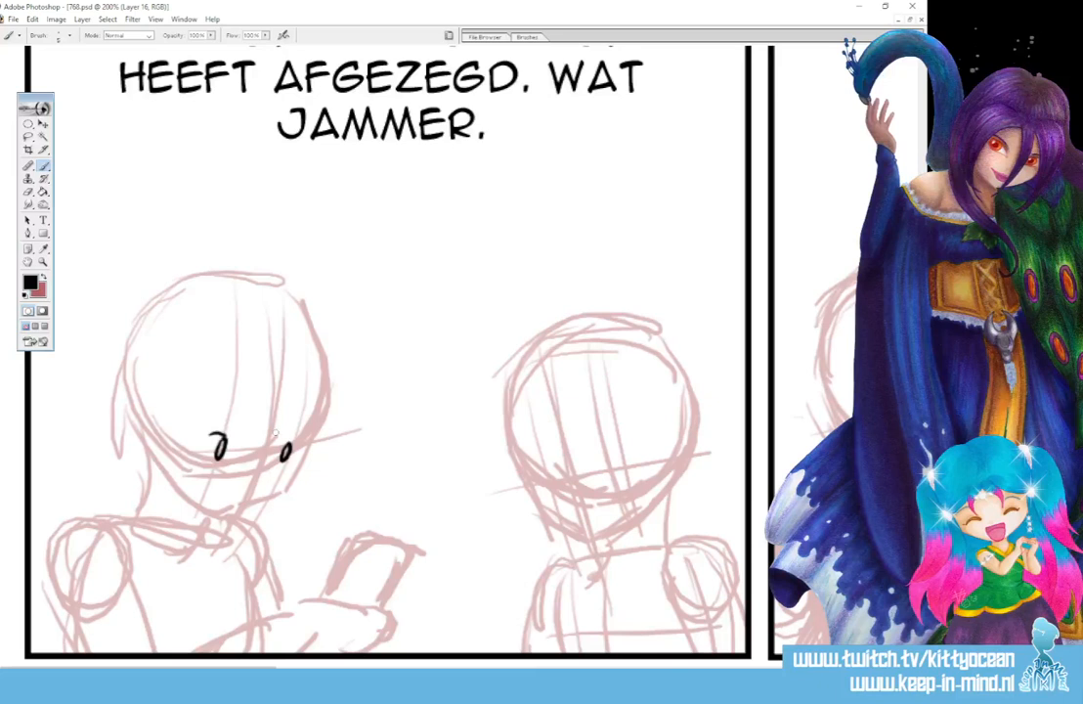
left_click_drag(210, 433, 298, 439)
left_click_drag(212, 434, 207, 432)
left_click_drag(294, 440, 301, 439)
mouse_move(221, 442)
left_mouse_down()
mouse_move(233, 411)
mouse_move(311, 422)
left_mouse_up()
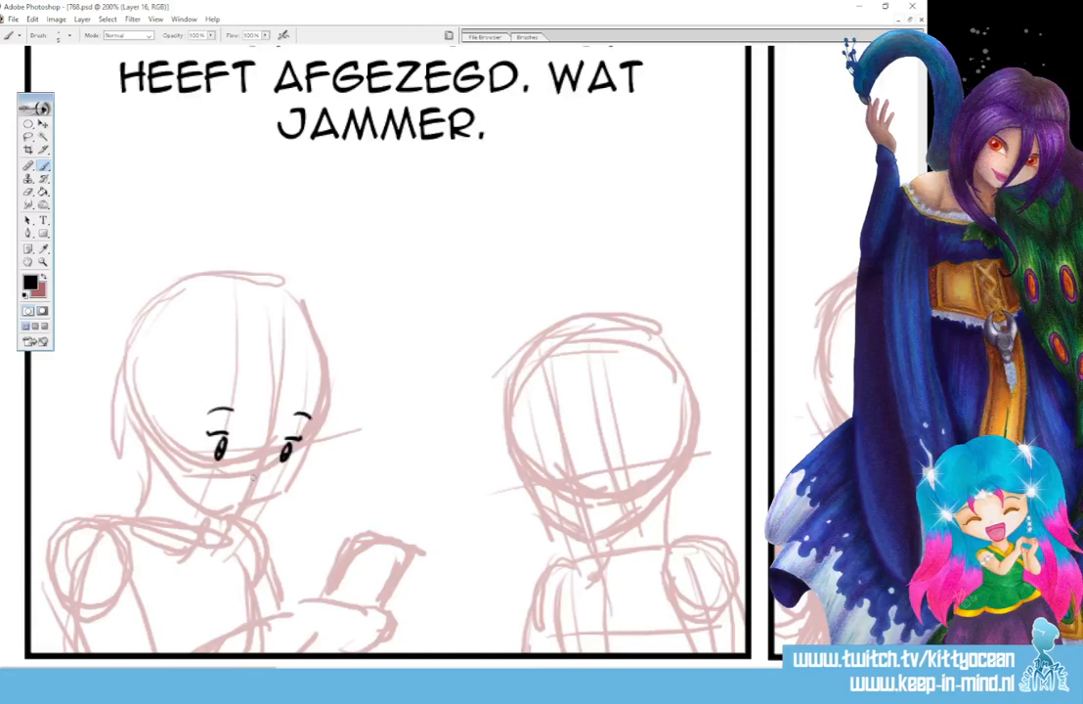
- Ink the left figure's nose, small mouth and jawline, redrawing the chin stroke up to the far cheek
left_click(220, 500)
left_click_drag(303, 445, 281, 493)
left_click_drag(232, 512, 272, 496)
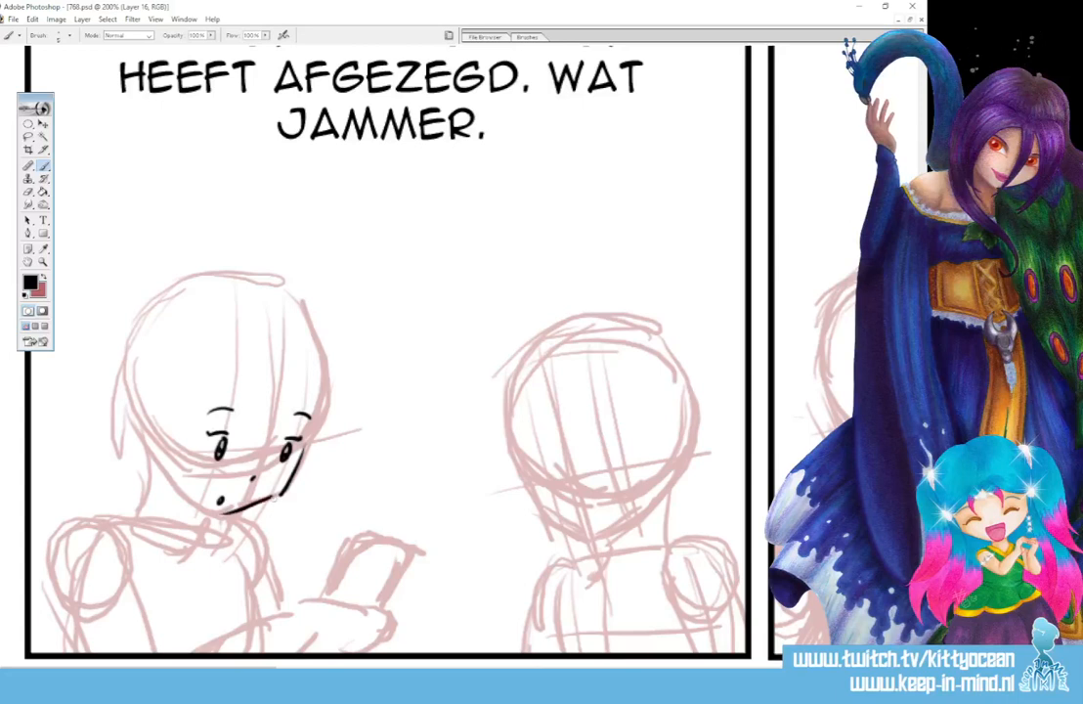
key("ctrl+z")
mouse_move(293, 476)
left_mouse_down()
mouse_move(220, 508)
mouse_move(172, 477)
left_mouse_up()
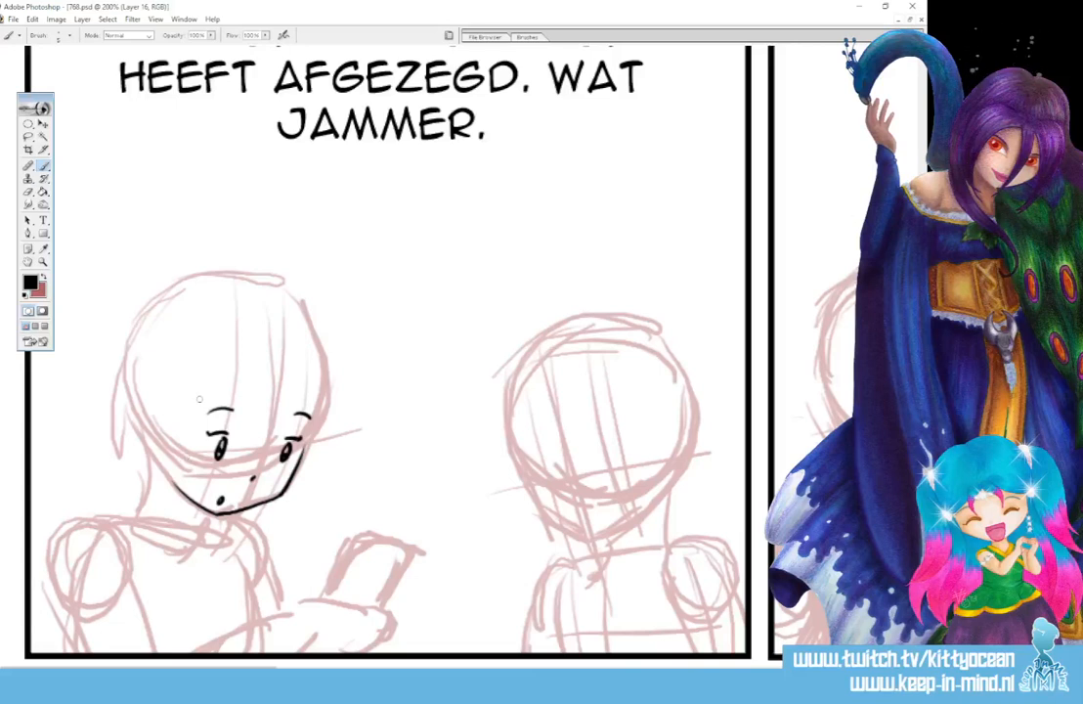
- Ink the left figure's hairline and the long hair strands framing both sides of the face in the first panel
mouse_move(203, 396)
left_mouse_down()
mouse_move(179, 519)
mouse_move(196, 620)
left_mouse_up()
mouse_move(174, 387)
left_mouse_down()
mouse_move(158, 512)
mouse_move(199, 625)
left_mouse_up()
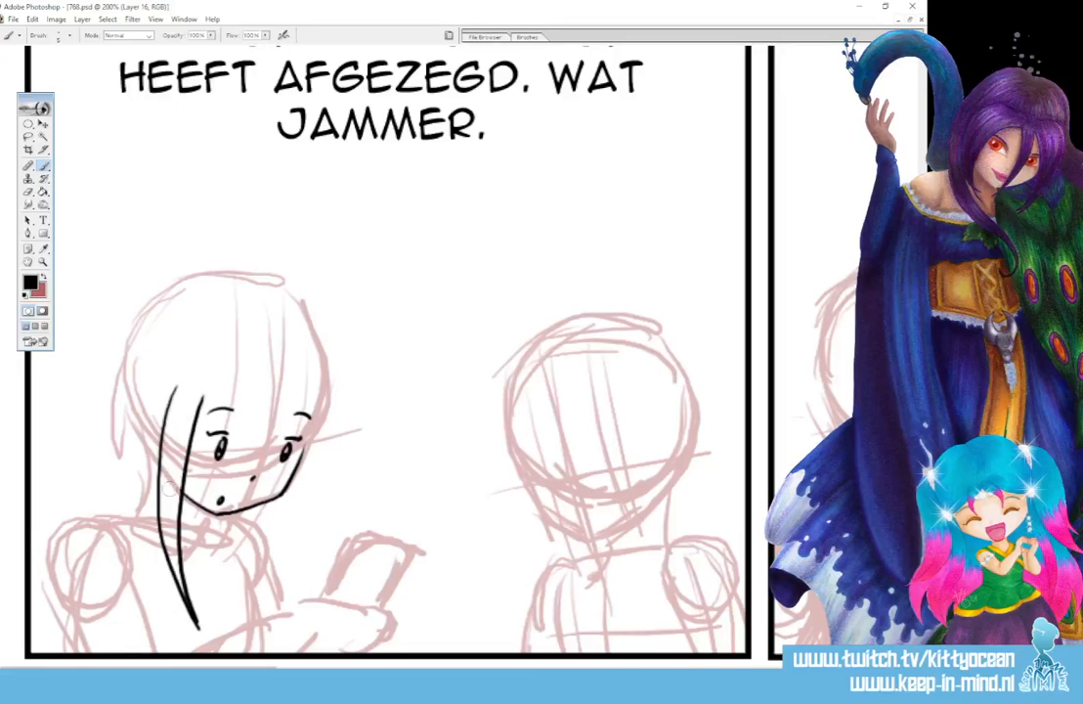
mouse_move(201, 404)
left_mouse_down()
mouse_move(279, 386)
mouse_move(315, 420)
mouse_move(286, 557)
left_mouse_up()
mouse_move(327, 389)
left_mouse_down()
mouse_move(327, 428)
mouse_move(290, 594)
left_mouse_up()
left_click_drag(289, 536, 292, 599)
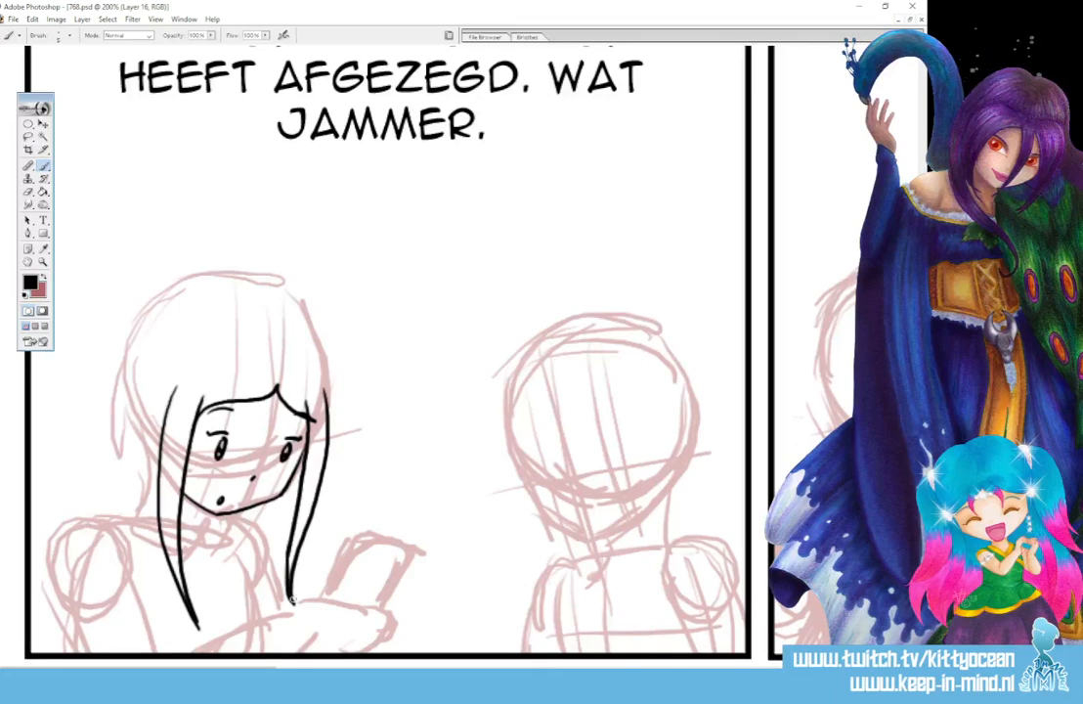
left_click_drag(316, 425, 316, 414)
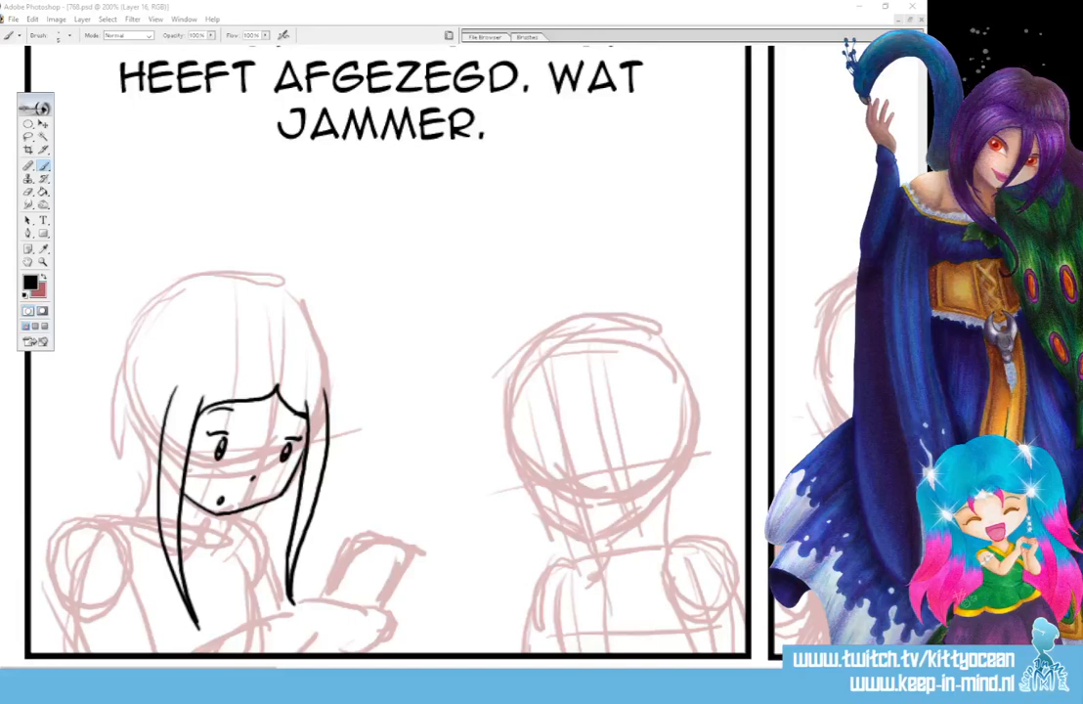
- Look at the February 2023 page of the system calendar and close it
left_click(876, 680)
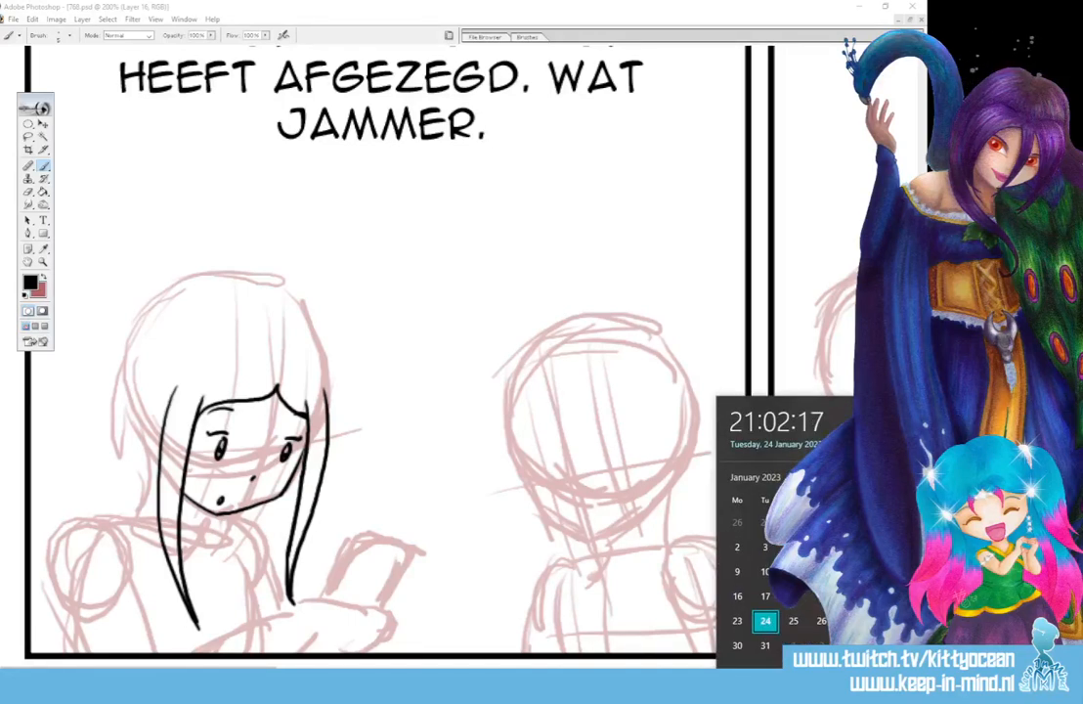
left_click(906, 477)
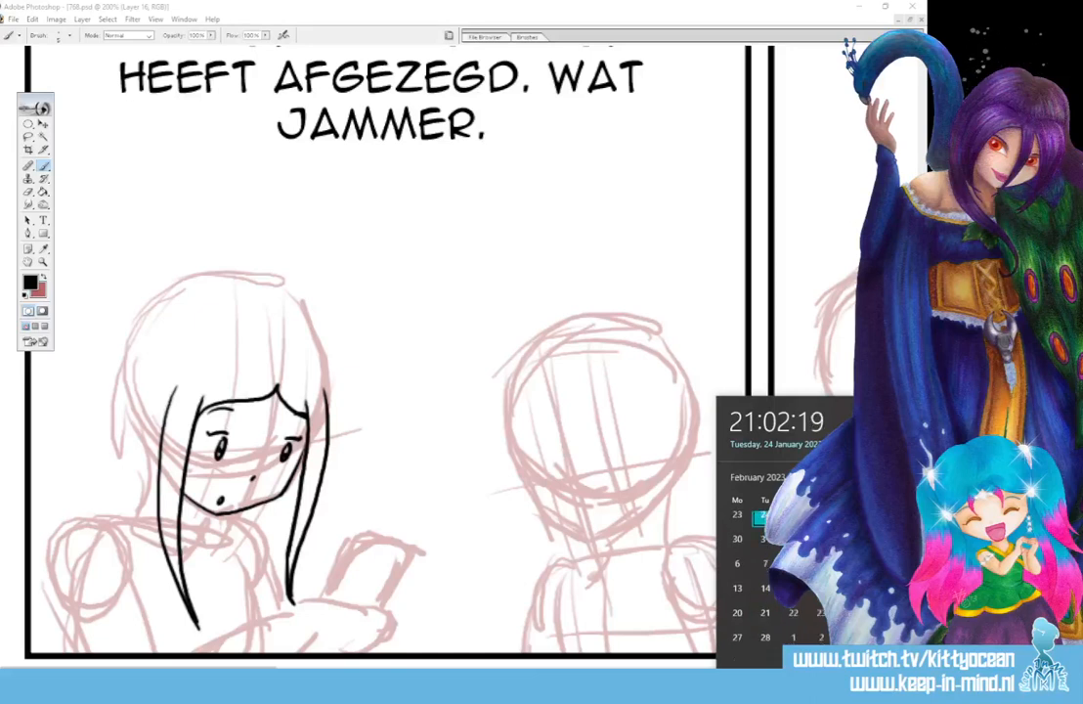
left_click(647, 29)
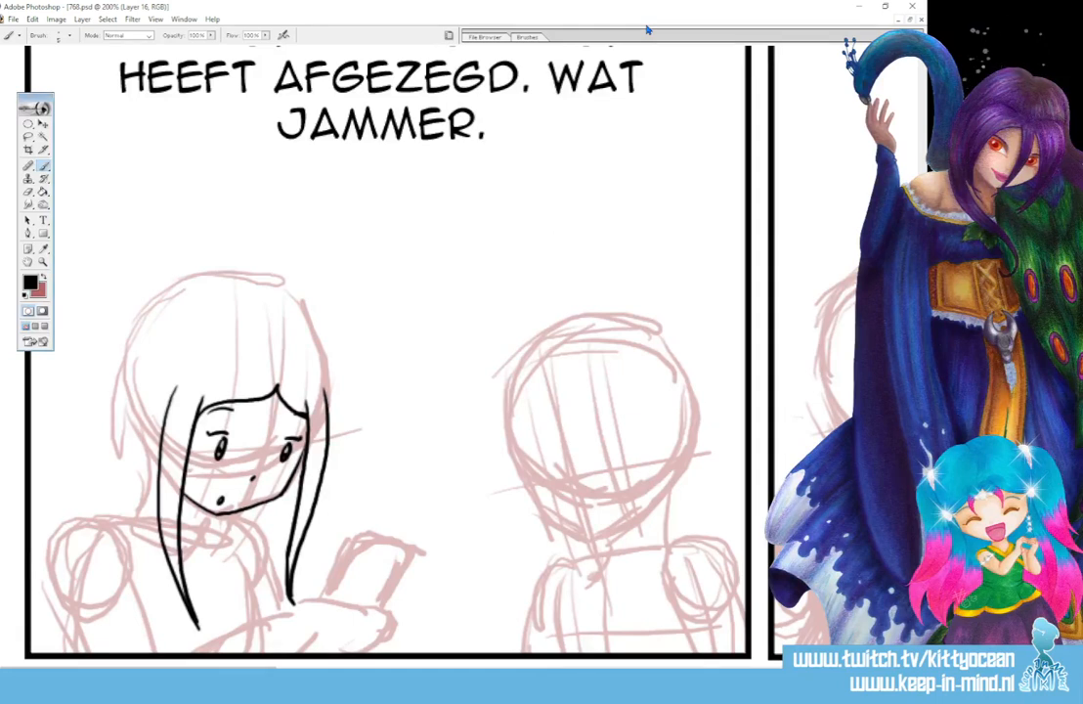
- Ink the left figure's hair over the crown and down the back, the extra side locks, and the neck with its collar
mouse_move(254, 293)
left_mouse_down()
mouse_move(137, 327)
mouse_move(85, 487)
left_mouse_up()
left_click_drag(159, 467, 160, 584)
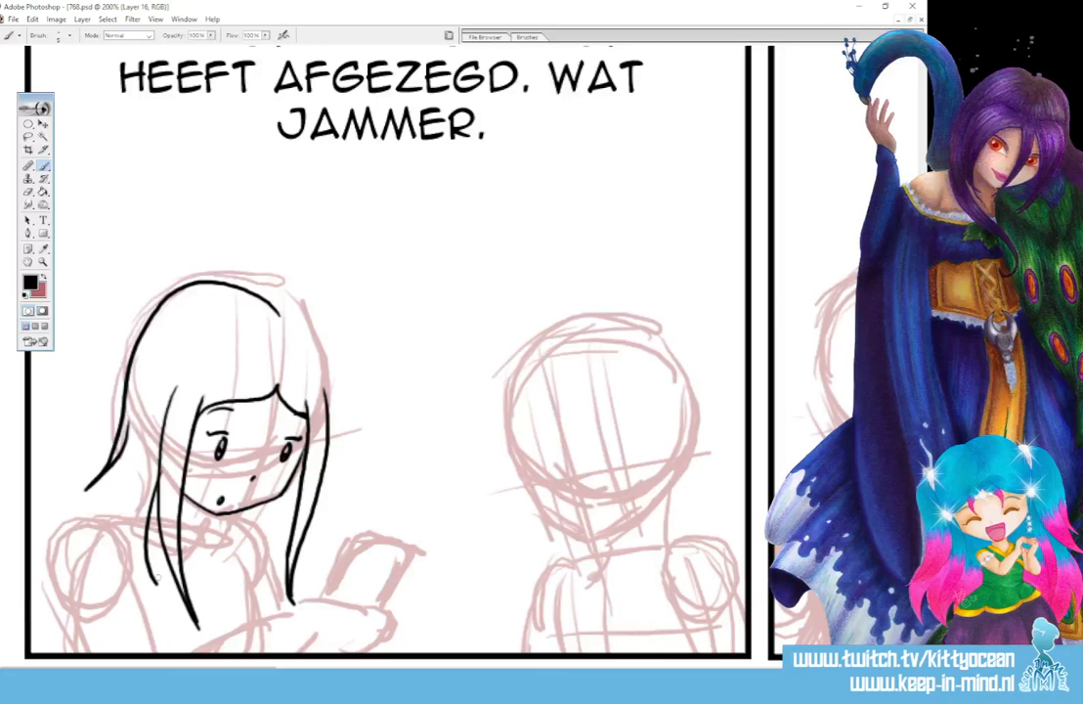
left_click_drag(132, 486, 162, 590)
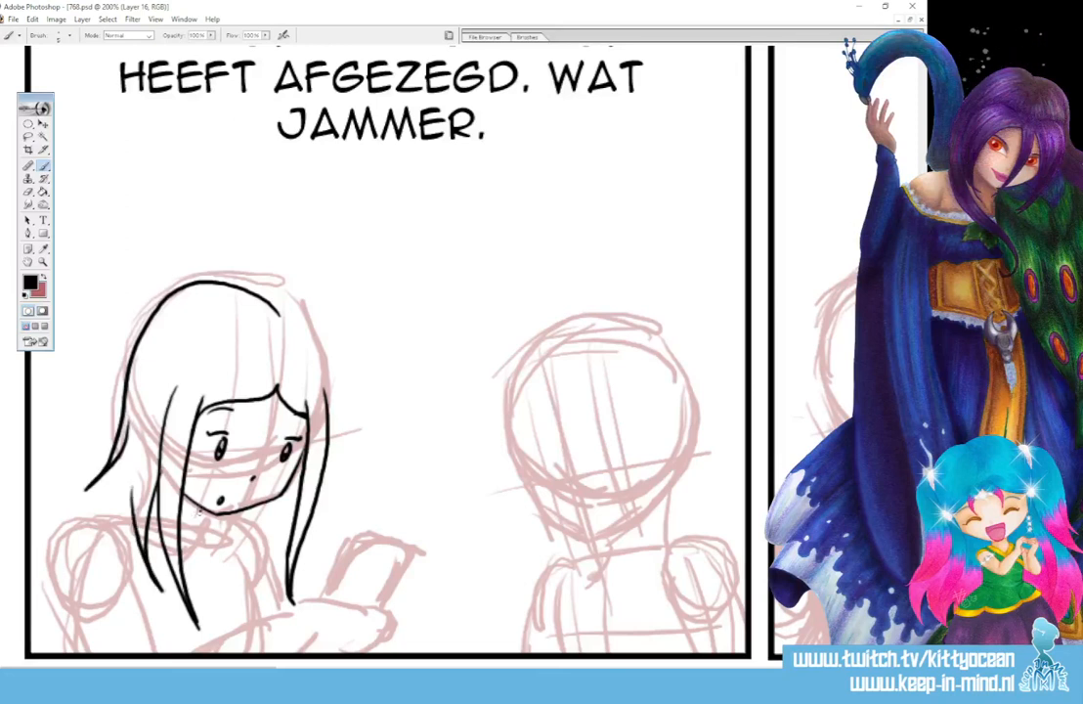
mouse_move(200, 508)
left_mouse_down()
mouse_move(197, 534)
mouse_move(162, 539)
mouse_move(199, 551)
mouse_move(154, 548)
mouse_move(173, 563)
mouse_move(216, 547)
left_mouse_up()
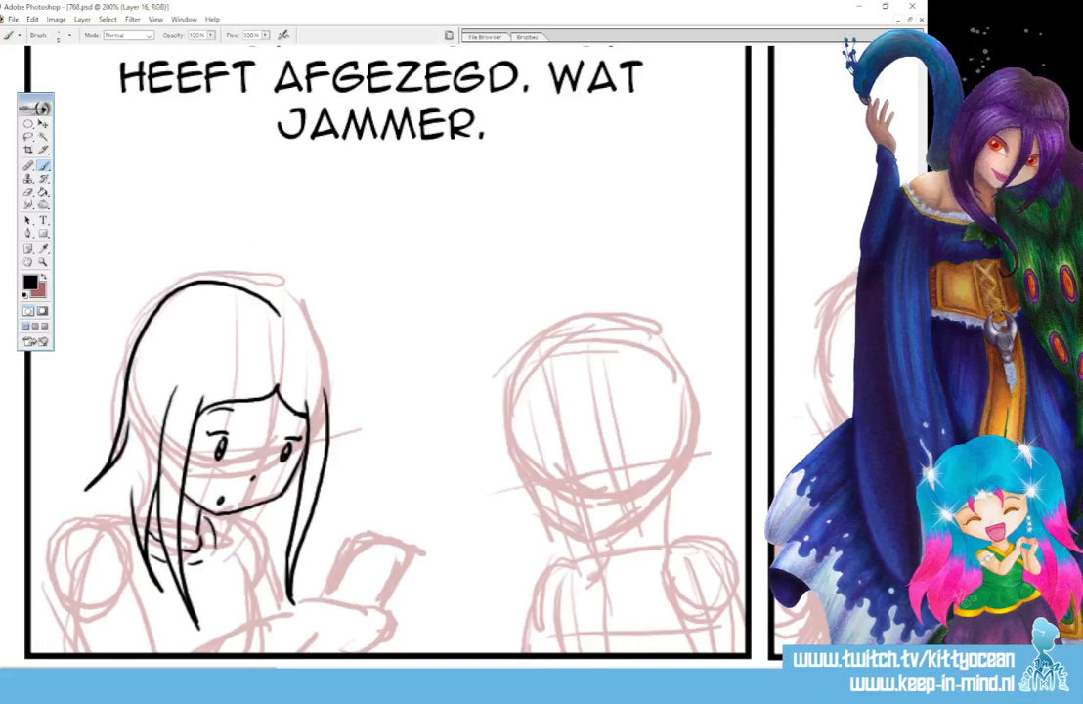
- Ink the left figure's near shoulder, both edges of the upper arm and the front line of the chest
scroll(195, 472, "down", 2)
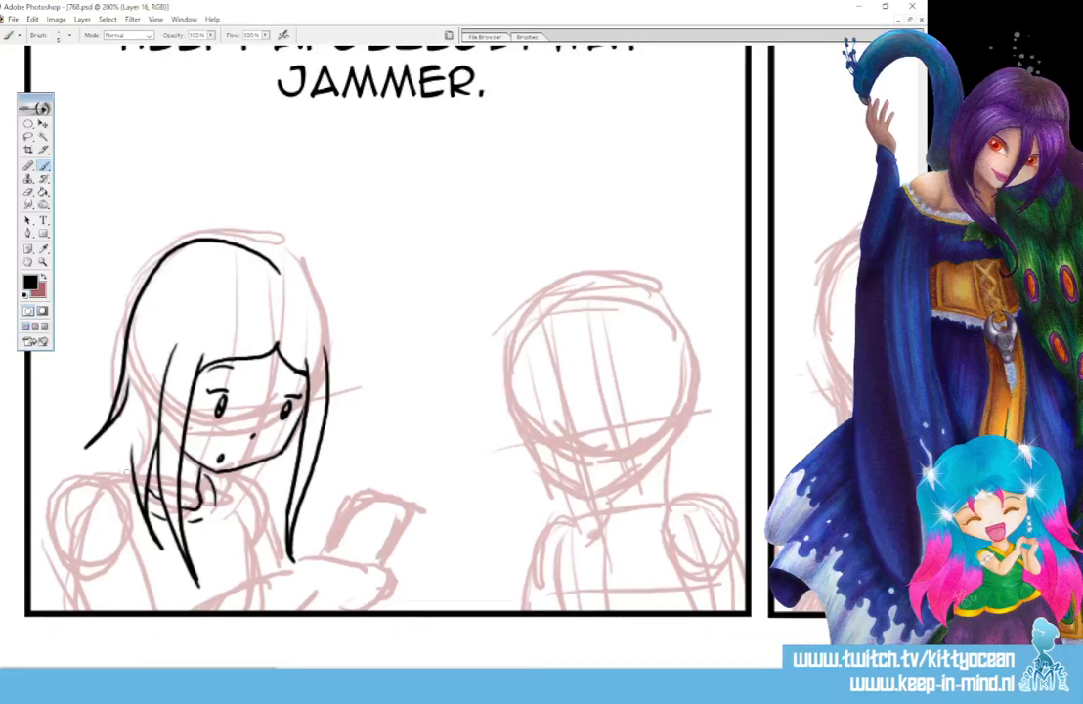
mouse_move(128, 476)
left_mouse_down()
mouse_move(90, 477)
mouse_move(49, 514)
mouse_move(94, 489)
left_mouse_up()
left_click_drag(109, 494, 157, 611)
left_click_drag(50, 513, 88, 611)
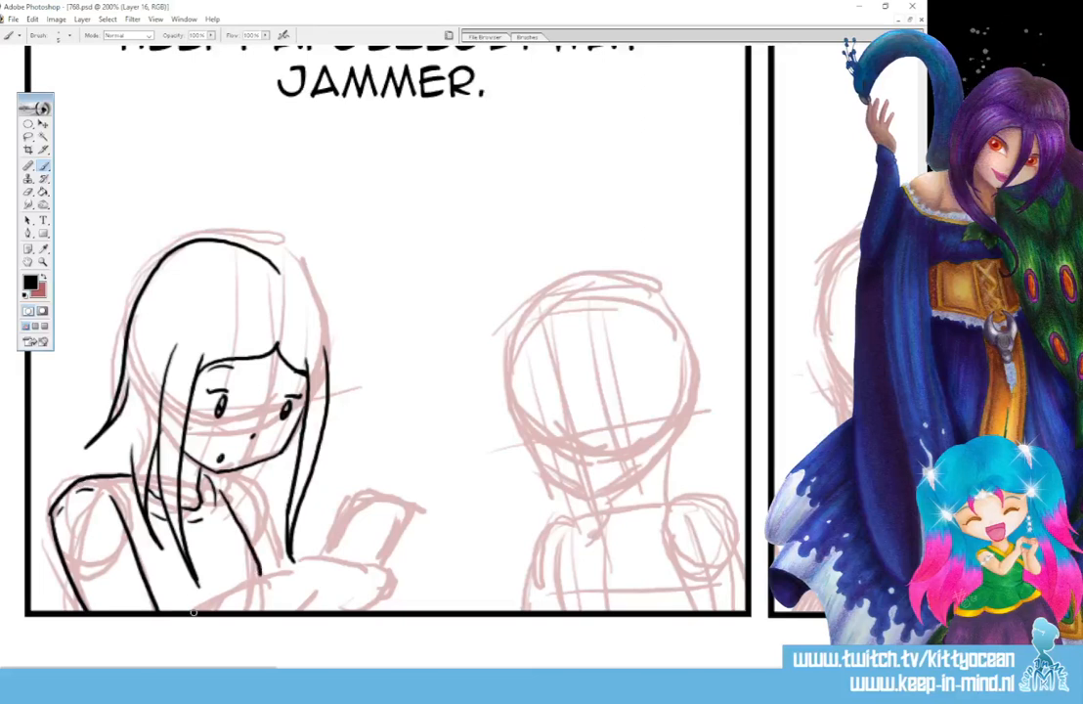
- Ink the left figure's forearm, wrist and fingers, and the rounded smartphone with its camera lenses in the hand
mouse_move(190, 608)
left_mouse_down()
mouse_move(287, 564)
mouse_move(306, 605)
left_mouse_up()
left_click_drag(309, 596, 307, 610)
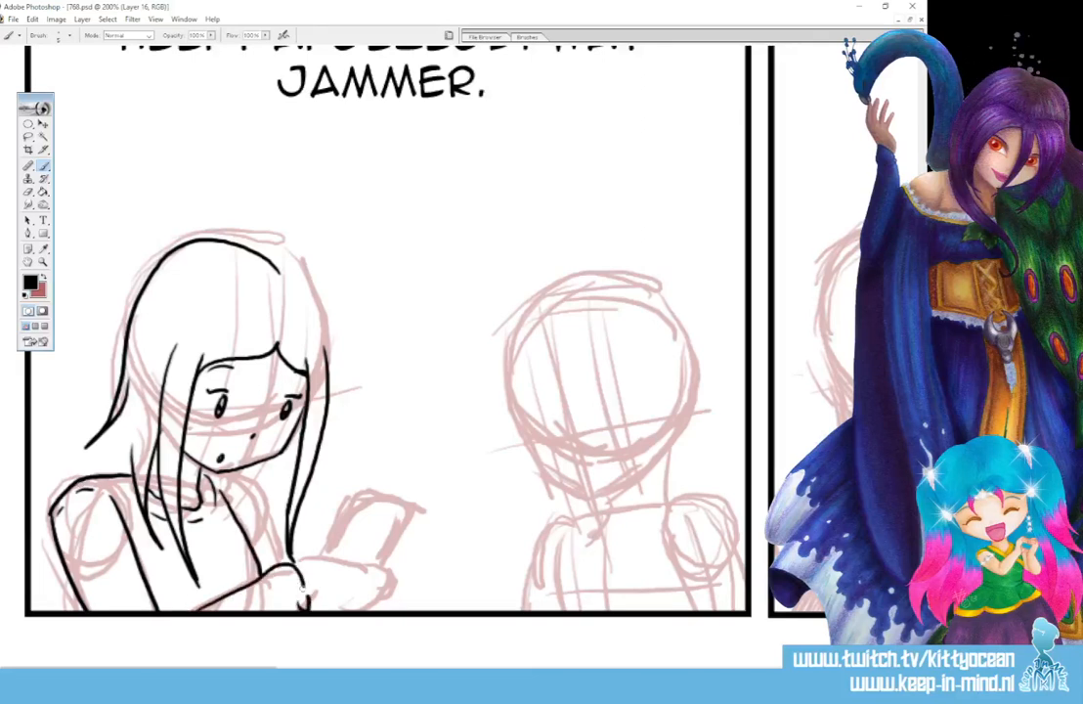
mouse_move(272, 568)
left_mouse_down()
mouse_move(277, 582)
mouse_move(315, 547)
mouse_move(381, 564)
mouse_move(367, 569)
mouse_move(364, 600)
left_mouse_up()
left_click_drag(383, 589, 381, 599)
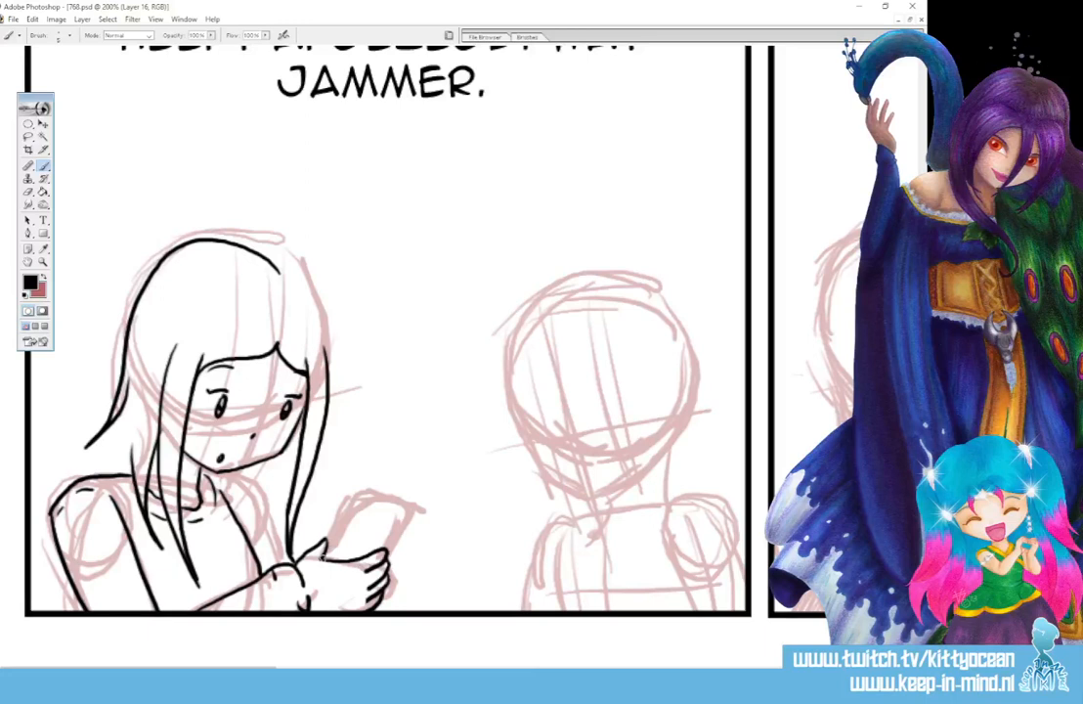
mouse_move(330, 550)
left_mouse_down()
mouse_move(352, 499)
mouse_move(372, 494)
mouse_move(394, 495)
mouse_move(395, 541)
left_mouse_up()
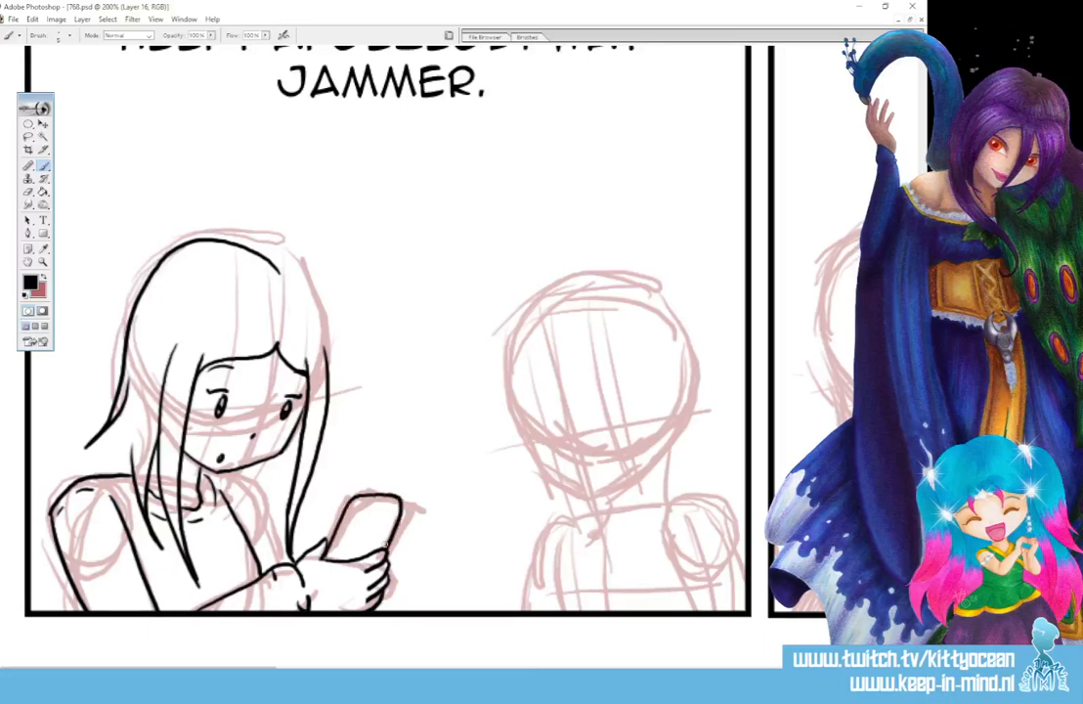
mouse_move(334, 558)
left_mouse_down()
mouse_move(350, 518)
mouse_move(376, 496)
mouse_move(363, 518)
left_mouse_up()
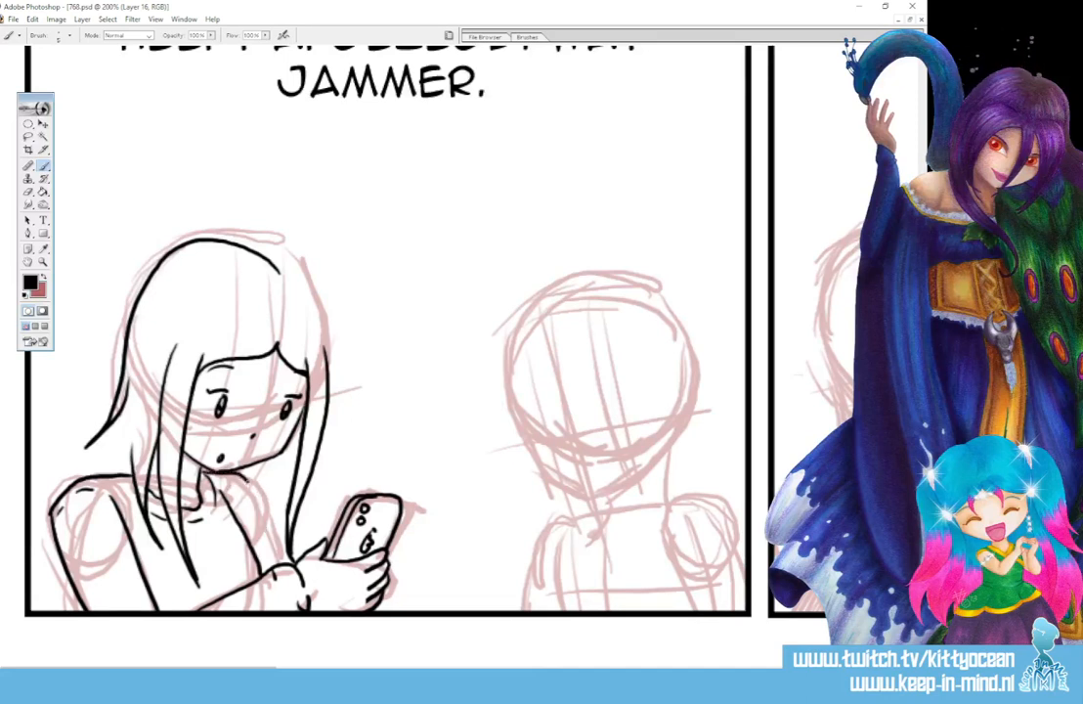
- Complete the left figure's inking with the far arm, the hair falling to the shoulders and the far side of the head
left_click_drag(237, 473, 261, 500)
left_click_drag(92, 435, 65, 486)
left_click_drag(79, 397, 69, 422)
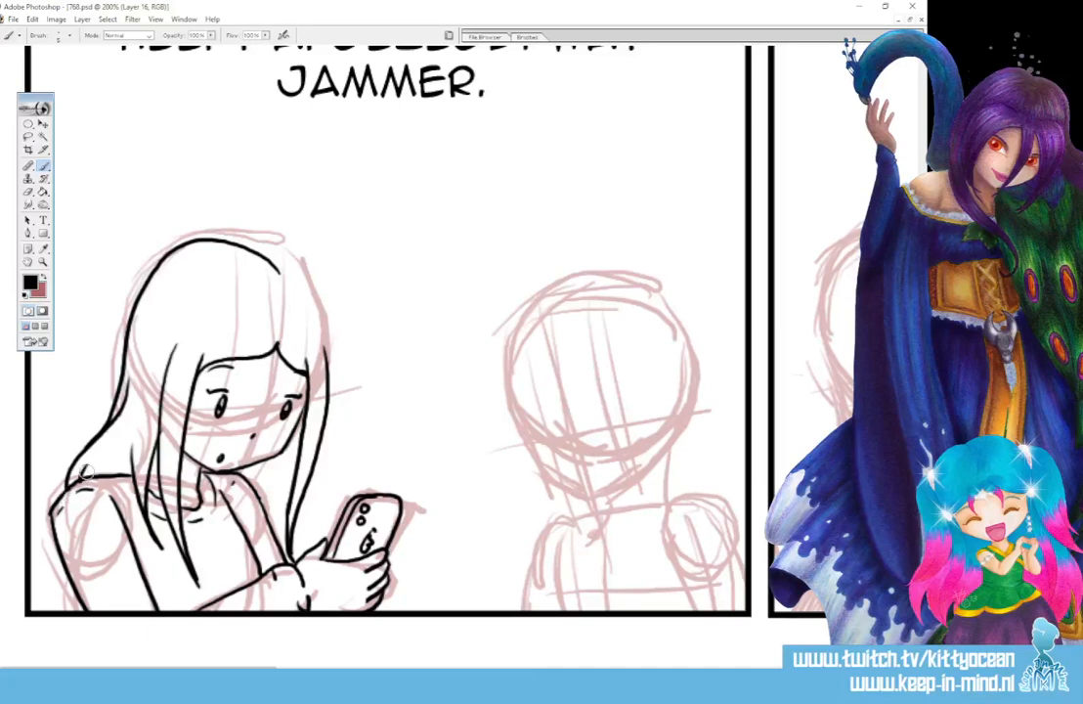
mouse_move(211, 211)
left_mouse_down()
mouse_move(272, 248)
mouse_move(331, 335)
mouse_move(330, 370)
left_mouse_up()
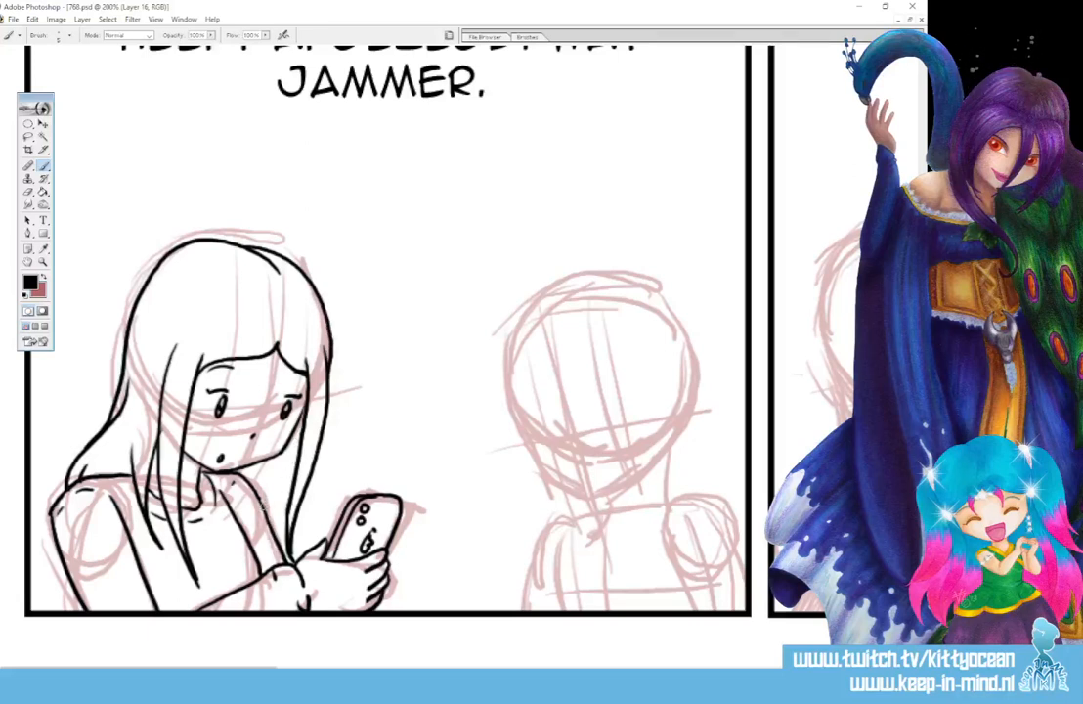
left_click_drag(260, 490, 271, 523)
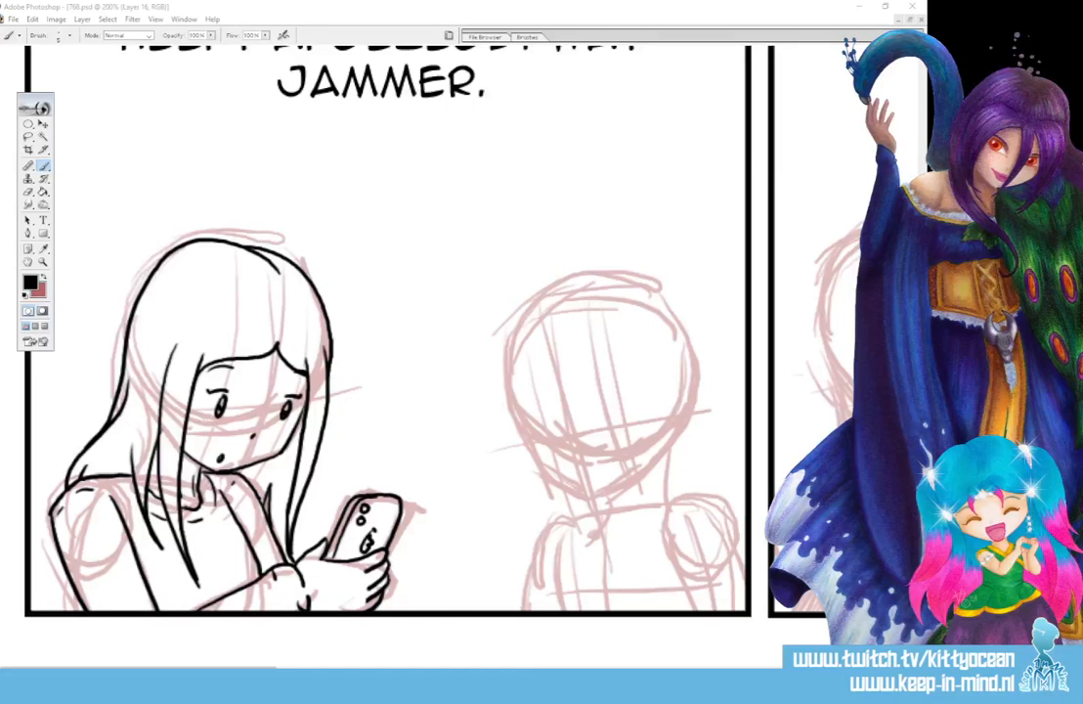
- Ink the eyes, upper eyelids, nose, small round mouth and eyebrows of the right figure in the first panel
scroll(257, 609, "down", 1)
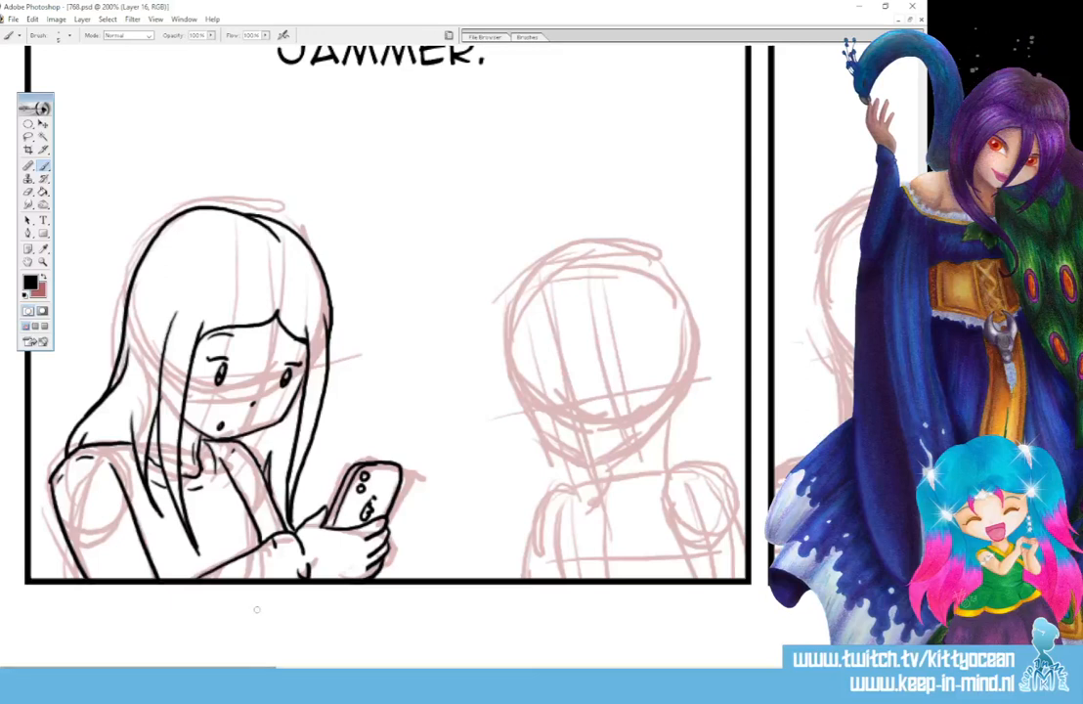
scroll(257, 609, "right", 1)
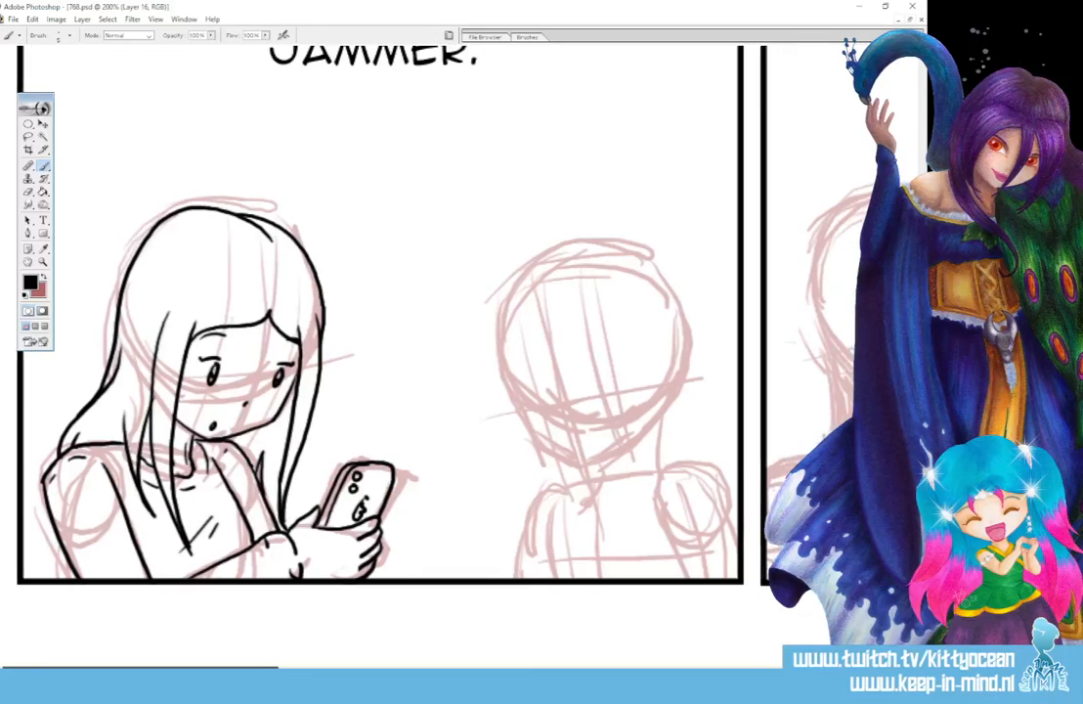
scroll(51, 593, "right", 2)
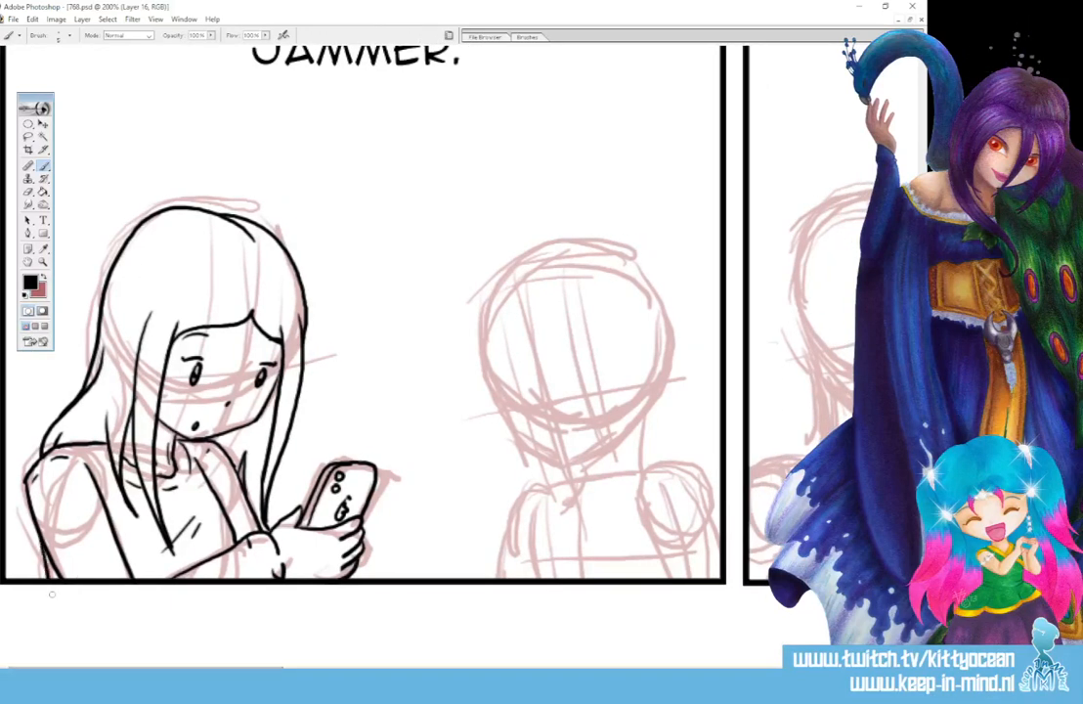
scroll(51, 593, "right", 5)
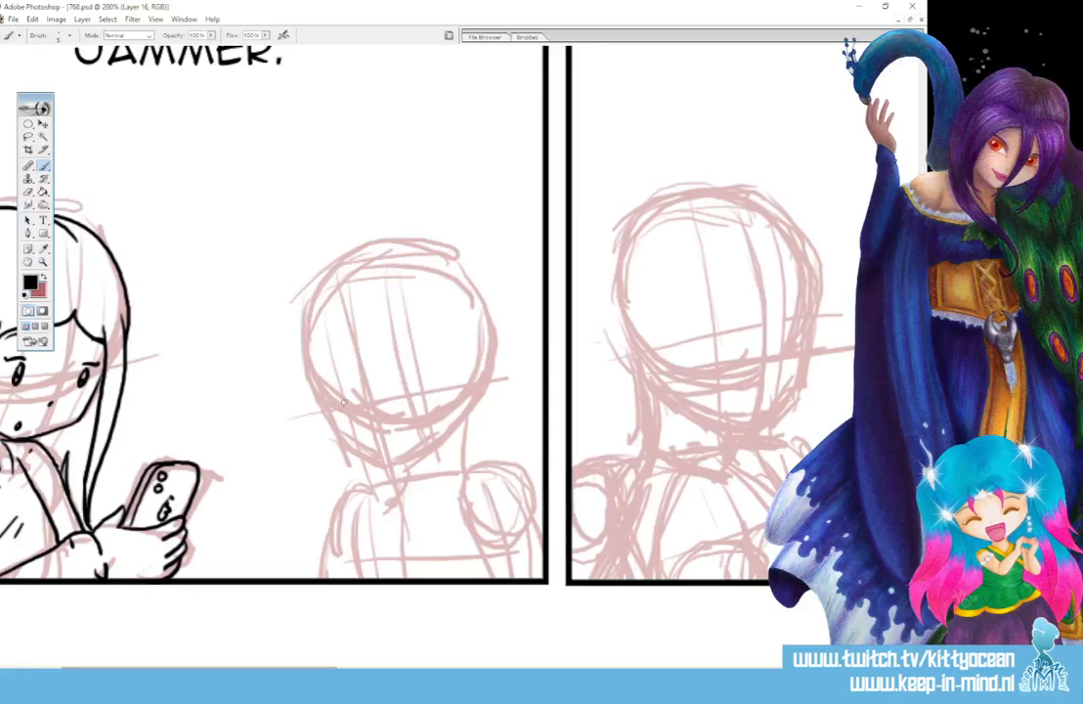
left_click_drag(344, 406, 345, 411)
key("ctrl+z")
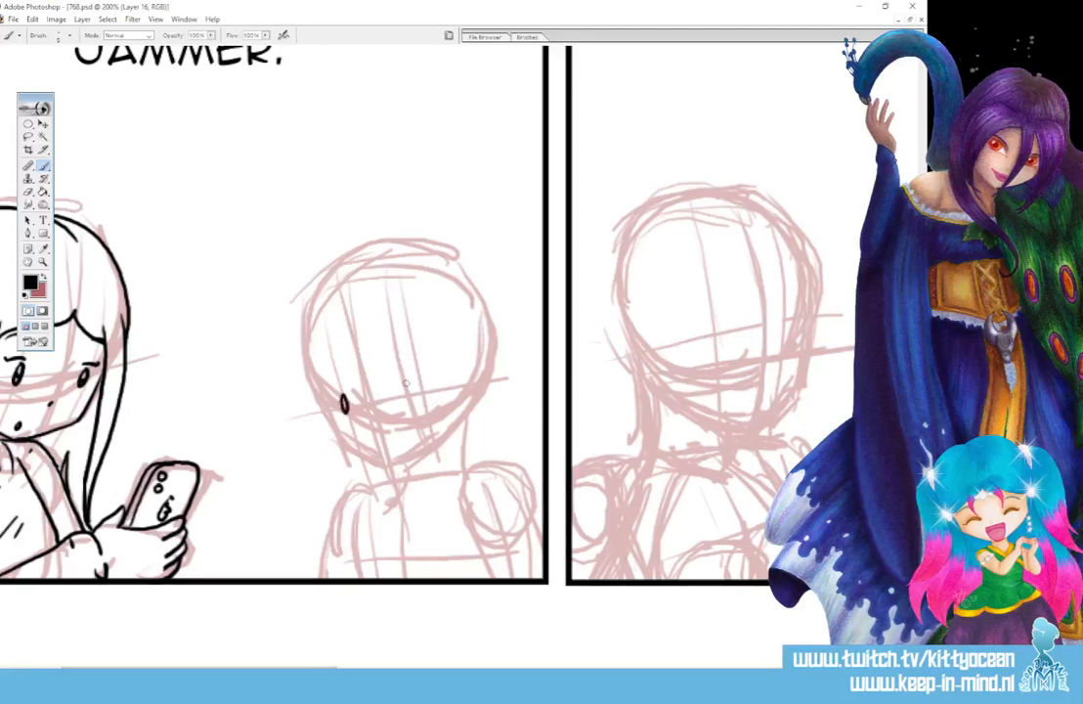
left_click_drag(406, 386, 409, 401)
left_click_drag(335, 393, 420, 375)
left_click_drag(371, 422, 402, 440)
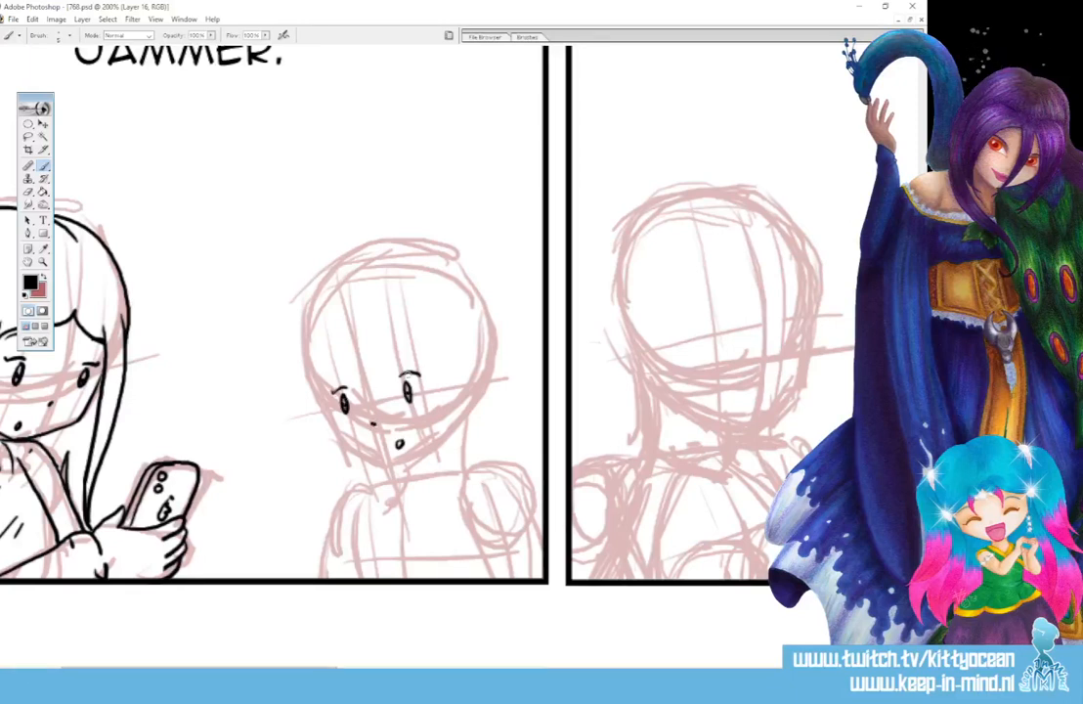
left_click_drag(400, 354, 426, 350)
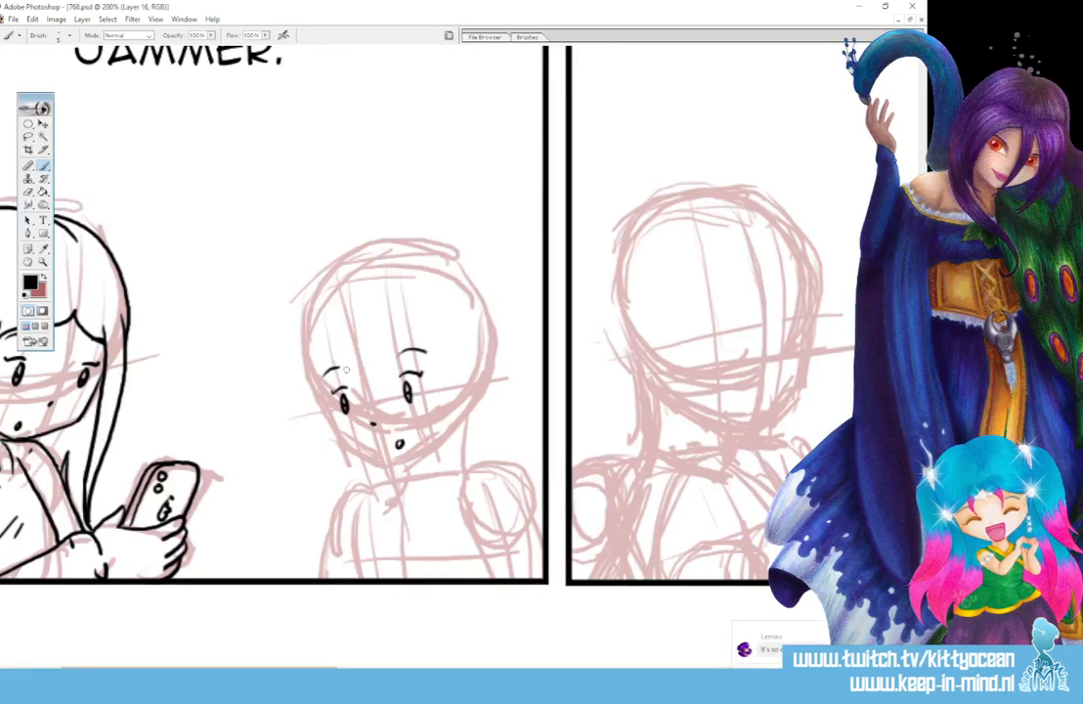
left_click_drag(325, 378, 340, 367)
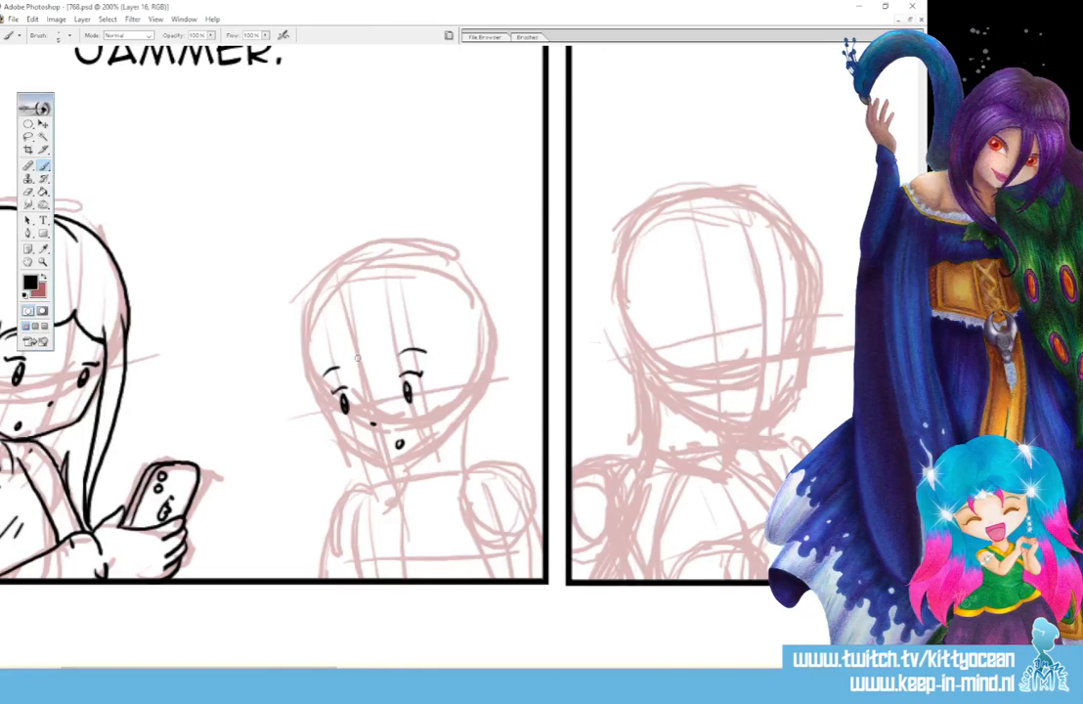
- Ink the right figure's curled fringe and side strands, redrawing the strand on the far cheek, and add a tuft above each side
mouse_move(355, 358)
left_mouse_down()
mouse_move(367, 386)
mouse_move(433, 417)
mouse_move(427, 476)
left_mouse_up()
left_click_drag(443, 345, 418, 496)
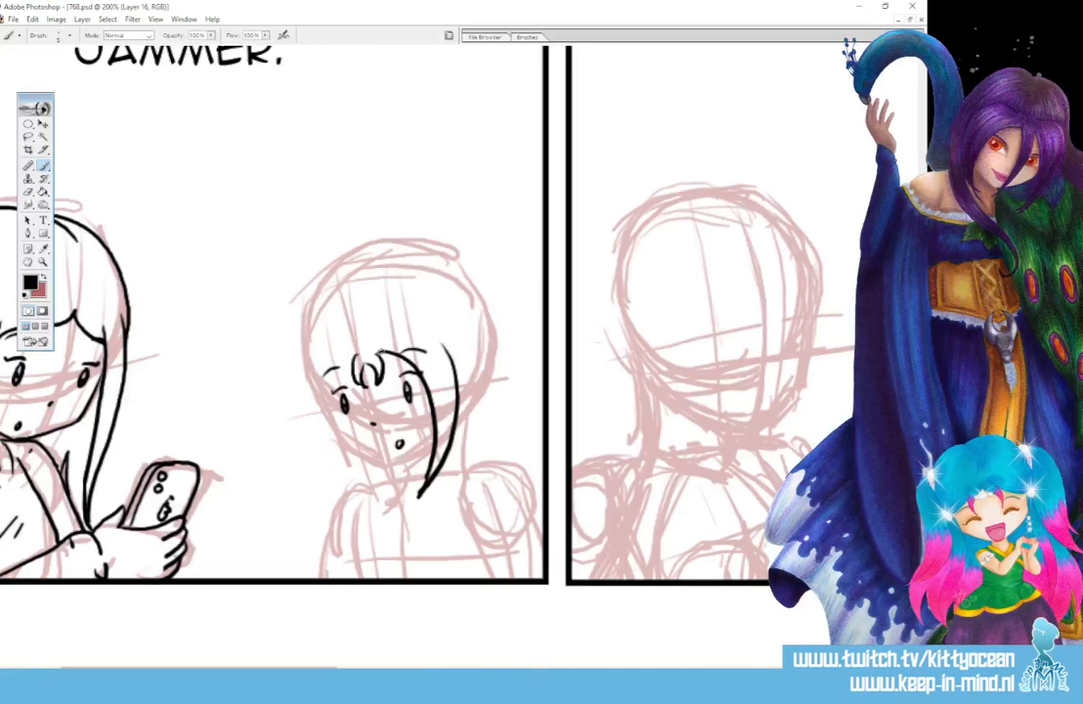
left_click_drag(326, 366, 359, 503)
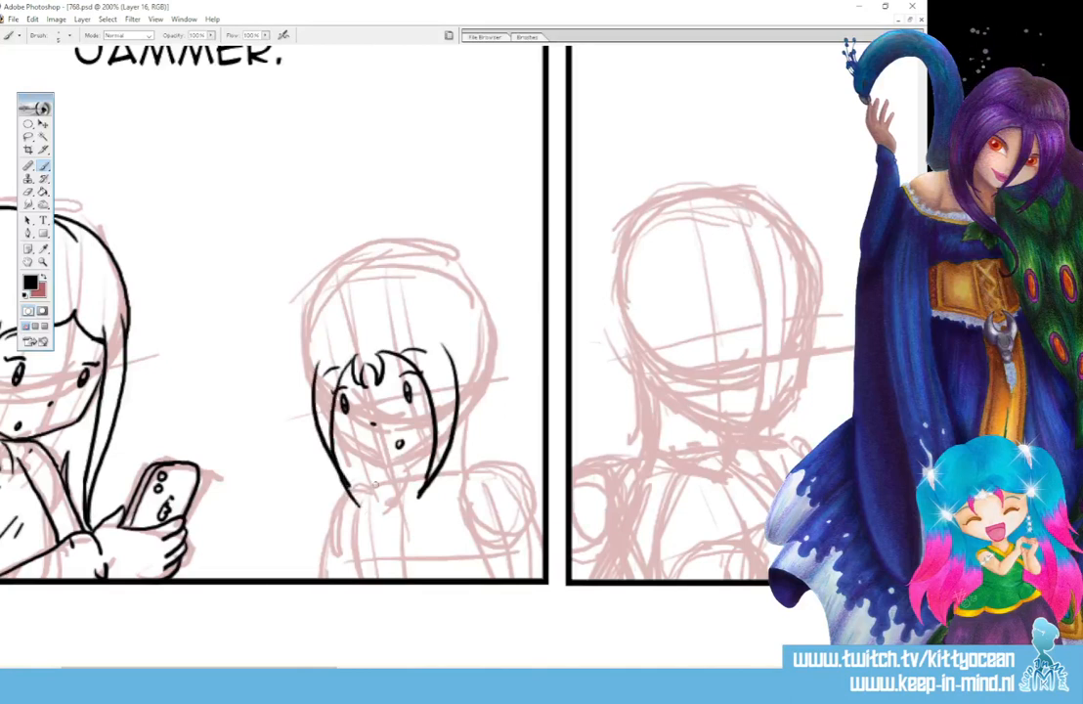
key("ctrl+alt+z")
key("ctrl+alt+z")
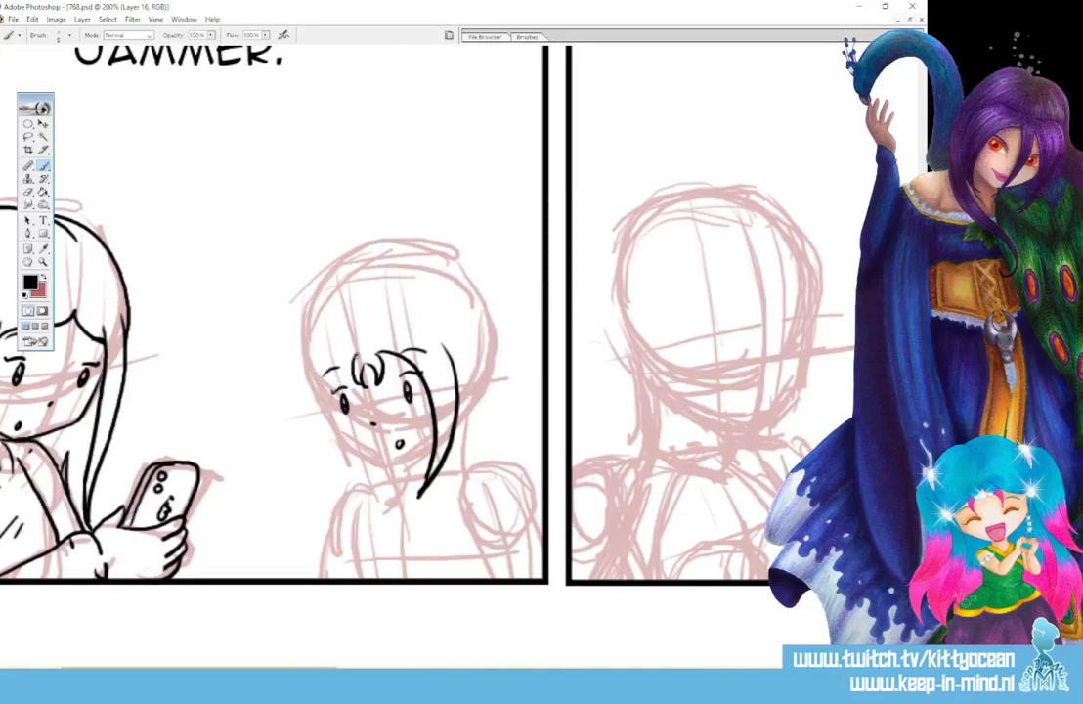
left_click_drag(353, 358, 359, 496)
left_click_drag(316, 369, 358, 496)
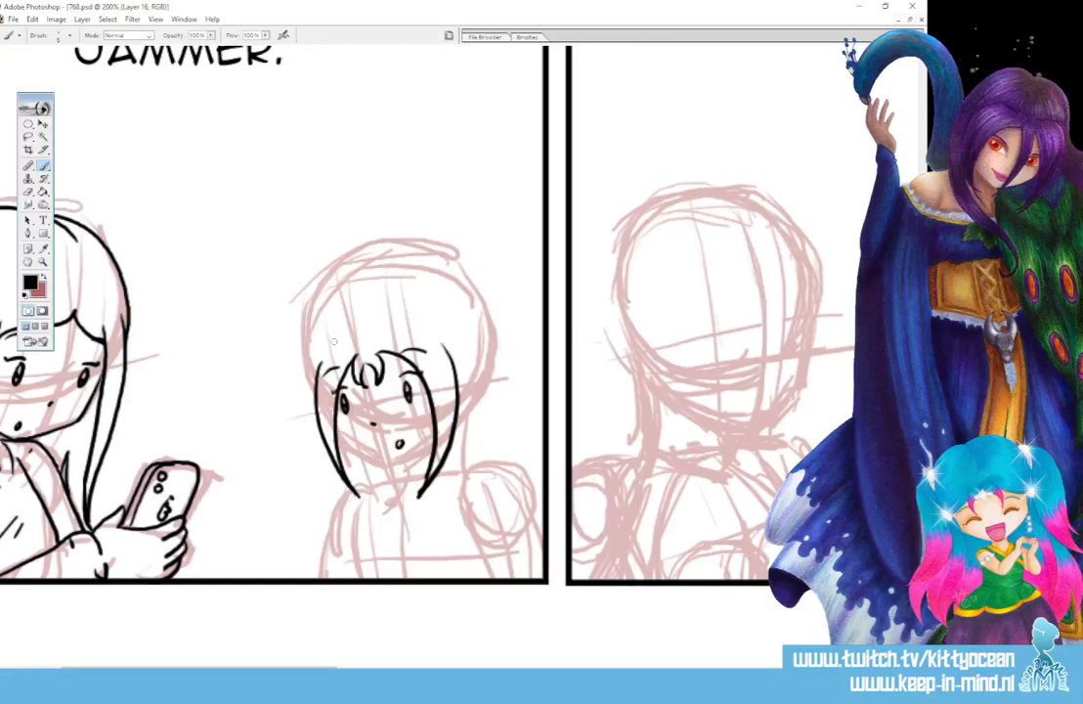
left_click_drag(325, 347, 306, 392)
left_click_drag(430, 344, 461, 373)
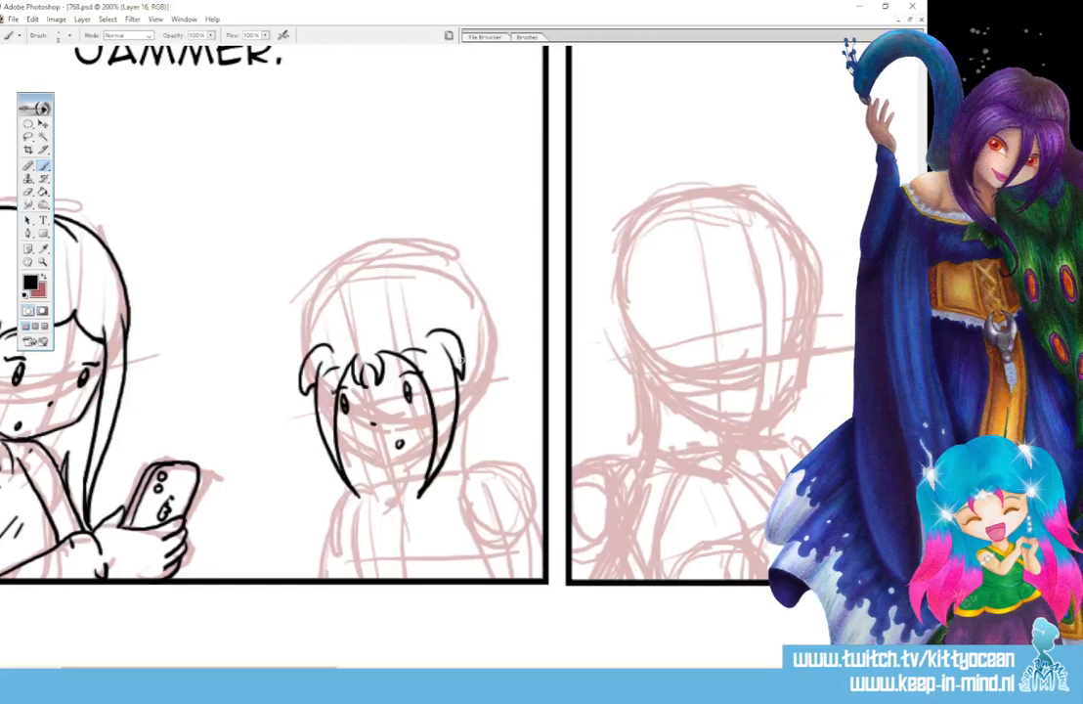
- Ink the jawline, neck and collar of the right figure in the first panel
mouse_move(335, 424)
left_mouse_down()
mouse_move(350, 448)
mouse_move(383, 462)
left_mouse_up()
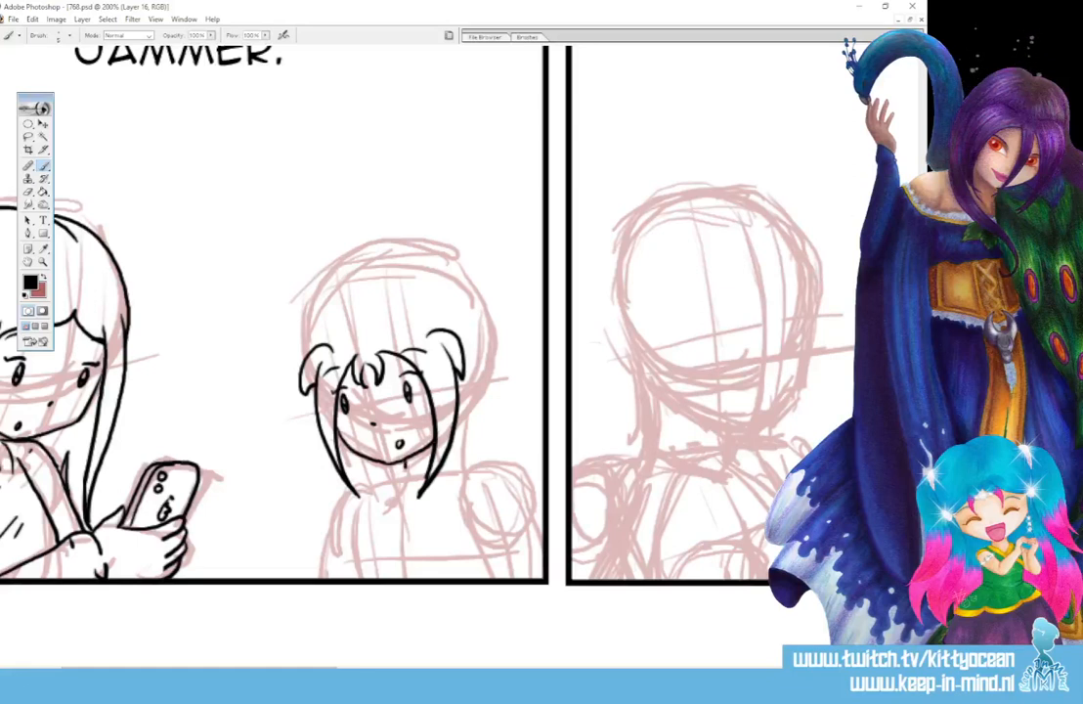
mouse_move(399, 473)
left_mouse_down()
mouse_move(416, 476)
mouse_move(419, 502)
left_mouse_up()
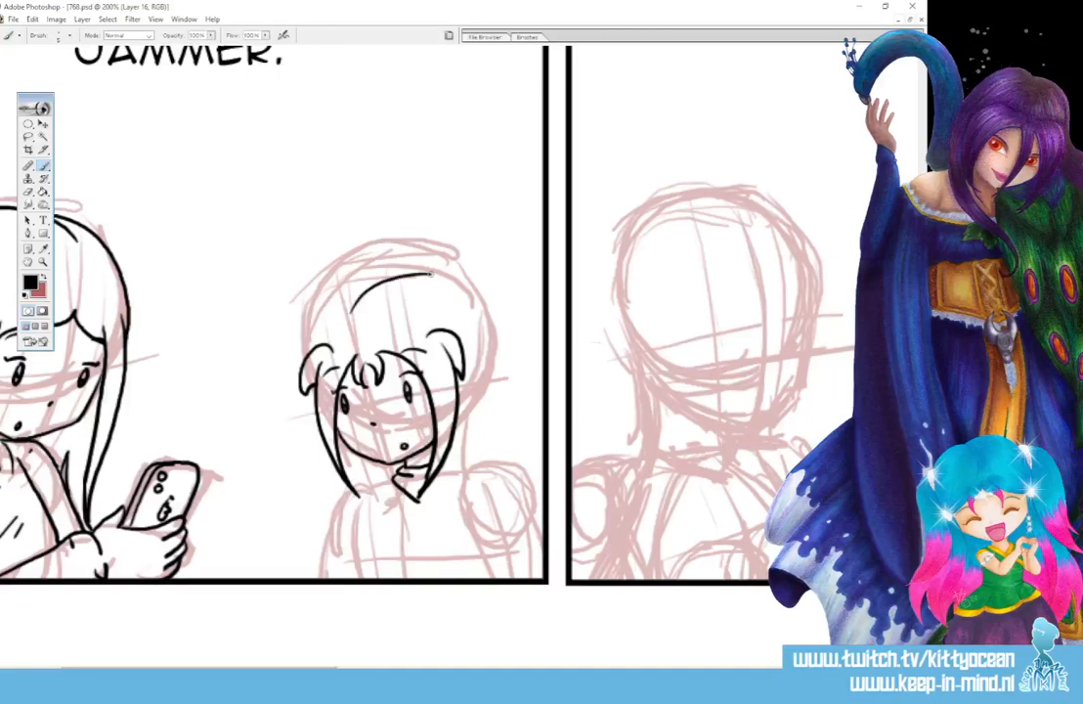
- Ink the crown of the right figure's head with a rounded hair bun on each side, redrawing the first crown and bun lines
mouse_move(350, 313)
left_mouse_down()
mouse_move(430, 274)
mouse_move(503, 341)
left_mouse_up()
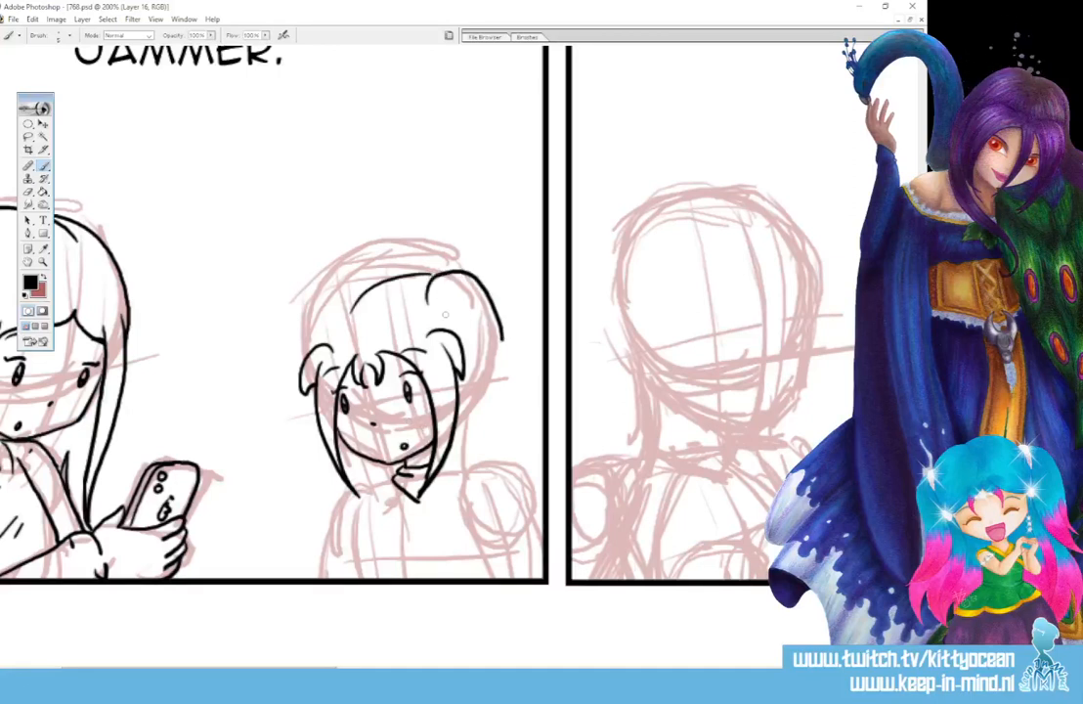
key("ctrl+z")
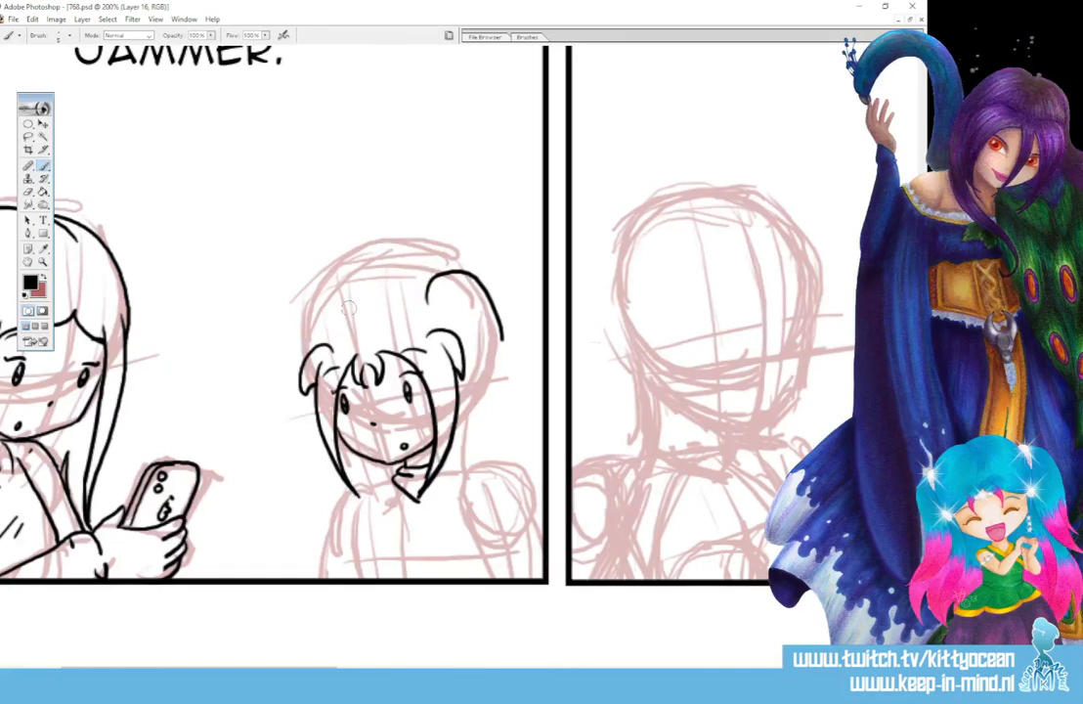
mouse_move(418, 301)
left_mouse_down()
mouse_move(444, 272)
mouse_move(477, 277)
mouse_move(502, 338)
left_mouse_up()
mouse_move(446, 315)
left_mouse_down()
mouse_move(472, 284)
mouse_move(509, 363)
mouse_move(503, 393)
left_mouse_up()
left_click_drag(496, 341, 502, 395)
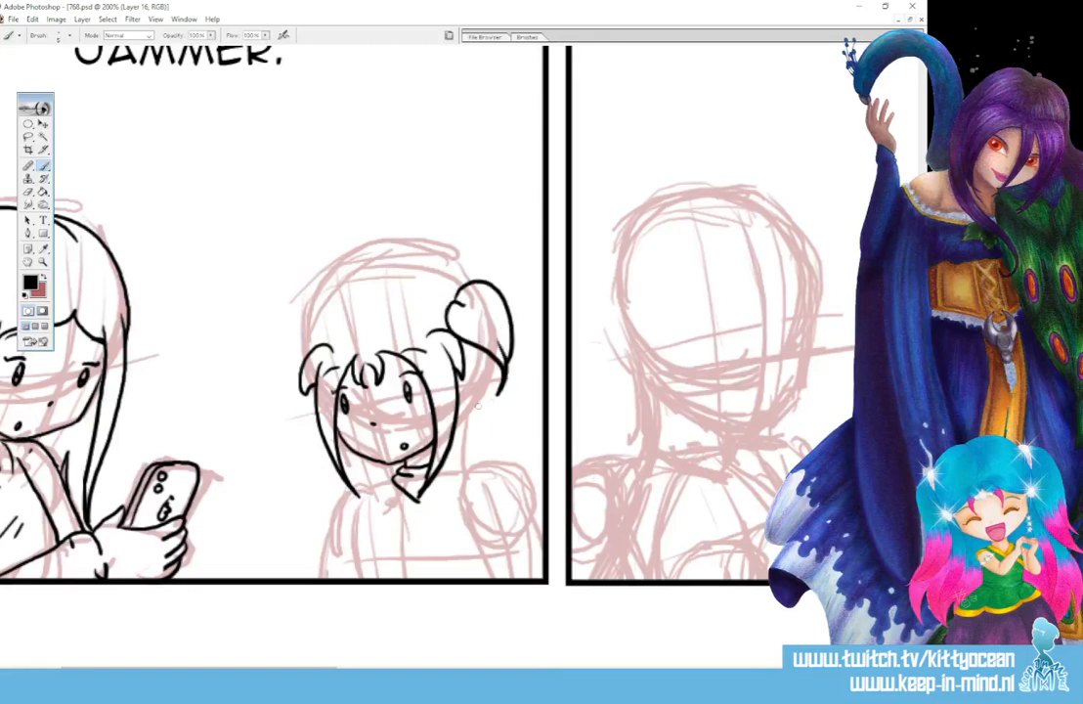
mouse_move(455, 291)
left_mouse_down()
mouse_move(411, 284)
mouse_move(367, 316)
mouse_move(355, 288)
mouse_move(314, 349)
left_mouse_up()
left_click_drag(335, 302, 296, 345)
mouse_move(313, 331)
left_mouse_down()
mouse_move(296, 349)
mouse_move(304, 363)
left_mouse_up()
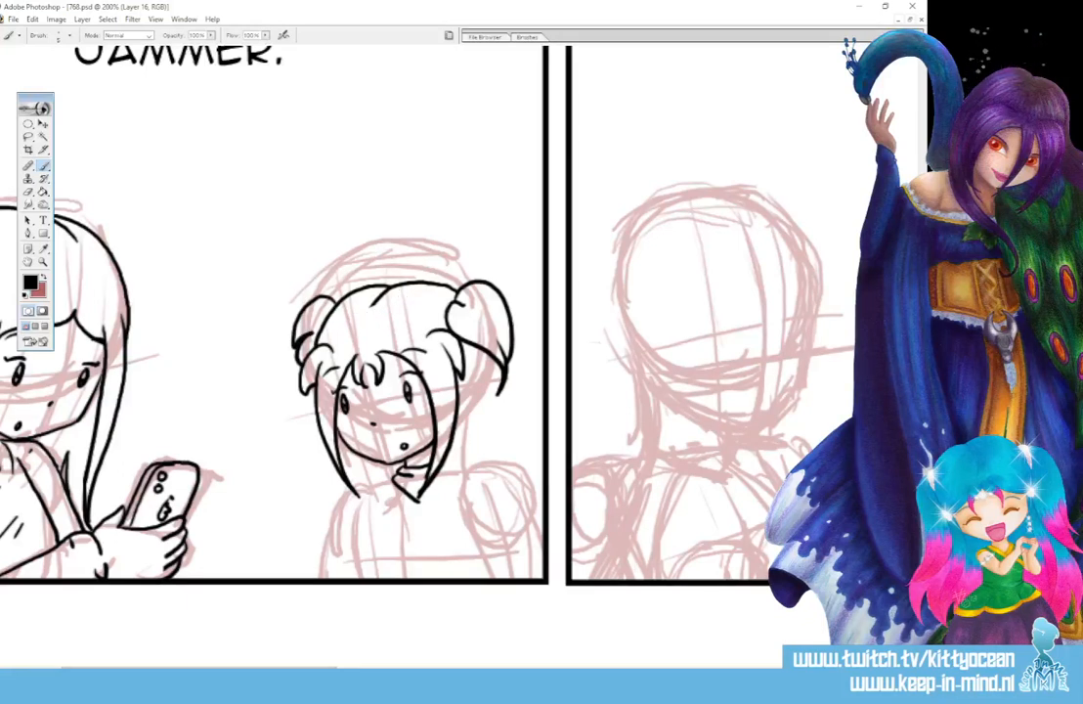
- Ink the right figure's loose hair falling behind the face to the shoulders, with pointed strands beside the neck
mouse_move(483, 359)
left_mouse_down()
mouse_move(473, 442)
mouse_move(517, 464)
left_mouse_up()
left_click_drag(446, 501, 473, 435)
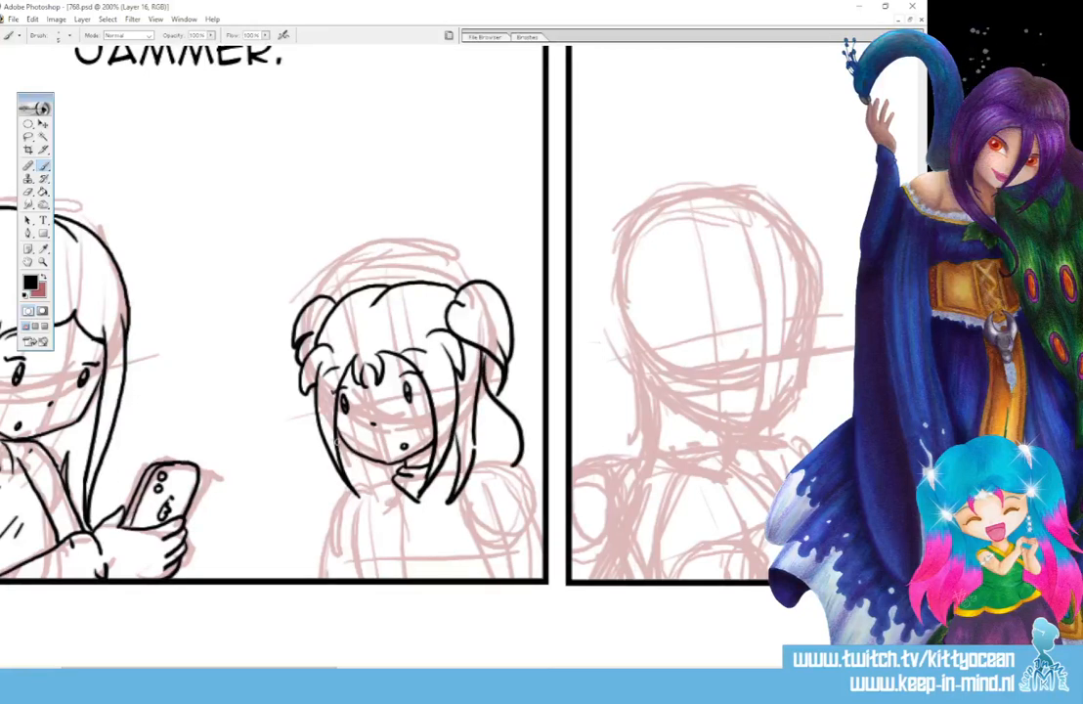
left_click_drag(339, 449, 362, 489)
left_click_drag(357, 466, 370, 486)
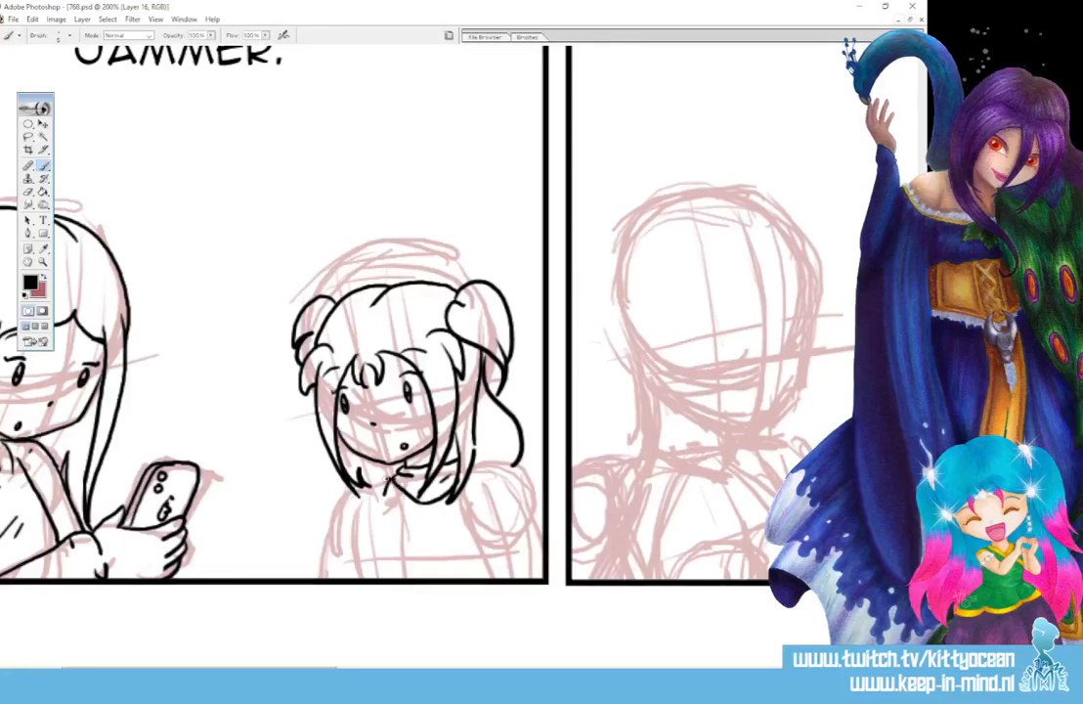
- Ink the right figure's torso, shoulders and arms, finish the hair ends, and add a round emblem with two exclamation marks on the chest
left_click_drag(389, 483, 354, 572)
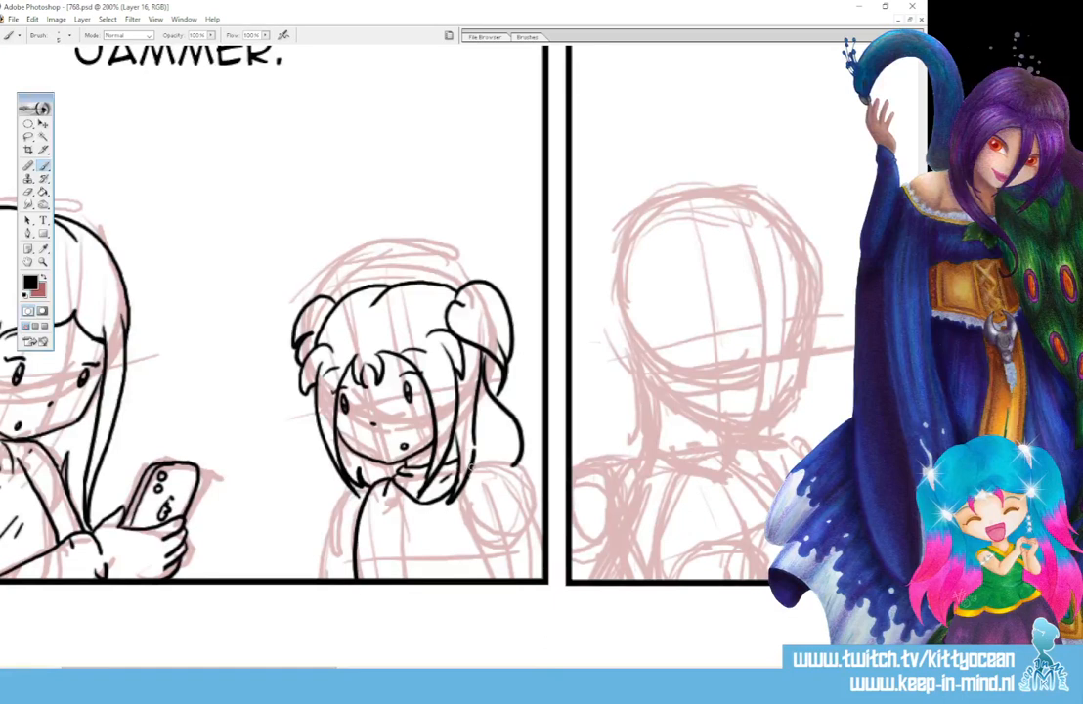
left_click_drag(472, 477, 543, 533)
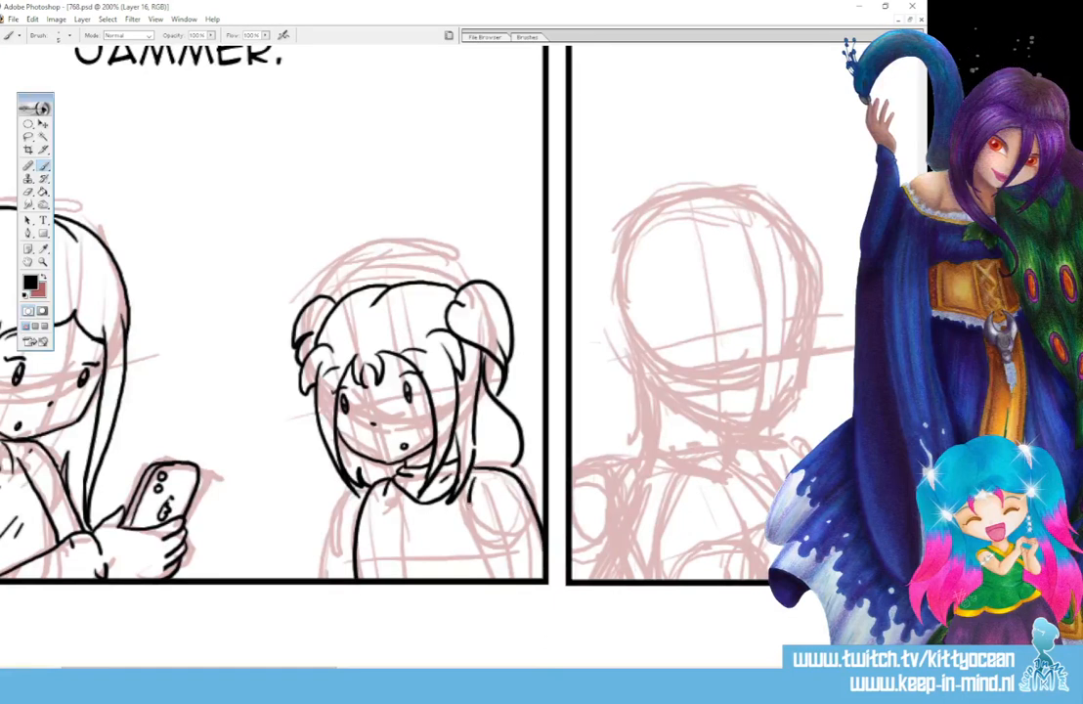
mouse_move(469, 503)
left_mouse_down()
mouse_move(500, 579)
mouse_move(489, 484)
mouse_move(505, 479)
mouse_move(468, 495)
left_mouse_up()
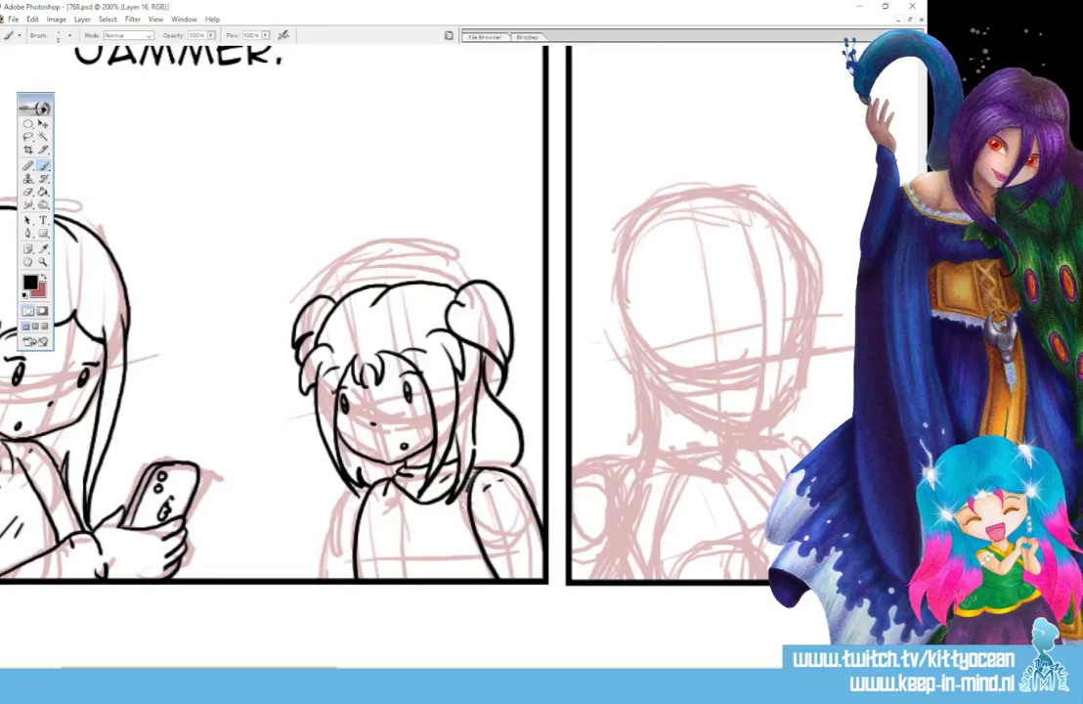
left_click_drag(352, 492, 322, 579)
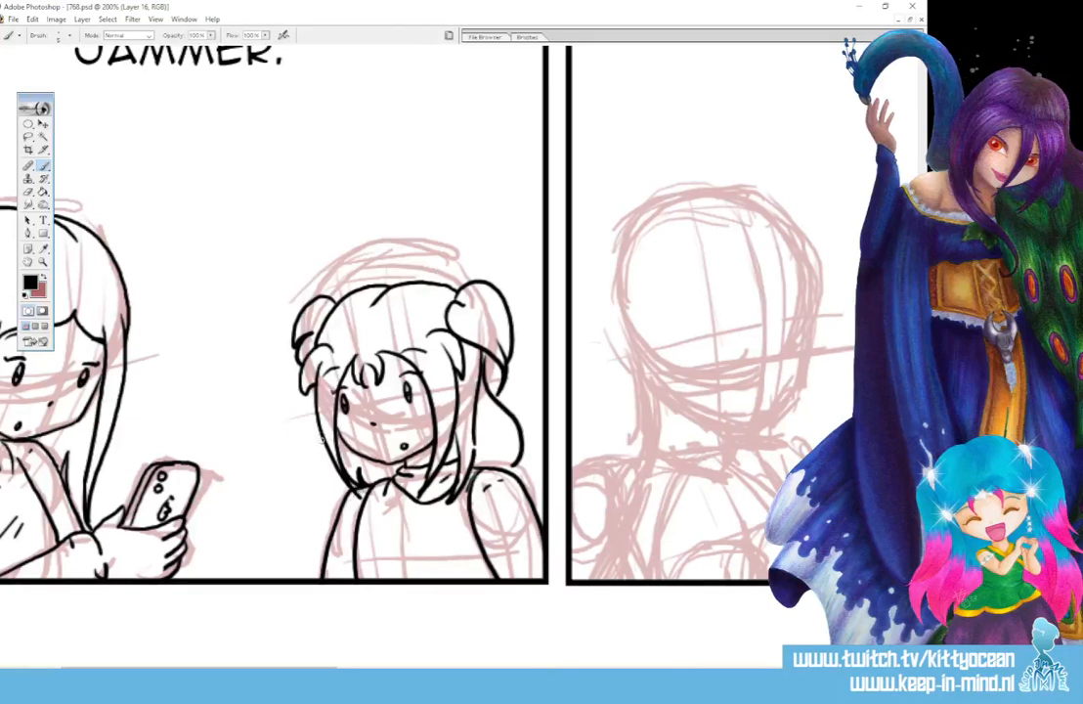
left_click_drag(323, 441, 349, 494)
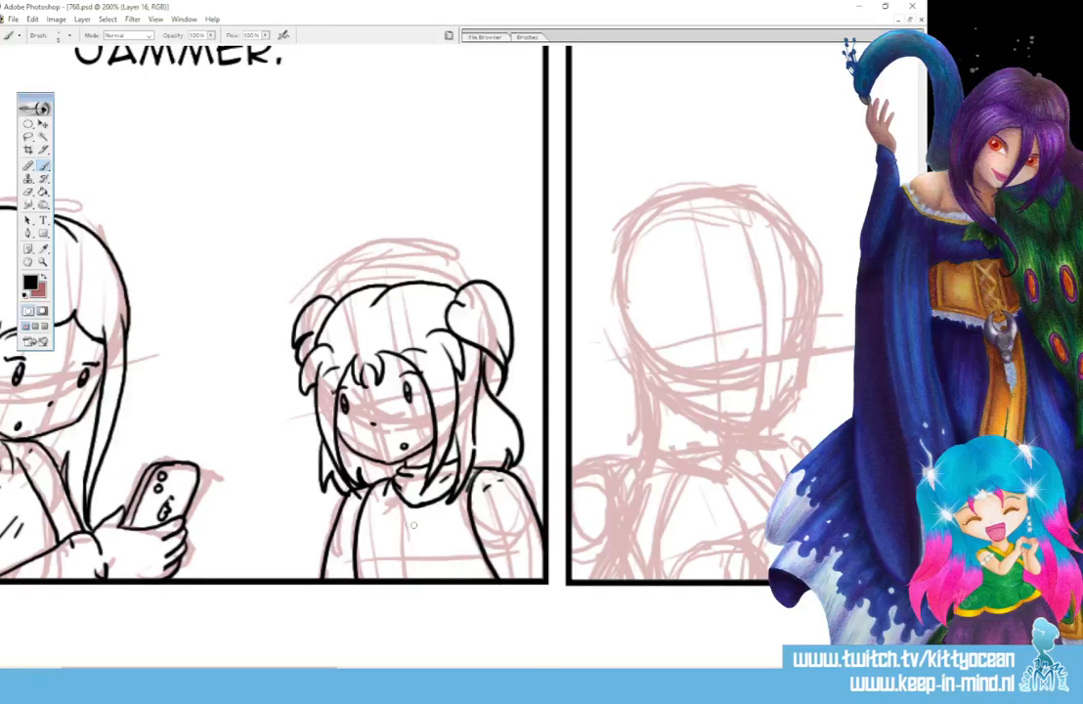
mouse_move(405, 516)
left_mouse_down()
mouse_move(392, 533)
mouse_move(397, 550)
mouse_move(428, 543)
mouse_move(415, 554)
mouse_move(402, 537)
mouse_move(411, 545)
left_mouse_up()
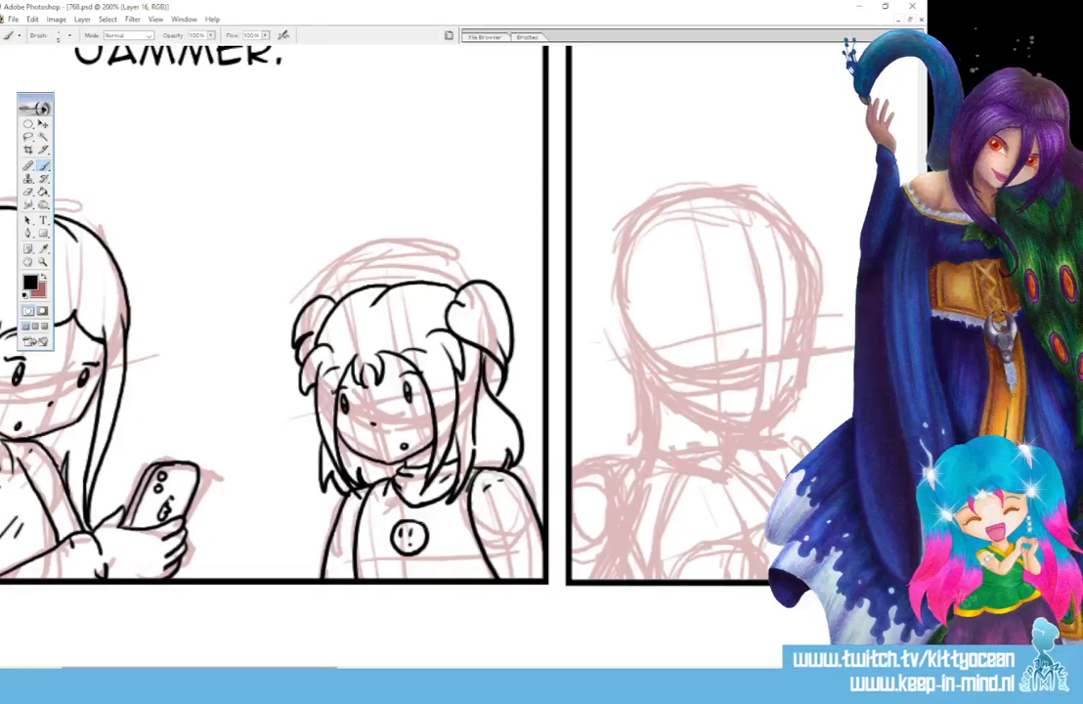
- Ink the closed smiling eyes, eyebrows, nose and open laughing mouth of the left figure in the second panel
left_click_drag(318, 667, 429, 668)
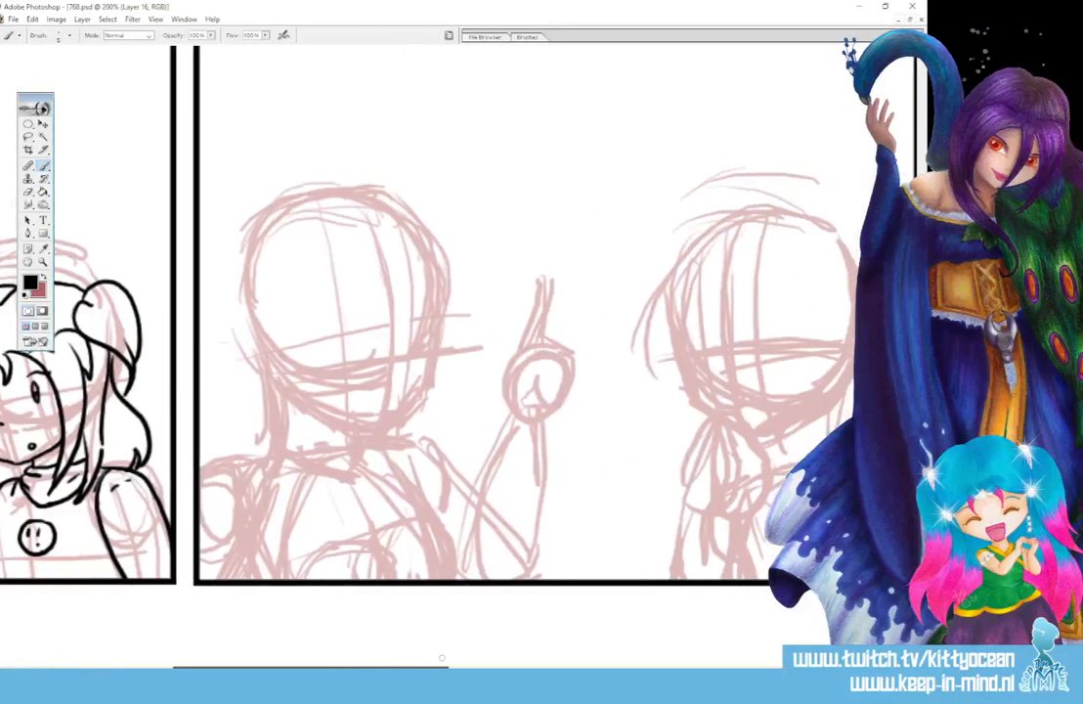
left_click_drag(343, 345, 428, 337)
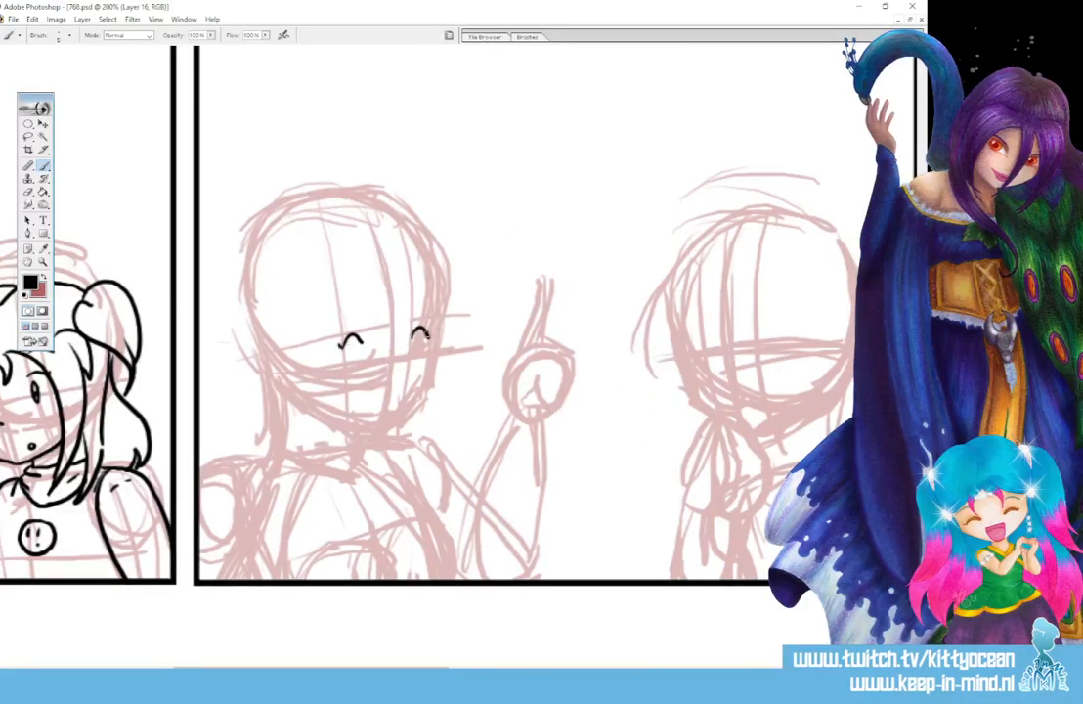
mouse_move(326, 317)
left_mouse_down()
mouse_move(349, 303)
mouse_move(430, 302)
left_mouse_up()
mouse_move(398, 369)
left_mouse_down()
mouse_move(355, 401)
mouse_move(377, 408)
left_mouse_up()
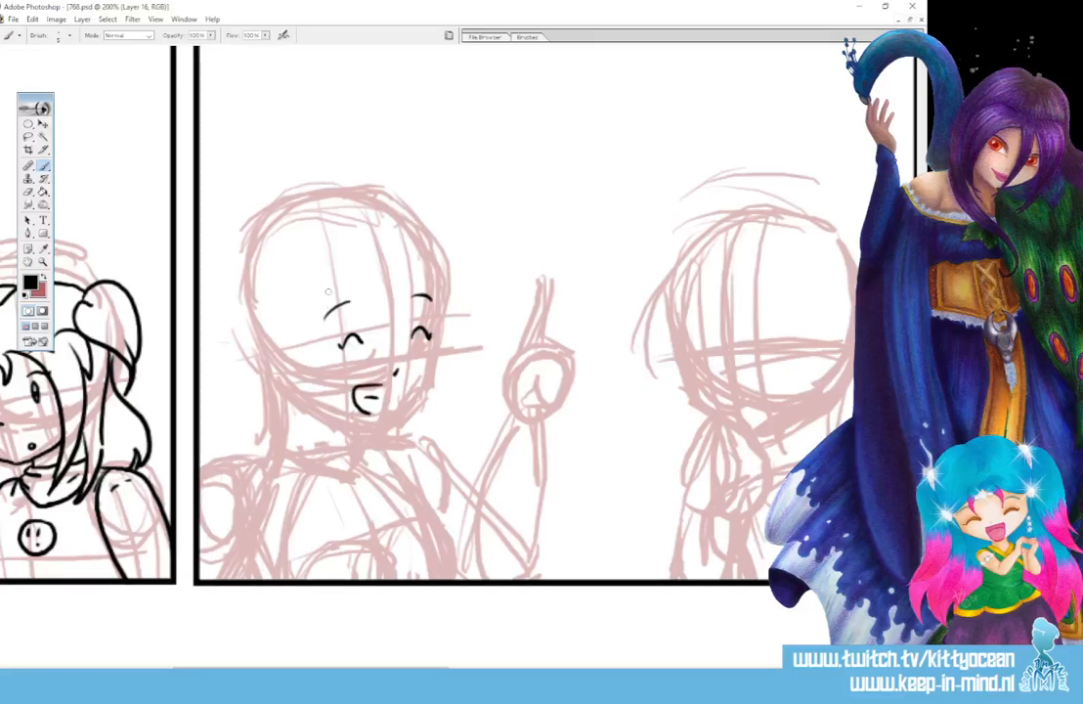
- Ink the long front hair strands on both sides of the second panel's left figure's face, redrawing the outer lines closer in
left_click_drag(323, 301, 362, 552)
mouse_move(294, 291)
left_mouse_down()
mouse_move(284, 373)
mouse_move(359, 547)
left_mouse_up()
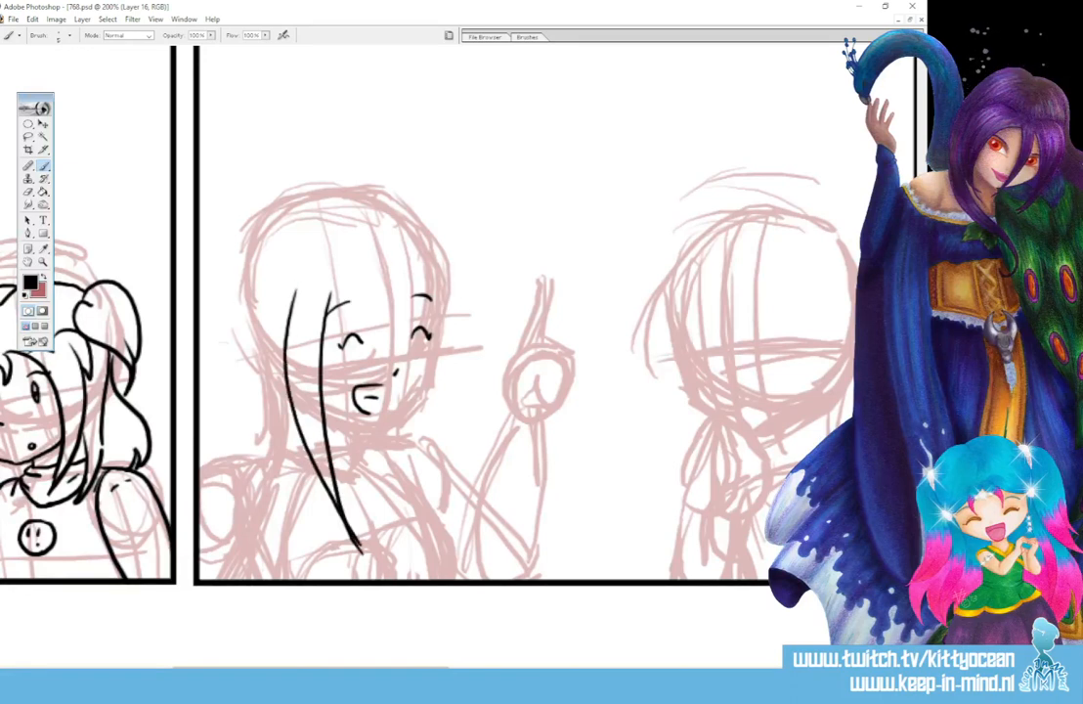
left_click_drag(436, 293, 421, 505)
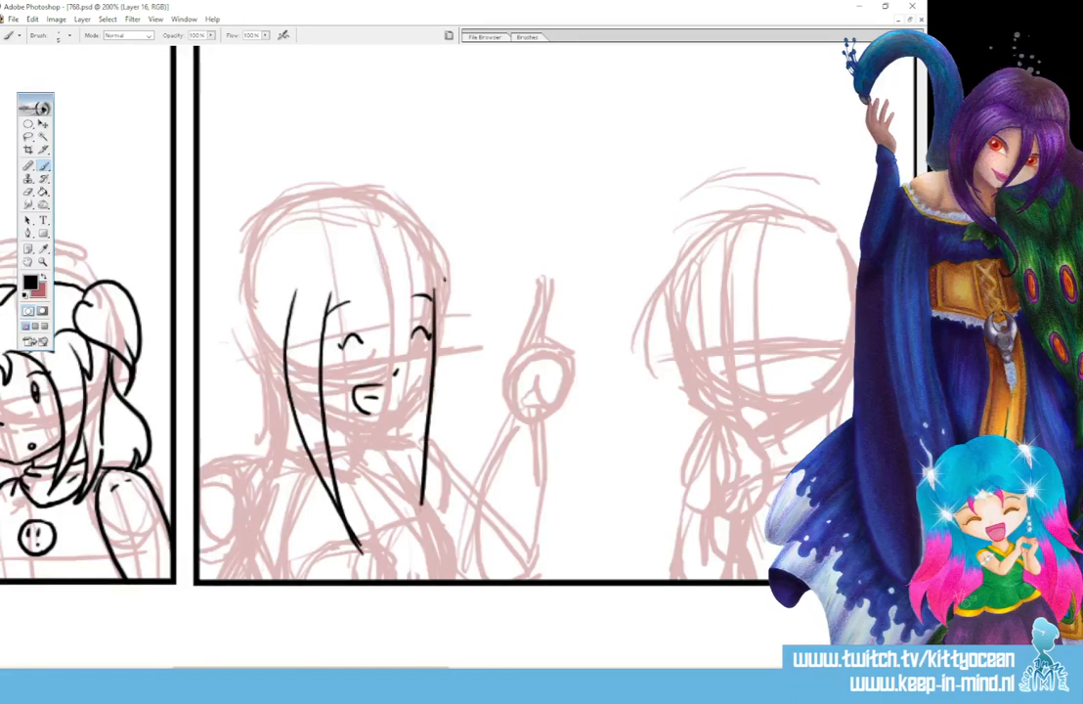
mouse_move(445, 279)
left_mouse_down()
mouse_move(455, 357)
mouse_move(425, 478)
left_mouse_up()
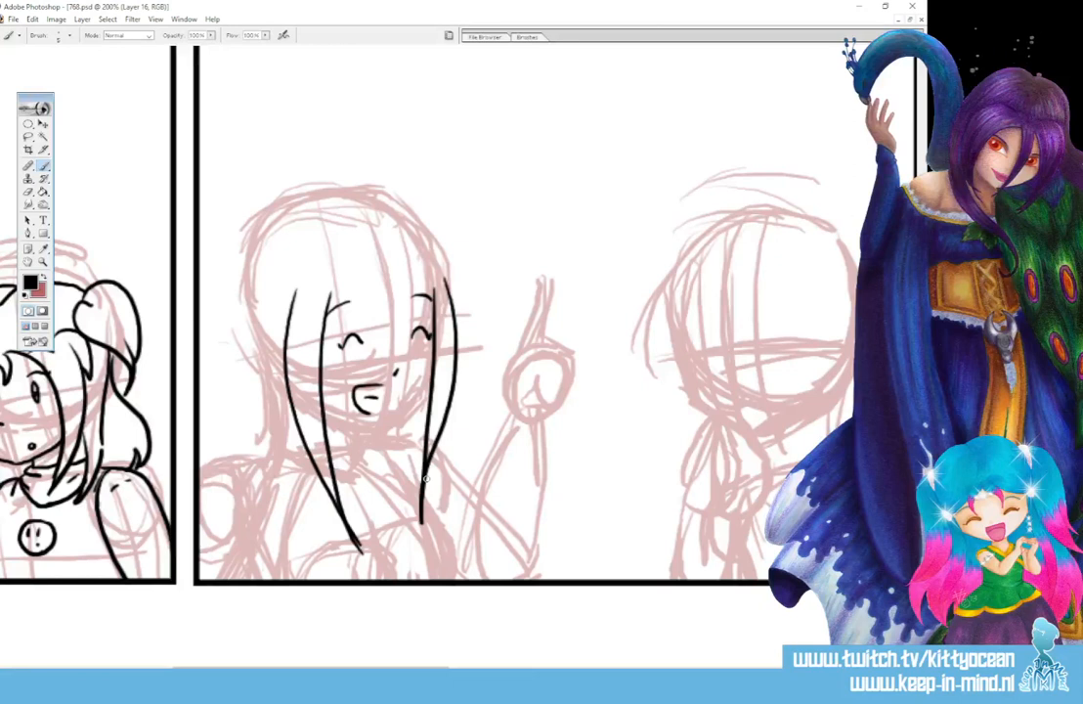
key("ctrl+z")
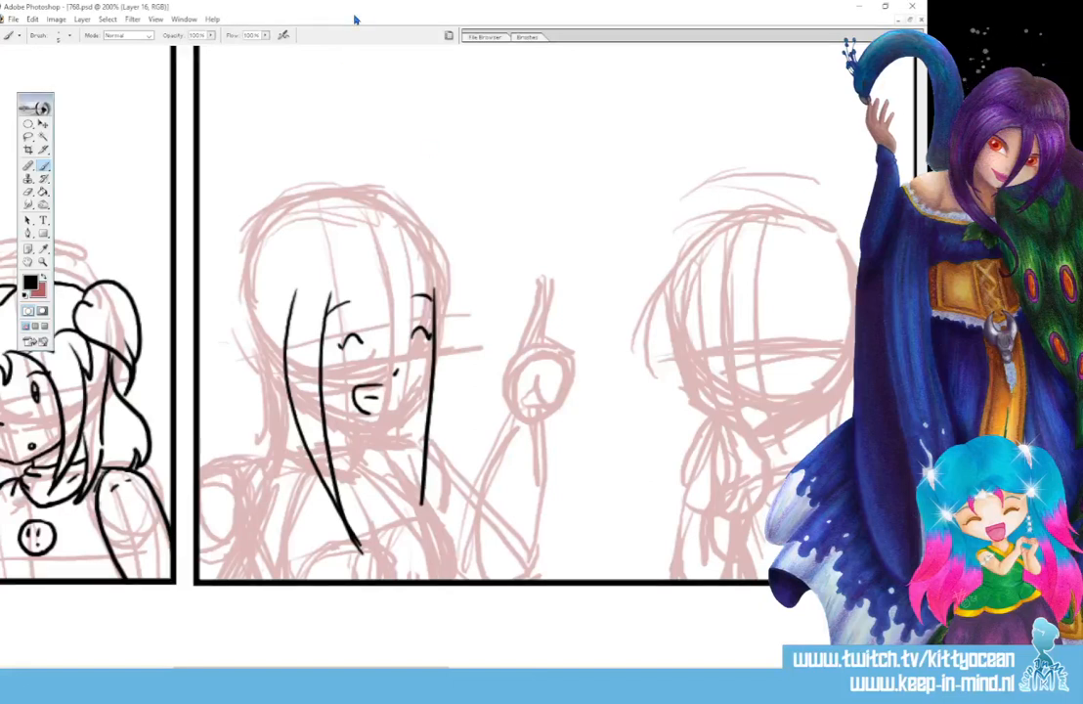
mouse_move(291, 292)
left_mouse_down()
mouse_move(306, 452)
mouse_move(343, 540)
left_mouse_up()
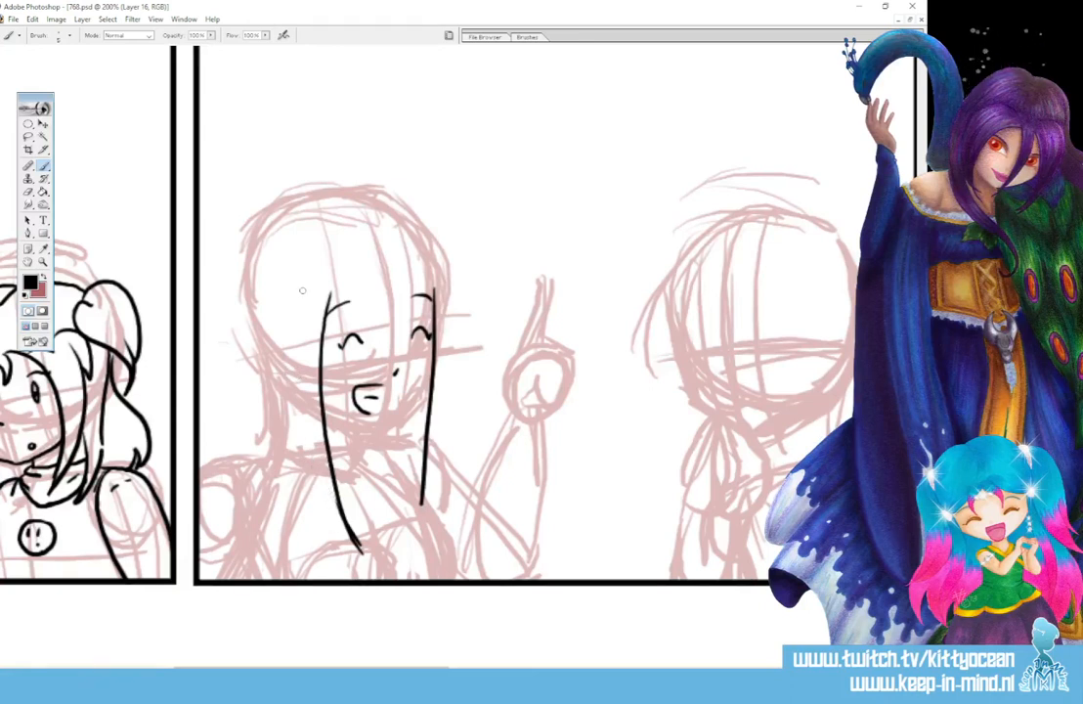
mouse_move(300, 292)
left_mouse_down()
mouse_move(302, 439)
mouse_move(316, 493)
left_mouse_up()
left_click_drag(352, 536, 368, 553)
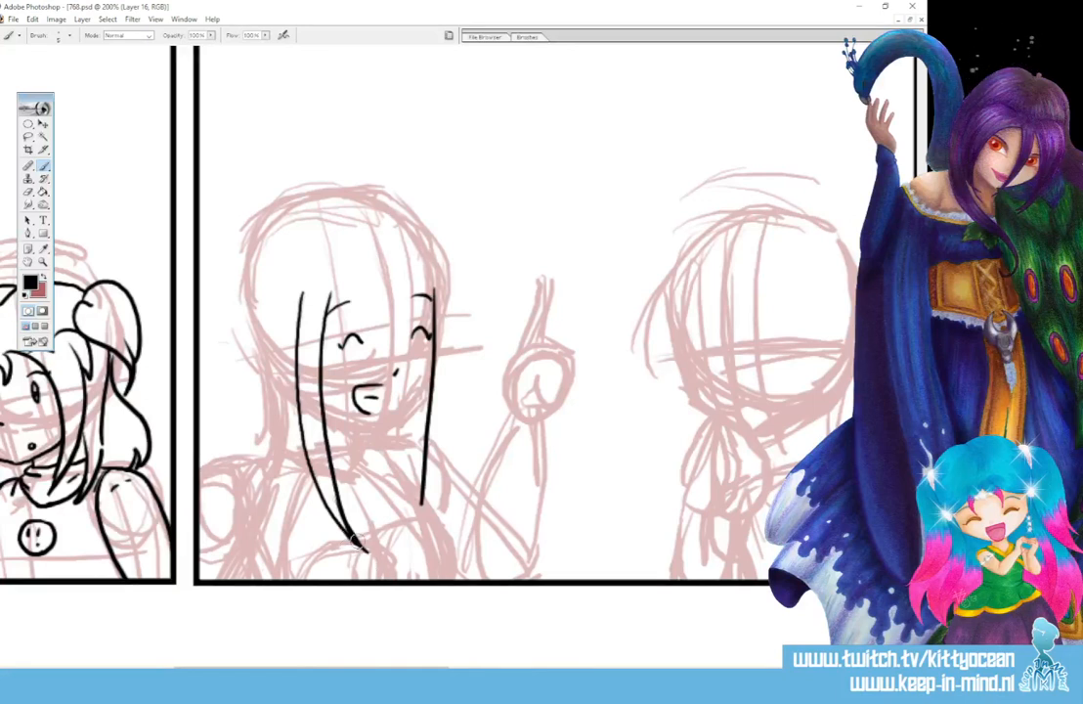
mouse_move(447, 280)
left_mouse_down()
mouse_move(436, 457)
mouse_move(407, 542)
left_mouse_up()
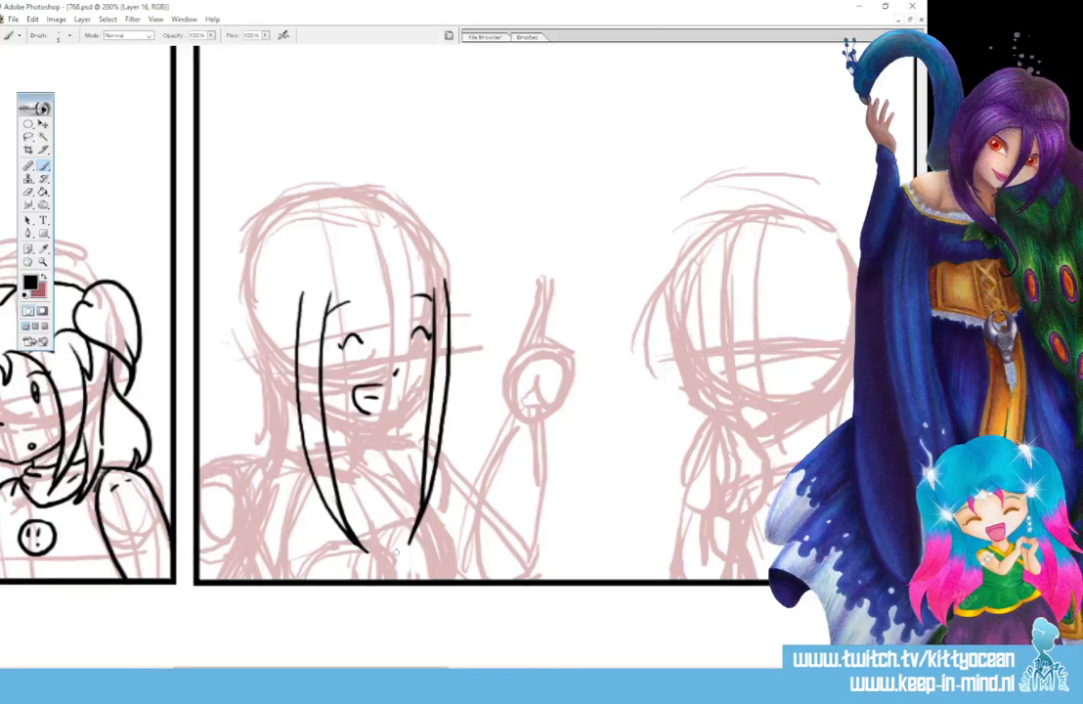
- Ink the cheek, chin and centre-parted hairline of the left figure in the second panel
mouse_move(427, 333)
left_mouse_down()
mouse_move(428, 367)
mouse_move(398, 412)
left_mouse_up()
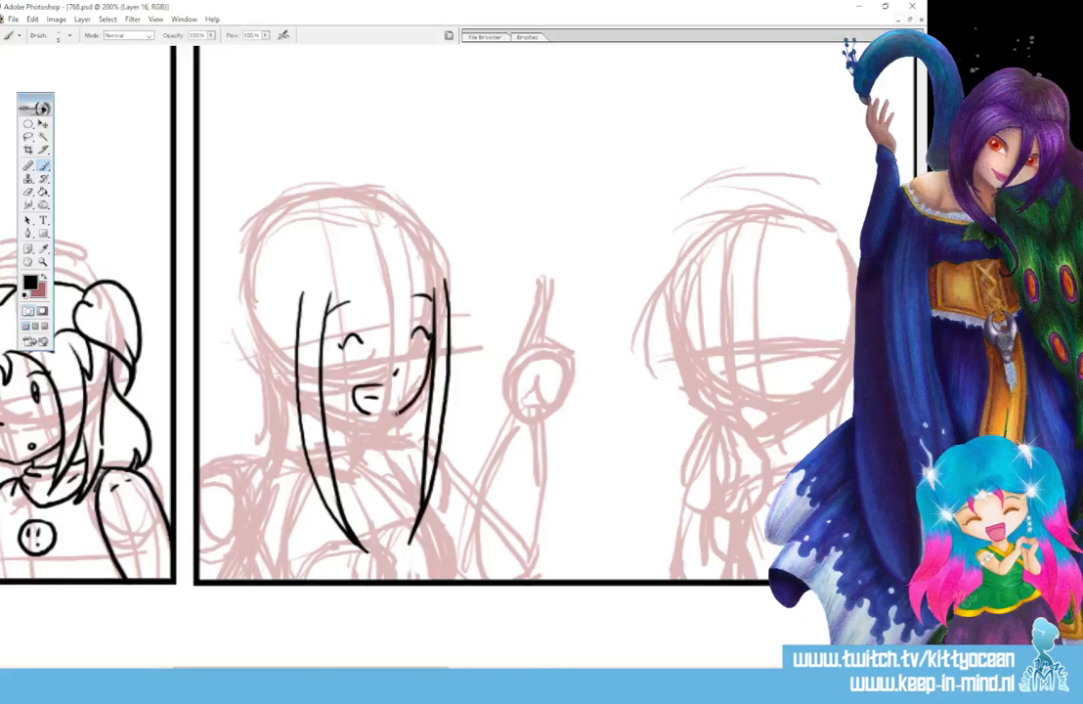
left_click_drag(327, 418, 383, 427)
mouse_move(326, 310)
left_mouse_down()
mouse_move(382, 266)
mouse_move(434, 286)
left_mouse_up()
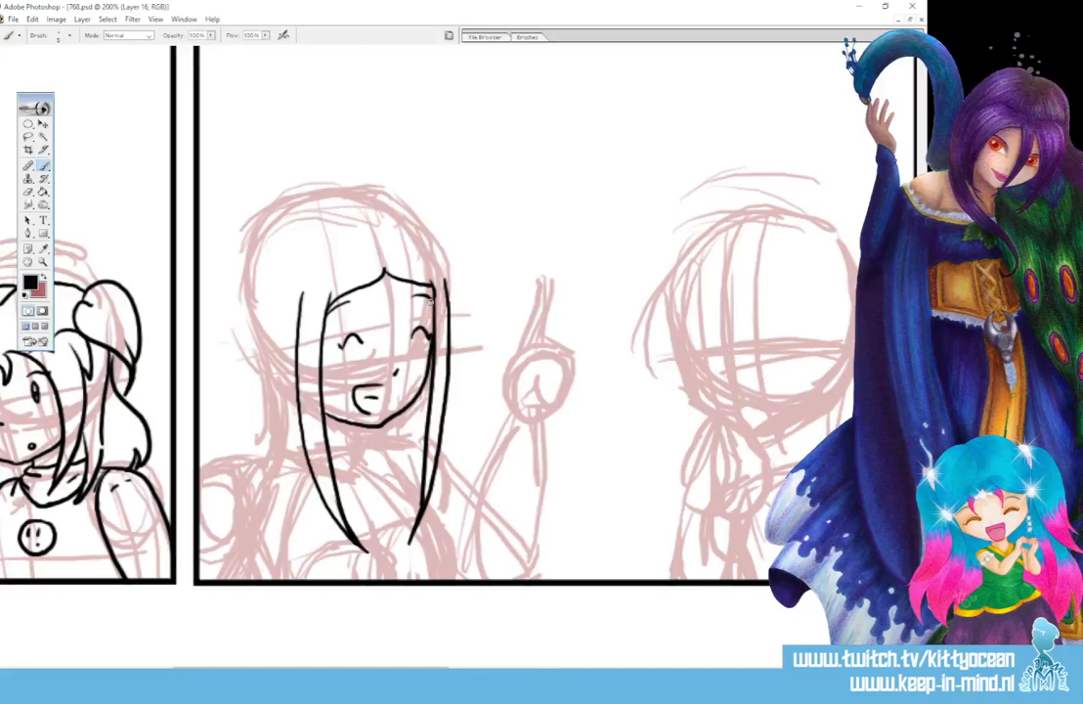
- Ink the crown of the second panel's left figure, the long hair flowing down the back, and pointed strands beside the neck
left_click_drag(298, 202, 364, 215)
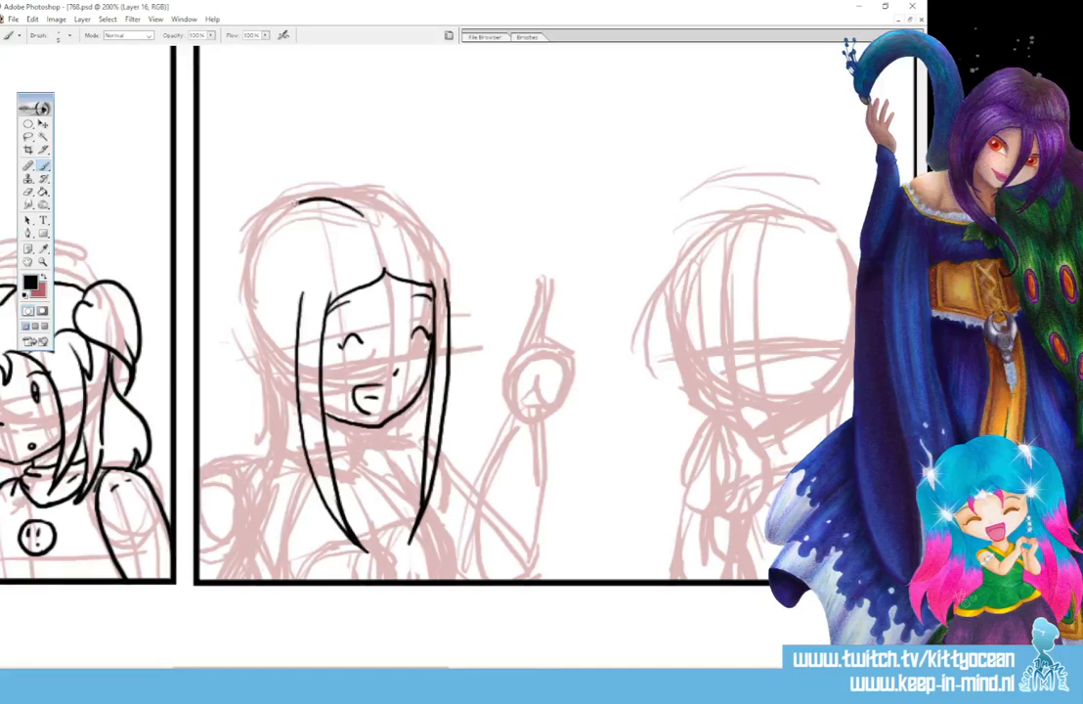
mouse_move(296, 202)
left_mouse_down()
mouse_move(260, 234)
mouse_move(215, 398)
left_mouse_up()
left_click_drag(253, 318, 213, 399)
left_click_drag(239, 358, 209, 450)
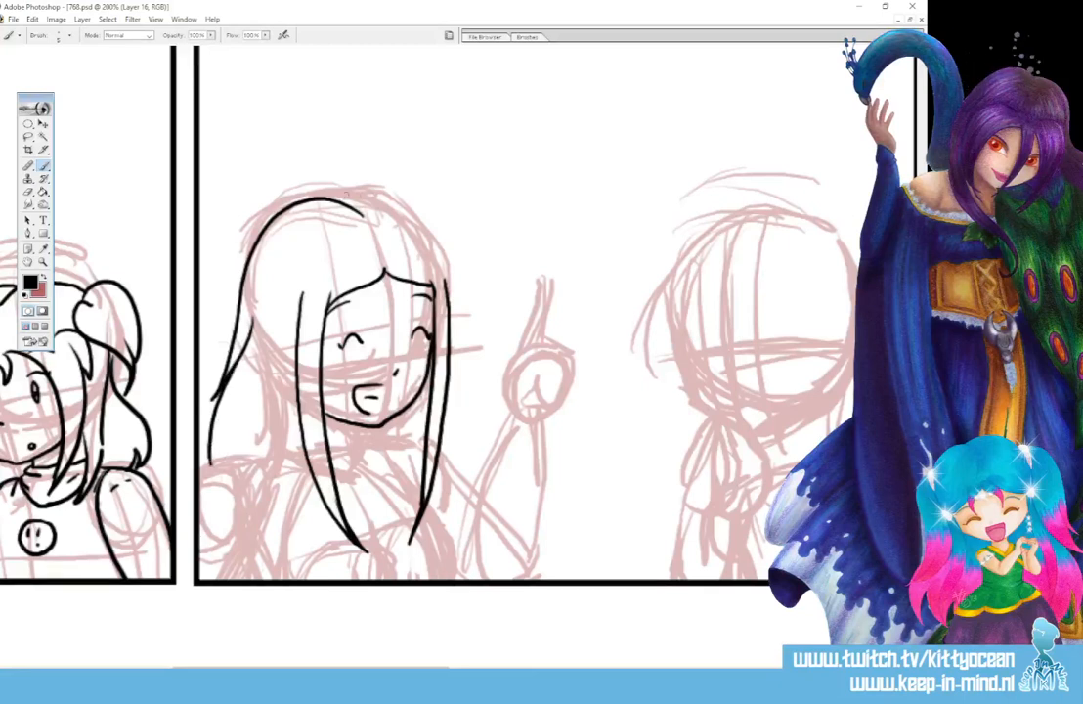
mouse_move(332, 199)
left_mouse_down()
mouse_move(406, 209)
mouse_move(440, 244)
mouse_move(449, 280)
left_mouse_up()
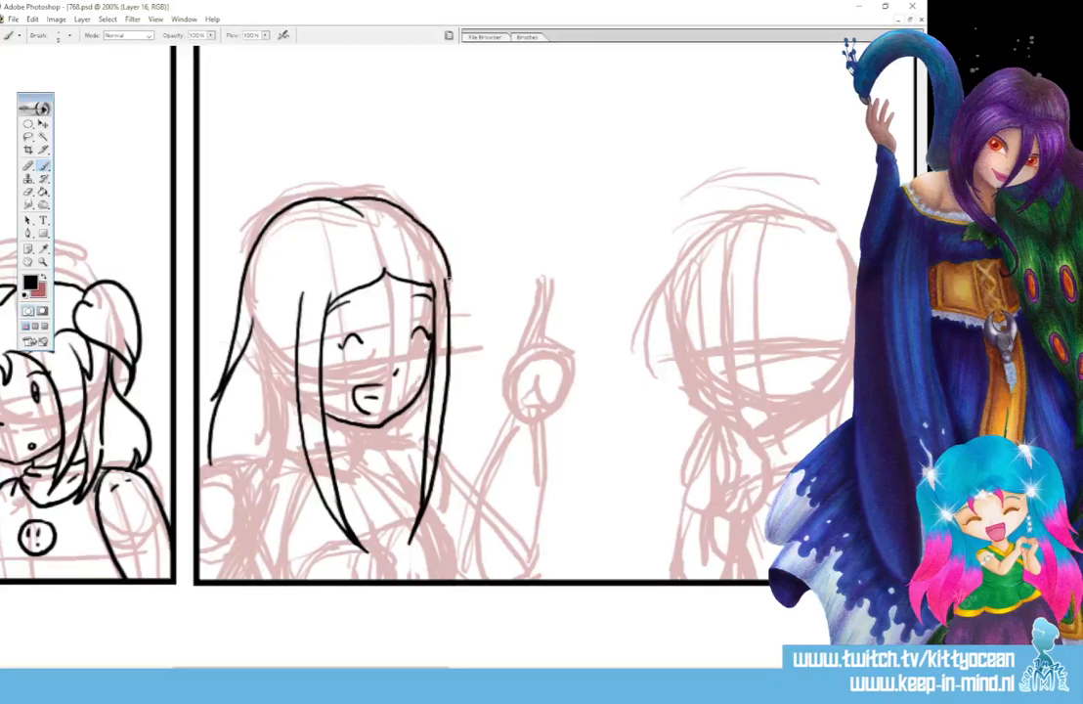
left_click_drag(299, 392, 279, 513)
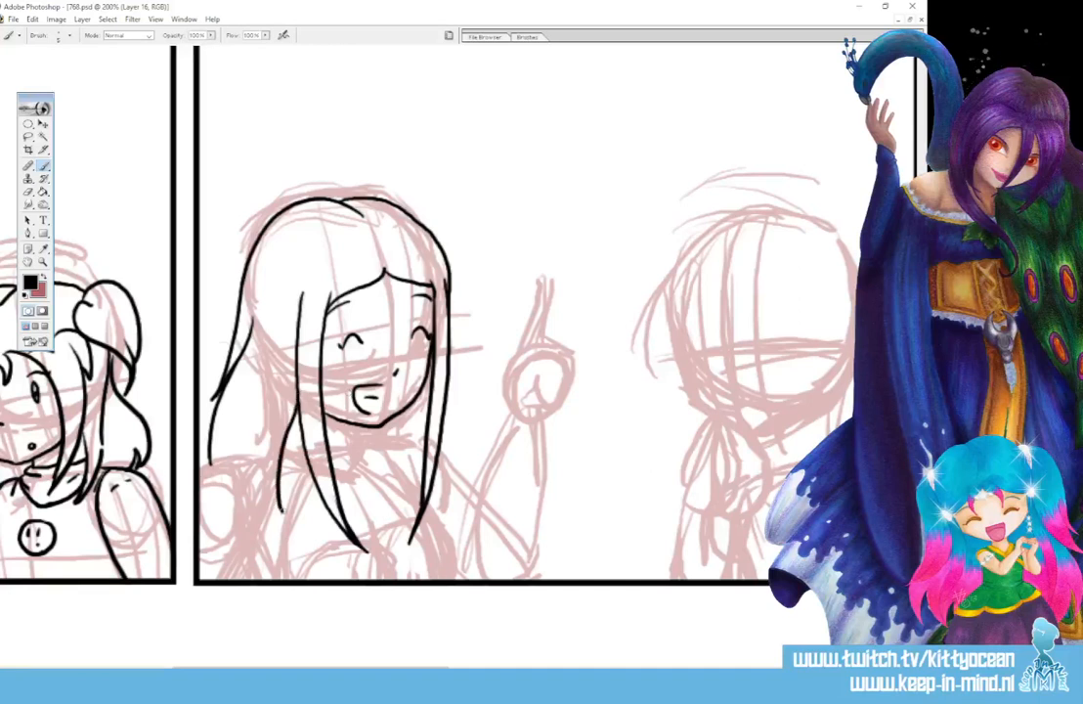
left_click_drag(271, 417, 289, 530)
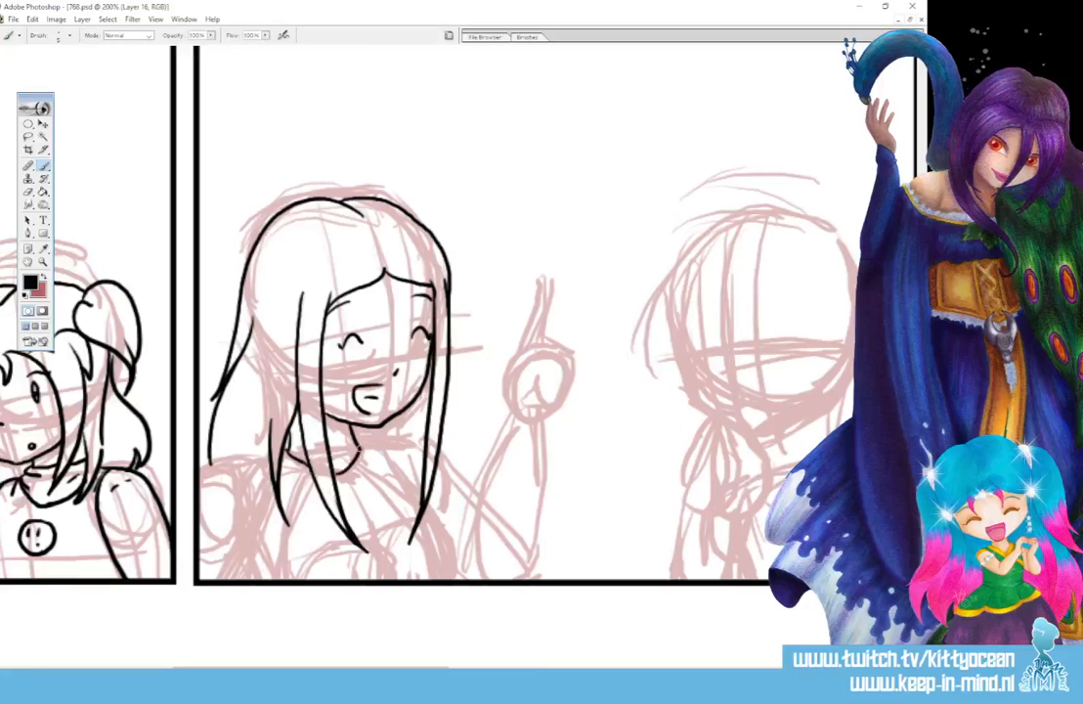
- Ink the collar with its fold marks, the shoulders, the near arm and the front of the torso on the second panel's left figure
mouse_move(350, 486)
left_mouse_down()
mouse_move(368, 435)
mouse_move(366, 465)
left_mouse_up()
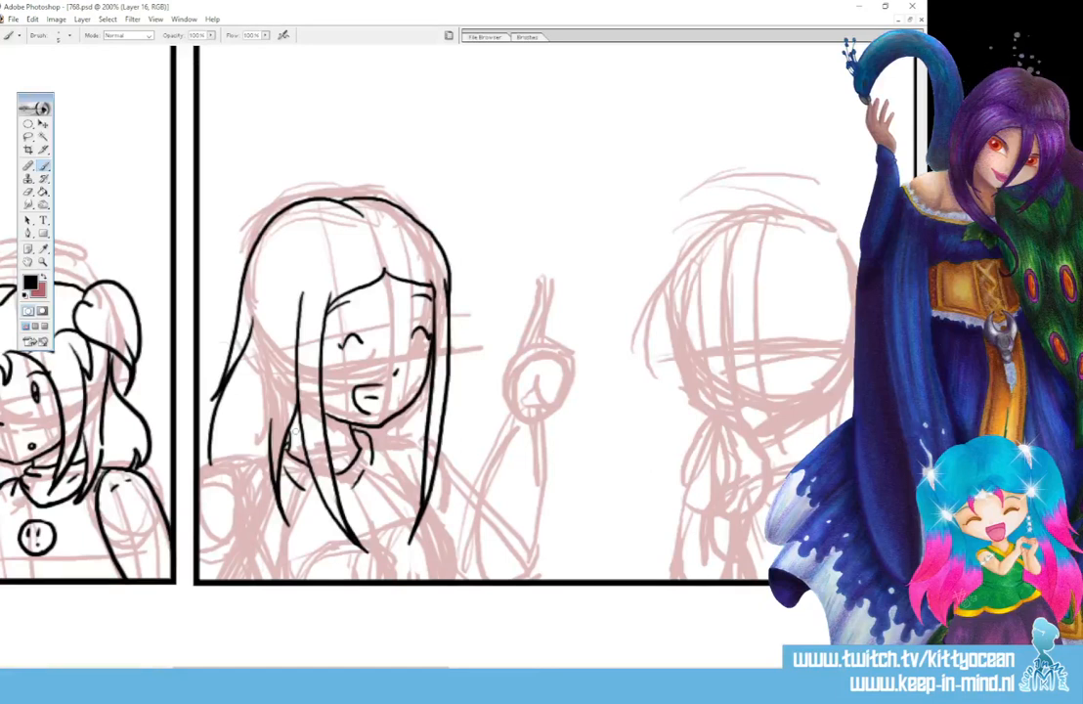
mouse_move(236, 460)
left_mouse_down()
mouse_move(200, 478)
mouse_move(273, 579)
left_mouse_up()
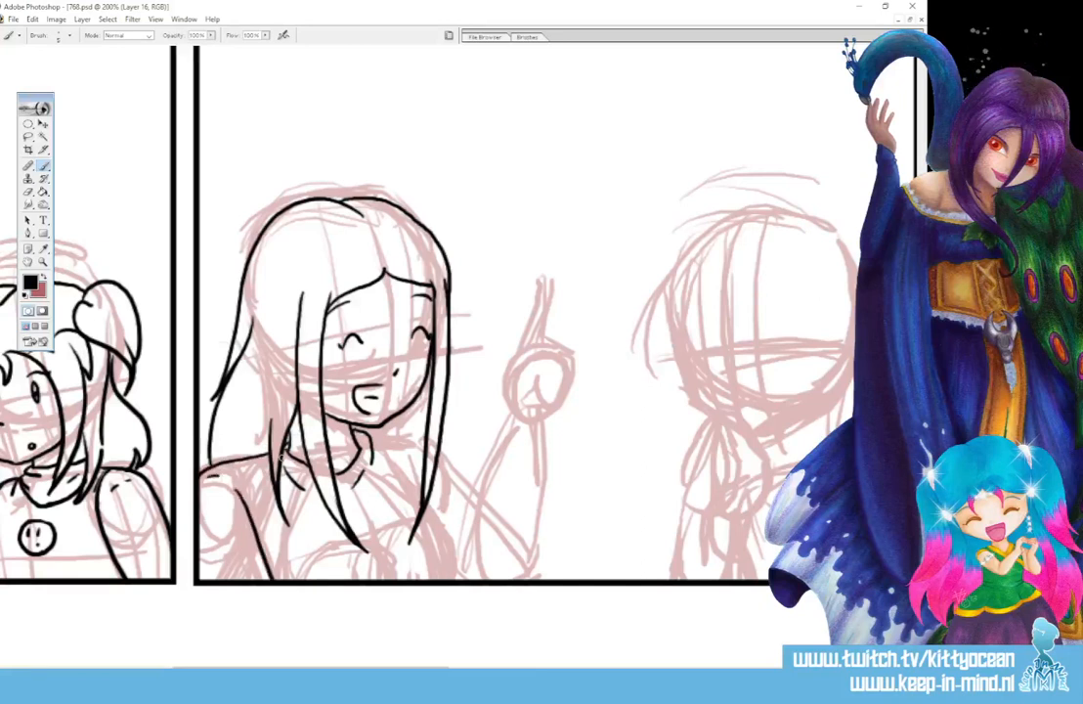
left_click_drag(254, 468, 267, 485)
left_click_drag(377, 439, 418, 502)
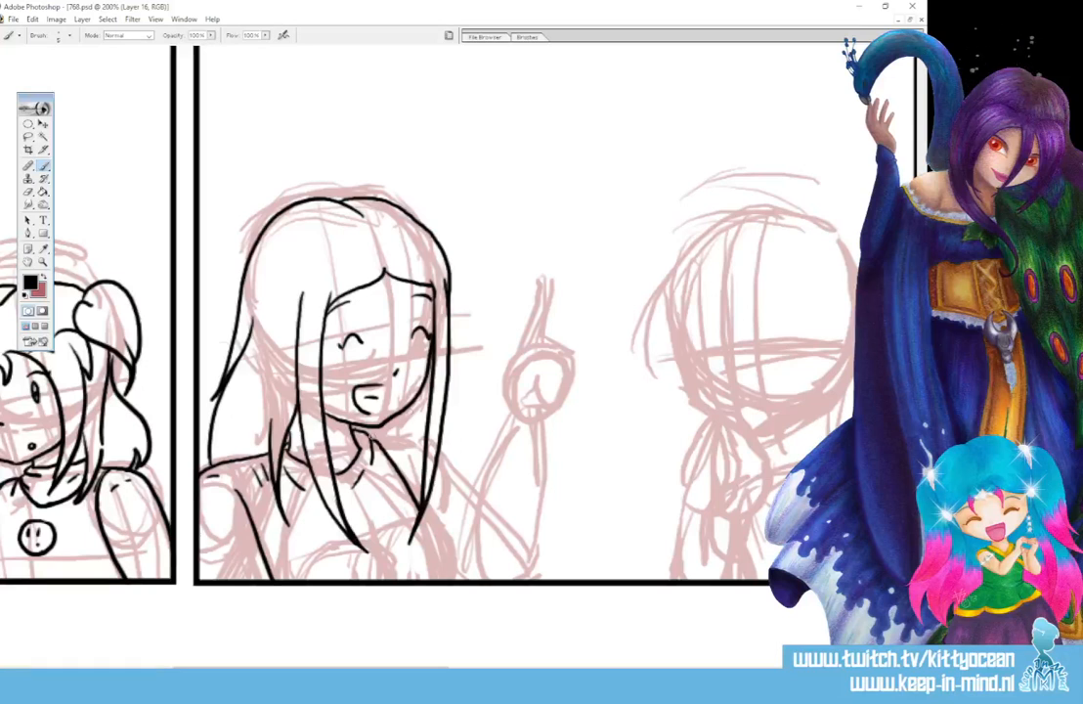
mouse_move(373, 440)
left_mouse_down()
mouse_move(426, 443)
mouse_move(404, 445)
mouse_move(414, 442)
left_mouse_up()
left_click_drag(423, 505, 451, 573)
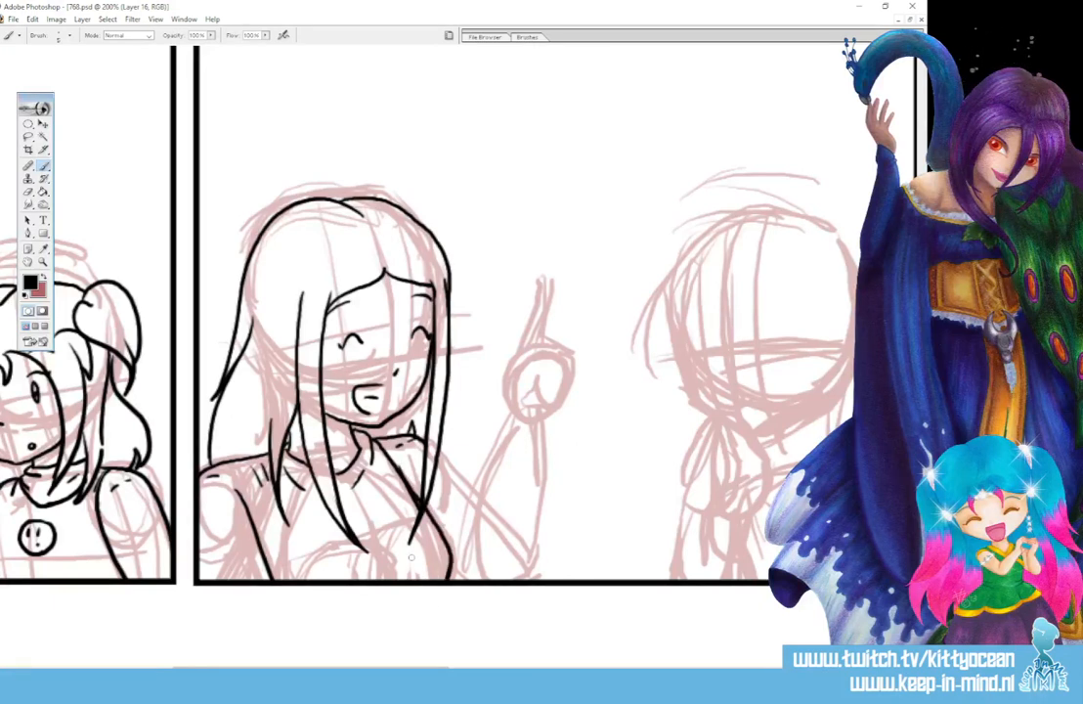
- Ink the second panel's left figure's raised forearm with its cuff, the chest folds, and the hand with its index finger pointing up
mouse_move(504, 416)
left_mouse_down()
mouse_move(554, 430)
mouse_move(500, 438)
mouse_move(472, 557)
left_mouse_up()
left_click_drag(550, 435, 538, 575)
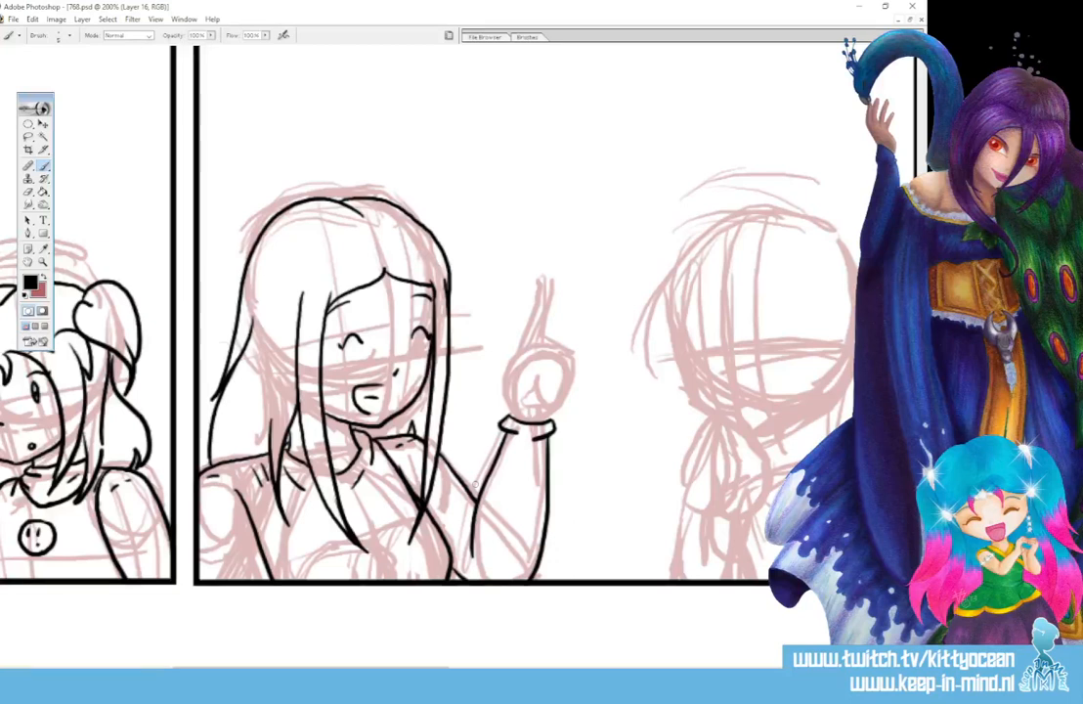
mouse_move(355, 569)
left_mouse_down()
mouse_move(393, 520)
mouse_move(397, 534)
left_mouse_up()
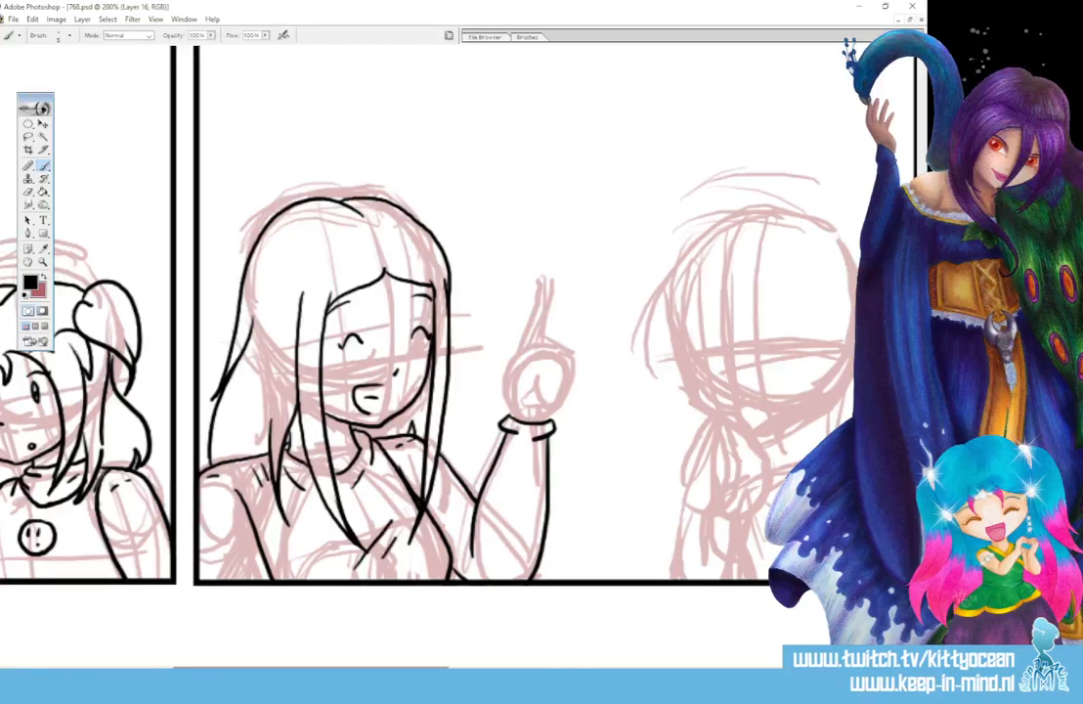
left_click_drag(311, 669, 349, 669)
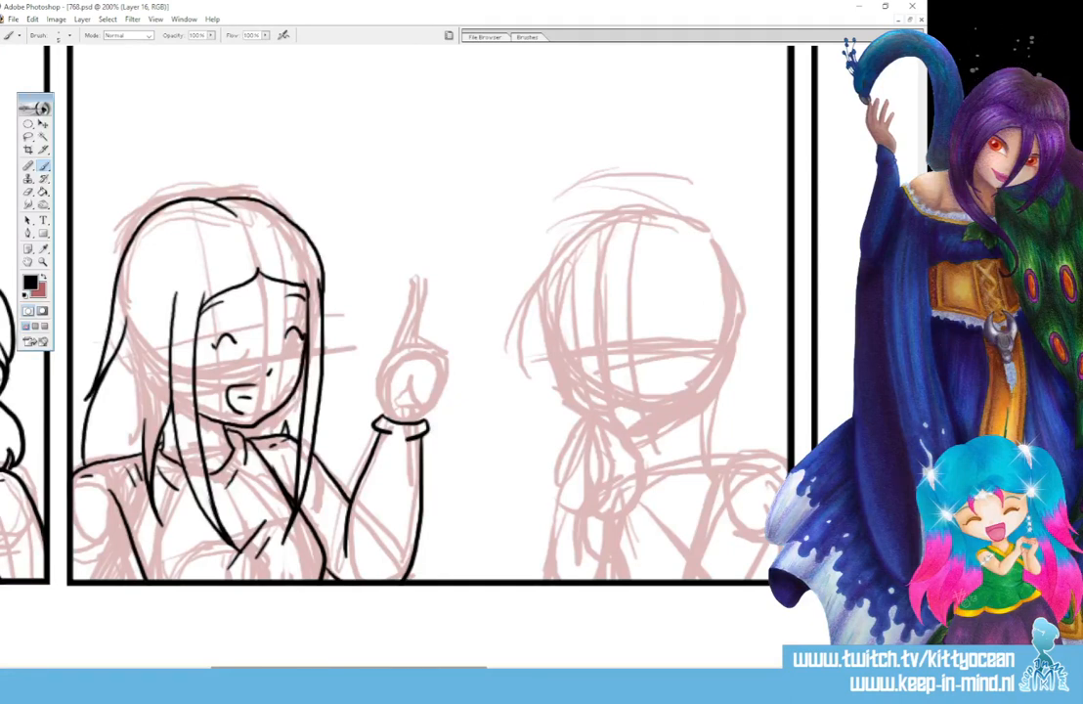
mouse_move(381, 416)
left_mouse_down()
mouse_move(384, 382)
mouse_move(415, 370)
mouse_move(404, 391)
mouse_move(393, 370)
mouse_move(416, 312)
mouse_move(419, 393)
mouse_move(441, 378)
mouse_move(428, 402)
left_mouse_up()
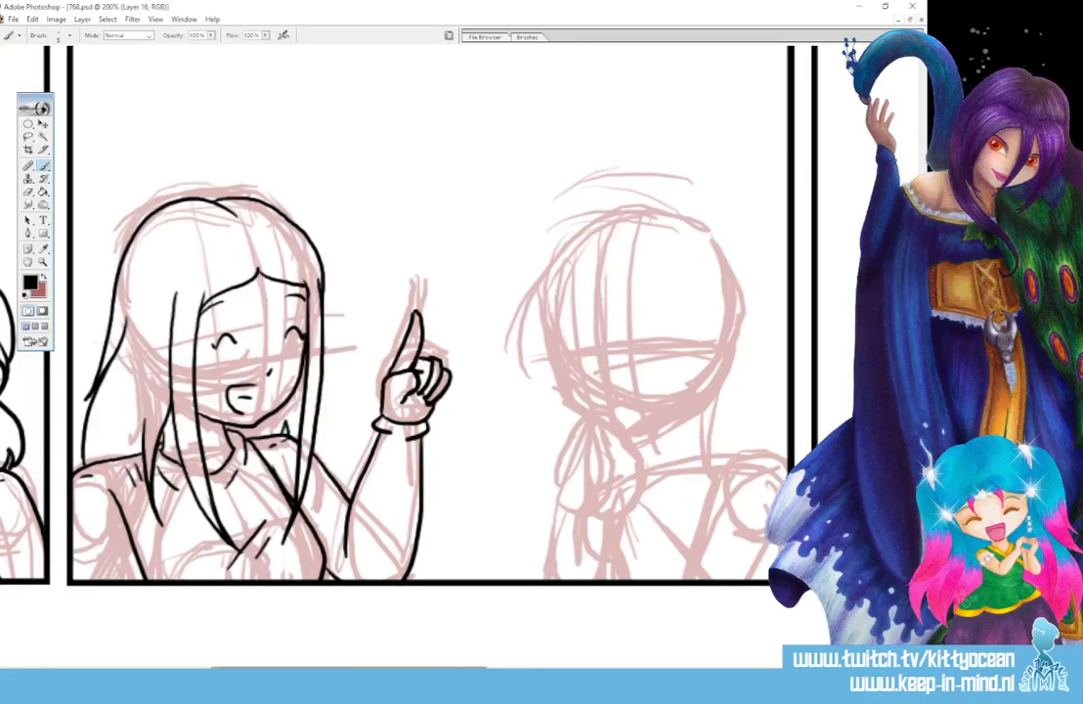
- Ink the second panel's right figure's face with oval eyes, raised eyebrows, lashes, a small nose and an open smiling mouth
left_click_drag(454, 667, 533, 667)
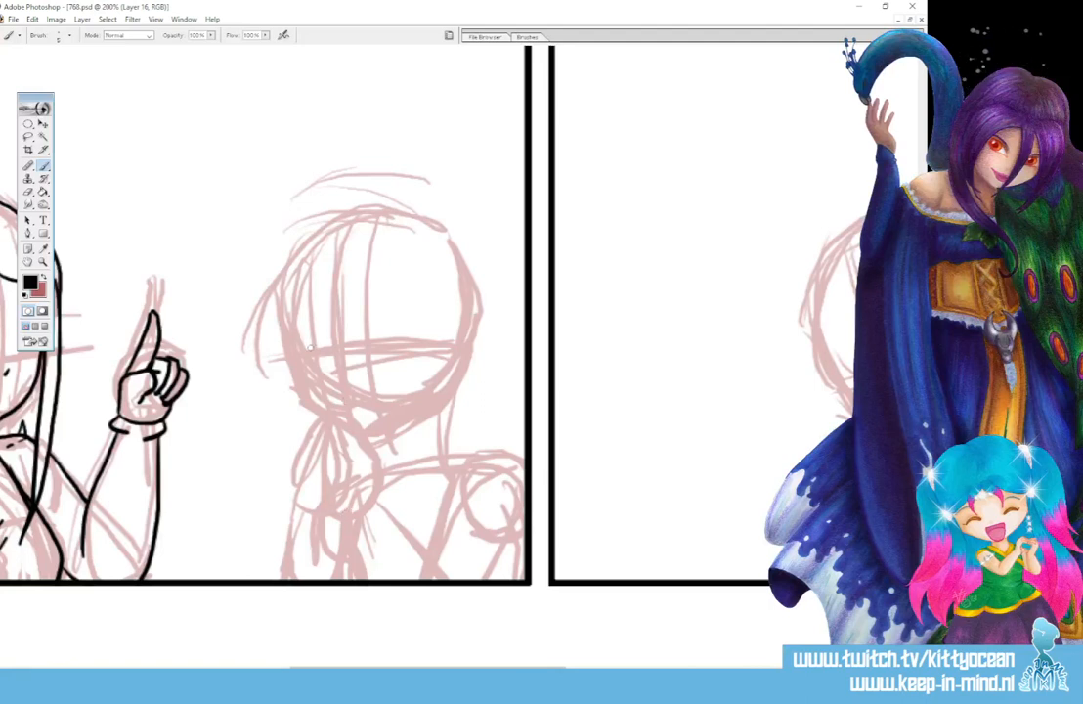
mouse_move(313, 341)
left_mouse_down()
mouse_move(314, 359)
mouse_move(312, 341)
mouse_move(369, 356)
mouse_move(367, 337)
mouse_move(388, 328)
left_mouse_up()
left_click_drag(301, 334, 313, 333)
left_click_drag(363, 305, 393, 308)
left_click_drag(293, 316, 318, 312)
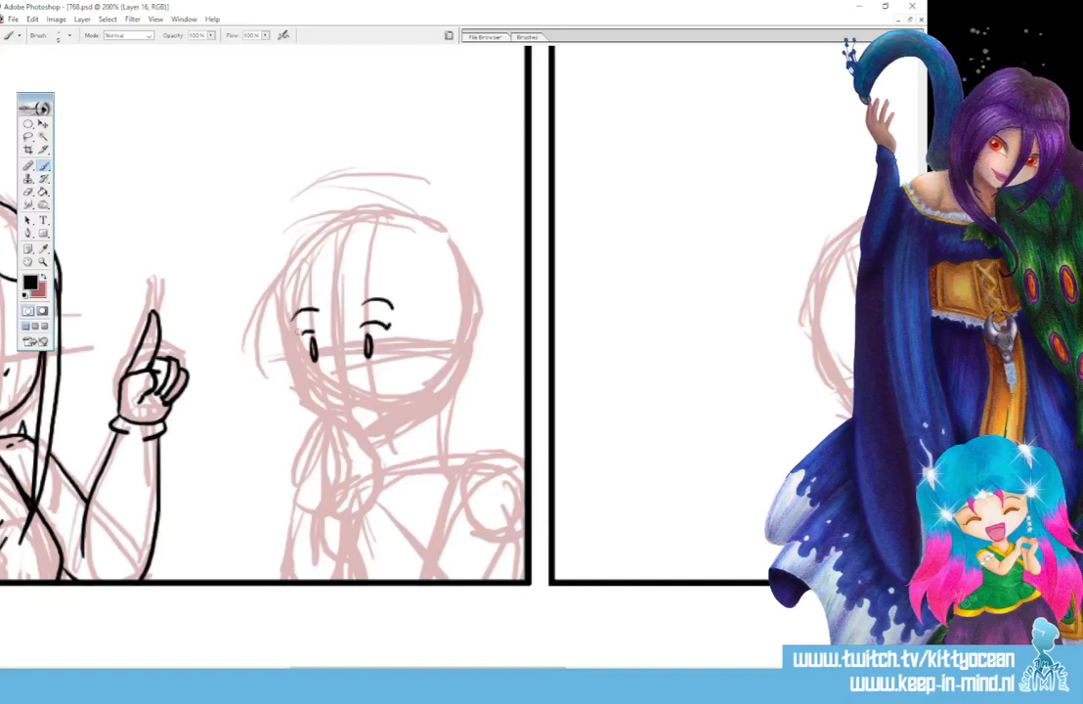
left_click(338, 374)
left_click_drag(356, 385, 370, 408)
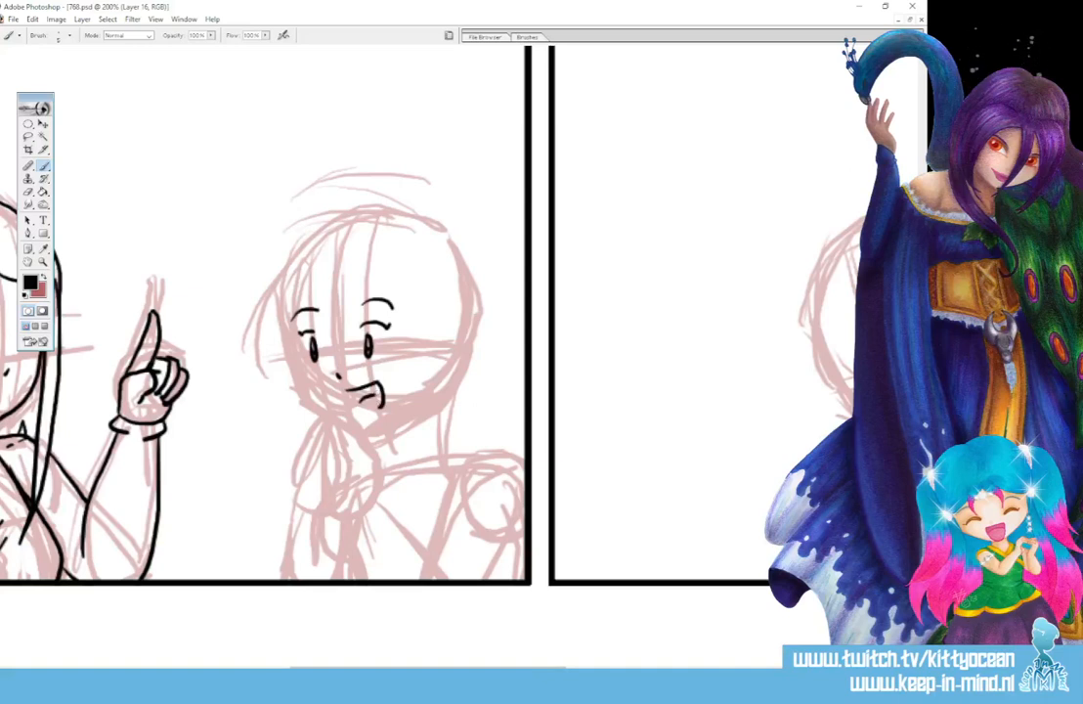
- Ink the right figure's short forehead fringe, the long pointed strands framing the face, and the curled tuft beside them
mouse_move(332, 294)
left_mouse_down()
mouse_move(338, 333)
mouse_move(348, 331)
mouse_move(355, 293)
mouse_move(304, 423)
left_mouse_up()
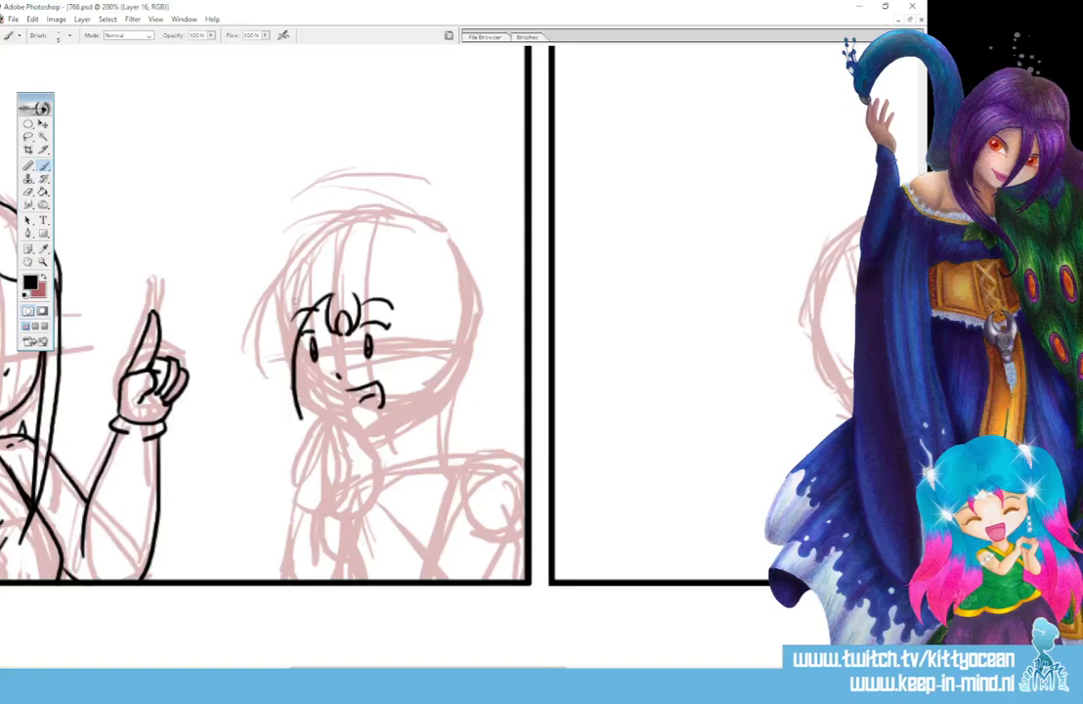
mouse_move(287, 292)
left_mouse_down()
mouse_move(280, 393)
mouse_move(306, 434)
left_mouse_up()
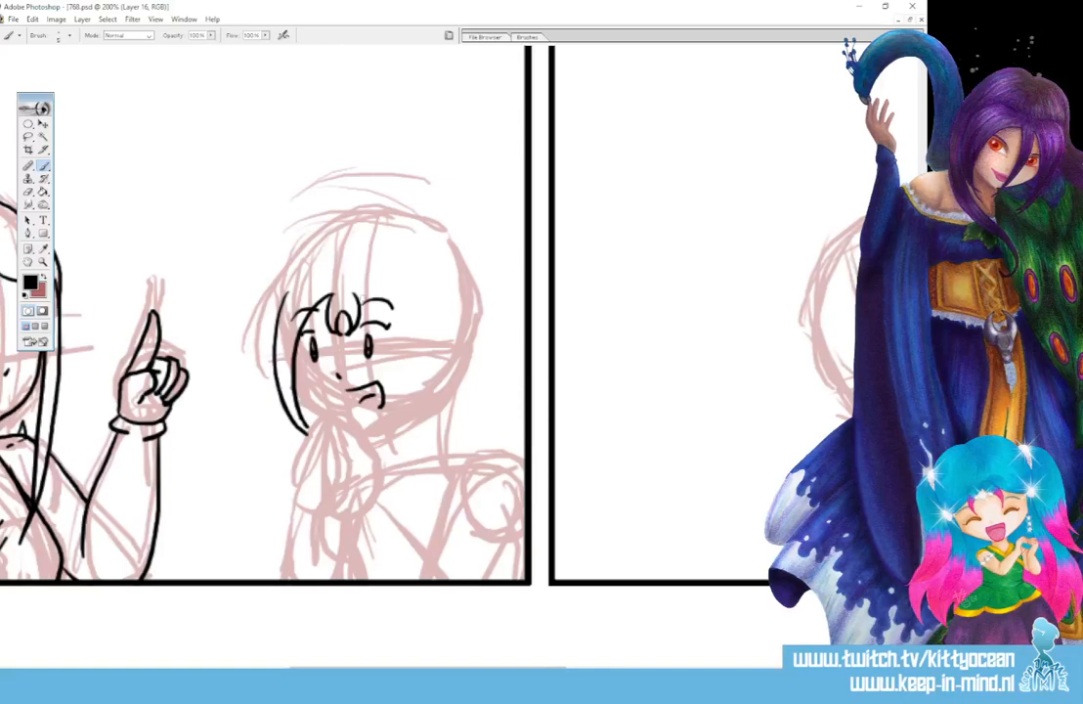
mouse_move(362, 299)
left_mouse_down()
mouse_move(388, 319)
mouse_move(392, 436)
left_mouse_up()
mouse_move(408, 295)
left_mouse_down()
mouse_move(417, 343)
mouse_move(390, 444)
left_mouse_up()
left_click_drag(389, 285, 432, 321)
left_click_drag(432, 320, 416, 310)
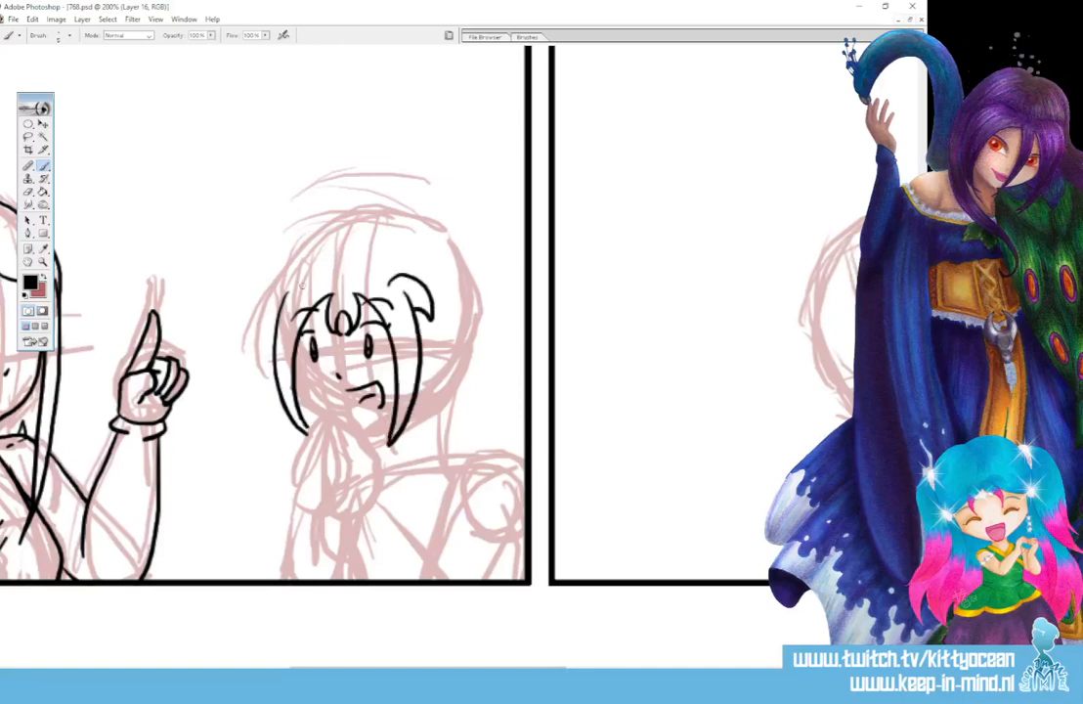
- Ink the right figure's remaining side tuft, both hair buns, the loose hair hanging behind the neck, and the crown of the head
left_click_drag(298, 278, 266, 325)
mouse_move(445, 252)
left_mouse_down()
mouse_move(434, 289)
mouse_move(491, 290)
mouse_move(474, 327)
left_mouse_up()
mouse_move(436, 291)
left_mouse_down()
mouse_move(479, 337)
mouse_move(466, 424)
left_mouse_up()
left_click_drag(476, 335, 499, 456)
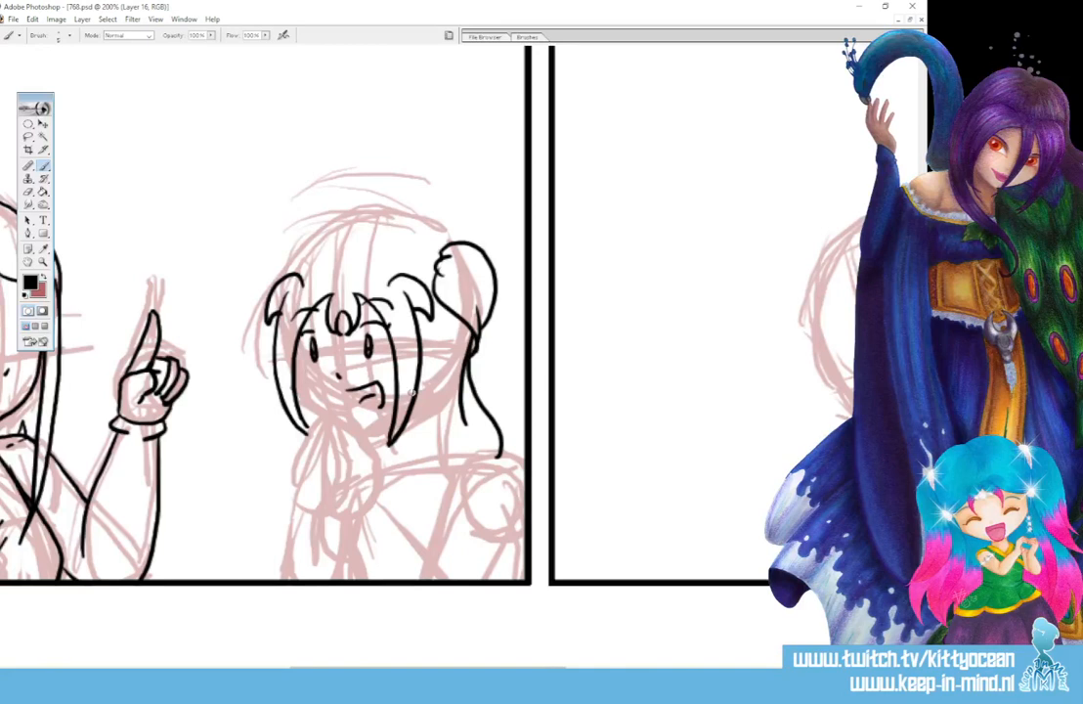
left_click_drag(413, 404, 466, 465)
left_click_drag(443, 421, 473, 469)
left_click_drag(342, 252, 444, 243)
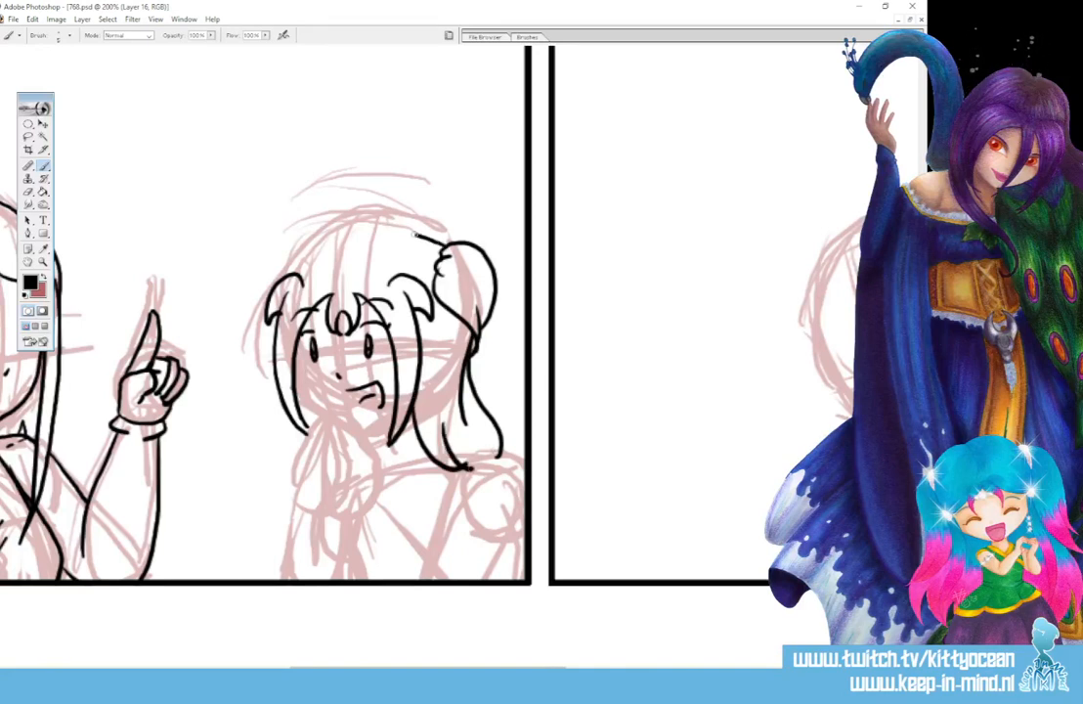
mouse_move(364, 235)
left_mouse_down()
mouse_move(327, 238)
mouse_move(291, 277)
mouse_move(316, 242)
mouse_move(264, 283)
left_mouse_up()
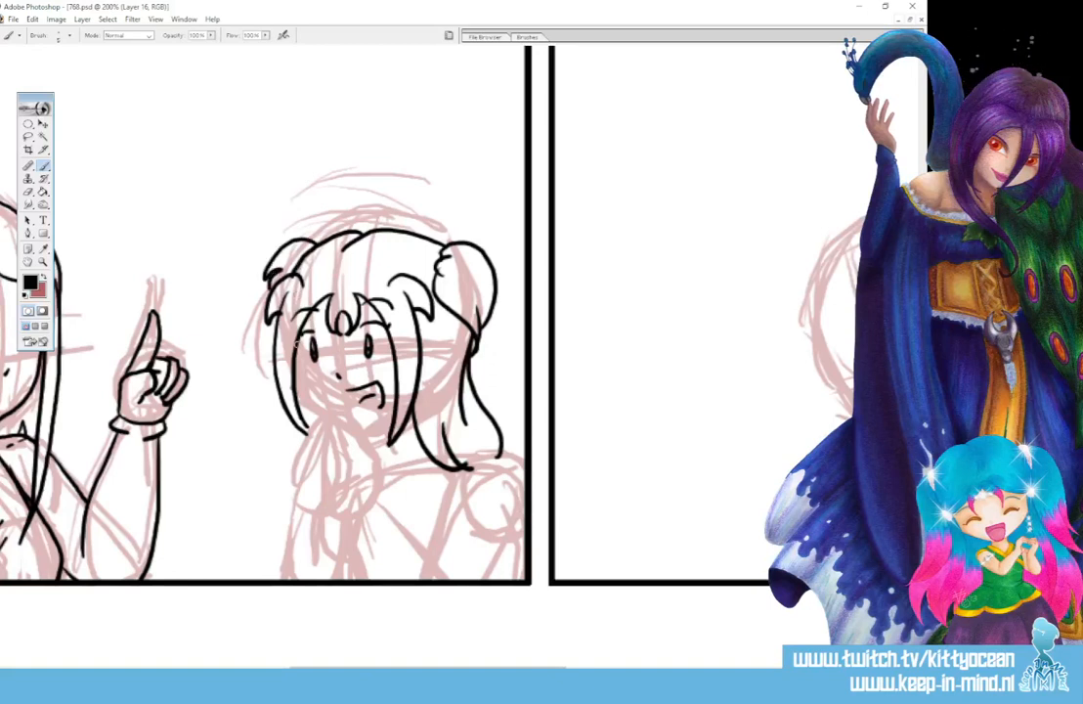
- Ink the right figure's cheek, neck and collar, redrawing the collar's lower edge
mouse_move(296, 343)
left_mouse_down()
mouse_move(306, 393)
mouse_move(322, 410)
left_mouse_up()
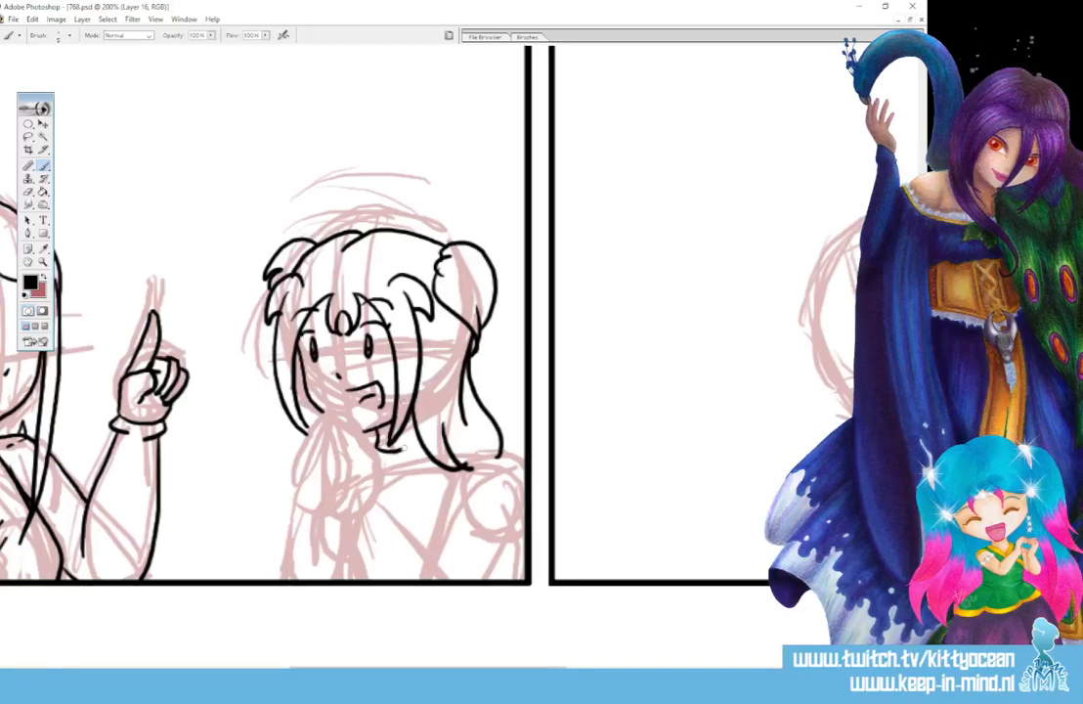
left_click_drag(387, 489, 434, 462)
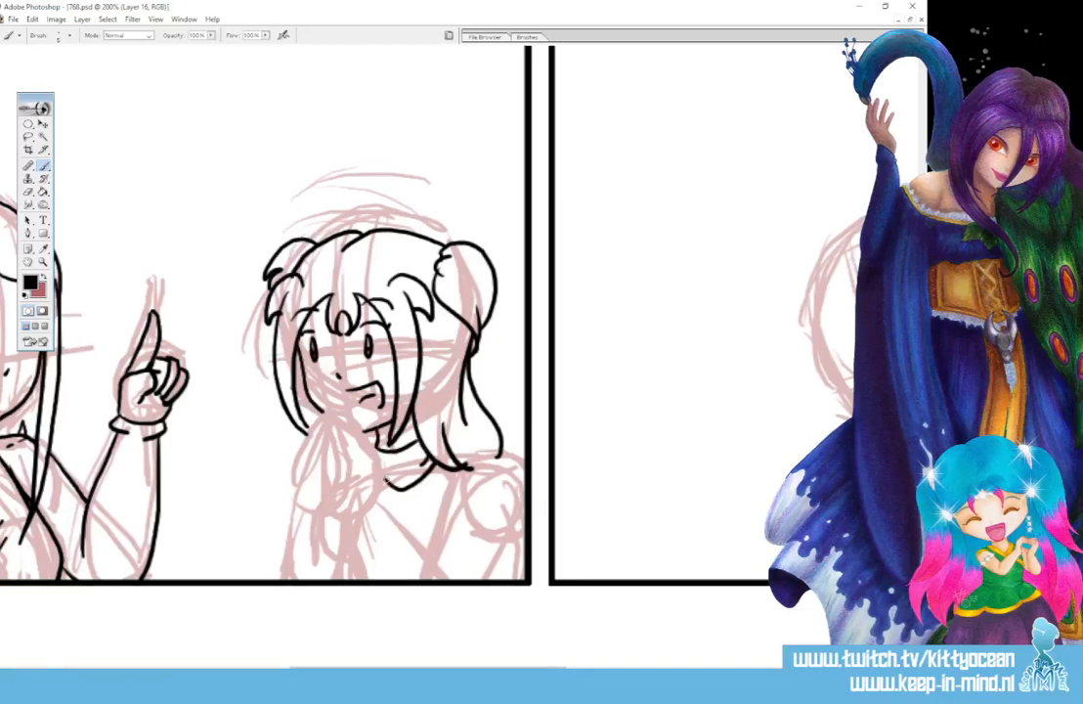
left_click_drag(382, 491, 420, 475)
key("ctrl+z")
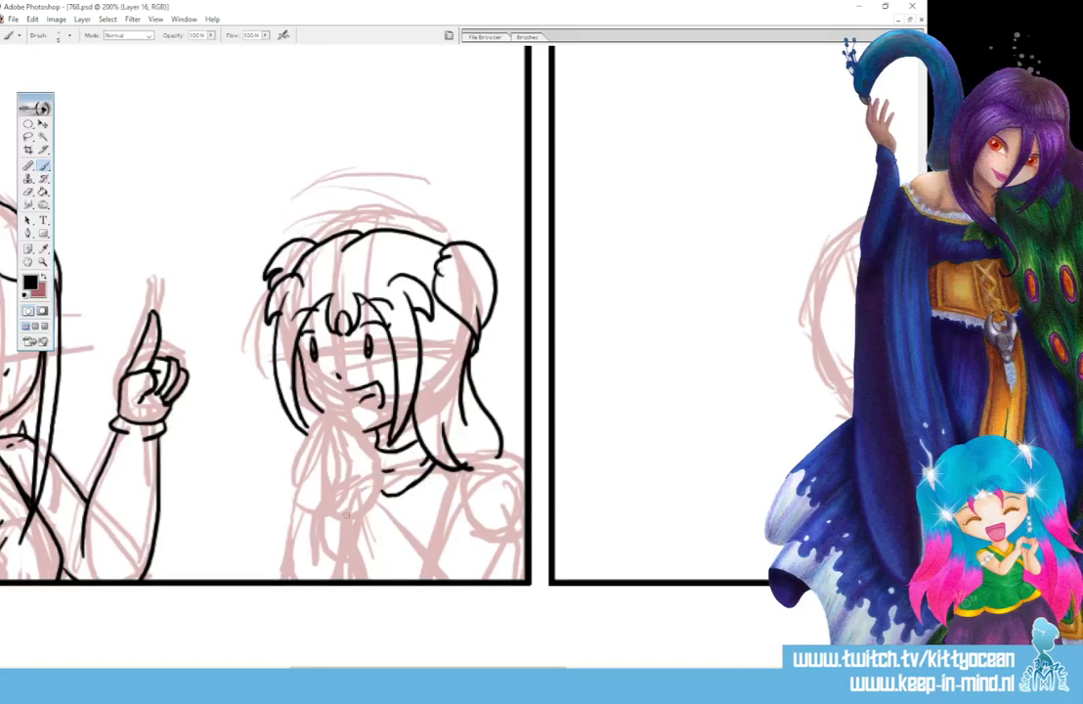
- Ink the right figure's hand raised beside the chin, its cuff, and the forearm running down to the panel border
mouse_move(345, 516)
left_mouse_down()
mouse_move(329, 424)
mouse_move(350, 456)
left_mouse_up()
mouse_move(339, 412)
left_mouse_down()
mouse_move(361, 455)
mouse_move(376, 457)
mouse_move(379, 509)
mouse_move(349, 536)
mouse_move(381, 505)
mouse_move(367, 581)
left_mouse_up()
left_click_drag(389, 517, 446, 584)
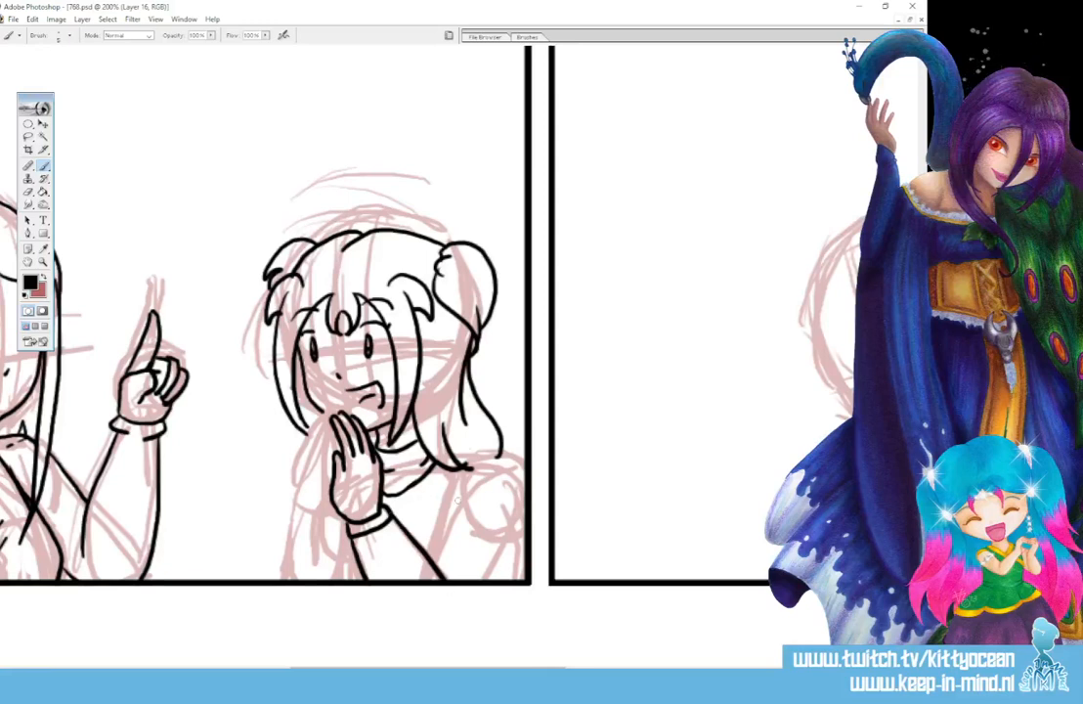
- Ink the right figure's shoulder and upper arm, tidying the shoulder line where the hanging hair overlaps it
mouse_move(455, 453)
left_mouse_down()
mouse_move(511, 456)
mouse_move(526, 492)
left_mouse_up()
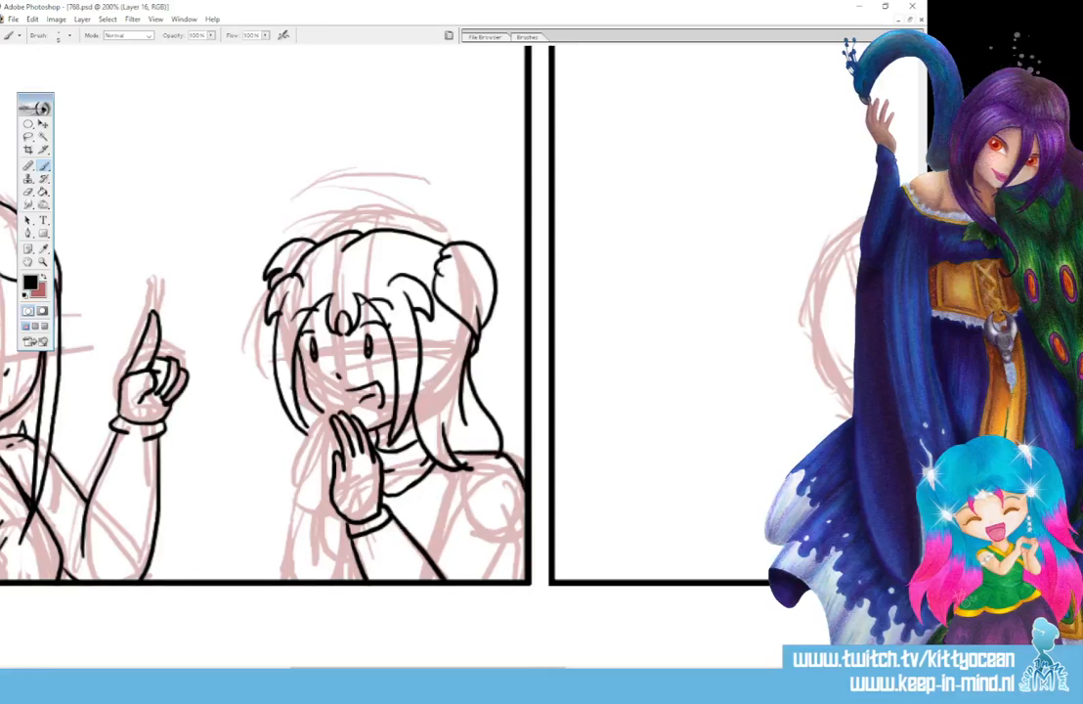
mouse_move(477, 463)
left_mouse_down()
mouse_move(431, 555)
mouse_move(496, 464)
mouse_move(512, 475)
left_mouse_up()
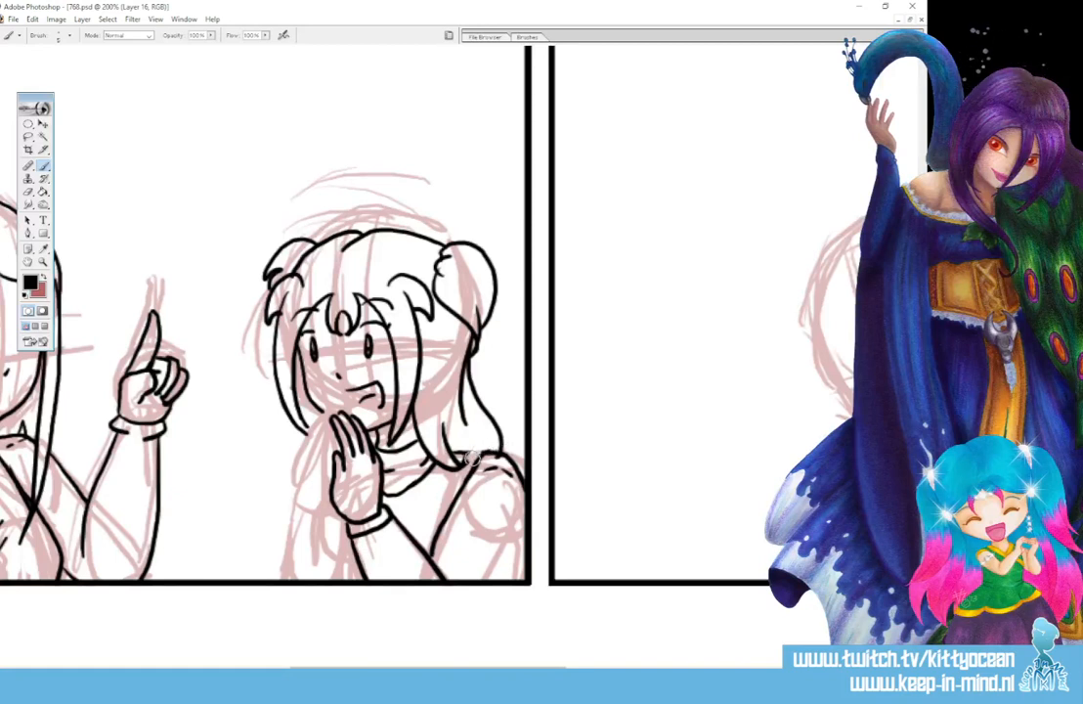
left_click_drag(483, 431, 488, 455)
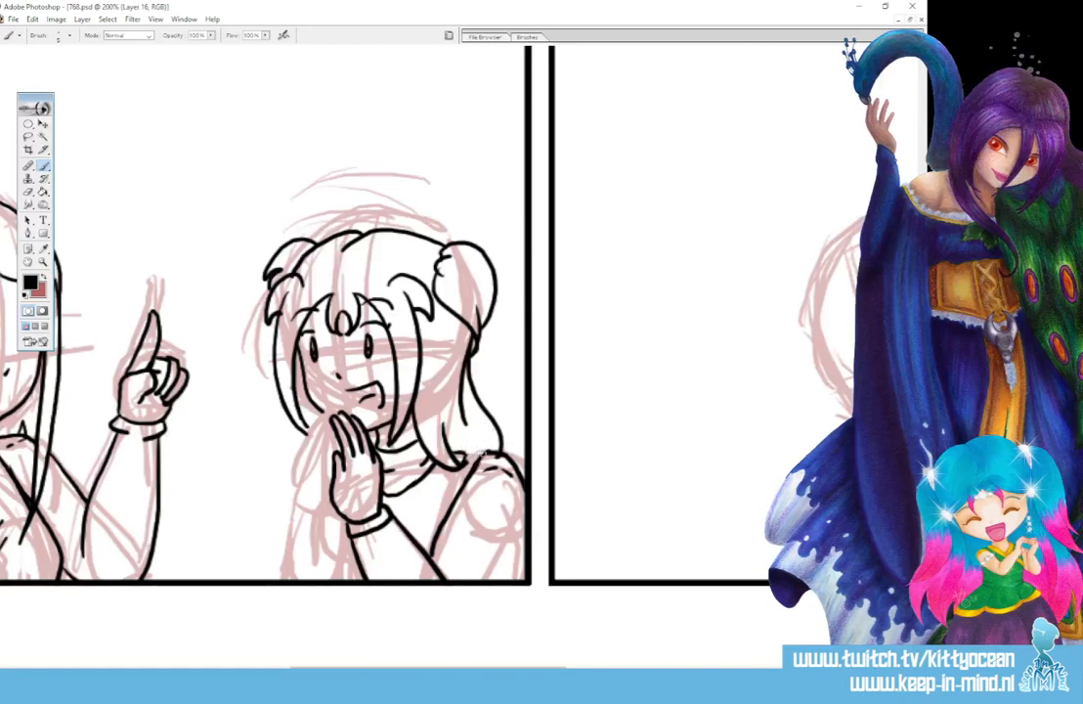
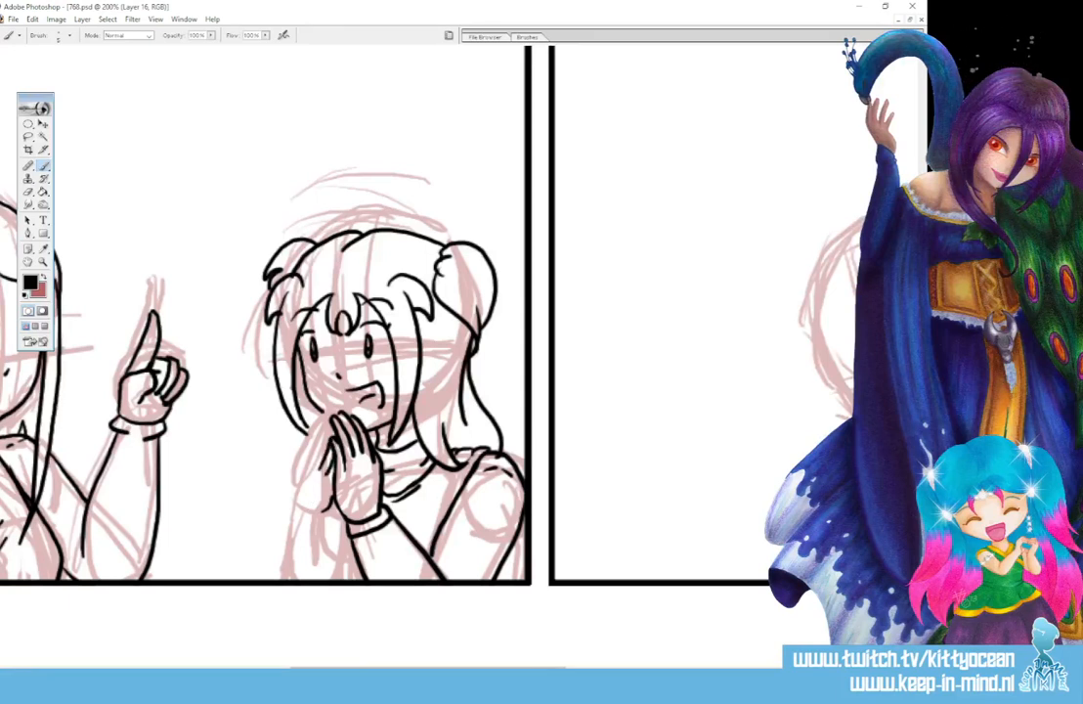
- Ink the right figure's second hand, pressed palm to palm against the first beneath the chin, redrawing its outer edge
left_click_drag(299, 504, 326, 431)
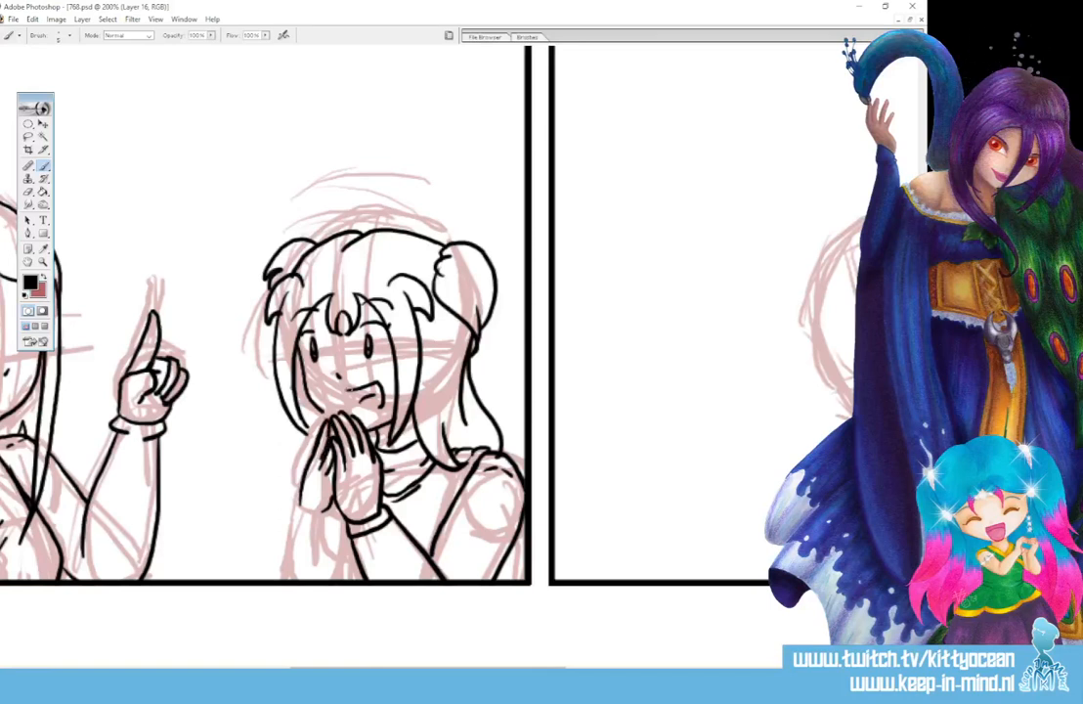
mouse_move(321, 428)
left_mouse_down()
mouse_move(305, 479)
mouse_move(317, 454)
mouse_move(326, 475)
left_mouse_up()
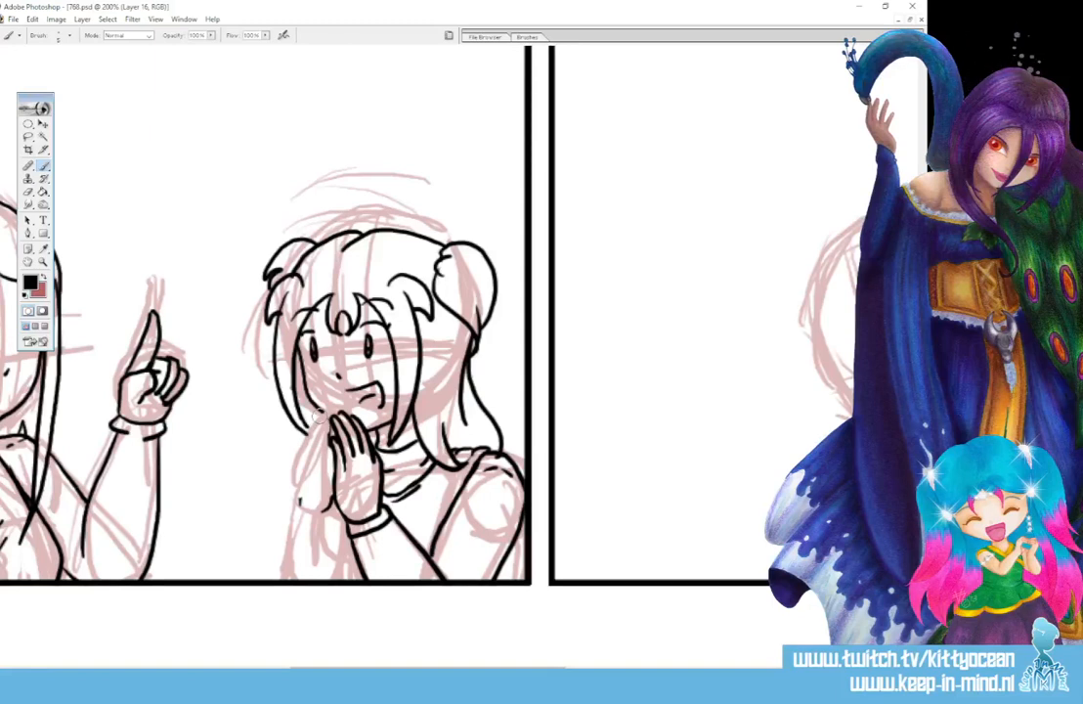
mouse_move(301, 504)
left_mouse_down()
mouse_move(331, 411)
mouse_move(317, 478)
left_mouse_up()
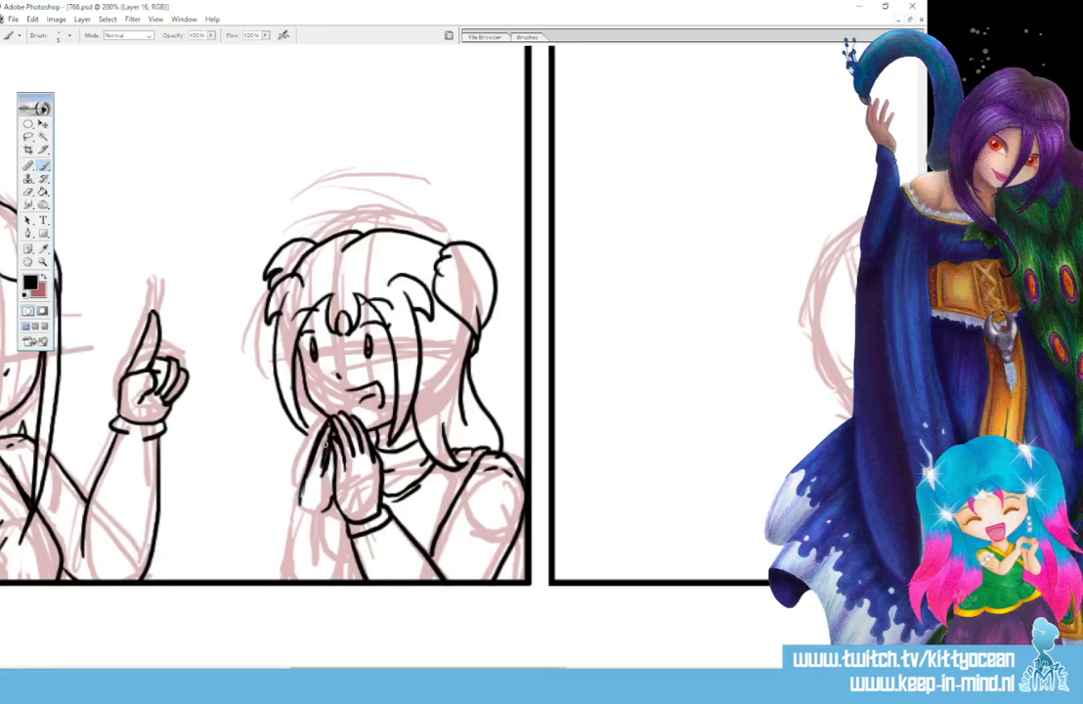
- Ink the cuff below the second hand and the forearm running down to the panel border, redrawing the forearm's outer line
mouse_move(297, 502)
left_mouse_down()
mouse_move(327, 523)
mouse_move(331, 504)
mouse_move(344, 580)
mouse_move(292, 583)
left_mouse_up()
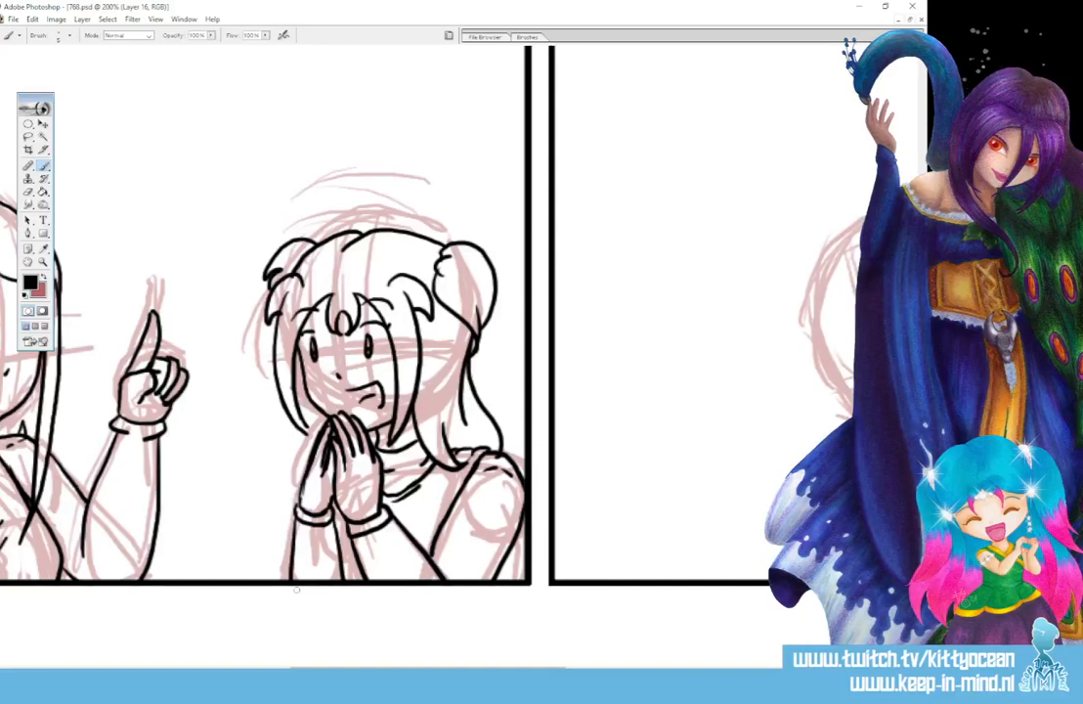
key("ctrl+alt+z")
key("ctrl+alt+z")
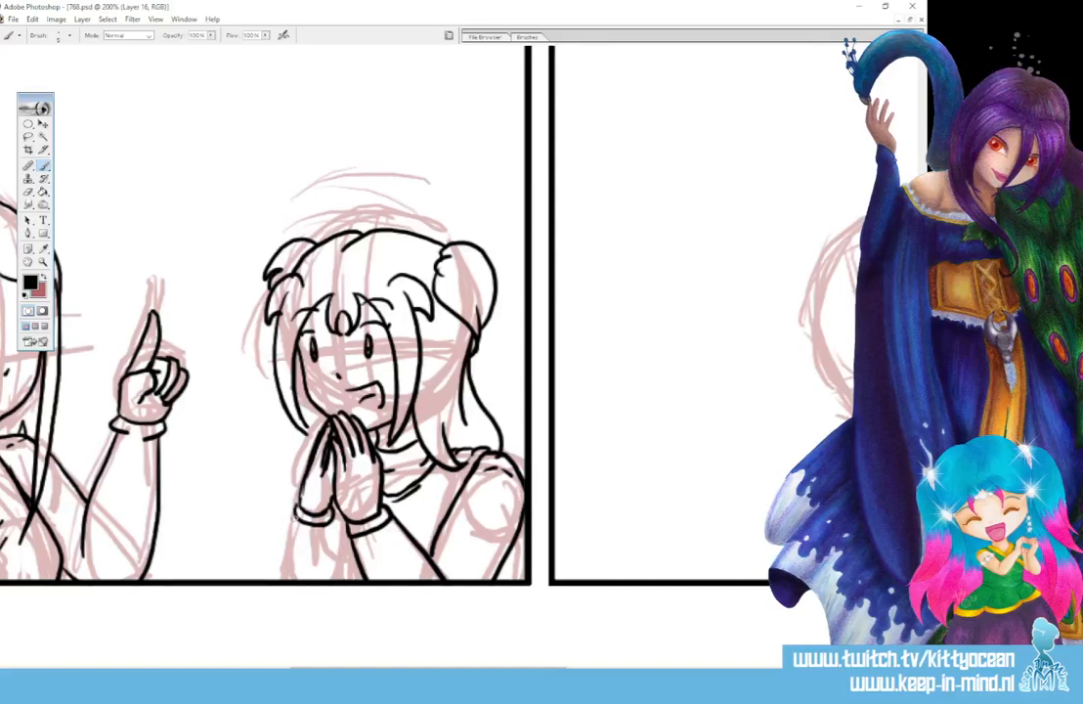
left_click_drag(297, 518, 278, 580)
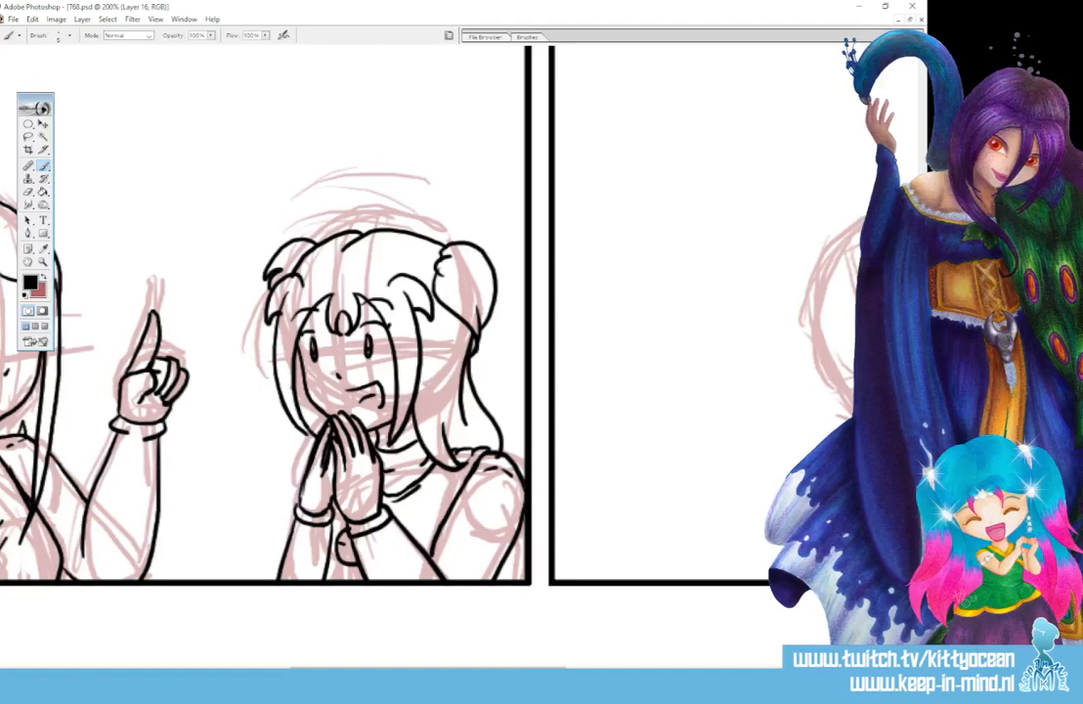
- Ink the hair strand beside the right figure's far cheek and redraw the outer sleeve line slightly wider down to the panel border
left_click_drag(298, 367, 308, 430)
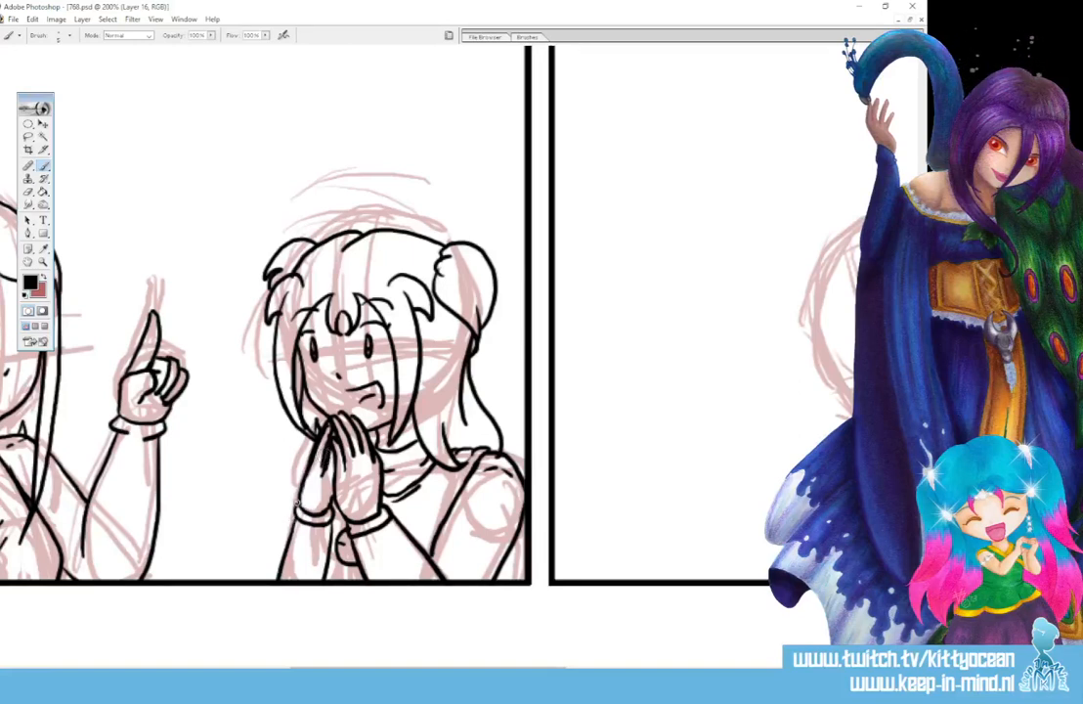
left_click_drag(284, 509, 269, 581)
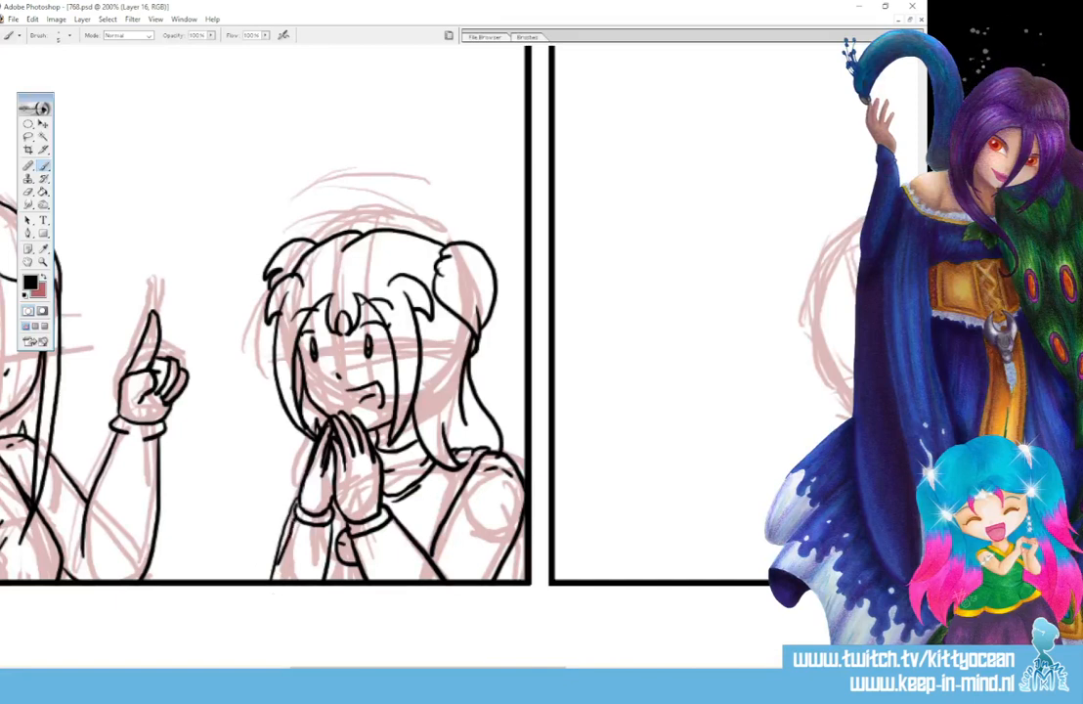
key("ctrl+z")
left_click_drag(296, 509, 272, 577)
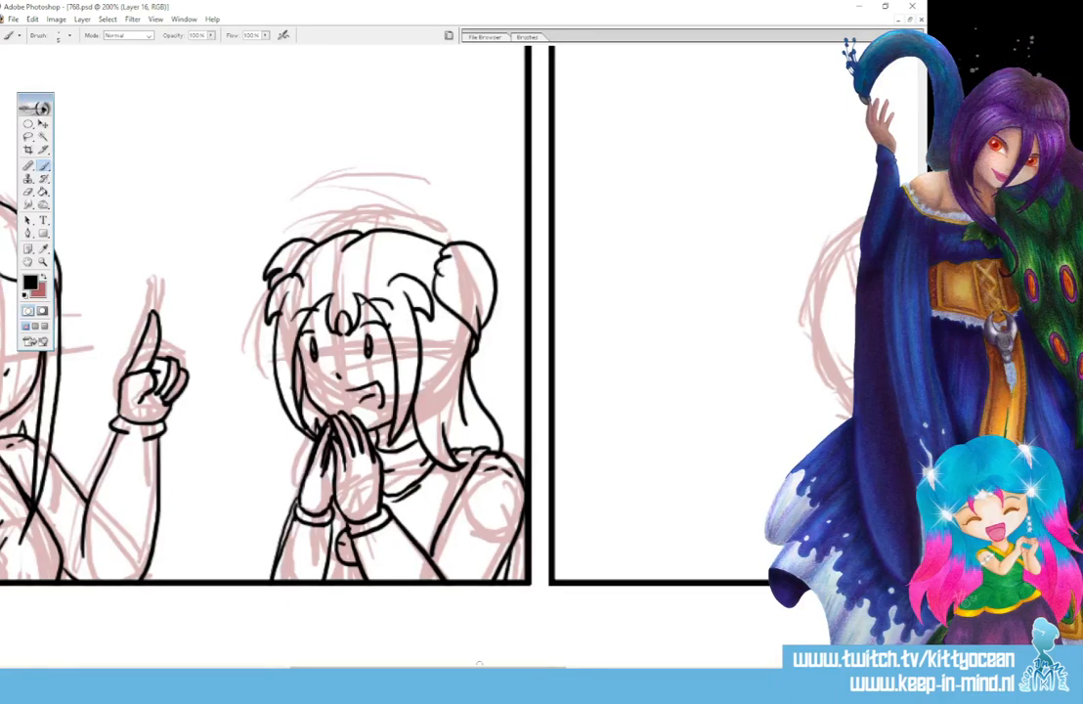
- Ink the face of the figure in the next panel: closed smiling eyes, eyebrows, nose and wide open mouth
scroll(471, 632, "right", 10)
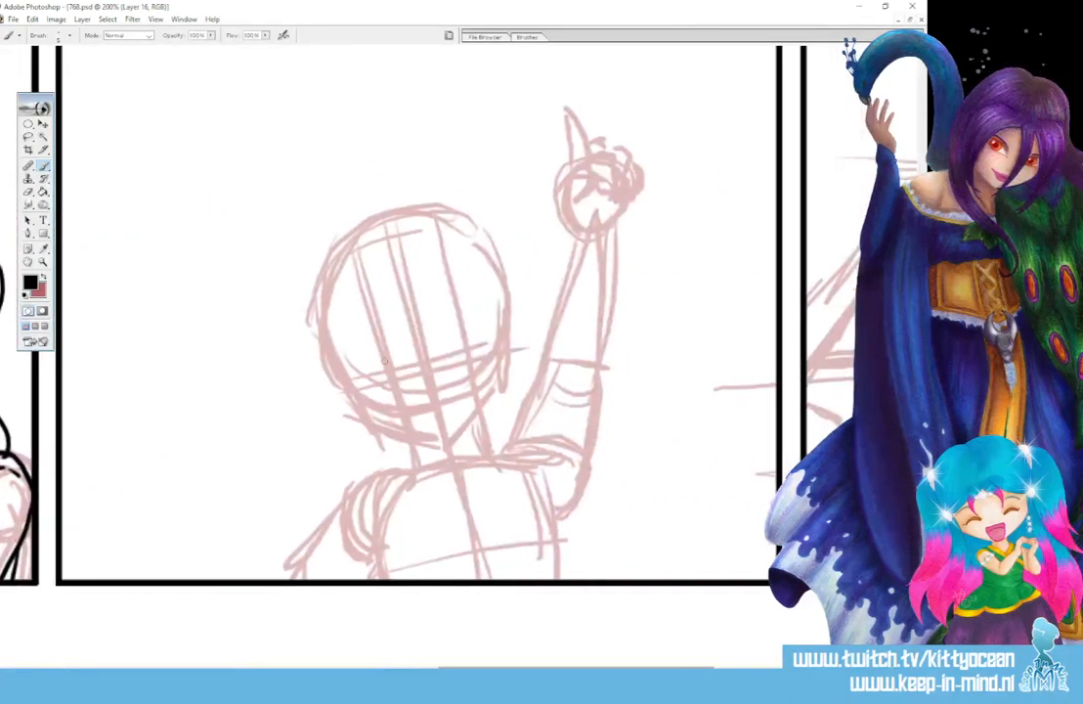
left_click_drag(381, 381, 400, 380)
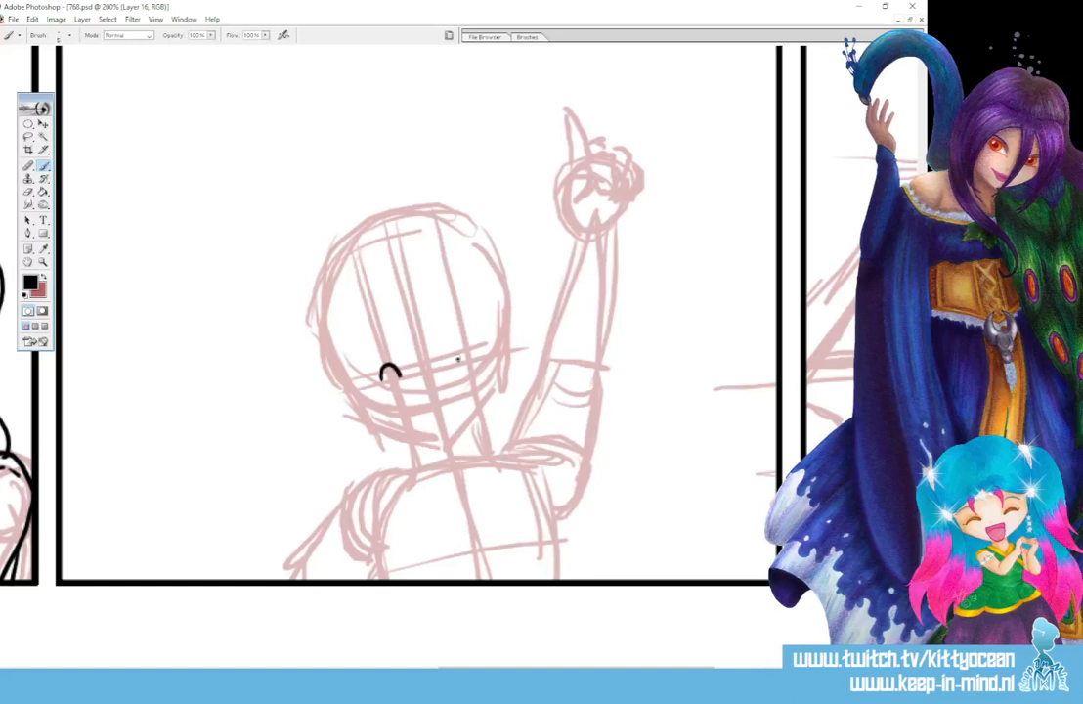
left_click_drag(458, 360, 475, 358)
left_click_drag(370, 354, 389, 348)
left_click_drag(455, 332, 476, 330)
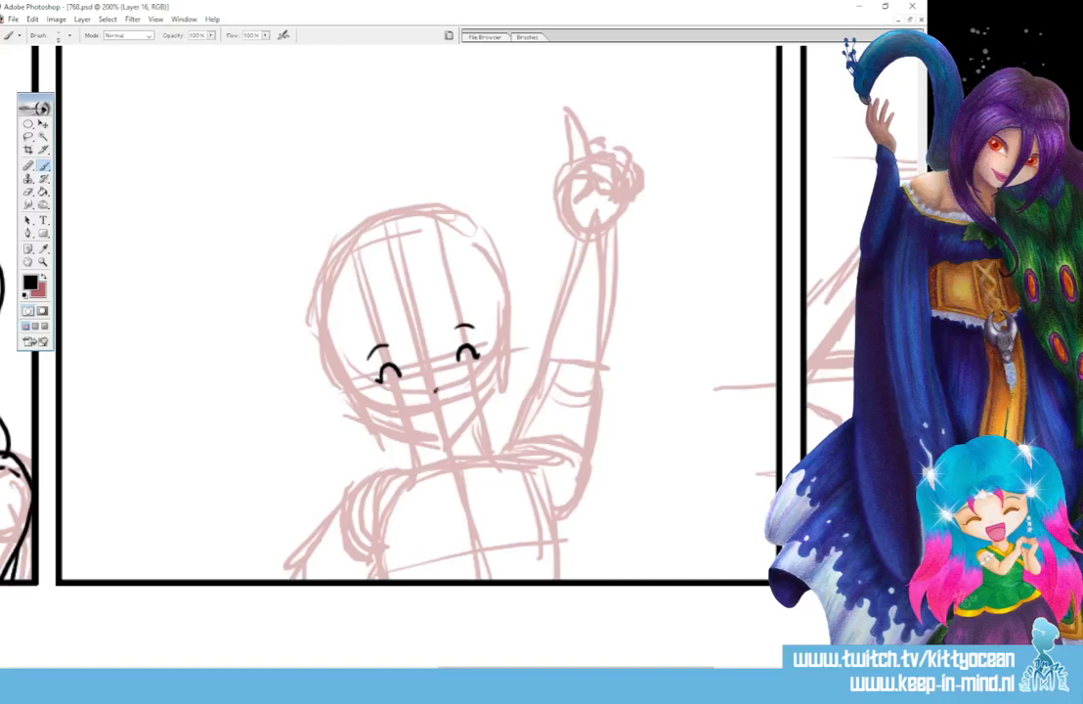
mouse_move(457, 396)
left_mouse_down()
mouse_move(434, 433)
mouse_move(458, 395)
left_mouse_up()
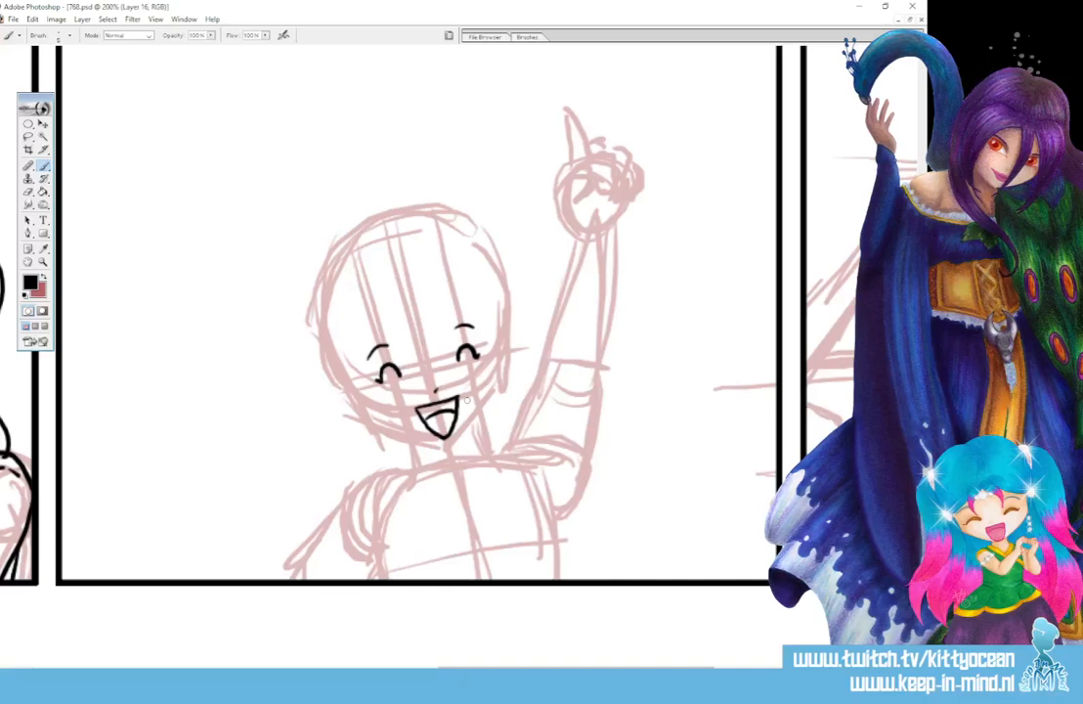
- Ink the cheering figure's curled fringe and the long pointed hair strands framing both sides of the face
mouse_move(403, 310)
left_mouse_down()
mouse_move(400, 336)
mouse_move(435, 344)
mouse_move(439, 322)
mouse_move(395, 420)
left_mouse_up()
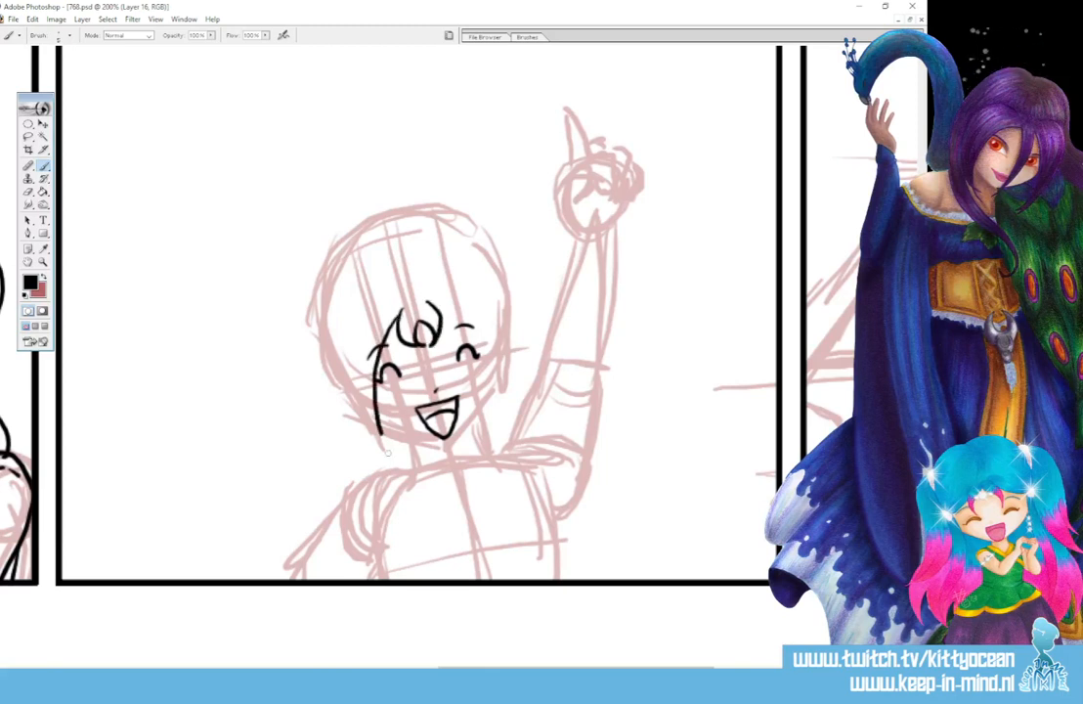
mouse_move(353, 327)
left_mouse_down()
mouse_move(371, 451)
mouse_move(415, 489)
left_mouse_up()
mouse_move(428, 302)
left_mouse_down()
mouse_move(469, 336)
mouse_move(496, 402)
mouse_move(496, 476)
left_mouse_up()
mouse_move(475, 292)
left_mouse_down()
mouse_move(508, 375)
mouse_move(490, 483)
left_mouse_up()
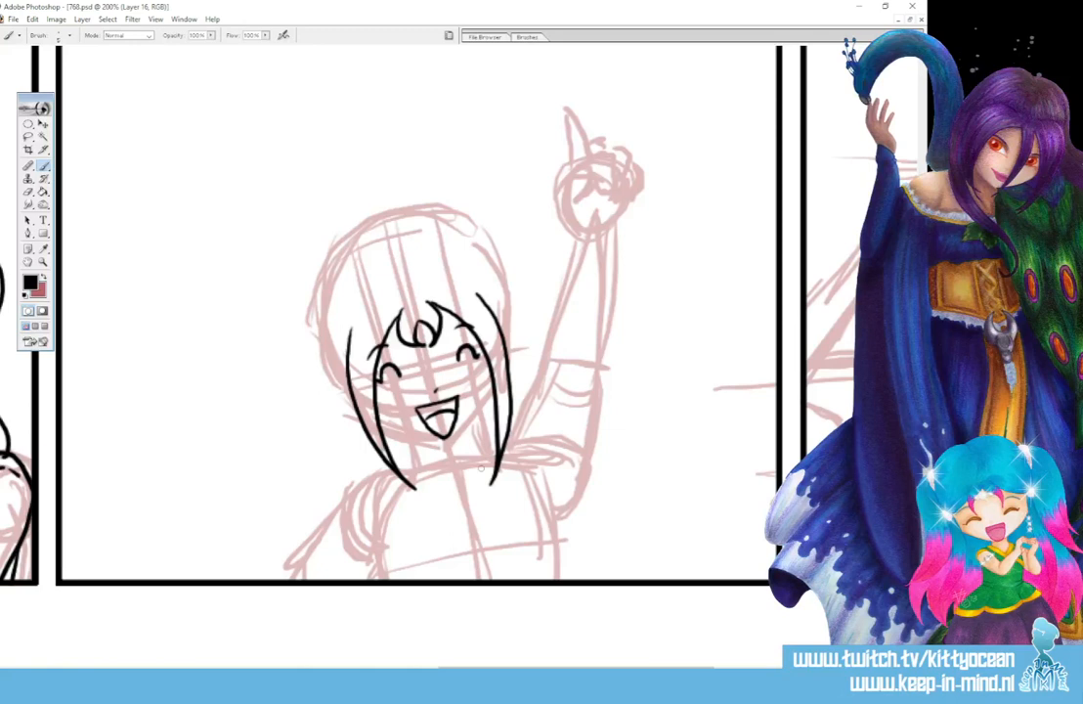
- Ink the short hair tufts on both sides of the cheering figure's head, redrawing the one on the raised-arm side
left_click_drag(349, 318, 346, 362)
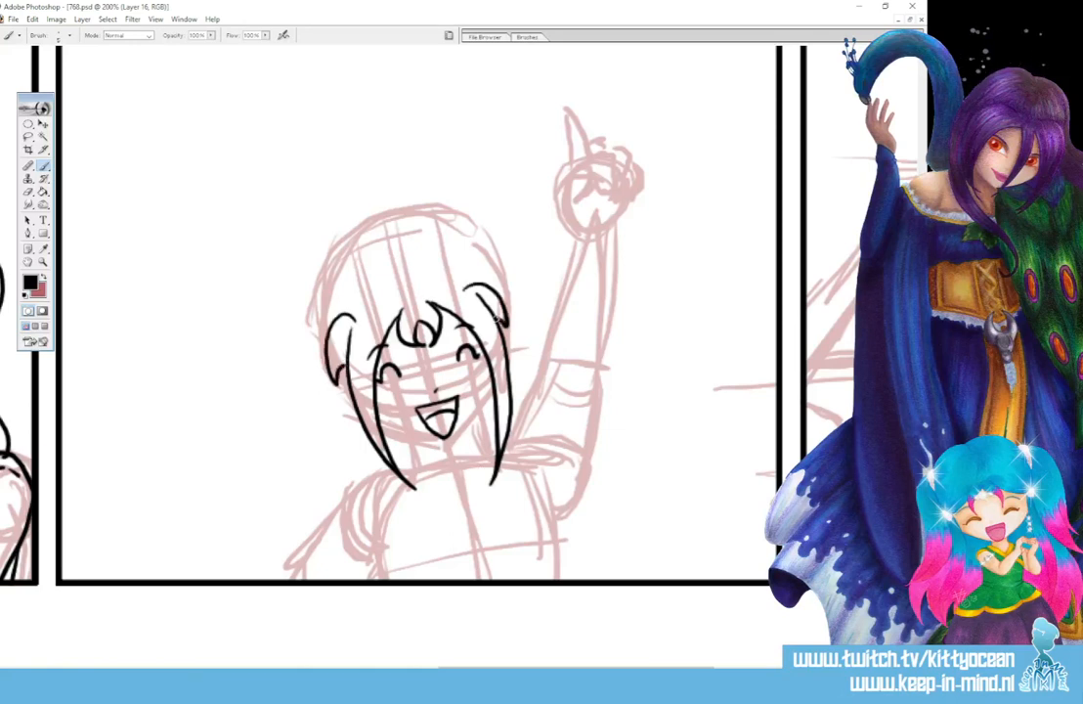
mouse_move(464, 292)
left_mouse_down()
mouse_move(508, 323)
mouse_move(475, 283)
mouse_move(511, 340)
left_mouse_up()
key("ctrl+alt+z")
key("ctrl+alt+z")
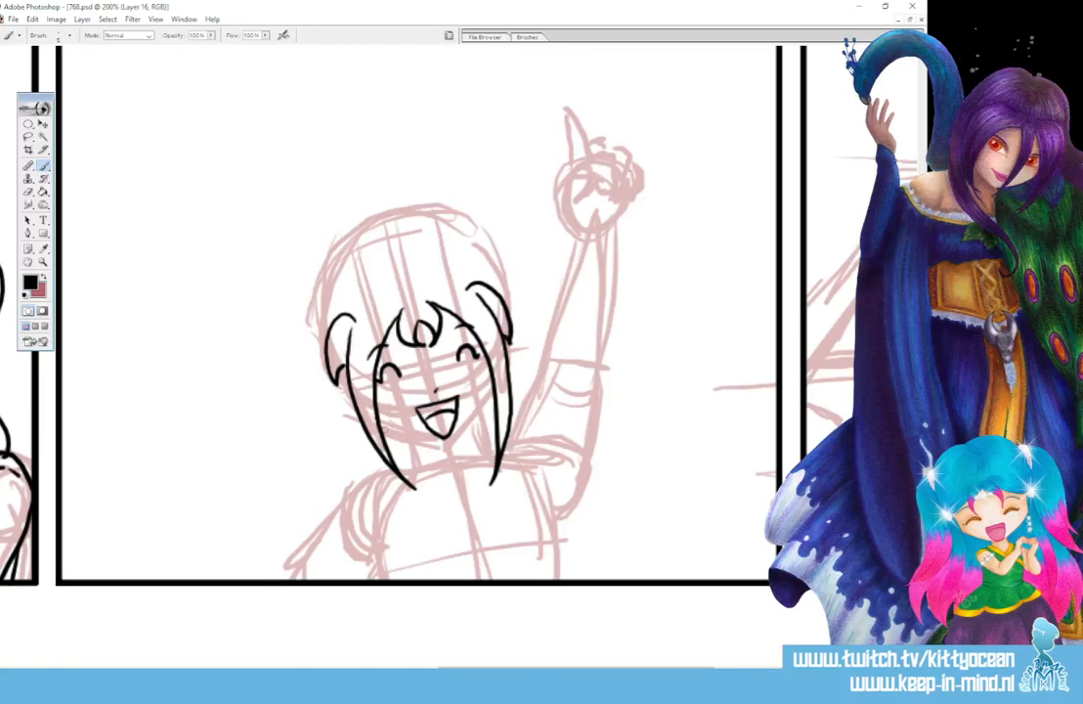
- Ink the cheering figure's jawline, neck and rounded double-edged collar
mouse_move(415, 440)
left_mouse_down()
mouse_move(448, 445)
mouse_move(463, 432)
left_mouse_up()
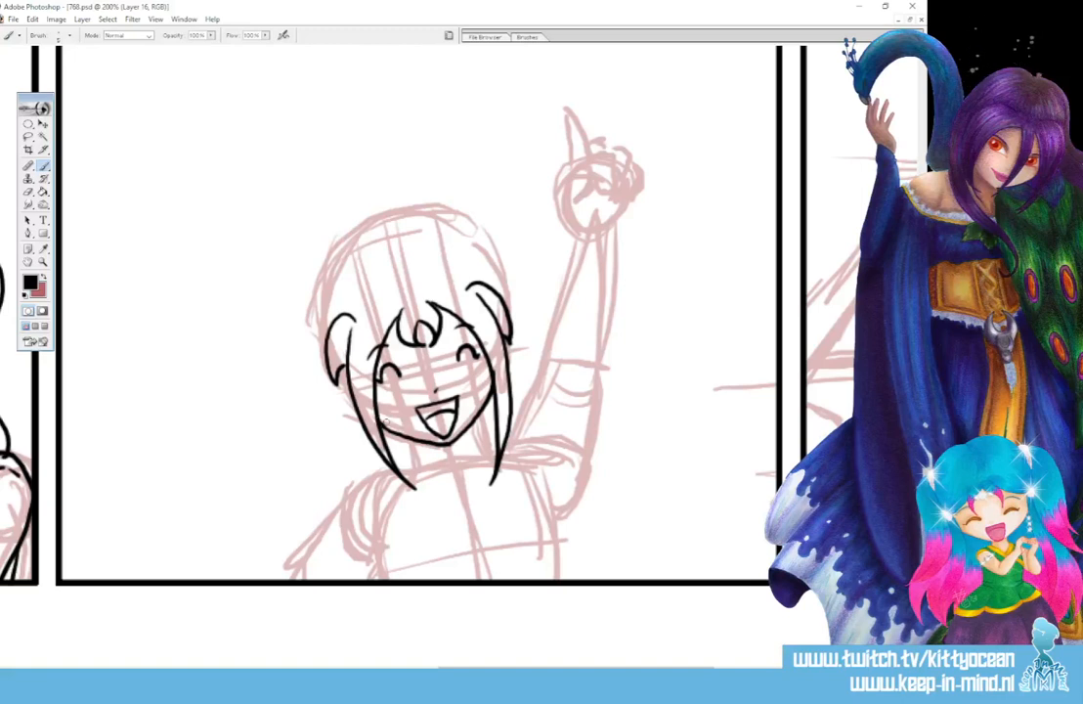
left_click_drag(415, 441, 418, 461)
mouse_move(474, 431)
left_mouse_down()
mouse_move(478, 450)
mouse_move(418, 473)
mouse_move(428, 471)
left_mouse_up()
mouse_move(404, 469)
left_mouse_down()
mouse_move(422, 487)
mouse_move(475, 493)
left_mouse_up()
left_click_drag(477, 441, 473, 470)
left_click_drag(486, 446, 473, 492)
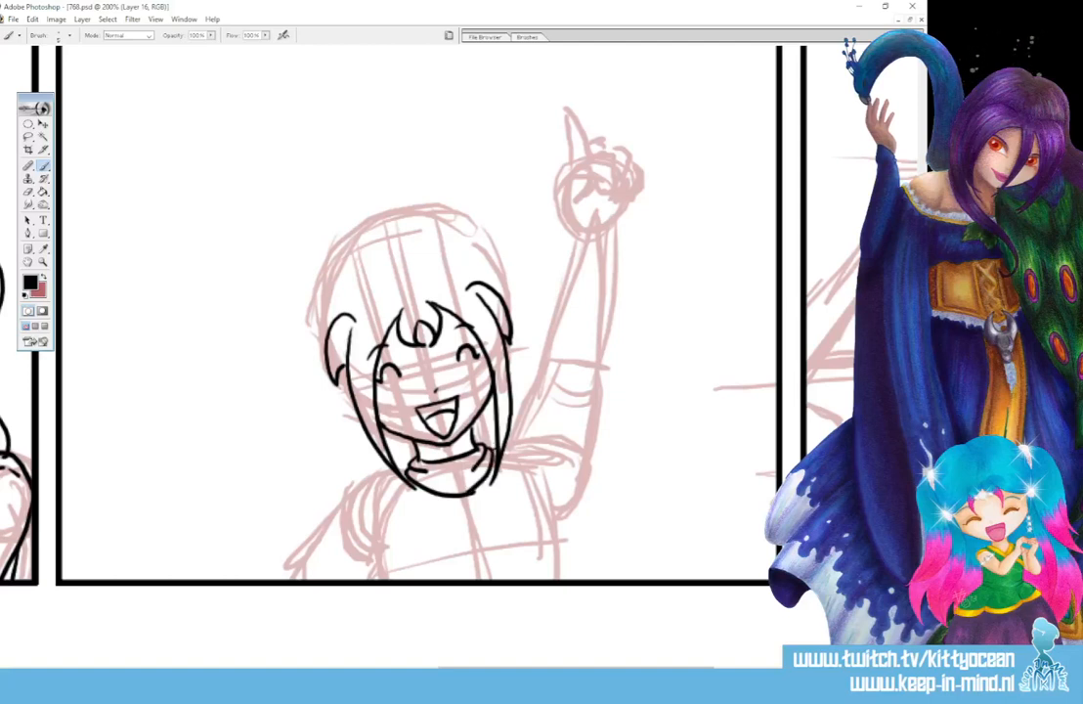
- Ink both sides of the cheering figure's torso, the round chest emblem with two inner circles, and the lowered arm's outer line
mouse_move(499, 448)
left_mouse_down()
mouse_move(533, 478)
mouse_move(558, 579)
left_mouse_up()
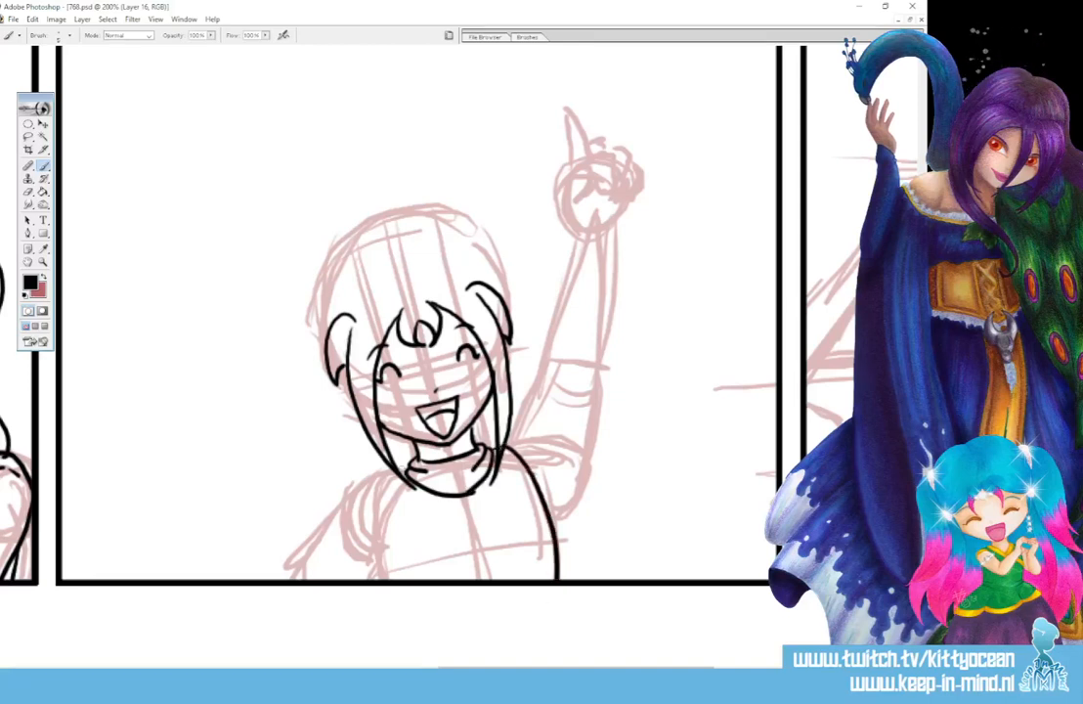
mouse_move(390, 477)
left_mouse_down()
mouse_move(377, 537)
mouse_move(380, 578)
left_mouse_up()
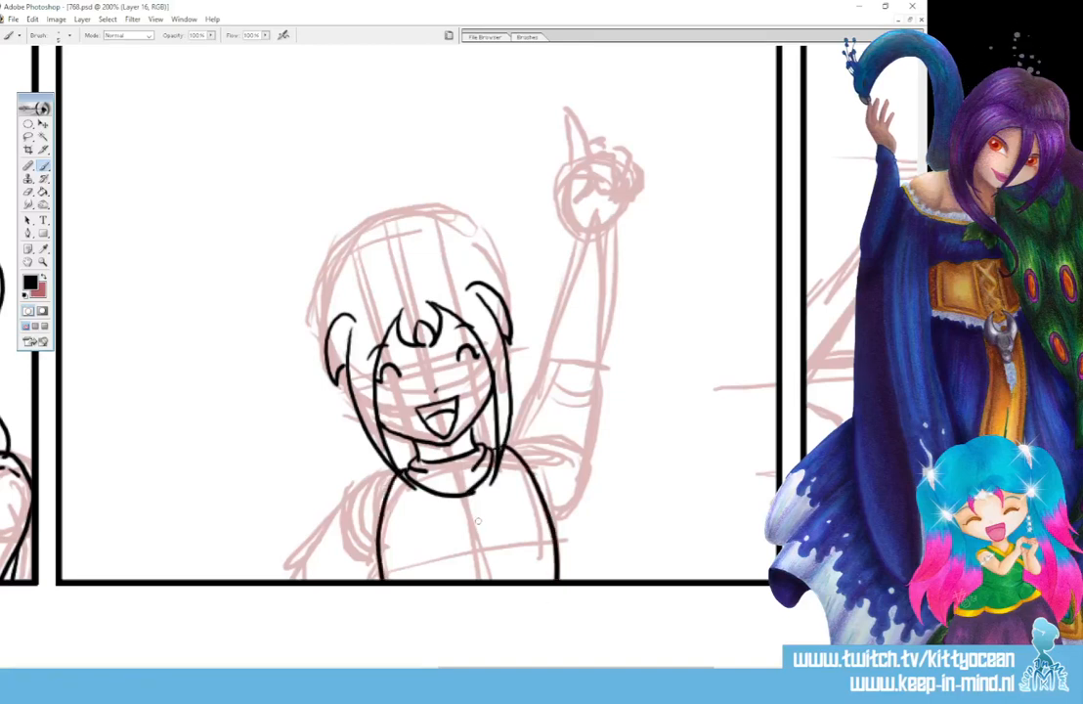
mouse_move(476, 524)
left_mouse_down()
mouse_move(452, 535)
mouse_move(479, 565)
mouse_move(499, 536)
mouse_move(473, 522)
mouse_move(461, 537)
mouse_move(490, 537)
left_mouse_up()
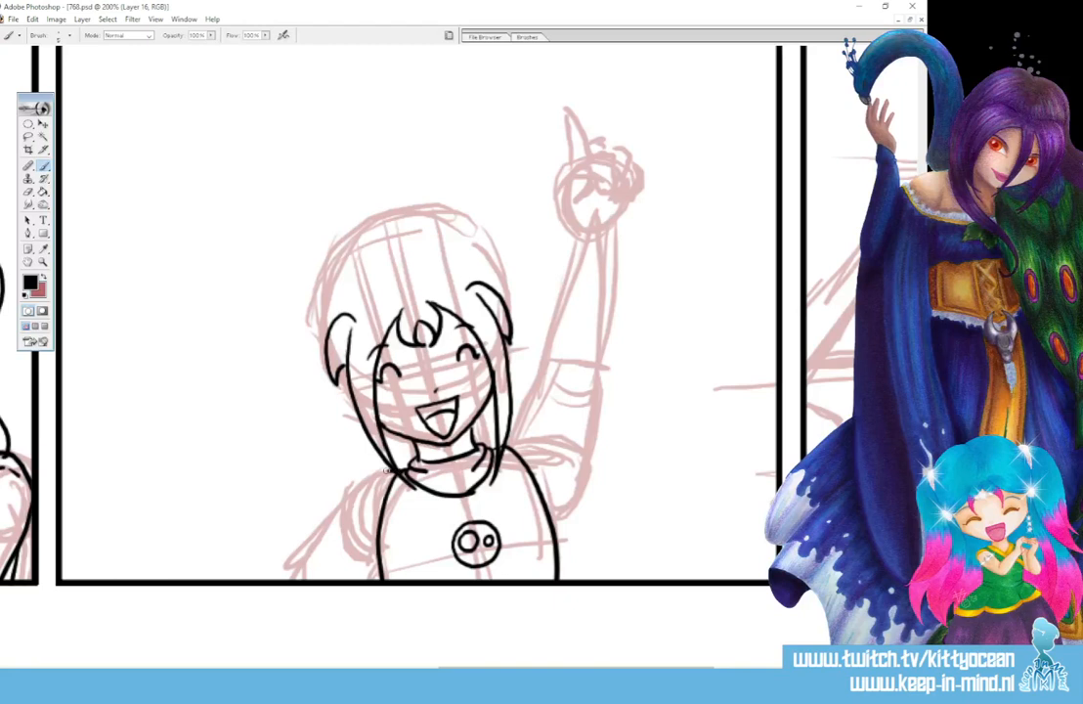
left_click_drag(372, 473, 297, 586)
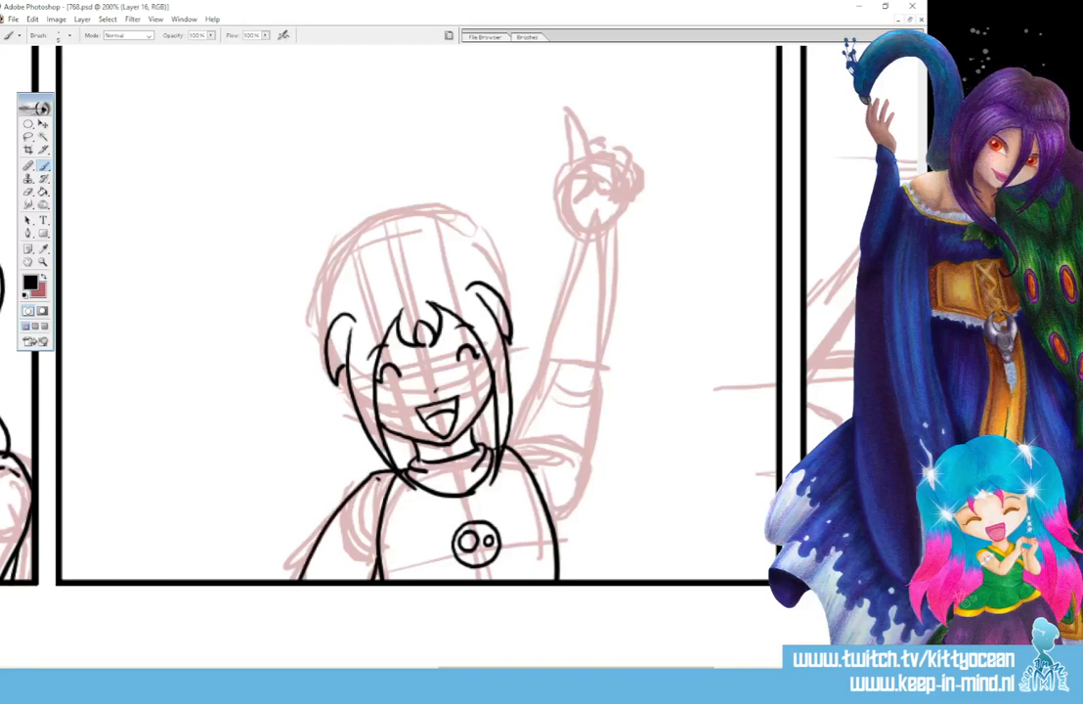
- Ink the crown of the cheering figure's head and the hair bun on the lowered-arm side
mouse_move(396, 252)
left_mouse_down()
mouse_move(364, 259)
mouse_move(332, 291)
mouse_move(330, 324)
left_mouse_up()
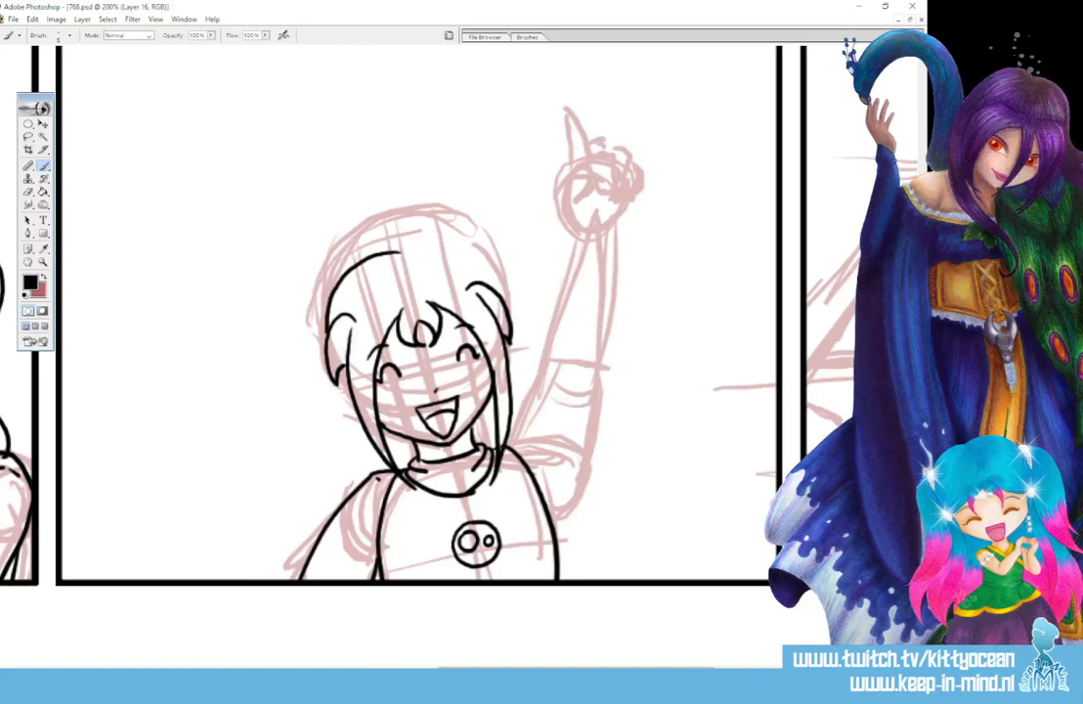
mouse_move(372, 256)
left_mouse_down()
mouse_move(431, 242)
mouse_move(473, 262)
left_mouse_up()
mouse_move(330, 278)
left_mouse_down()
mouse_move(290, 328)
mouse_move(327, 349)
left_mouse_up()
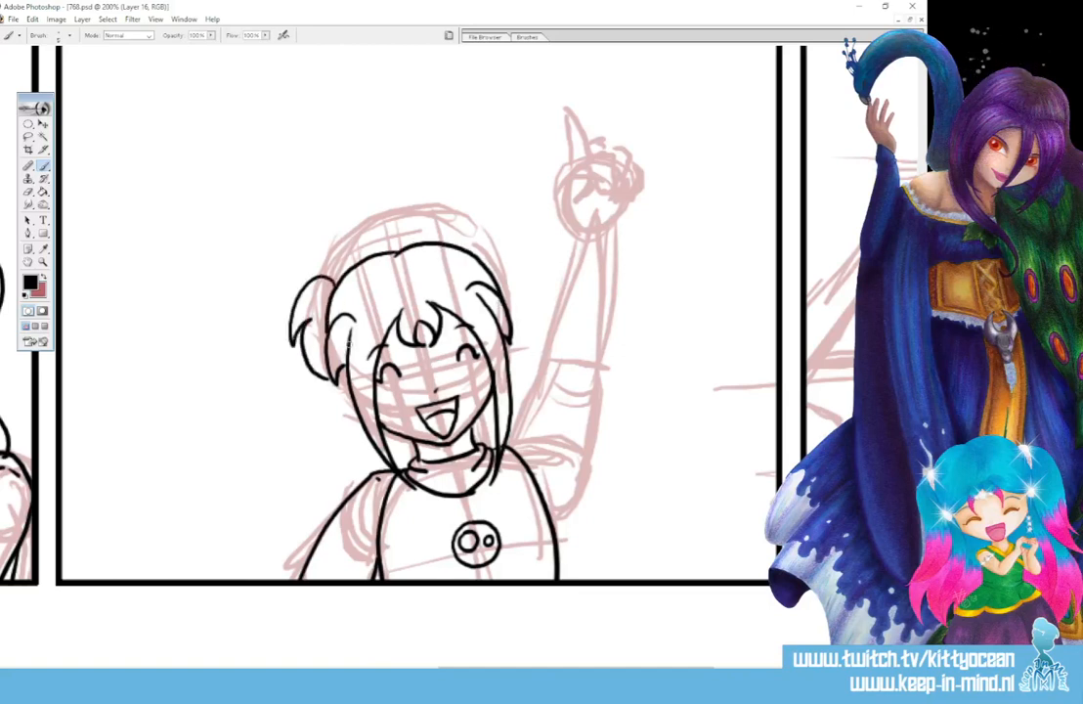
- Ink the hair bun on the raised-arm side, redrawing it further out, and add the loose hair hanging behind both sides of the head
mouse_move(468, 244)
left_mouse_down()
mouse_move(521, 254)
mouse_move(510, 333)
left_mouse_up()
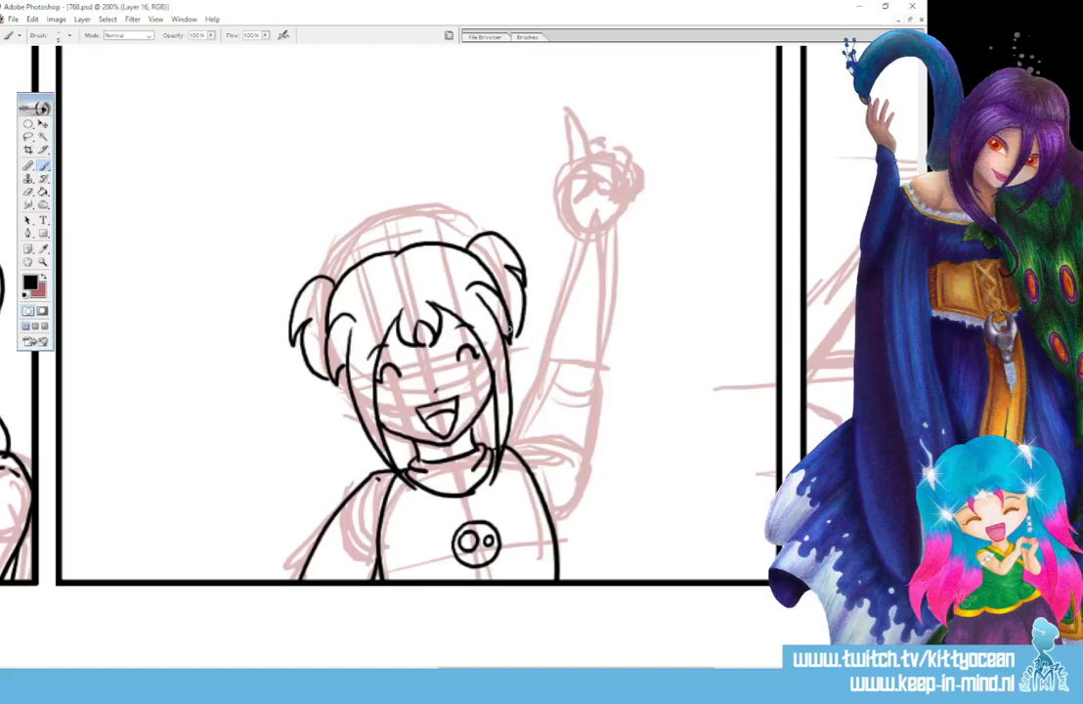
key("ctrl+z")
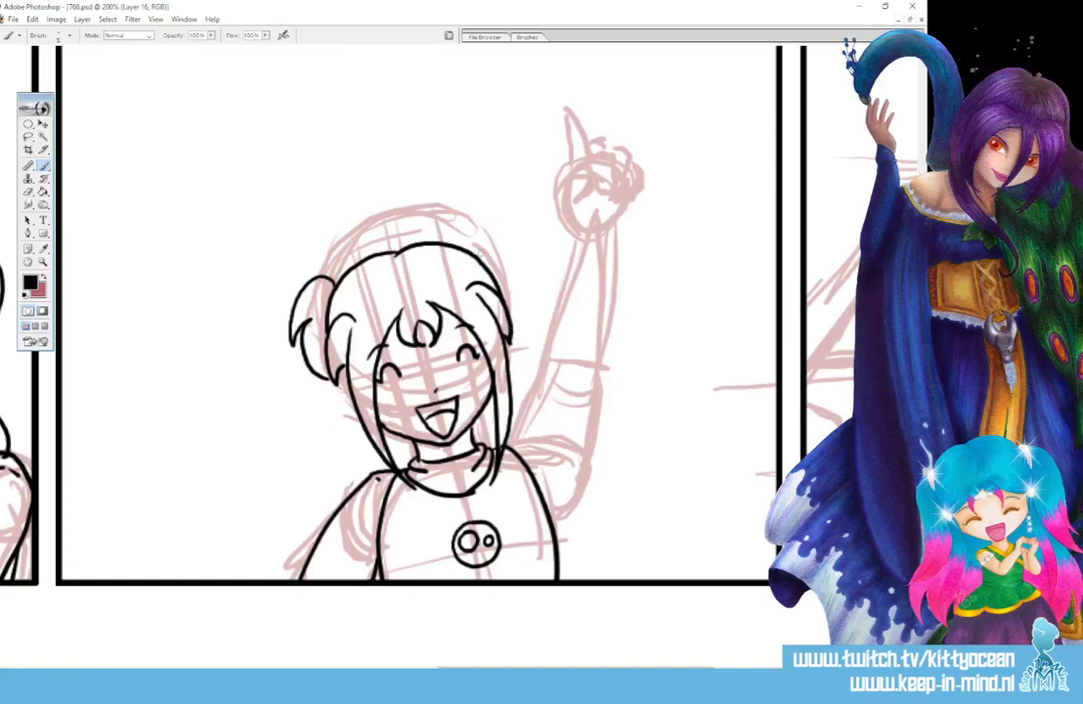
left_click_drag(476, 244, 528, 305)
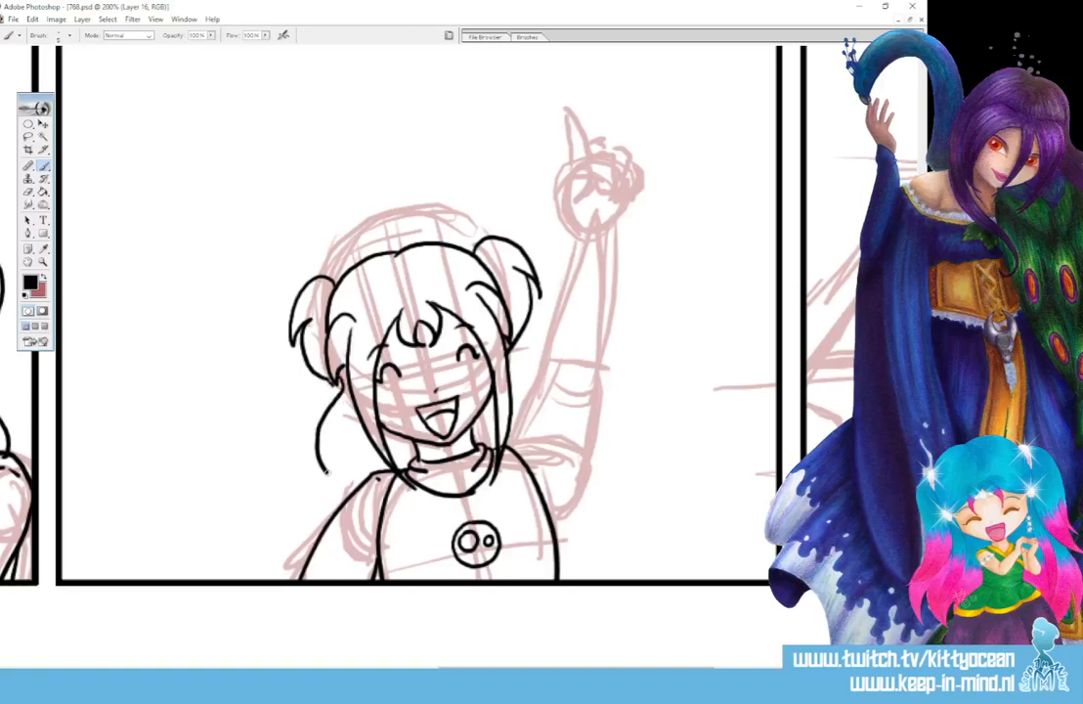
left_click_drag(342, 391, 318, 472)
left_click_drag(512, 346, 532, 380)
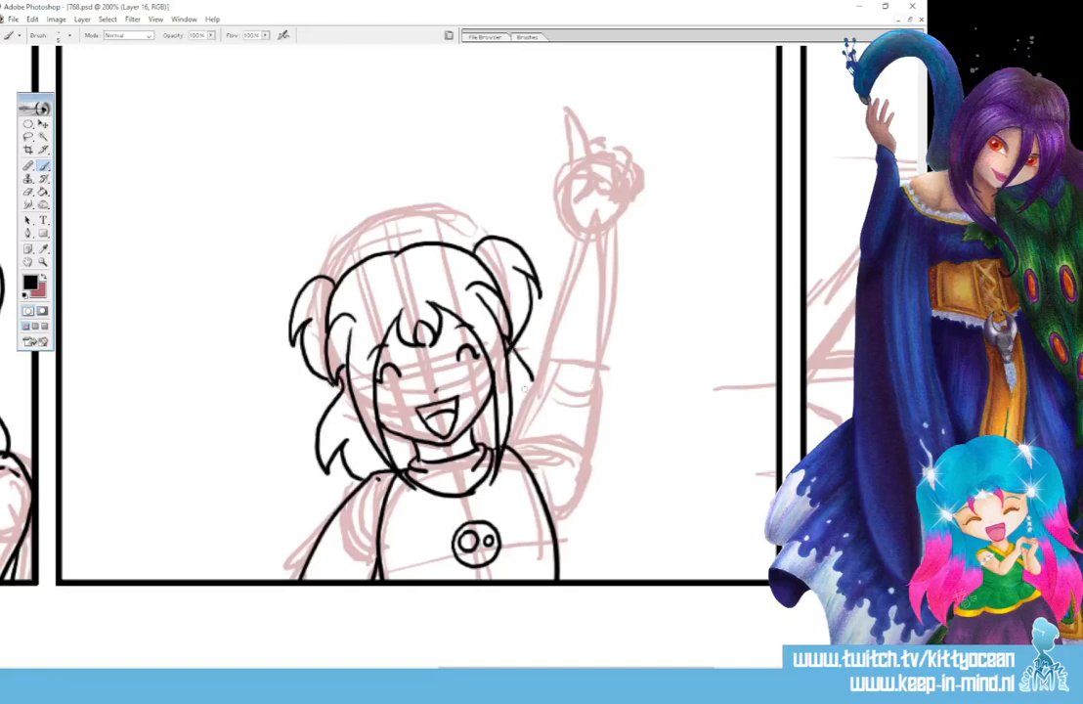
- Ink the cheering figure's raised arm from shoulder to wrist cuff, with sleeve folds, and tidy its lower end where it meets the torso
left_click_drag(504, 446, 525, 403)
left_click_drag(506, 445, 526, 449)
mouse_move(512, 433)
left_mouse_down()
mouse_move(530, 441)
mouse_move(527, 398)
mouse_move(543, 362)
left_mouse_up()
mouse_move(541, 367)
left_mouse_down()
mouse_move(562, 347)
mouse_move(551, 330)
mouse_move(574, 237)
mouse_move(623, 234)
mouse_move(561, 545)
left_mouse_up()
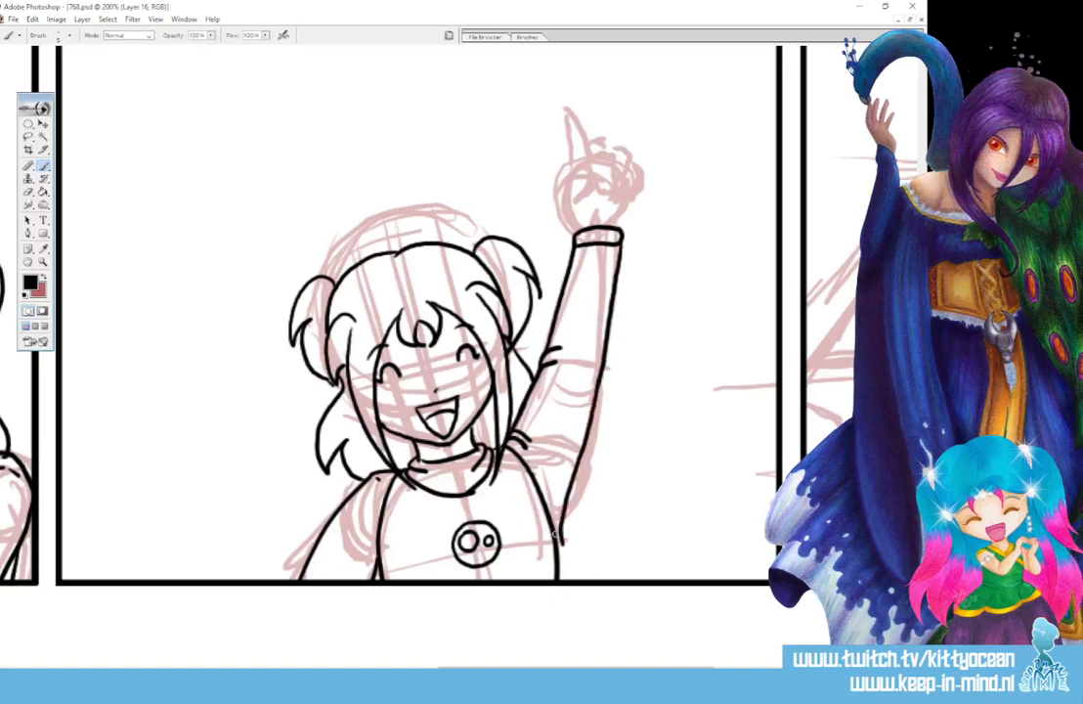
mouse_move(566, 499)
left_mouse_down()
mouse_move(561, 543)
mouse_move(566, 530)
left_mouse_up()
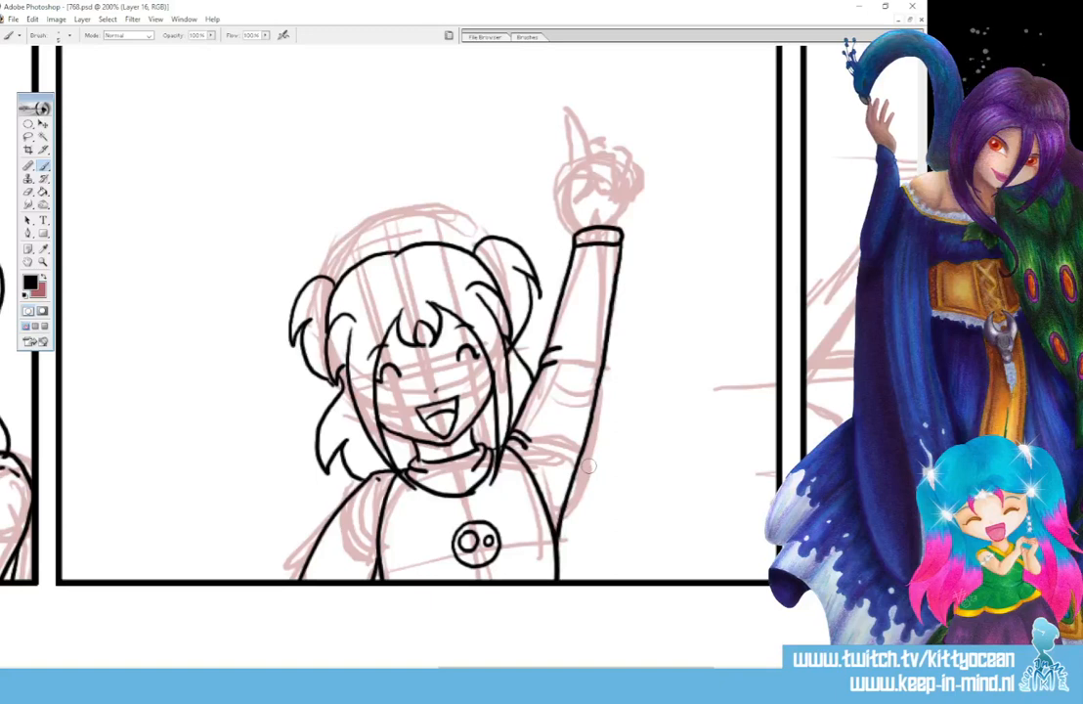
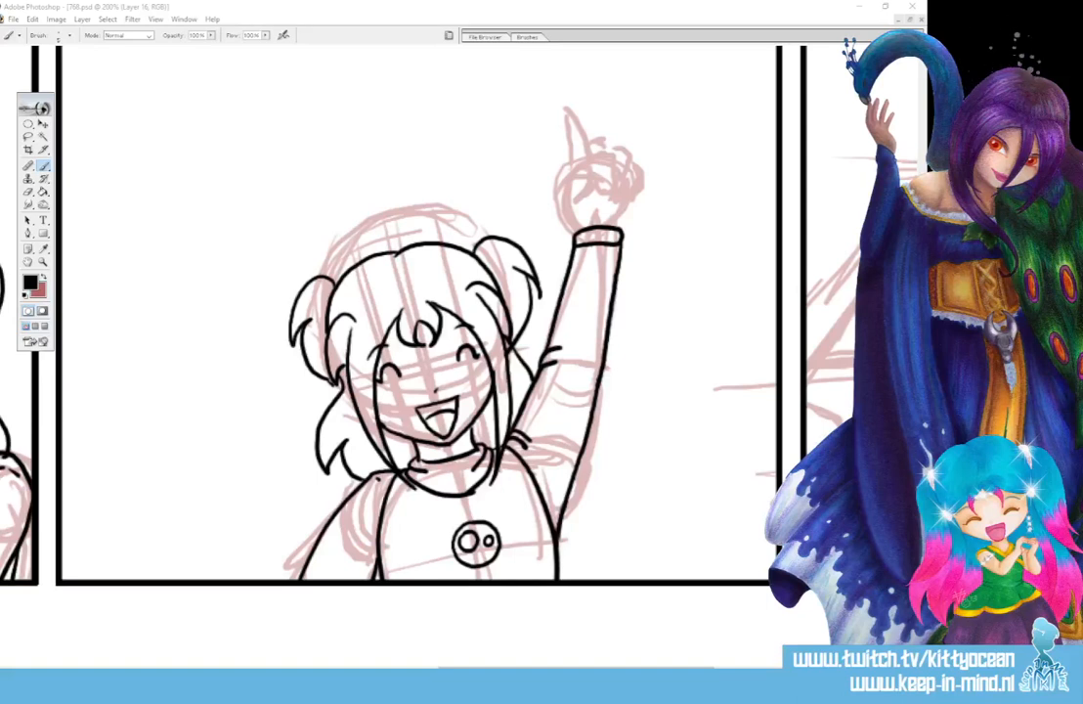
- Ink the cheering figure's raised hand above the cuff, with the index finger pointing up and the other fingers curled
scroll(616, 537, "up", 3)
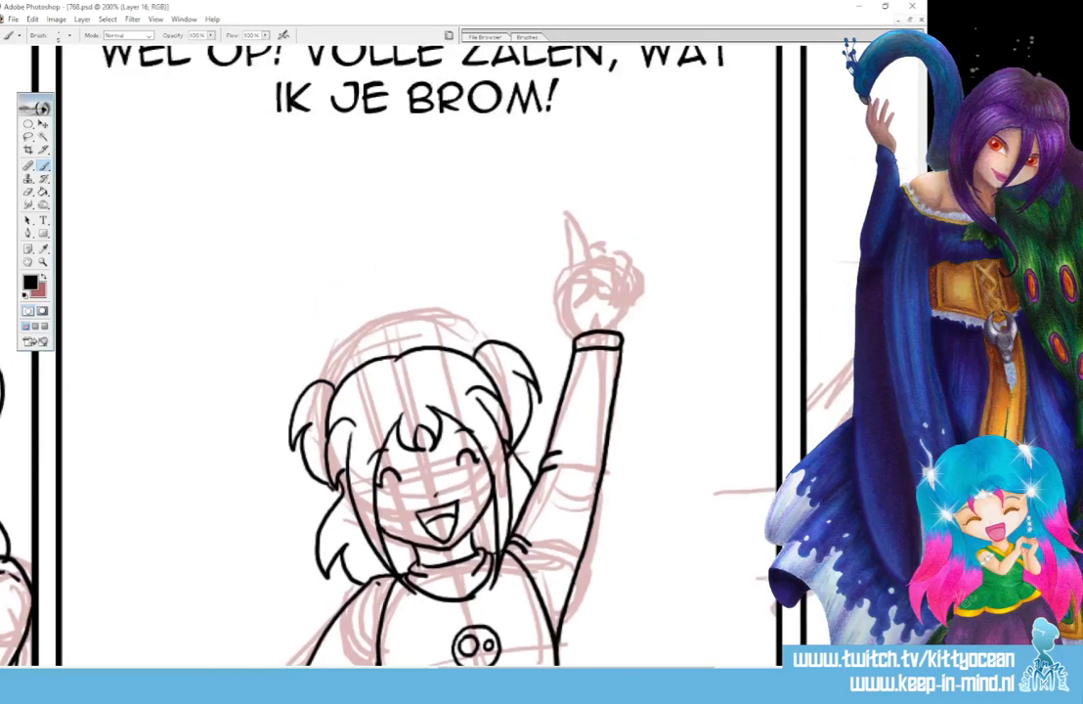
mouse_move(574, 338)
left_mouse_down()
mouse_move(587, 272)
mouse_move(589, 297)
mouse_move(565, 215)
mouse_move(586, 277)
mouse_move(598, 256)
mouse_move(608, 295)
mouse_move(642, 278)
mouse_move(622, 300)
left_mouse_up()
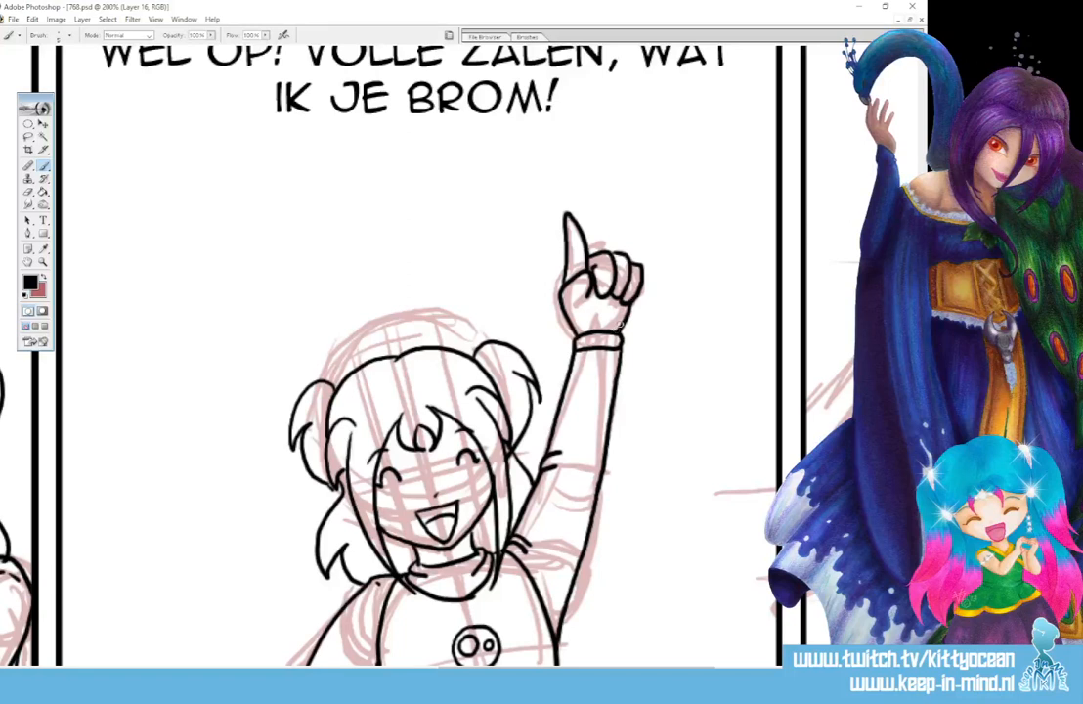
left_click_drag(589, 291, 616, 301)
key("ctrl+z")
- Ink the rounded backs of the front row of theatre seats along the lower edge of the last panel
left_click_drag(638, 667, 708, 667)
scroll(420, 351, "down", 3)
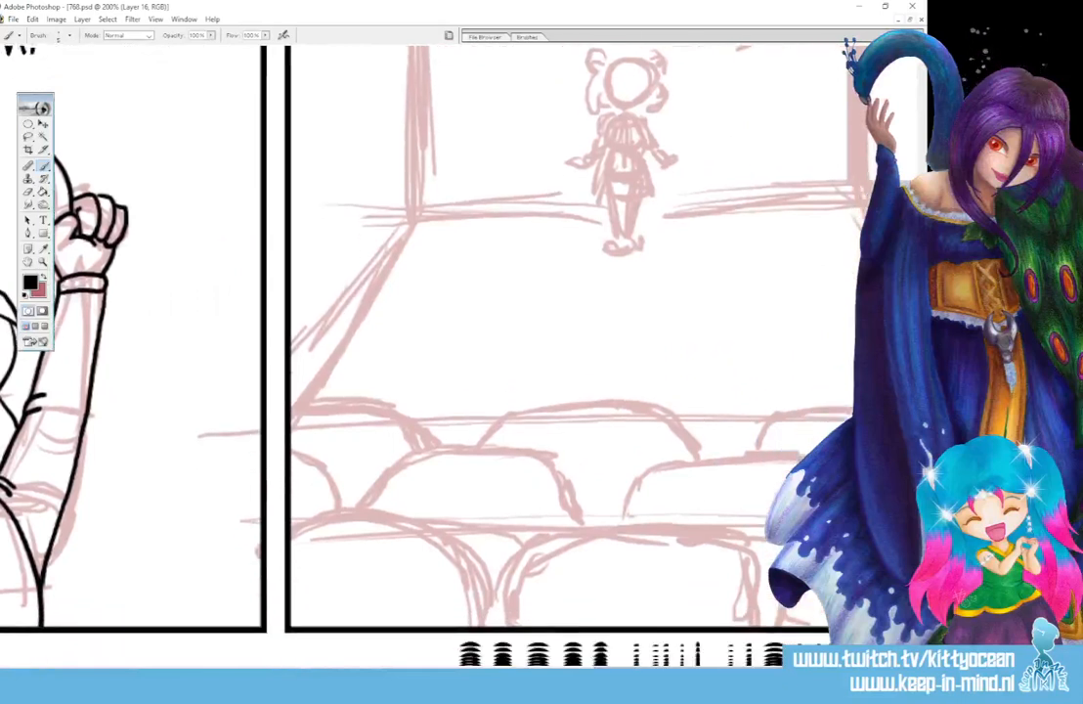
mouse_move(290, 499)
left_mouse_down()
mouse_move(435, 499)
mouse_move(471, 539)
mouse_move(492, 595)
mouse_move(508, 548)
mouse_move(553, 514)
mouse_move(654, 504)
mouse_move(720, 514)
mouse_move(752, 551)
mouse_move(769, 597)
left_mouse_up()
left_click_drag(742, 666, 781, 666)
left_click_drag(649, 594, 745, 516)
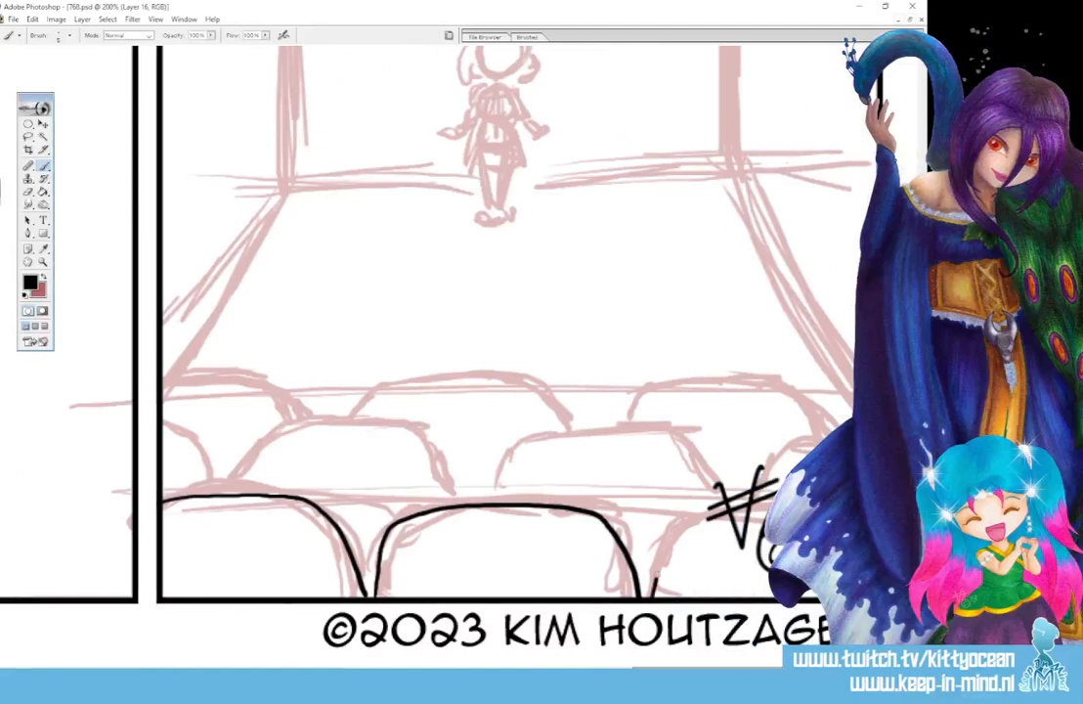
- Ink the middle and back rows of theatre seats, redrawing the last seat of the back row slightly narrower
mouse_move(823, 441)
left_mouse_down()
mouse_move(786, 451)
mouse_move(743, 518)
mouse_move(694, 447)
mouse_move(523, 436)
mouse_move(484, 500)
mouse_move(376, 428)
mouse_move(250, 459)
mouse_move(231, 494)
left_mouse_up()
left_click_drag(159, 423, 222, 492)
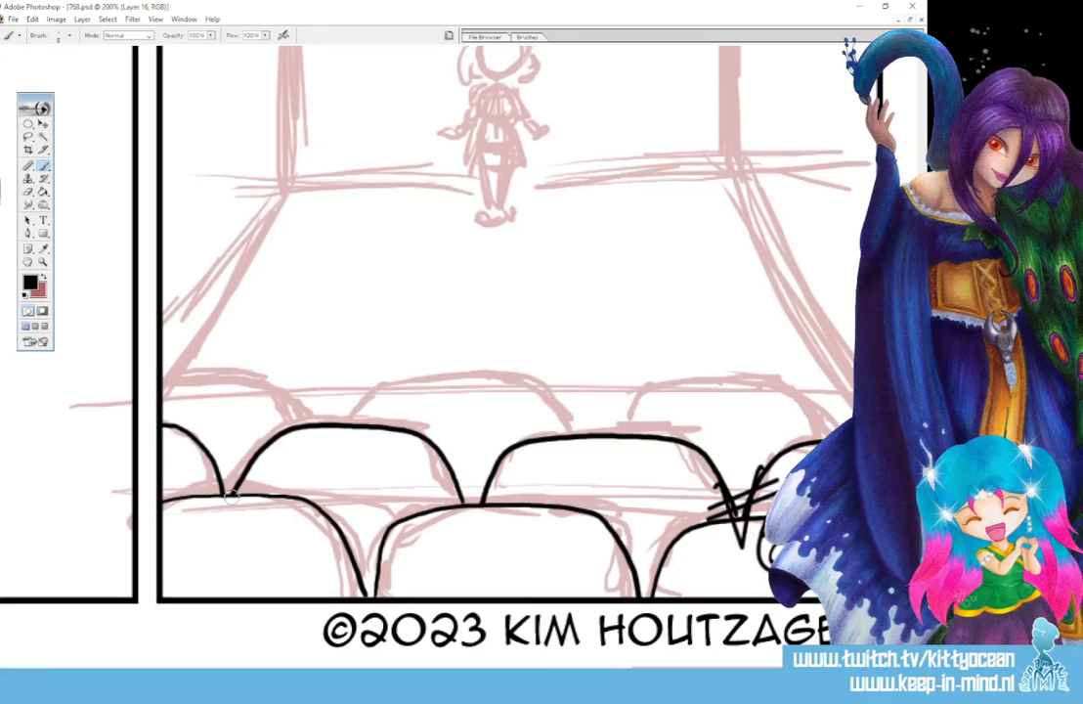
mouse_move(161, 378)
left_mouse_down()
mouse_move(227, 377)
mouse_move(262, 393)
mouse_move(283, 424)
left_mouse_up()
mouse_move(359, 423)
left_mouse_down()
mouse_move(394, 390)
mouse_move(508, 384)
mouse_move(570, 434)
mouse_move(630, 404)
mouse_move(759, 387)
mouse_move(795, 390)
mouse_move(828, 426)
left_mouse_up()
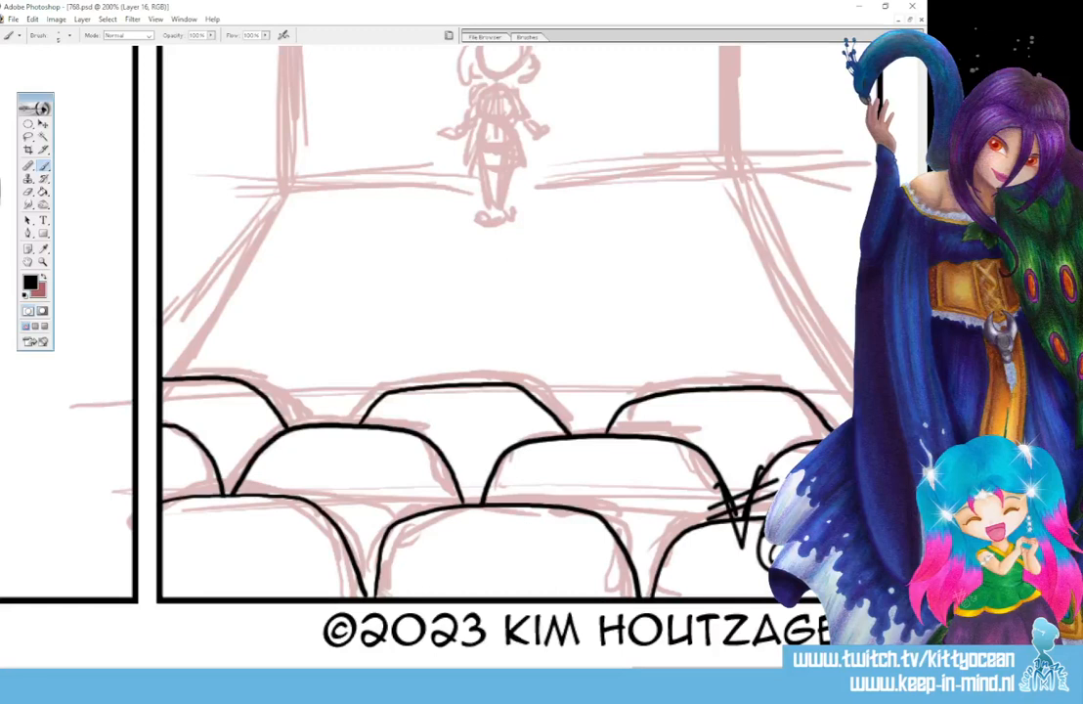
key("ctrl+z")
mouse_move(618, 430)
left_mouse_down()
mouse_move(654, 394)
mouse_move(757, 392)
mouse_move(789, 397)
mouse_move(820, 438)
left_mouse_up()
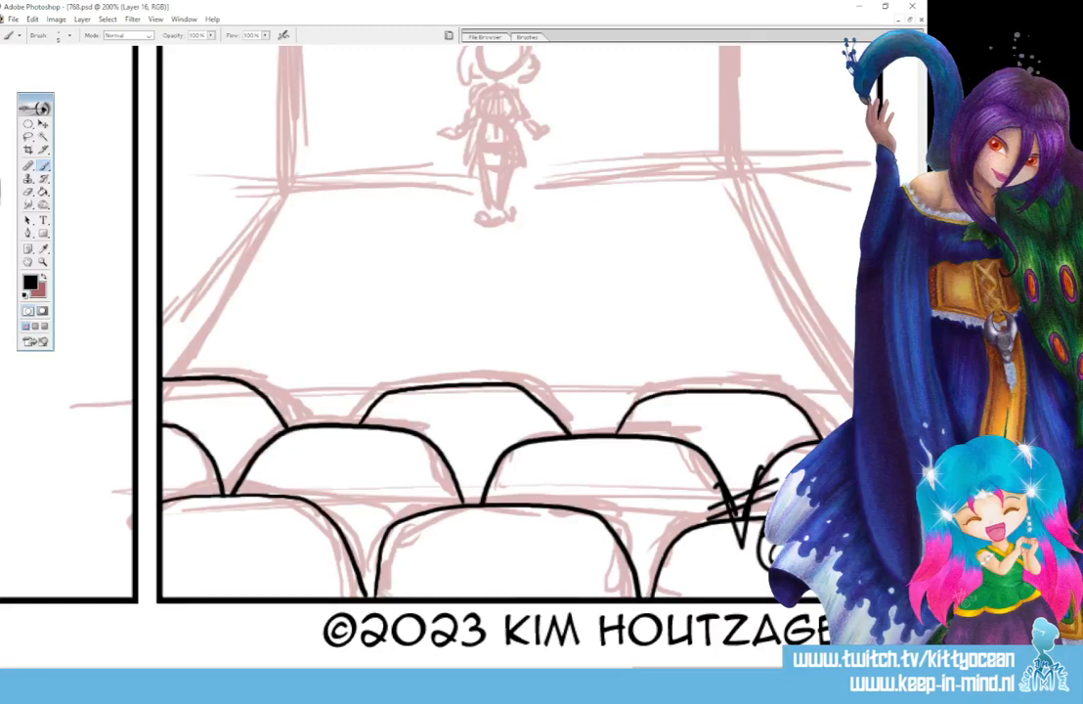
- Ink the small stage figure's face outline, bangs, two hair buns, loose side hair and neckline
scroll(498, 303, "up", 5)
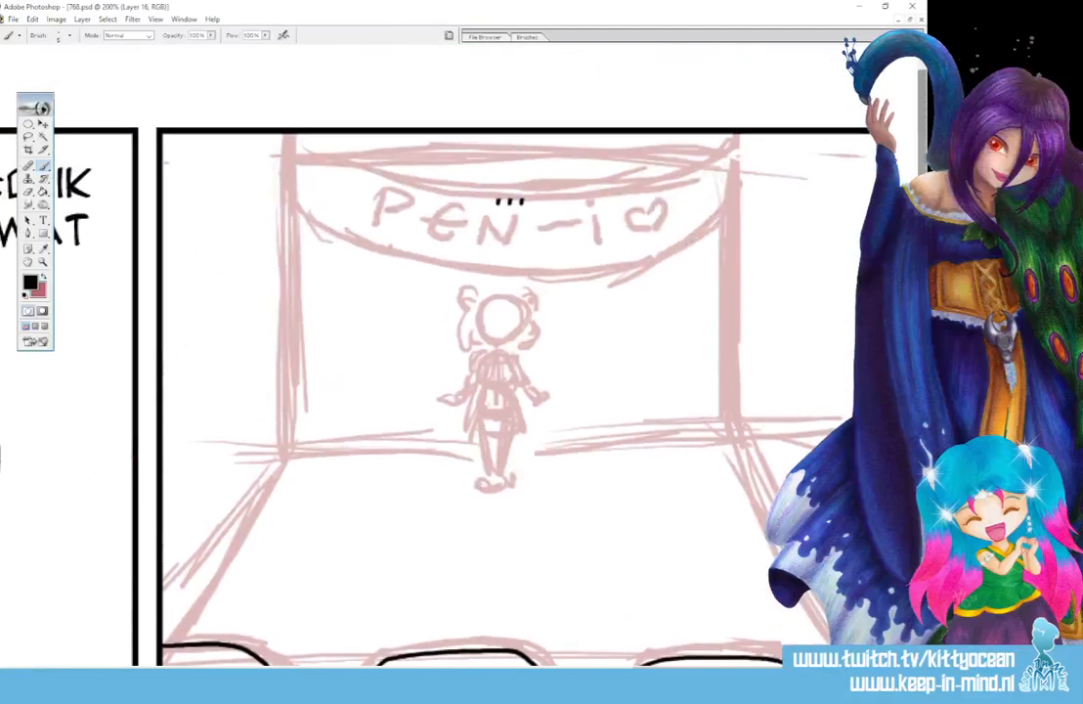
mouse_move(498, 305)
left_mouse_down()
mouse_move(507, 314)
mouse_move(495, 306)
mouse_move(489, 334)
mouse_move(514, 336)
mouse_move(506, 340)
left_mouse_up()
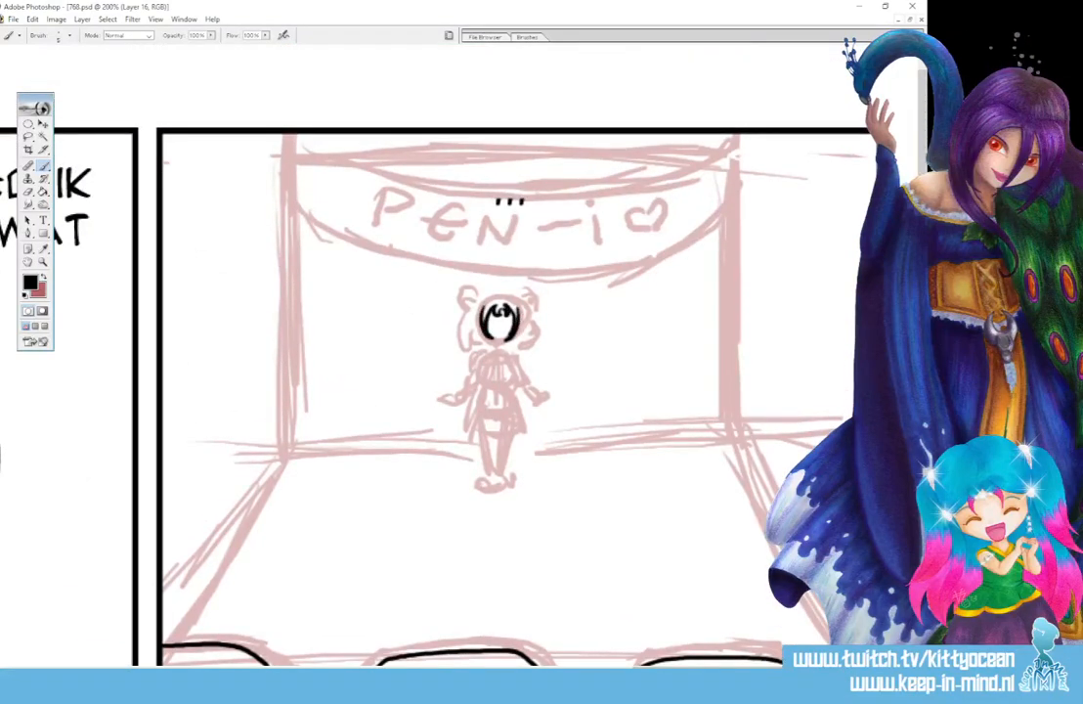
mouse_move(496, 297)
left_mouse_down()
mouse_move(483, 311)
mouse_move(518, 312)
mouse_move(465, 292)
mouse_move(478, 314)
mouse_move(525, 293)
mouse_move(517, 312)
mouse_move(537, 296)
mouse_move(540, 307)
mouse_move(469, 343)
mouse_move(535, 344)
left_mouse_up()
mouse_move(535, 344)
left_mouse_down()
mouse_move(523, 335)
mouse_move(514, 346)
left_mouse_up()
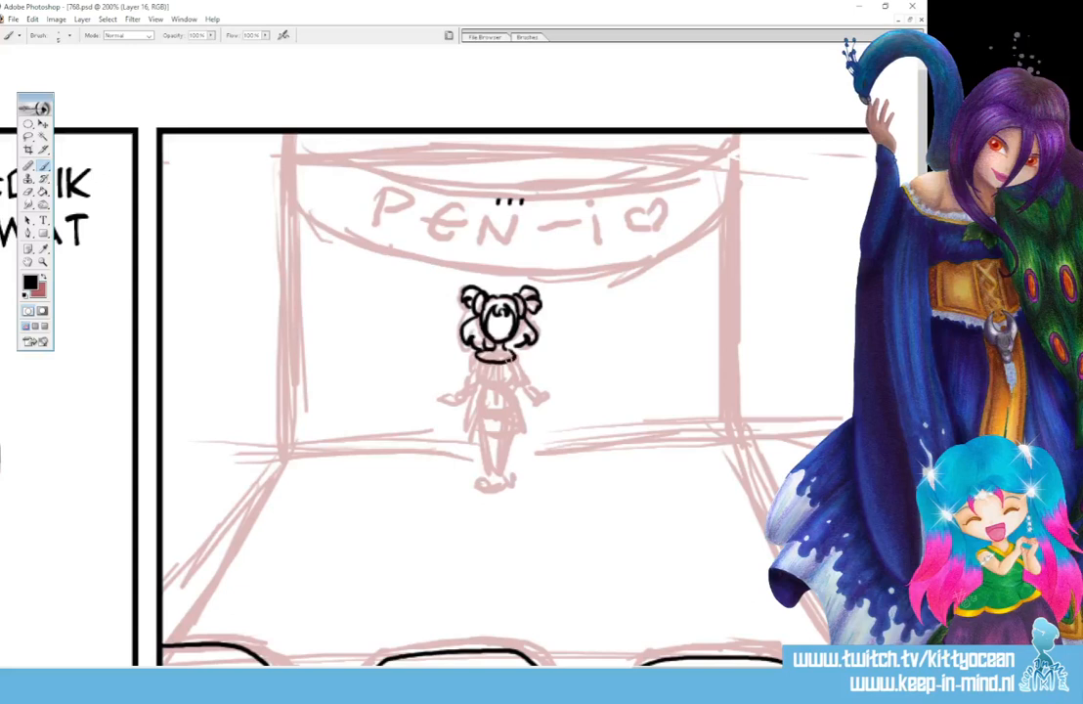
- Ink the stage figure's scalloped collar, fitted bodice and flared, pleated skirt
mouse_move(474, 356)
left_mouse_down()
mouse_move(491, 372)
mouse_move(522, 362)
mouse_move(481, 386)
left_mouse_up()
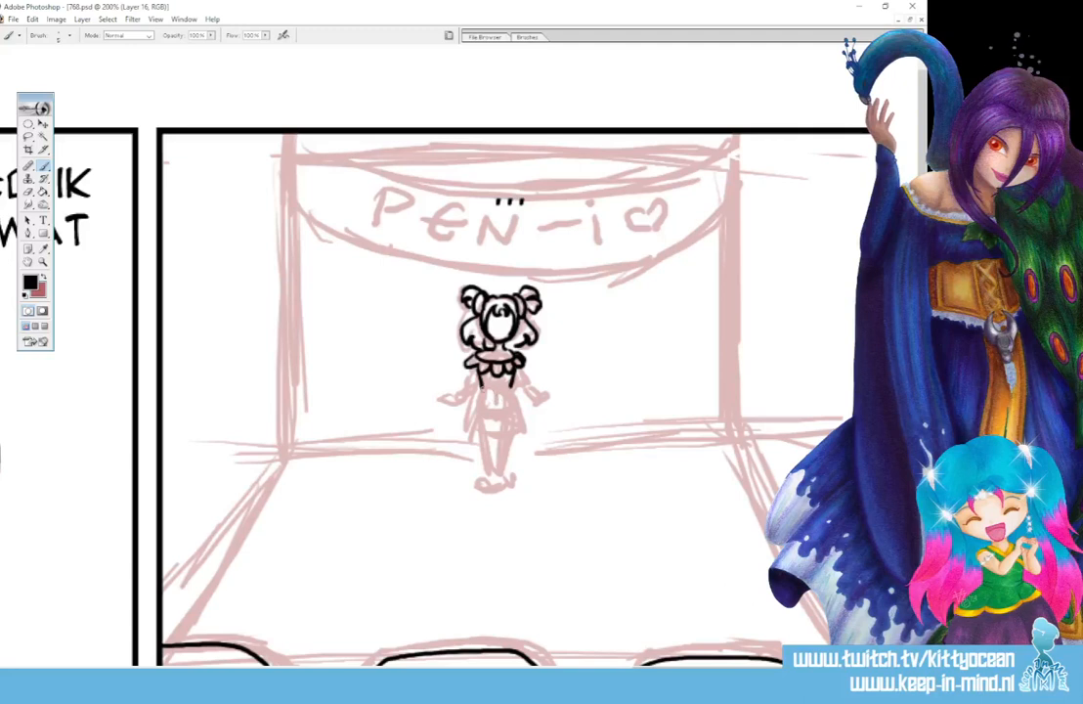
mouse_move(480, 383)
left_mouse_down()
mouse_move(503, 392)
mouse_move(475, 428)
mouse_move(469, 420)
mouse_move(466, 435)
left_mouse_up()
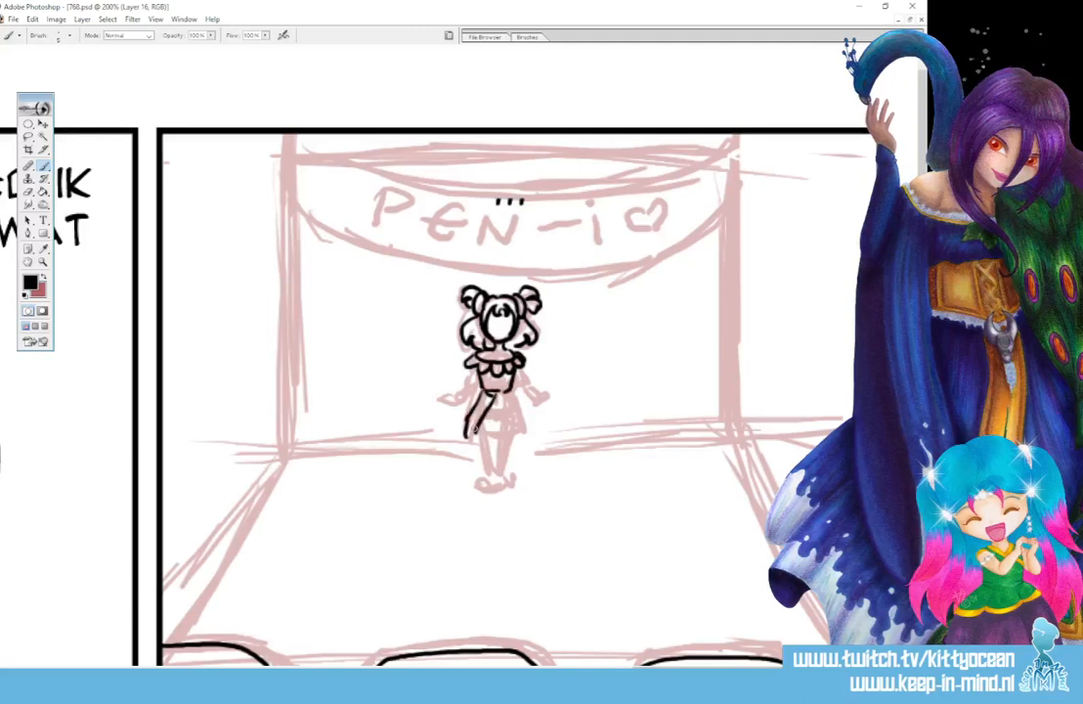
mouse_move(506, 392)
left_mouse_down()
mouse_move(529, 435)
mouse_move(490, 433)
mouse_move(503, 432)
left_mouse_up()
mouse_move(502, 409)
left_mouse_down()
mouse_move(504, 432)
mouse_move(514, 430)
left_mouse_up()
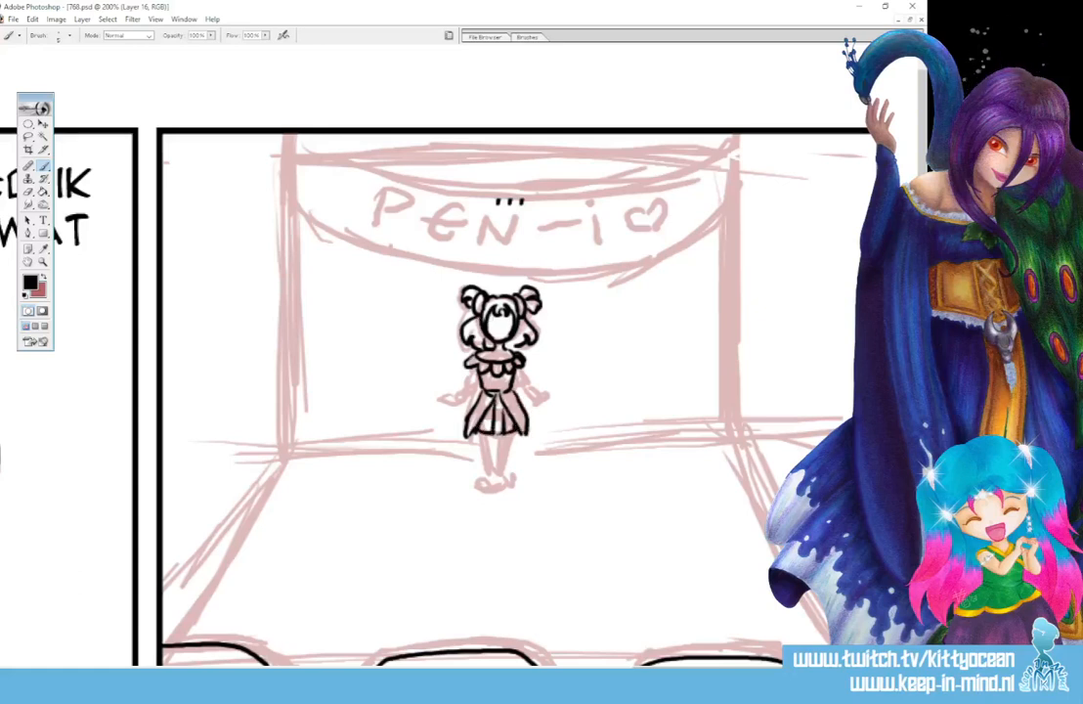
- Ink the stage figure's short sleeves, spread arms and hands, and tidy the lines where hair and collar meet
mouse_move(471, 367)
left_mouse_down()
mouse_move(461, 383)
mouse_move(529, 381)
mouse_move(517, 387)
left_mouse_up()
mouse_move(466, 387)
left_mouse_down()
mouse_move(445, 399)
mouse_move(459, 404)
mouse_move(477, 383)
mouse_move(545, 396)
left_mouse_up()
left_click_drag(474, 352, 470, 336)
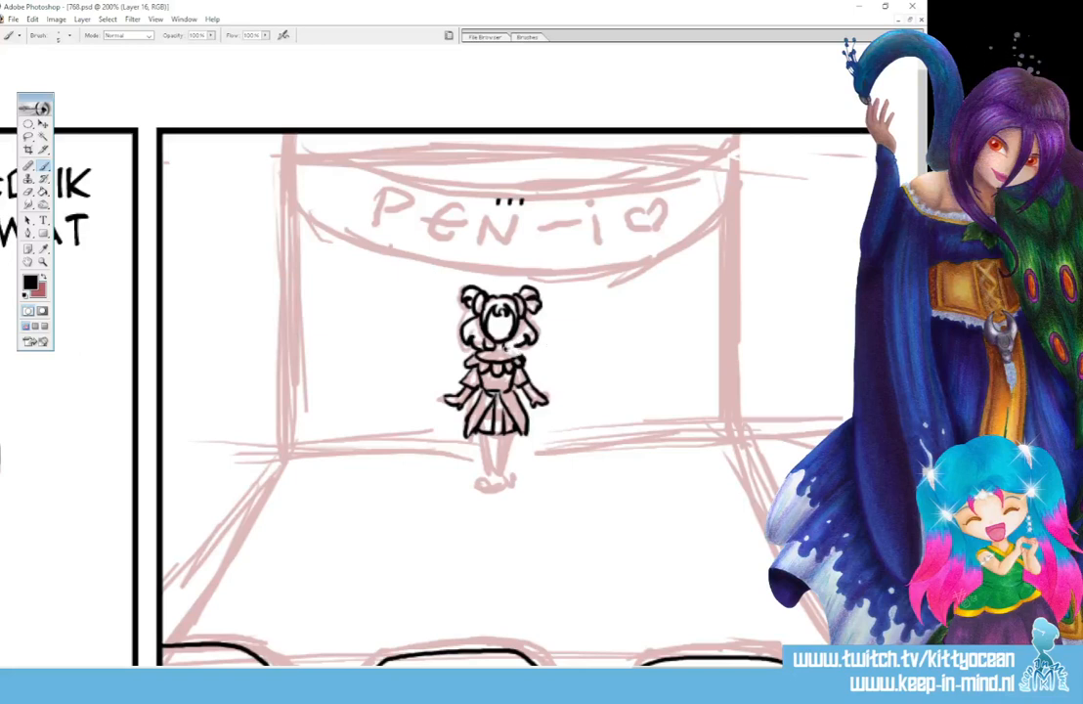
mouse_move(525, 344)
left_mouse_down()
mouse_move(535, 342)
mouse_move(471, 351)
left_mouse_up()
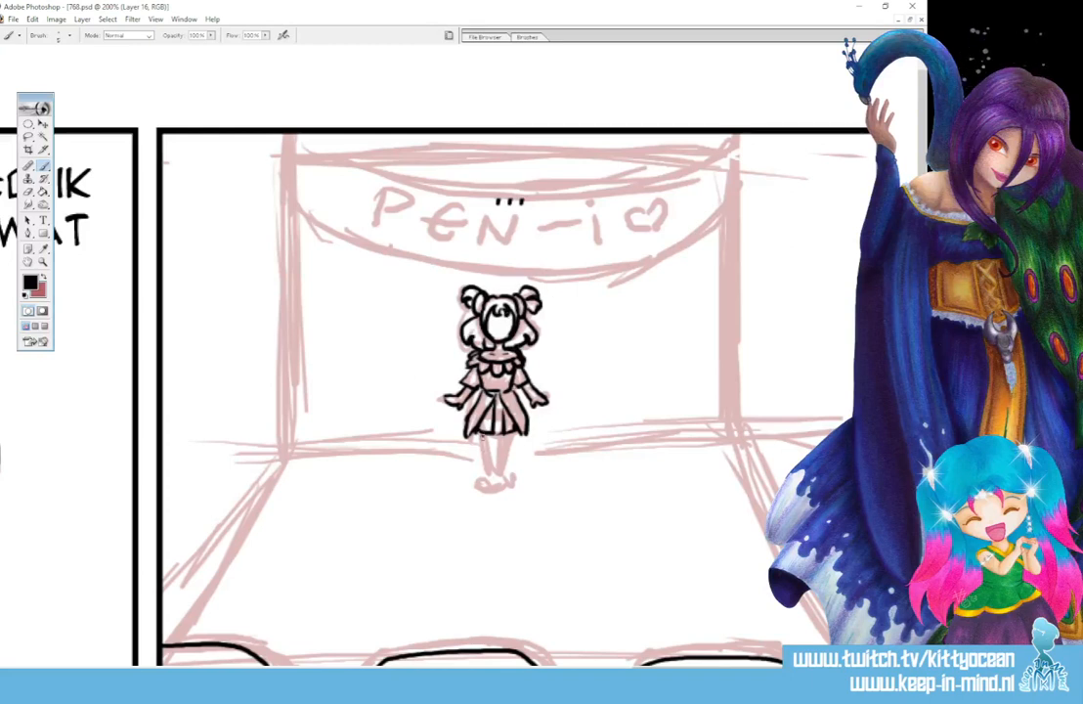
- Ink the stage figure's legs and curled-toe shoes, and rework the hair buns with small round ties at their base
mouse_move(484, 436)
left_mouse_down()
mouse_move(494, 475)
mouse_move(478, 489)
mouse_move(504, 474)
mouse_move(516, 482)
left_mouse_up()
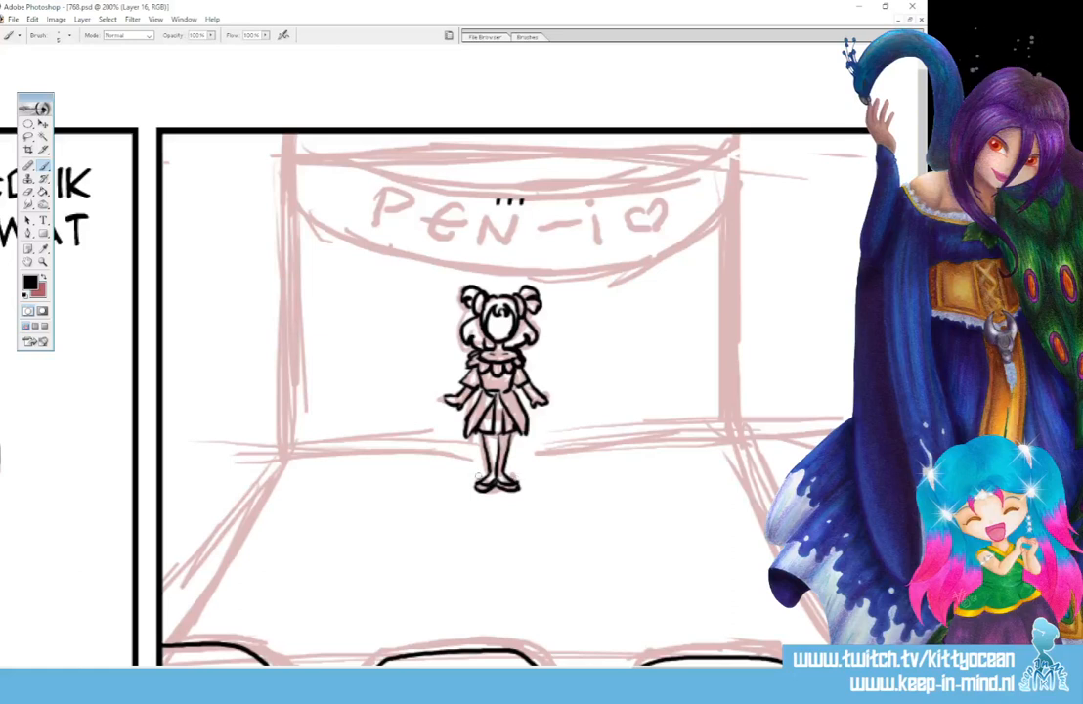
left_click_drag(479, 477, 519, 486)
mouse_move(483, 294)
left_mouse_down()
mouse_move(478, 311)
mouse_move(524, 306)
mouse_move(520, 289)
mouse_move(479, 309)
mouse_move(515, 299)
left_mouse_up()
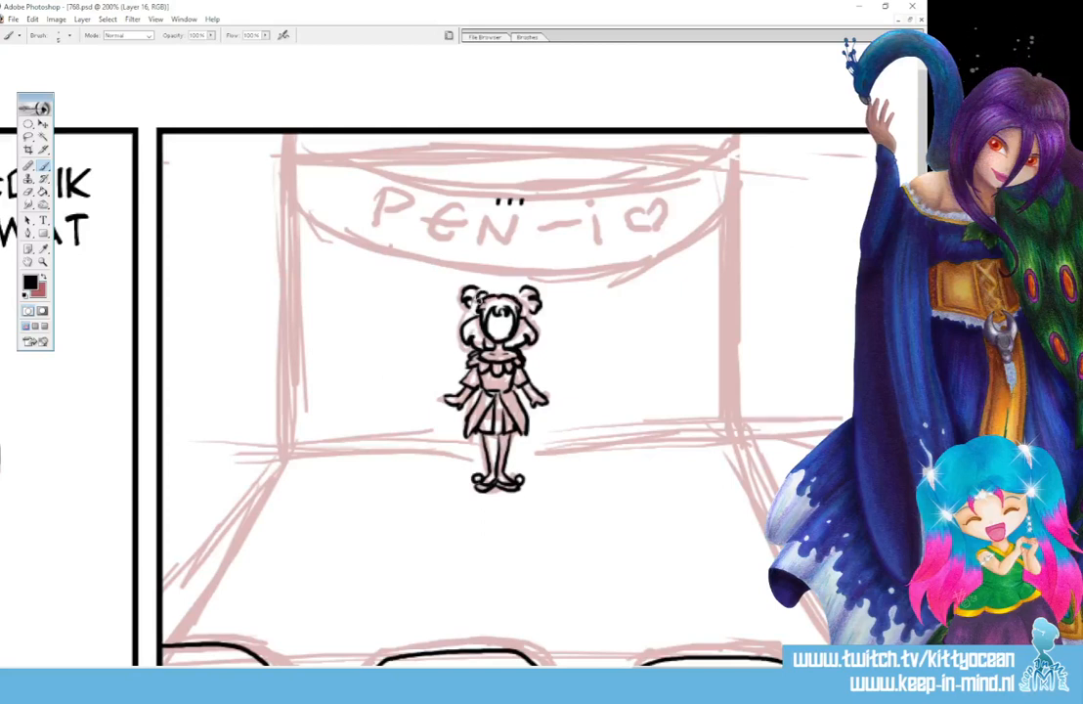
left_click_drag(520, 293, 521, 309)
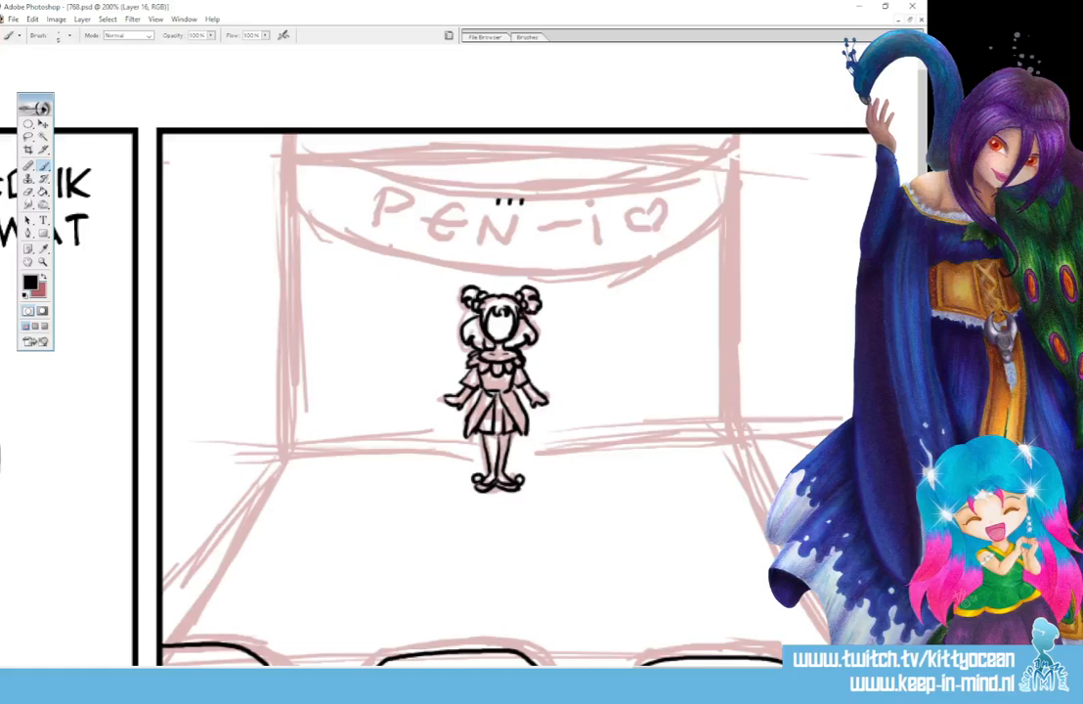
left_click_drag(462, 299, 466, 310)
- Ink the curved banner above the stage figure, with its upper and lower edges, corner pieces at both ends and short crease lines
mouse_move(332, 163)
left_mouse_down()
mouse_move(527, 192)
mouse_move(721, 146)
left_mouse_up()
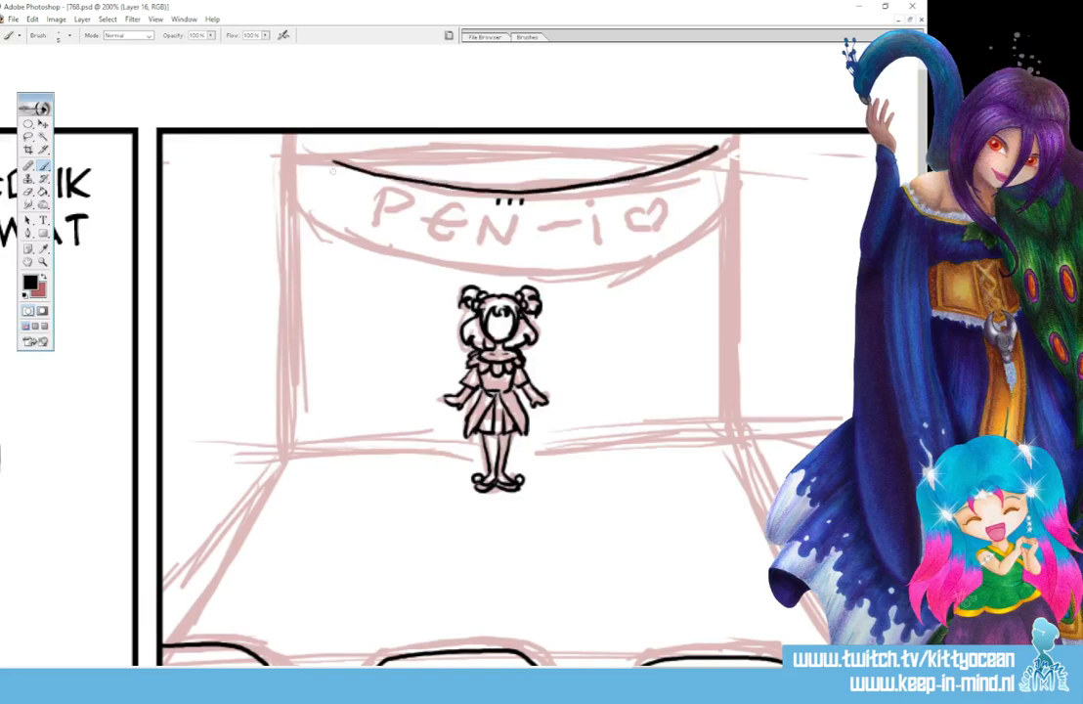
mouse_move(331, 161)
left_mouse_down()
mouse_move(298, 203)
mouse_move(313, 223)
mouse_move(401, 262)
mouse_move(488, 276)
mouse_move(648, 257)
mouse_move(722, 212)
left_mouse_up()
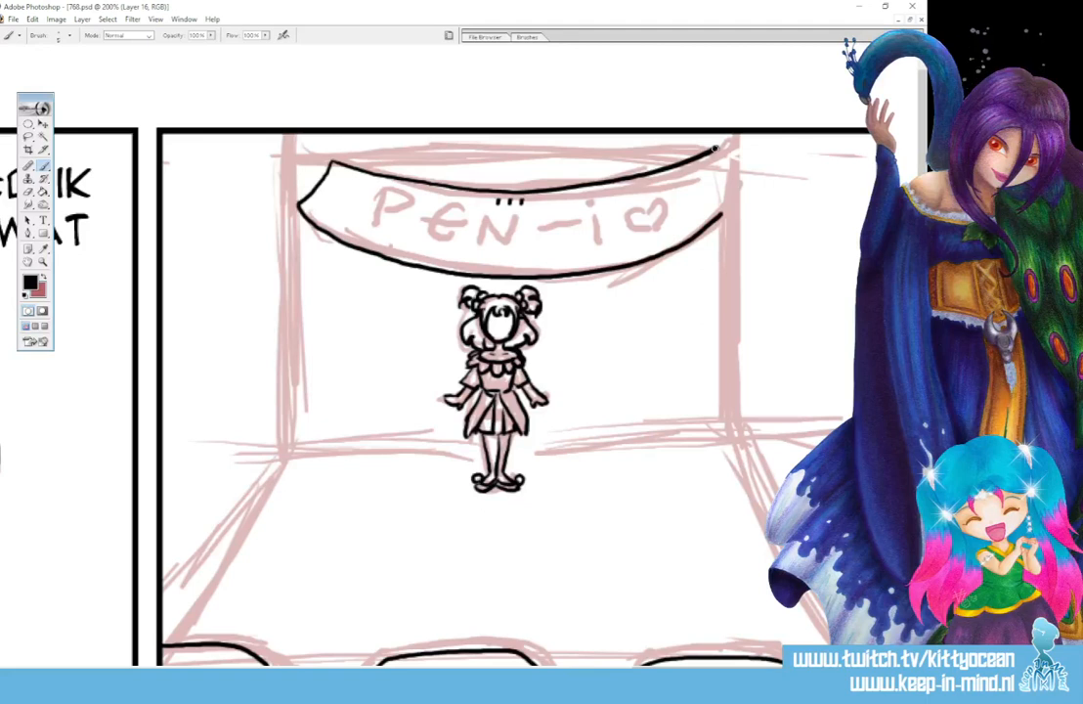
left_click_drag(716, 147, 722, 213)
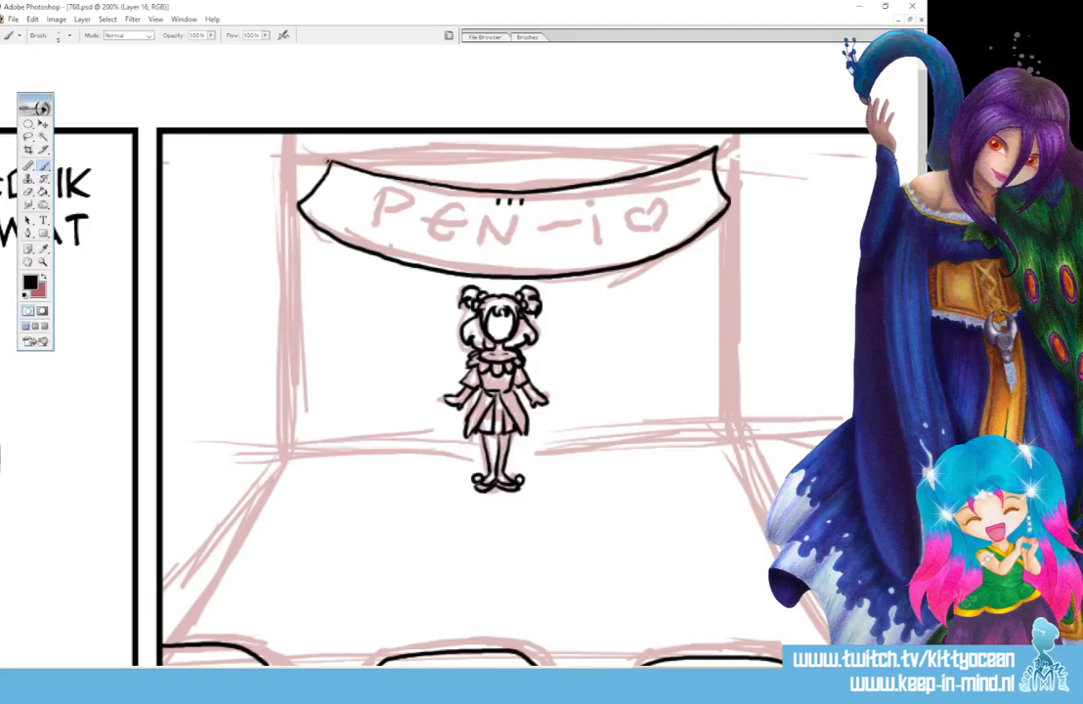
mouse_move(328, 161)
left_mouse_down()
mouse_move(293, 157)
mouse_move(296, 205)
left_mouse_up()
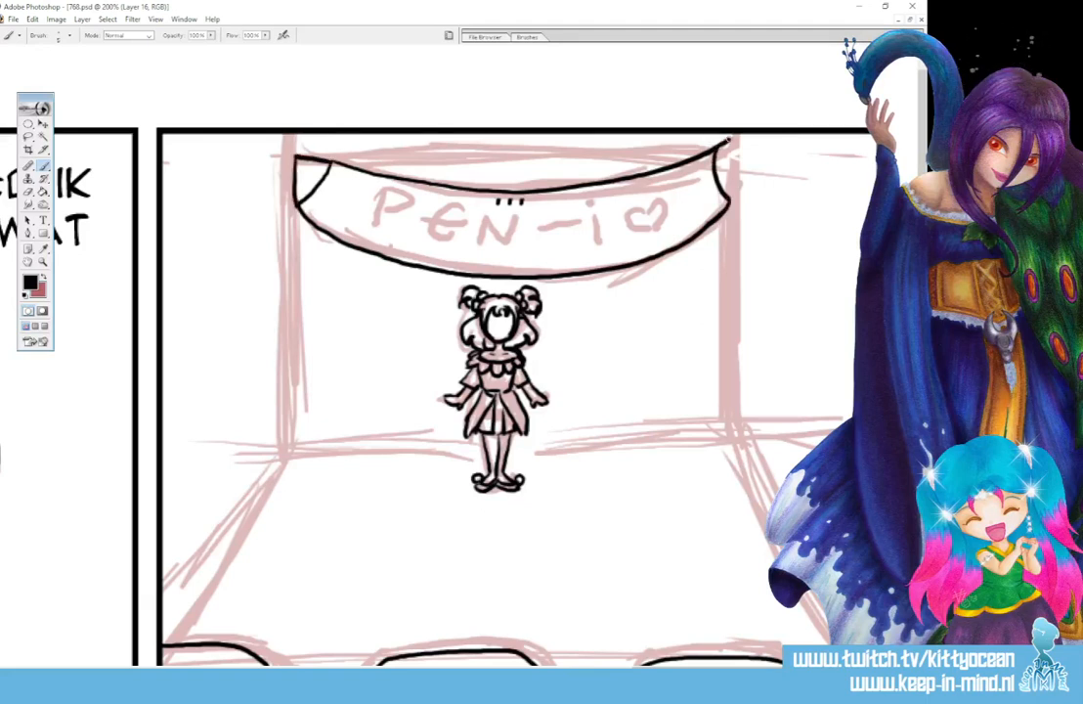
left_click_drag(728, 143, 722, 211)
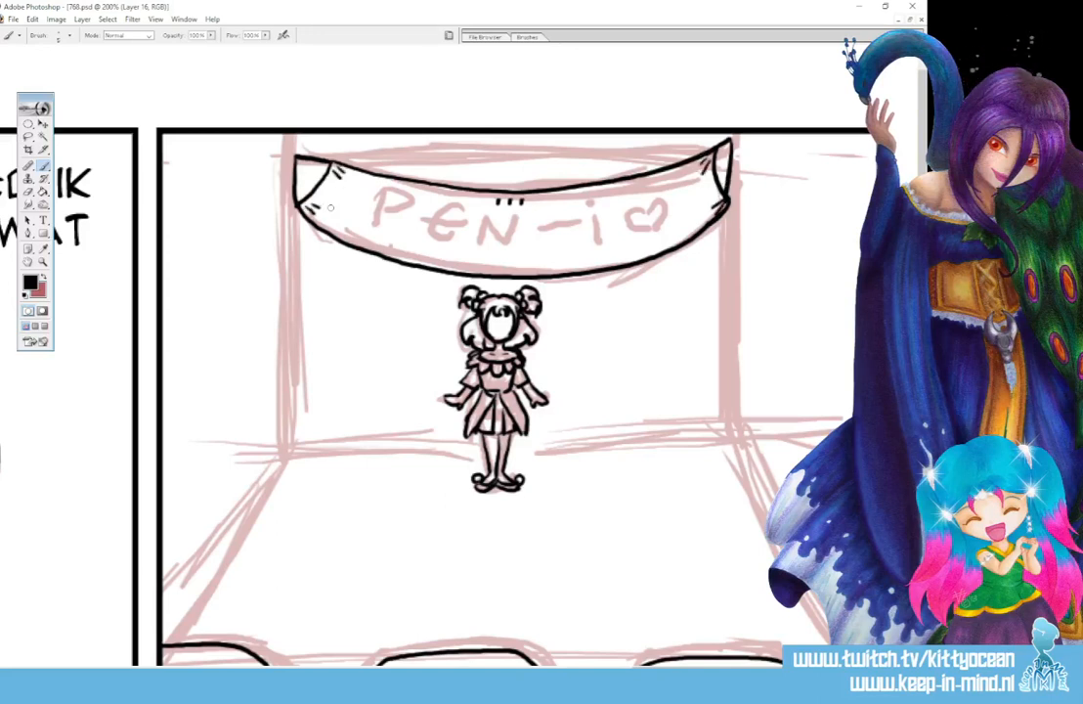
- Ink the outlined banner lettering "PEN-i" followed by two hearts, correcting the strokes of the N
mouse_move(382, 192)
left_mouse_down()
mouse_move(368, 238)
mouse_move(380, 221)
left_mouse_up()
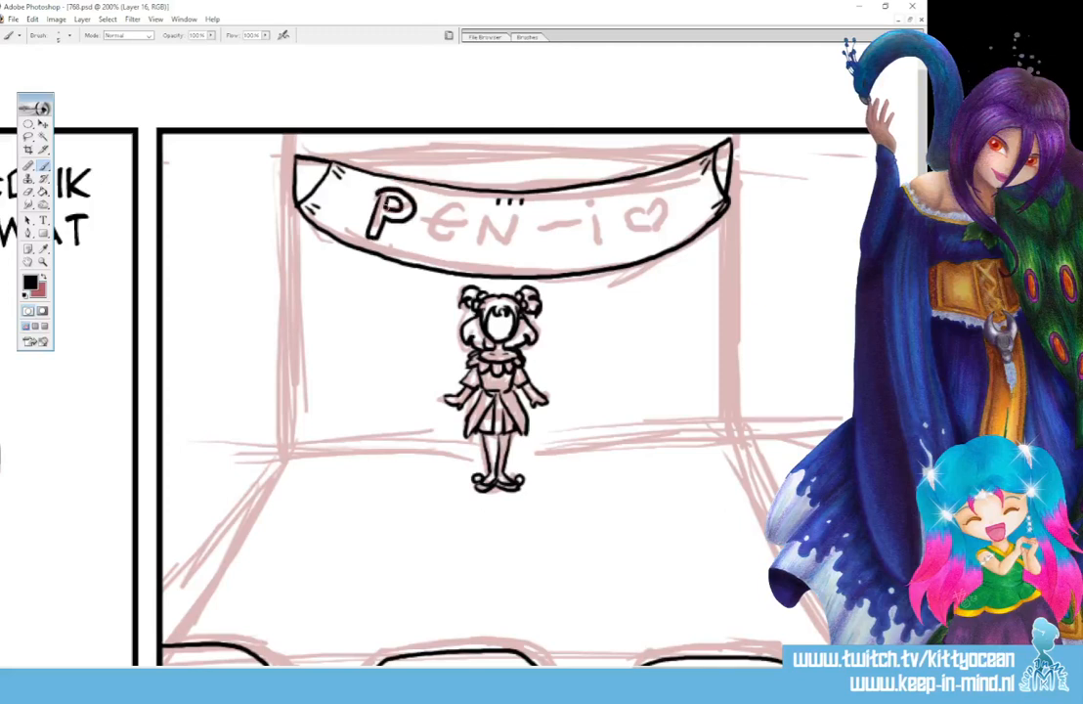
mouse_move(437, 208)
left_mouse_down()
mouse_move(417, 235)
mouse_move(437, 244)
mouse_move(447, 213)
mouse_move(455, 248)
mouse_move(489, 252)
mouse_move(503, 208)
left_mouse_up()
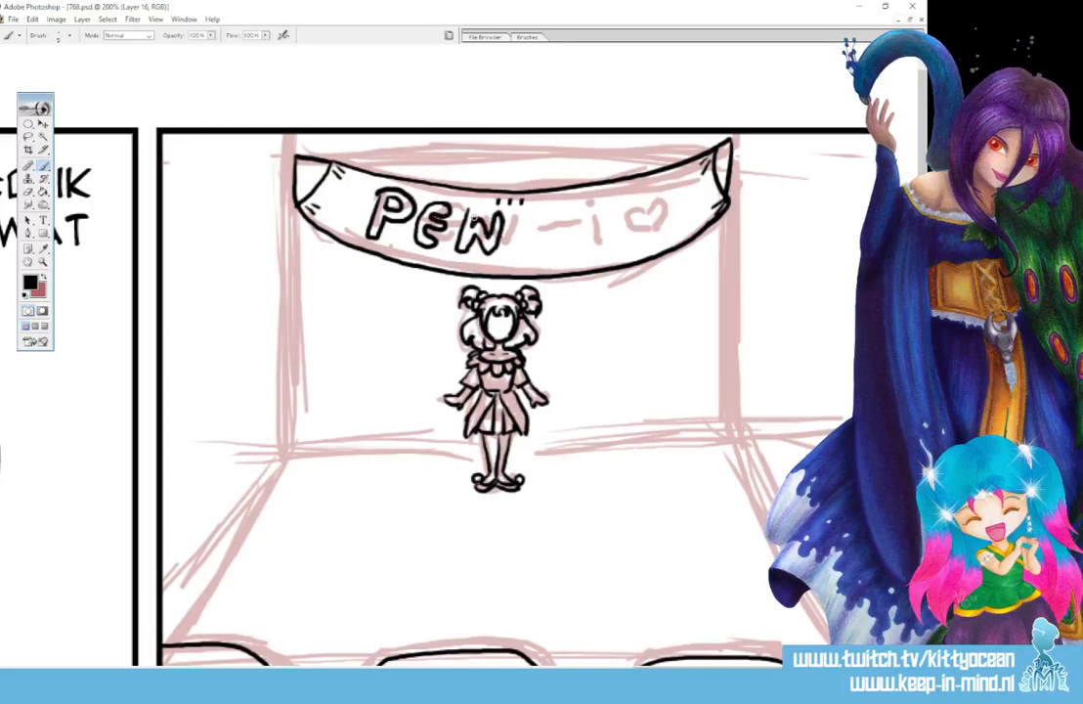
key("ctrl+alt+z")
key("ctrl+alt+z")
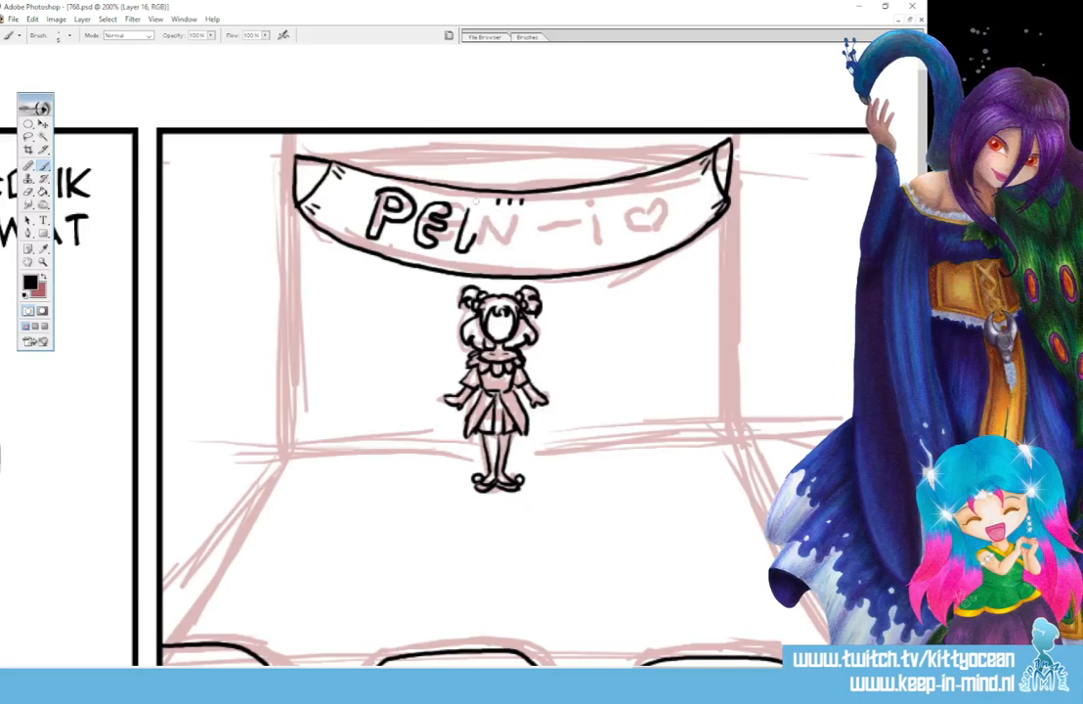
key("ctrl+shift+z")
key("ctrl+shift+z")
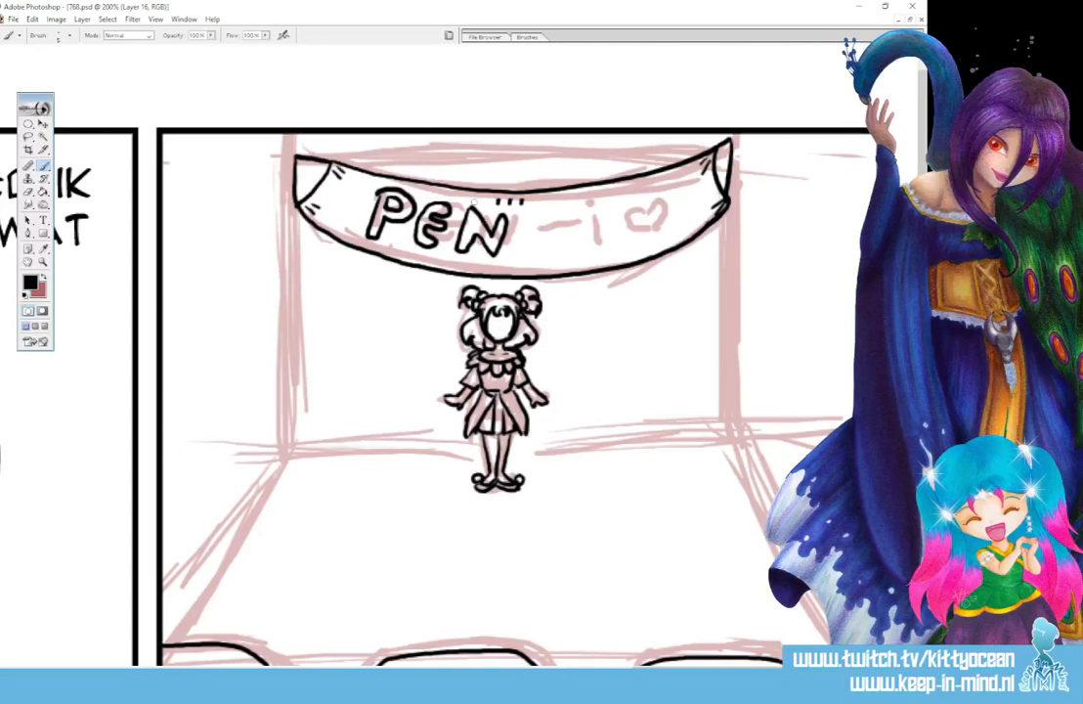
mouse_move(514, 238)
left_mouse_down()
mouse_move(561, 239)
mouse_move(570, 255)
left_mouse_up()
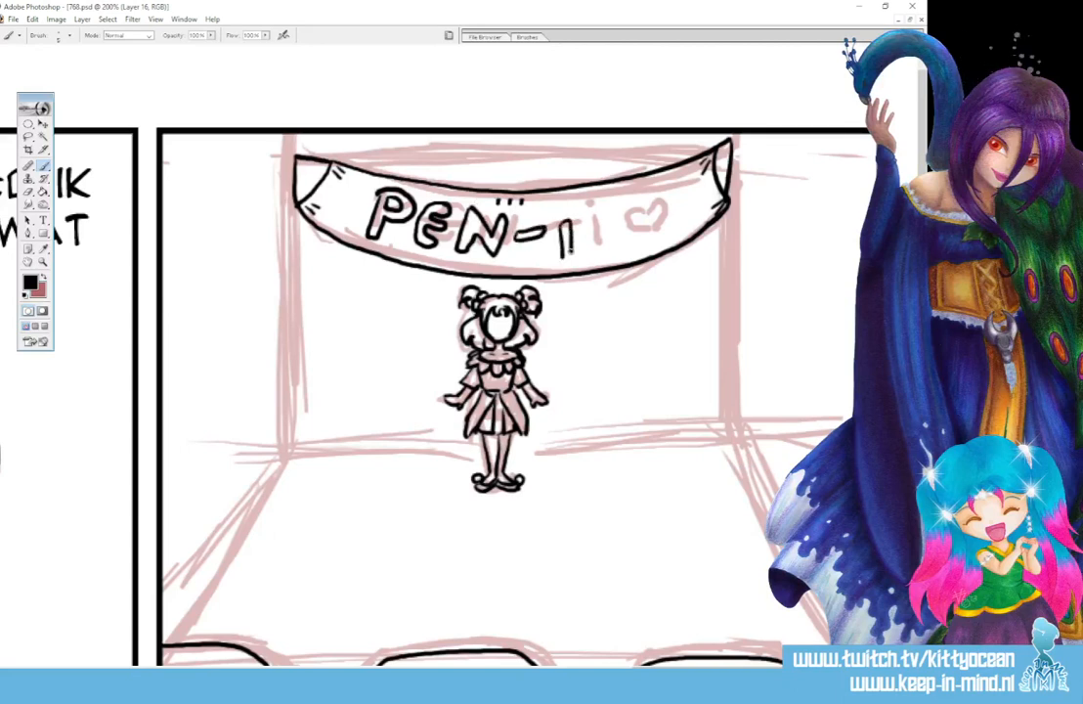
mouse_move(555, 210)
left_mouse_down()
mouse_move(569, 204)
mouse_move(589, 232)
mouse_move(621, 241)
mouse_move(640, 214)
mouse_move(621, 244)
left_mouse_up()
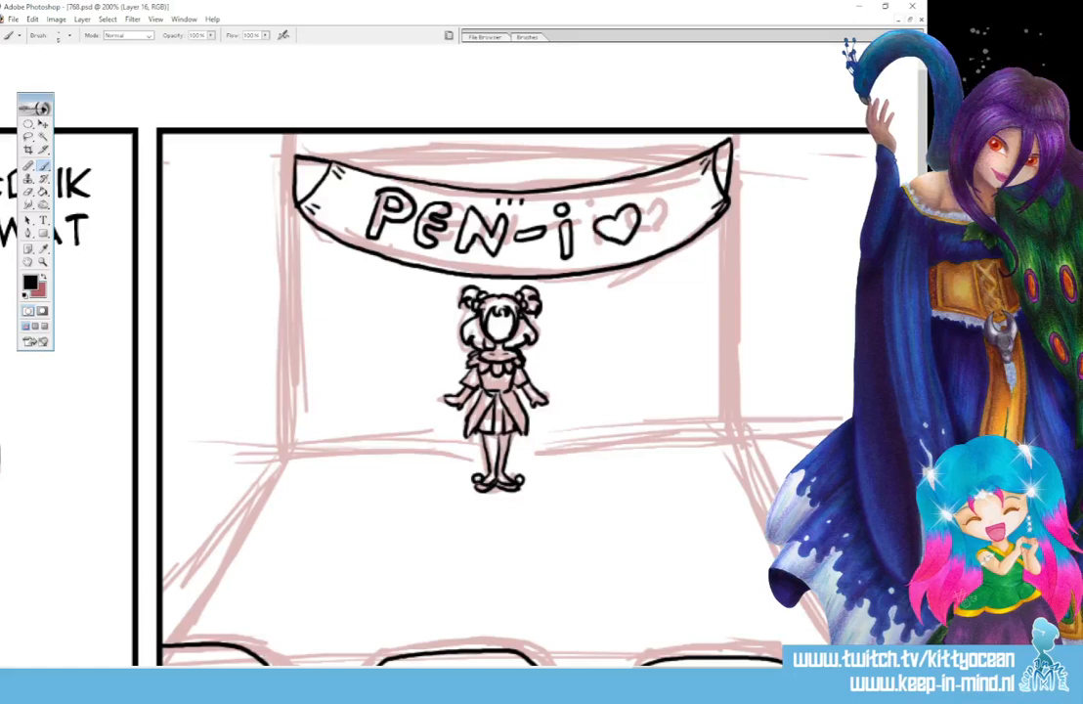
left_click_drag(670, 202, 662, 239)
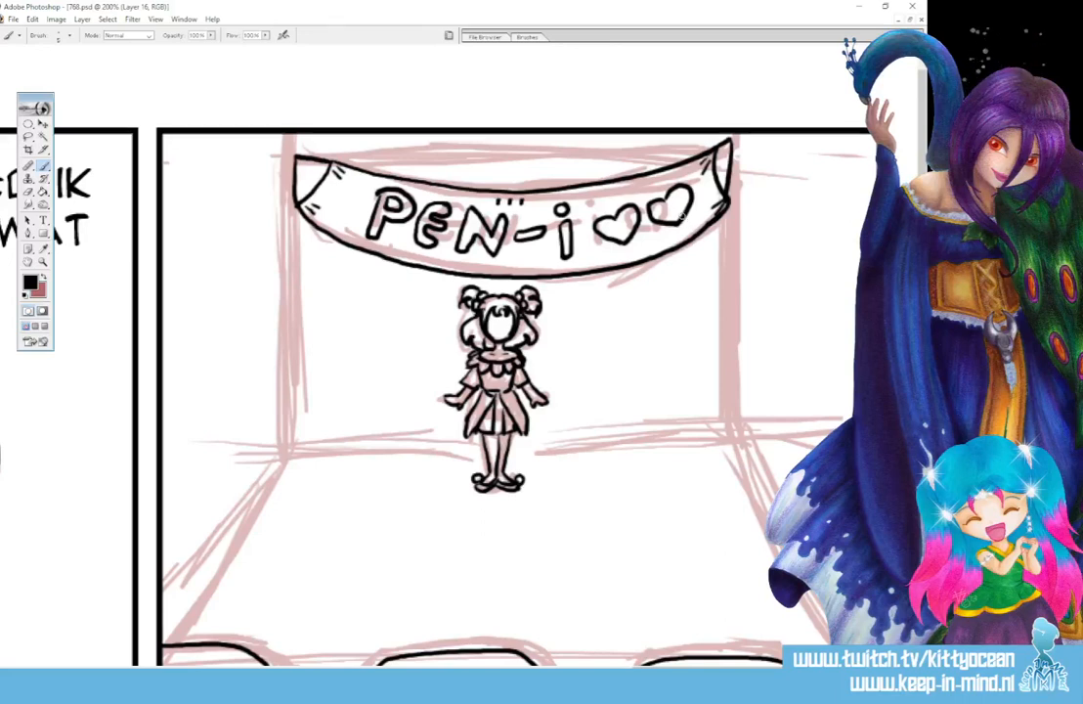
- Ink the stage's rear wall outline with its ceiling corners behind the banner, redrawing the floor line on both sides of the figure
mouse_move(293, 157)
left_mouse_down()
mouse_move(726, 143)
mouse_move(733, 435)
left_mouse_up()
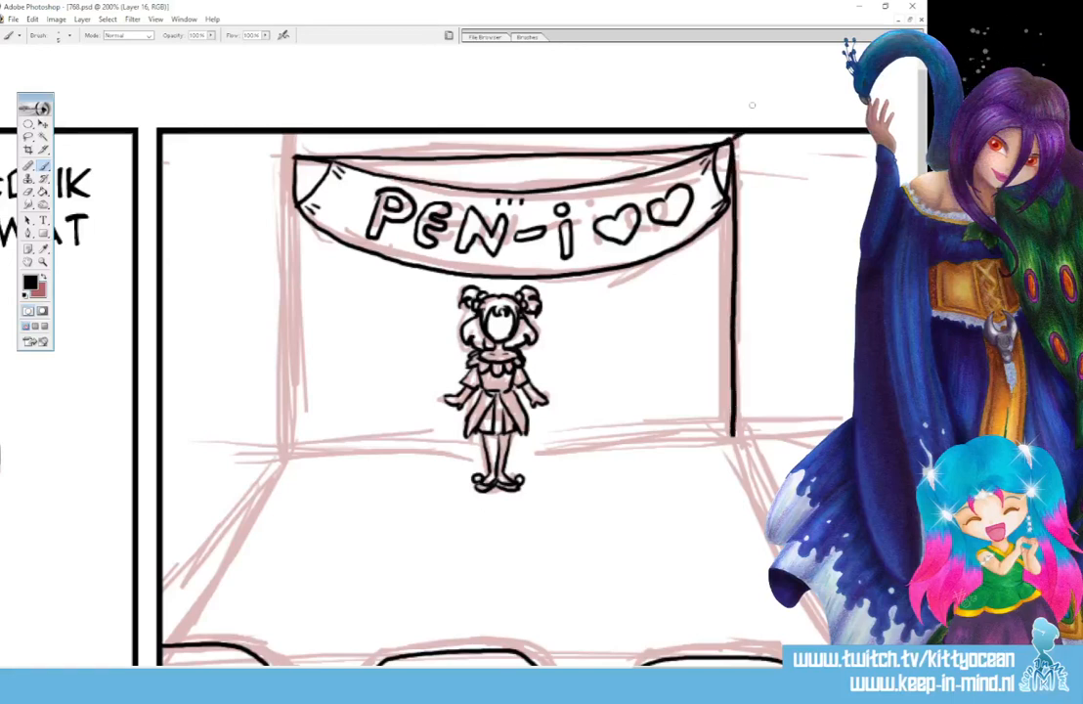
mouse_move(295, 156)
left_mouse_down()
mouse_move(262, 132)
mouse_move(290, 201)
mouse_move(290, 454)
mouse_move(732, 431)
left_mouse_up()
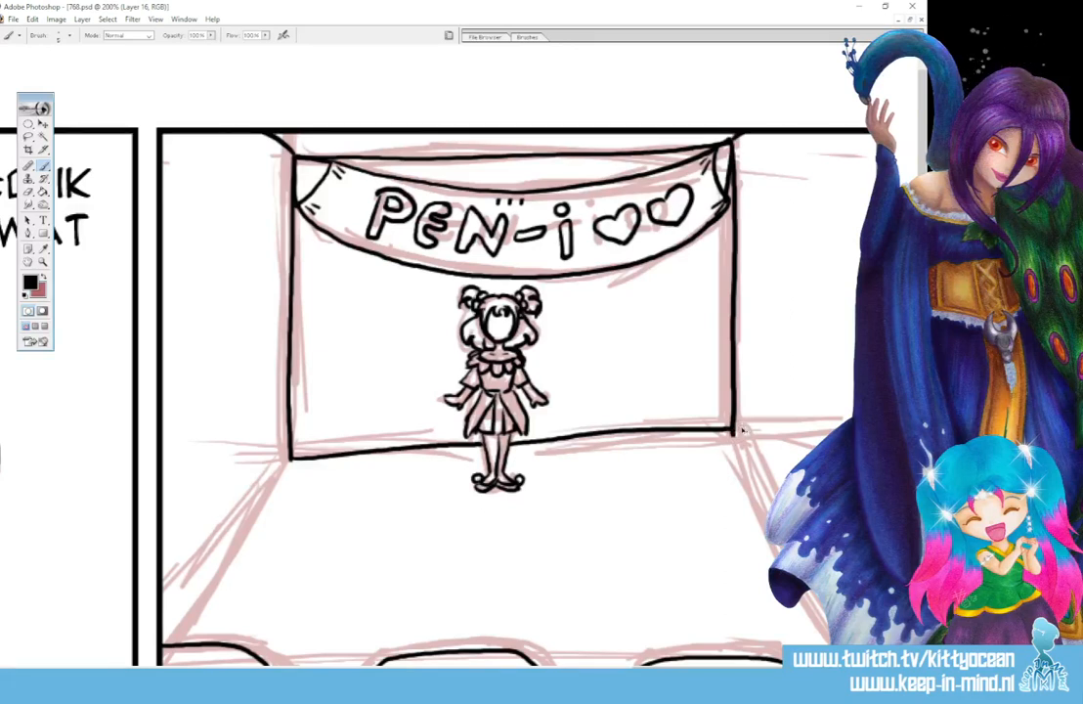
key("ctrl+z")
mouse_move(507, 448)
left_mouse_down()
mouse_move(723, 439)
mouse_move(752, 427)
left_mouse_up()
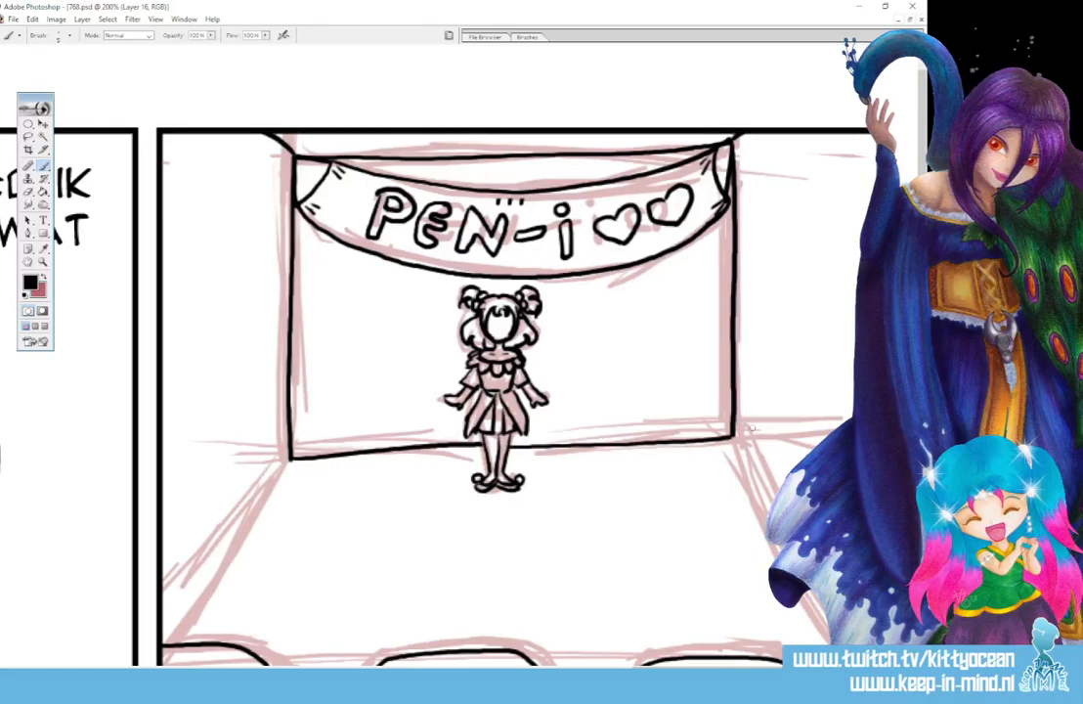
left_click_drag(291, 455, 469, 447)
left_click_drag(279, 464, 407, 455)
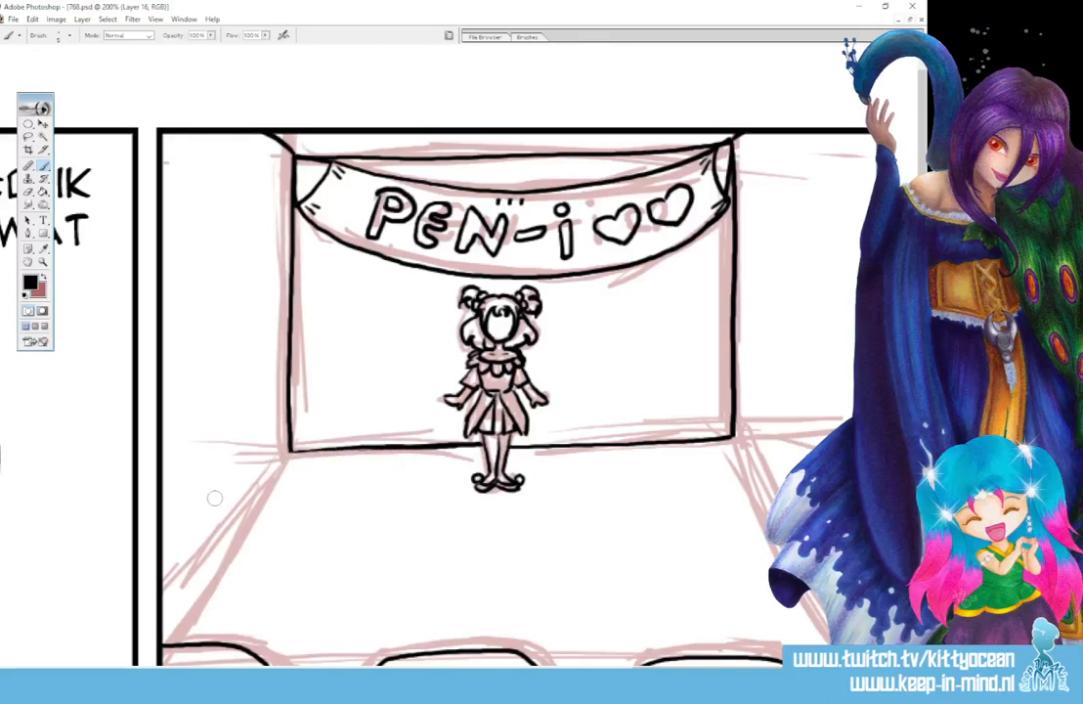
scroll(214, 497, "down", 5)
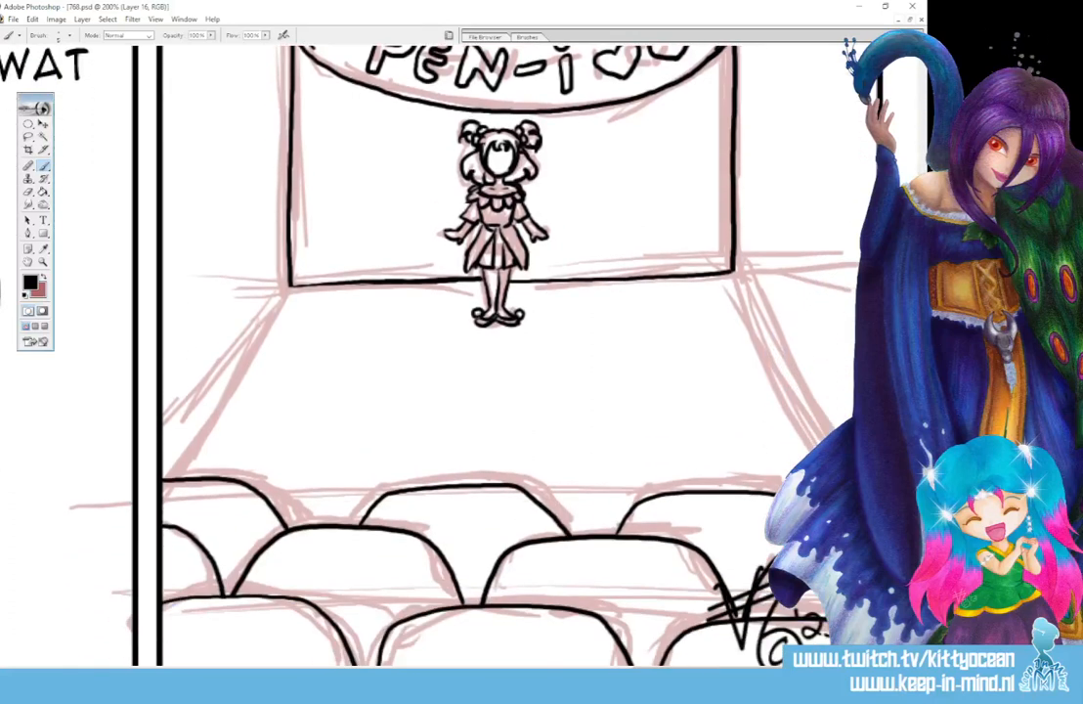
- Ink the stage floor's two slanting side edges, from the rear wall corners down toward the front row of seats
left_click_drag(288, 289, 164, 475)
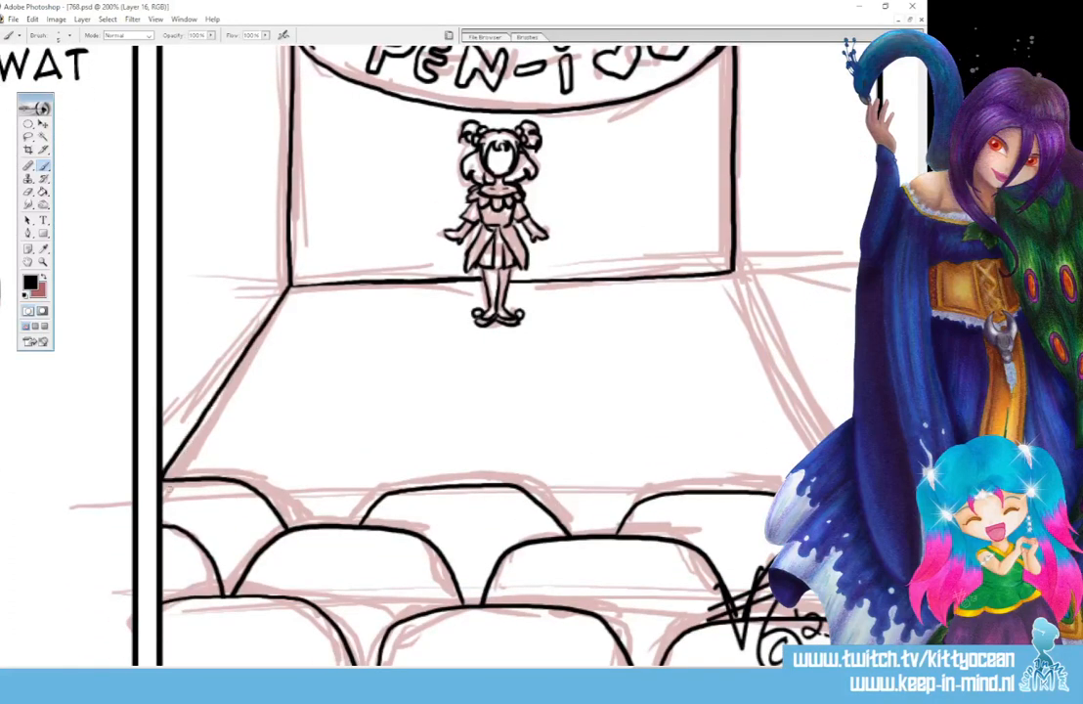
left_click_drag(733, 272, 827, 428)
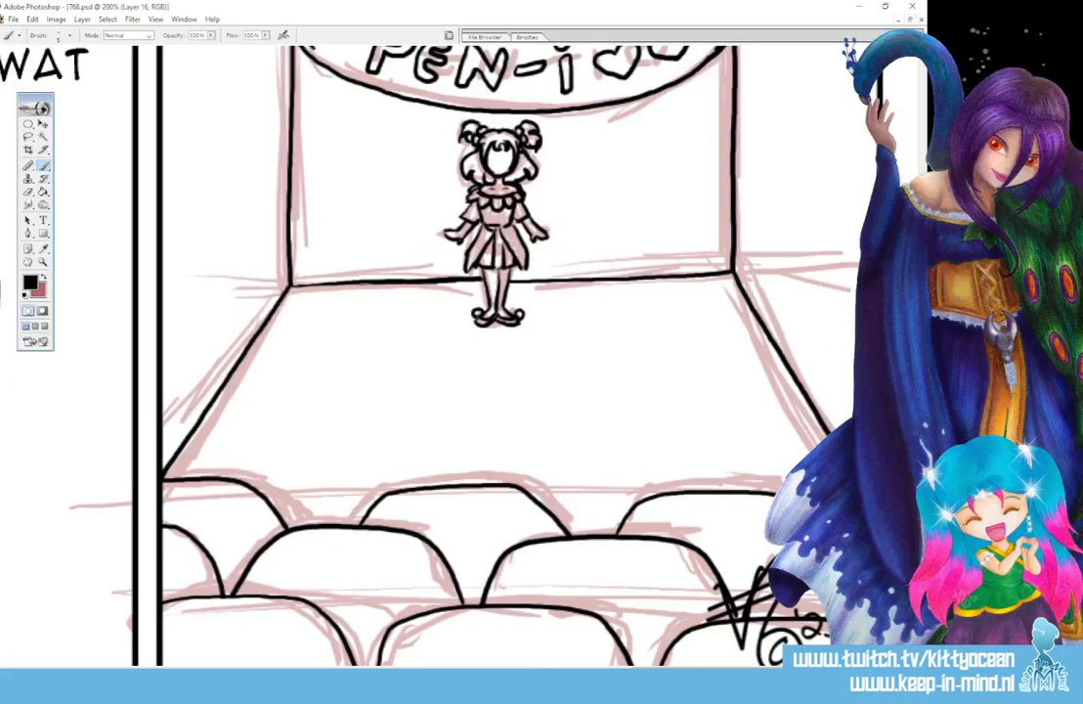
key("ctrl+minus")
key("ctrl+minus")
key("ctrl+minus")
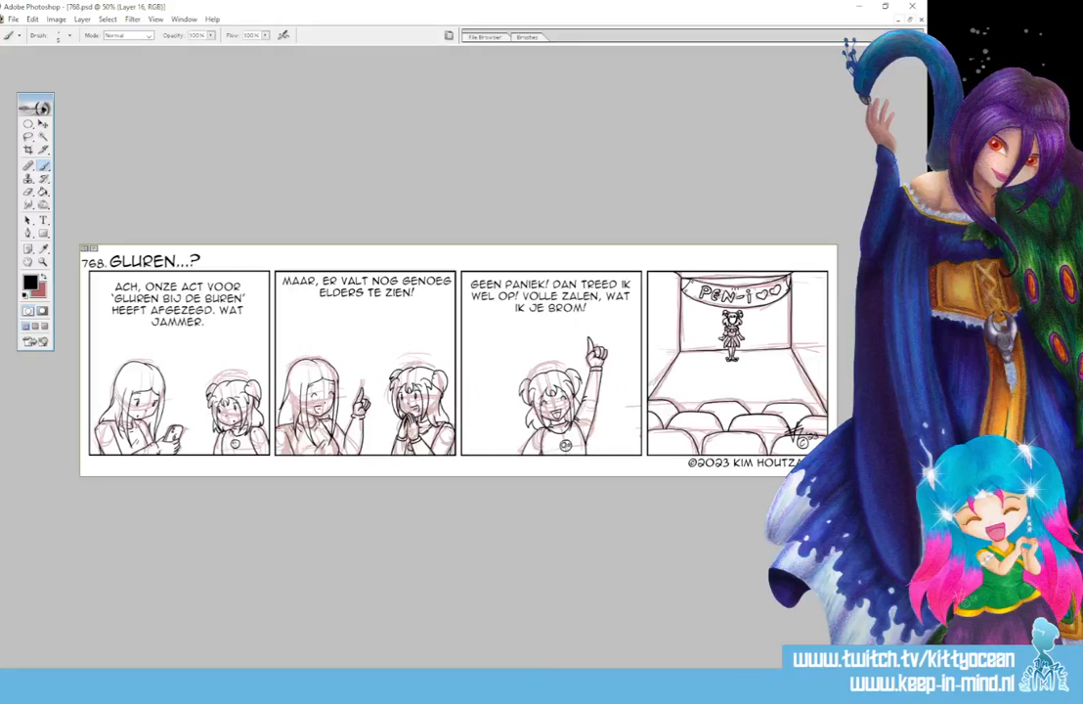
- Ink the stage figure's tiny facial features and hair bun details with a thinner brush
key("ctrl+plus")
key("ctrl+plus")
key("ctrl+plus")
key("ctrl+plus")
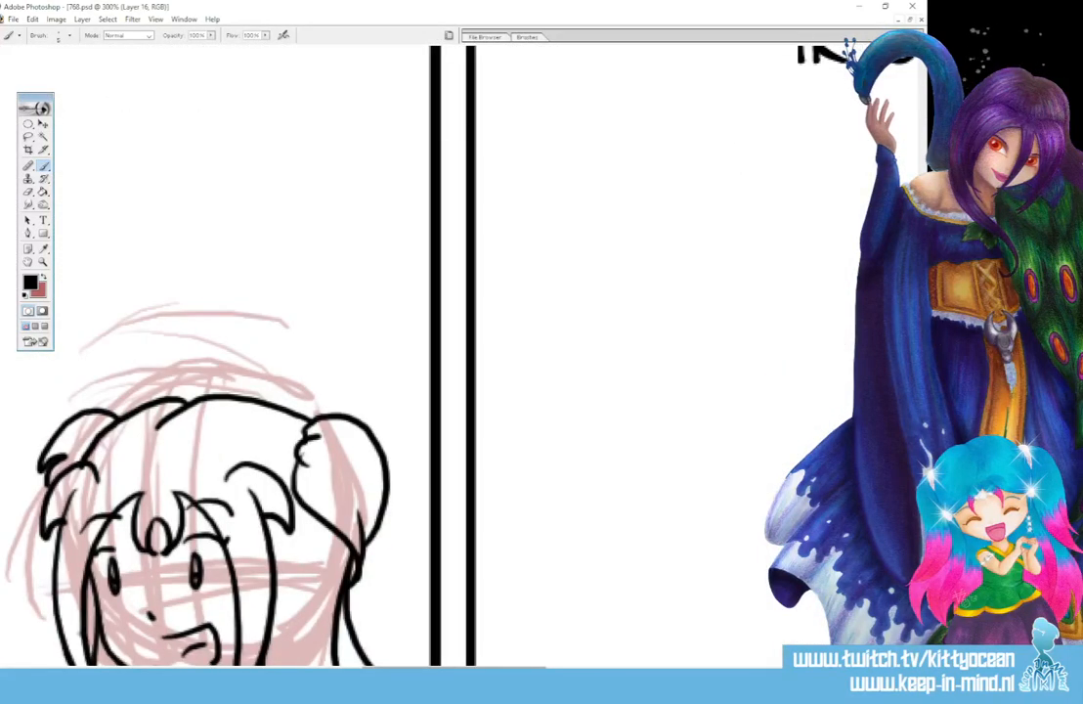
left_click_drag(456, 671, 789, 671)
left_click_drag(922, 170, 922, 162)
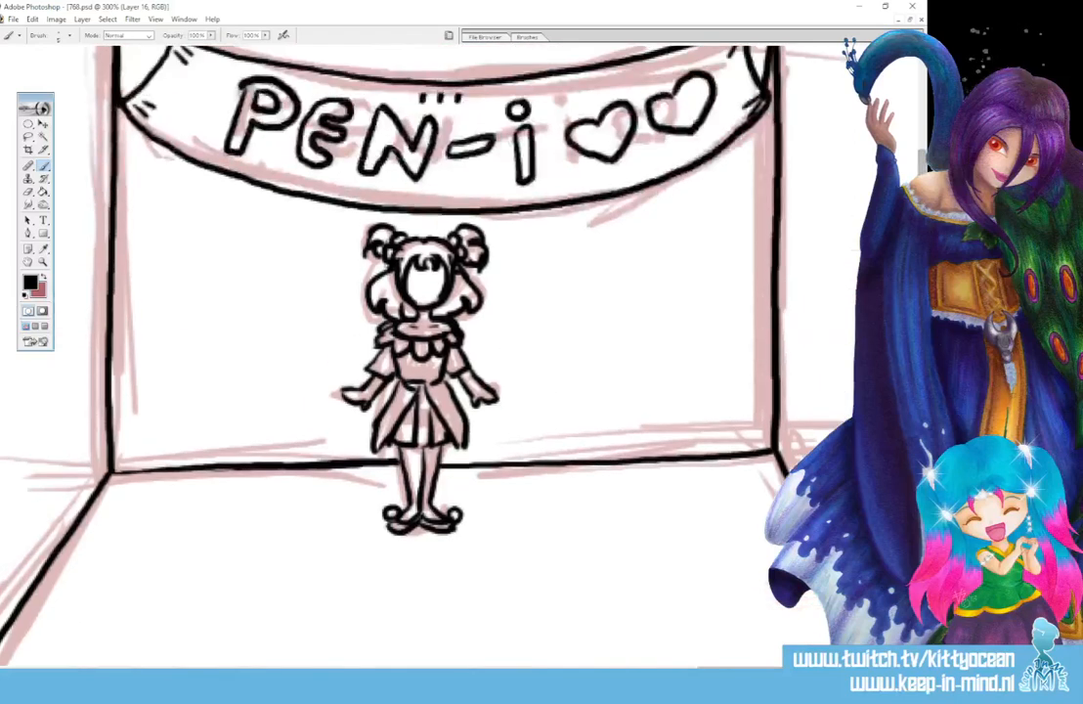
left_click(533, 36)
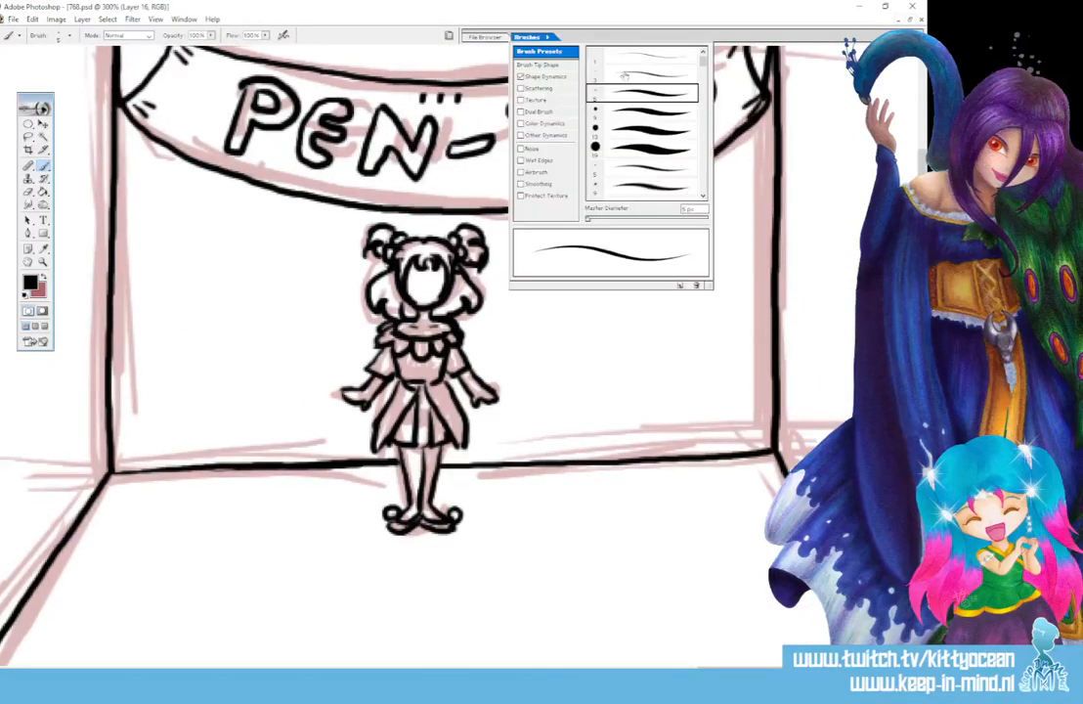
left_click_drag(413, 276, 414, 281)
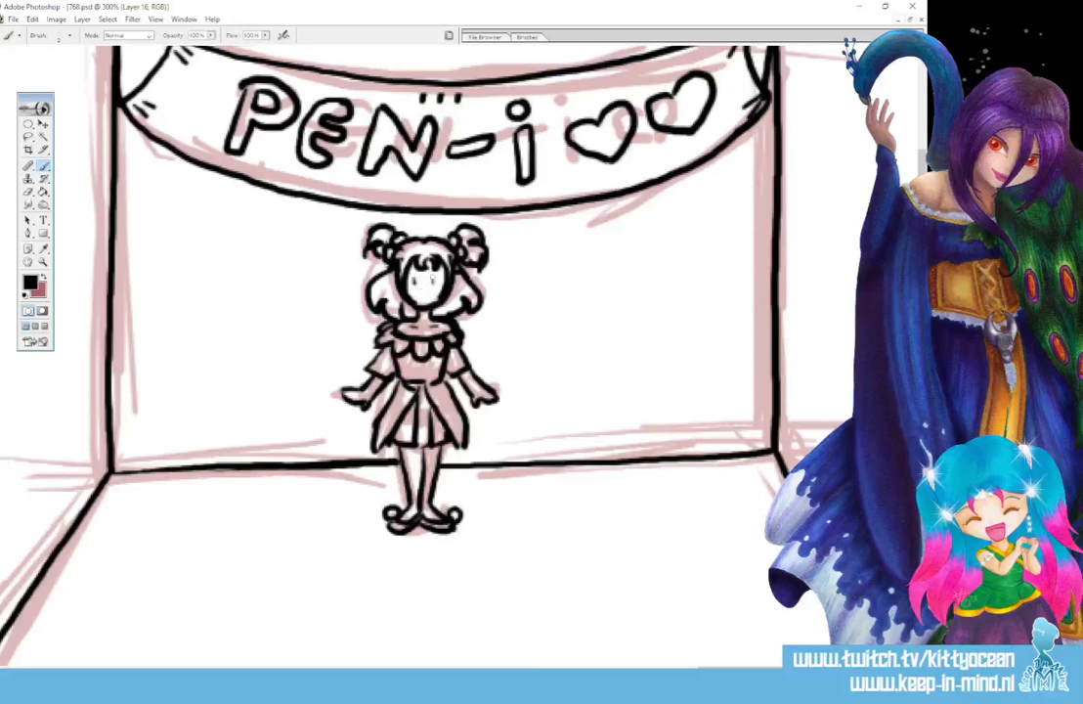
left_click_drag(433, 279, 416, 280)
left_click_drag(374, 235, 385, 232)
- Fill the long-haired woman's hair in the first two panels with greyish tan AAA080
key("ctrl+minus")
key("ctrl+minus")
key("ctrl+minus")
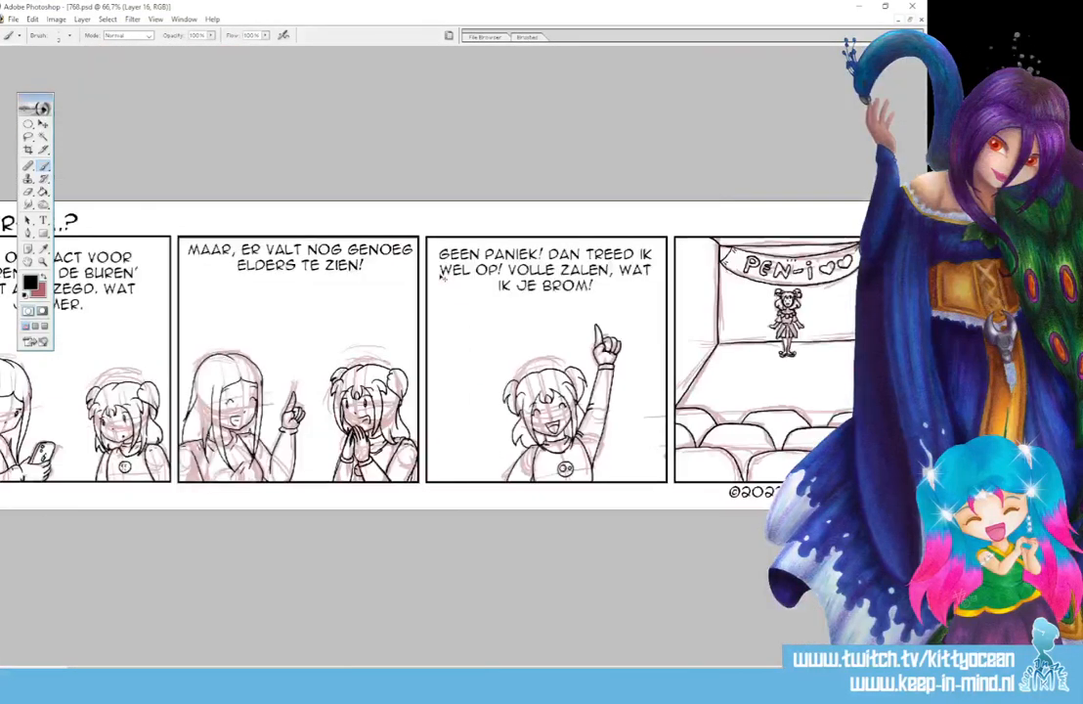
key("ctrl+minus")
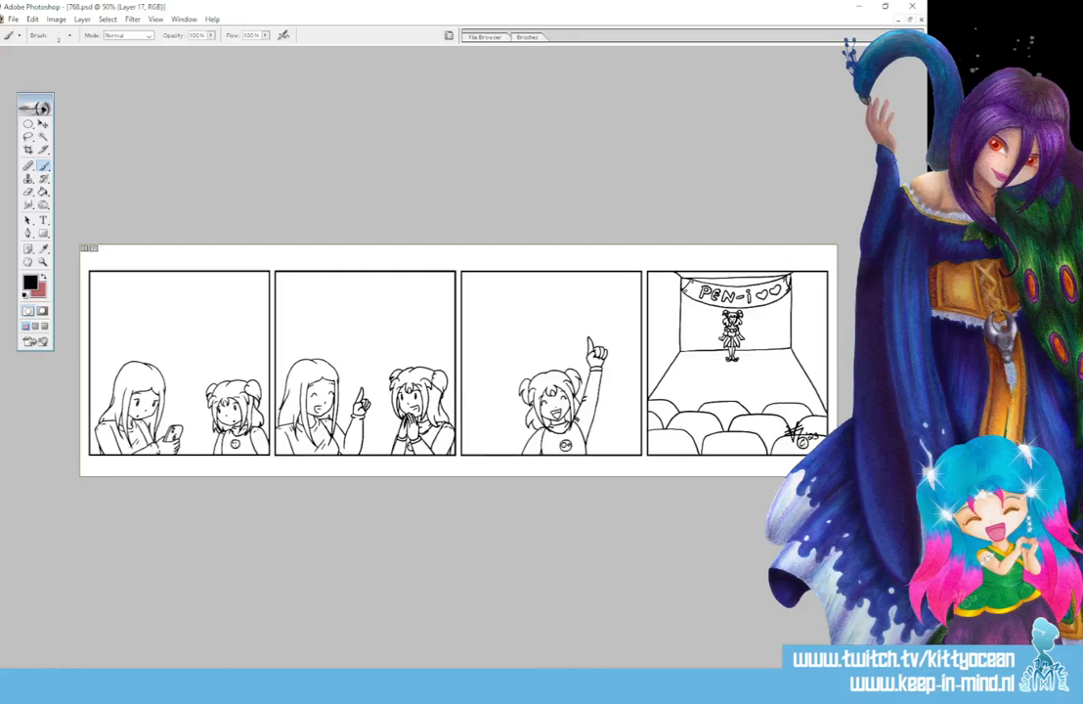
left_click(43, 248)
left_click(31, 282)
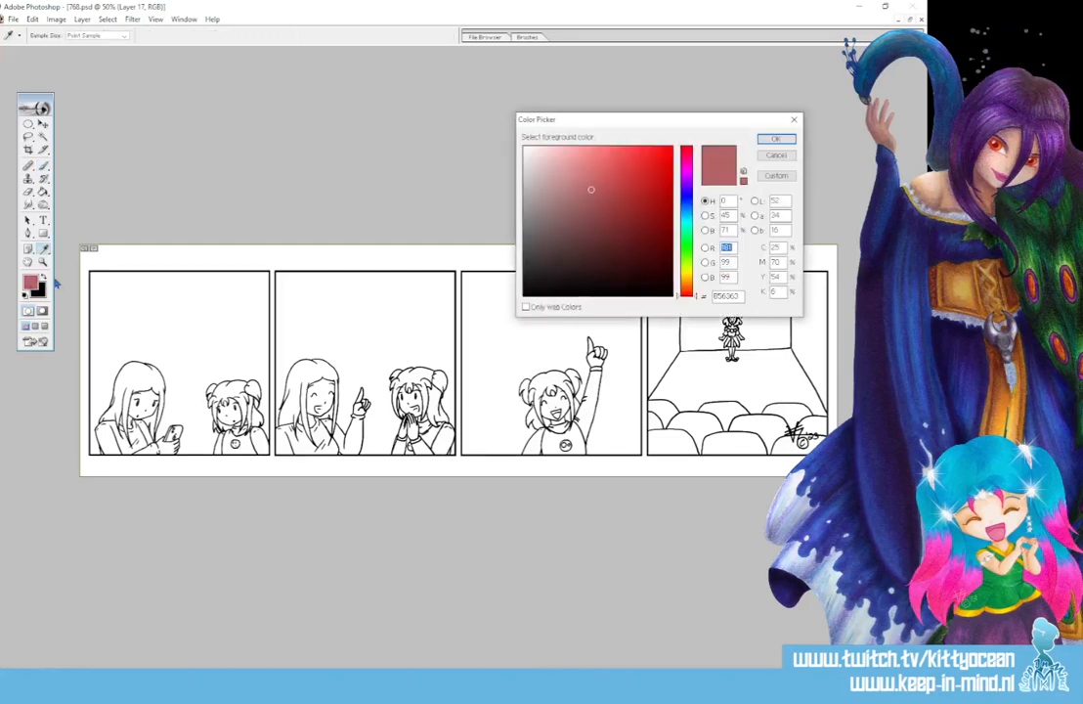
left_click(691, 278)
left_click(579, 200)
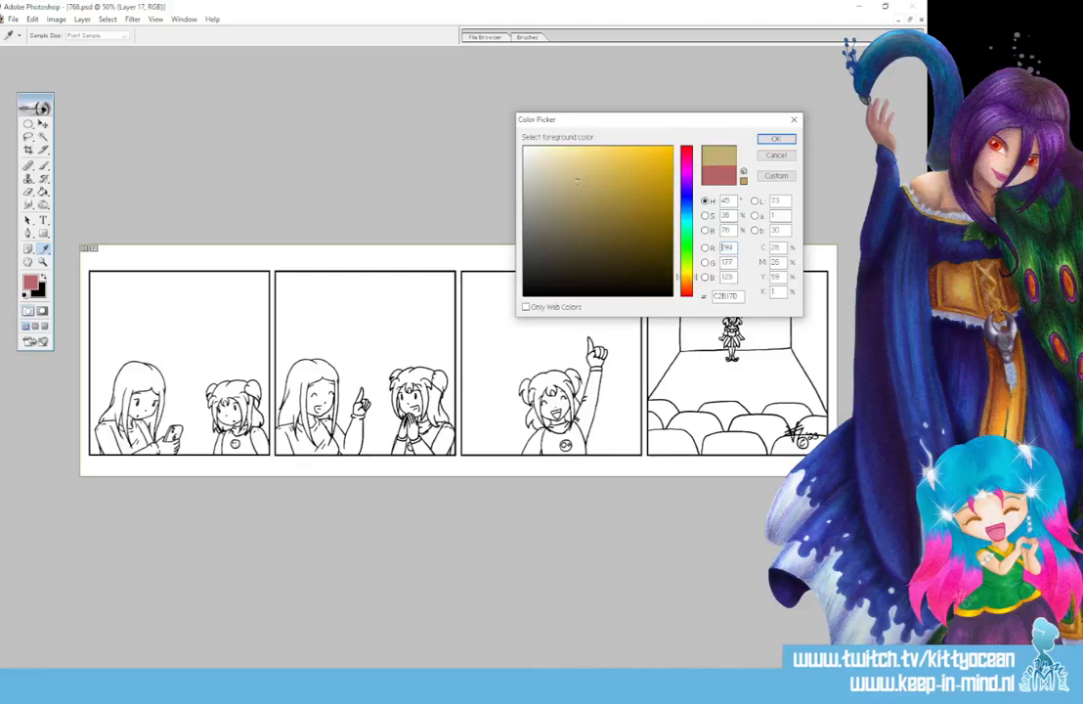
left_click_drag(579, 200, 560, 195)
left_click(776, 139)
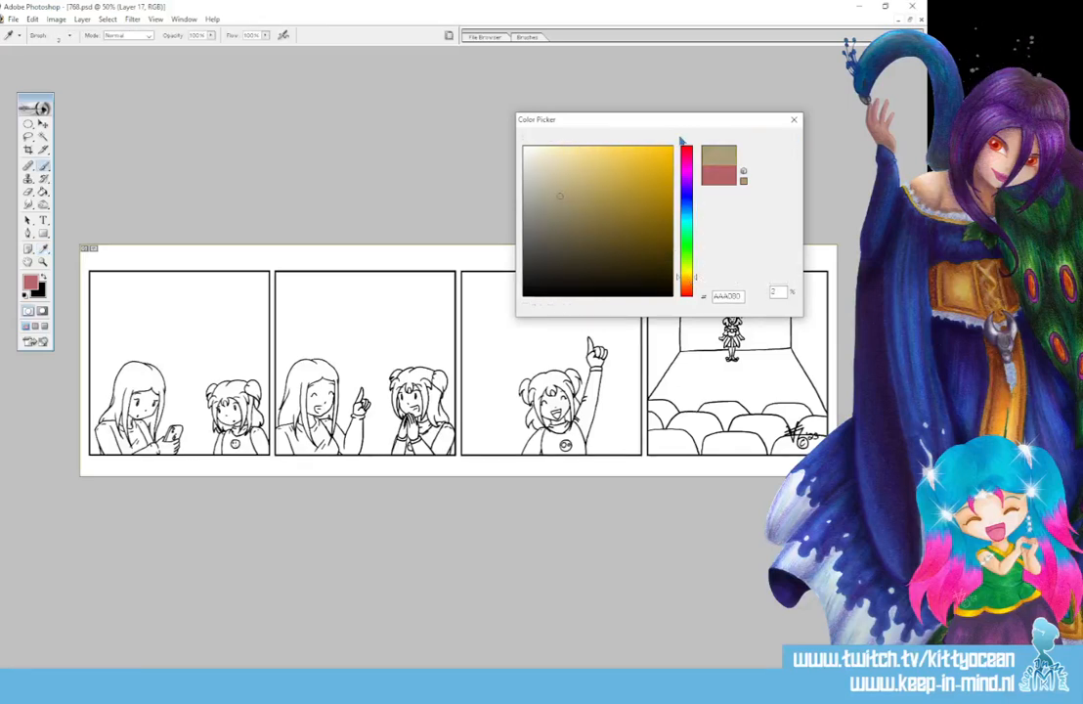
left_click(43, 192)
left_click(152, 376)
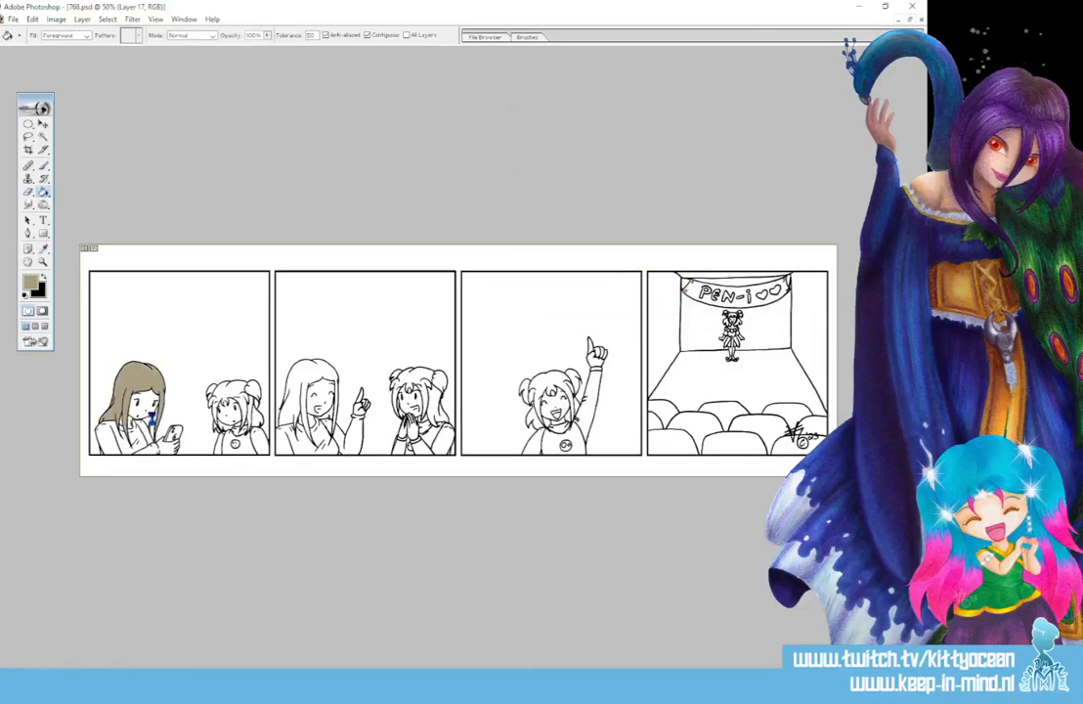
left_click(291, 391)
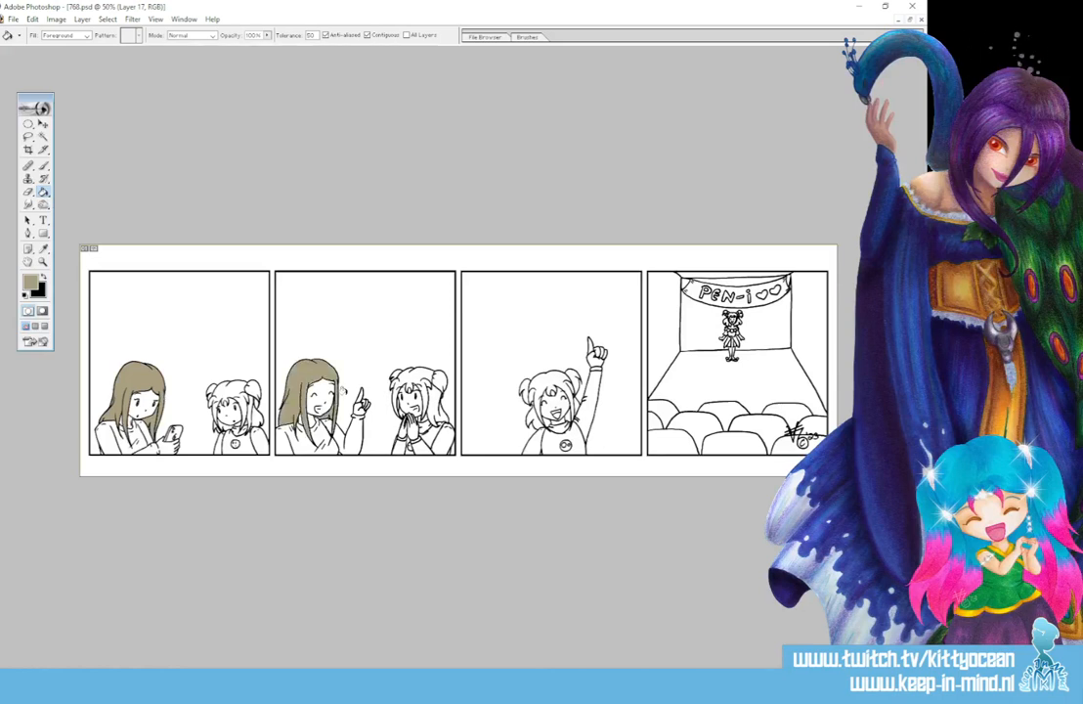
- Fill the long-haired woman's sweater in the first two panels with muted teal 67A2B1
left_click(29, 282)
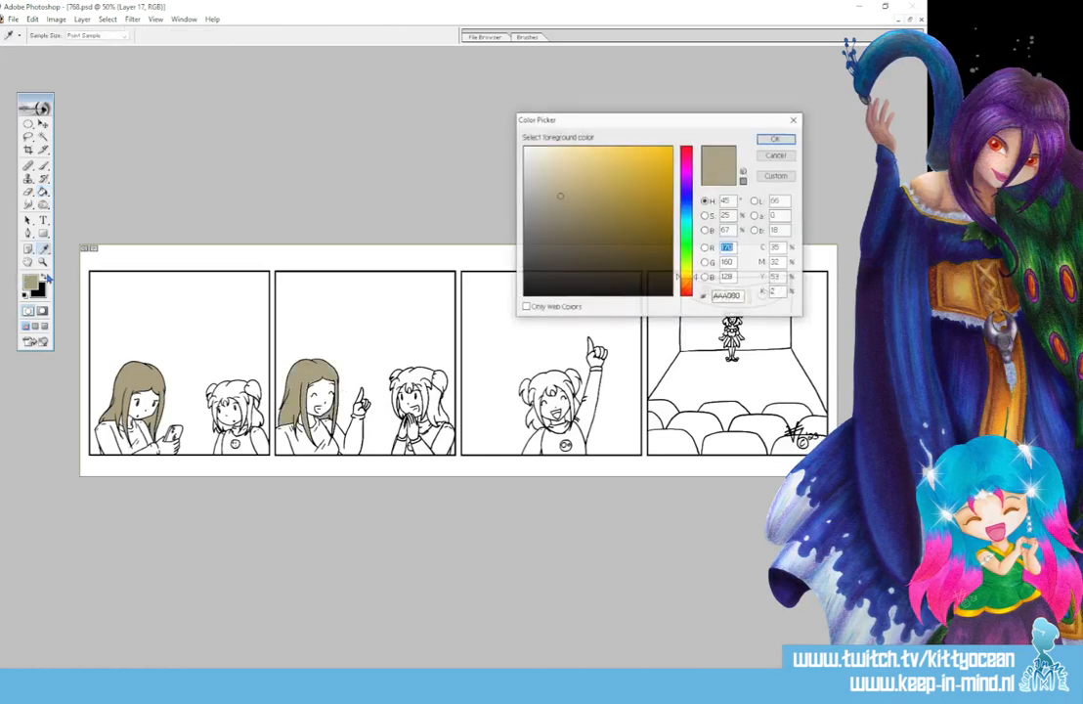
left_click(685, 215)
left_click(584, 191)
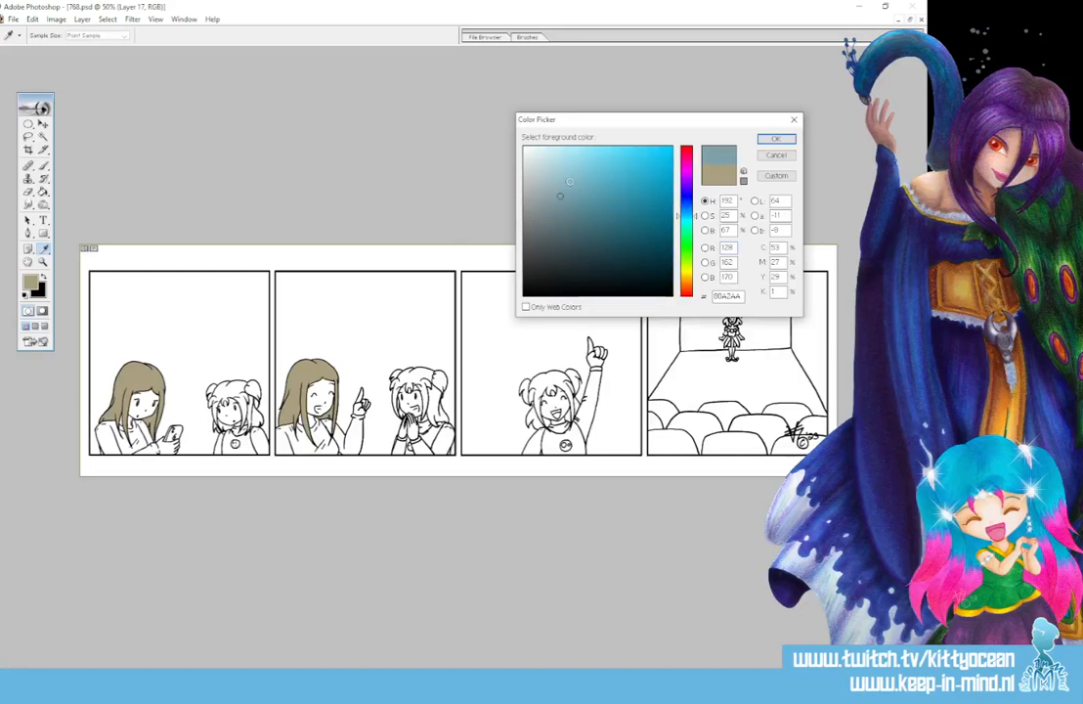
left_click(775, 138)
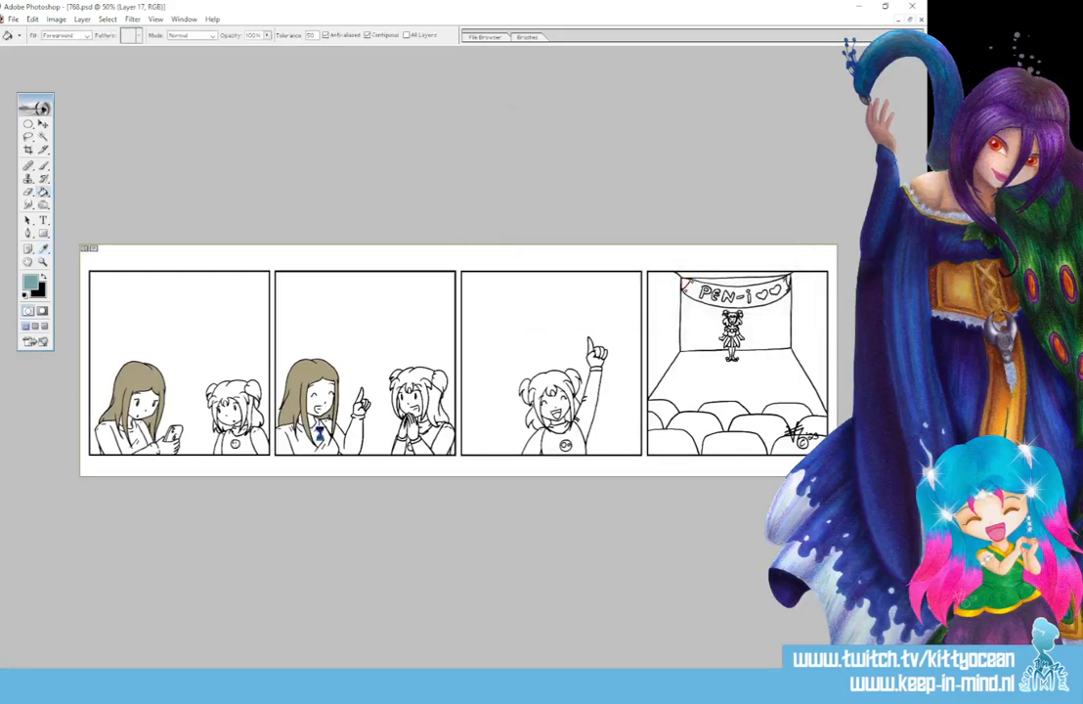
left_click(312, 435)
left_click(349, 440)
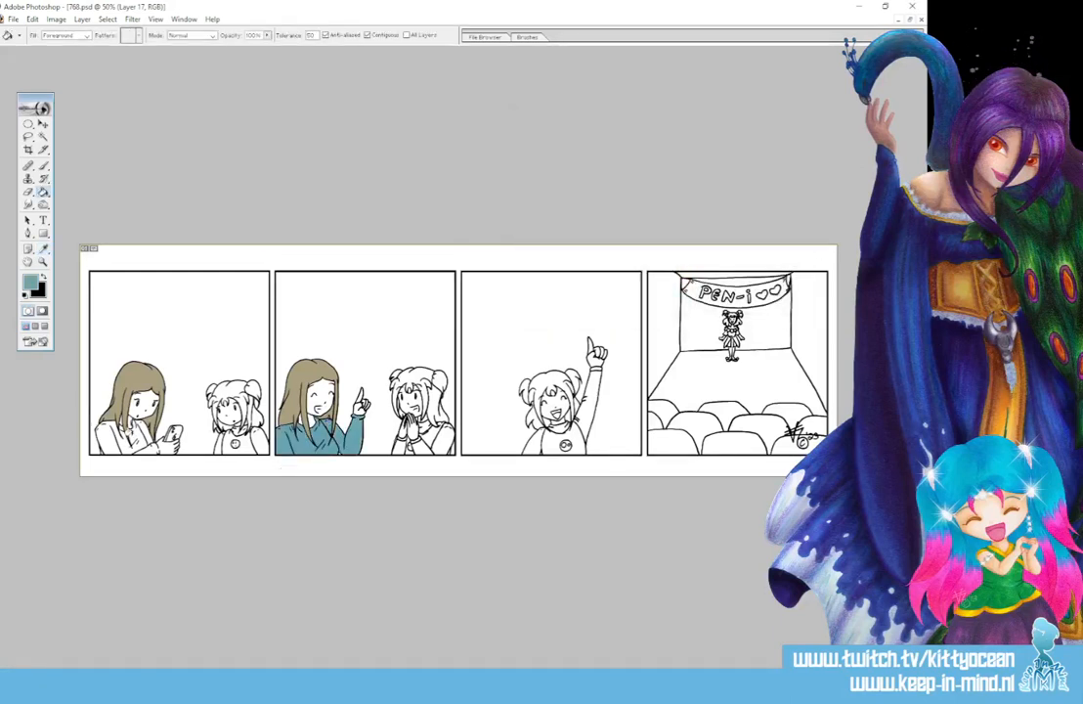
left_click(118, 437)
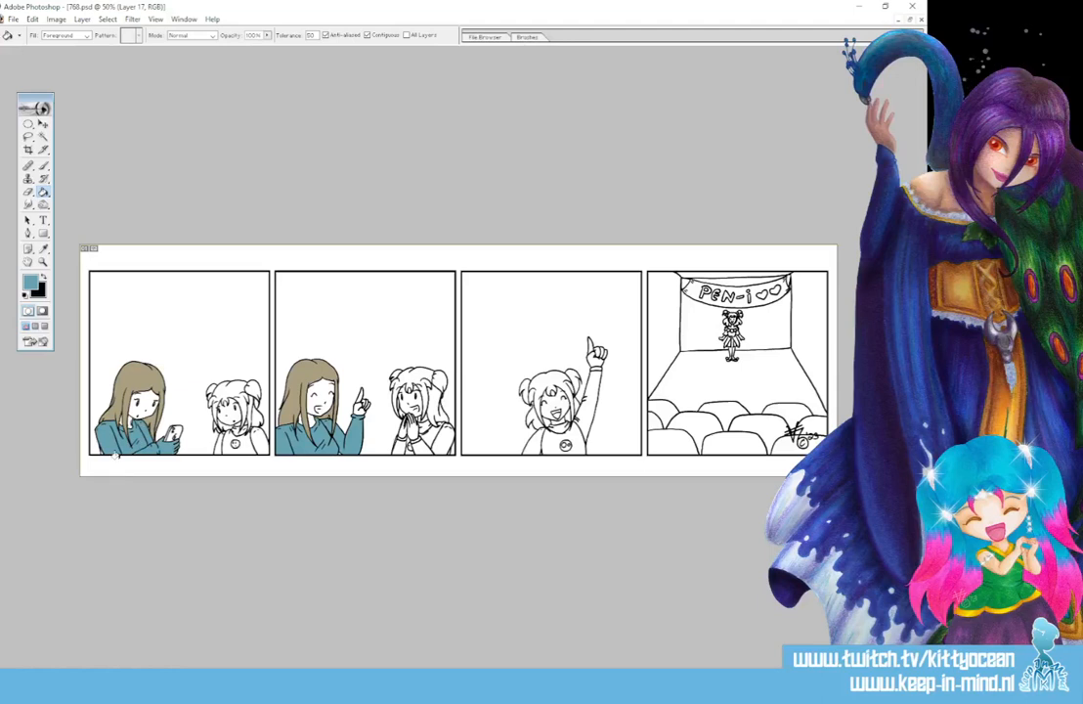
- Touch up the woman's sleeve outline in the first panel with a black 5 px brush, and fill the leftover sweater bits in teal
left_click(47, 279)
left_click(43, 164)
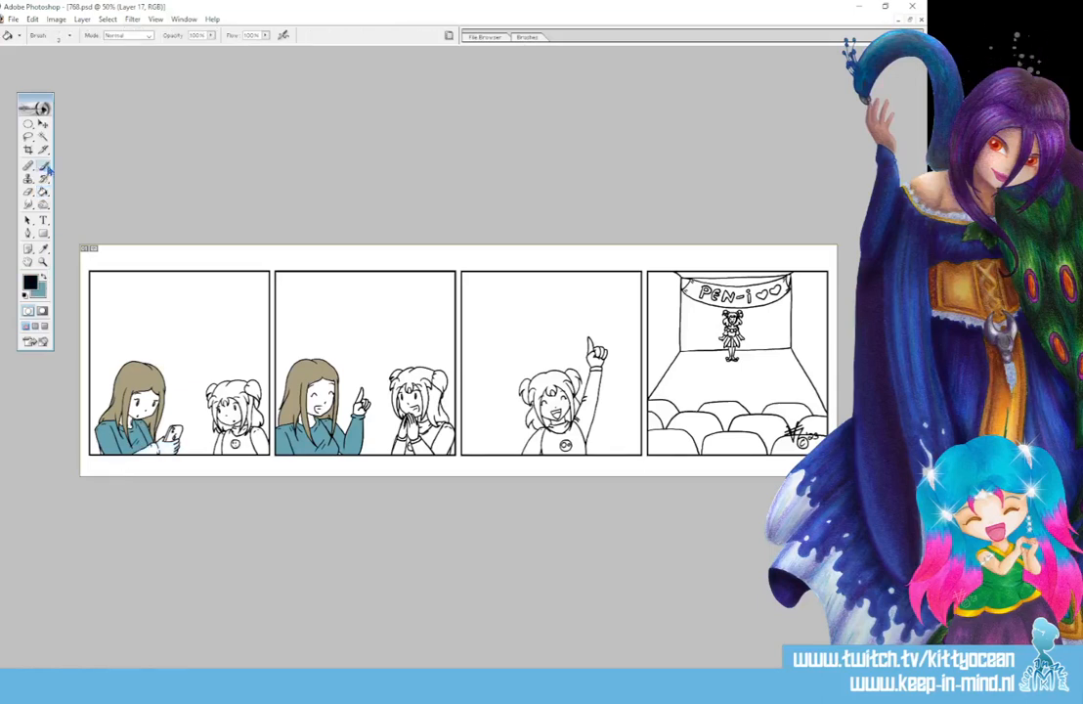
left_click(547, 36)
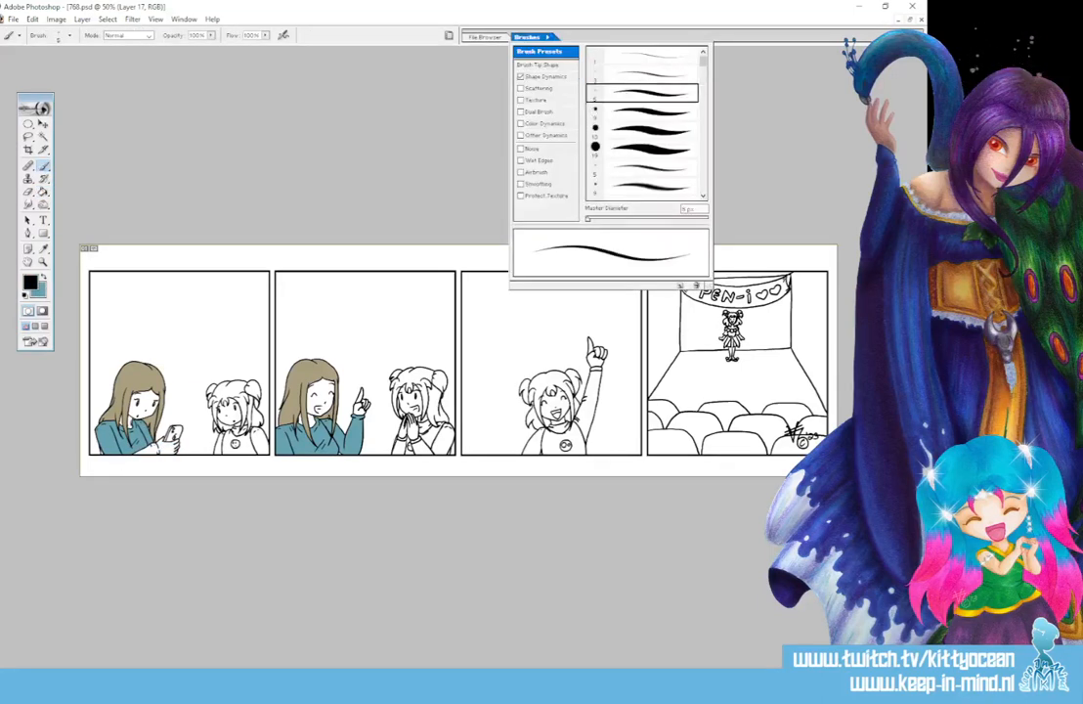
left_click(533, 37)
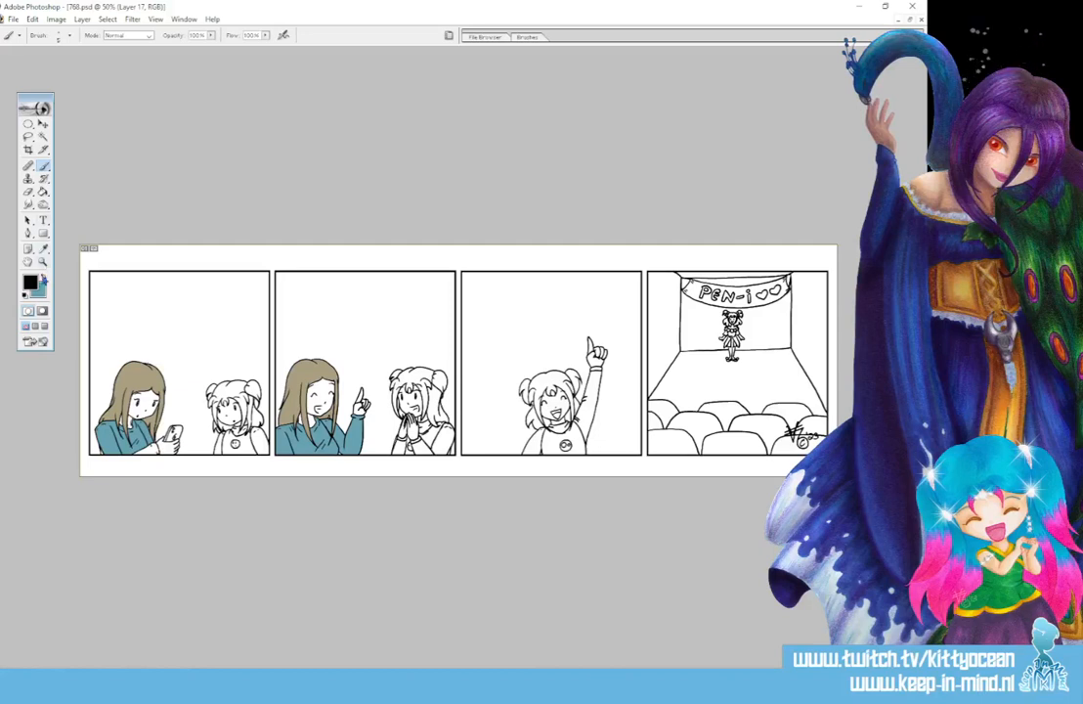
left_click(45, 277)
left_click(44, 194)
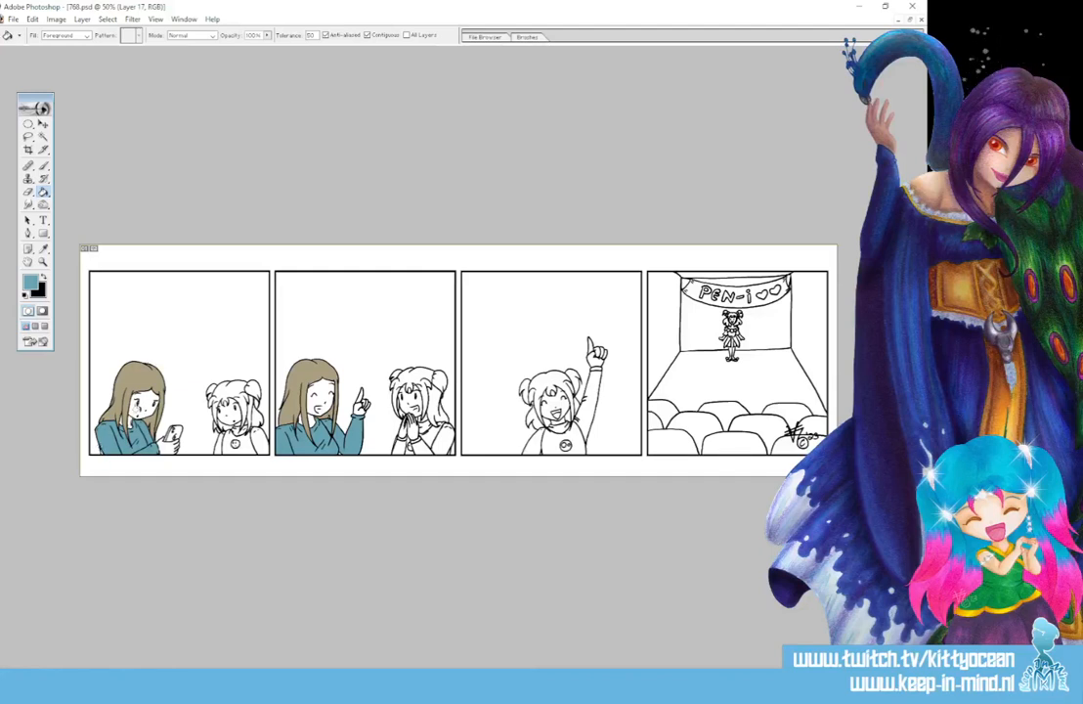
left_click(99, 449)
left_click(100, 451)
left_click(100, 452)
- Fill the long-haired woman's face and hands in the first two panels with pale cream F1E8D7
left_click(30, 281)
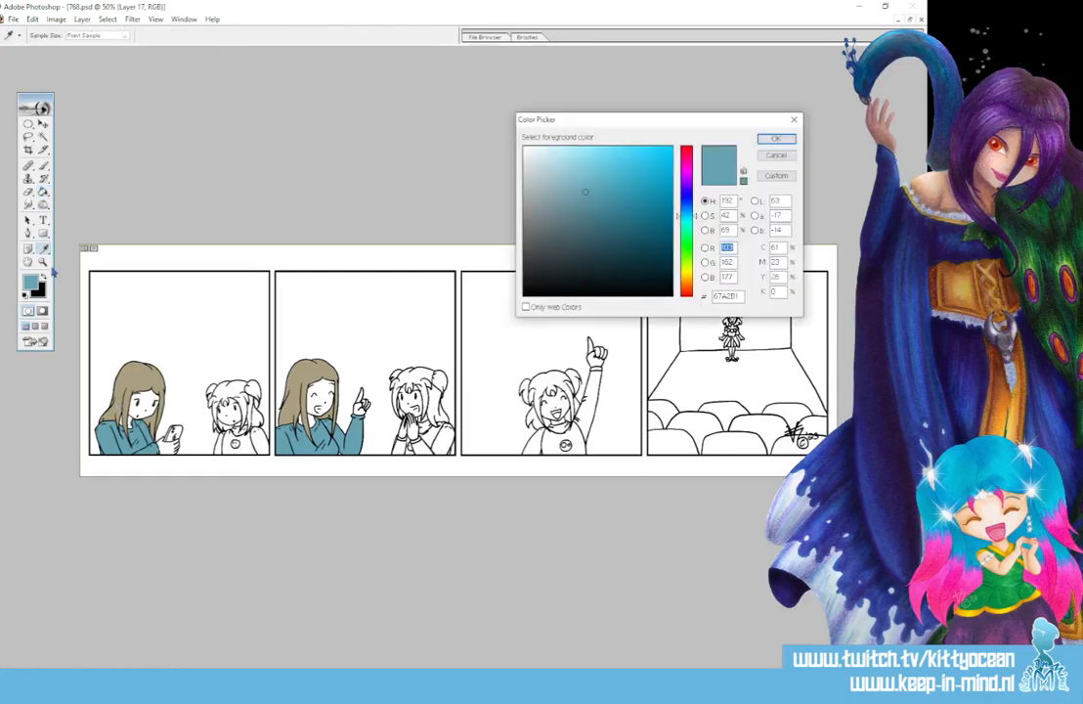
left_click(686, 280)
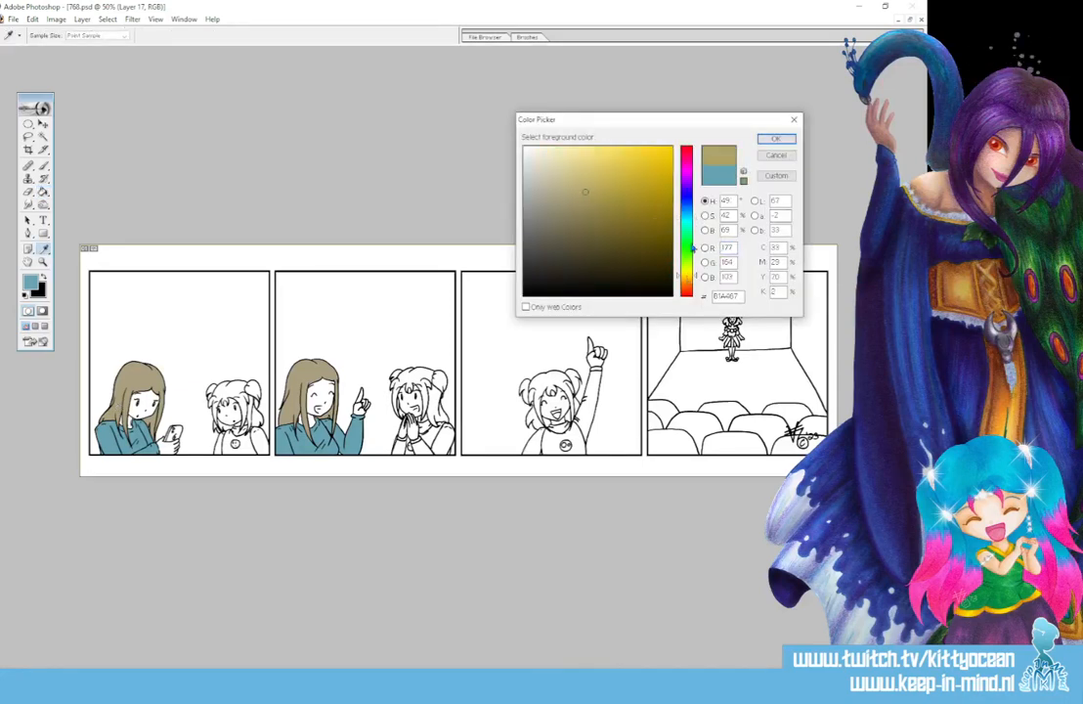
left_click(545, 157)
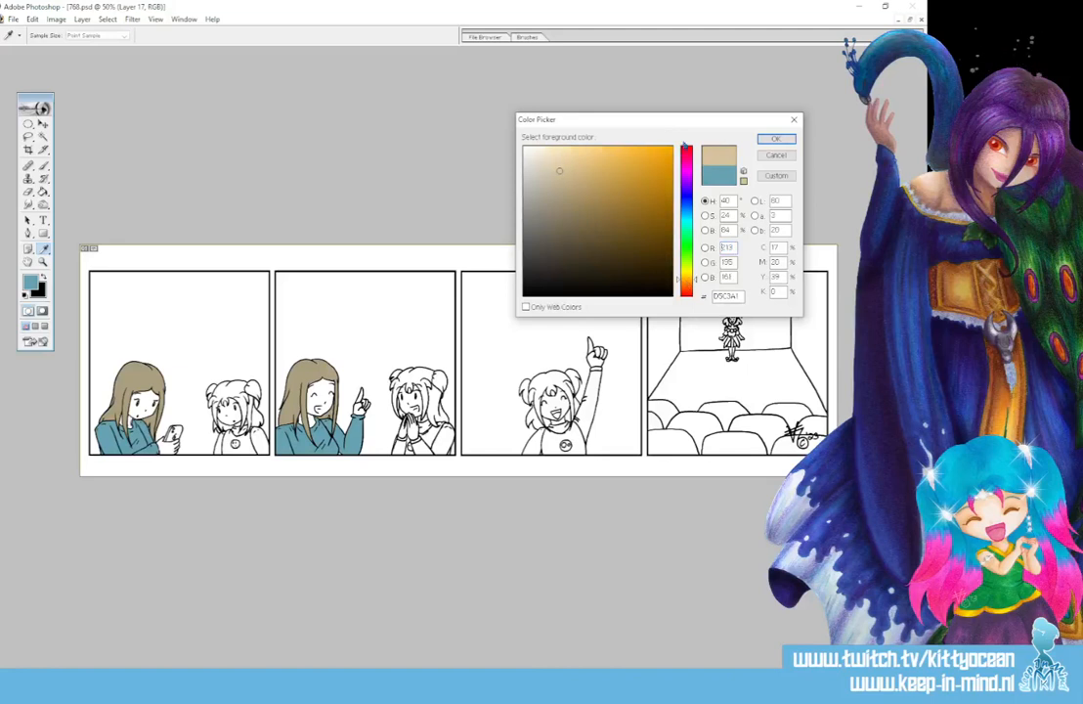
left_click(774, 139)
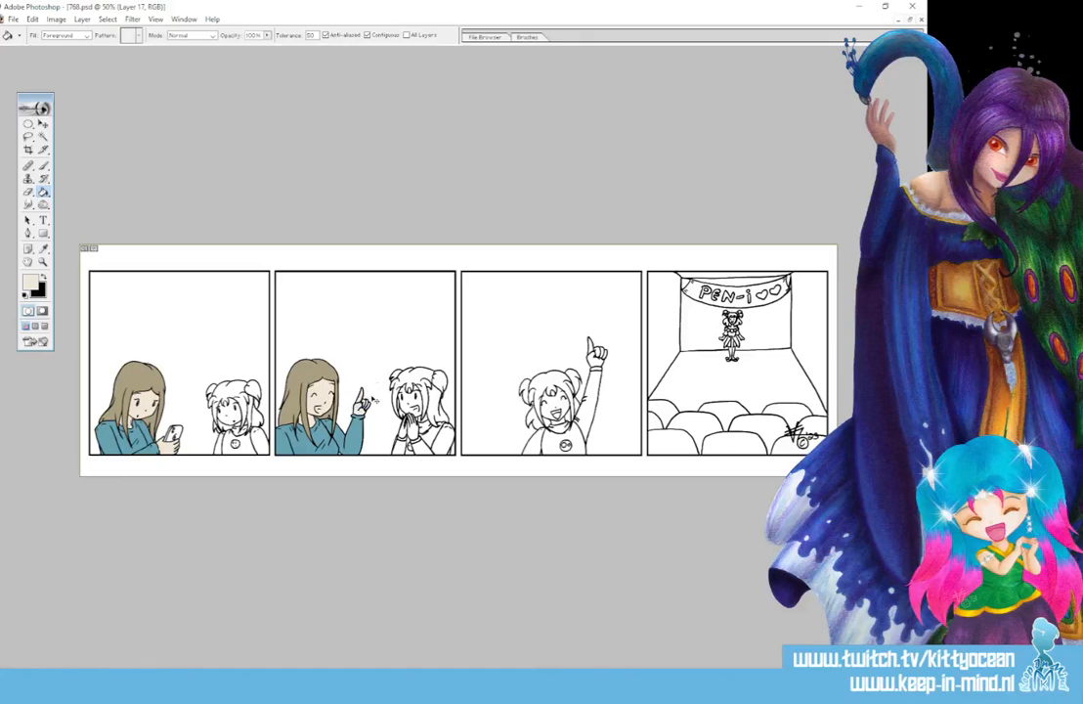
- Fill the bun-haired girl's face and hands in the first three panels with light tan E0D3B9
left_click(43, 248)
left_click(31, 282)
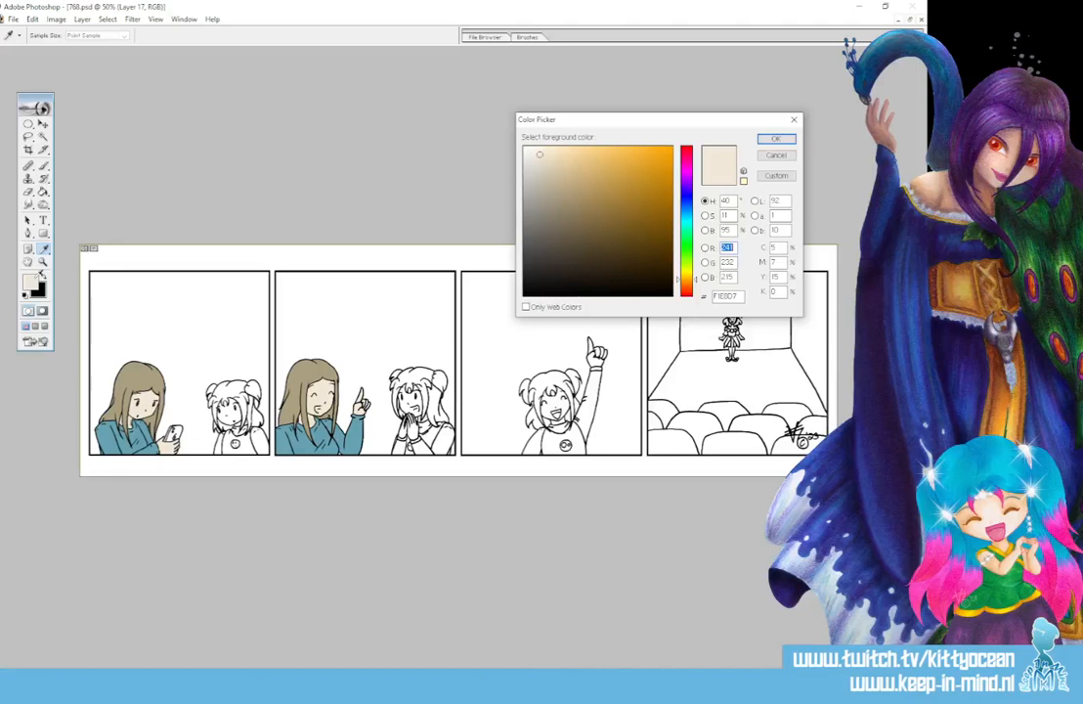
left_click(776, 139)
key("g")
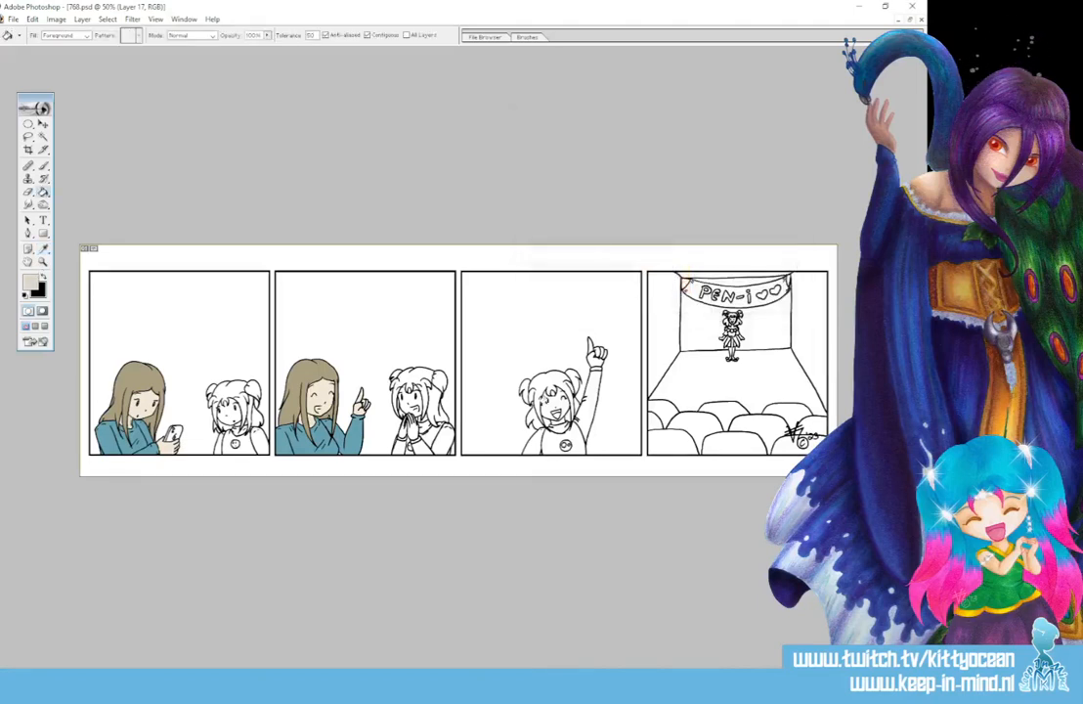
left_click(548, 404)
left_click(594, 359)
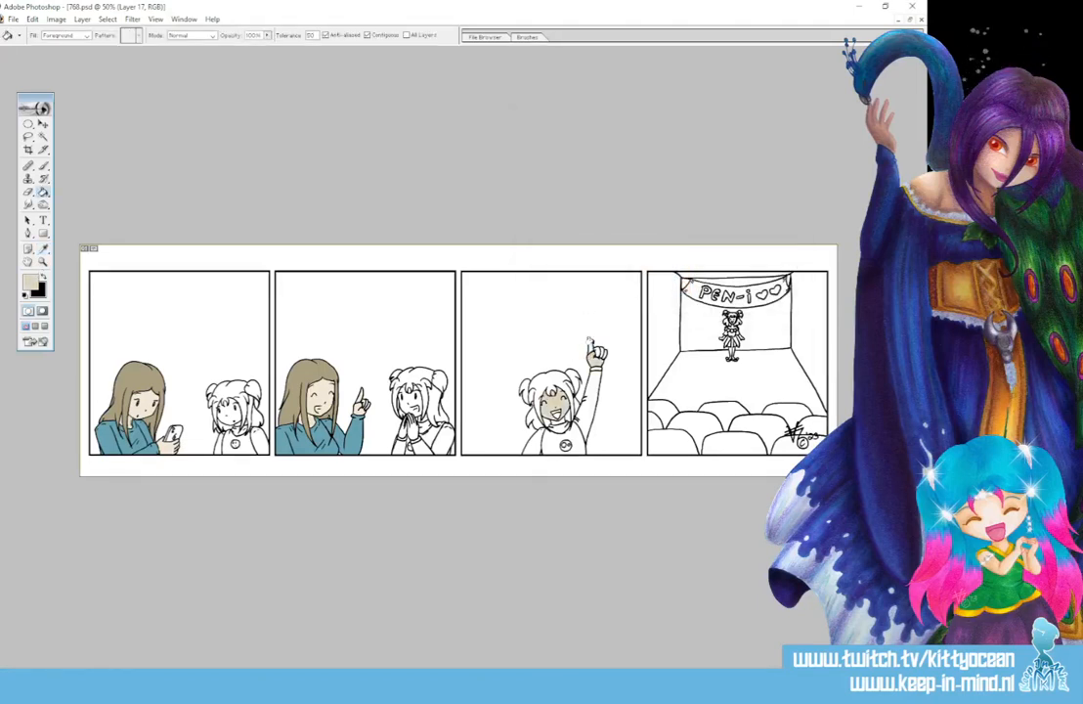
left_click(591, 344)
left_click(410, 400)
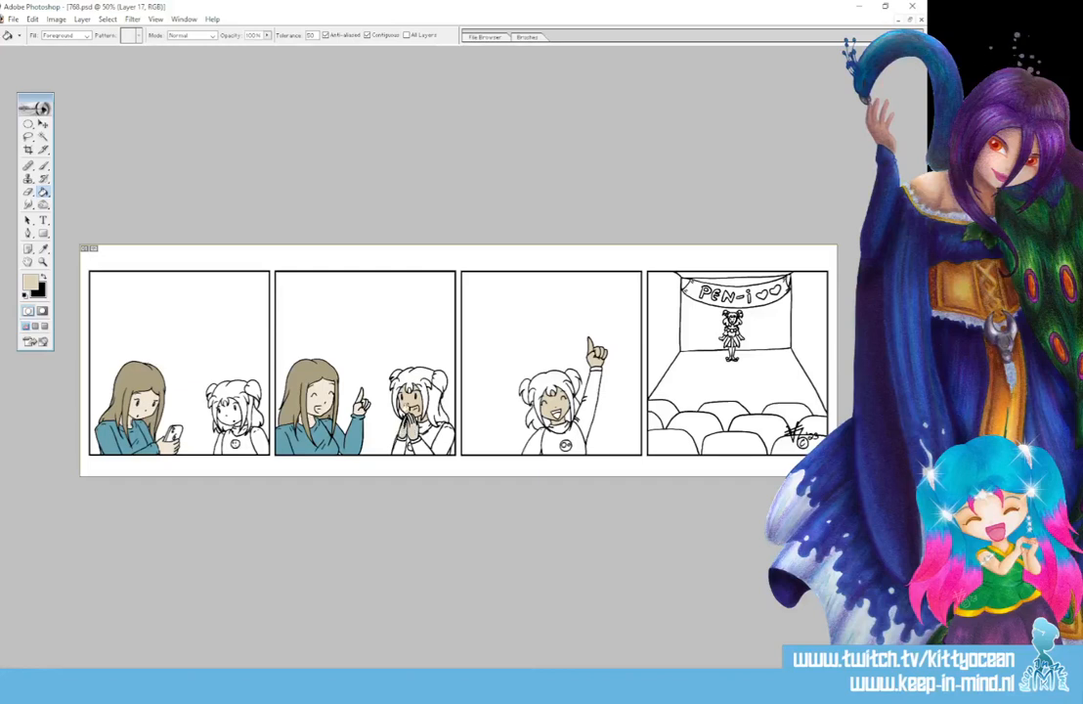
left_click(229, 416)
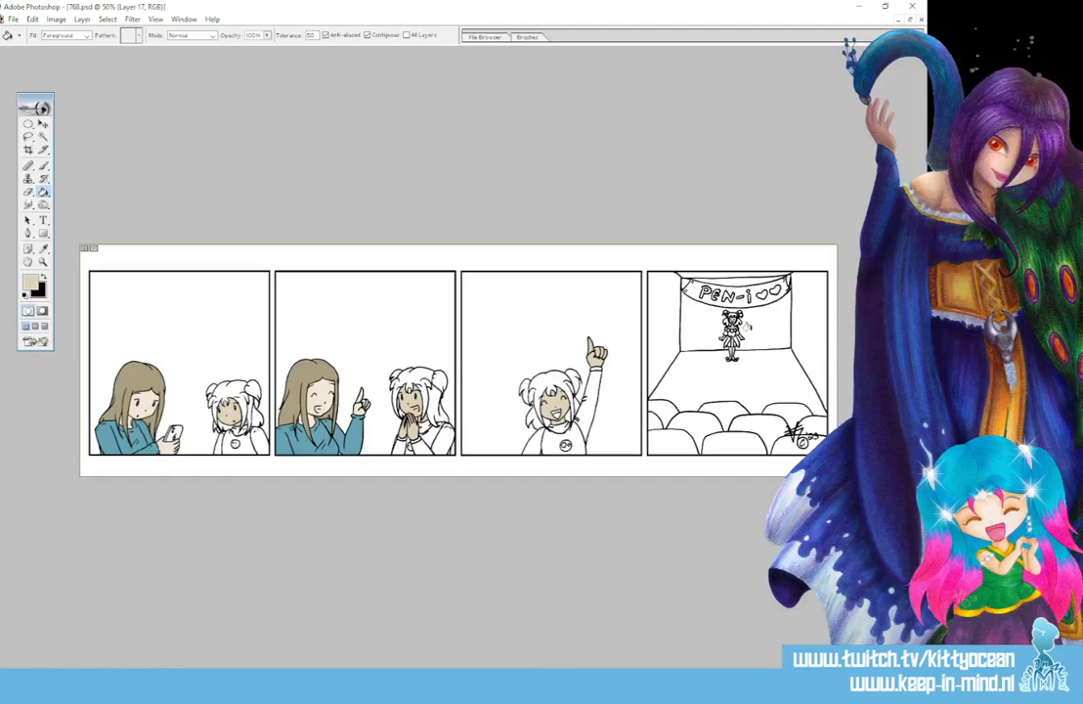
- Fill the bun-haired girl's hair in the first three panels with orange D97D10
left_click(32, 282)
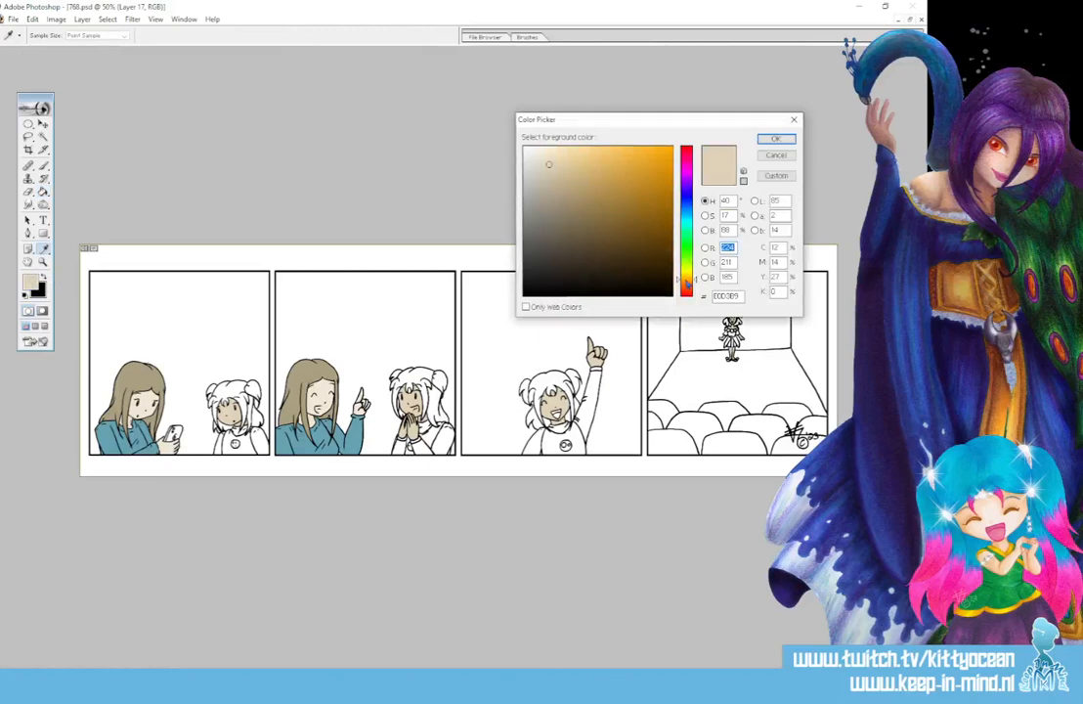
left_click(670, 198)
left_click(671, 182)
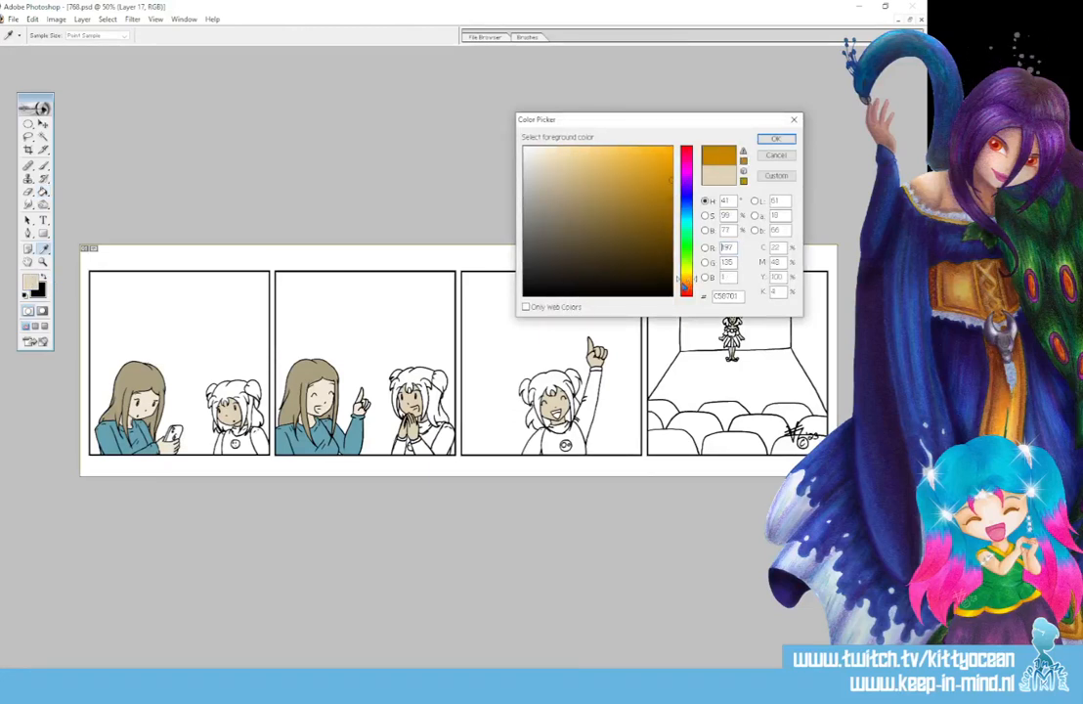
left_click(685, 282)
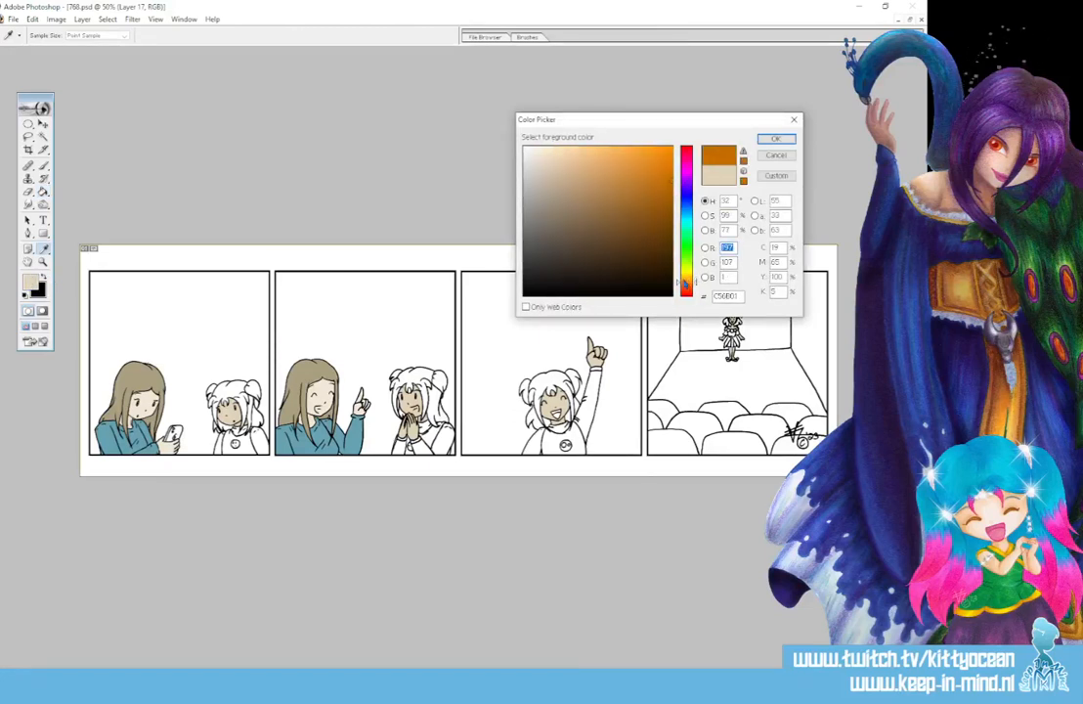
left_click(775, 139)
left_click(540, 373)
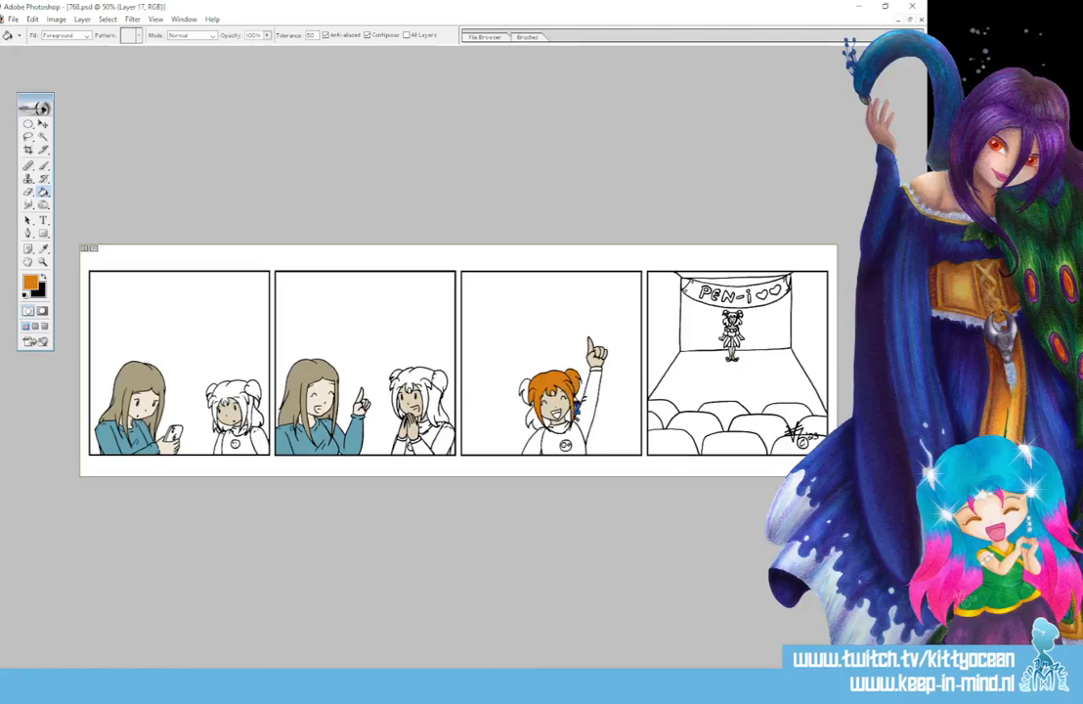
left_click(531, 393)
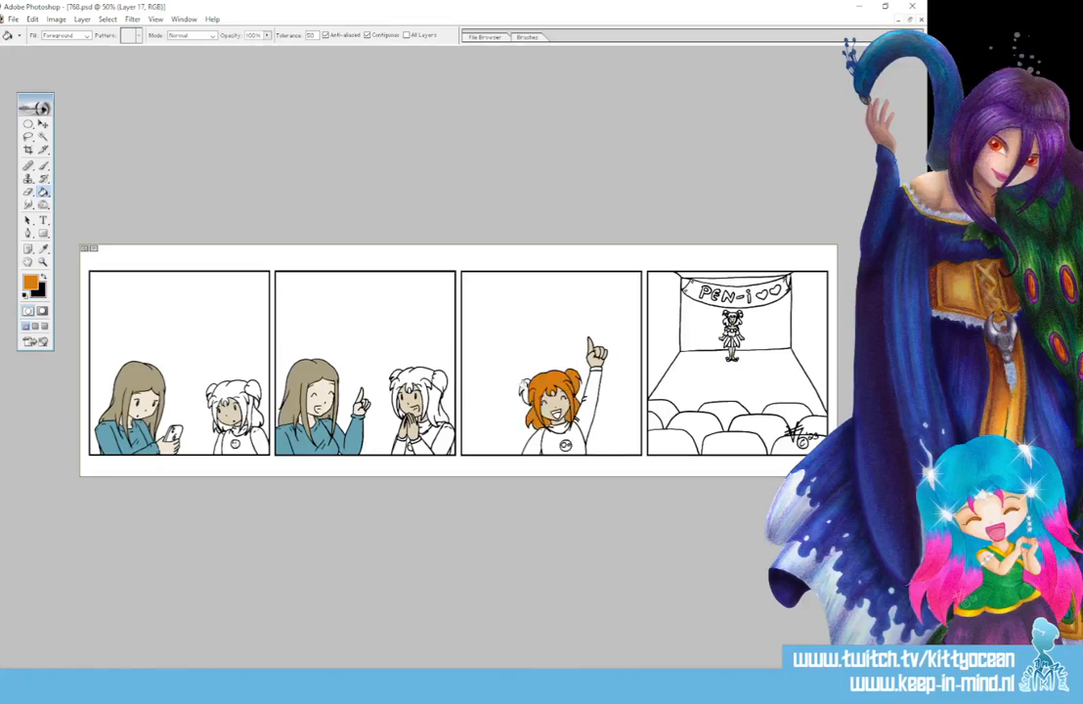
left_click(392, 370)
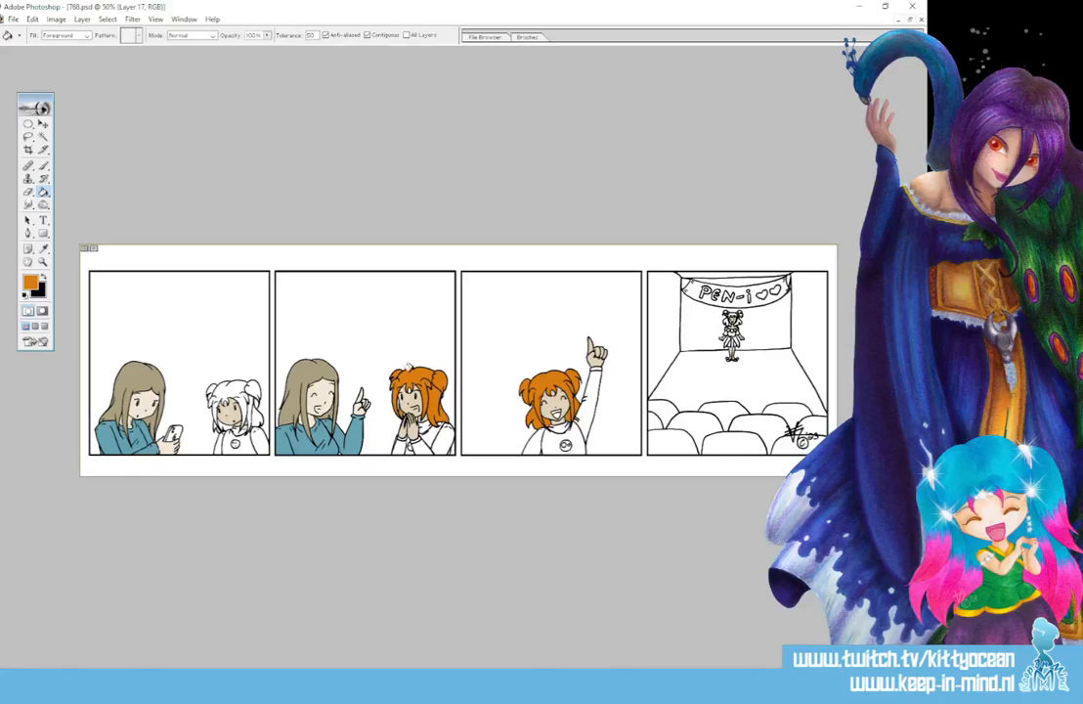
left_click(230, 393)
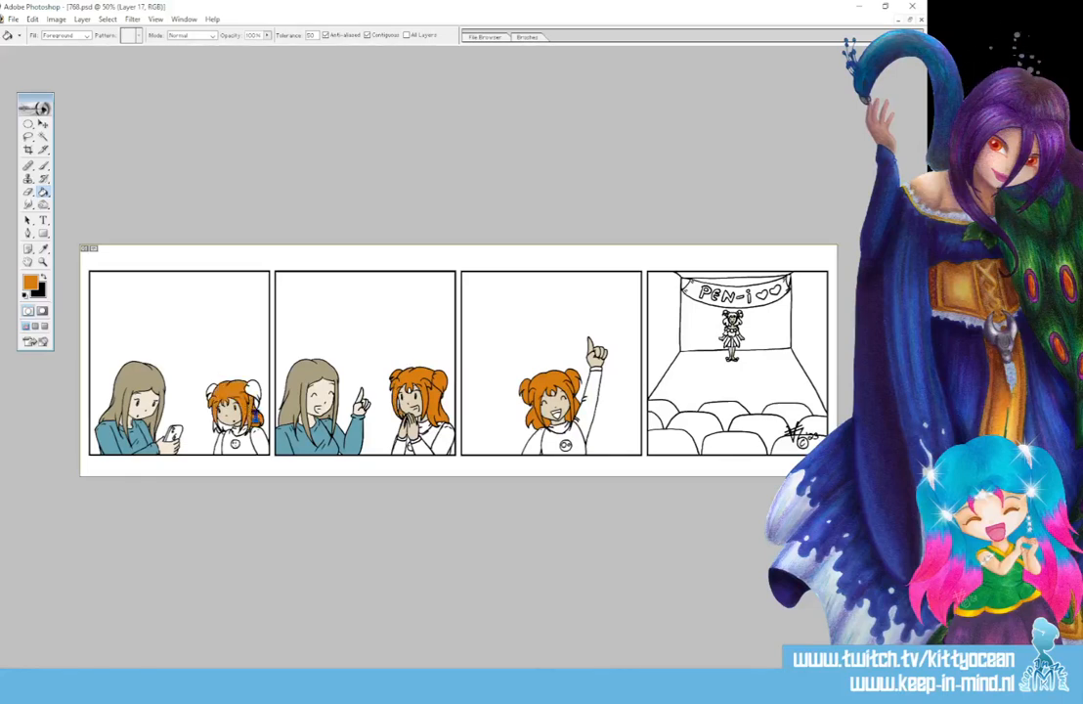
left_click(250, 390)
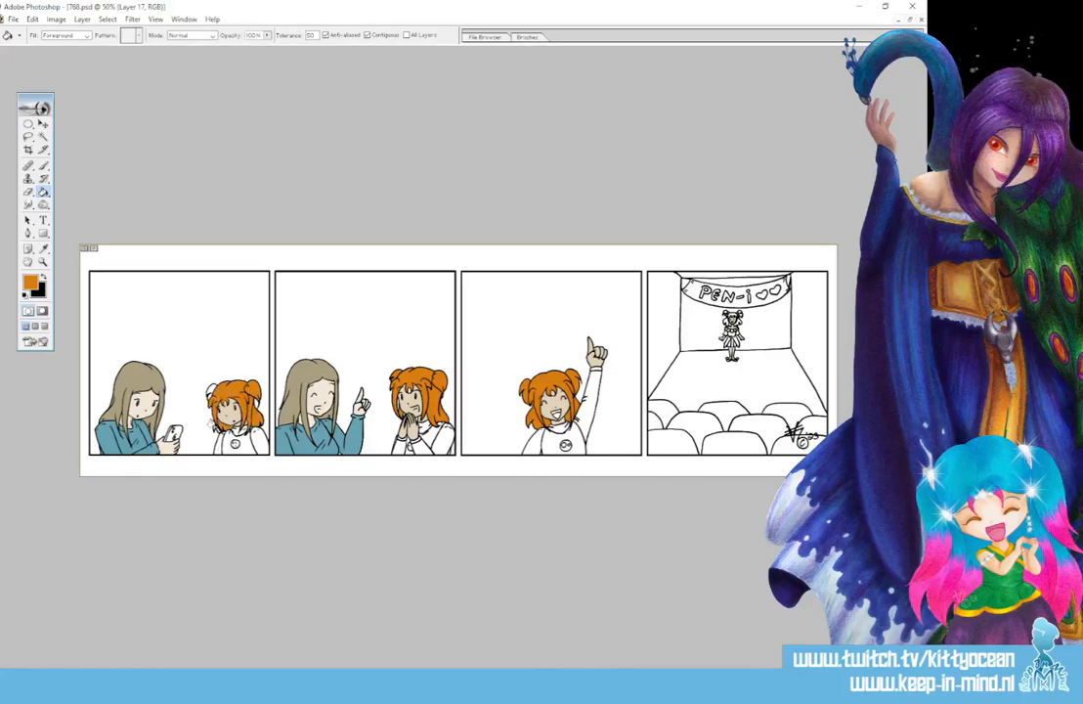
left_click(210, 391)
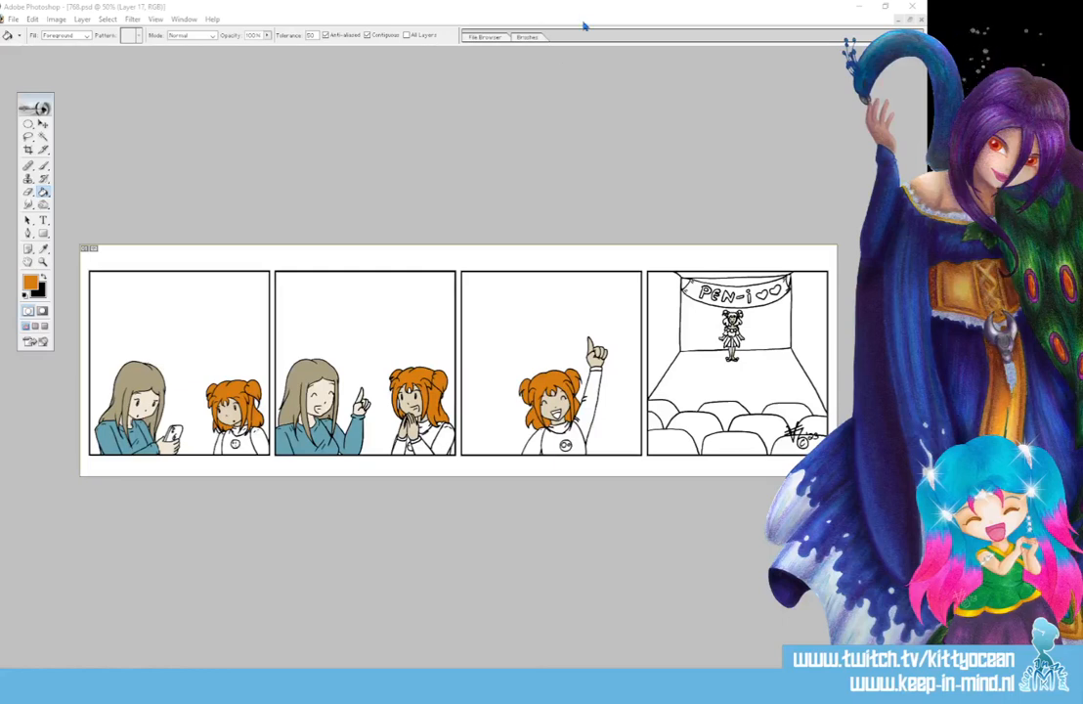
- Fill the hair and buns of the small girl on the stage in the fourth panel with the same orange
key("ctrl+plus")
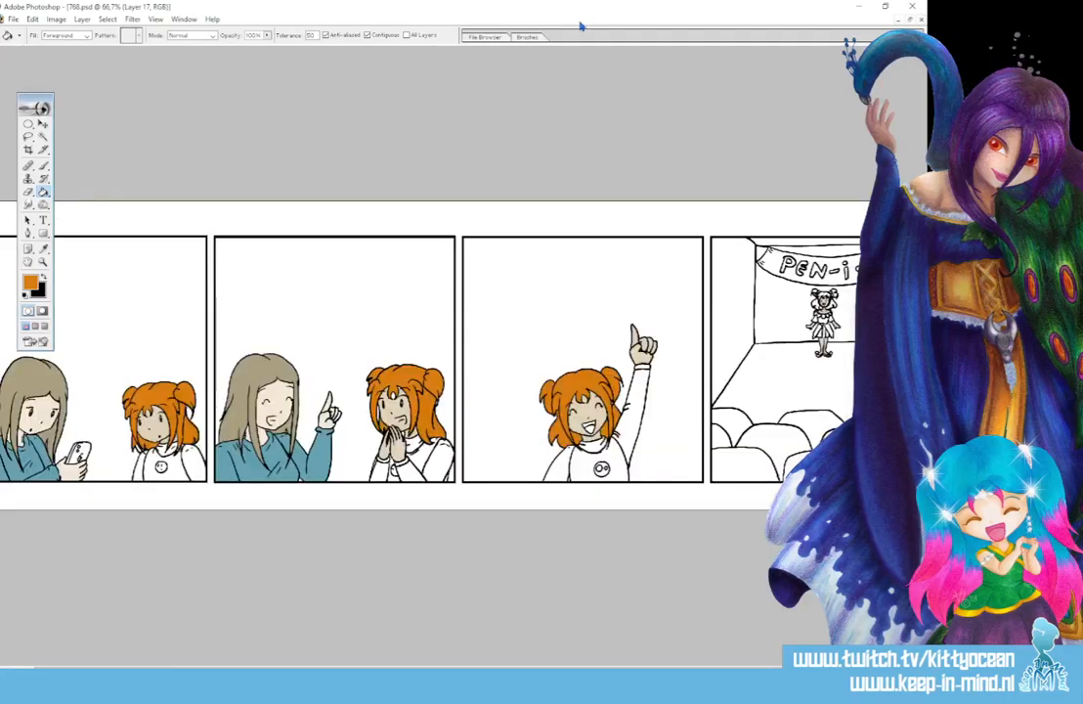
key("ctrl+plus")
left_click_drag(603, 670, 779, 670)
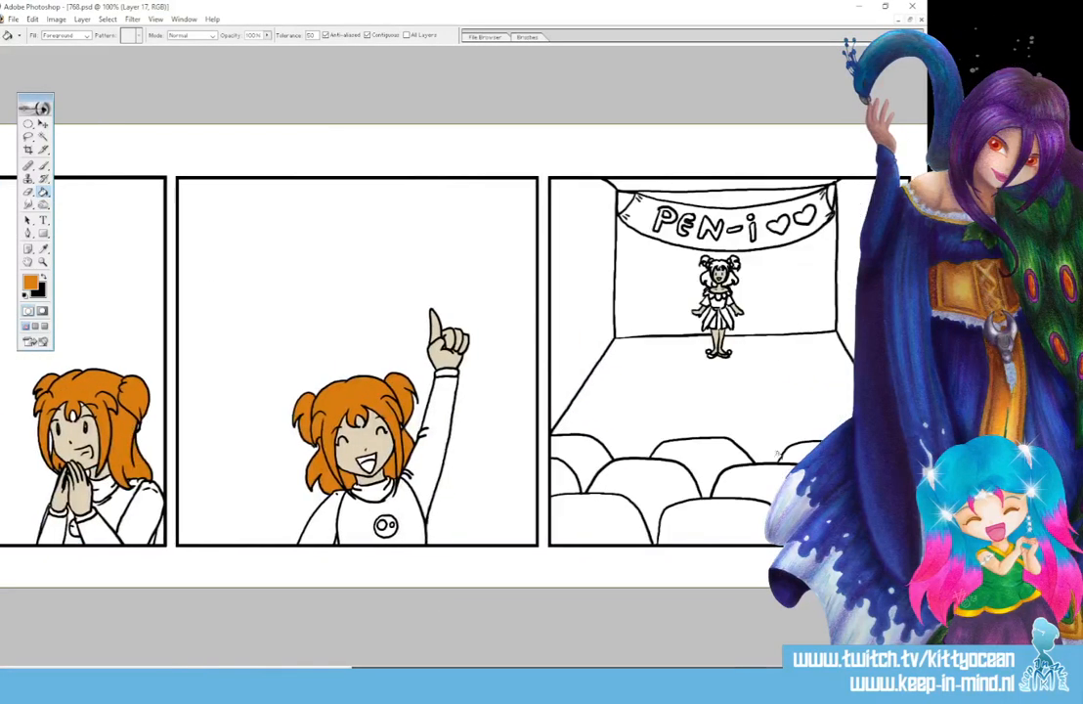
left_click(715, 263)
left_click(703, 261)
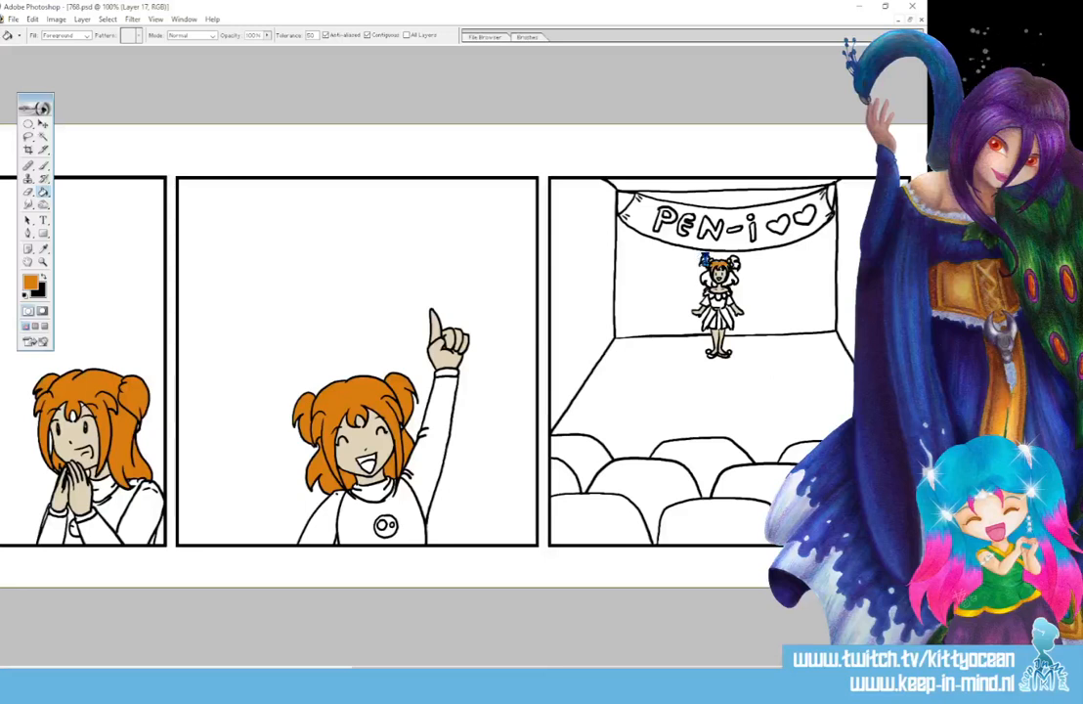
left_click(732, 261)
left_click(731, 273)
left_click(730, 279)
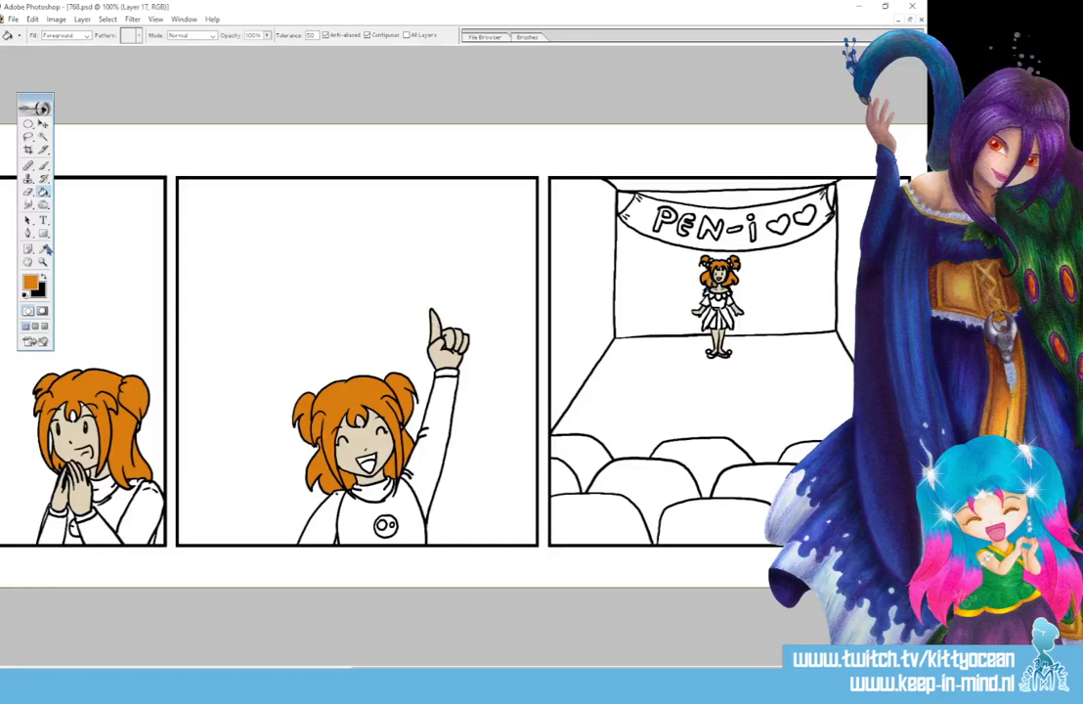
- Choose a medium purple and fill the sleeves, collar and middle skirt parts of the stage girl's dress in the fourth panel
left_click(30, 286)
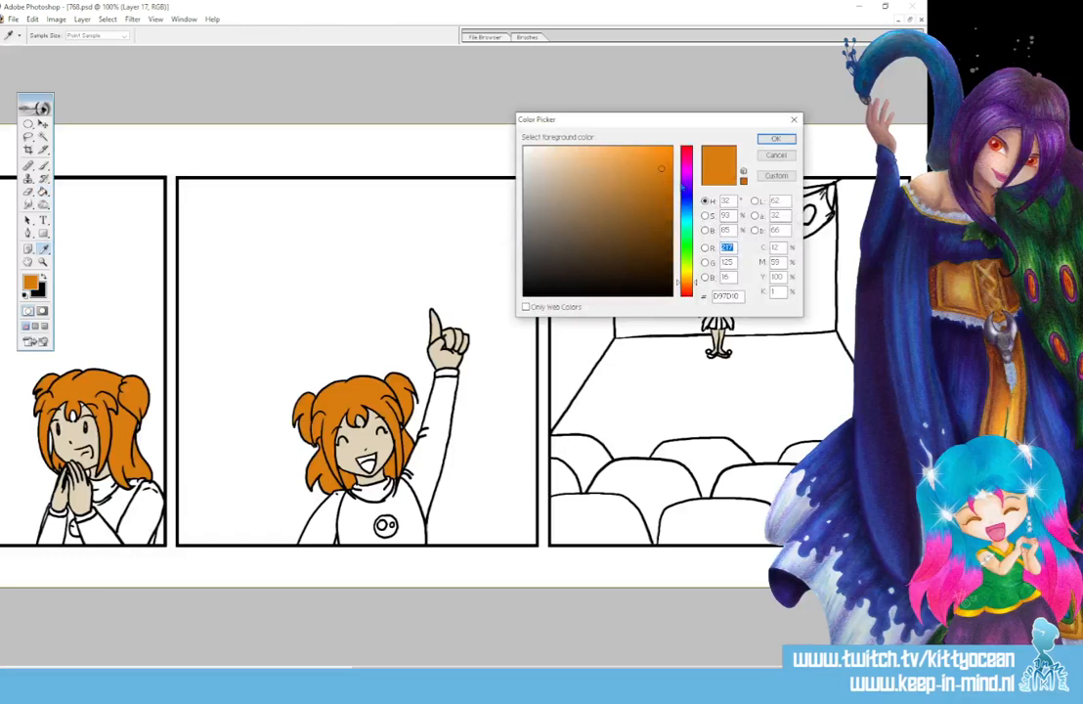
left_click(685, 173)
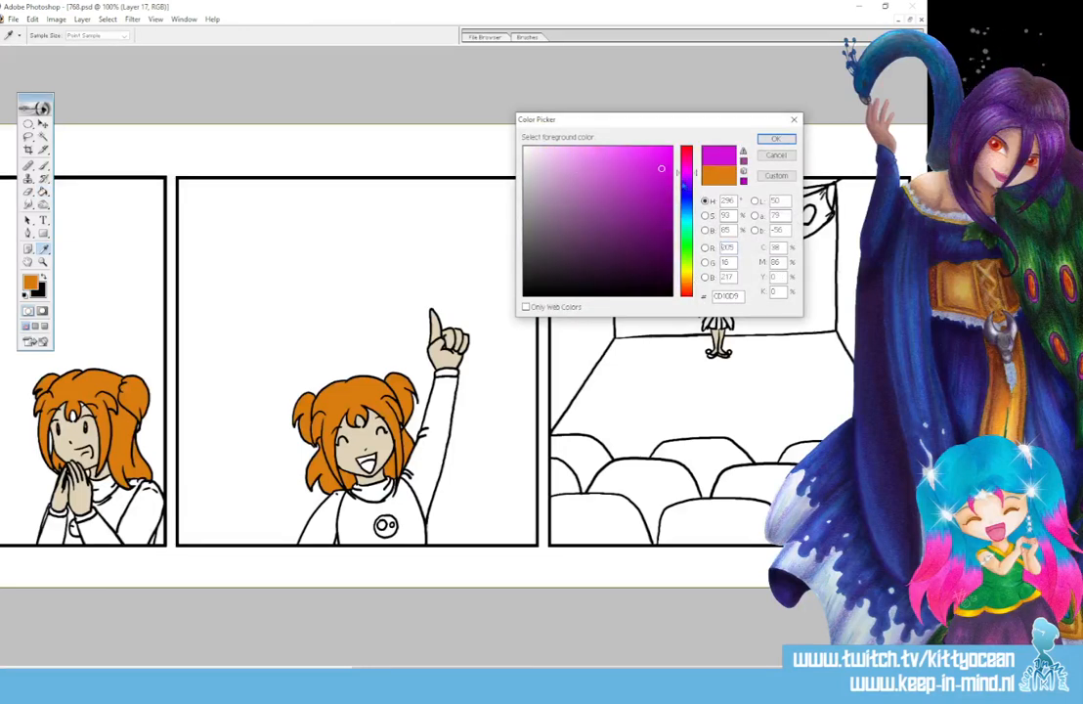
left_click(685, 179)
left_click_drag(653, 185, 603, 182)
left_click(775, 139)
key("g")
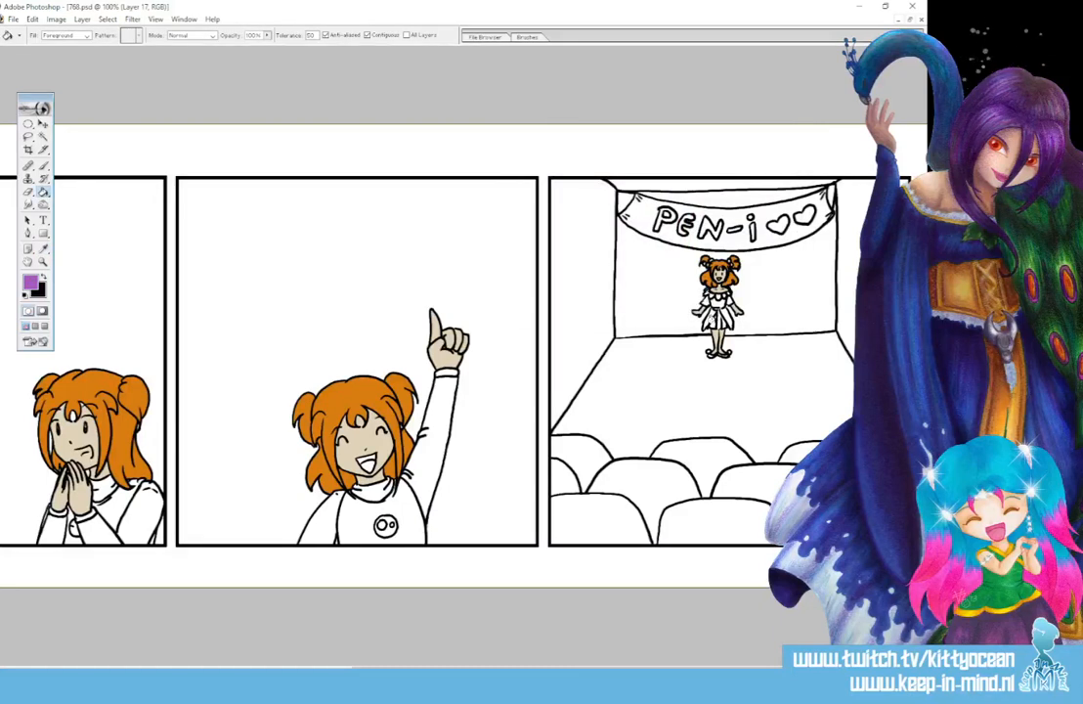
left_click(712, 323)
left_click(717, 320)
left_click(723, 323)
left_click(708, 292)
- Fill the bun-haired girl's collar and both sleeves in the third panel with the same purple
left_click(364, 493)
left_click(415, 479)
left_click(321, 519)
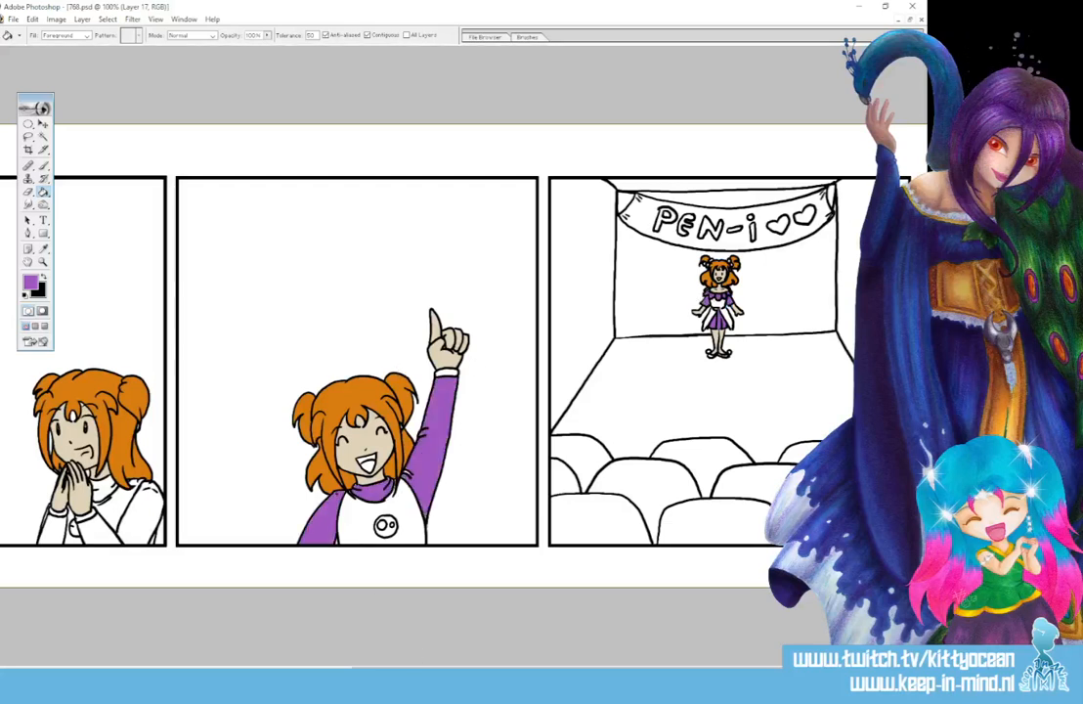
- Fill the bun-haired girl's sleeves and collar in the second and first panels with the same purple
left_click_drag(419, 666, 207, 666)
left_click(439, 525)
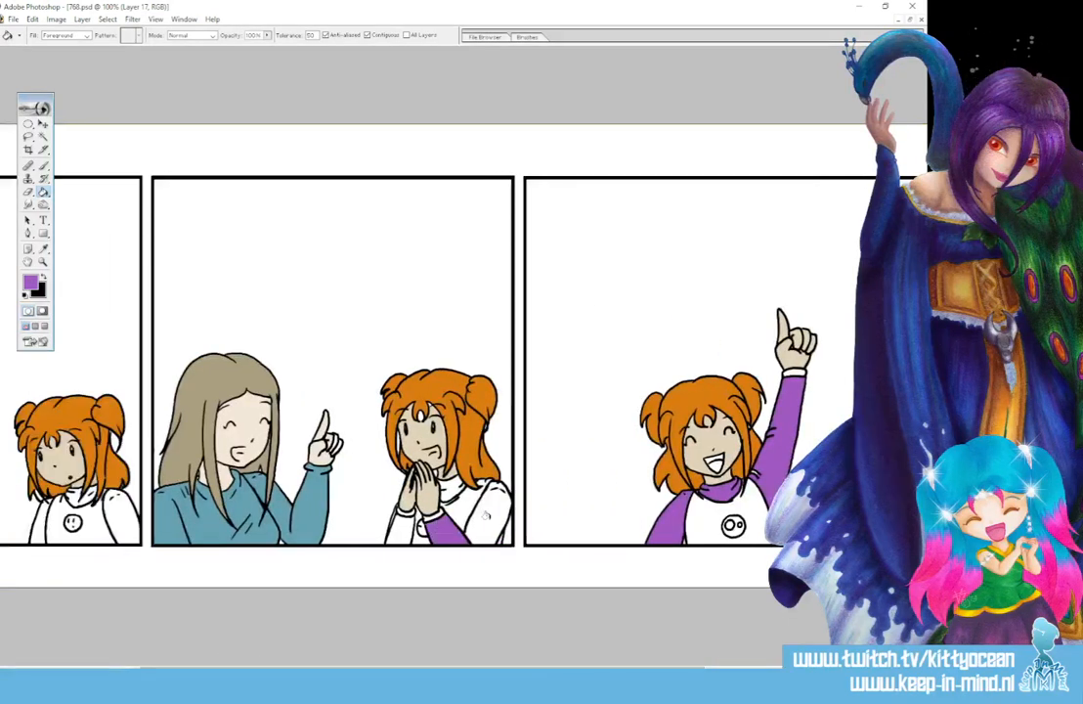
left_click(482, 518)
left_click(402, 531)
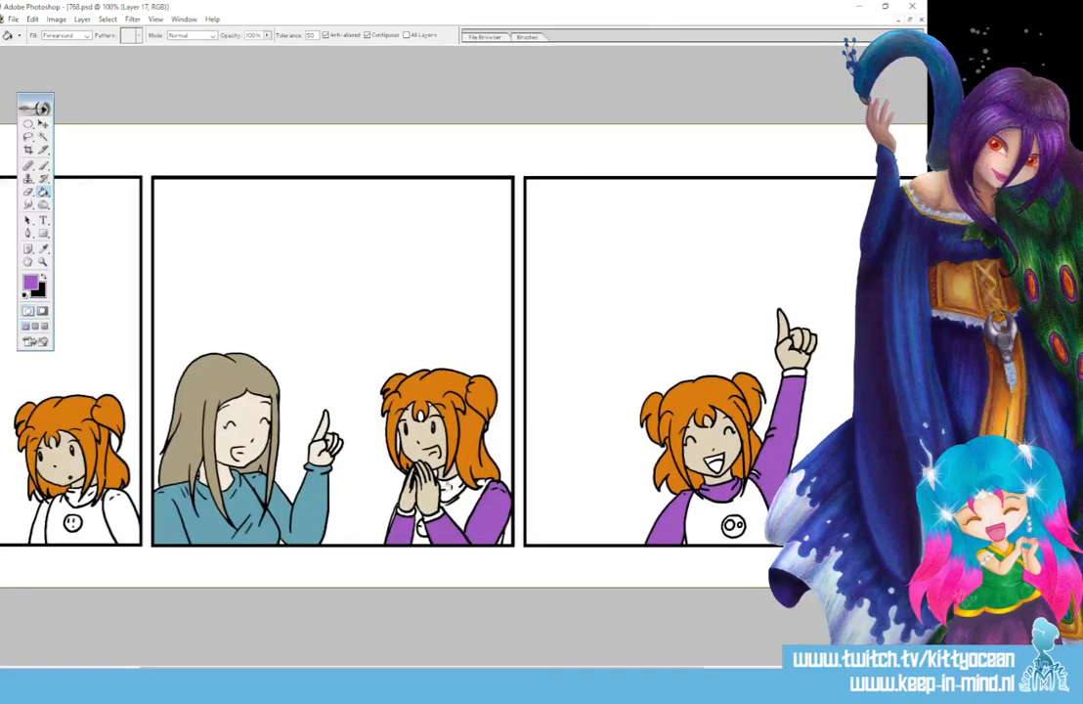
left_click_drag(371, 666, 231, 667)
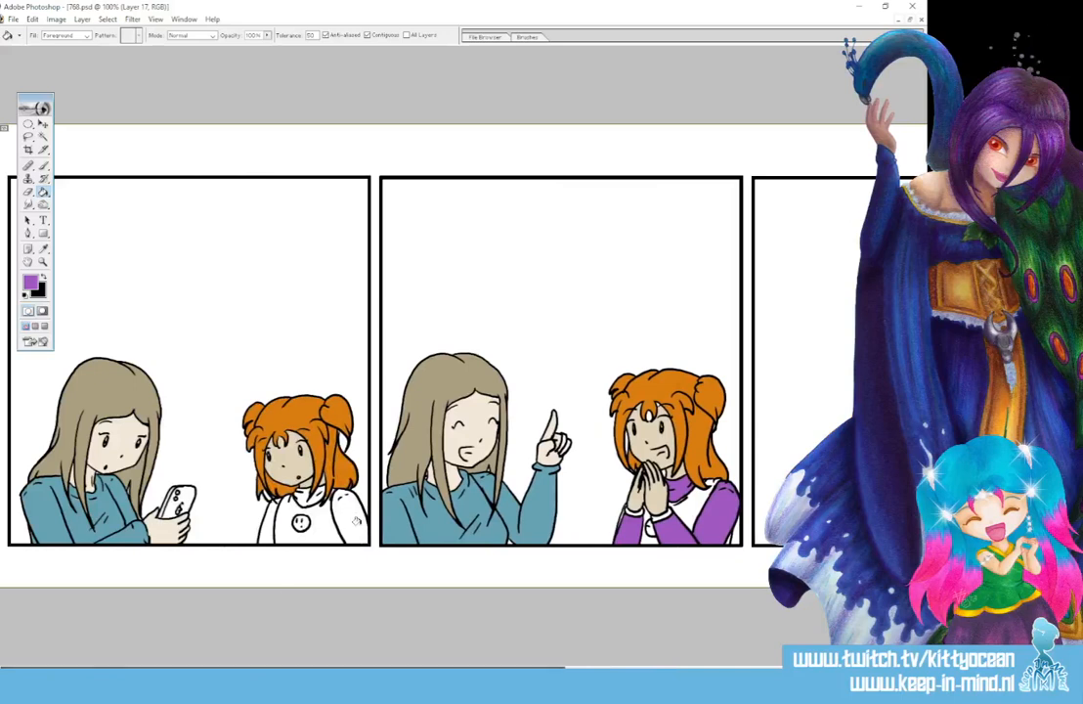
left_click(355, 518)
left_click(262, 516)
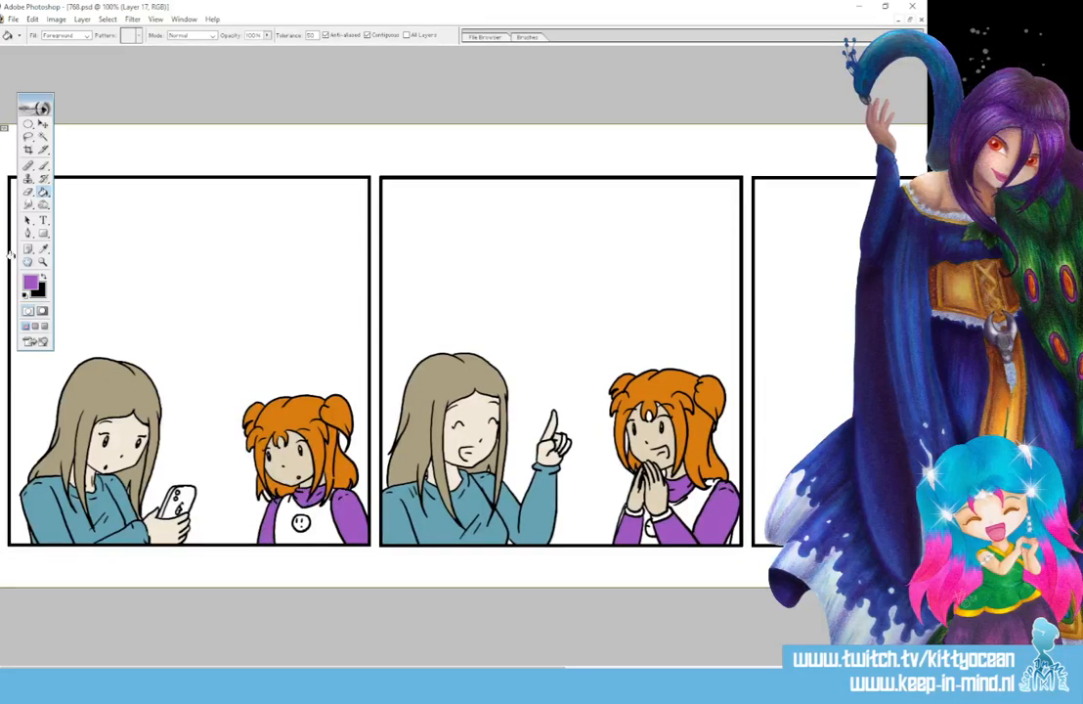
- Try a pale blue fill on the bun-haired girl's shirt front in the first panel, and undo it
left_click(31, 283)
left_click(687, 216)
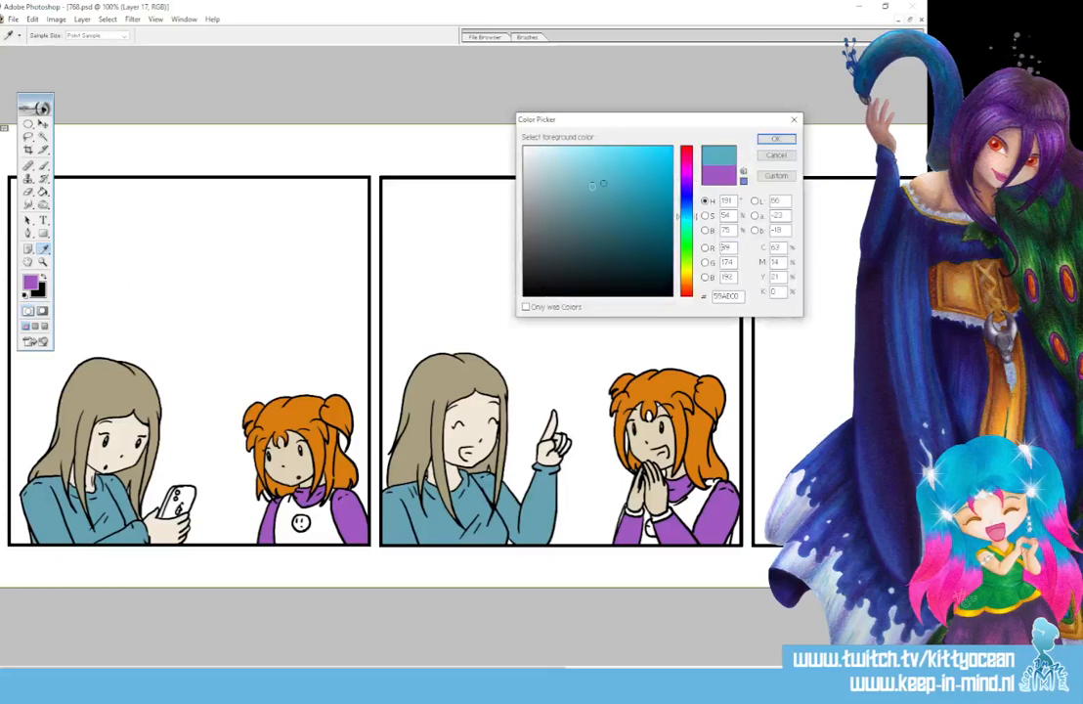
left_click(560, 164)
left_click(769, 140)
key("g")
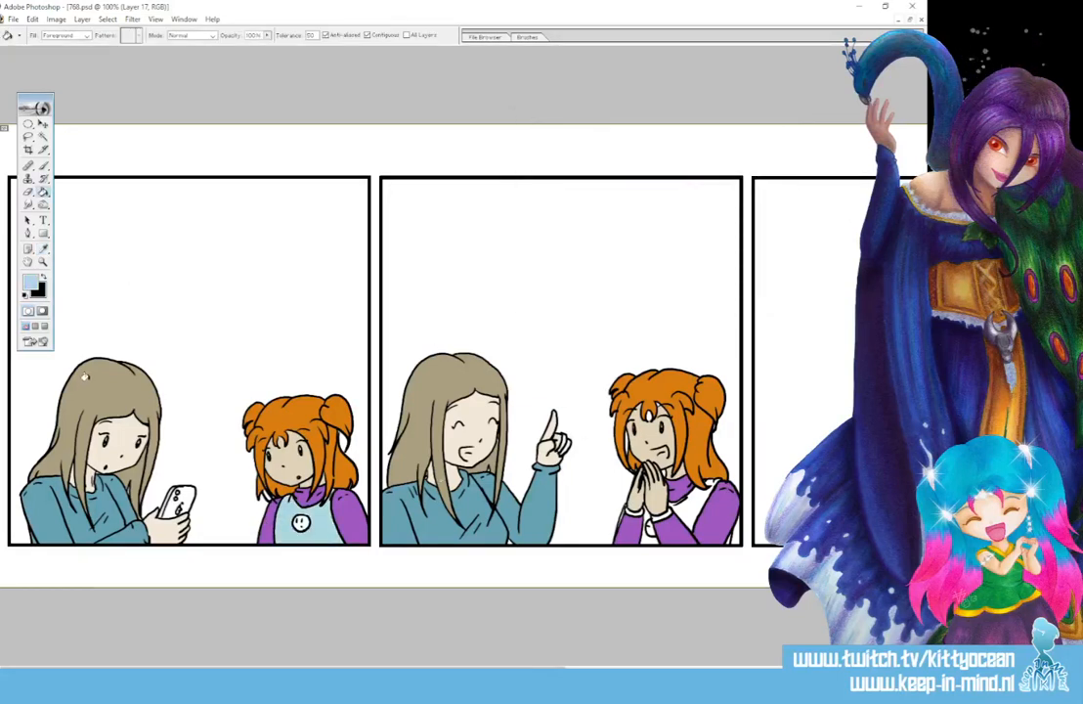
key("ctrl+z")
- Fill the bun-haired girl's shirt front and cuffs in the first two panels with light blue 94CFDC
left_click(32, 283)
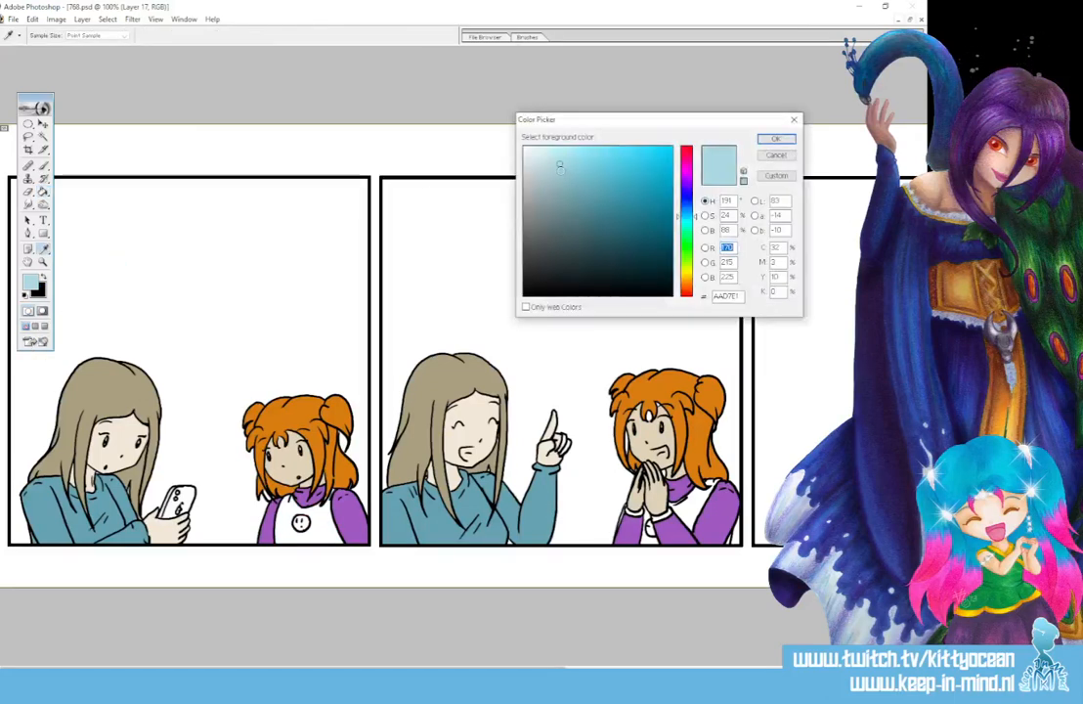
left_click(560, 171)
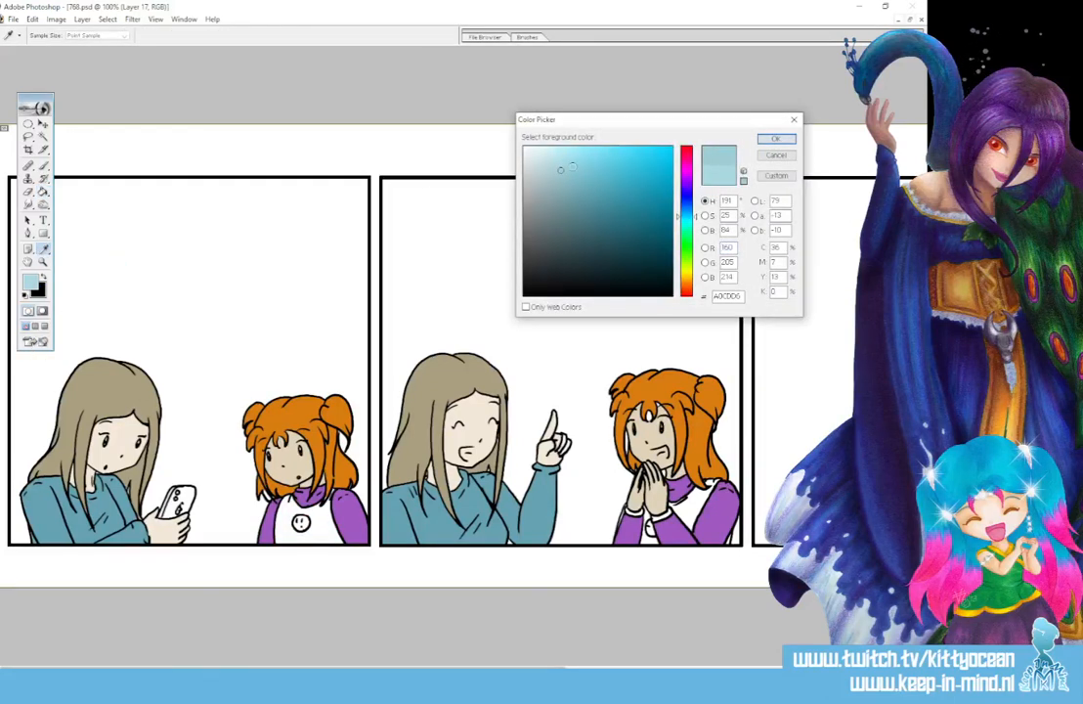
left_click(776, 139)
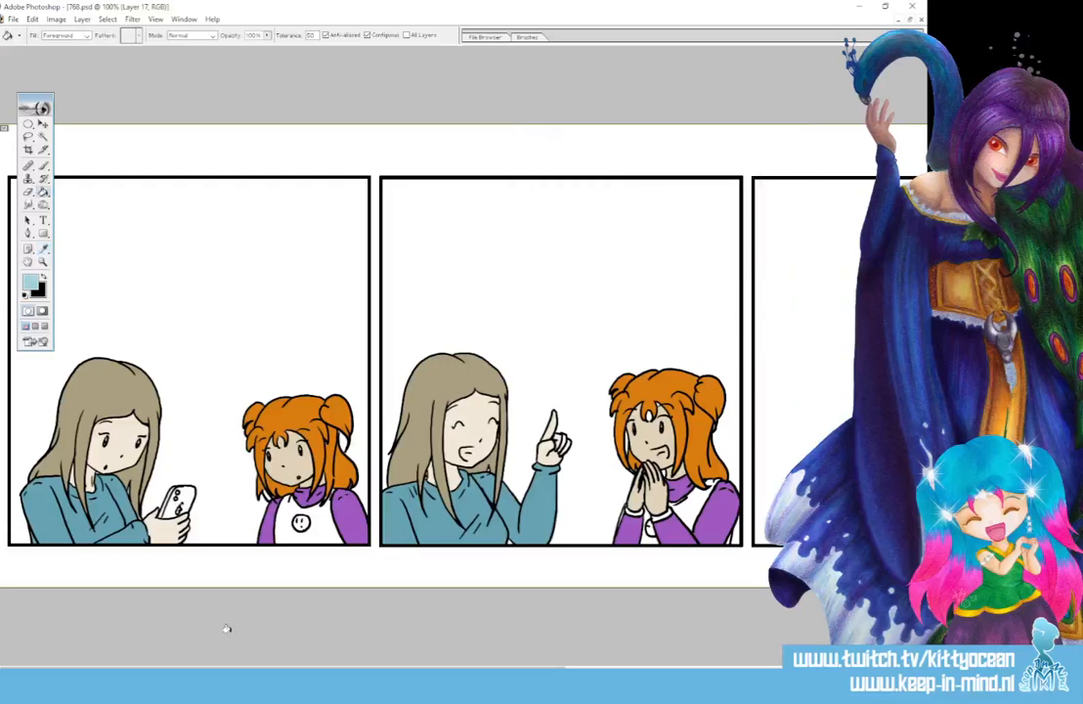
left_click(289, 528)
left_click(688, 503)
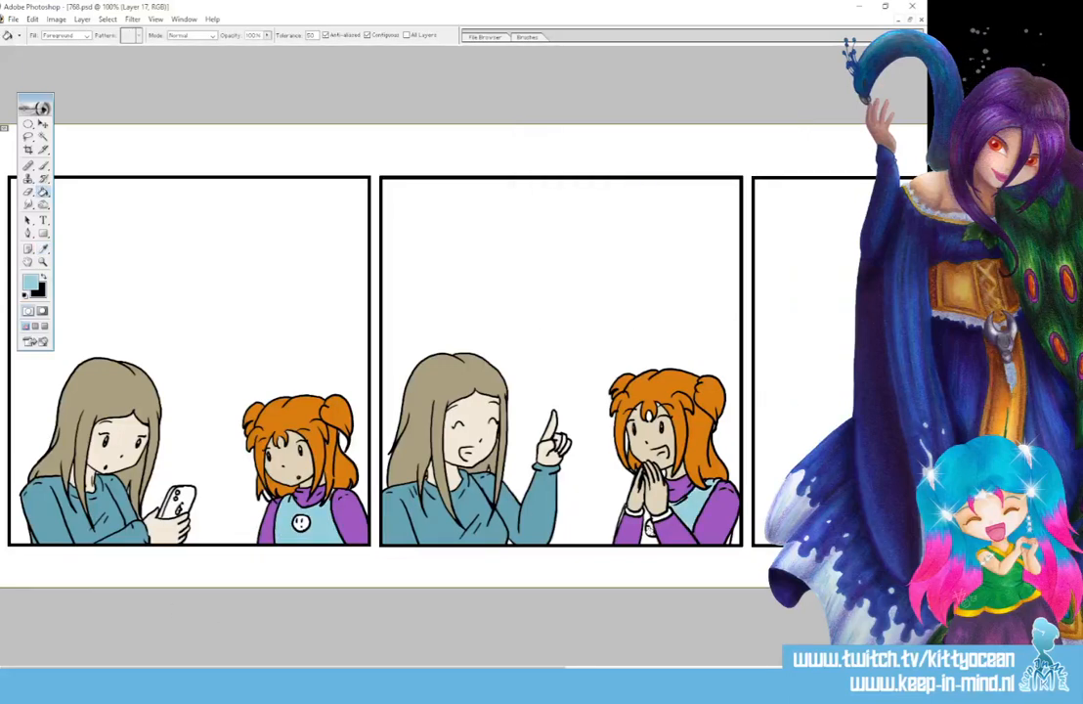
left_click(645, 536)
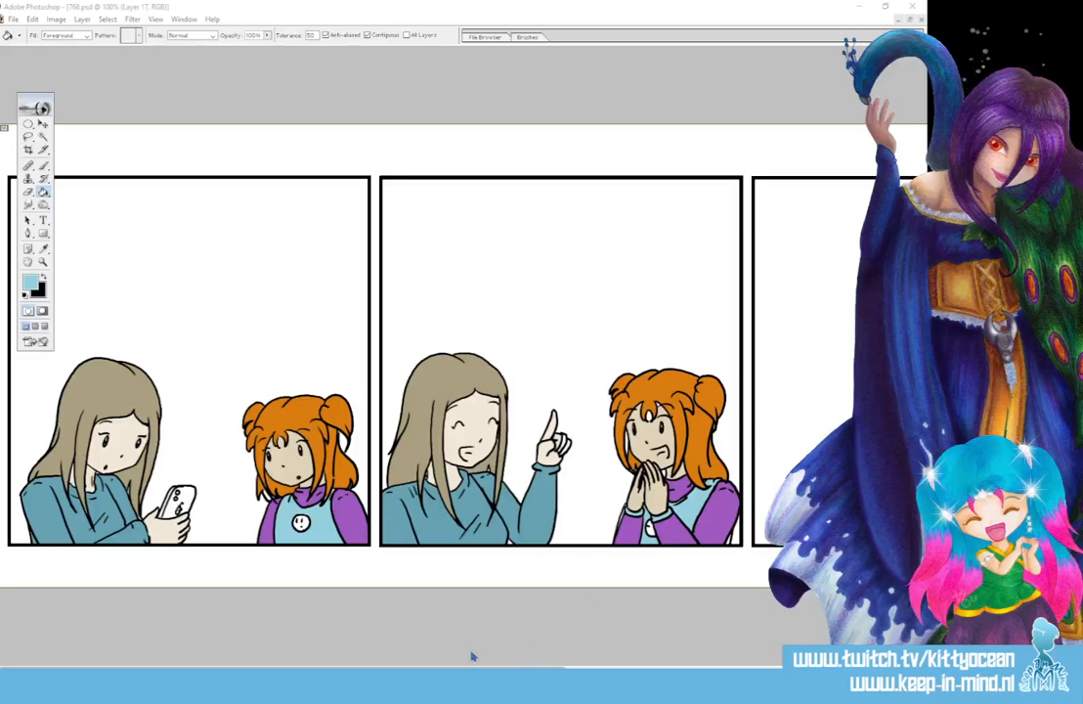
- Fill the girl's shirt front and cuff in the third panel and the remaining dress parts in the fourth with the same light blue
left_click_drag(463, 670, 719, 671)
left_click(526, 532)
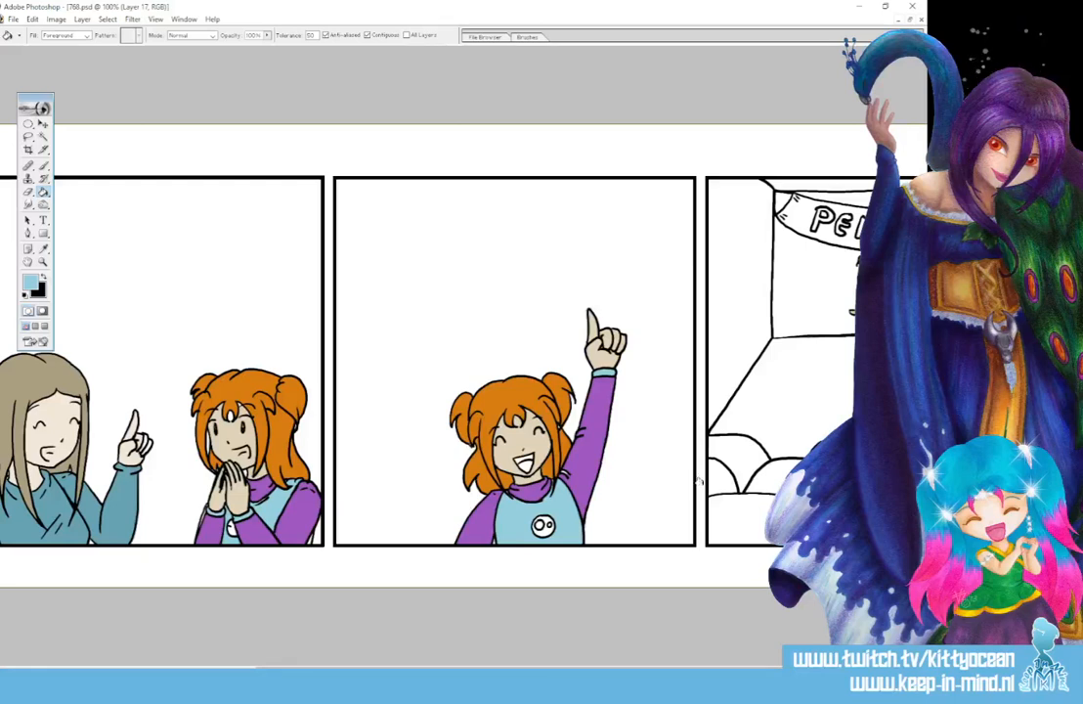
left_click_drag(547, 671, 644, 670)
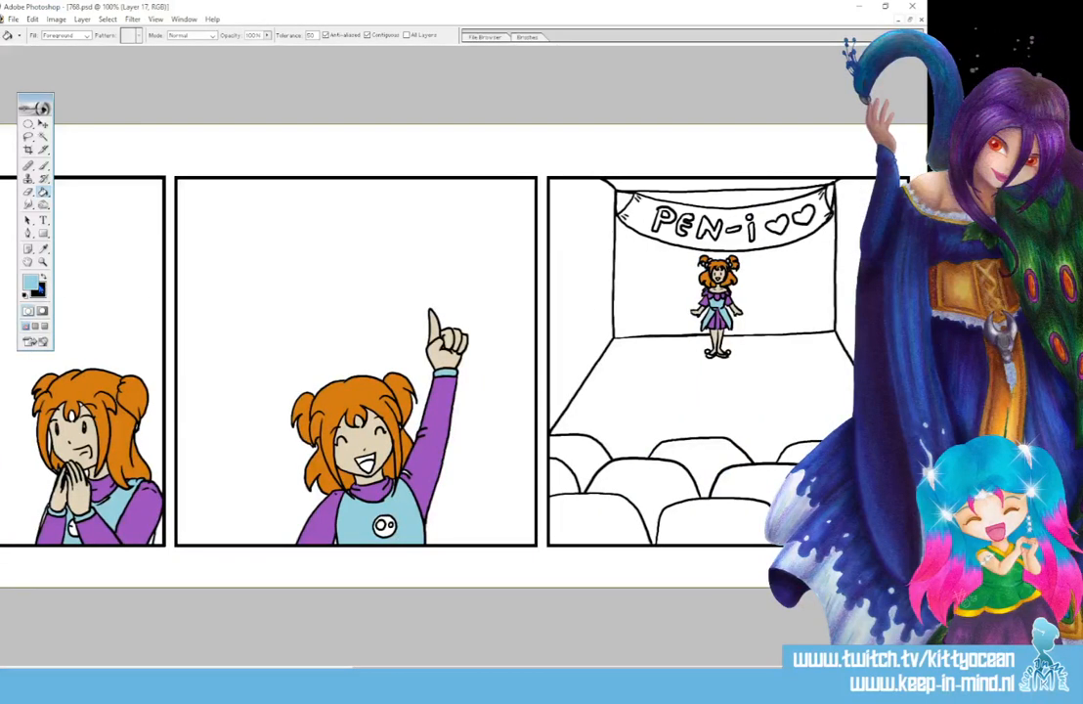
- Fill all the theatre seats in the fourth panel with dark red 953845
left_click(30, 282)
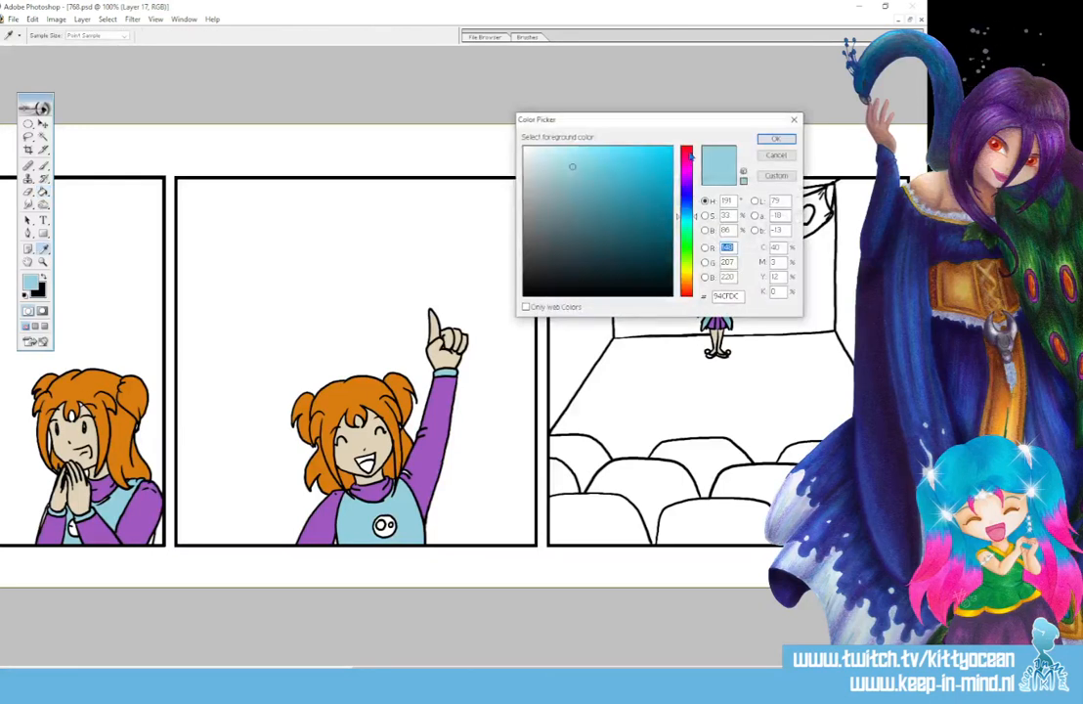
left_click(689, 150)
left_click_drag(649, 205, 631, 204)
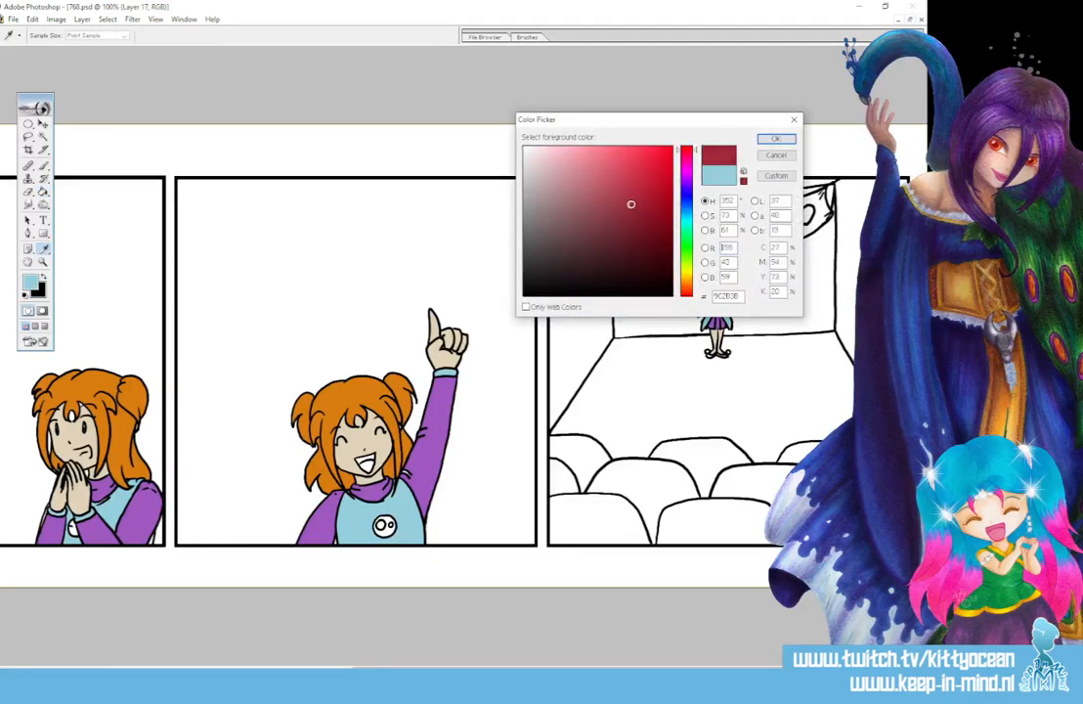
left_click(775, 139)
key("g")
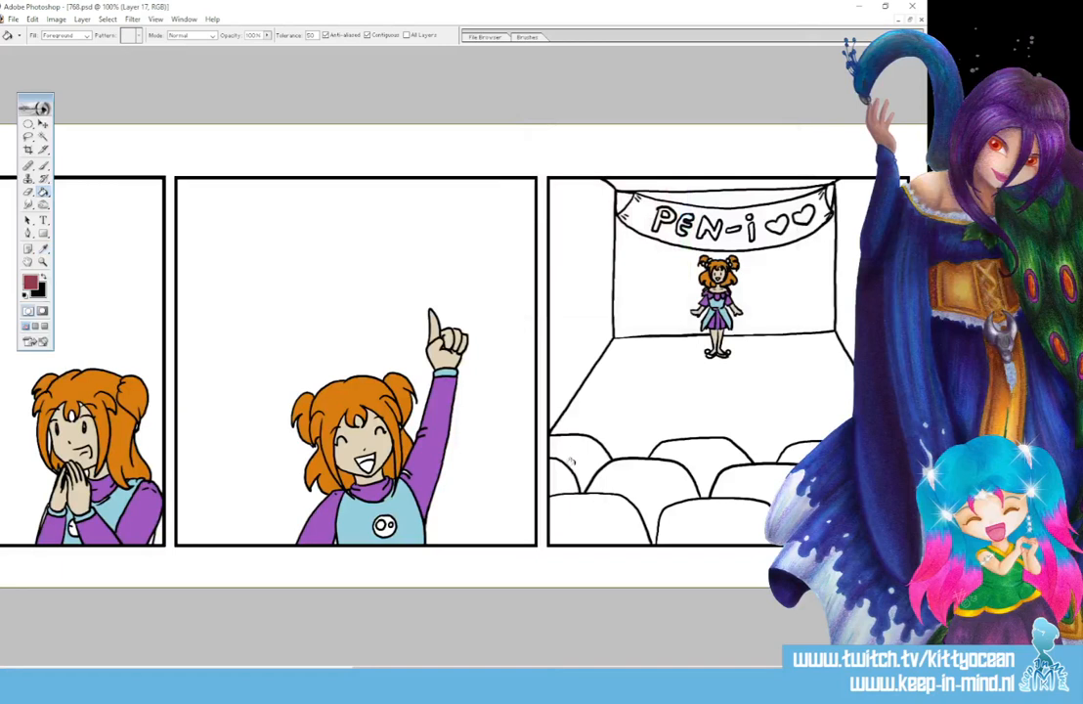
left_click(570, 463)
left_click(685, 457)
left_click(712, 452)
left_click(758, 479)
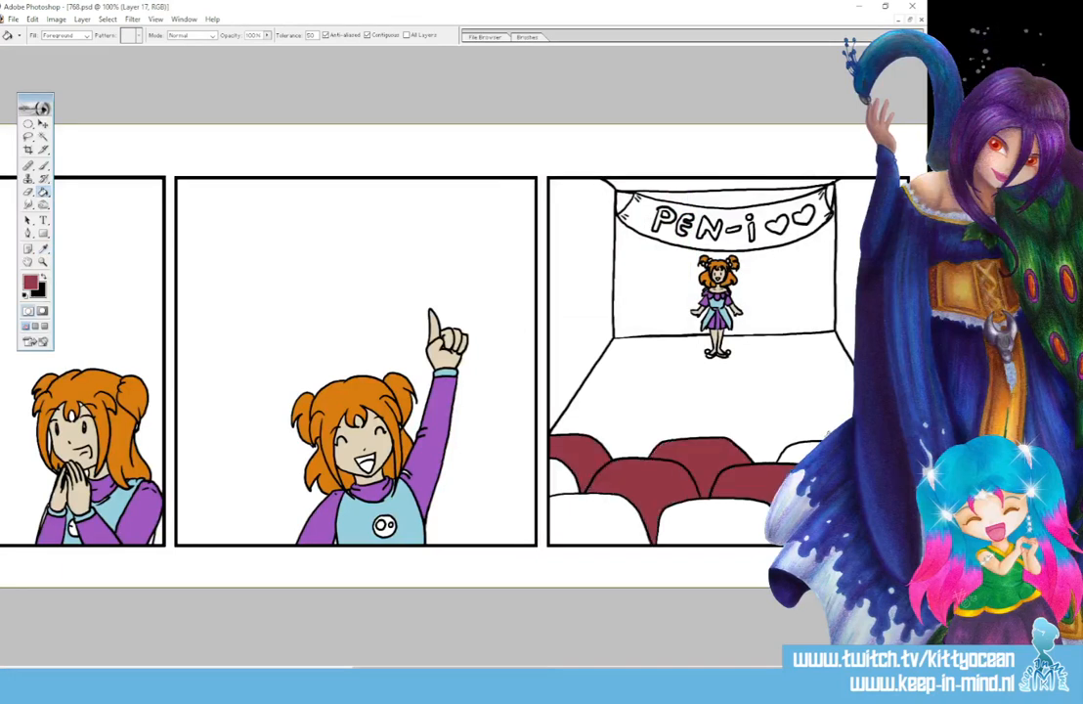
left_click(797, 451)
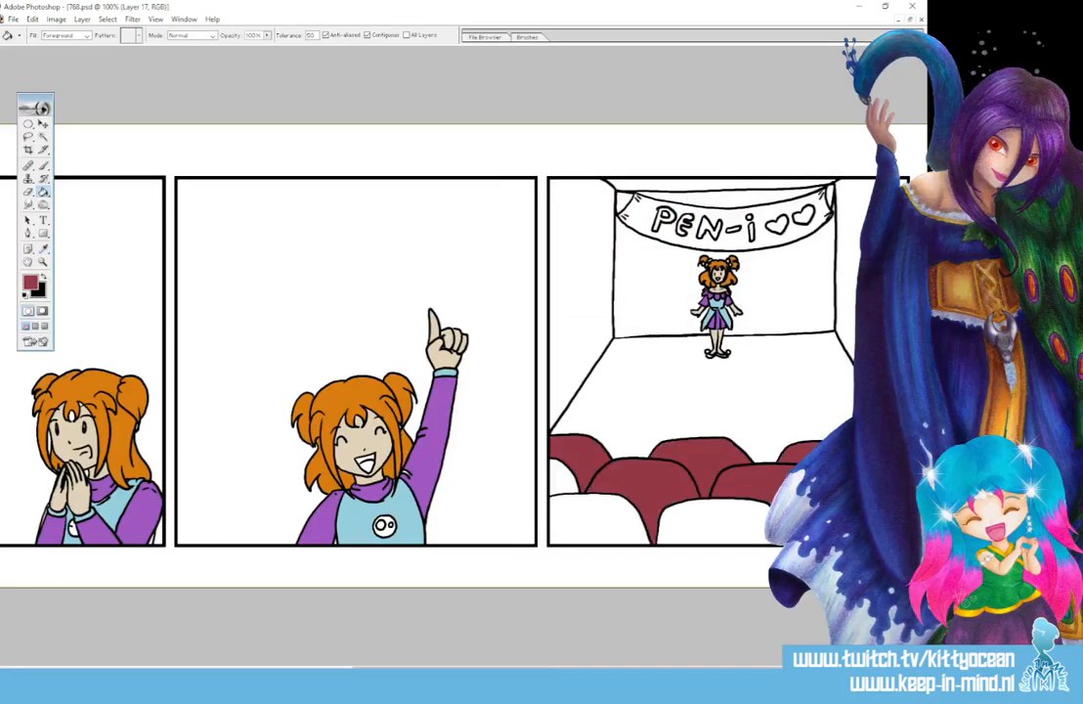
left_click(729, 513)
left_click(580, 528)
left_click(558, 477)
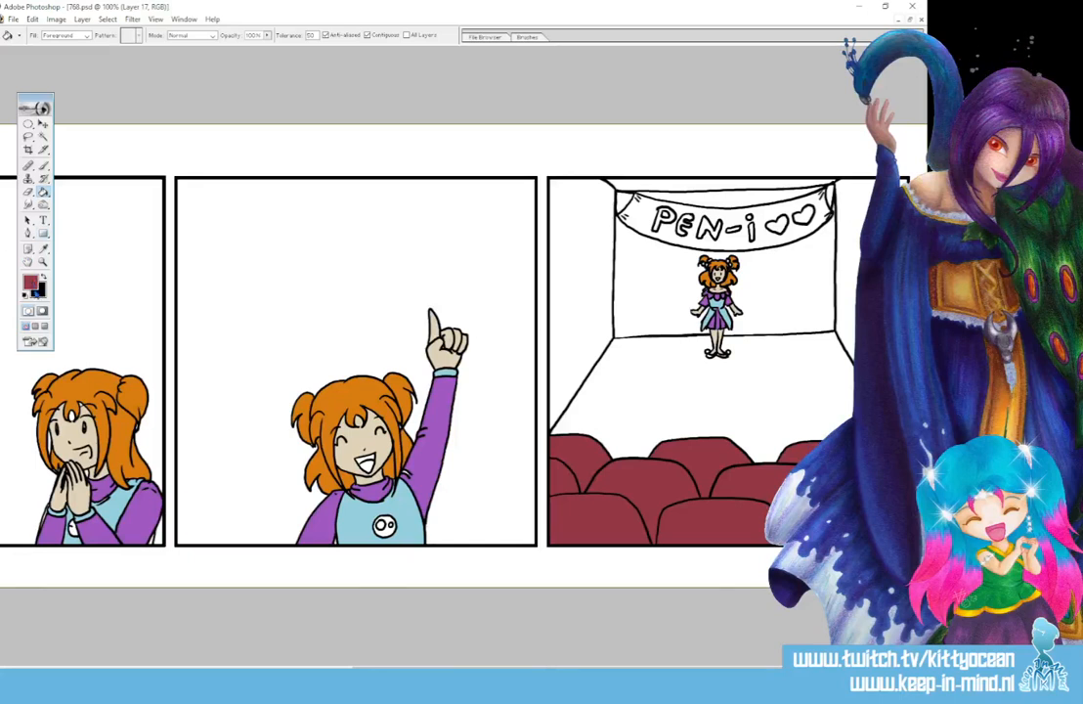
- Fill the back and side walls of the theatre in the fourth panel with pale blue C8E3E7
left_click(31, 283)
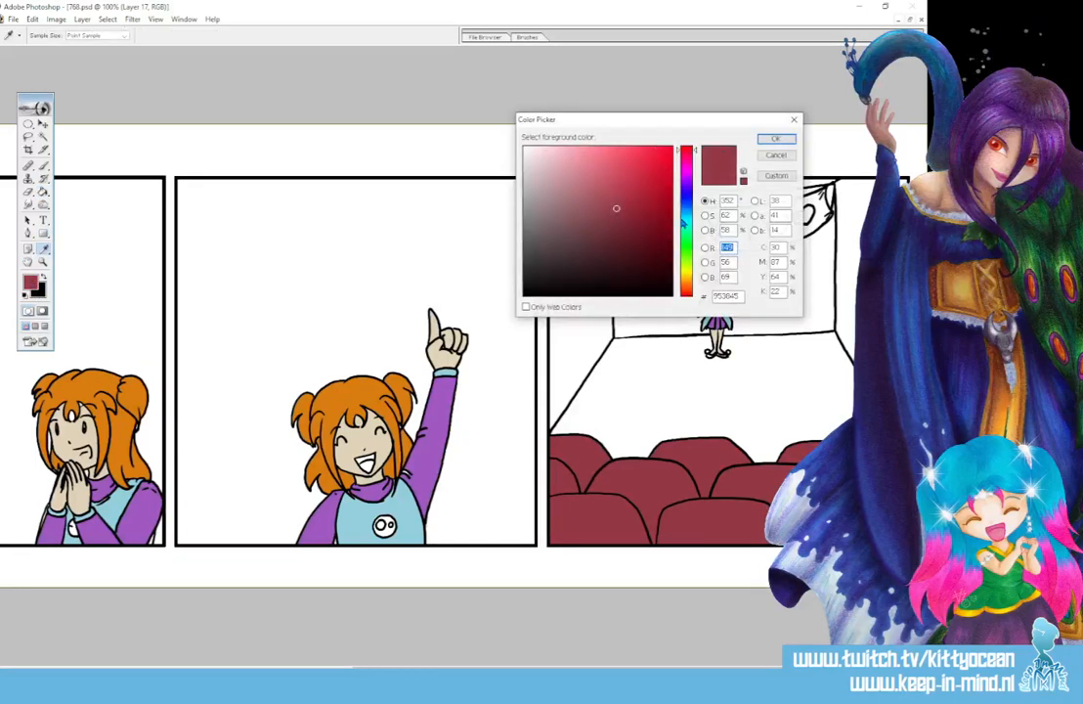
left_click(685, 219)
left_click(542, 159)
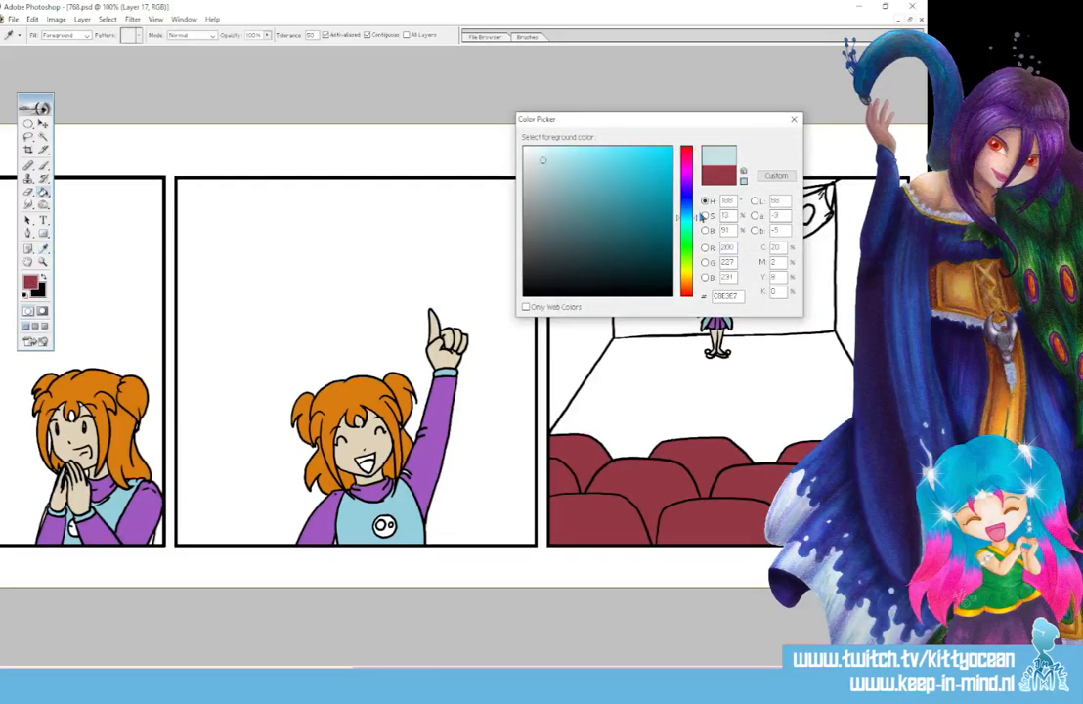
key("Return")
left_click(604, 208)
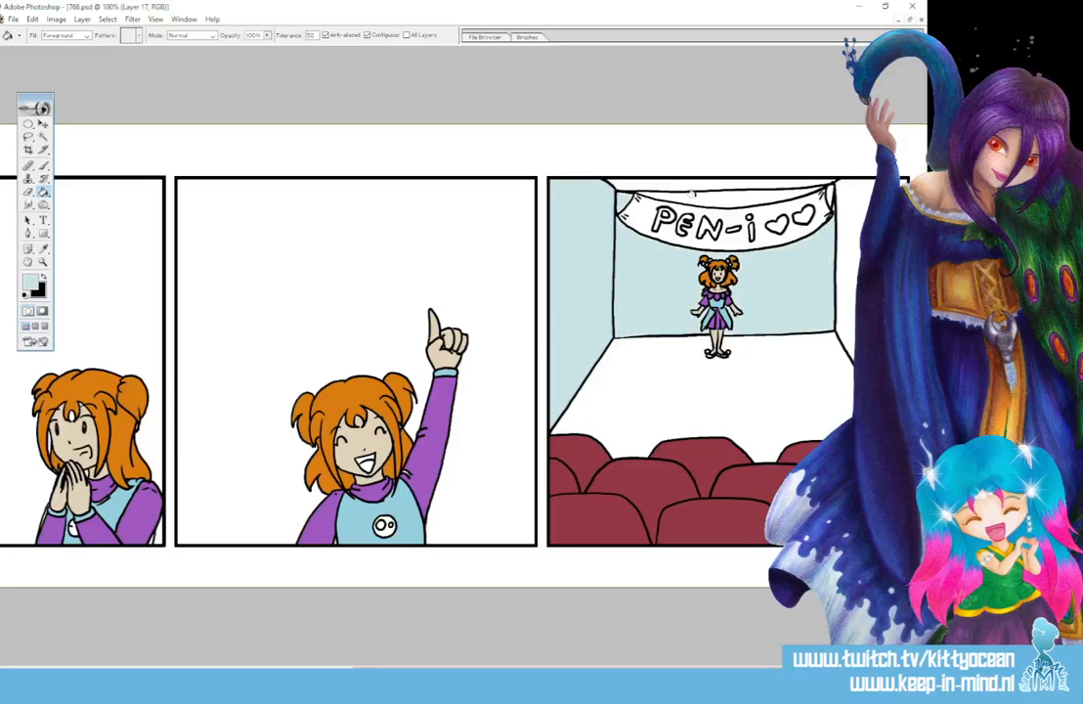
left_click(845, 254)
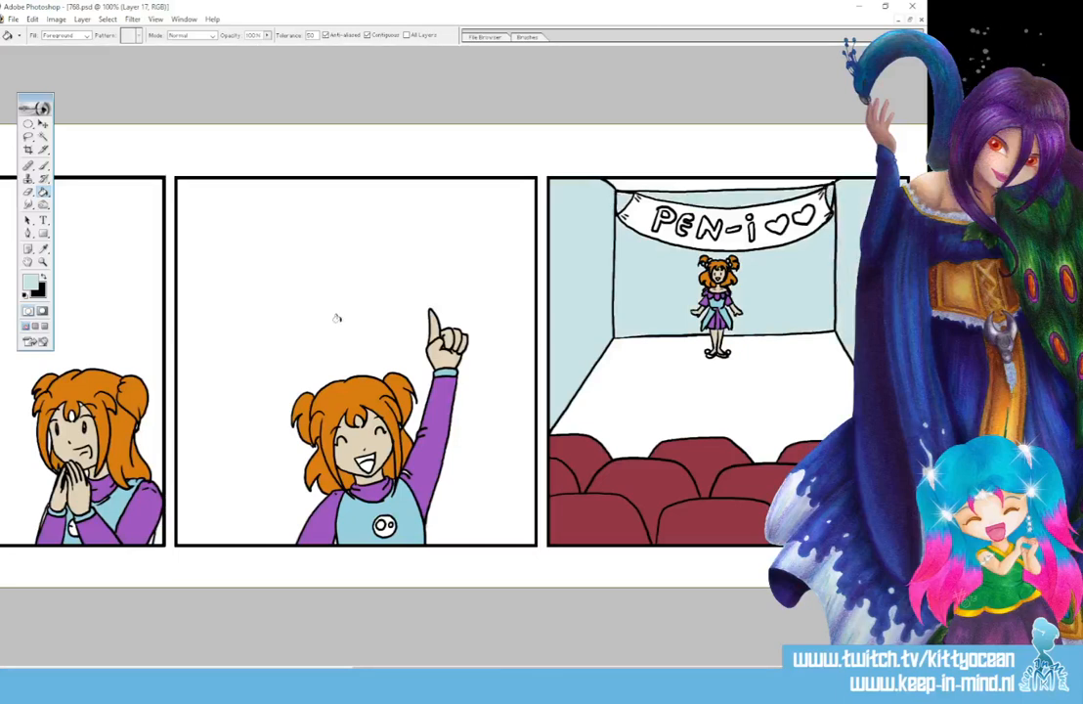
- Fill the theatre floor in the fourth panel with pale cream FFFEEA
left_click(29, 282)
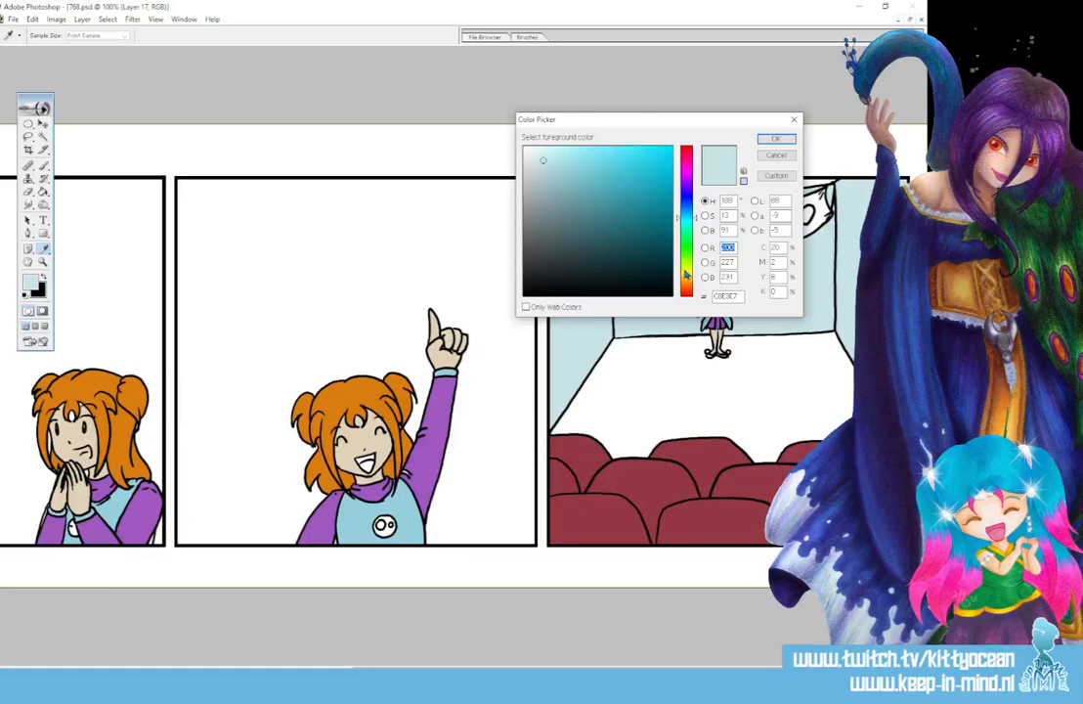
left_click(686, 269)
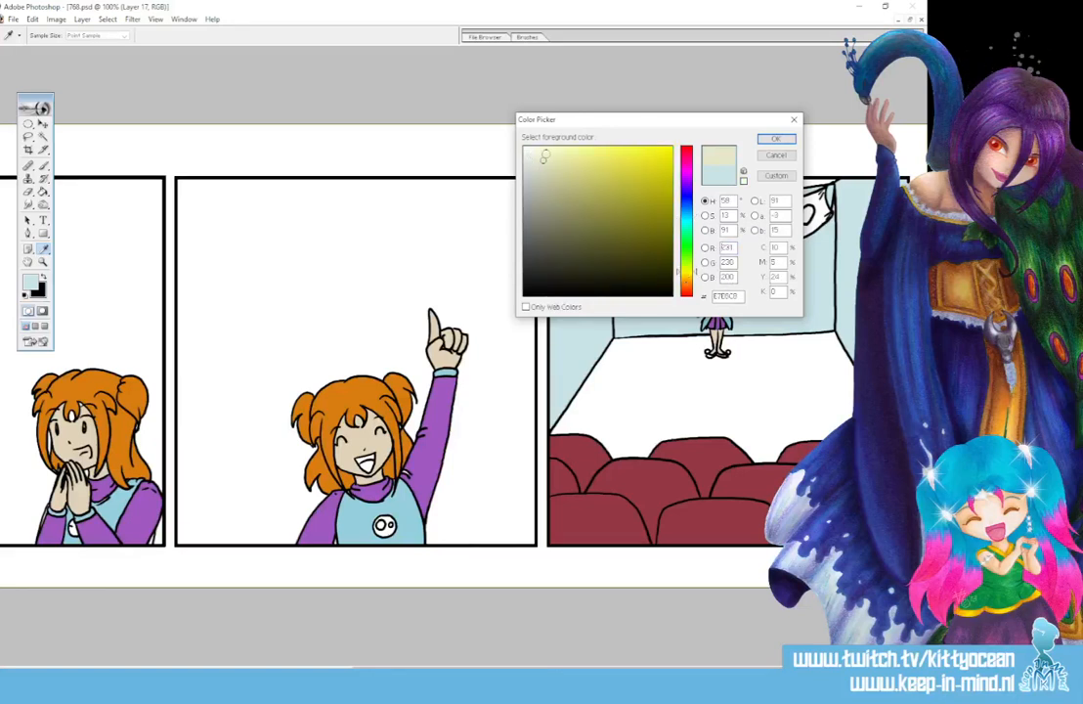
left_click_drag(544, 157, 541, 145)
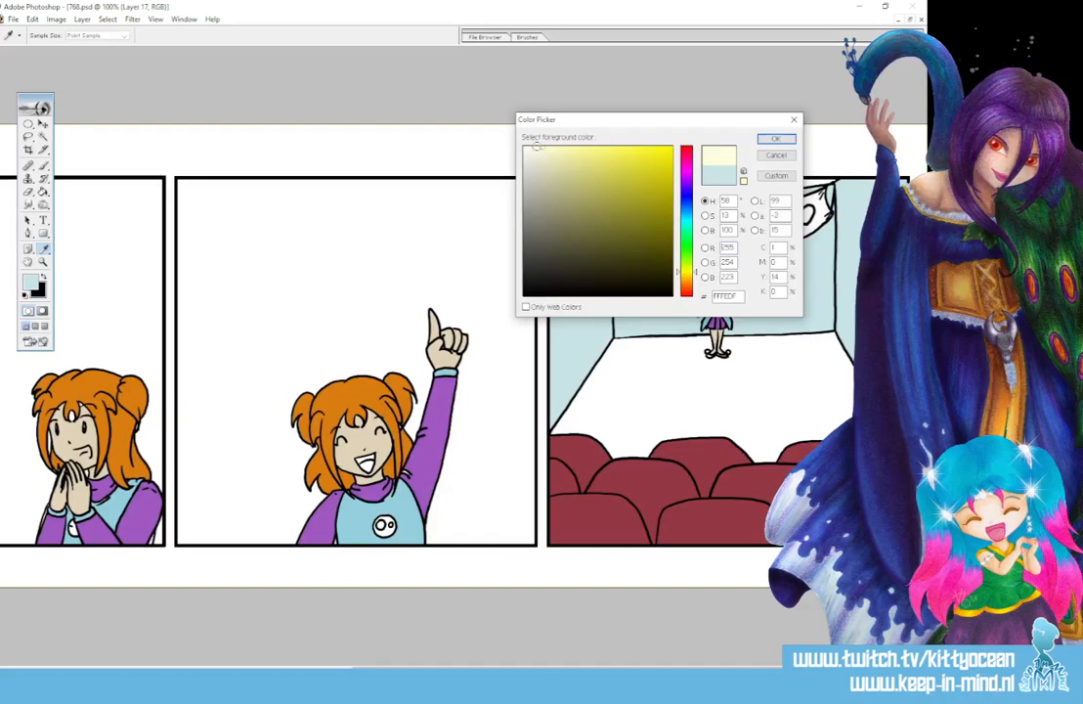
left_click(775, 138)
left_click(674, 365)
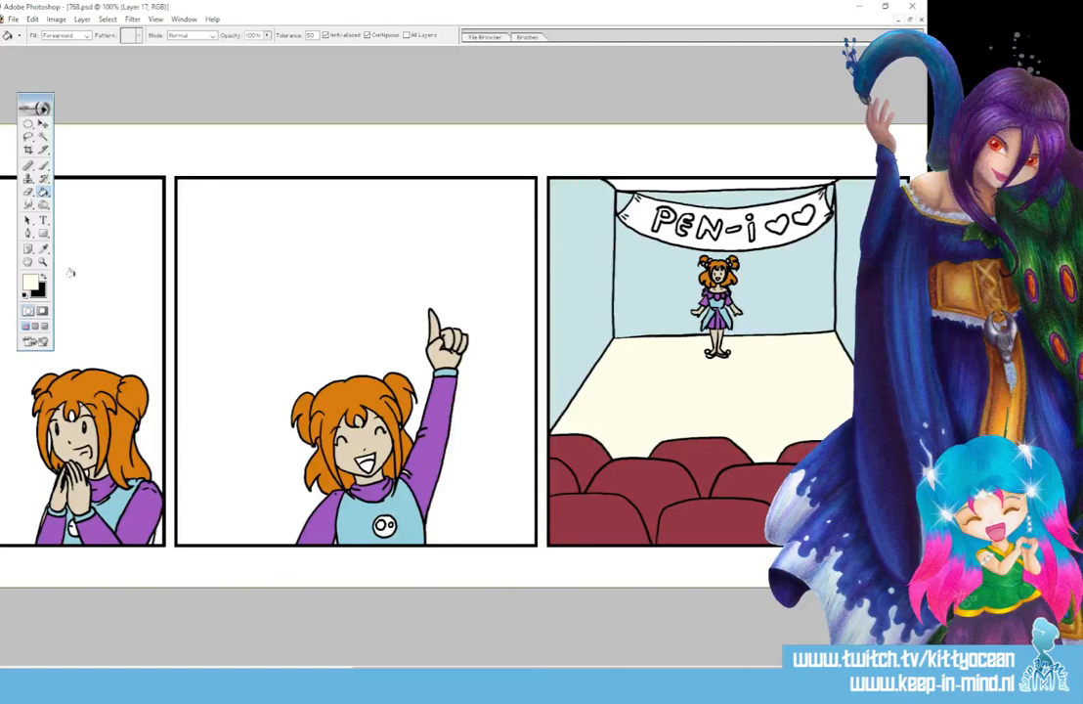
- Fill the background of the PEN-i banner in the fourth panel with pale pink FFEAFD
left_click(31, 283)
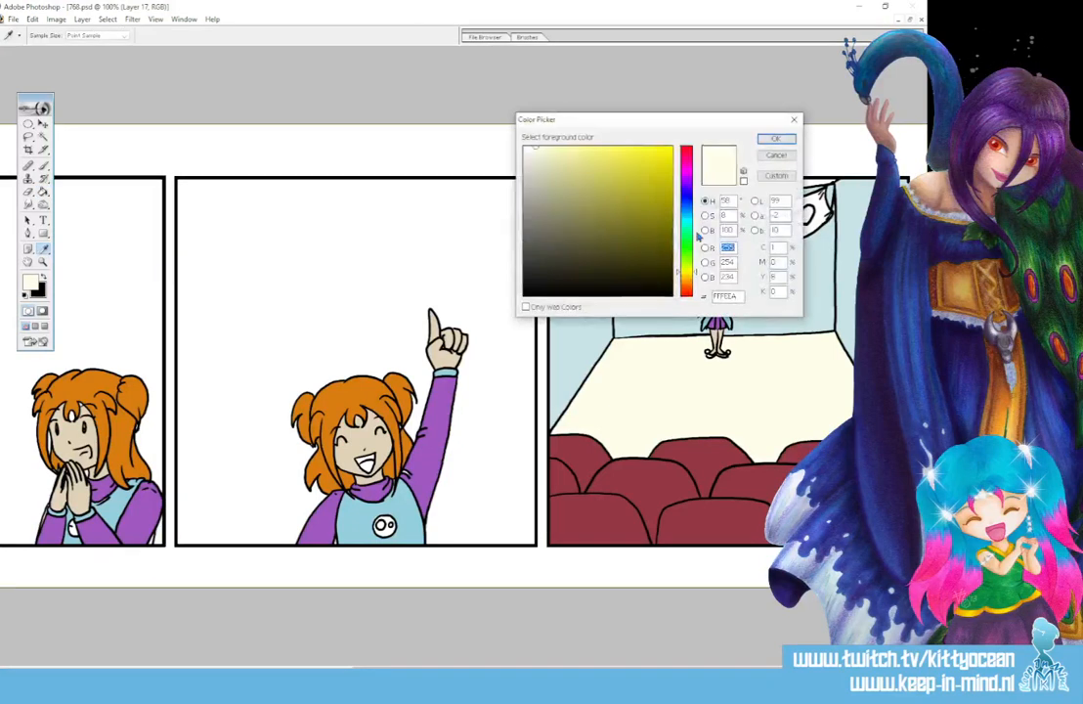
left_click(684, 169)
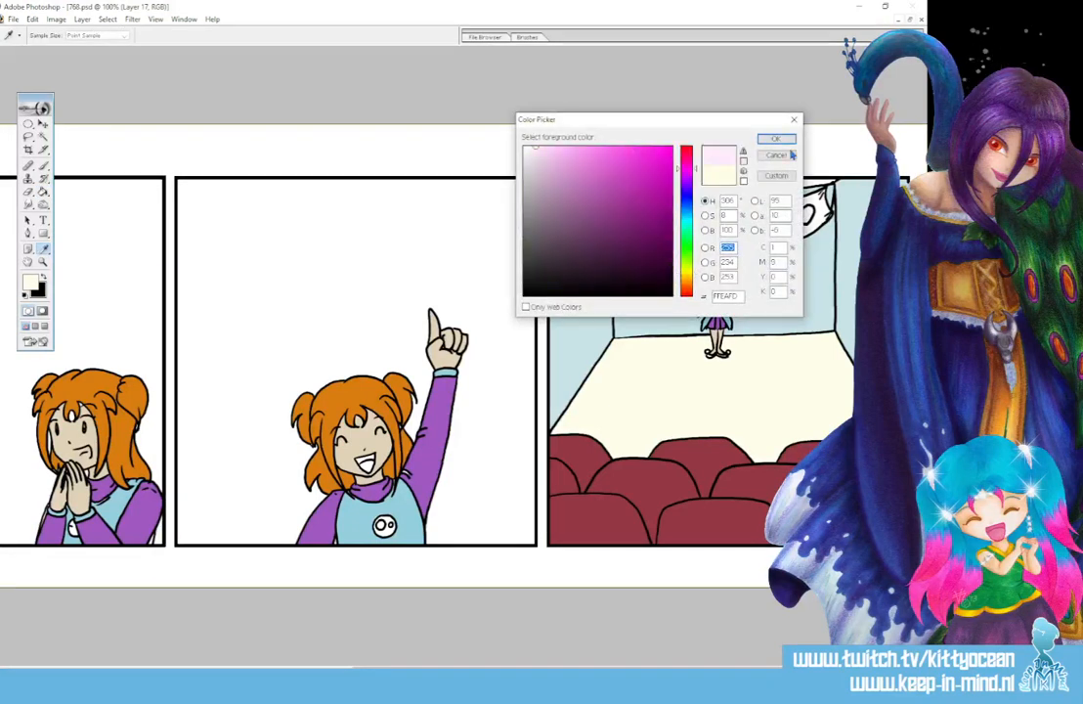
left_click(774, 138)
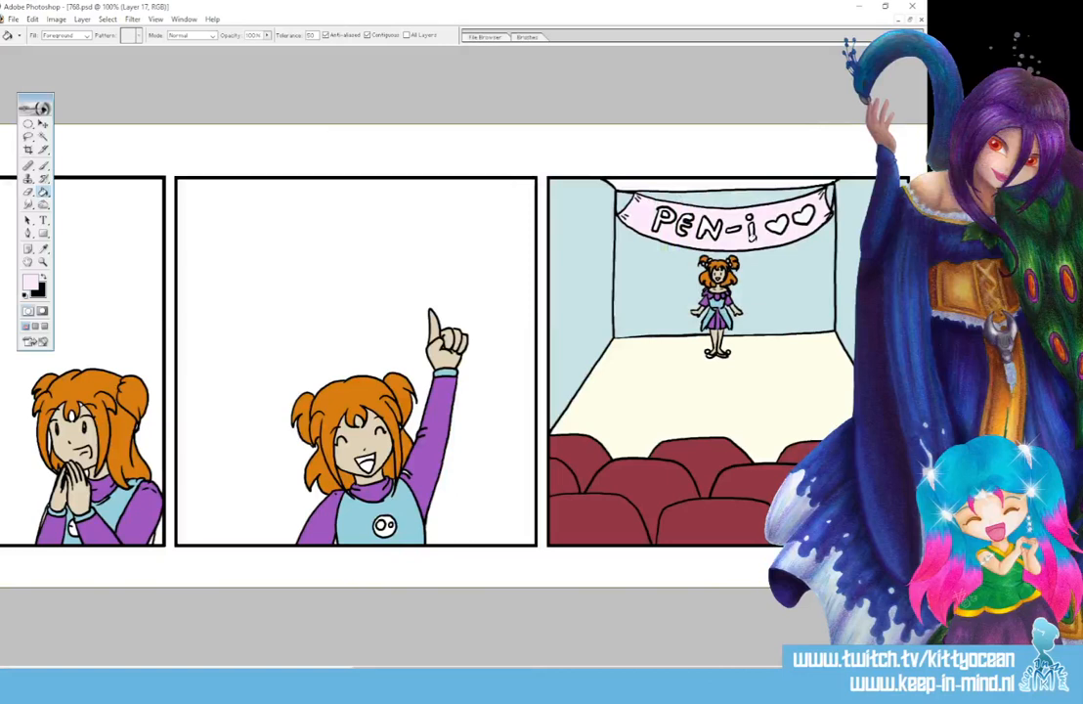
- Fill the two hearts and the PEN-i lettering on the banner with magenta C4318B
left_click(32, 283)
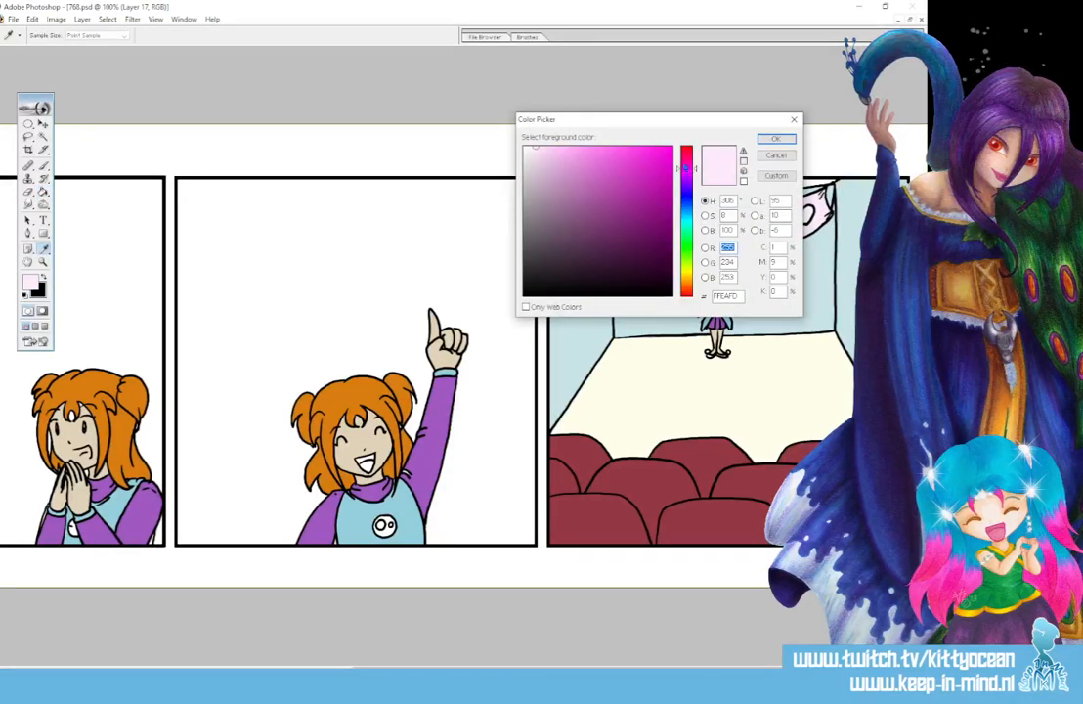
left_click_drag(686, 168, 686, 161)
left_click(630, 214)
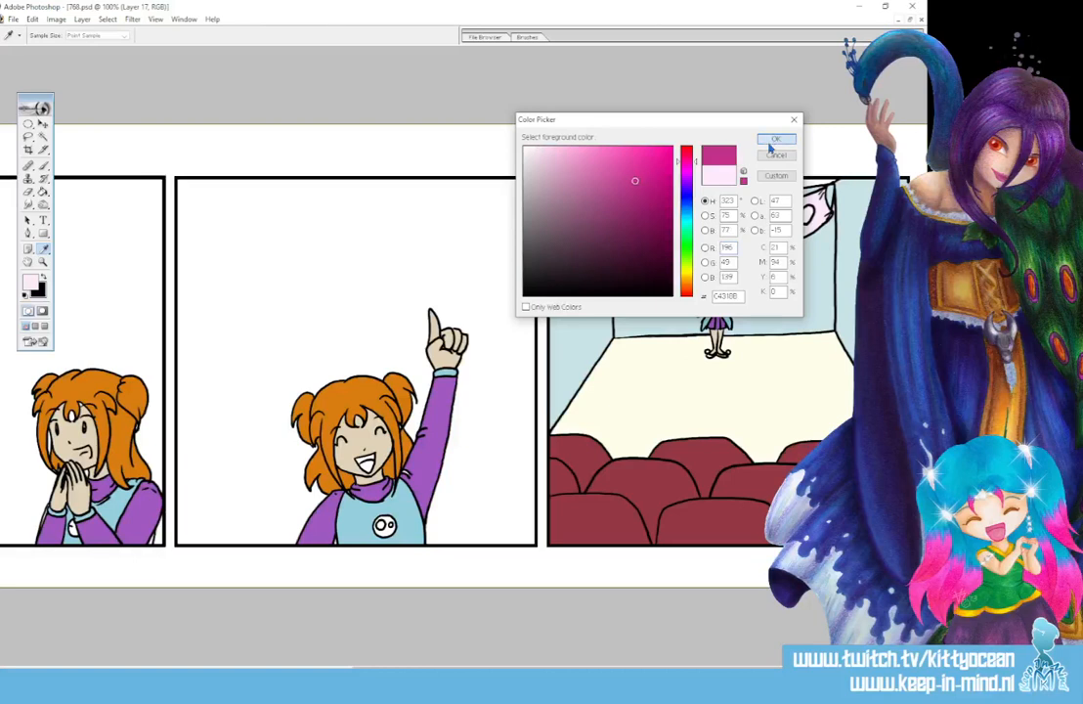
left_click(773, 139)
left_click(772, 224)
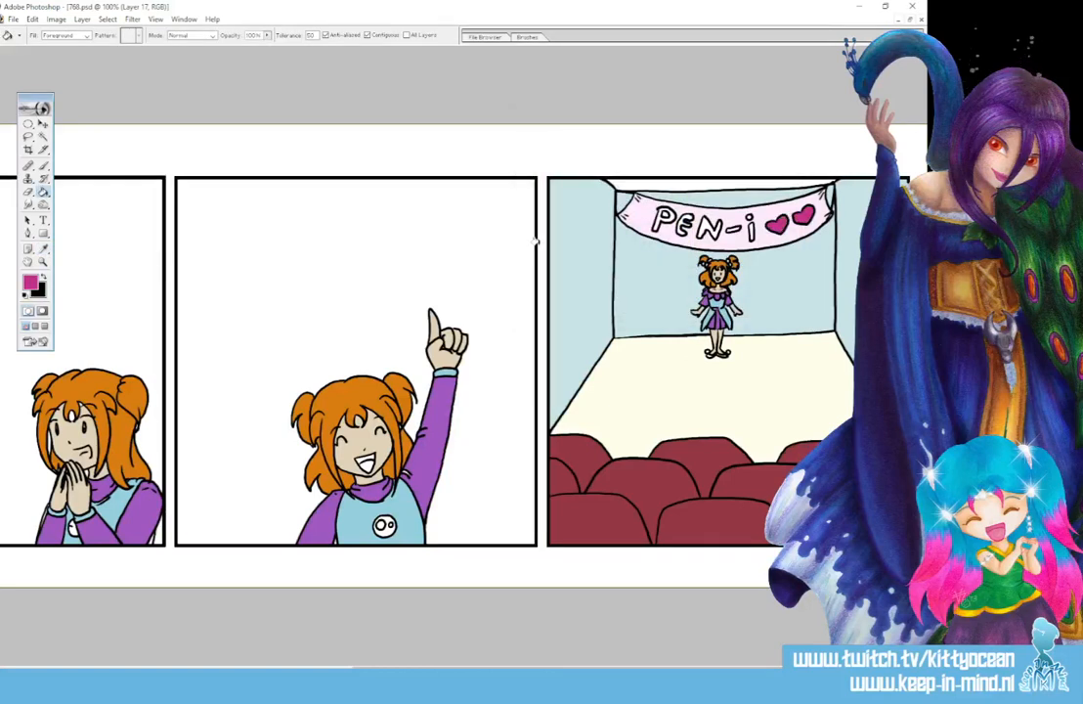
left_click(661, 221)
left_click(703, 224)
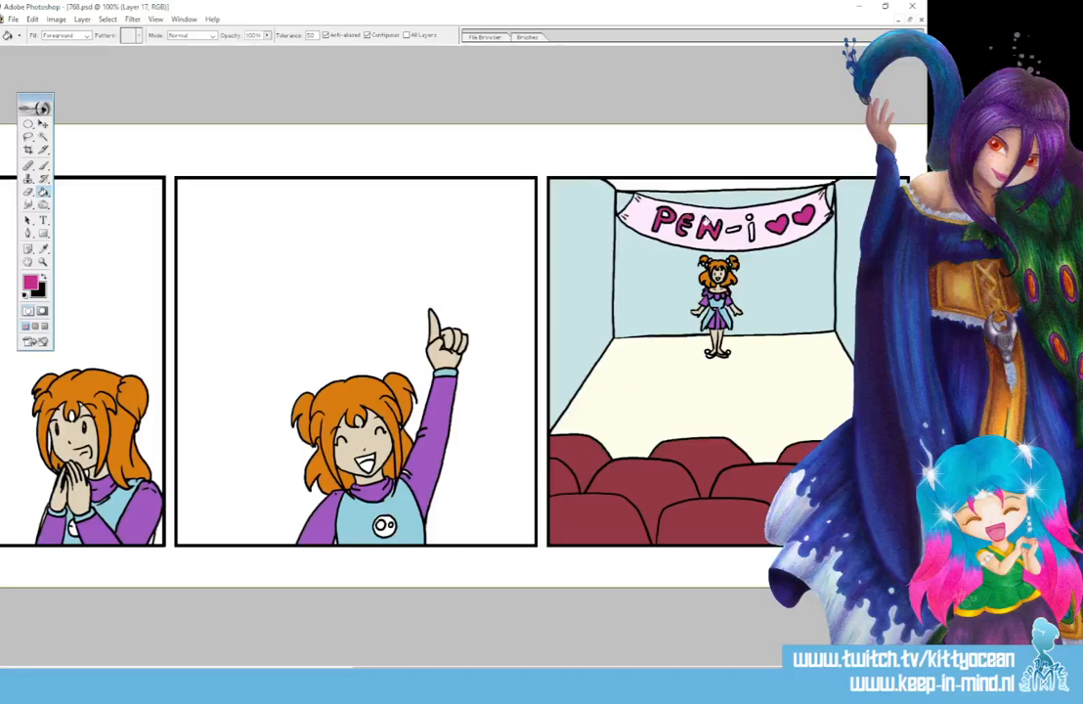
left_click(729, 226)
- Fill the bun-haired girl's round shirt badge in the third and second panels with yellow F6EF77
left_click(30, 281)
left_click(673, 267)
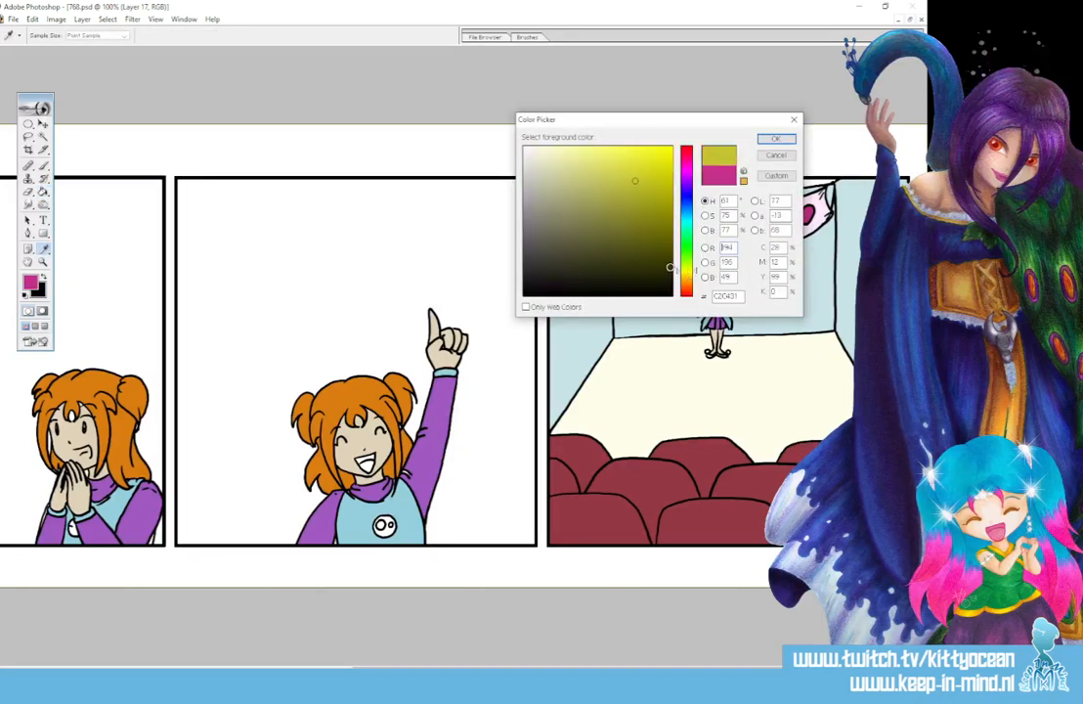
left_click(621, 163)
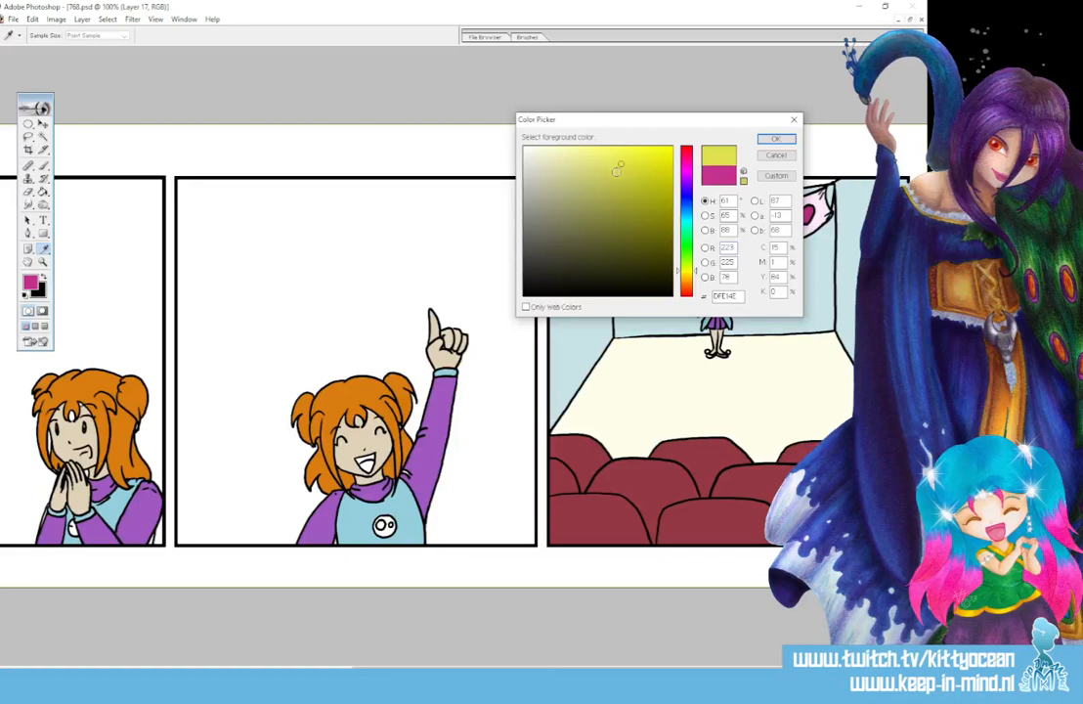
left_click_drag(688, 275, 681, 275)
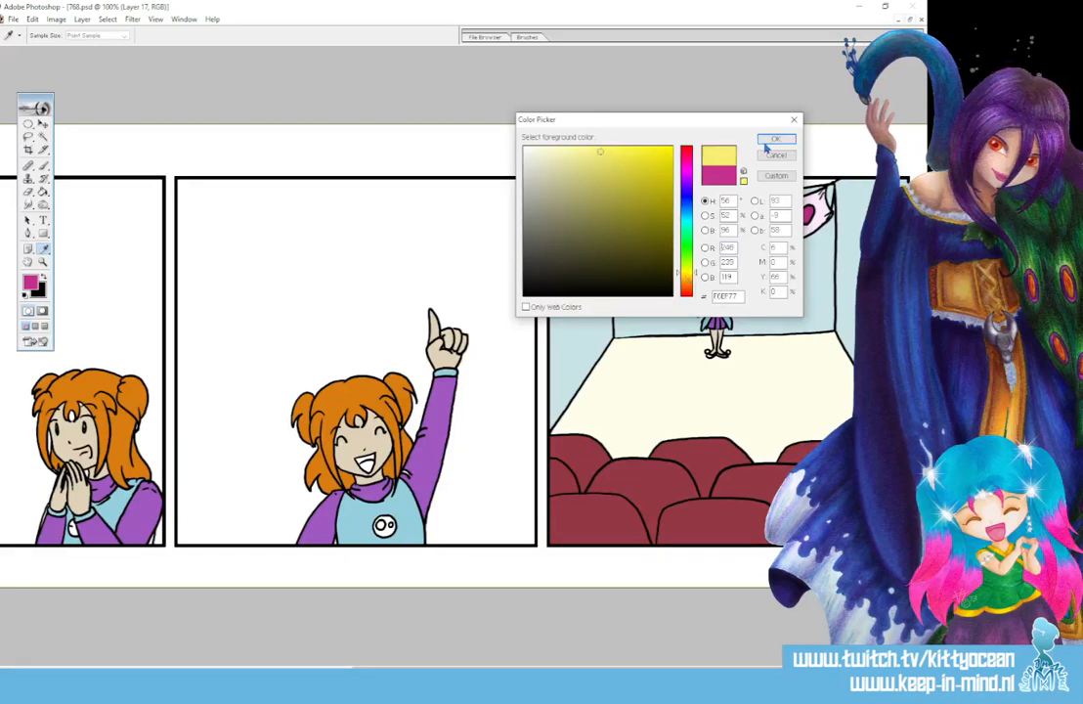
left_click(775, 139)
key("g")
left_click(384, 524)
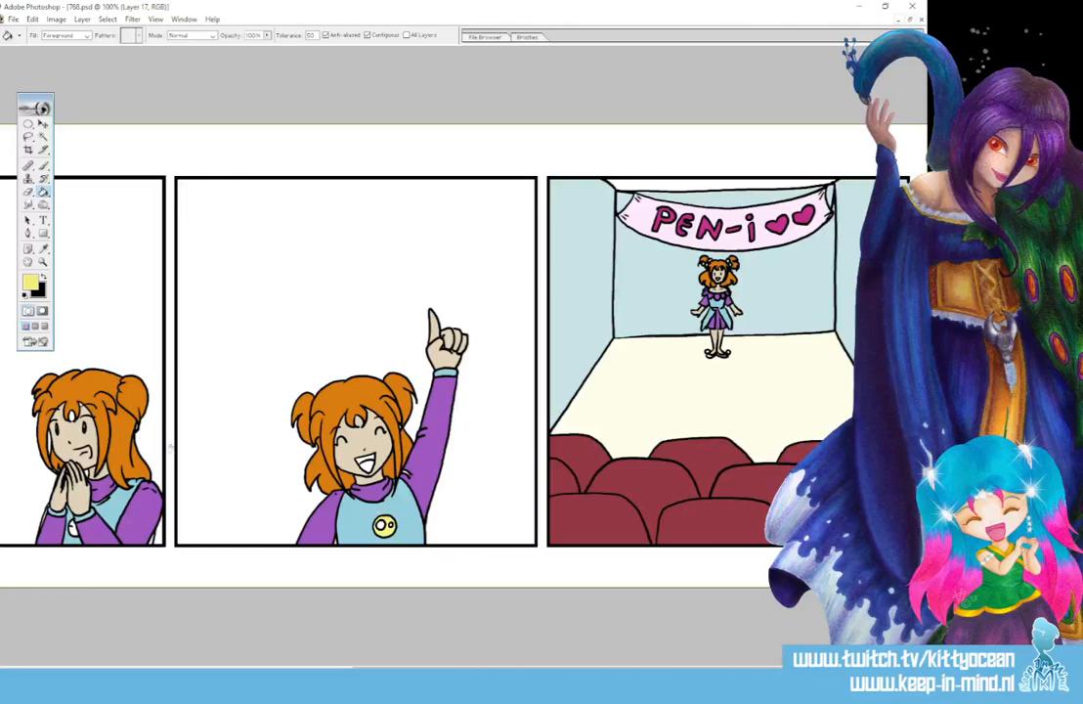
left_click(72, 528)
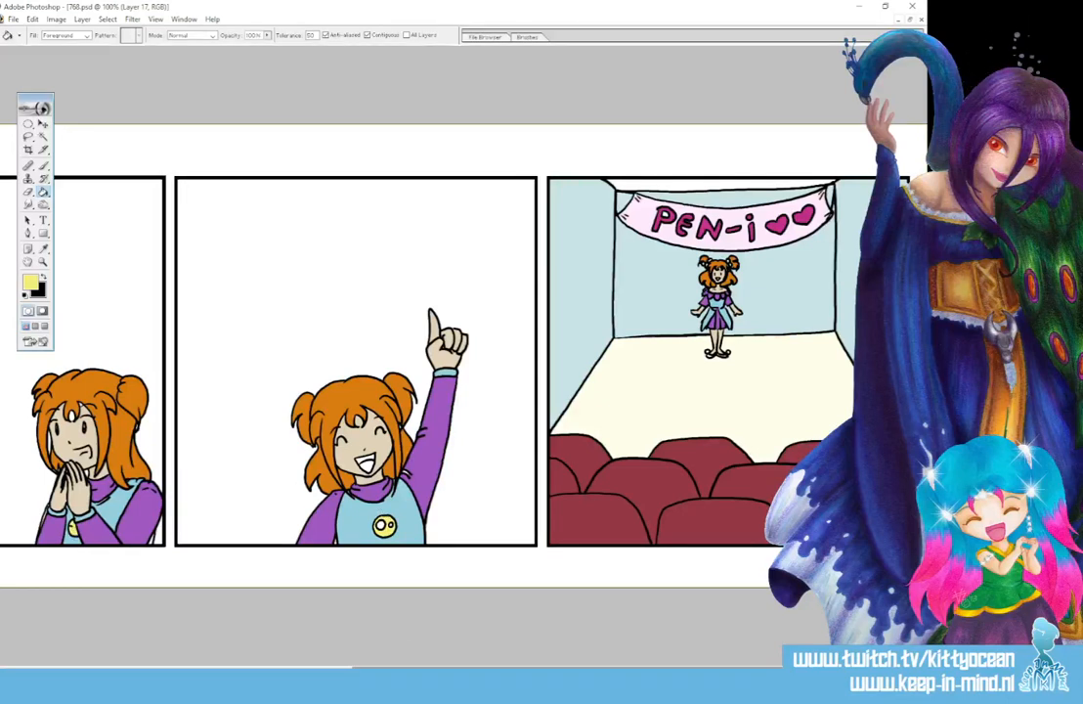
- Fill the back of the woman's phone in the first panel with grey 797979
left_click_drag(452, 672, 244, 671)
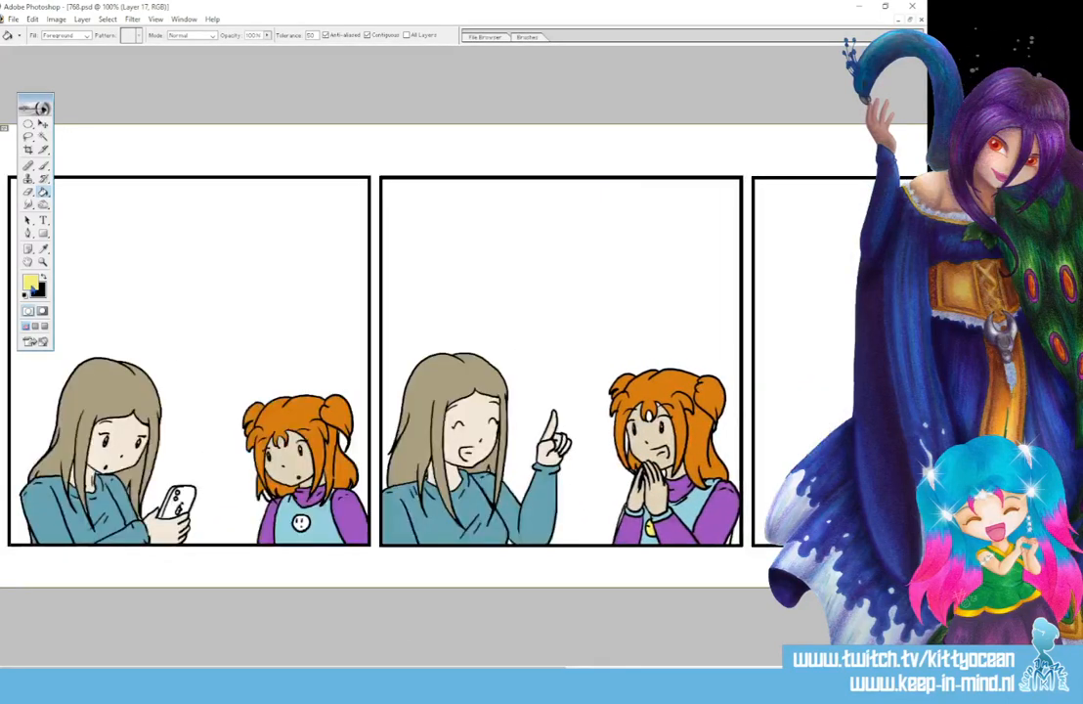
left_click(31, 283)
left_click_drag(556, 197, 533, 216)
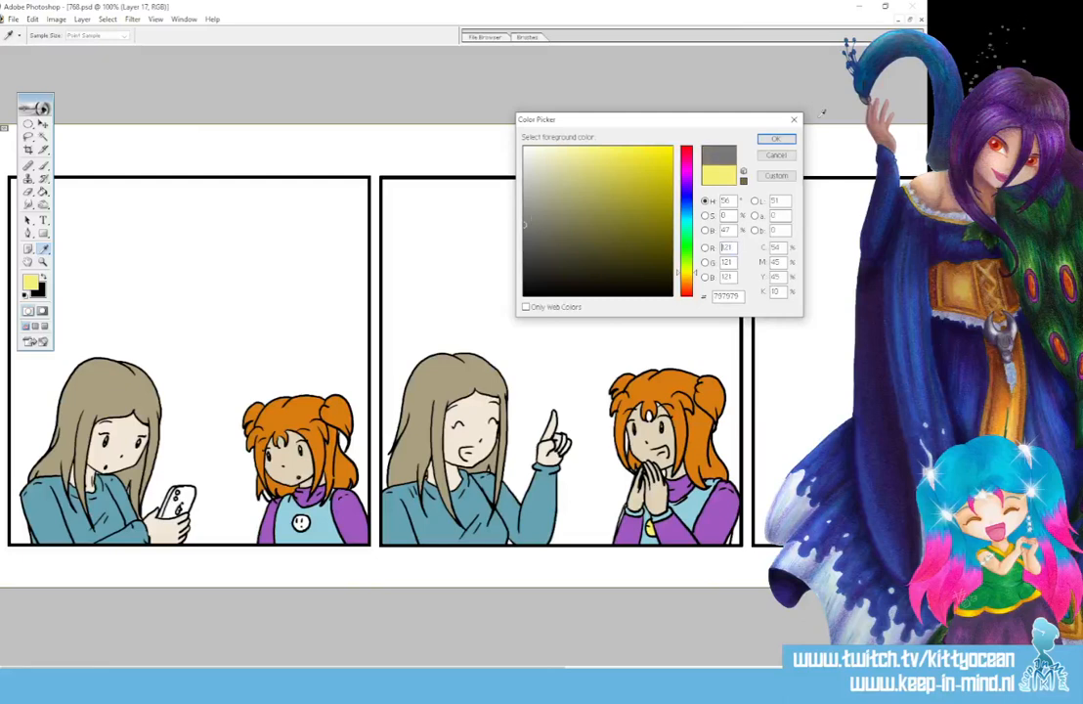
left_click(776, 141)
left_click(179, 502)
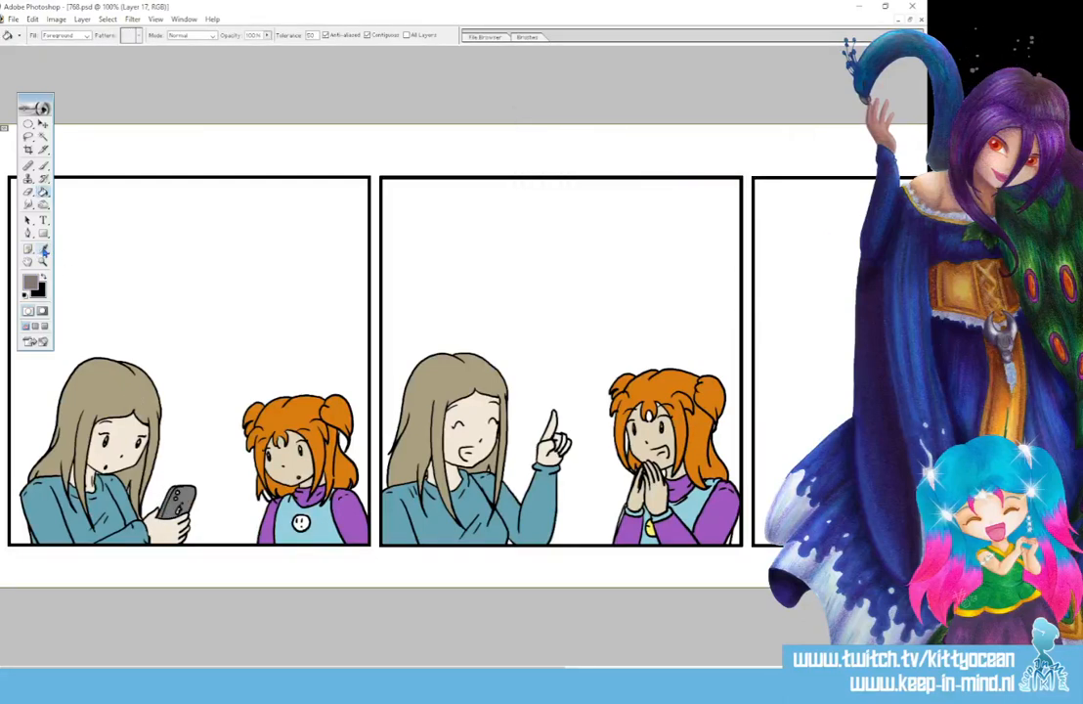
- Fill the bun-haired girl's shirt badge in the first panel with the yellow sampled from her second-panel badge
left_click(42, 248)
left_click(564, 456)
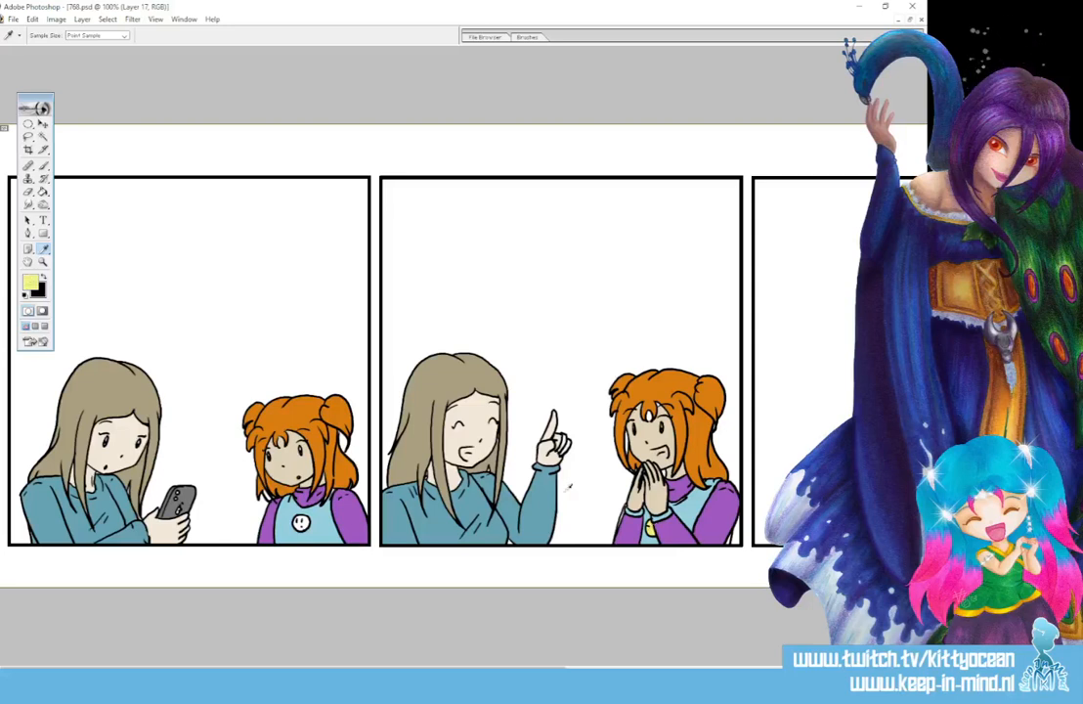
left_click(43, 191)
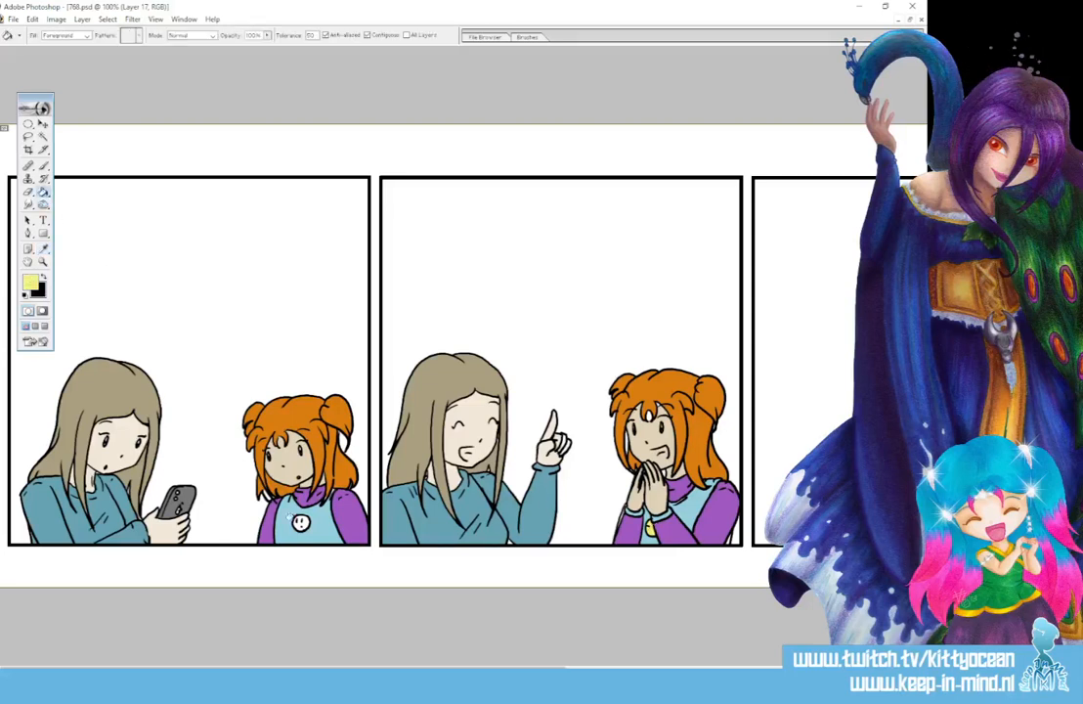
left_click(300, 522)
- Touch up the uncoloured edges of the woman's hair in the first panel with its sampled taupe and a 9 px brush
key("ctrl+plus")
key("ctrl+plus")
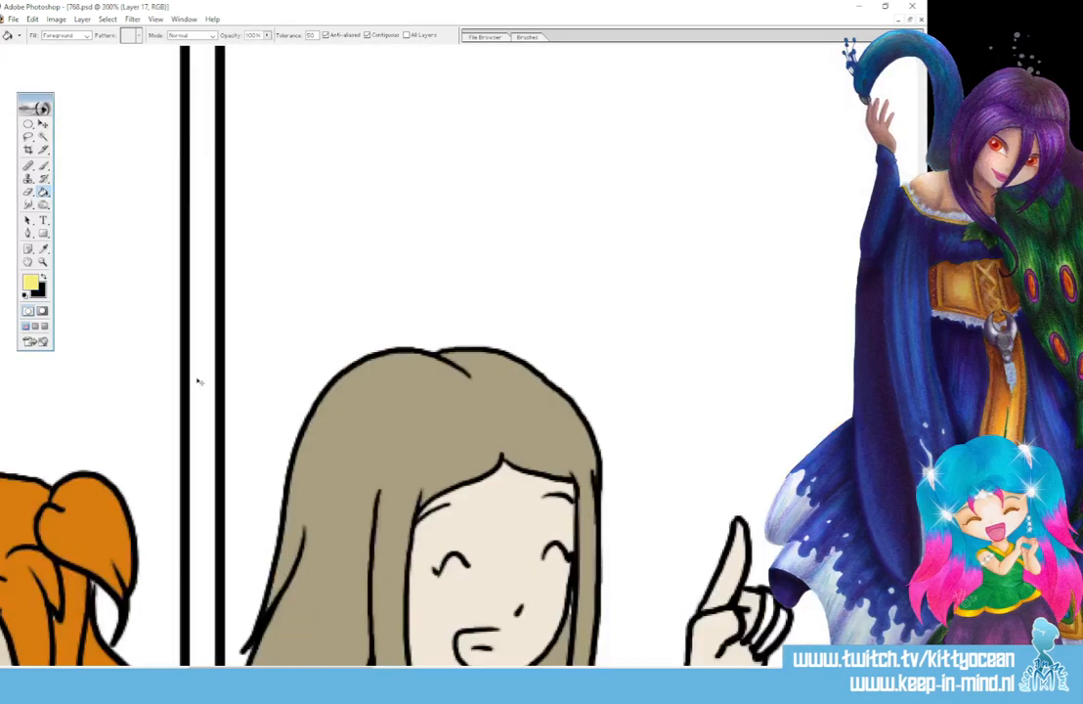
scroll(324, 474, "down", 5)
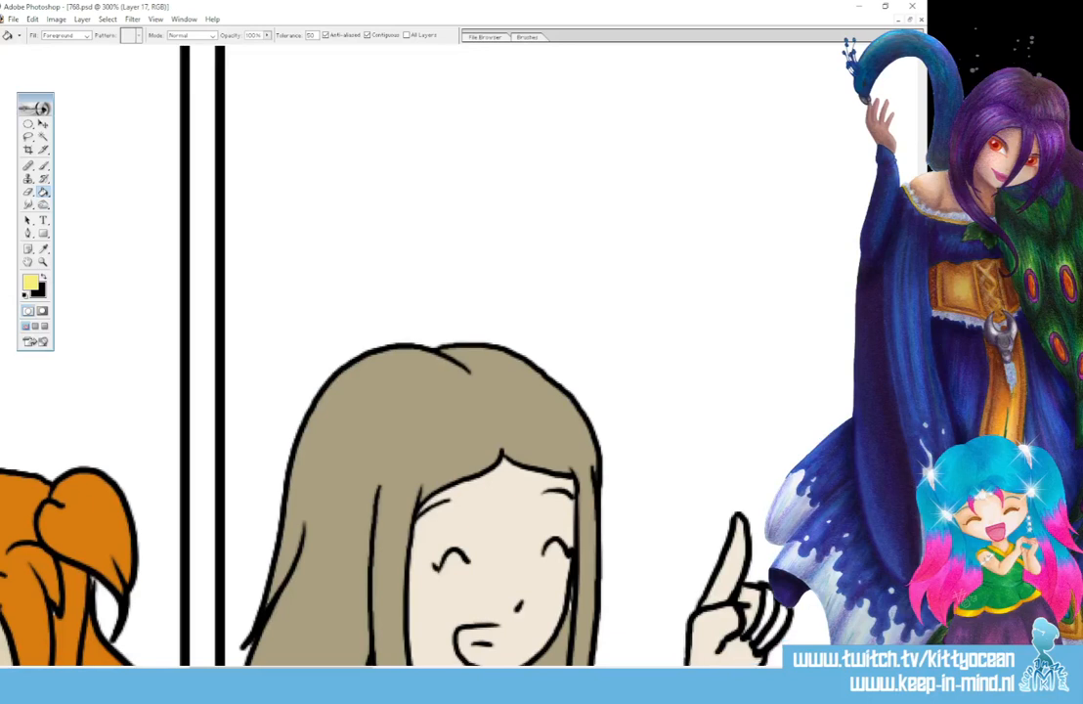
left_click_drag(281, 668, 95, 669)
left_click(44, 250)
left_click(261, 213)
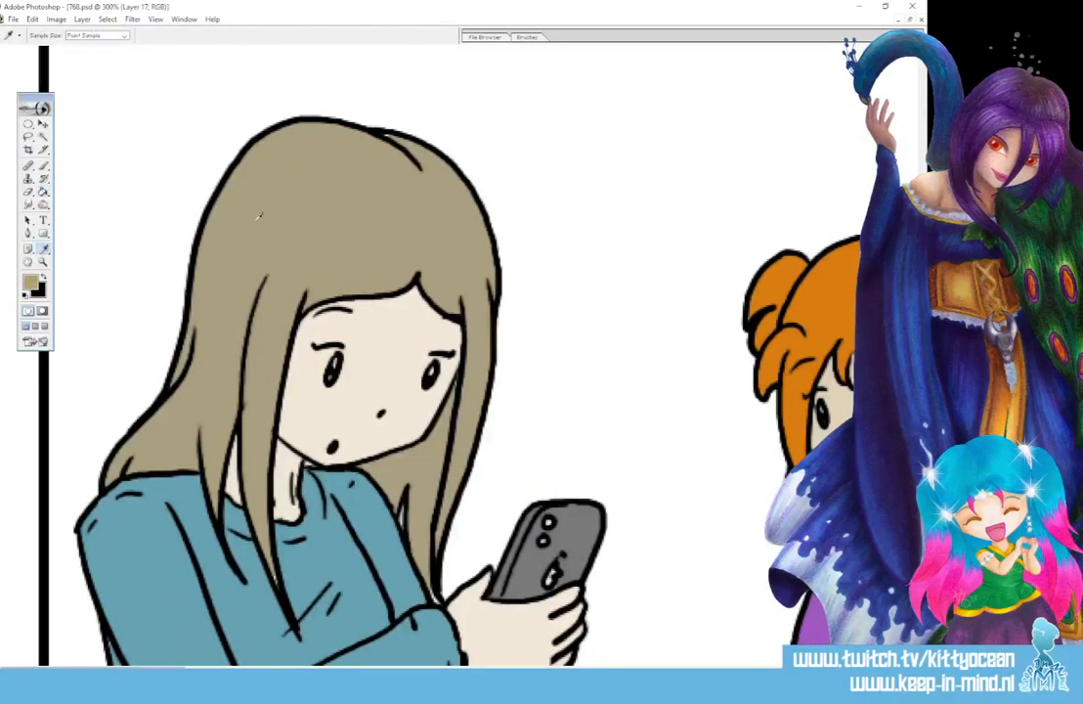
left_click(44, 166)
left_click(533, 37)
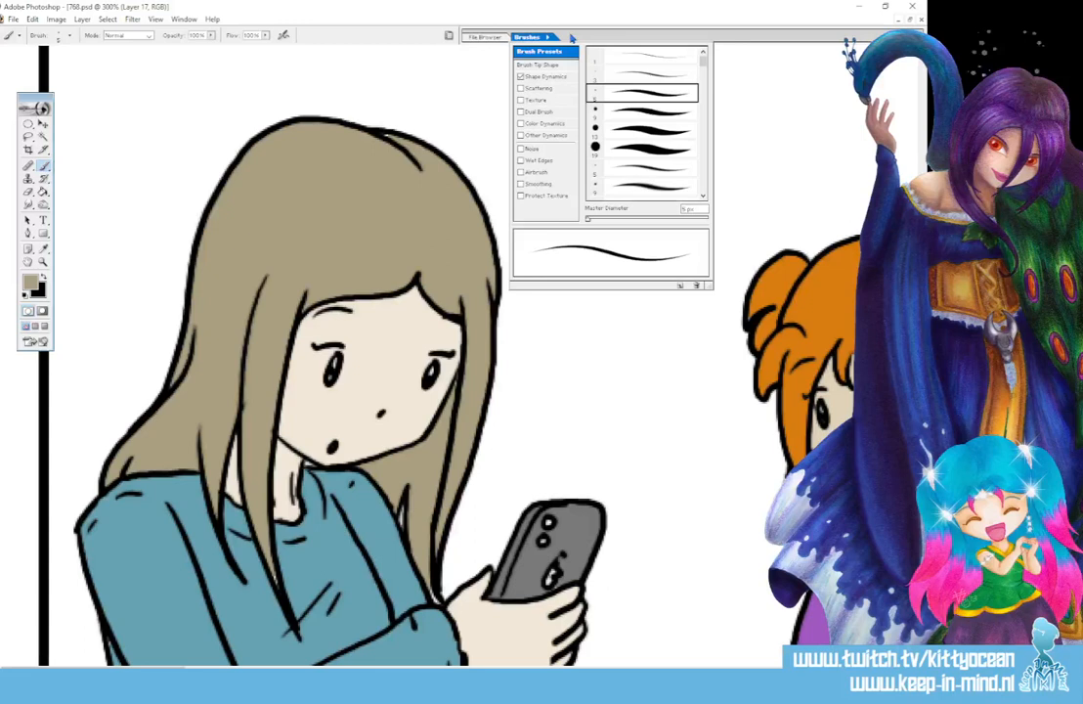
left_click(640, 112)
left_click(380, 131)
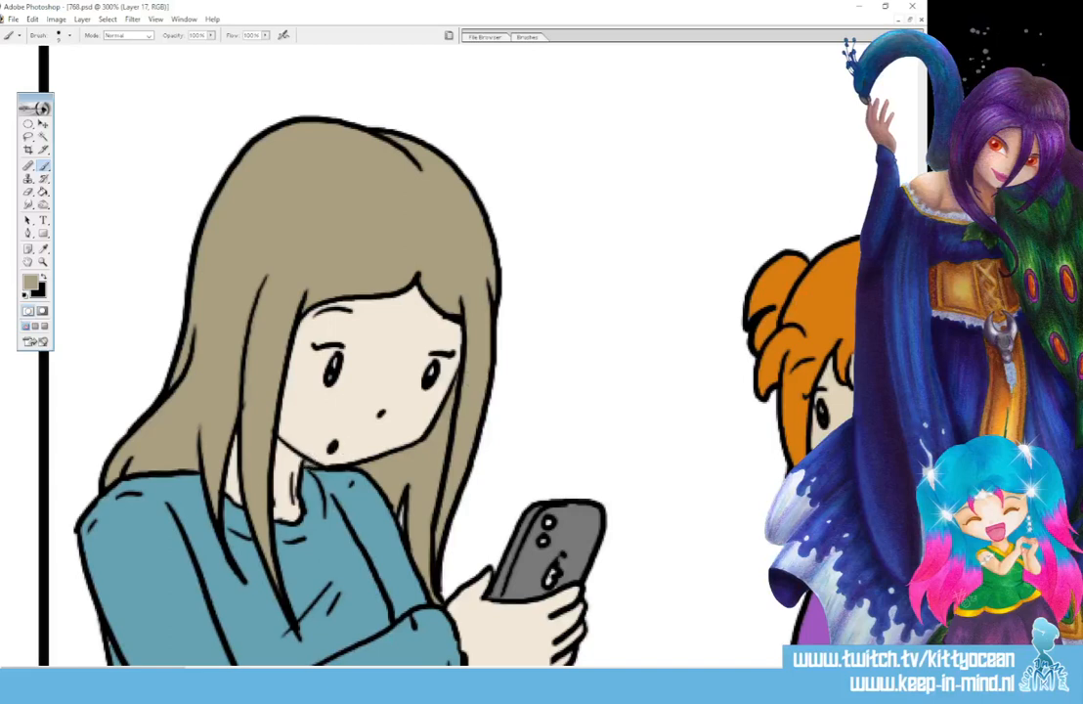
- Touch up the woman's sweater in the first panel with the teal blue sampled from it
scroll(391, 352, "down", 3)
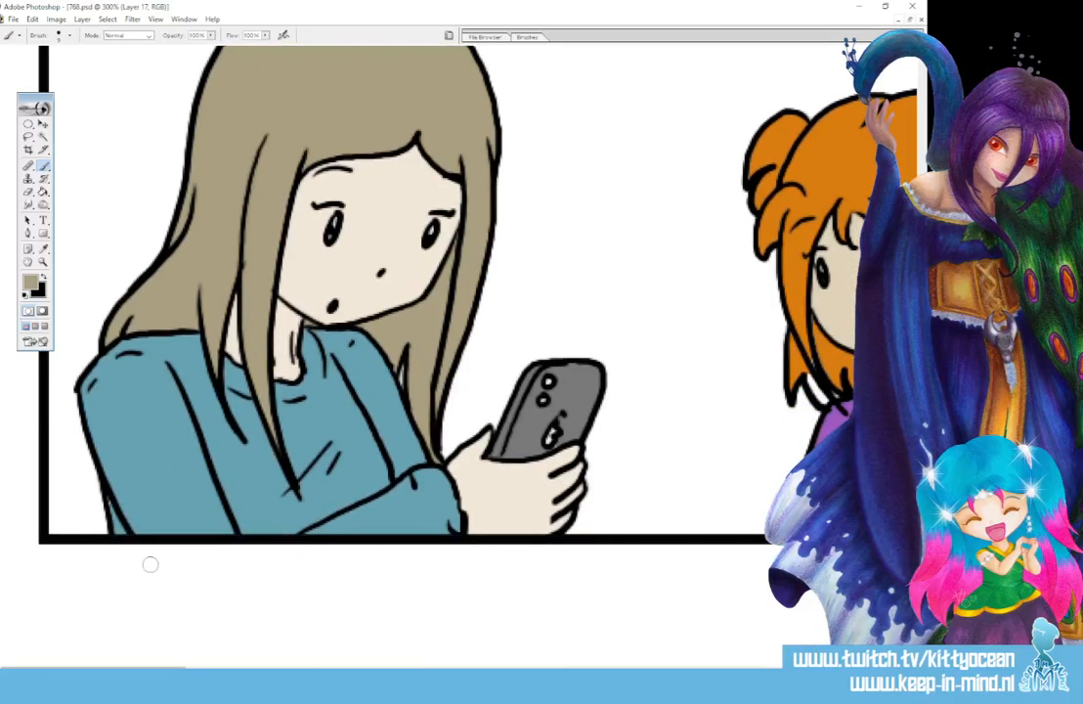
left_click(44, 249)
left_click(113, 365)
left_click(43, 165)
- Touch up the bun-haired girl's hair and shirt in the first panel with their sampled orange and light blue
left_click_drag(147, 671, 281, 671)
left_click(44, 250)
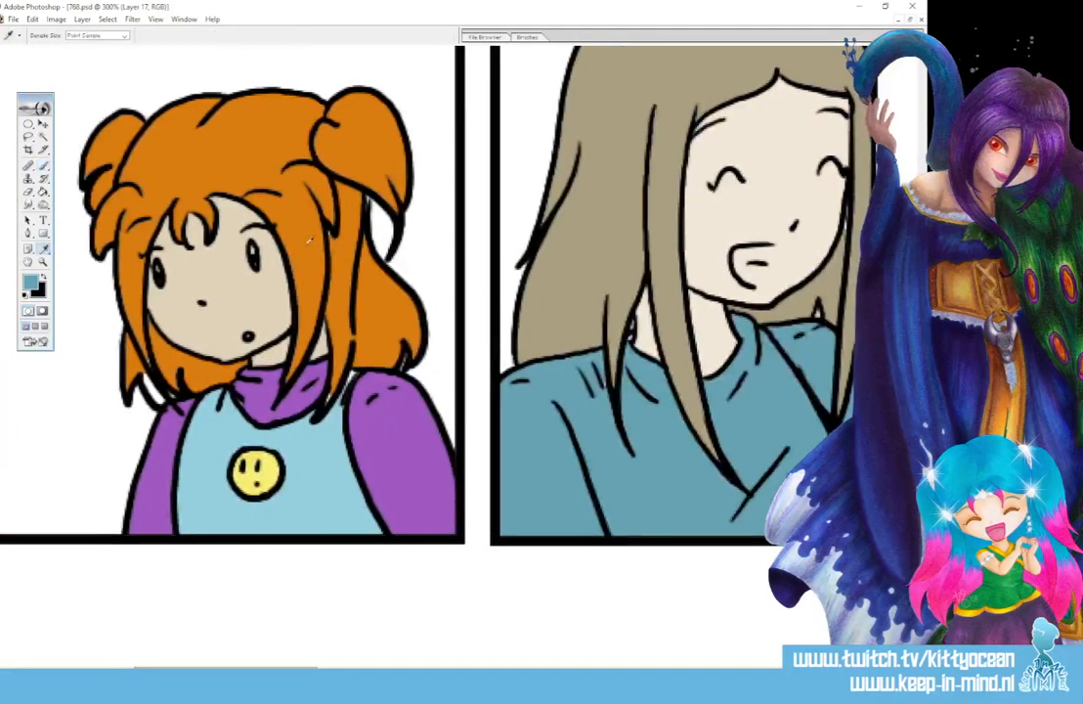
left_click(371, 292)
left_click(43, 165)
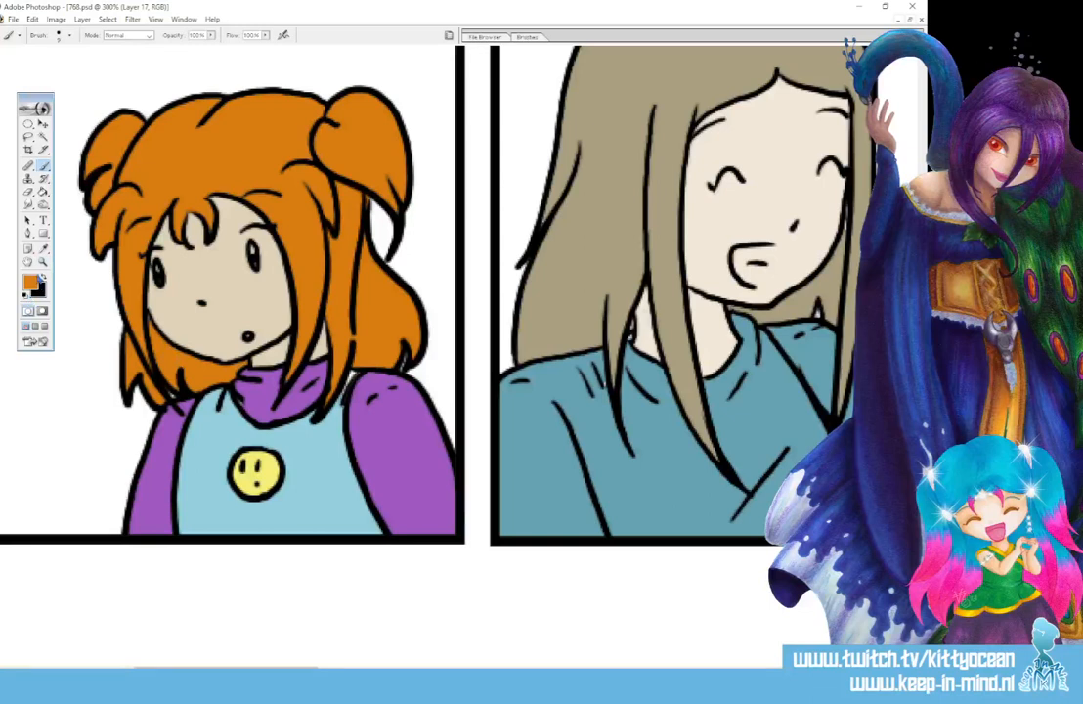
left_click(43, 248)
left_click(332, 466)
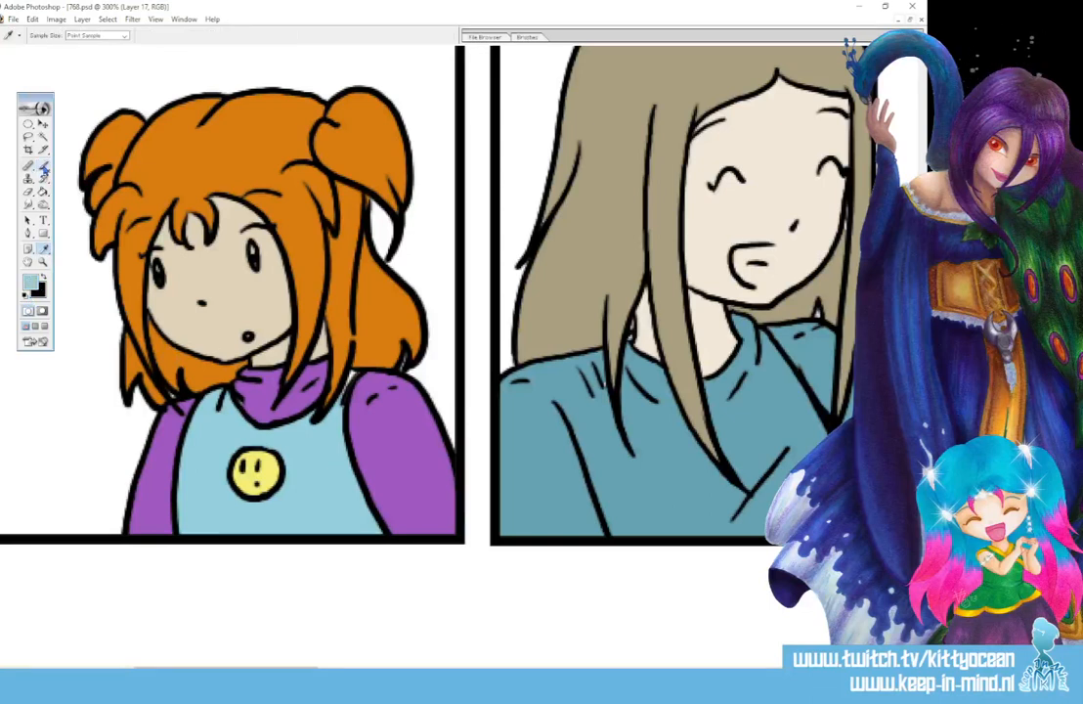
left_click(43, 166)
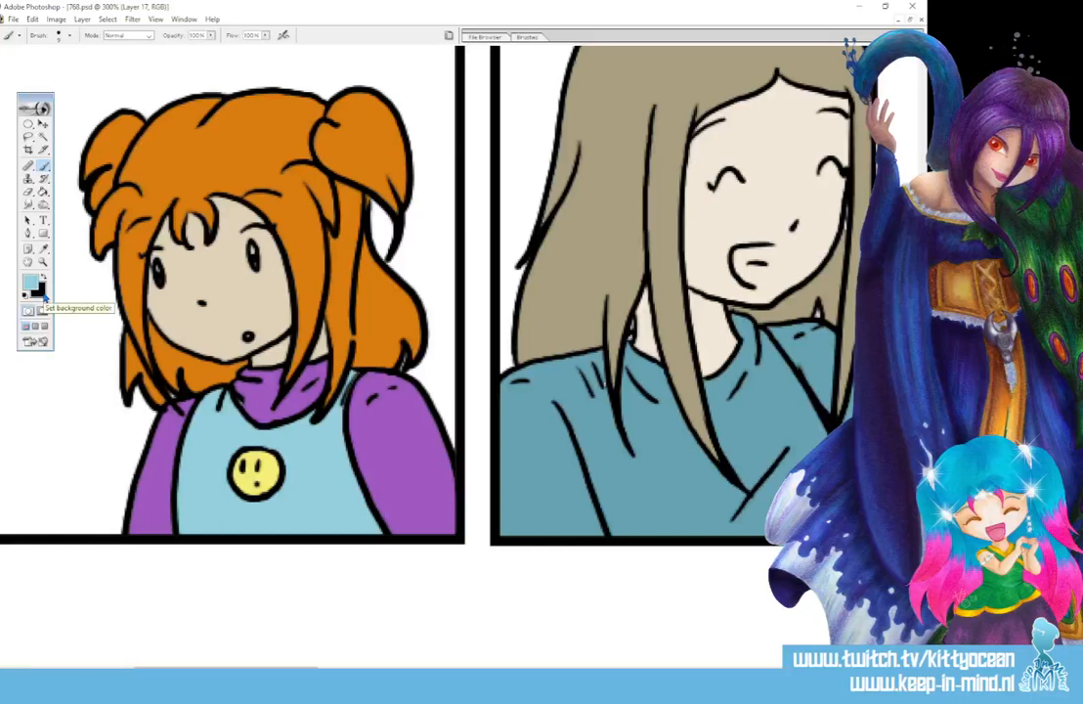
- Touch up the woman's hair and sweater in the second panel with their sampled taupe and teal blue
left_click_drag(294, 669, 364, 670)
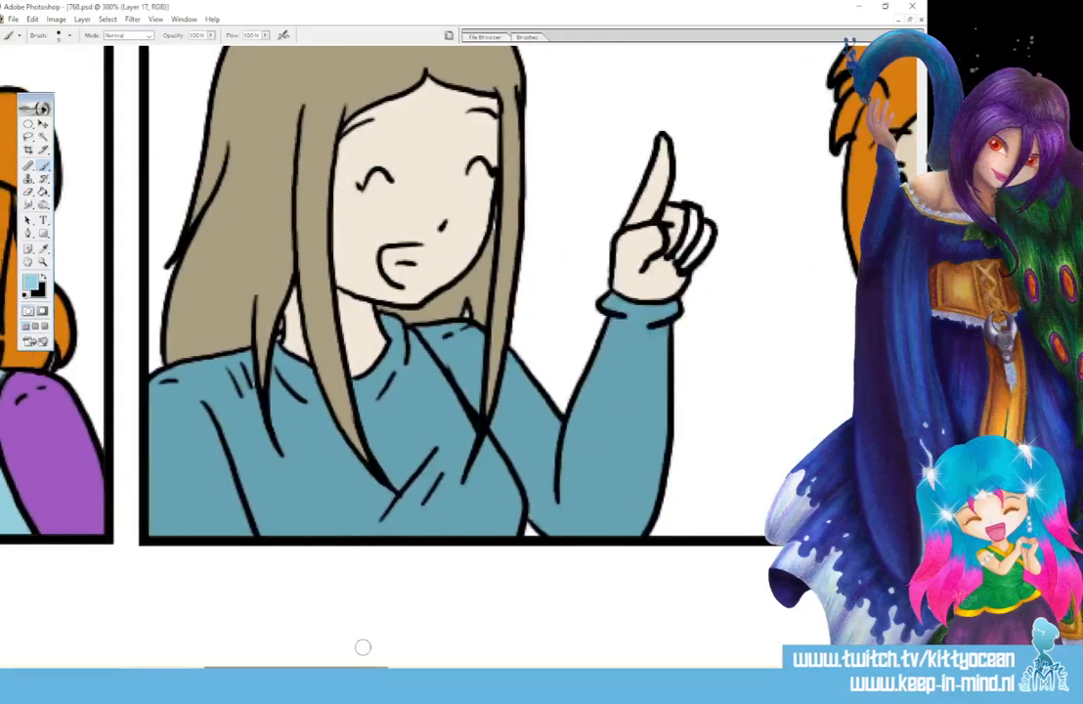
left_click(221, 202, "alt")
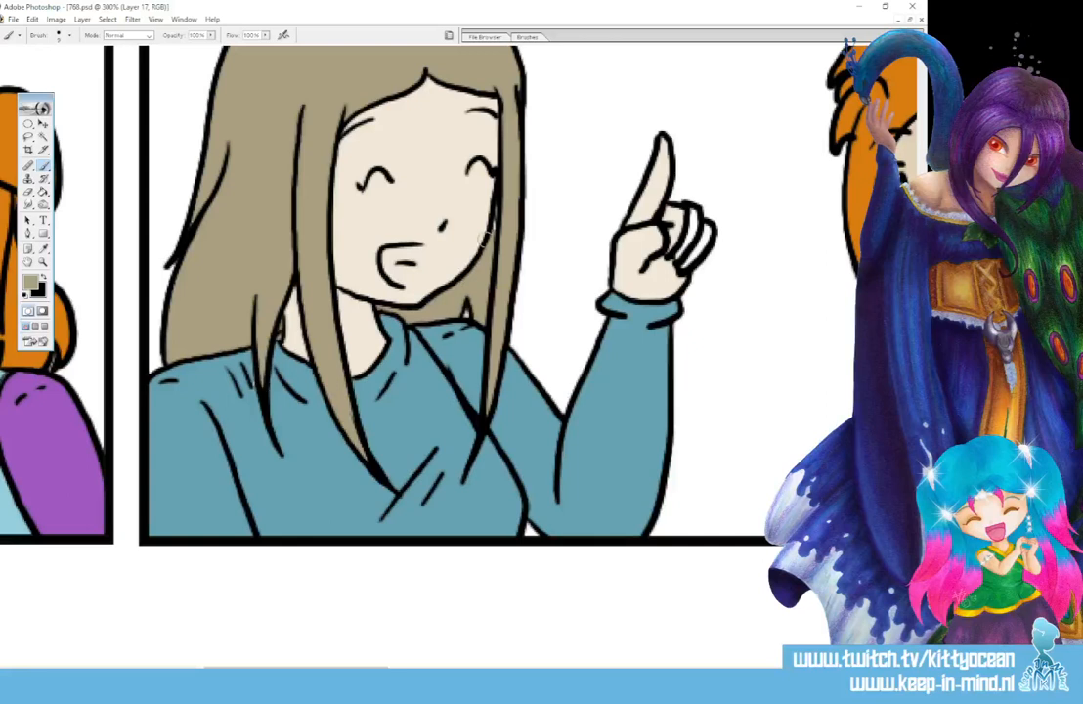
left_click(43, 248)
left_click(238, 405)
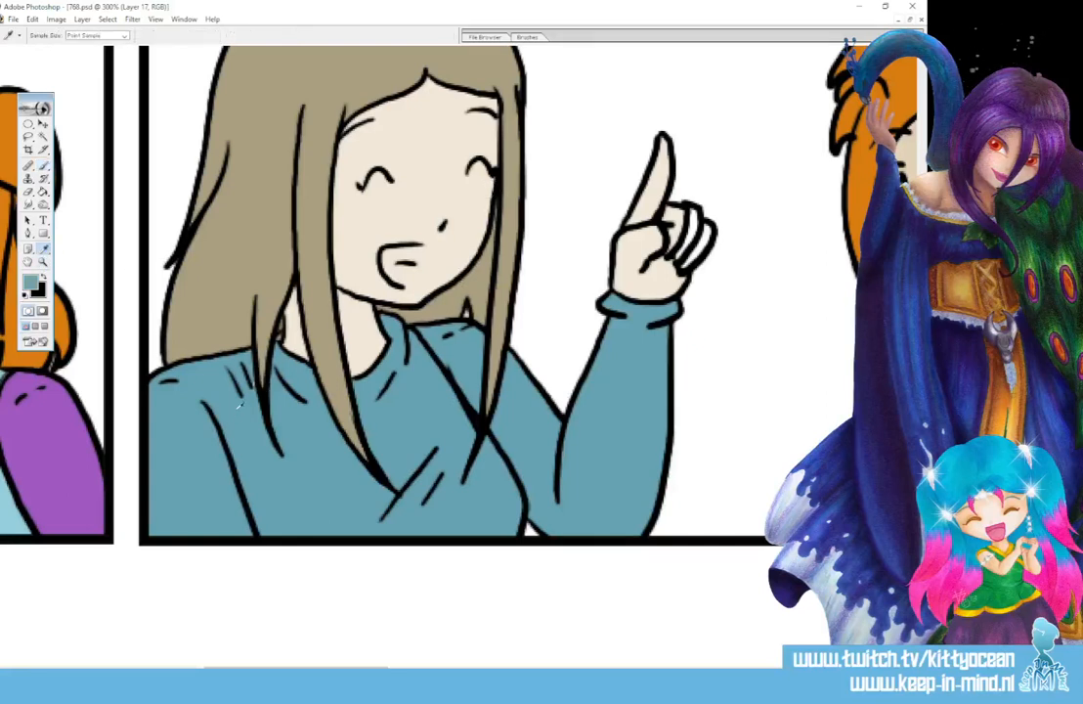
left_click(43, 166)
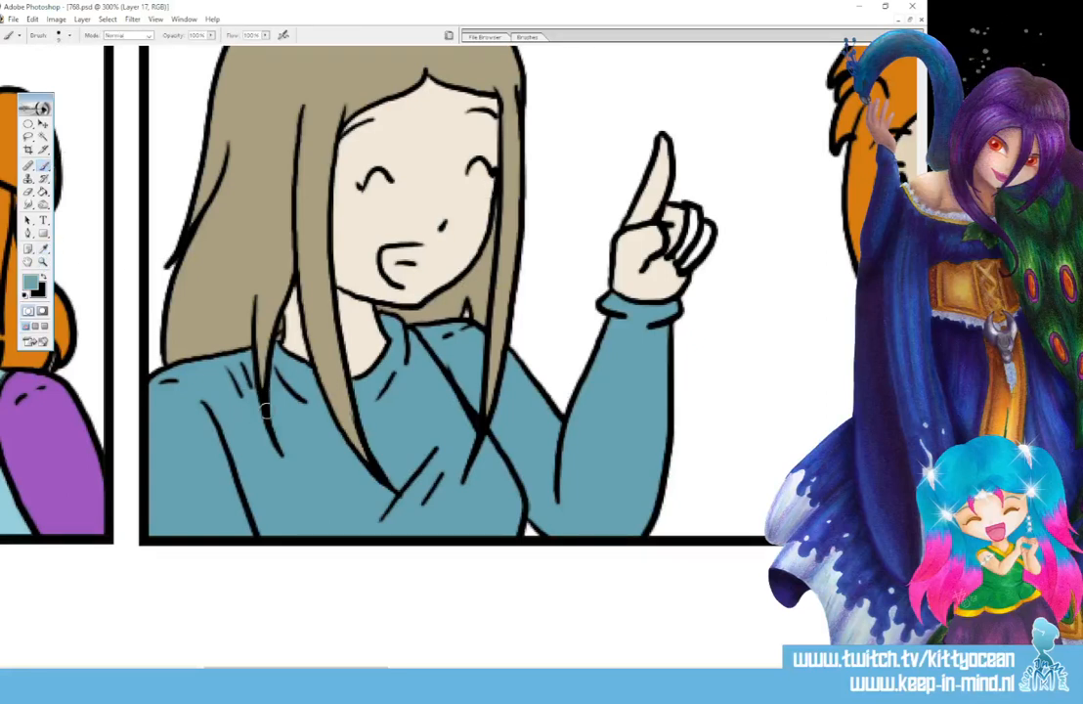
- Touch up the woman's face and raised hand in the second panel with her sampled skin colour
left_click(43, 249)
left_click(371, 224)
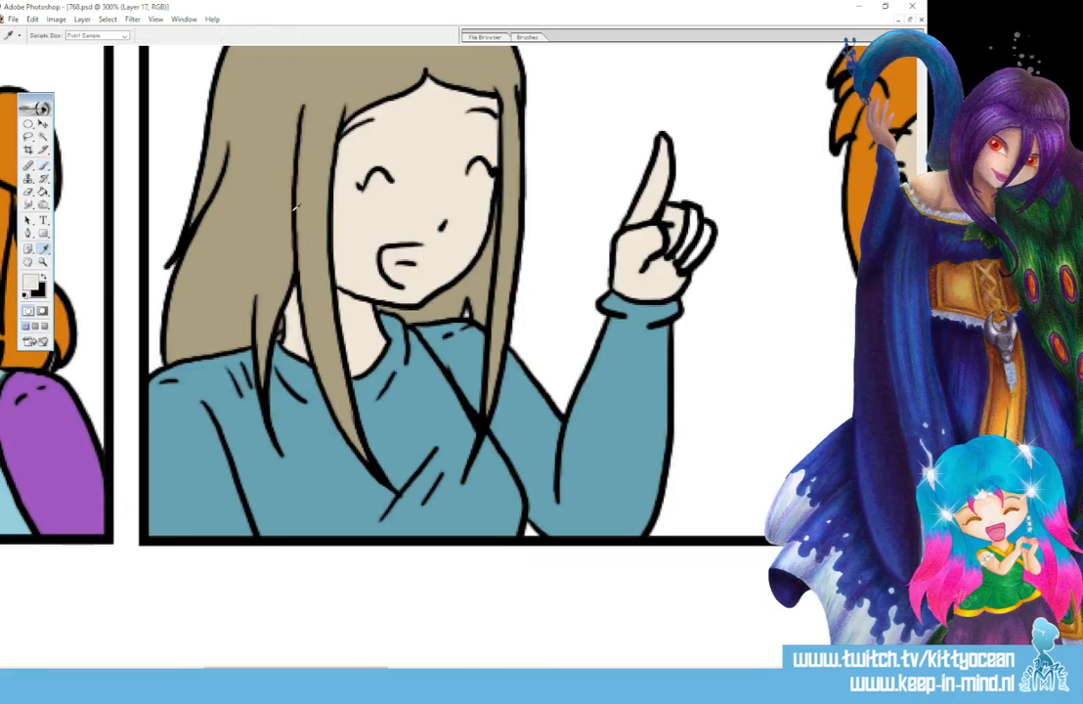
left_click(43, 166)
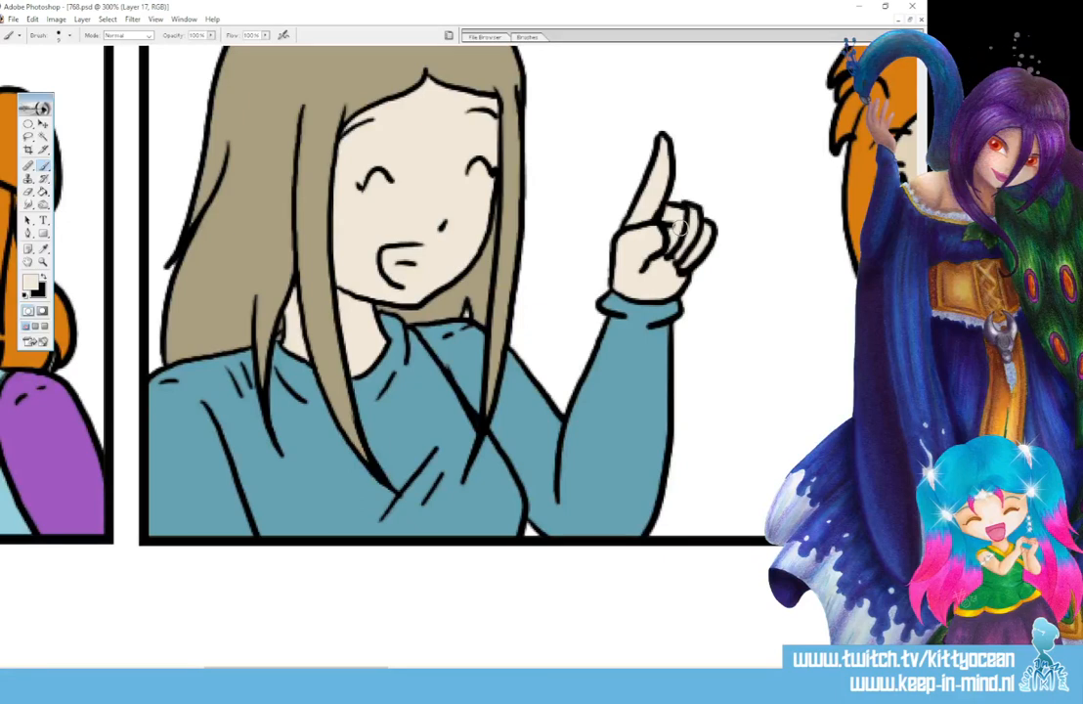
- Paint the white gaps on the girl's forehead in the second panel with the skin colour sampled from her face
left_click_drag(356, 669, 477, 669)
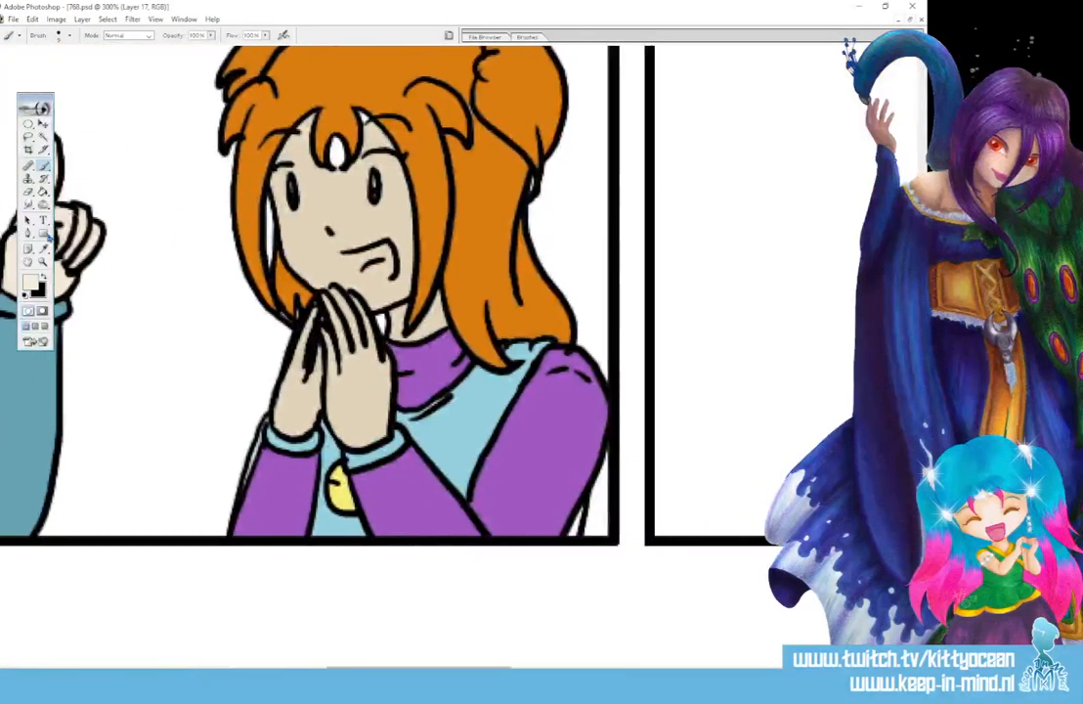
left_click(43, 249)
left_click(291, 221)
left_click(44, 166)
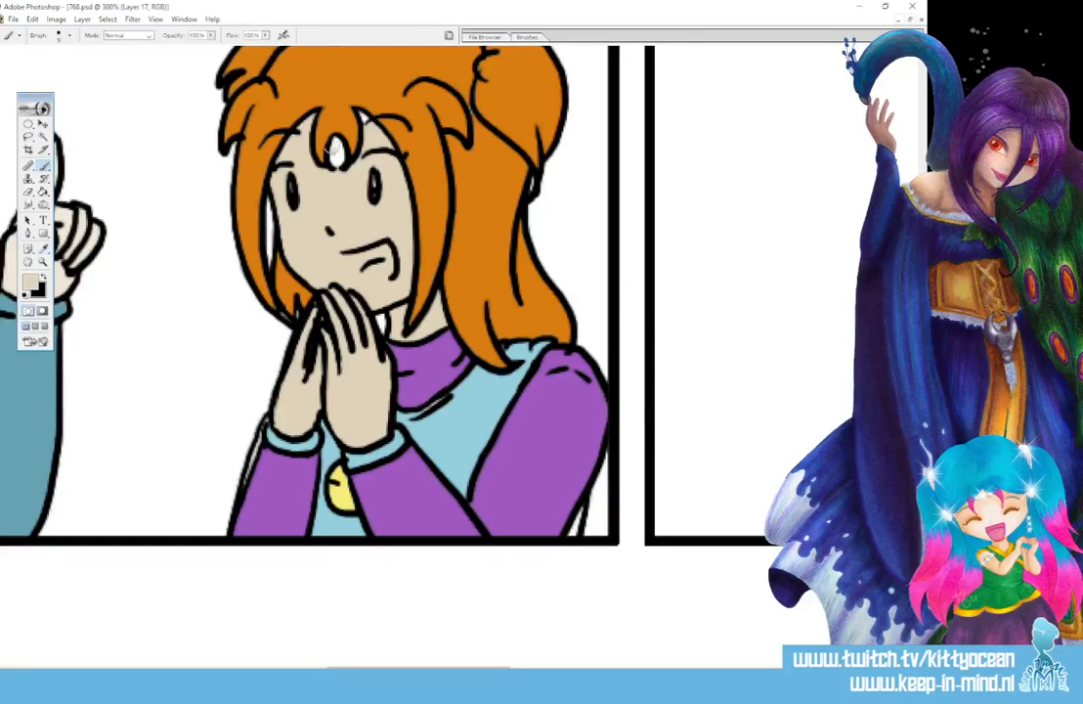
left_click_drag(333, 148, 367, 125)
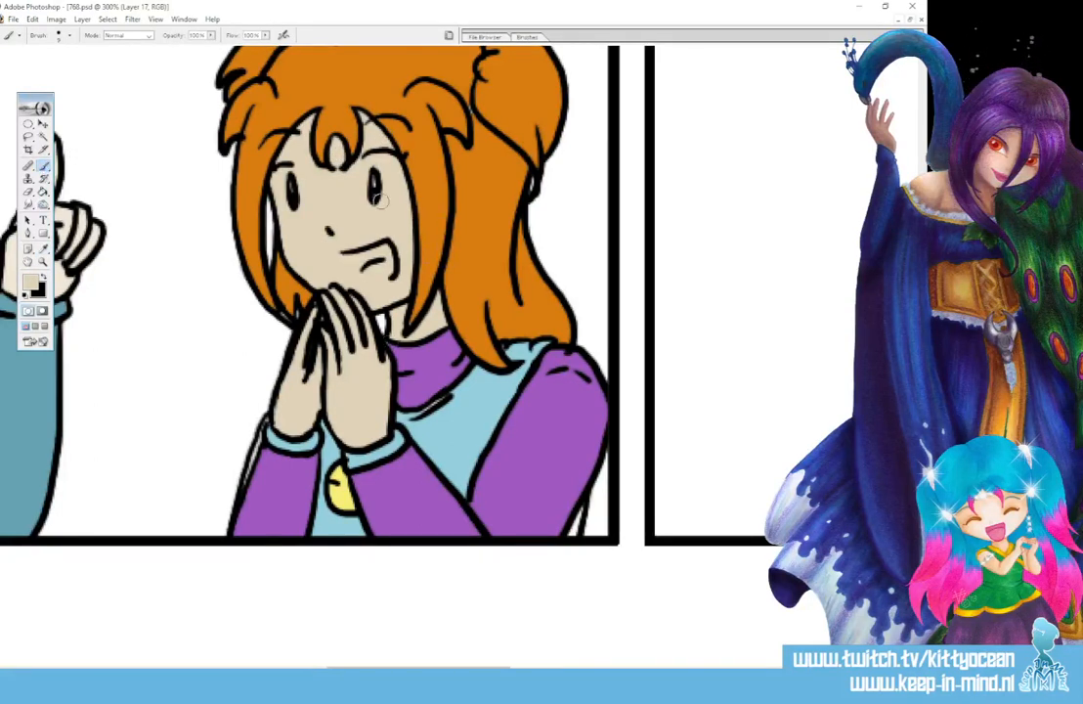
- Touch up the gaps in the girl's hair in the second panel with its sampled orange, including beside her chin
left_click(44, 248)
left_click(252, 164)
left_click(43, 166)
left_click_drag(372, 319, 382, 321)
scroll(381, 320, "up", 4)
scroll(381, 321, "down", 3)
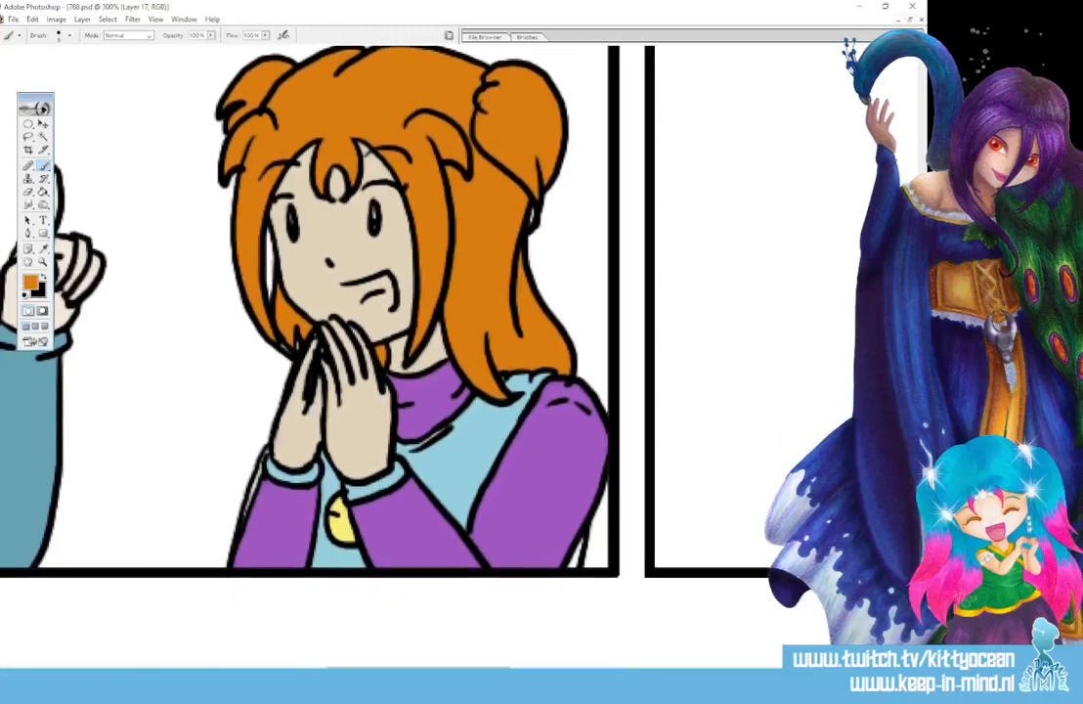
scroll(310, 311, "down", 1)
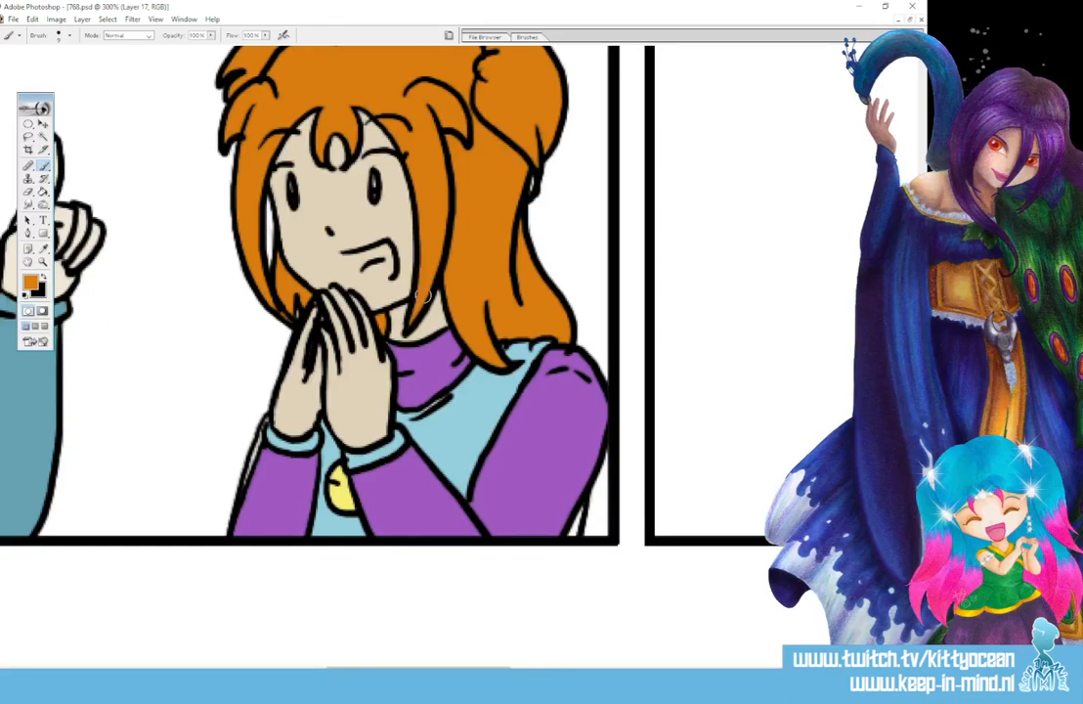
- Touch up the girl's shirt in the second panel with its light blue and paint her sleeve's white edge with the sampled purple
left_click(45, 251)
left_click(411, 418)
left_click(44, 166)
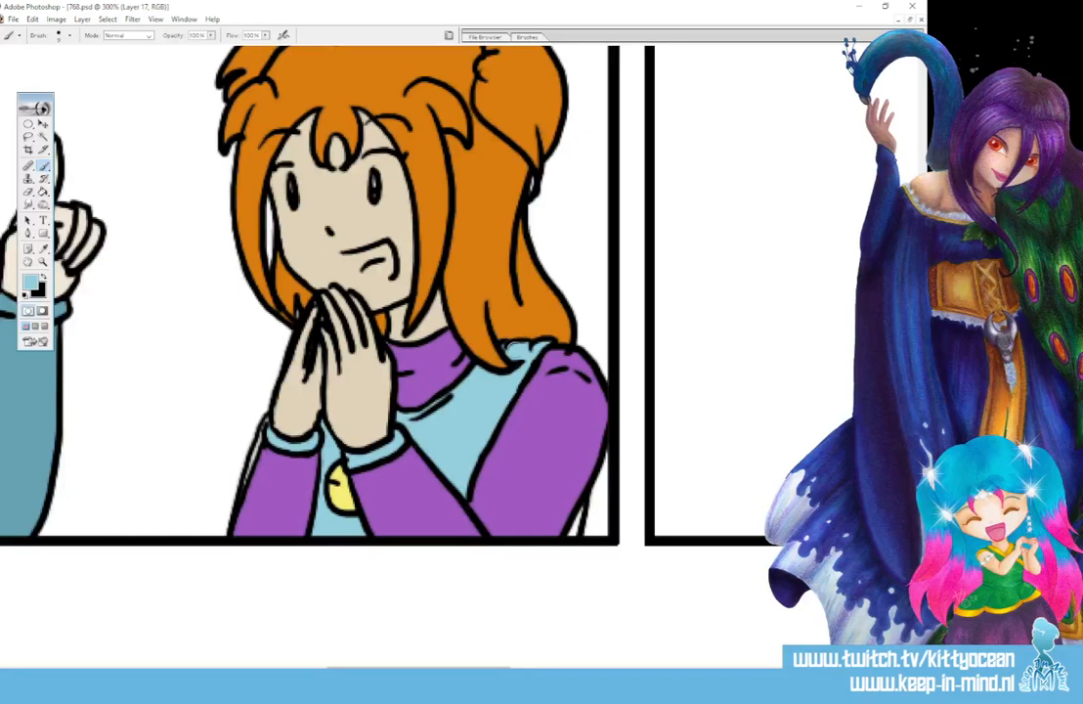
left_click(45, 250)
left_click(278, 495)
left_click(45, 167)
left_click_drag(260, 433, 249, 472)
- Paint the white sliver behind the girl's purple sleeve by the second panel's border with the shirt's sampled light blue
left_click(43, 248)
left_click(403, 364)
left_click(43, 166)
mouse_move(582, 500)
left_mouse_down()
mouse_move(576, 520)
mouse_move(580, 508)
left_mouse_up()
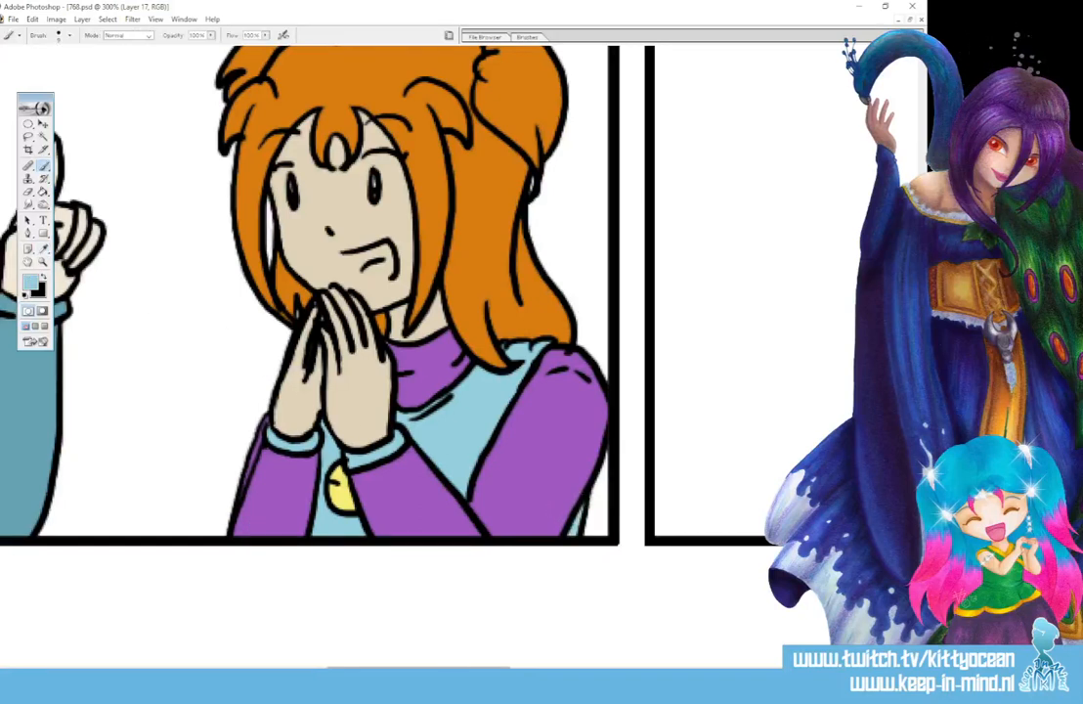
- Touch up the cheering girl's hair in the third panel with the orange sampled from it
left_click_drag(448, 670, 609, 671)
left_click(43, 248)
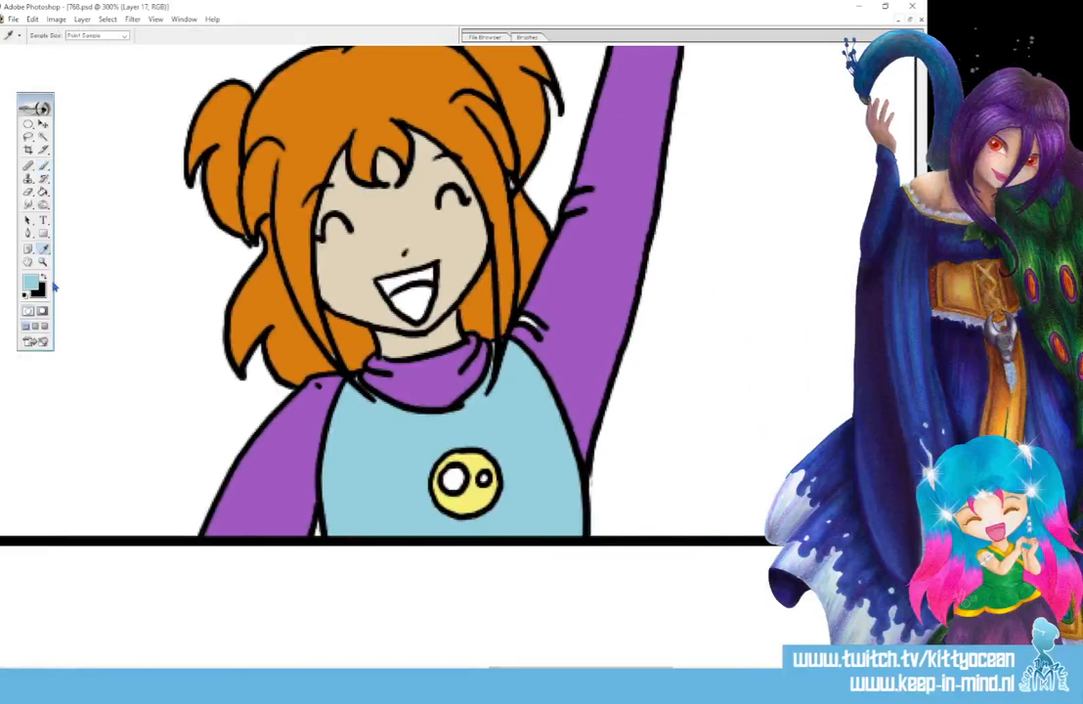
left_click(43, 165)
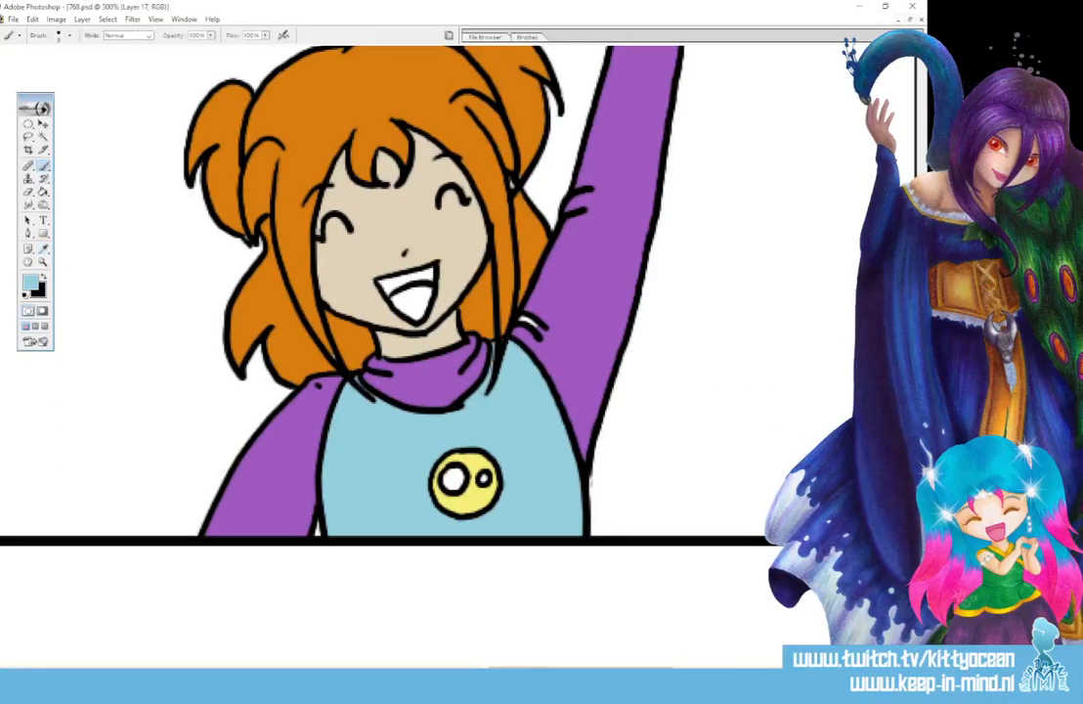
scroll(462, 335, "up", 5)
scroll(463, 335, "down", 3)
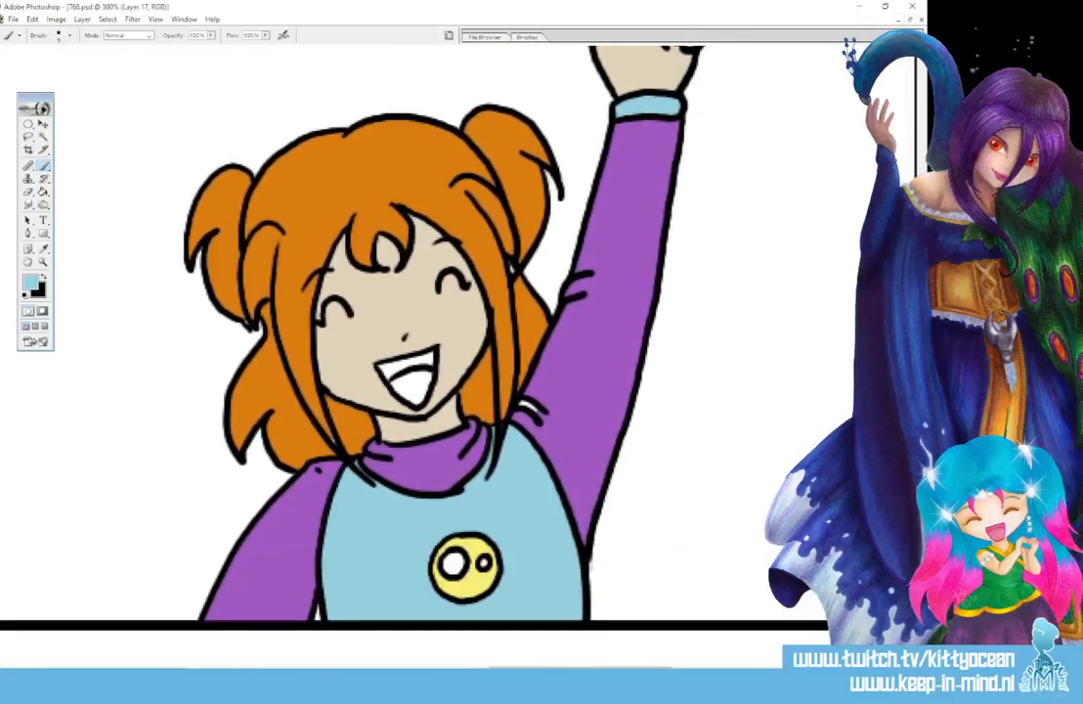
key("i")
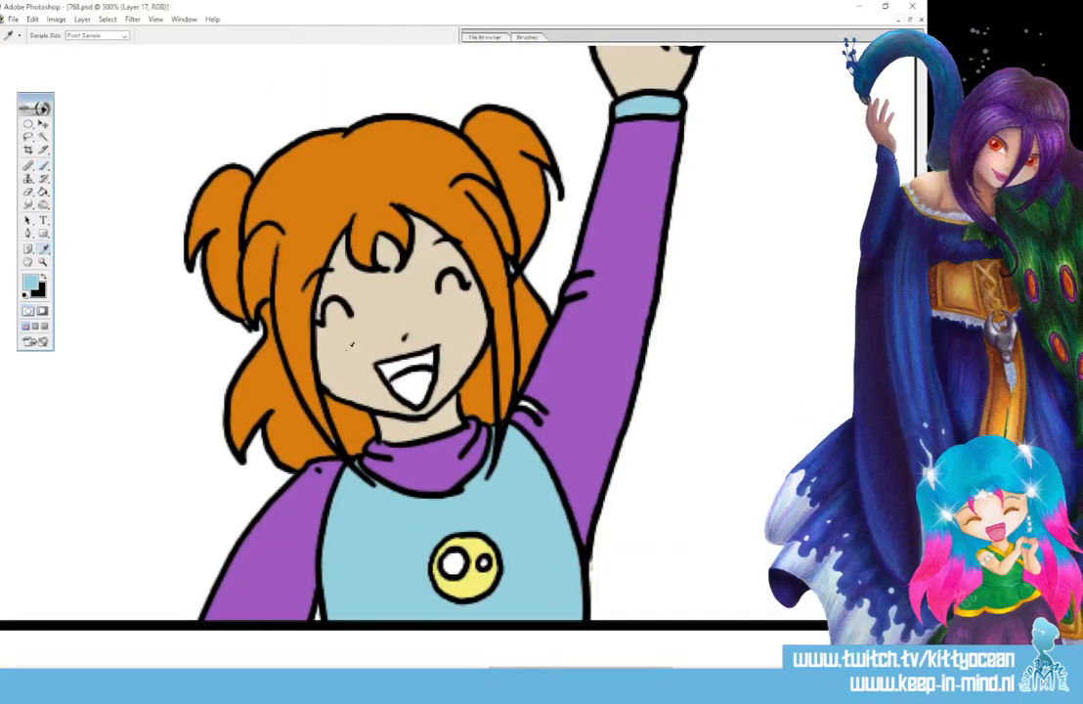
left_click(273, 362)
left_click(43, 165)
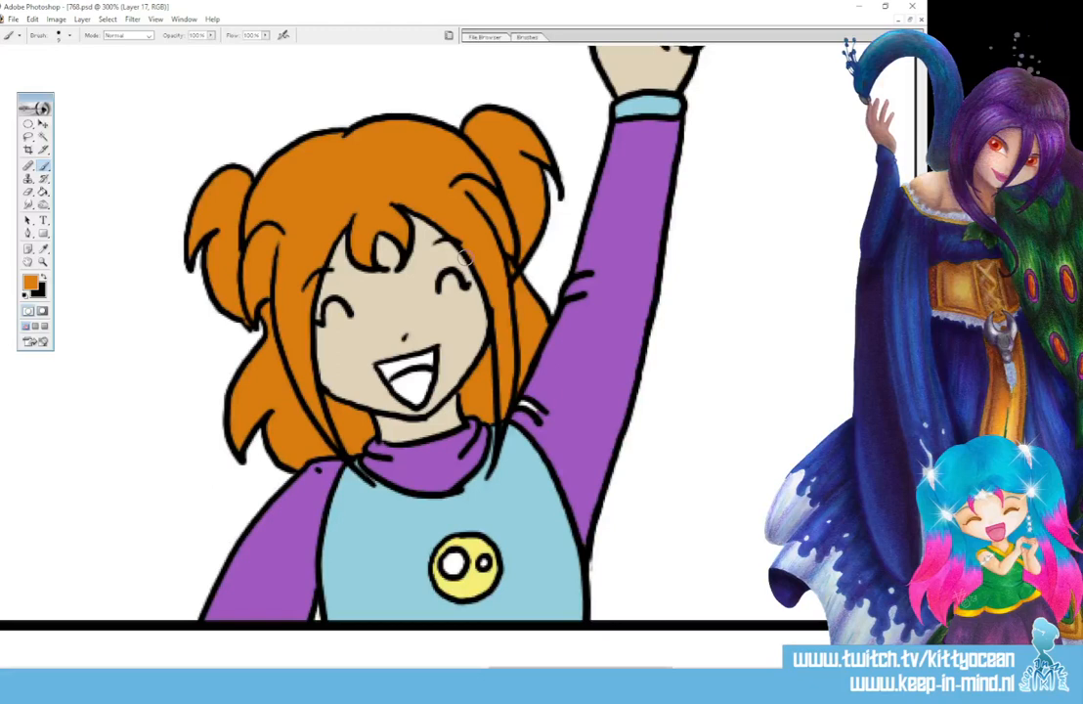
- Touch up the cheering girl's purple sleeve and raised hand in the third panel with their sampled colours
left_click(41, 248)
left_click(594, 317)
left_click(43, 166)
scroll(593, 390, "up", 5)
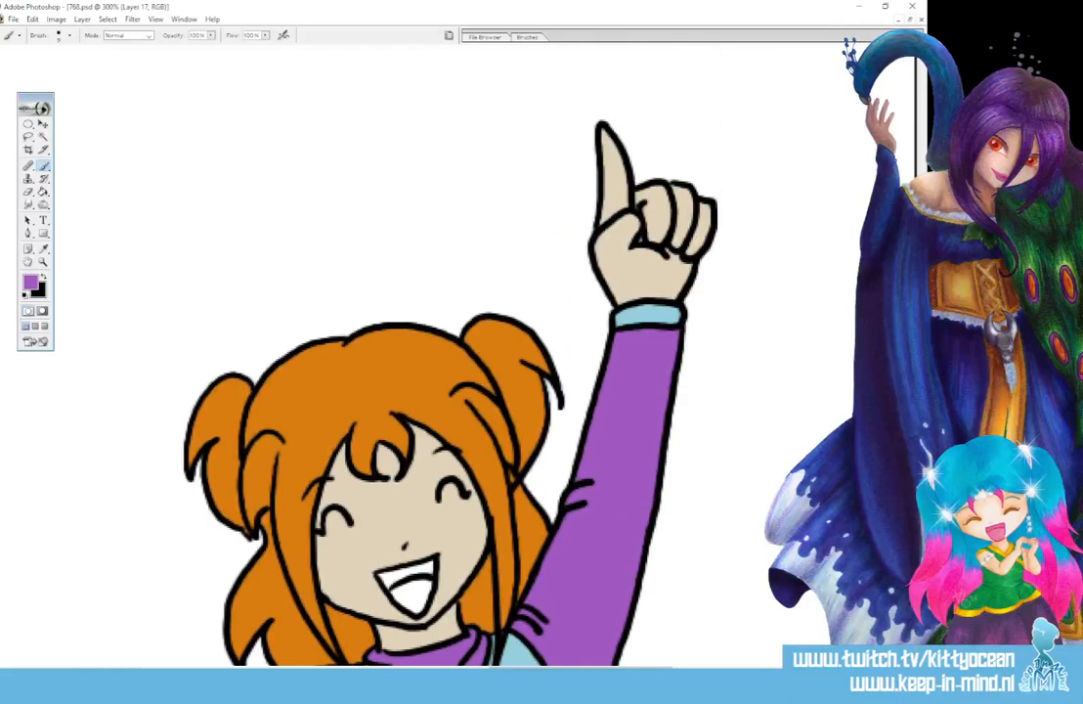
left_click(43, 248)
left_click(622, 264)
left_click(43, 166)
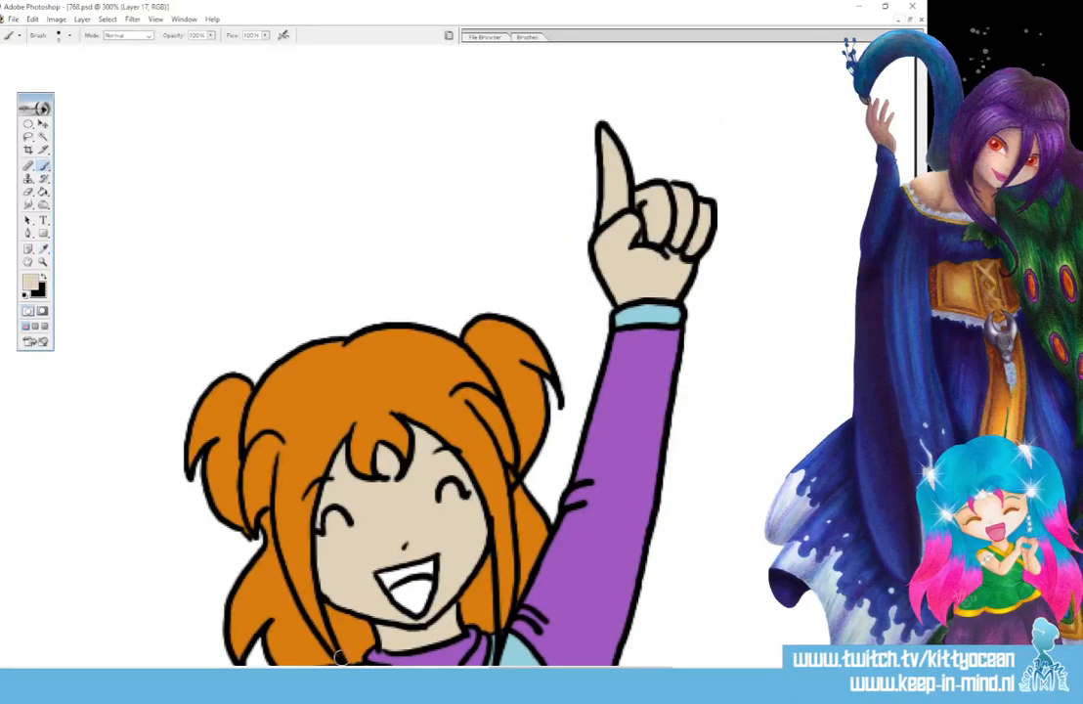
- Touch up the stage wall around the small performer in the fourth panel with its sampled pale blue
left_click_drag(516, 672, 736, 672)
scroll(635, 577, "up", 5)
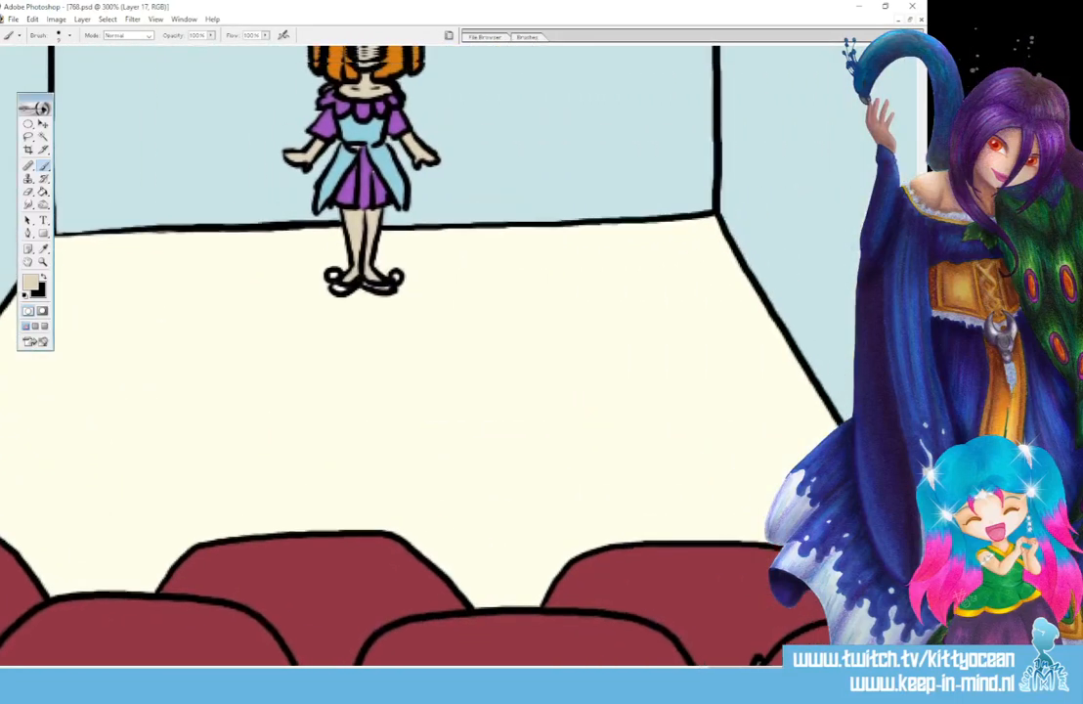
left_click(44, 251)
left_click(242, 210)
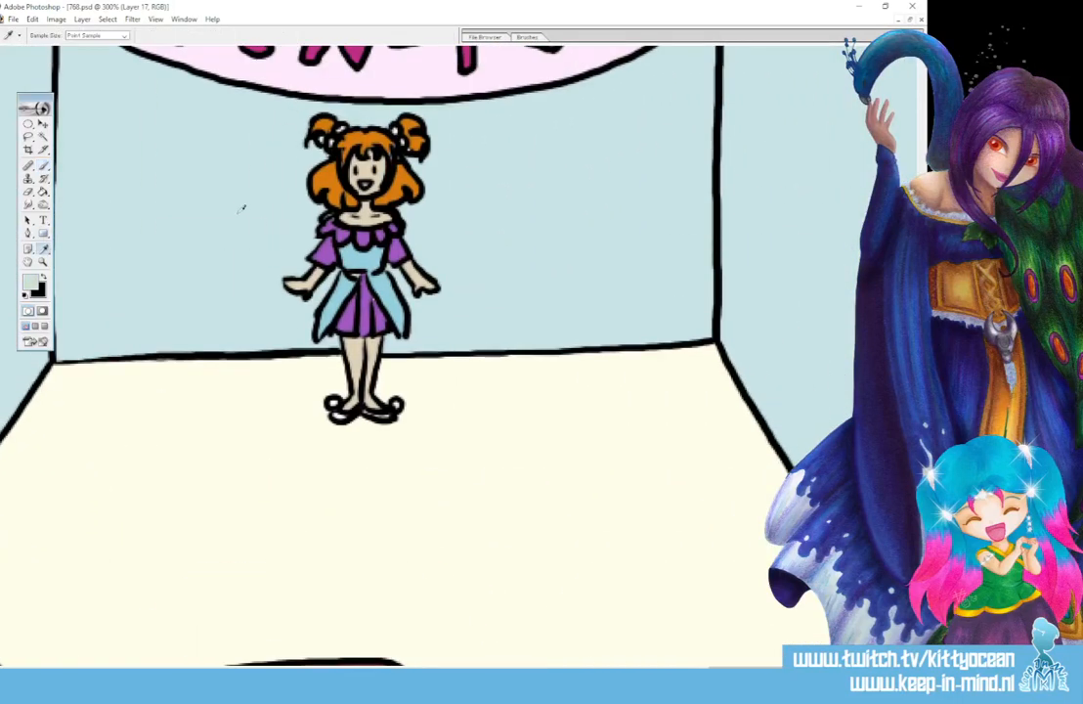
left_click(44, 167)
- Paint the performer's hair ties with the light blue of her dress and touch up her hair with its sampled orange
left_click(44, 253)
left_click(360, 250)
left_click(44, 168)
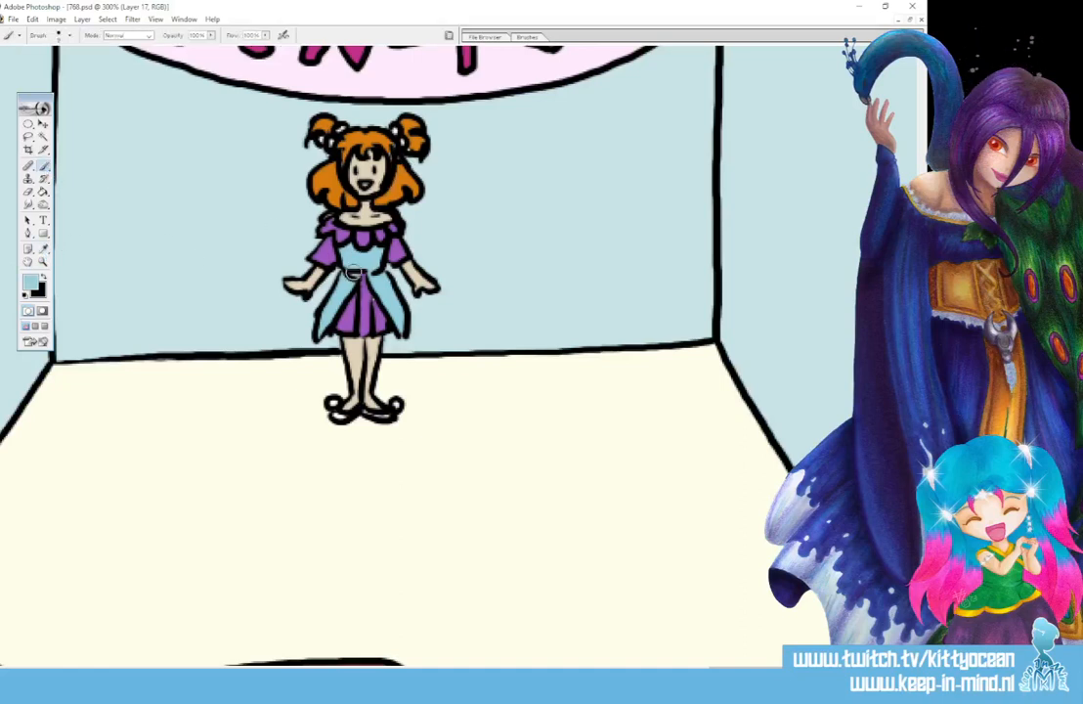
key("i")
left_click(318, 118)
key("b")
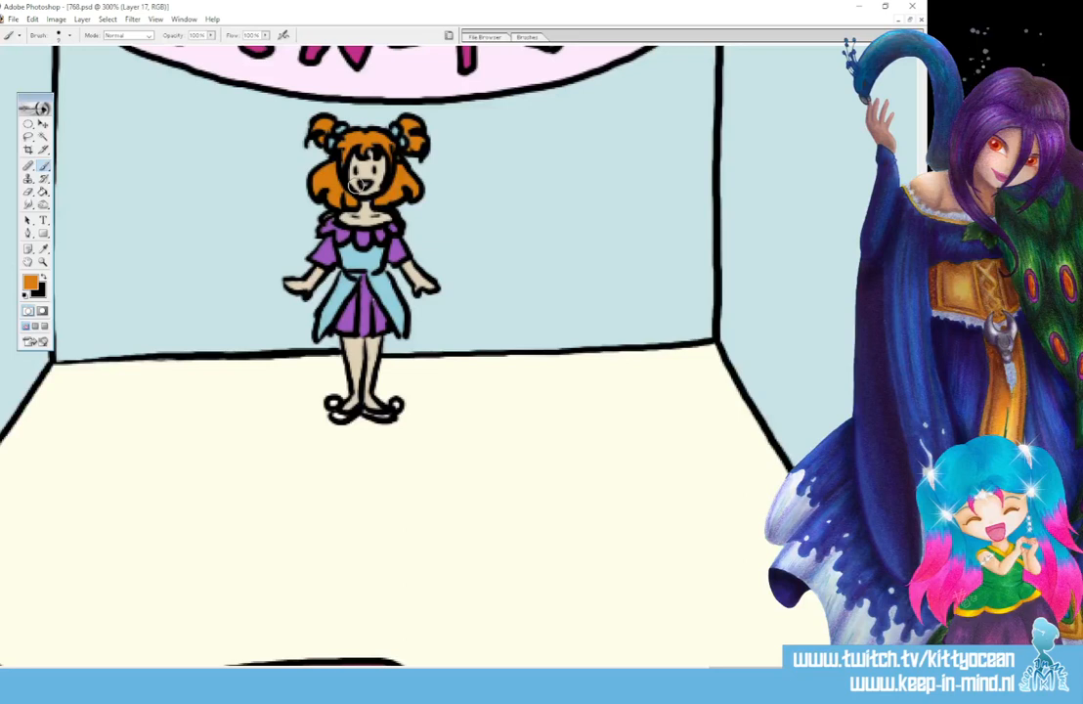
- Paint the small performer's shoes with the purple sampled from her skirt and the round shoe tips with the sampled light blue of her dress
left_click(43, 251)
left_click(364, 313)
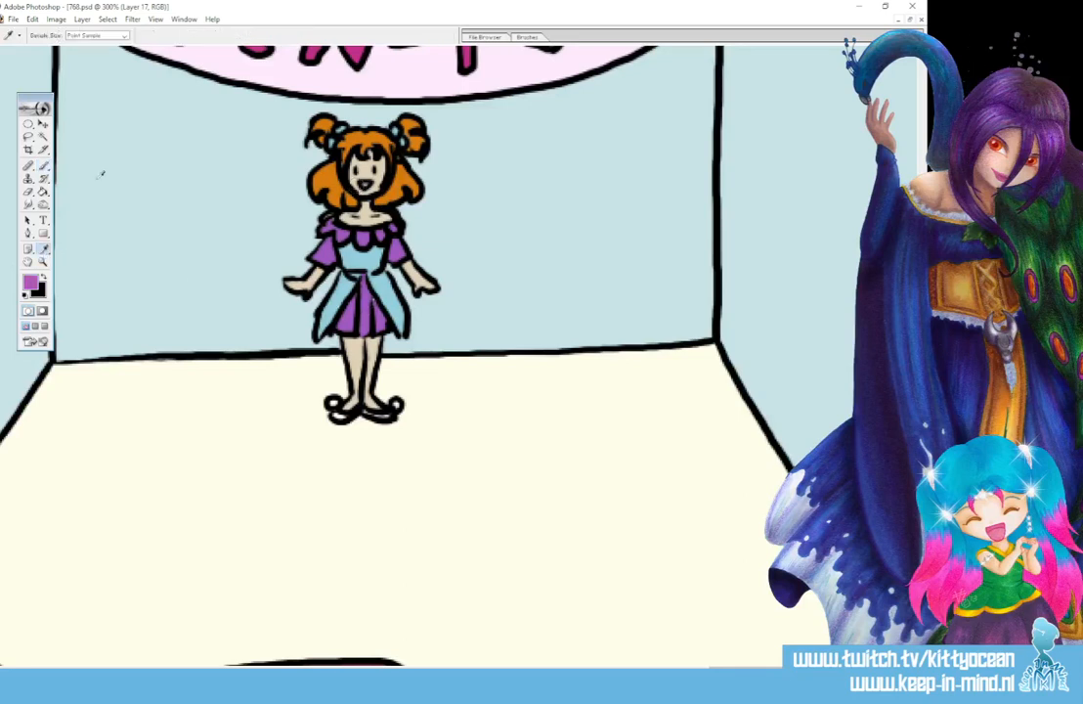
key("b")
left_click_drag(334, 417, 391, 412)
left_click(45, 250)
left_click(367, 257)
left_click(44, 167)
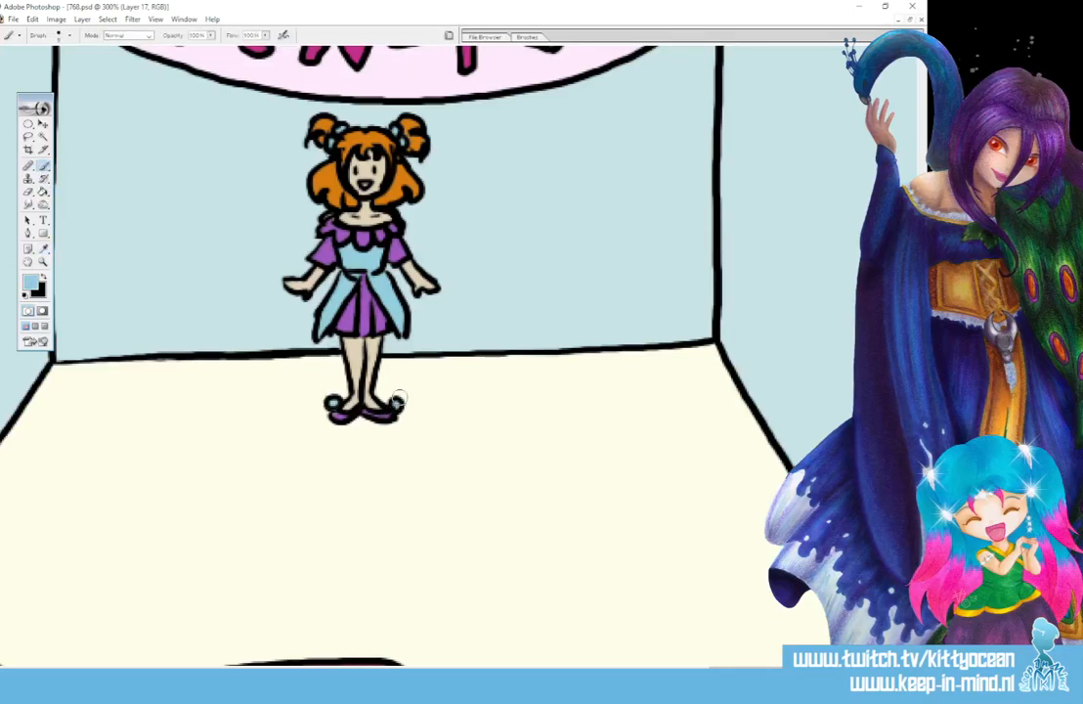
- Touch up the PEN-i banner above the stage with its sampled pale pink
left_click_drag(921, 167, 921, 134)
left_click(44, 250)
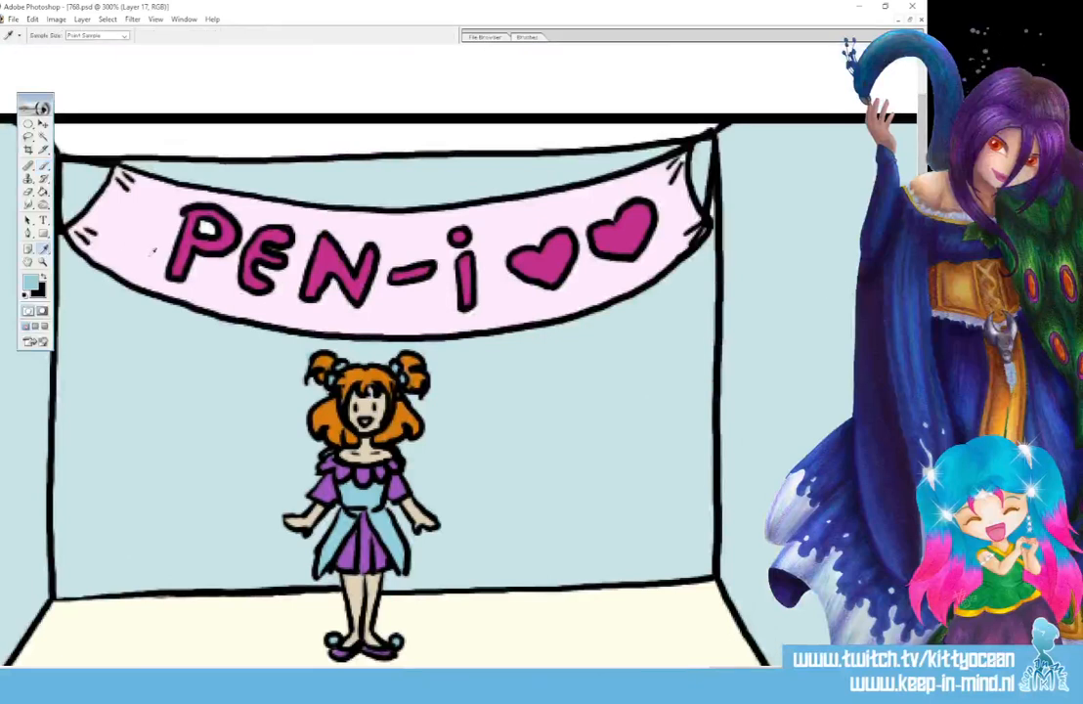
left_click(136, 250)
left_click(43, 165)
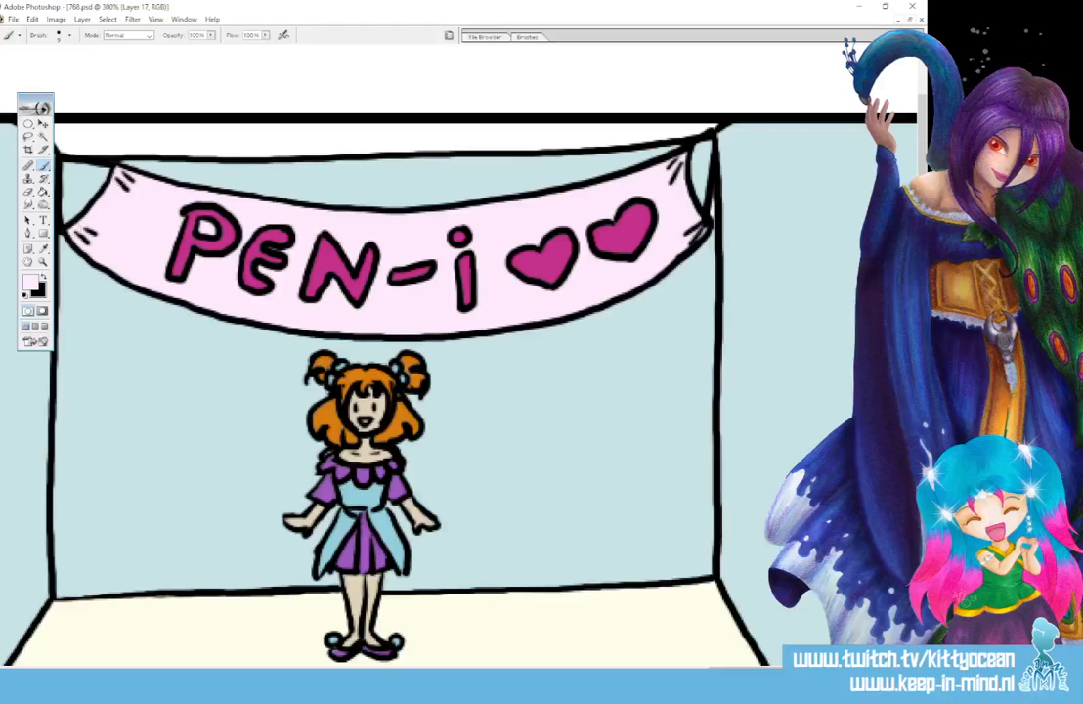
- Fill the white strip above the banner in the fourth panel with the pale blue sampled from the stage wall
left_click(43, 248)
left_click(92, 289)
left_click(44, 165)
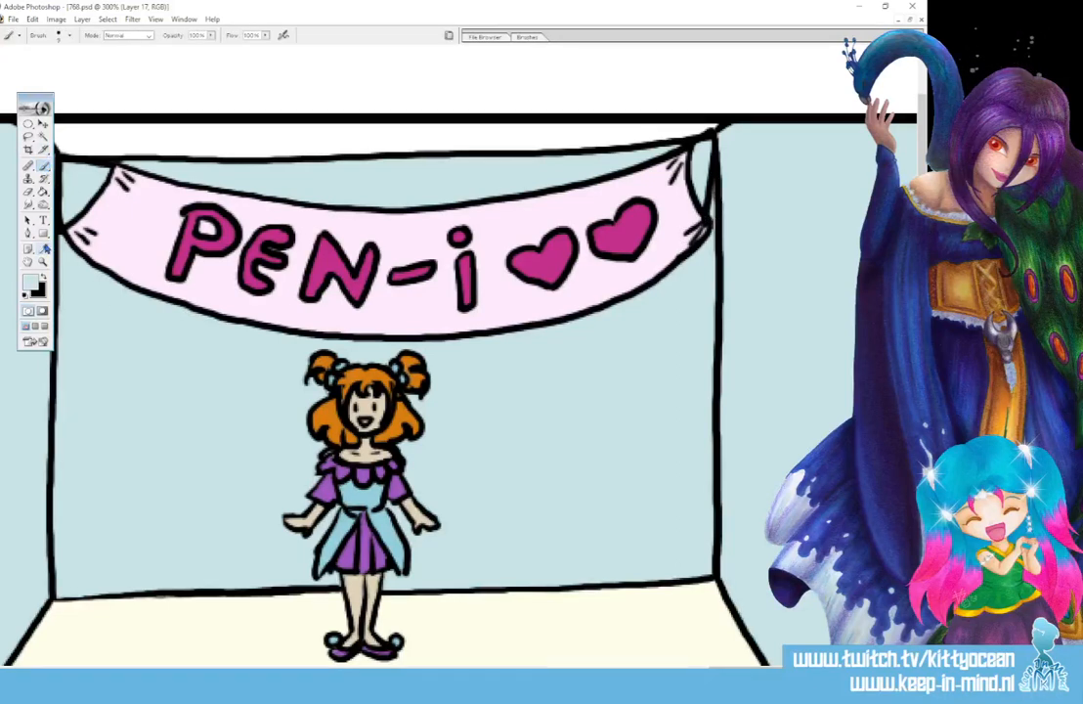
left_click(43, 192)
left_click(172, 136)
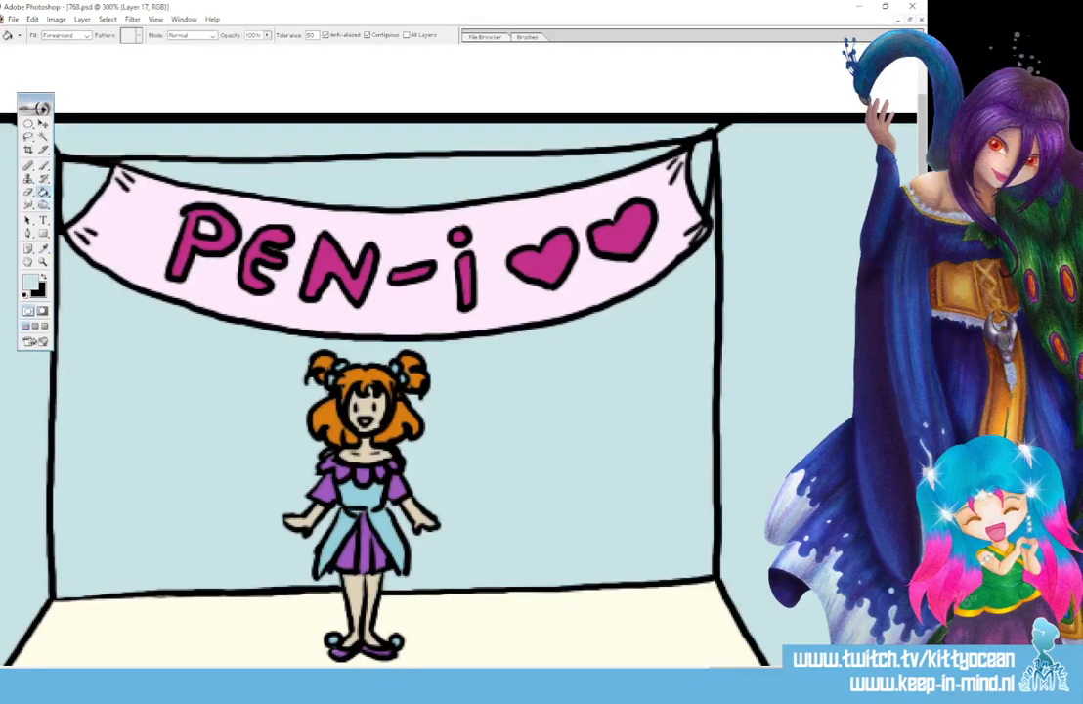
- Paint the white gaps in and around the signature and copyright mark with the dark red sampled from the theatre seats
scroll(434, 352, "down", 10)
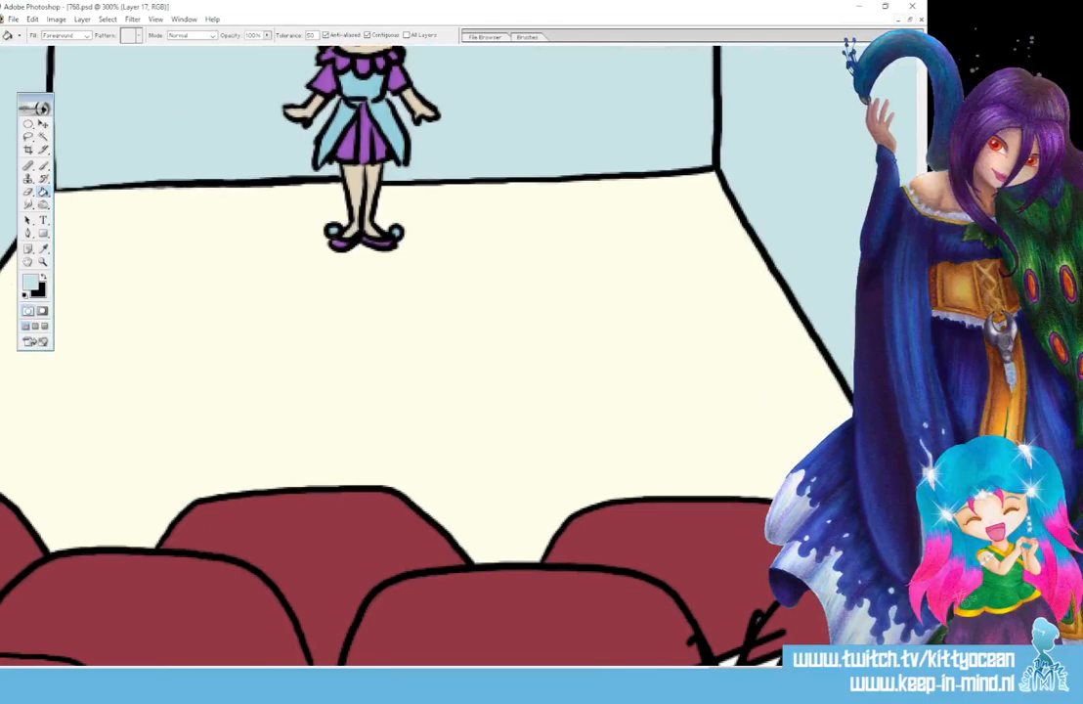
scroll(427, 351, "down", 4)
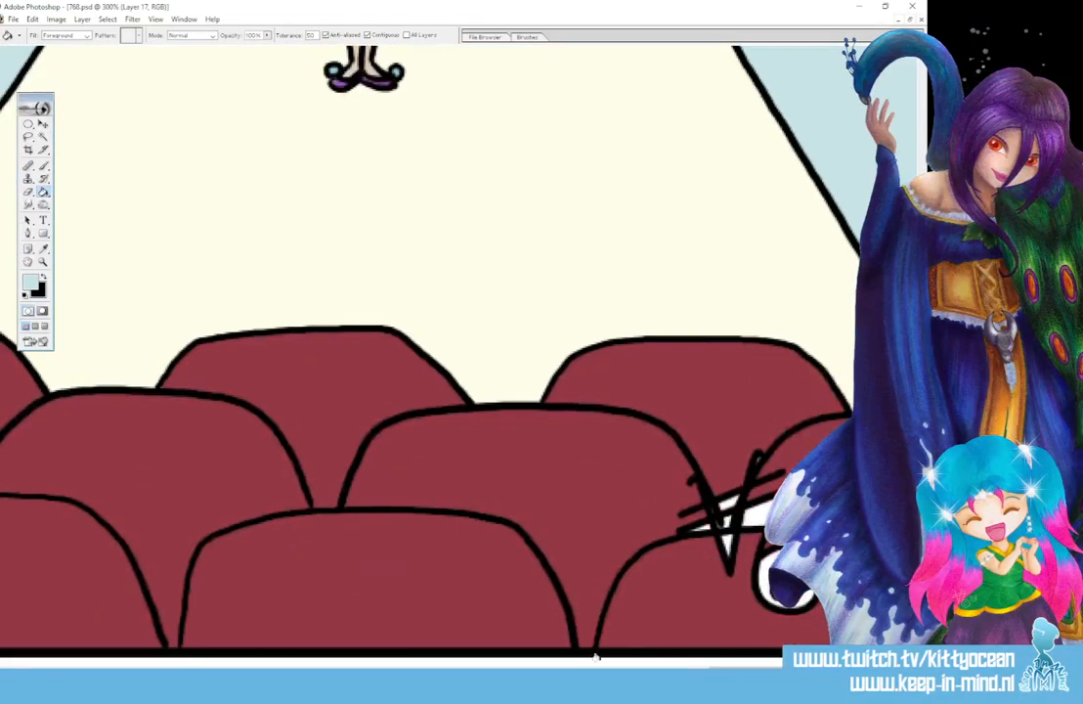
scroll(715, 594, "right", 2)
left_click(43, 249)
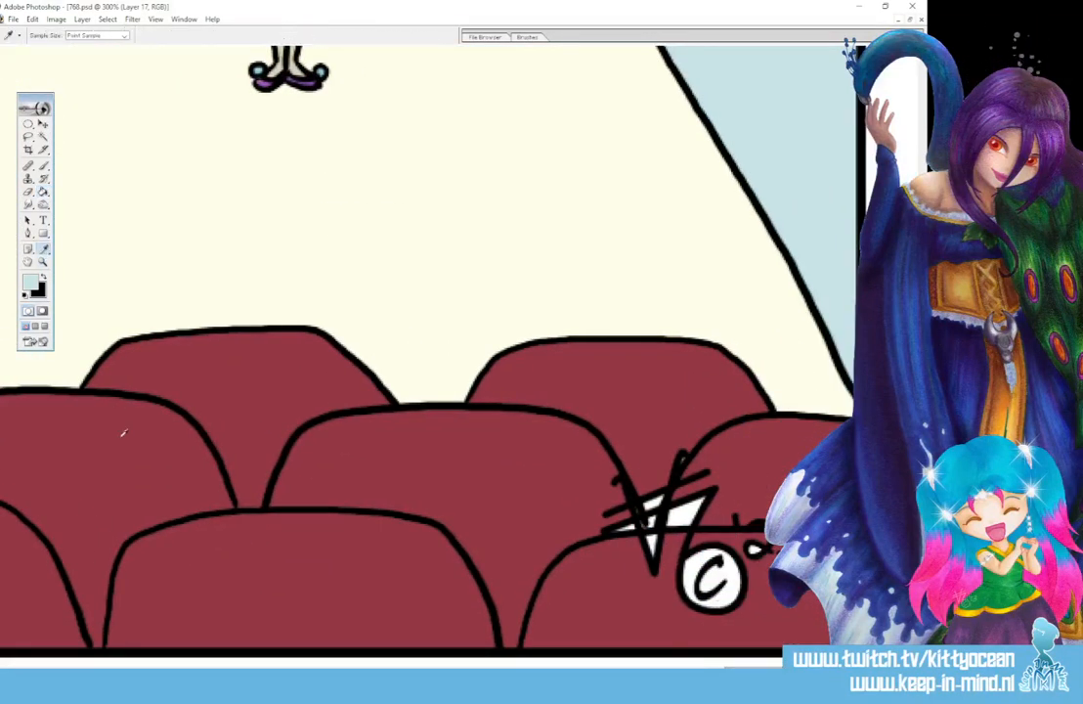
left_click(122, 435)
left_click(43, 165)
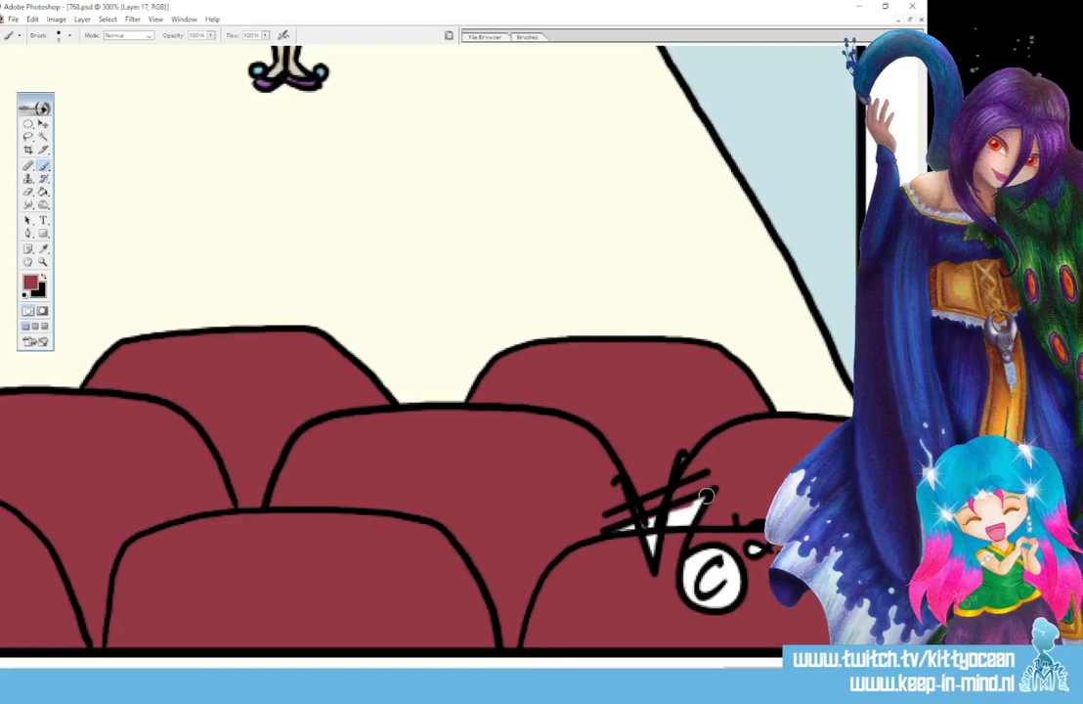
mouse_move(699, 523)
left_mouse_down()
mouse_move(637, 572)
mouse_move(767, 586)
mouse_move(725, 606)
left_mouse_up()
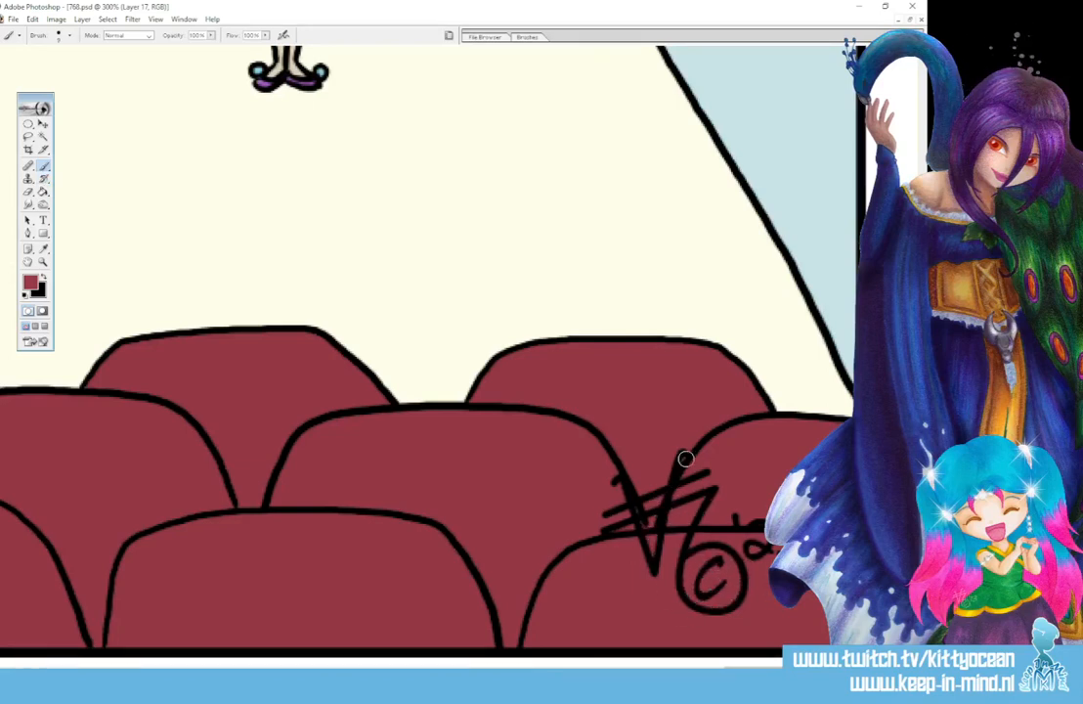
- Choose magenta BE2586 as the painting colour and paint the upper part of the cheering girl's open mouth in the third panel
left_click_drag(816, 670, 577, 671)
left_click(31, 282)
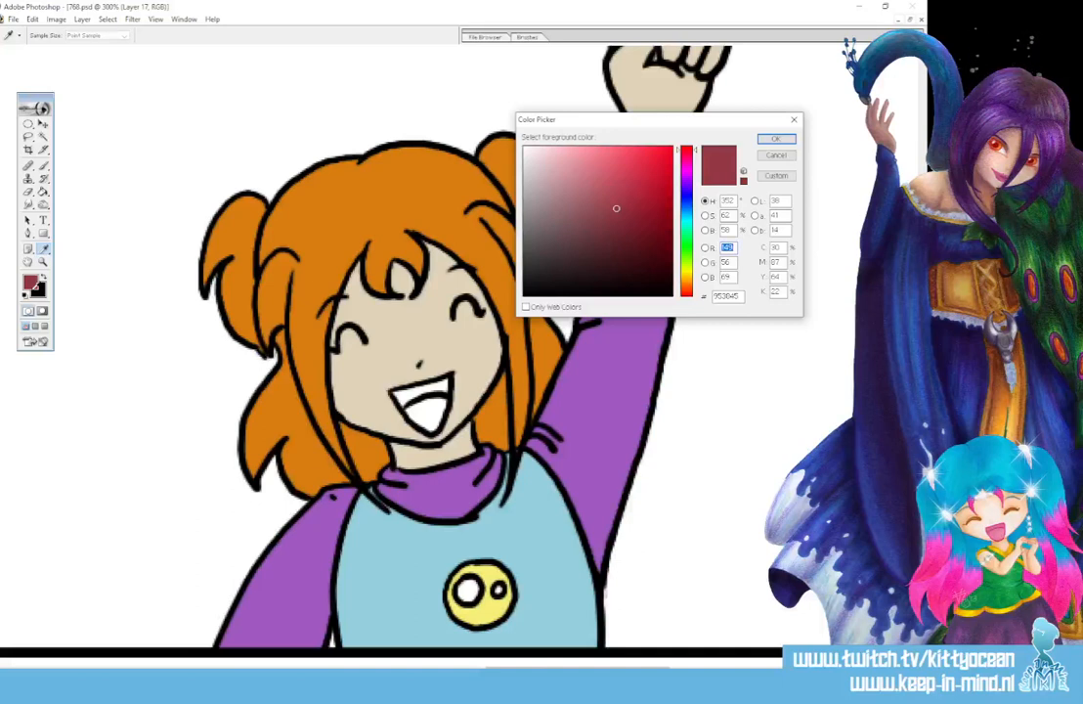
left_click(686, 168)
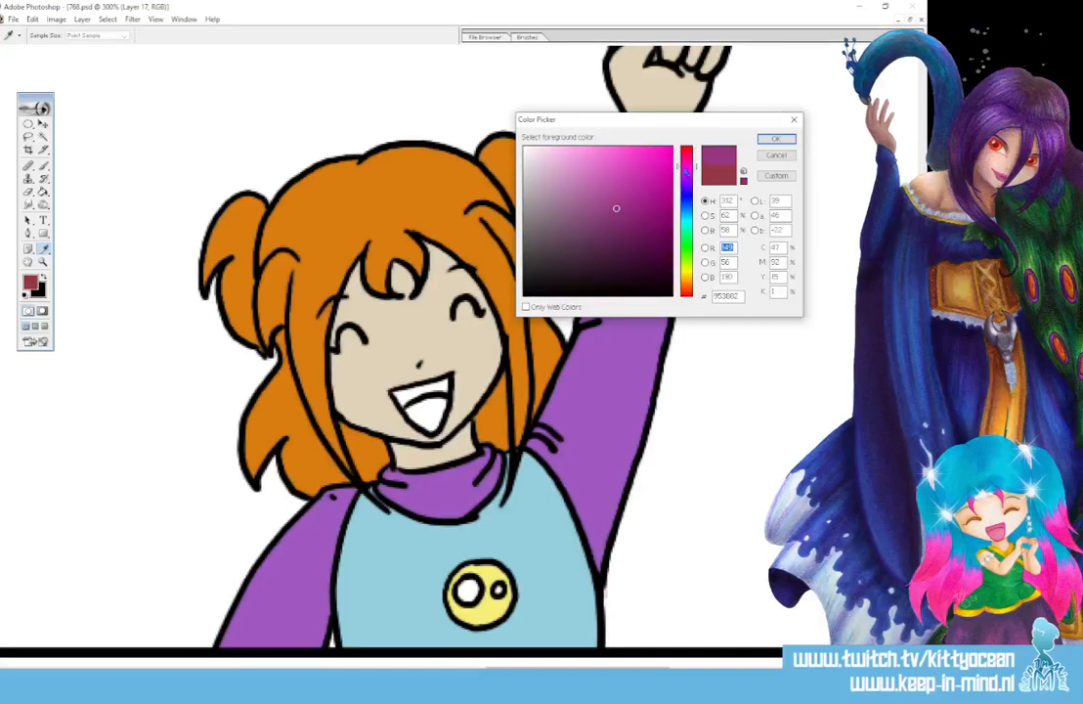
left_click(645, 182)
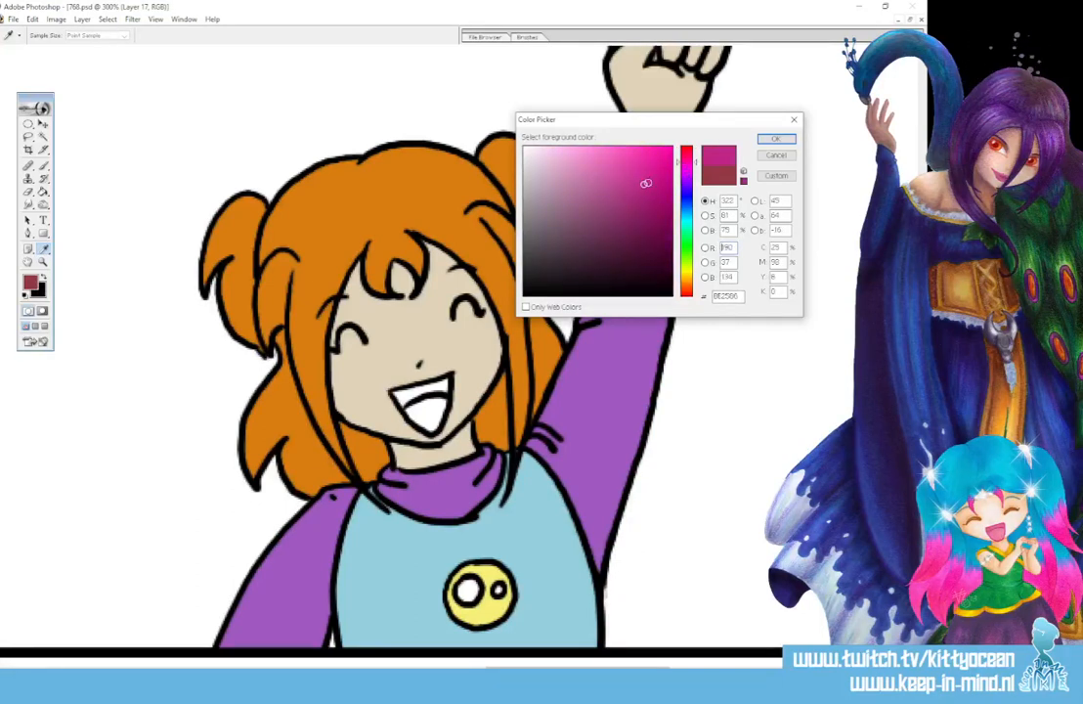
left_click(776, 139)
key("b")
mouse_move(400, 396)
left_mouse_down()
mouse_move(444, 384)
mouse_move(396, 393)
left_mouse_up()
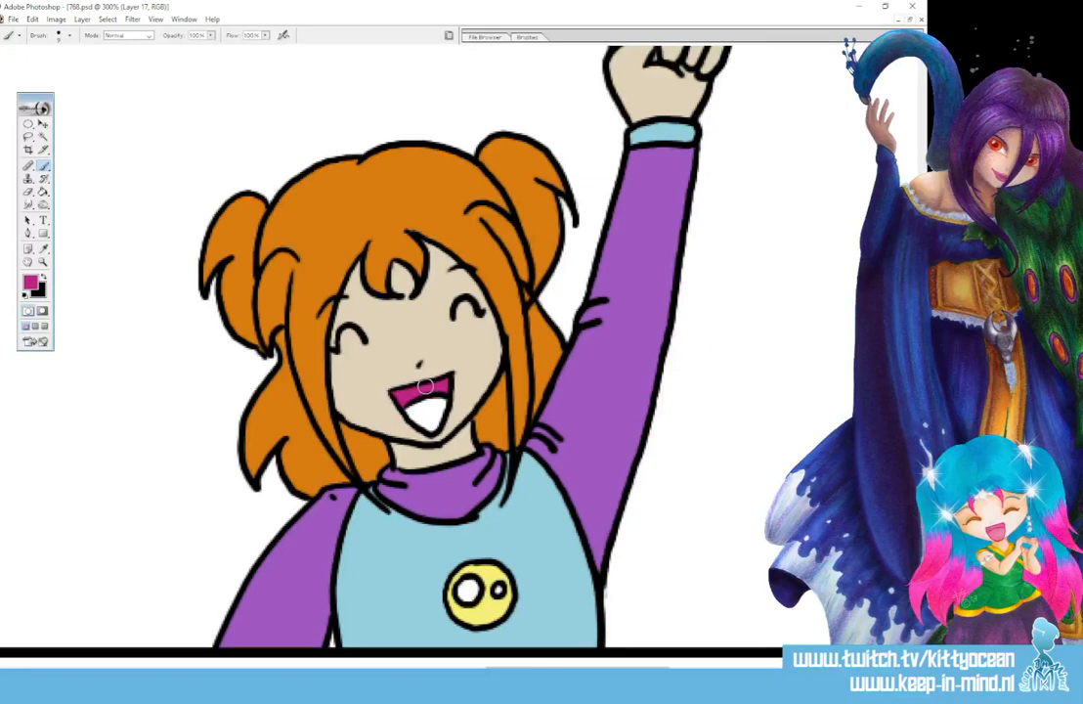
- Paint the open mouths of the orange-haired girl and the long-haired woman in the second panel with the same magenta
left_click_drag(554, 668, 390, 668)
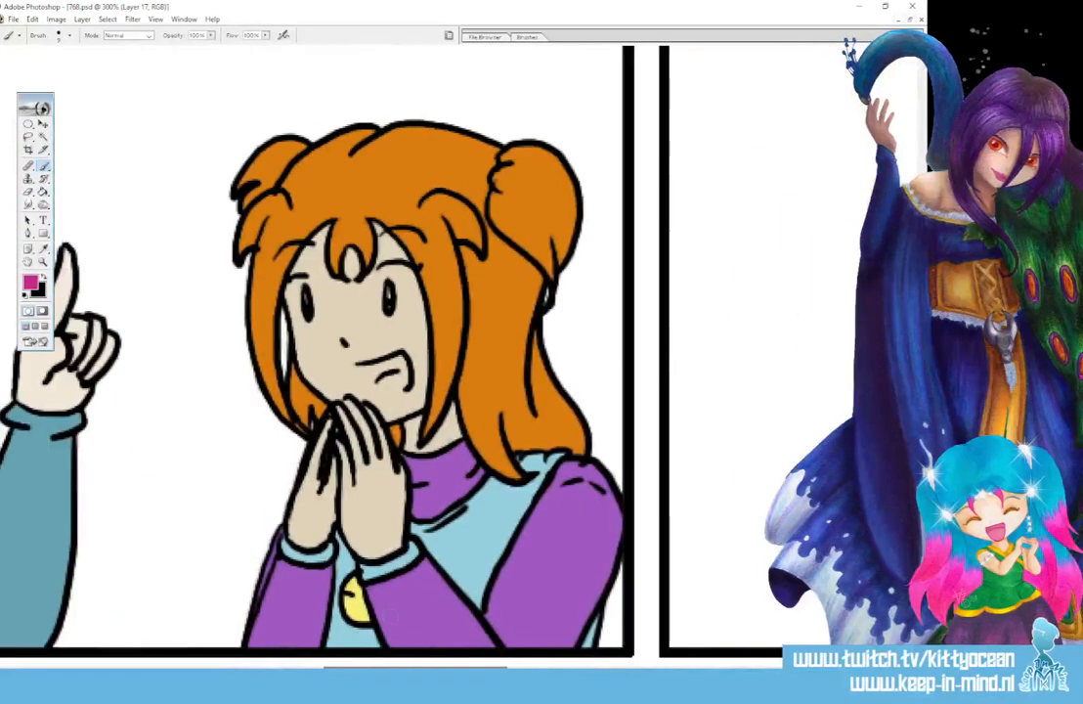
mouse_move(357, 372)
left_mouse_down()
mouse_move(383, 387)
mouse_move(402, 376)
mouse_move(382, 380)
left_mouse_up()
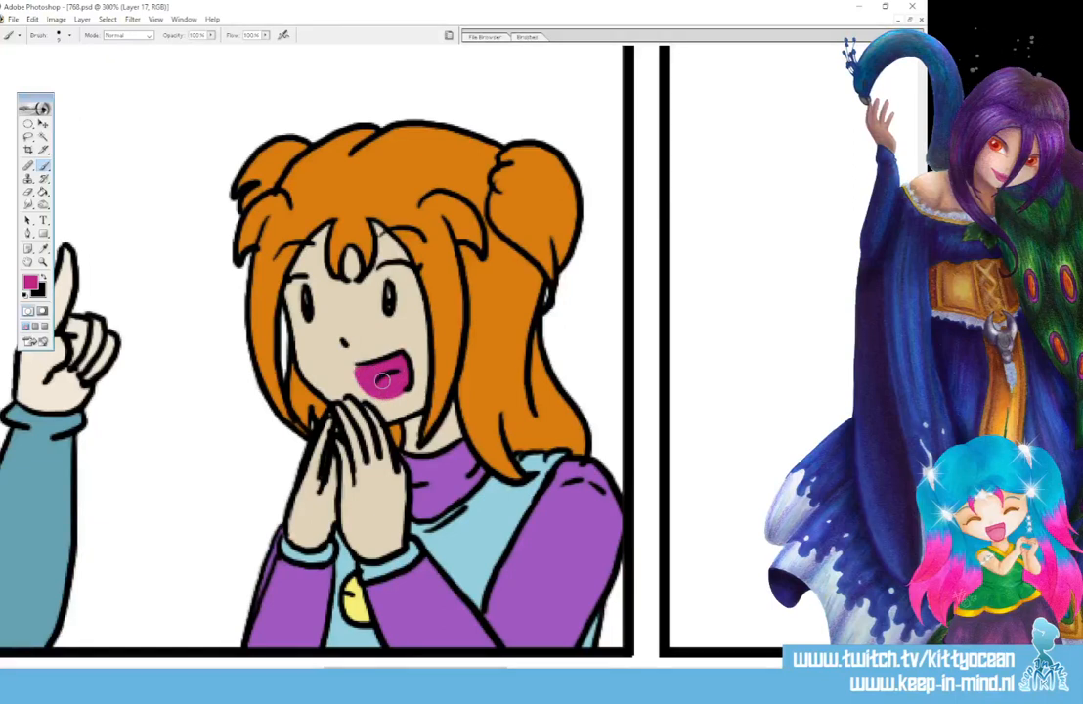
left_click_drag(402, 668, 293, 668)
mouse_move(337, 365)
left_mouse_down()
mouse_move(350, 392)
mouse_move(374, 379)
mouse_move(375, 362)
mouse_move(350, 378)
mouse_move(365, 371)
left_mouse_up()
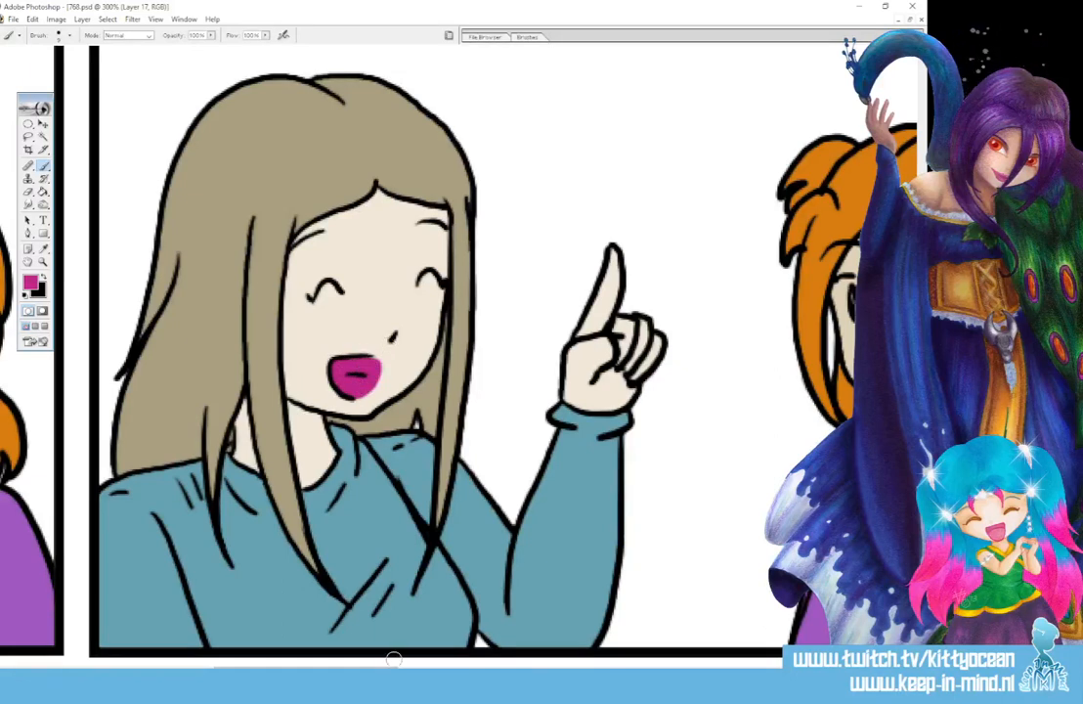
- Choose a lighter pink and paint the tongues of the long-haired woman and the orange-haired girl in the second panel
left_click_drag(393, 660, 418, 662)
left_click(31, 282)
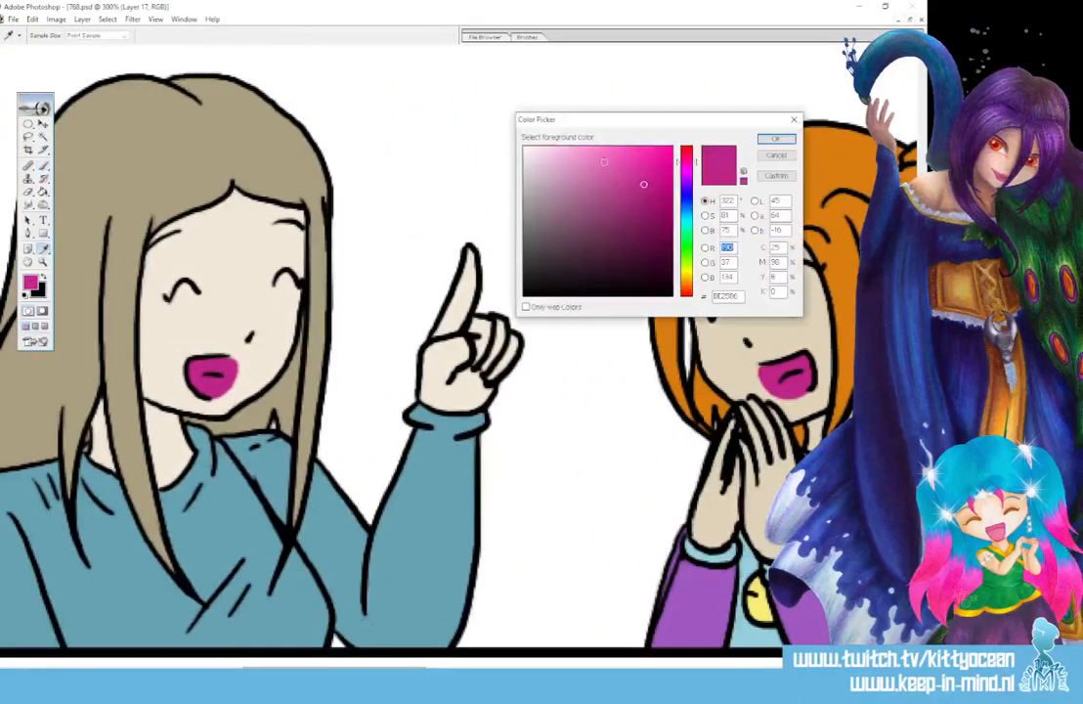
left_click(776, 139)
key("b")
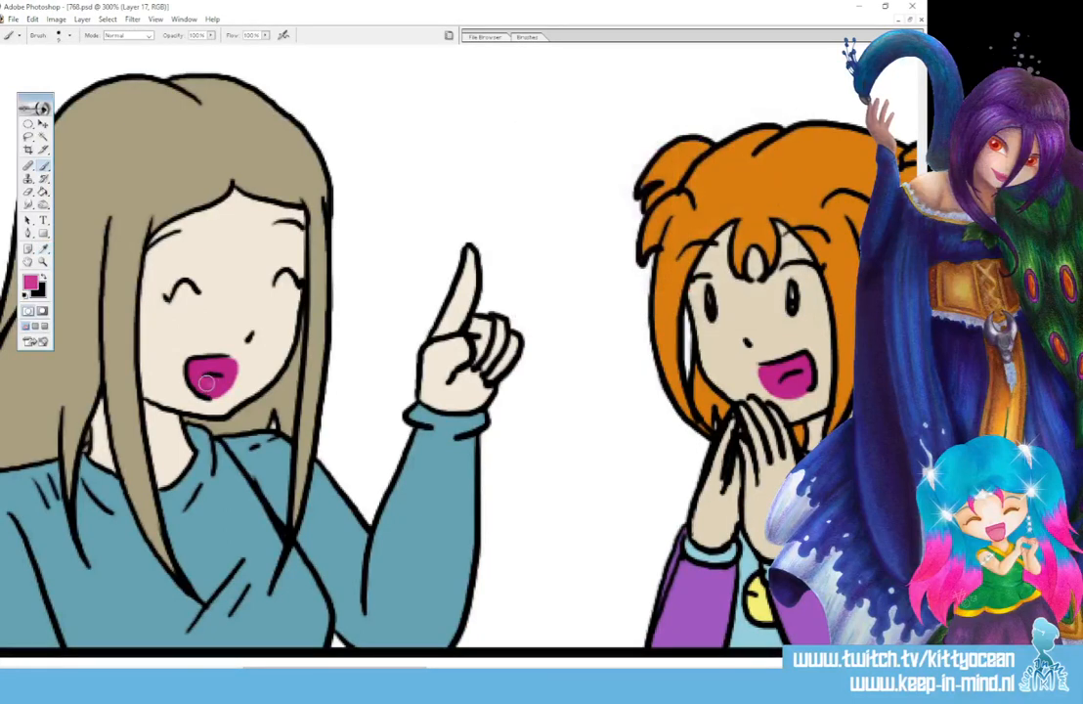
left_click_drag(215, 381, 226, 378)
key("i")
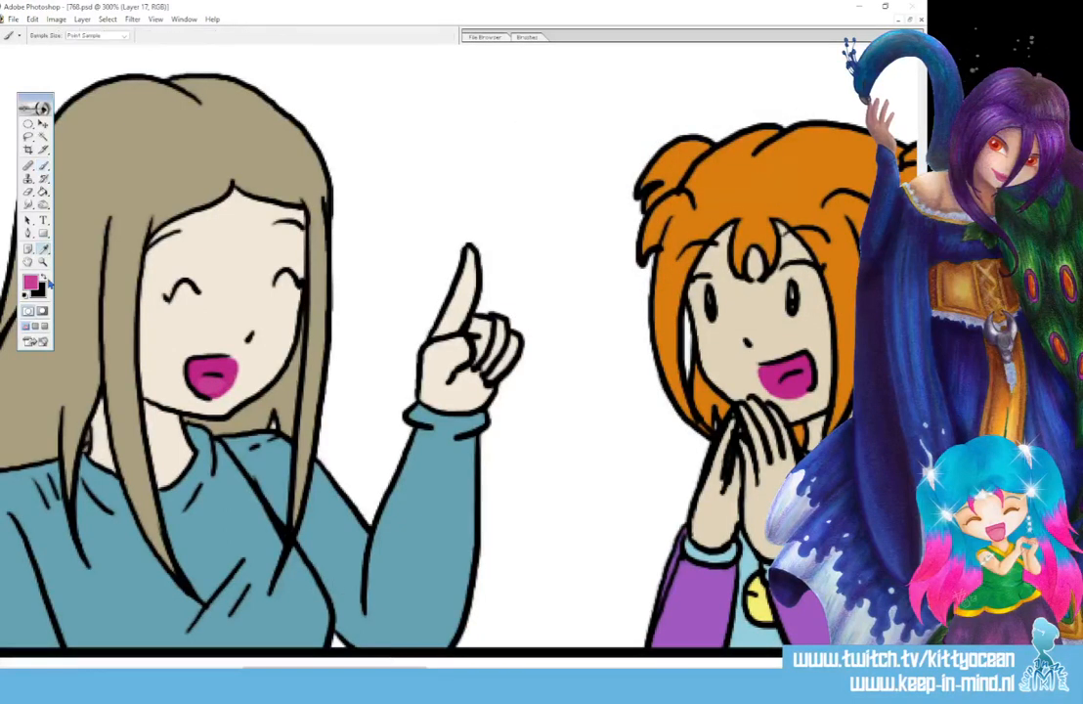
left_click(30, 283)
left_click(776, 138)
key("b")
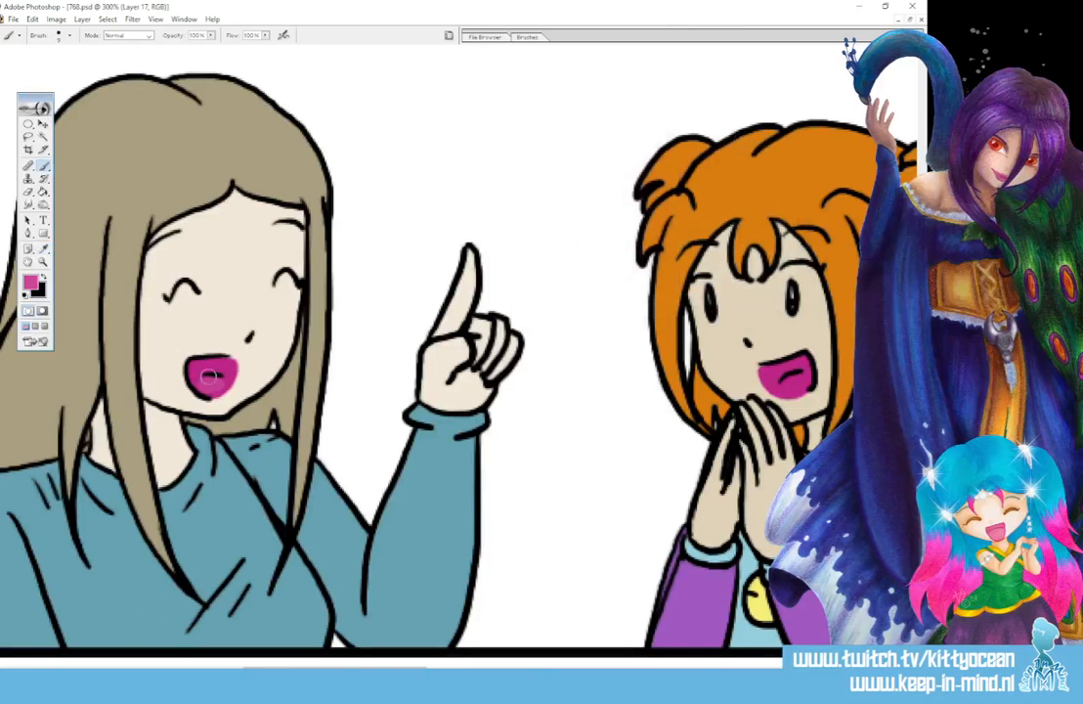
left_click_drag(805, 376, 790, 385)
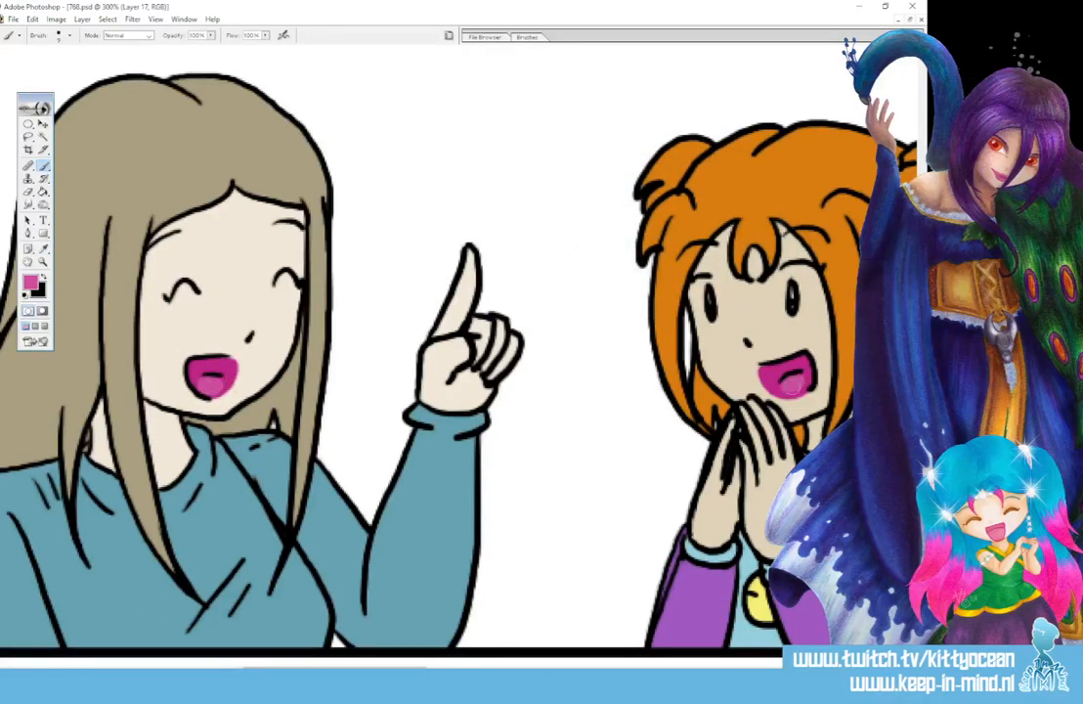
- Paint the cheering girl's tongue in the third panel with the lighter pink
left_click_drag(367, 667, 575, 667)
mouse_move(610, 401)
left_mouse_down()
mouse_move(579, 406)
mouse_move(586, 423)
mouse_move(596, 410)
mouse_move(572, 408)
mouse_move(605, 406)
left_mouse_up()
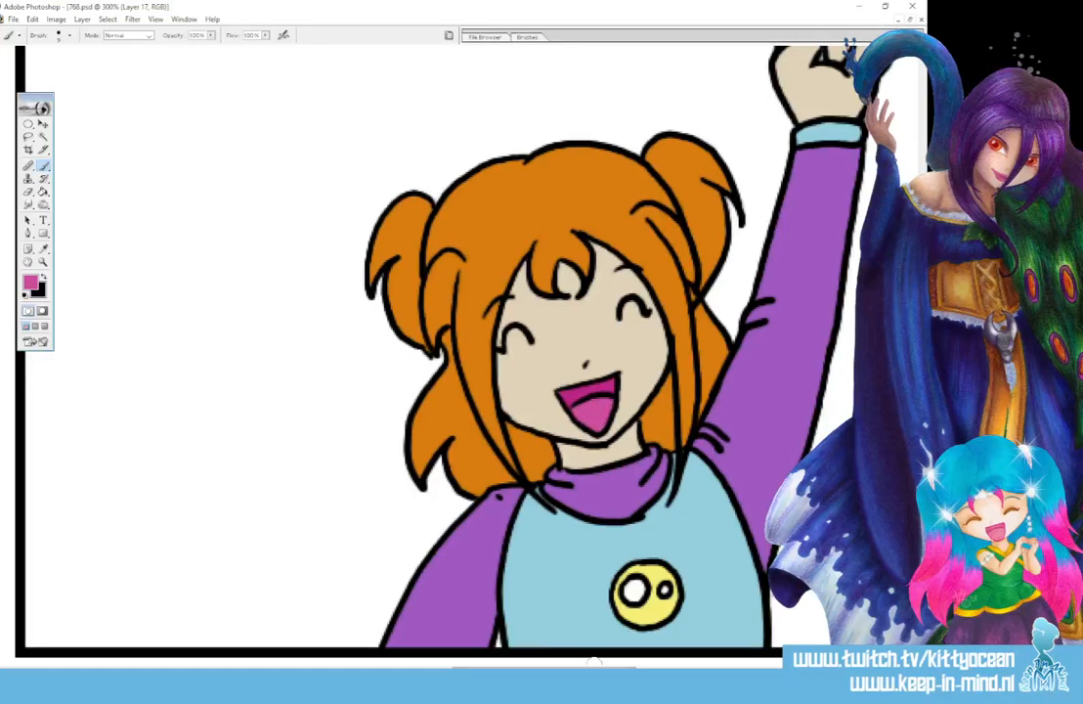
left_click_drag(593, 667, 814, 666)
left_click_drag(921, 576, 920, 509)
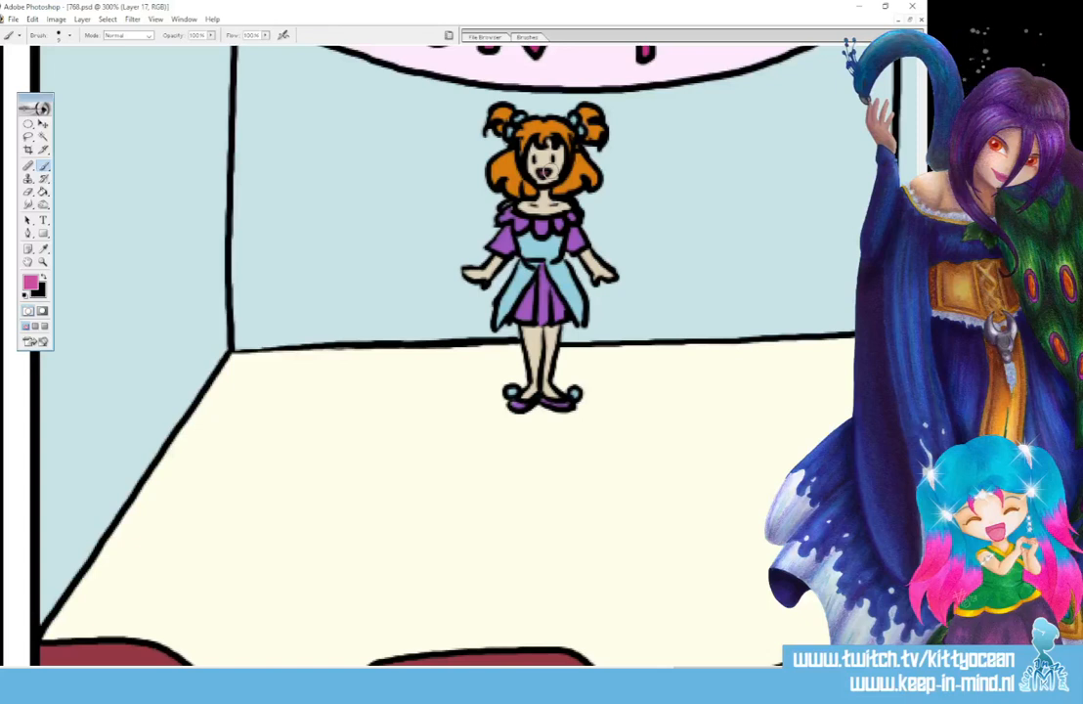
- Switch the painting colour to white and paint the whites of the long-haired woman's eyes in the first panel
left_click_drag(772, 666, 556, 667)
scroll(697, 564, "down", 5)
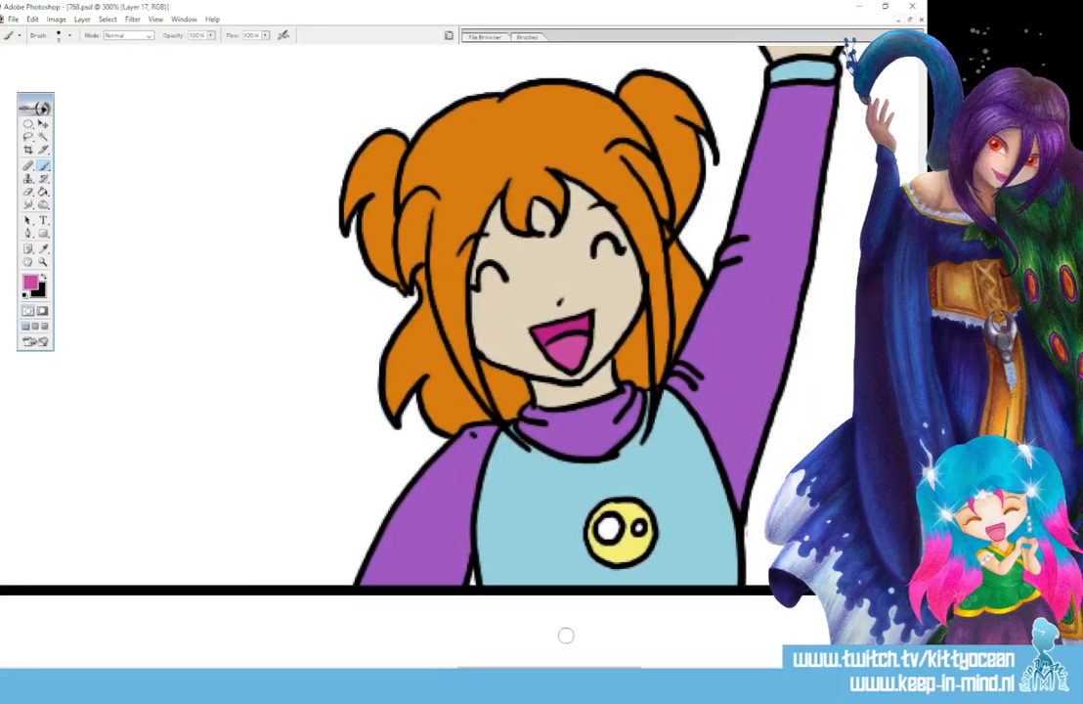
left_click_drag(547, 667, 93, 667)
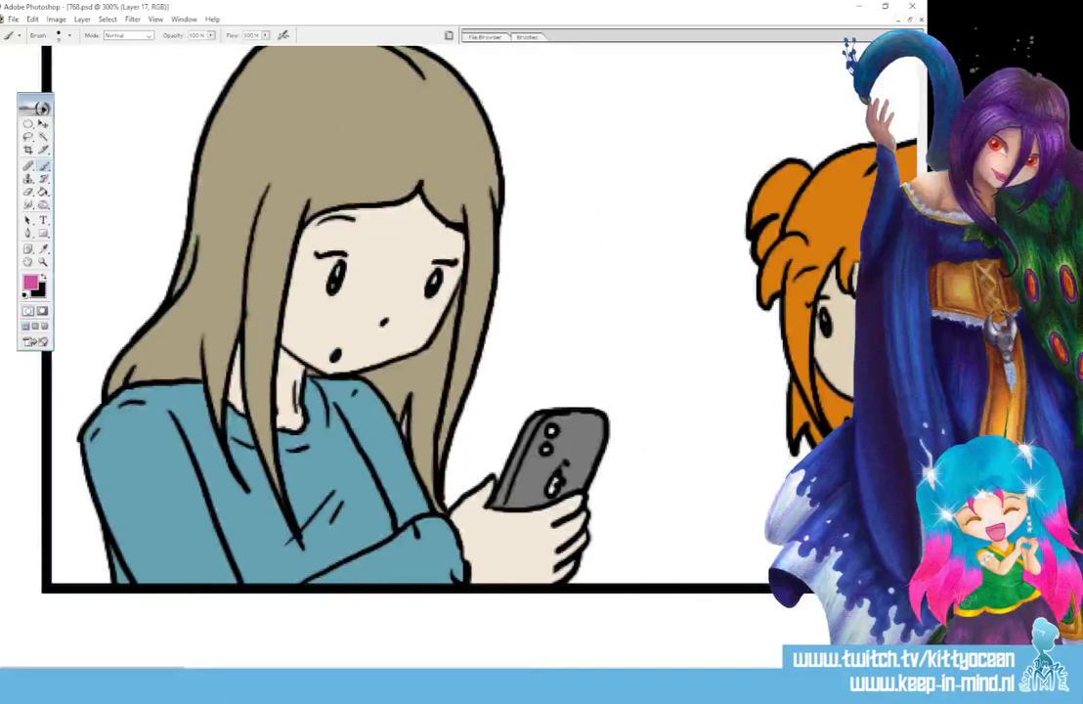
left_click(25, 294)
left_click(44, 278)
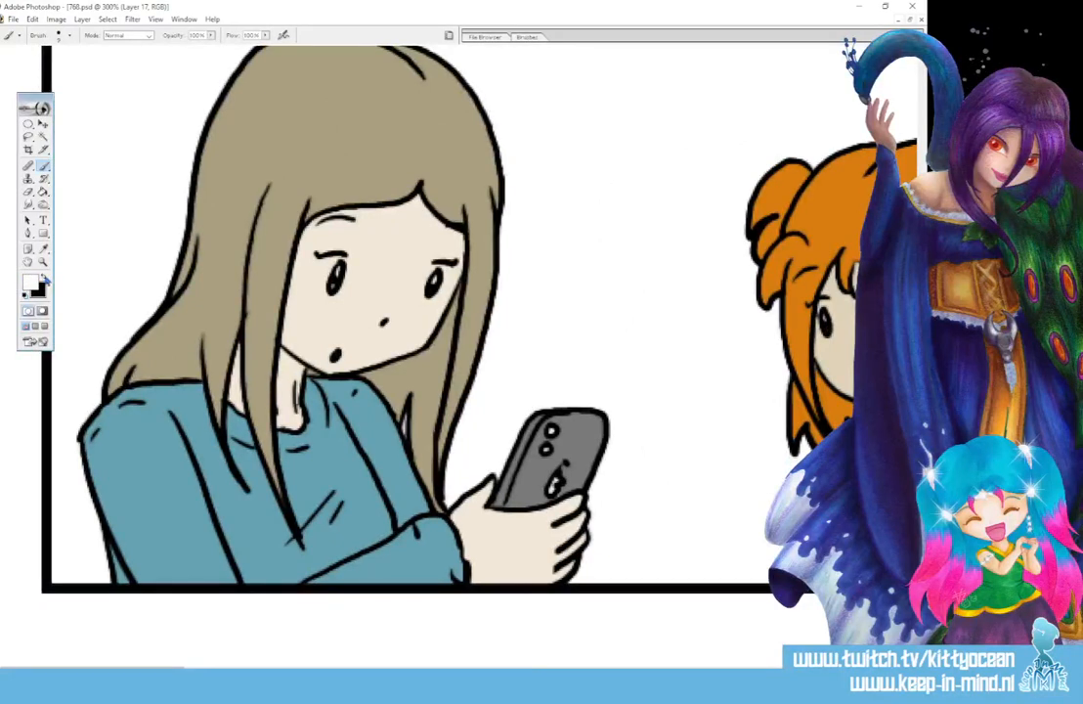
left_click(318, 281)
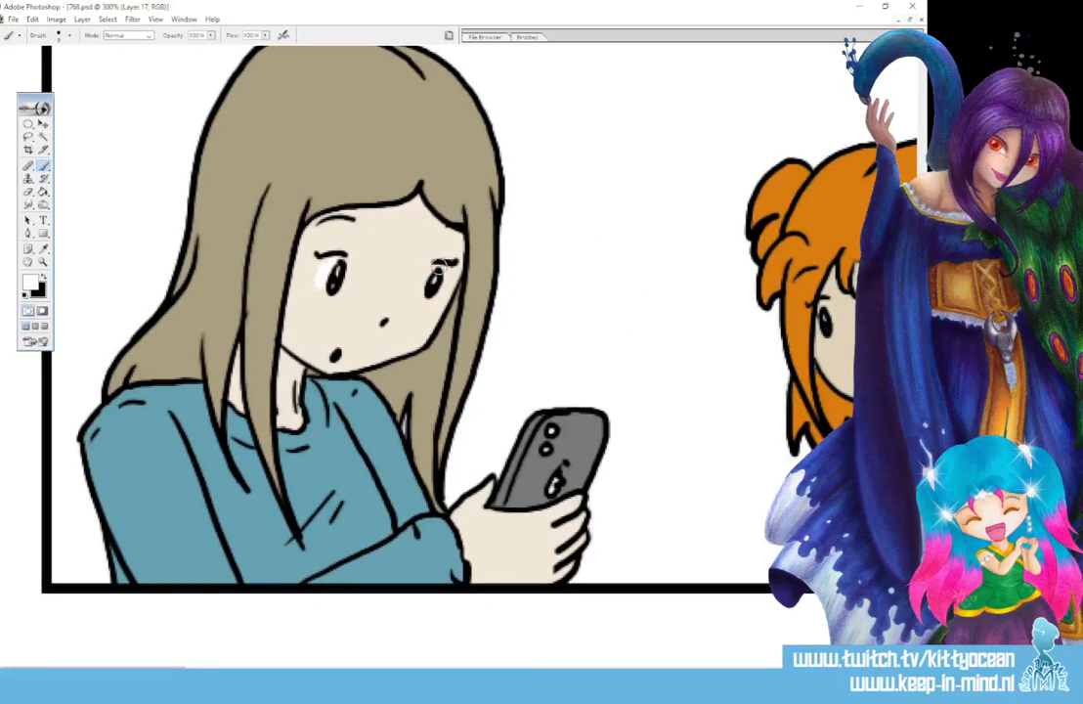
left_click_drag(439, 267, 441, 293)
- Paint the whites of the orange-haired girl's eyes in the first and second panels
left_click_drag(170, 669, 300, 669)
left_click_drag(273, 275, 284, 291)
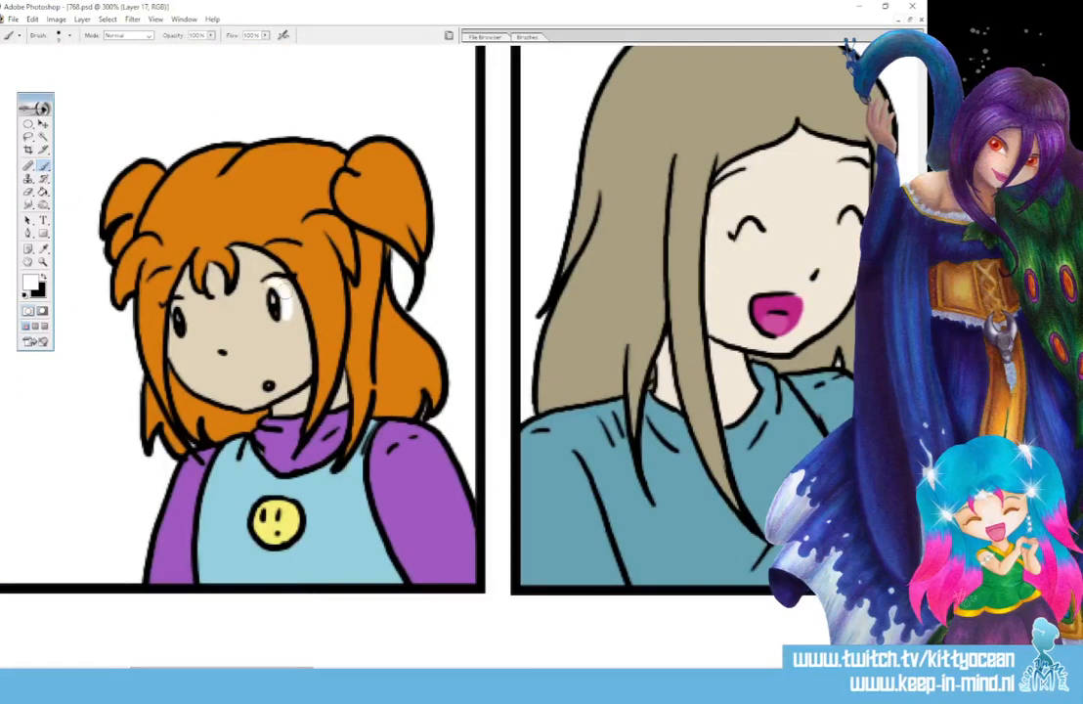
left_click(177, 304)
left_click_drag(181, 327, 192, 333)
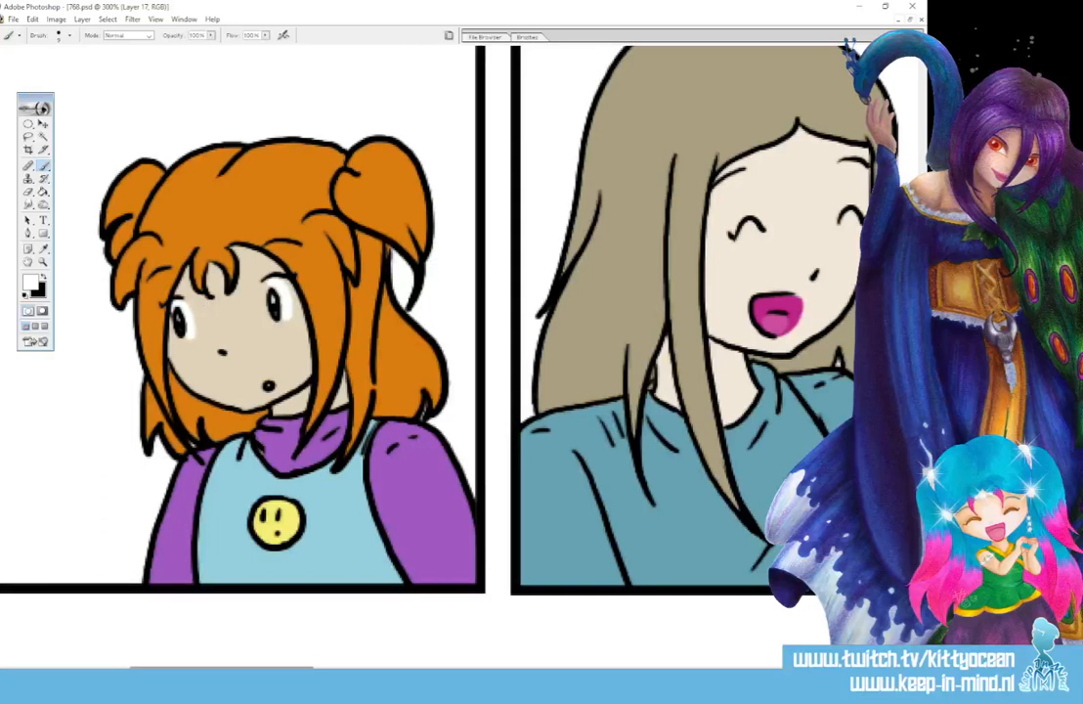
left_click_drag(302, 671, 453, 671)
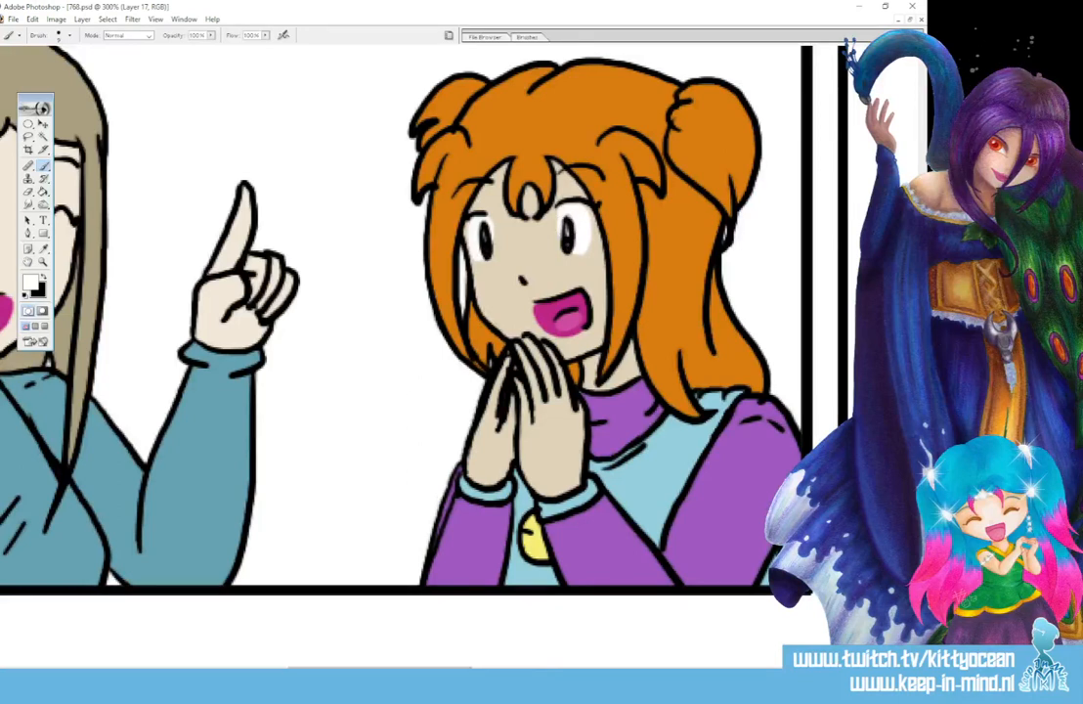
- Colour the orange-haired girl's irises with the light blue sampled from her shirt
left_click_drag(380, 671, 186, 670)
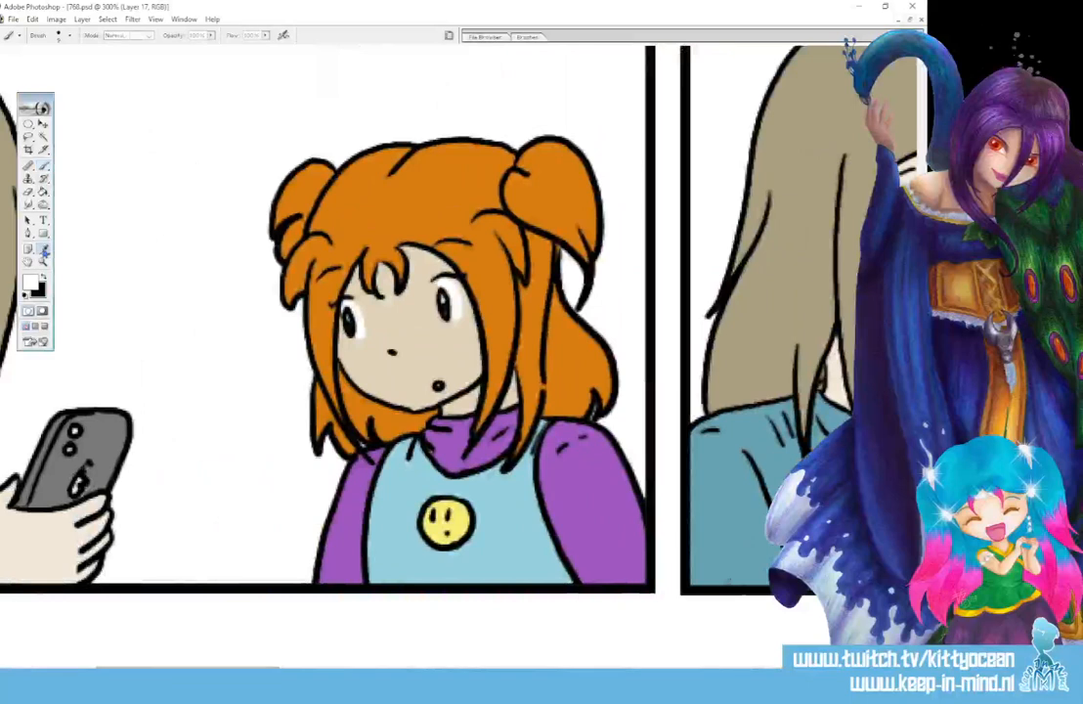
left_click(45, 252)
left_click(406, 500)
left_click(45, 166)
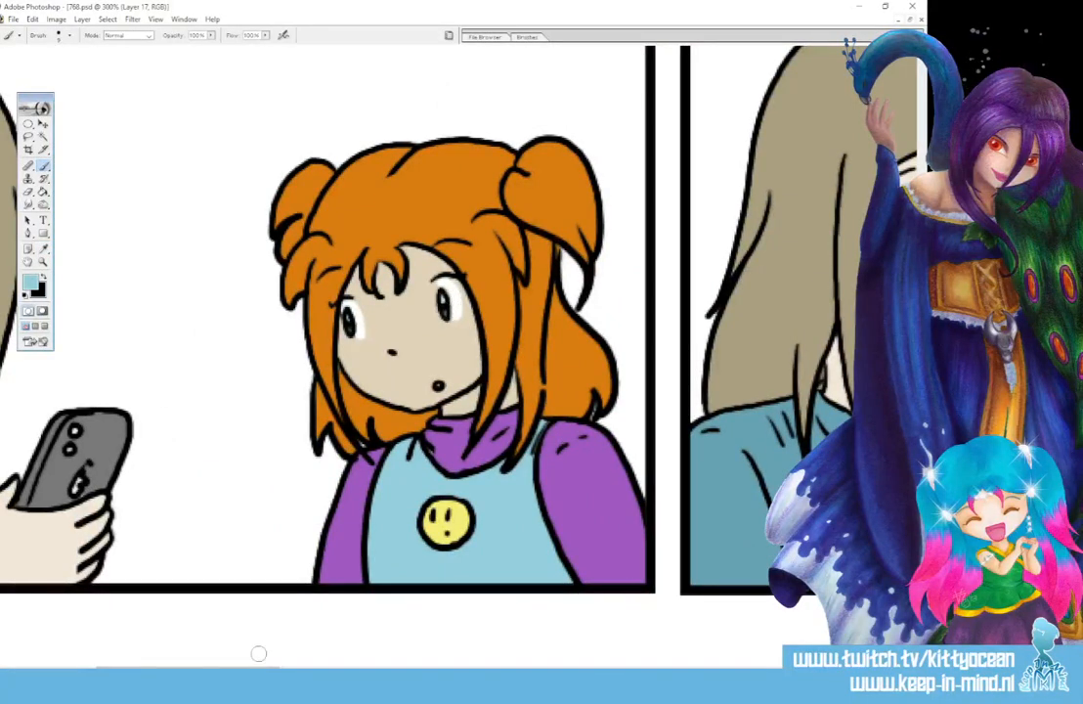
left_click_drag(245, 671, 445, 670)
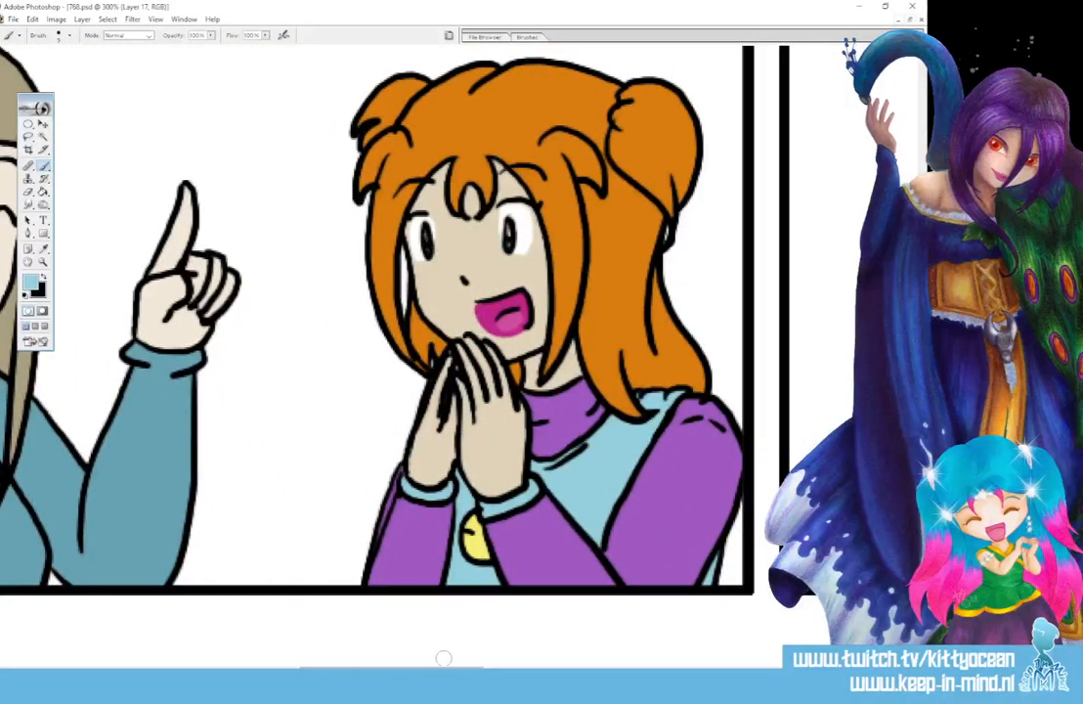
left_click_drag(443, 670, 147, 670)
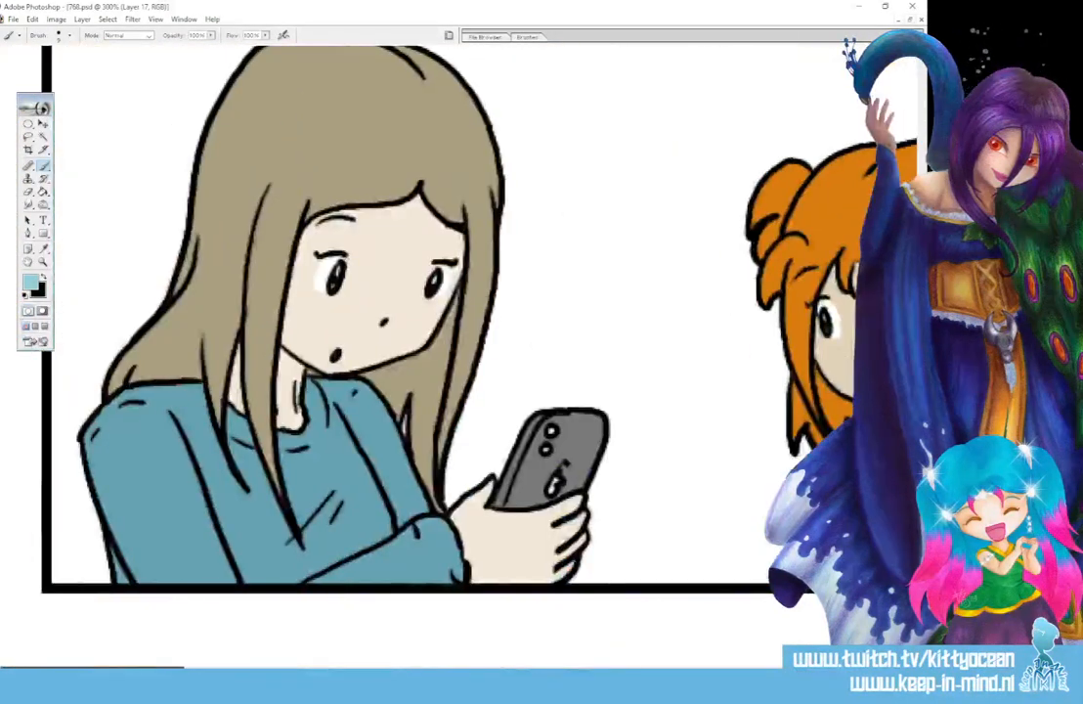
- Set the painting colour to the grey-blue 869193 and colour the long-haired woman's iris in the first panel
left_click(549, 209)
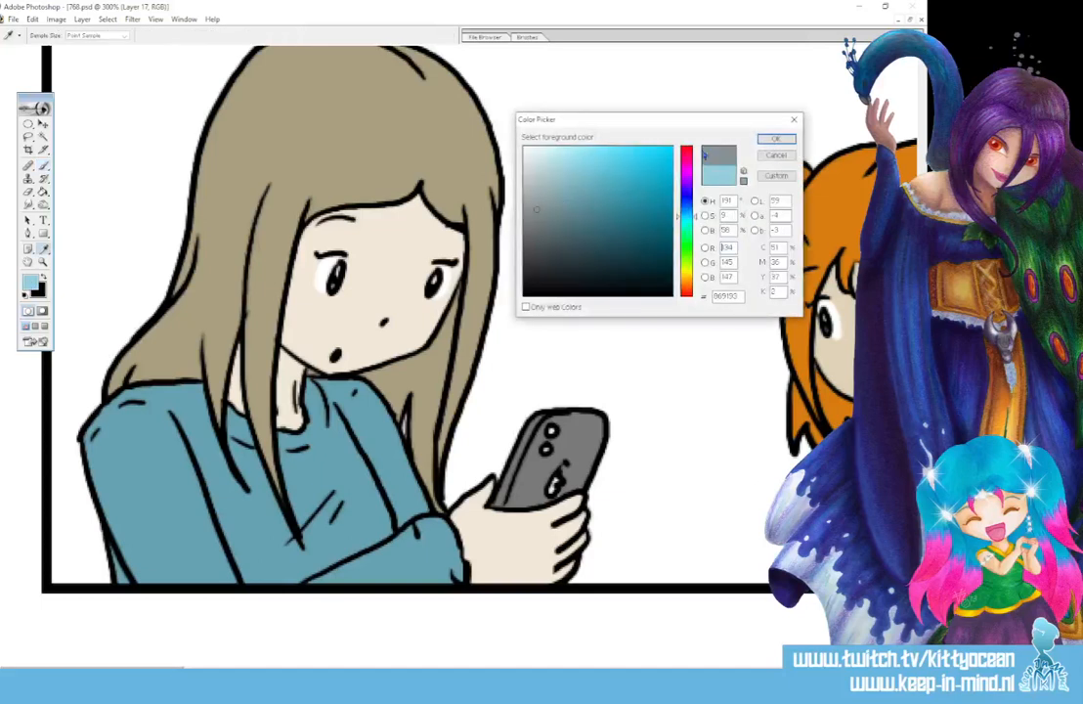
left_click(775, 139)
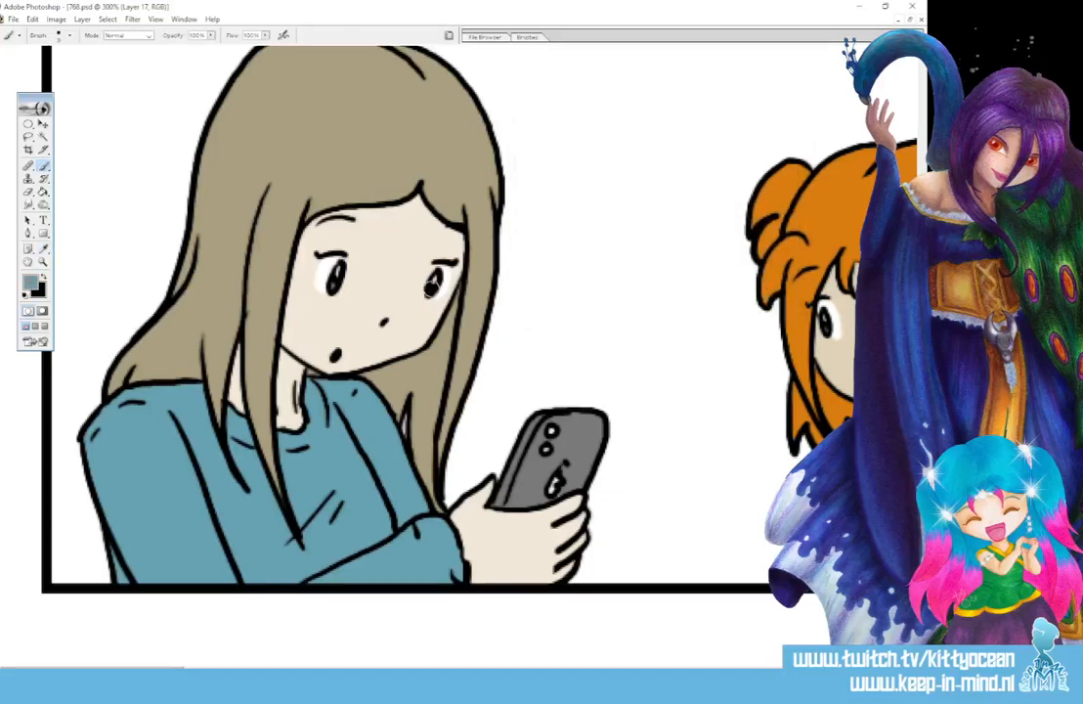
left_click_drag(431, 291, 439, 278)
- Duplicate the colour layer, Layer 17, as the base for shading the whole strip
key("ctrl+minus")
key("ctrl+minus")
key("ctrl+minus")
key("ctrl+minus")
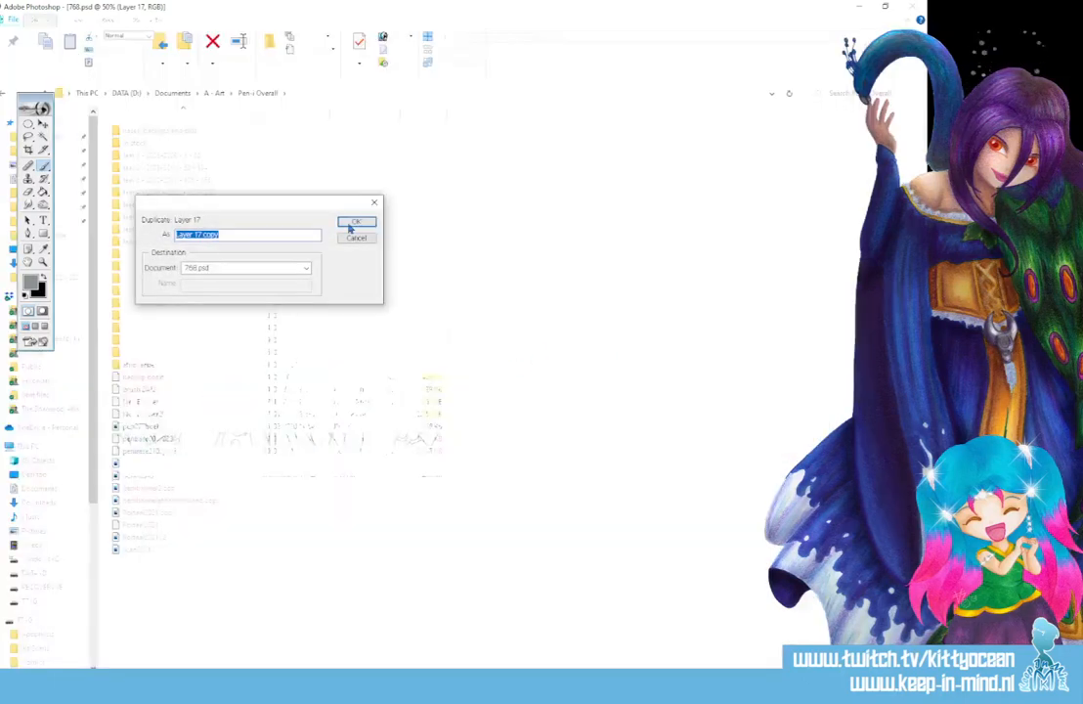
left_click(352, 225)
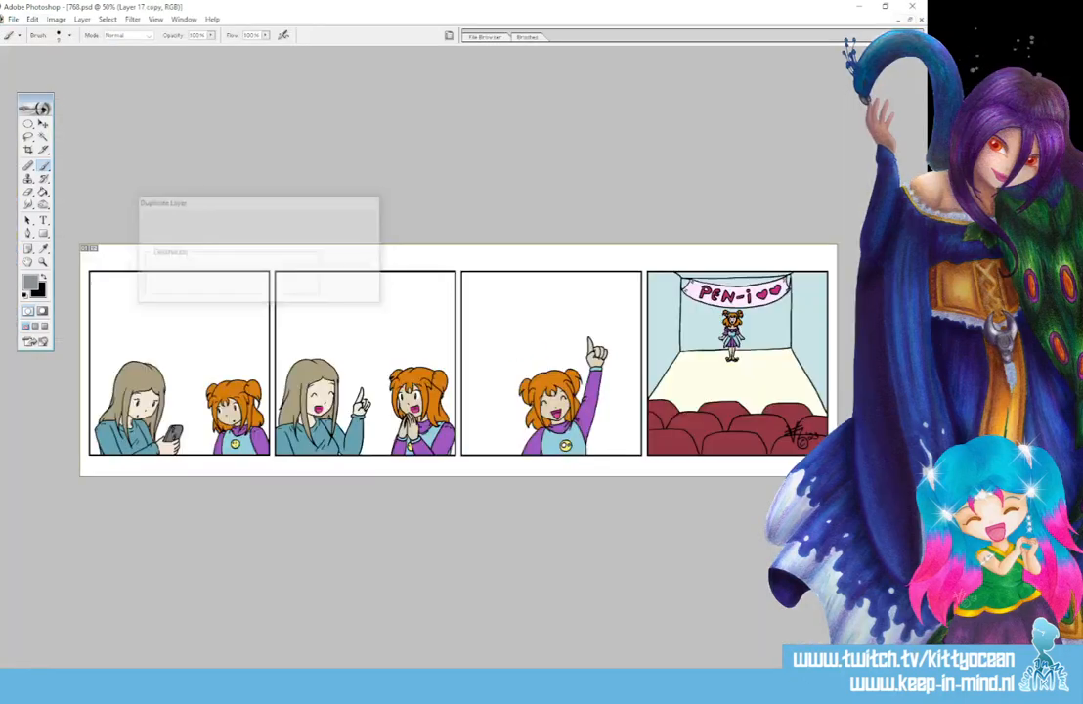
- Enlarge the soft Burn tool brush and shade the top of the long-haired woman's hair in the first panel, using the midtones range
key("o")
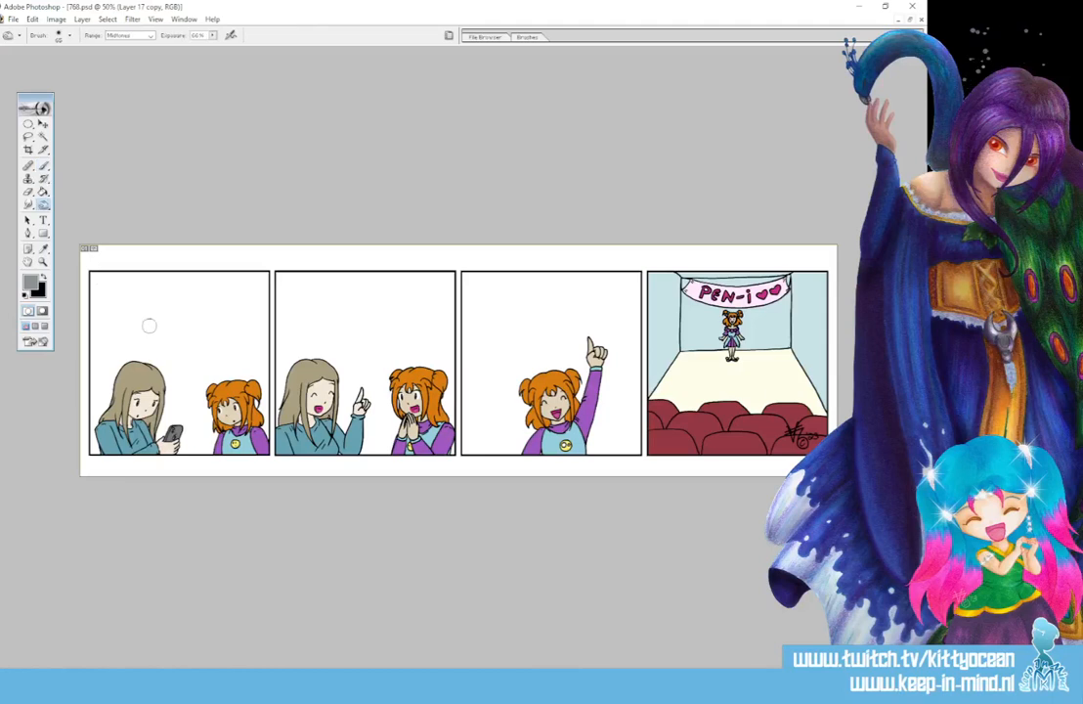
left_click(533, 37)
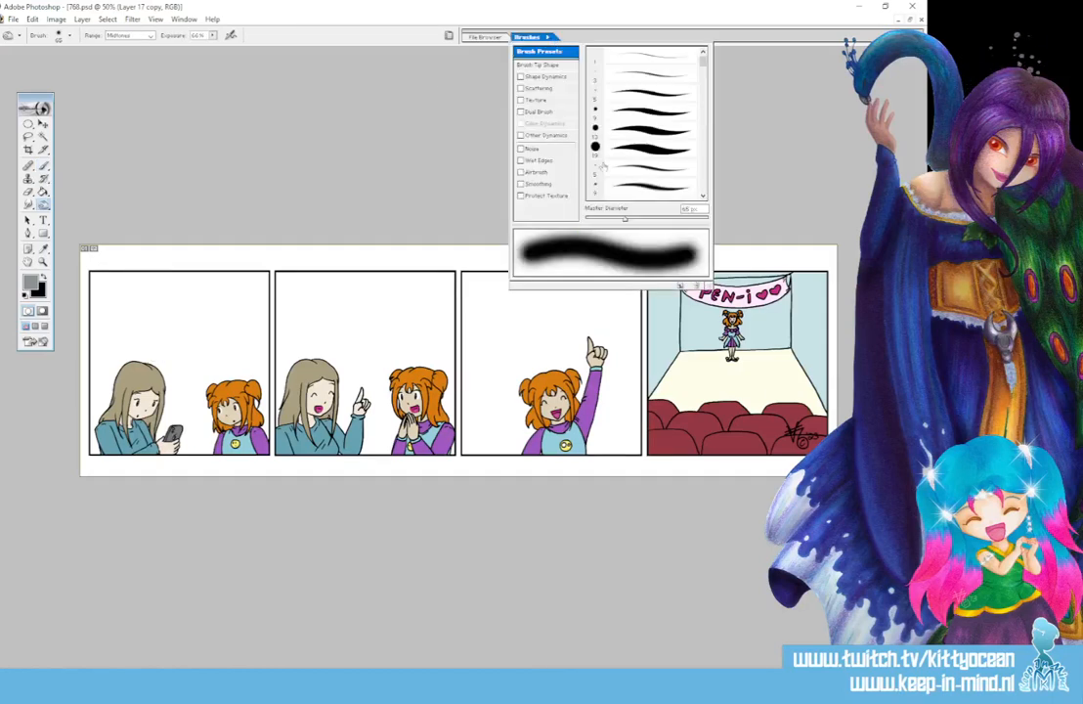
left_click(634, 218)
left_click(142, 357)
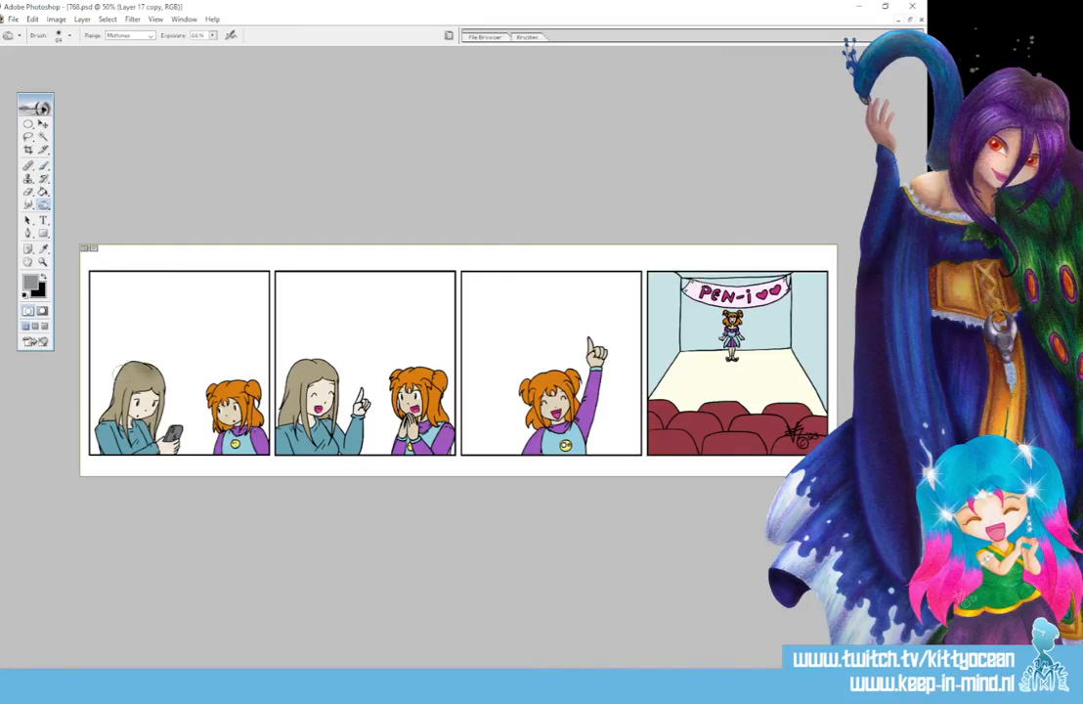
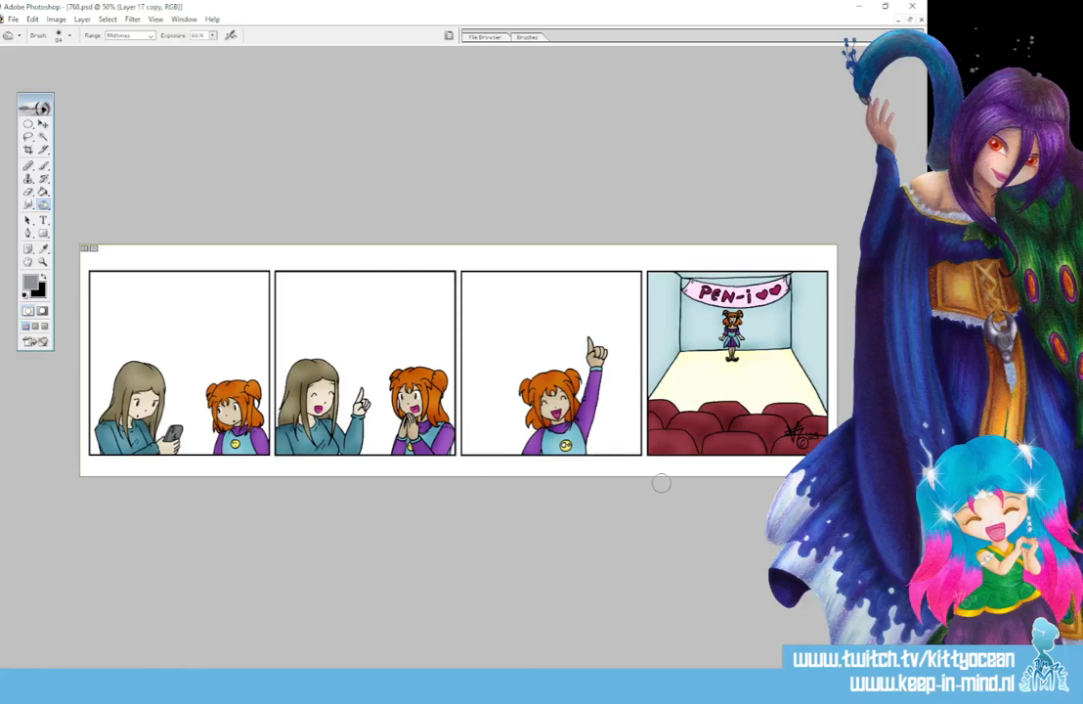
- Lighten the orange-haired girl's hair in the second panel using the Dodge tool on highlights at 17% exposure
left_click_drag(43, 204, 88, 187)
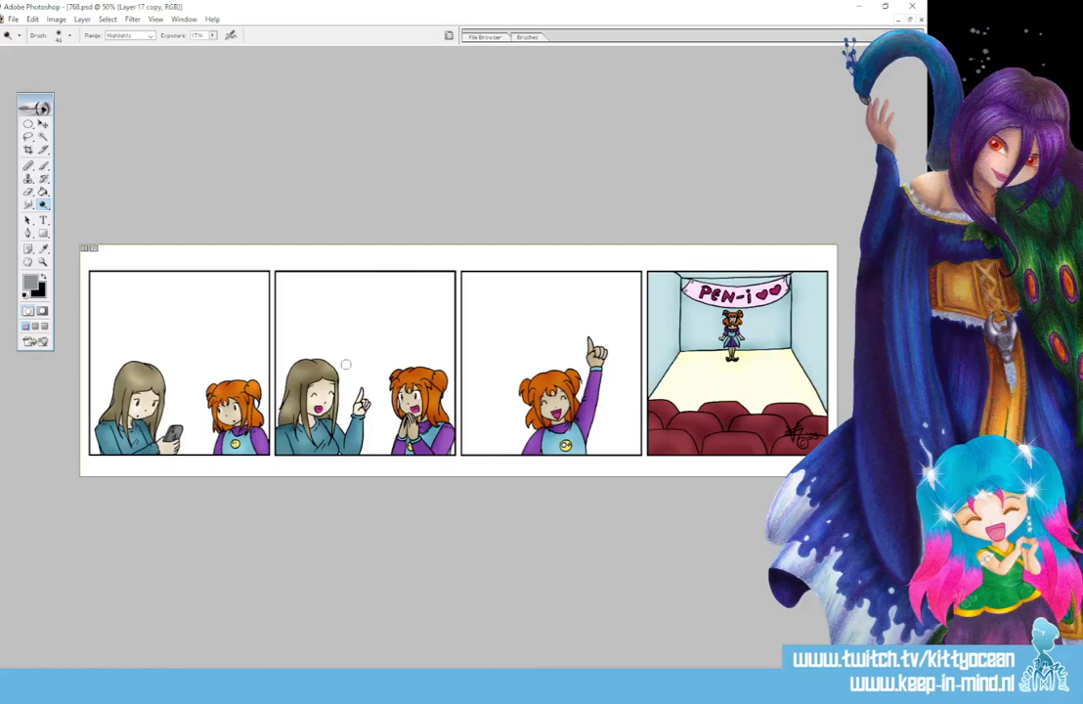
left_click_drag(43, 203, 83, 216)
left_click(43, 166)
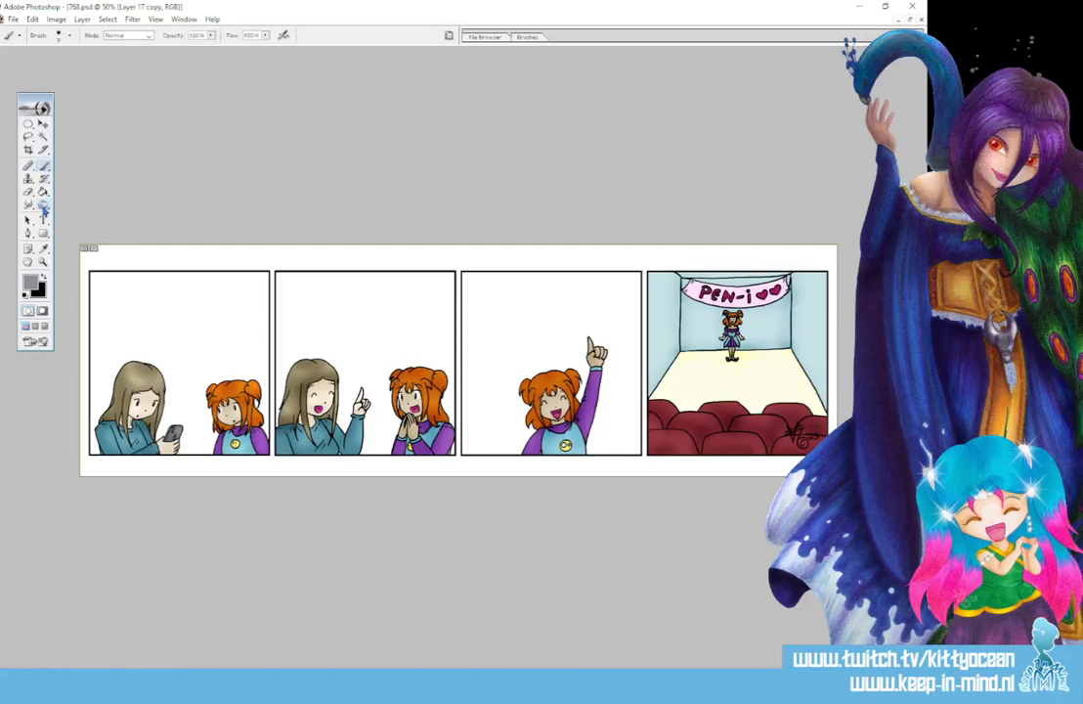
left_click_drag(43, 203, 88, 205)
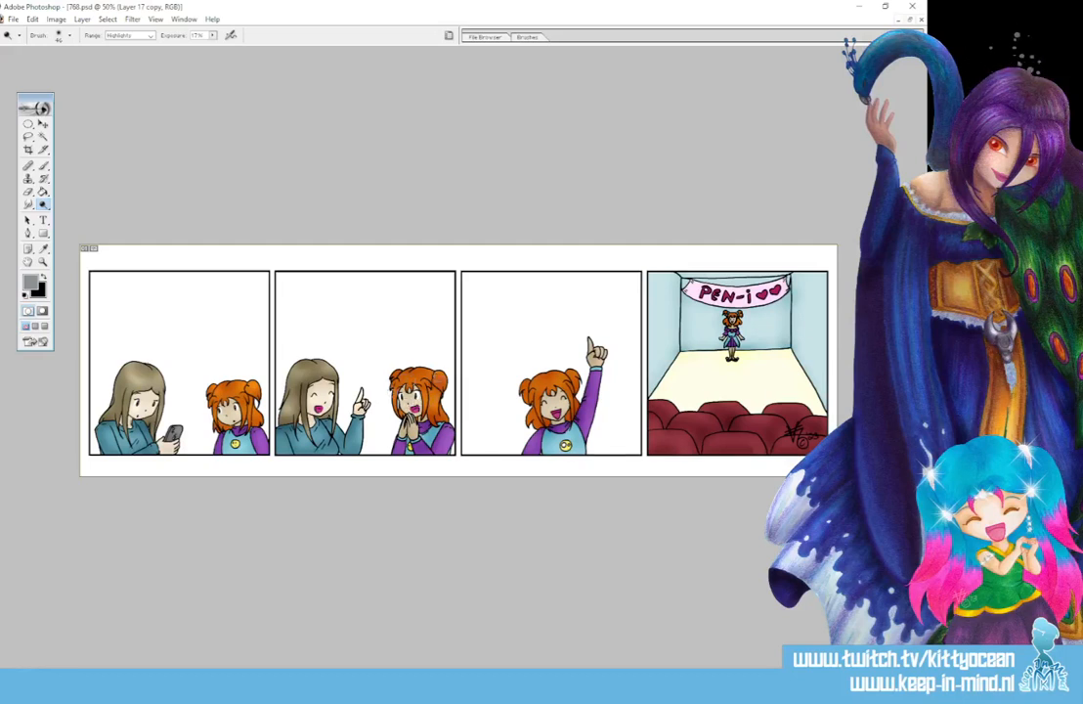
left_click_drag(422, 373, 400, 376)
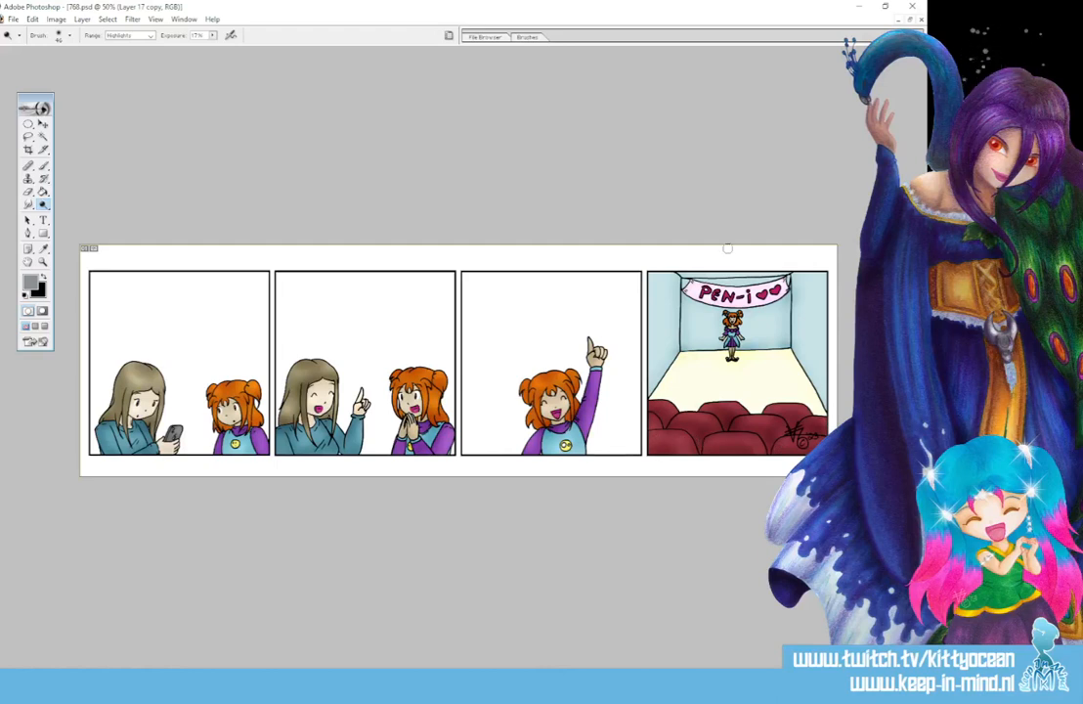
- Enlarge the Dodge tool brush and lighten the side walls of the theatre in the fourth panel
left_click(538, 41)
left_click_drag(635, 219, 662, 212)
left_click(767, 181)
left_click_drag(656, 284, 657, 351)
left_click_drag(814, 290, 826, 355)
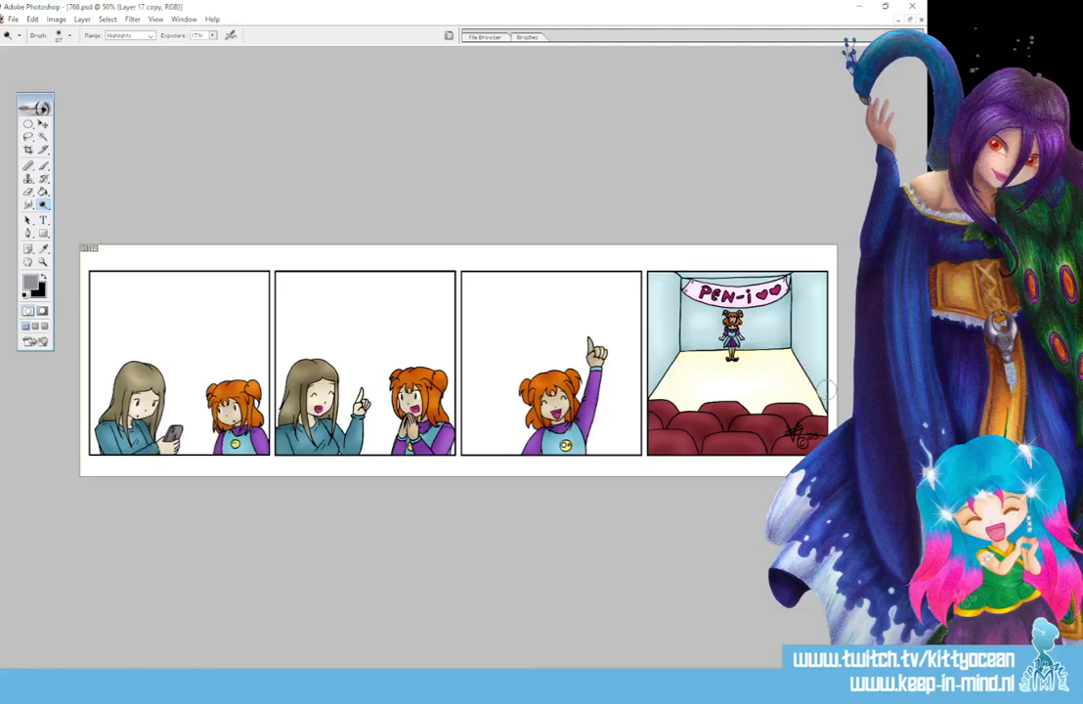
- Prepare a small black brush and create a new layer named "fix\" for correcting the line art in the second panel
key("ctrl+plus")
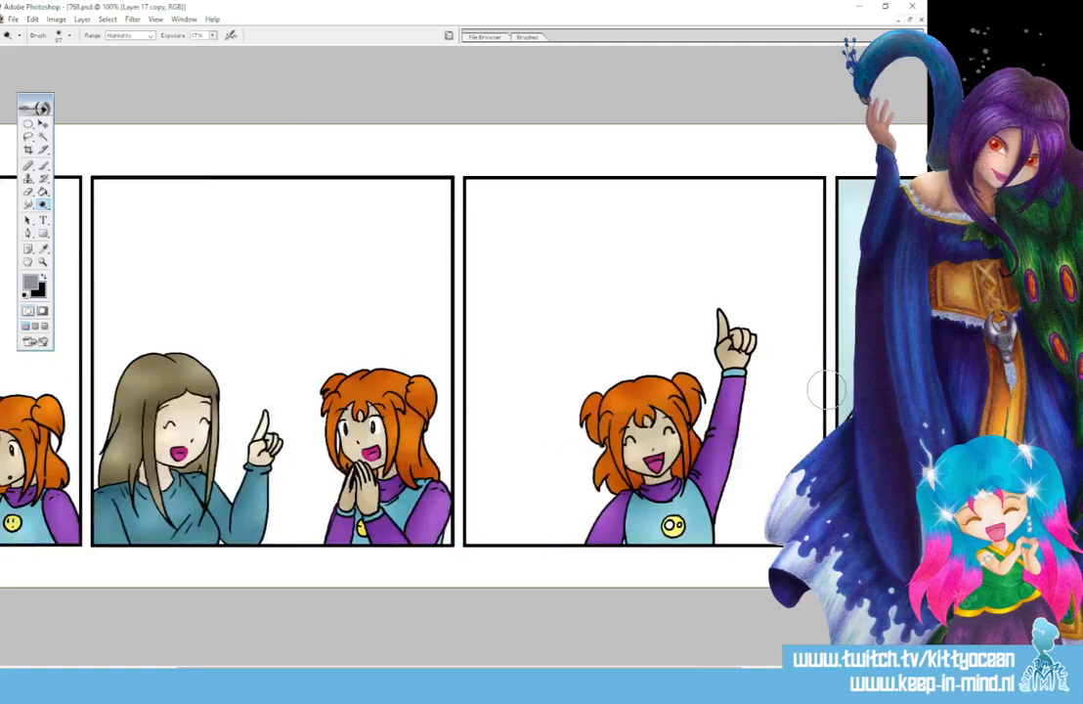
left_click(44, 278)
left_click(43, 166)
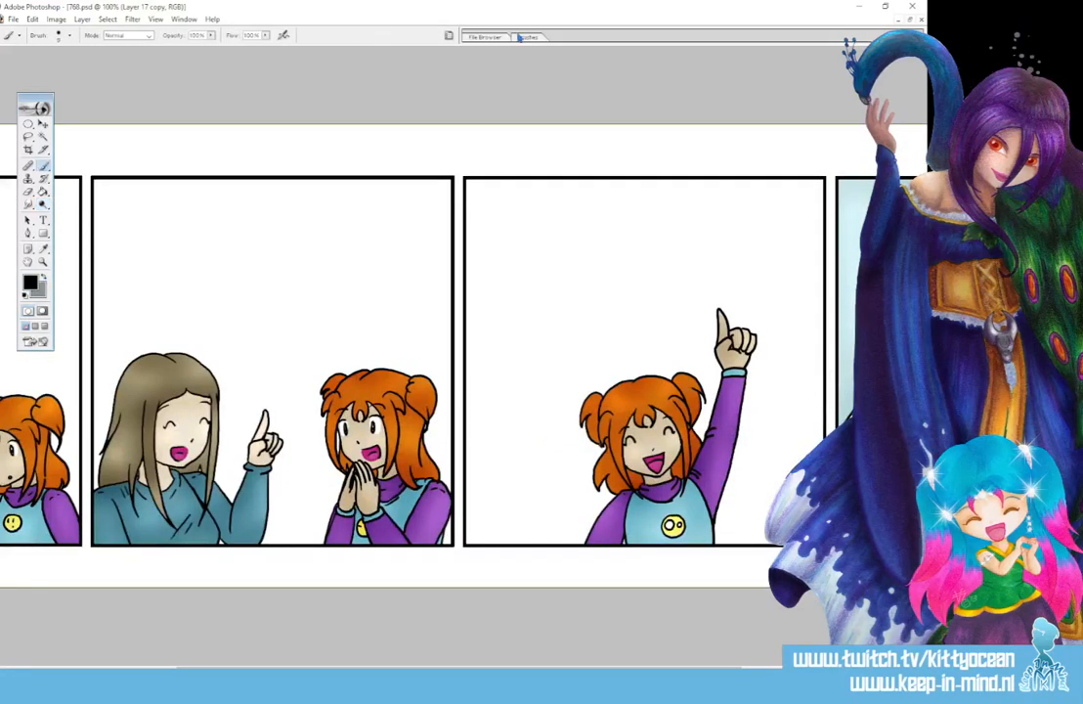
left_click(530, 37)
left_click(635, 89)
left_click(492, 25)
key("ctrl+plus")
left_click_drag(453, 669, 355, 668)
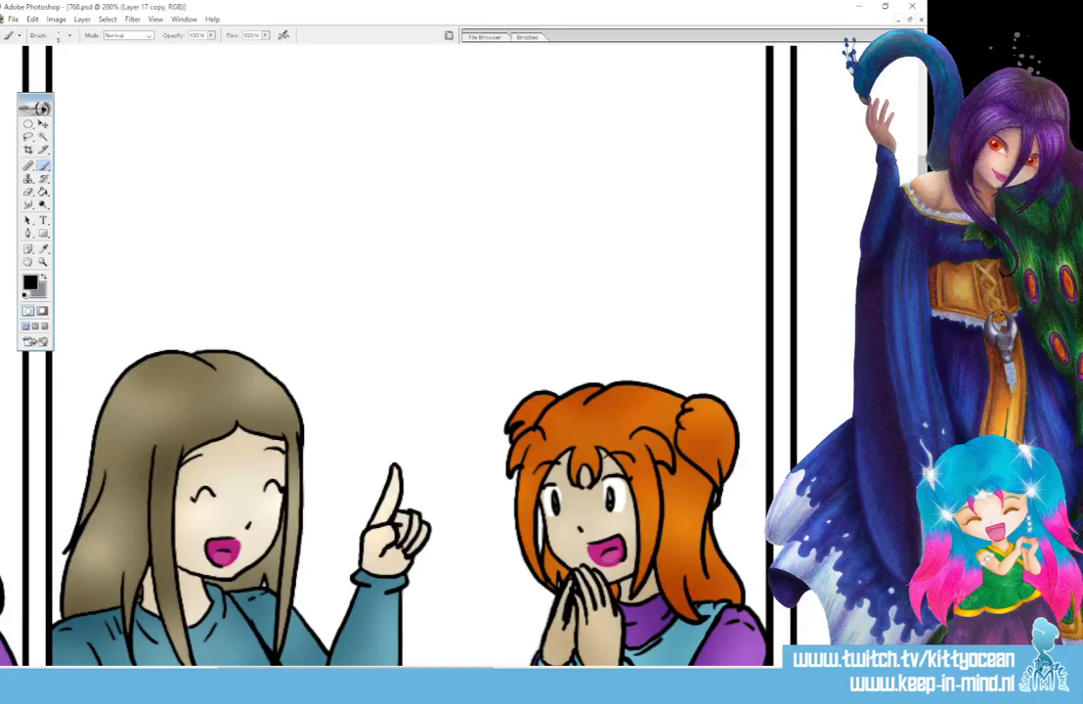
key("ctrl+shift+alt+n")
type("fix\\")
key("Return")
- Sample the long-haired woman's skin tone in the second panel and paint over the messy lines around her closed eye
key("i")
left_click(243, 430)
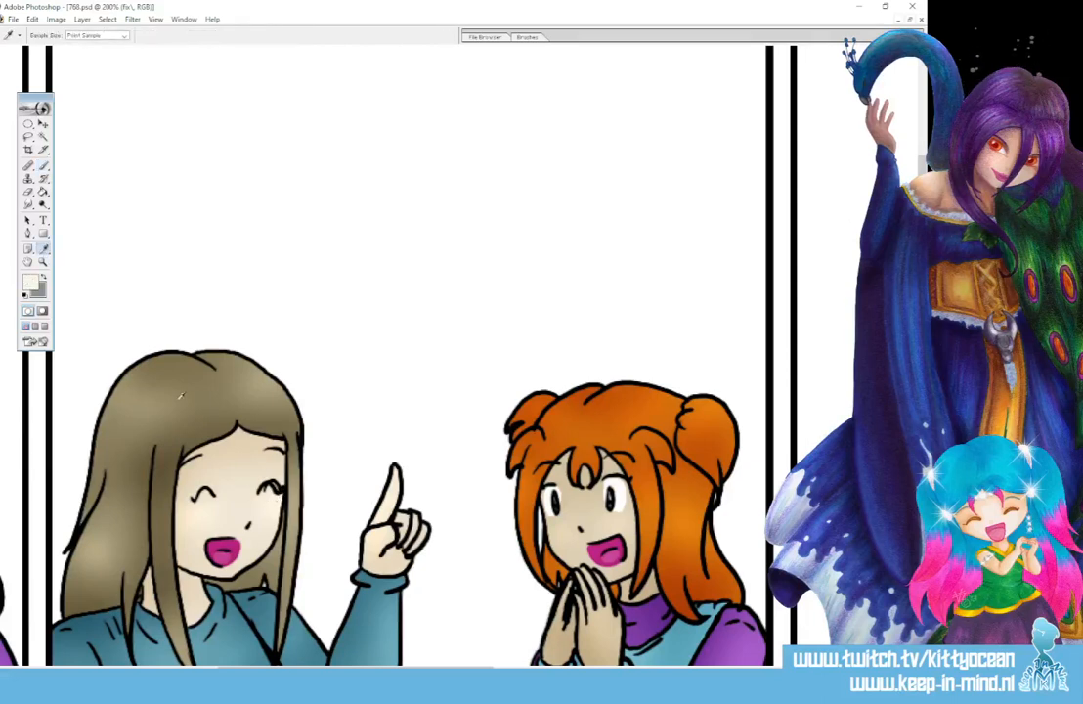
key("b")
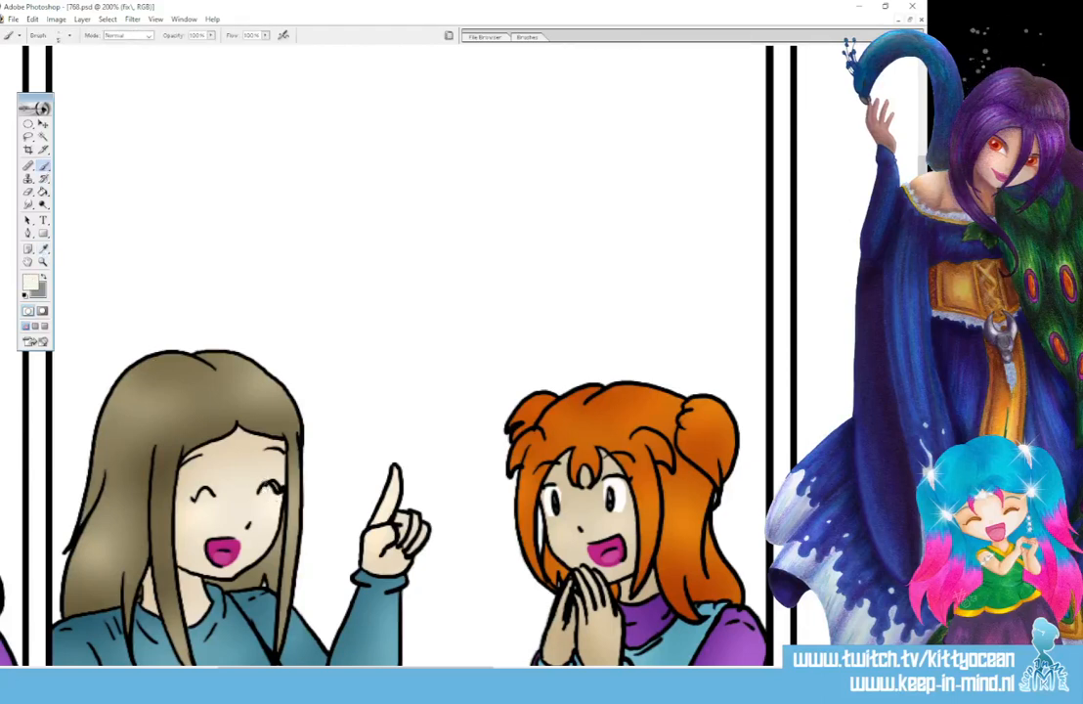
left_click_drag(276, 487, 277, 484)
- Redraw the outer line of the long-haired woman's closed eye in black
key("d")
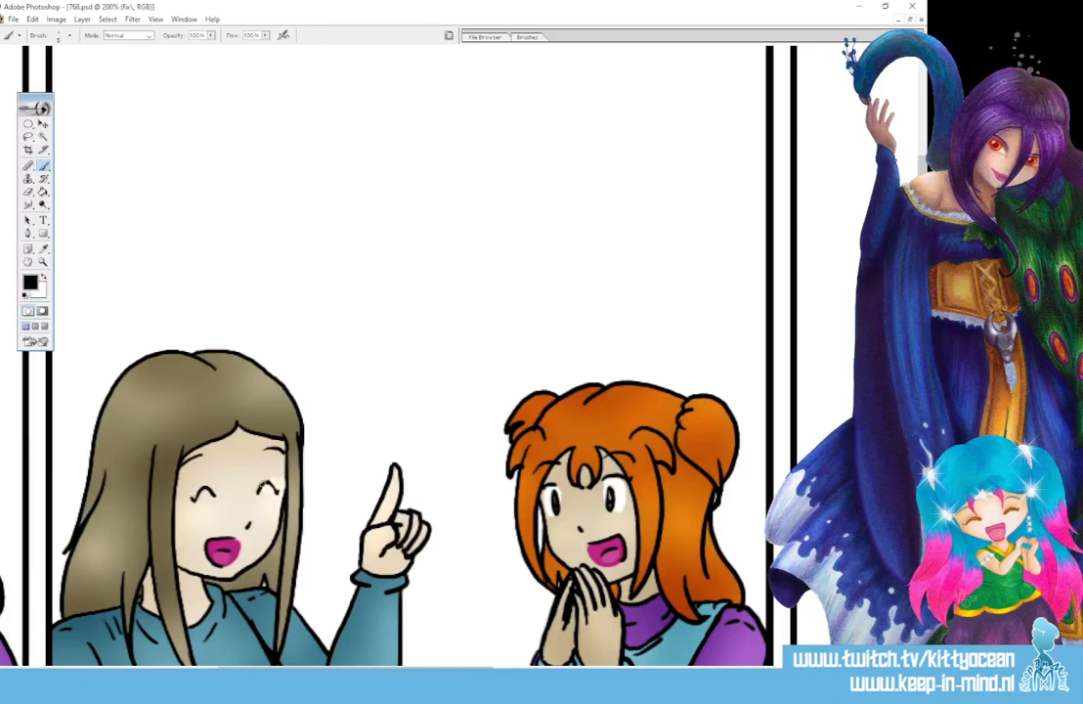
left_click_drag(268, 481, 276, 491)
left_click(28, 203)
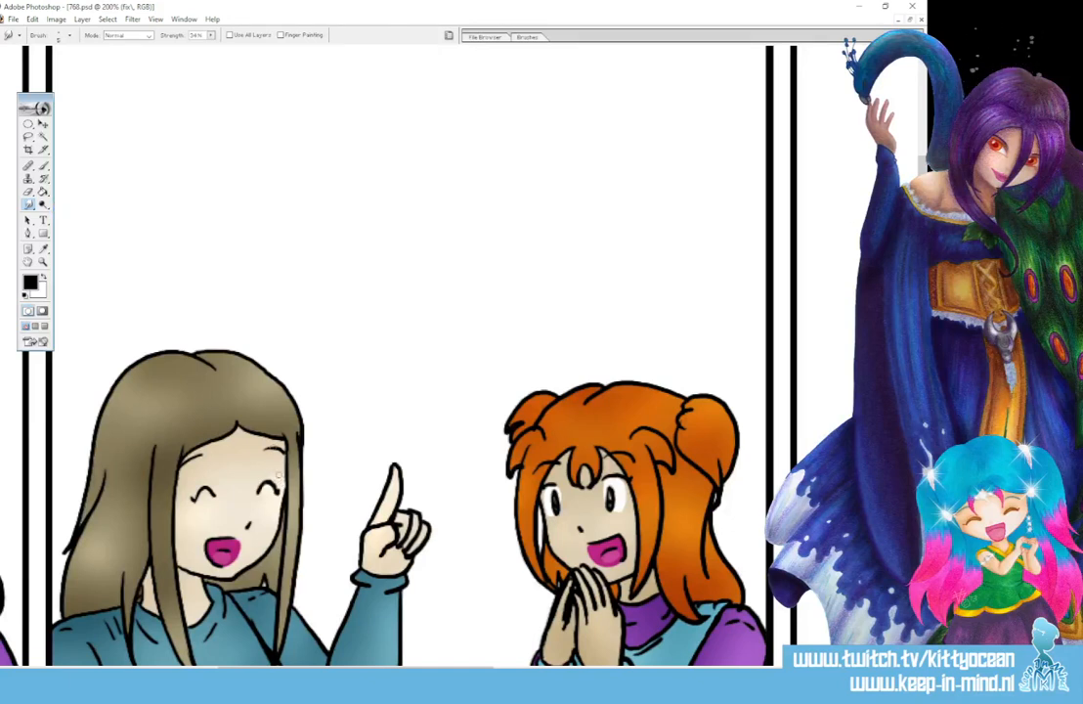
left_click(44, 166)
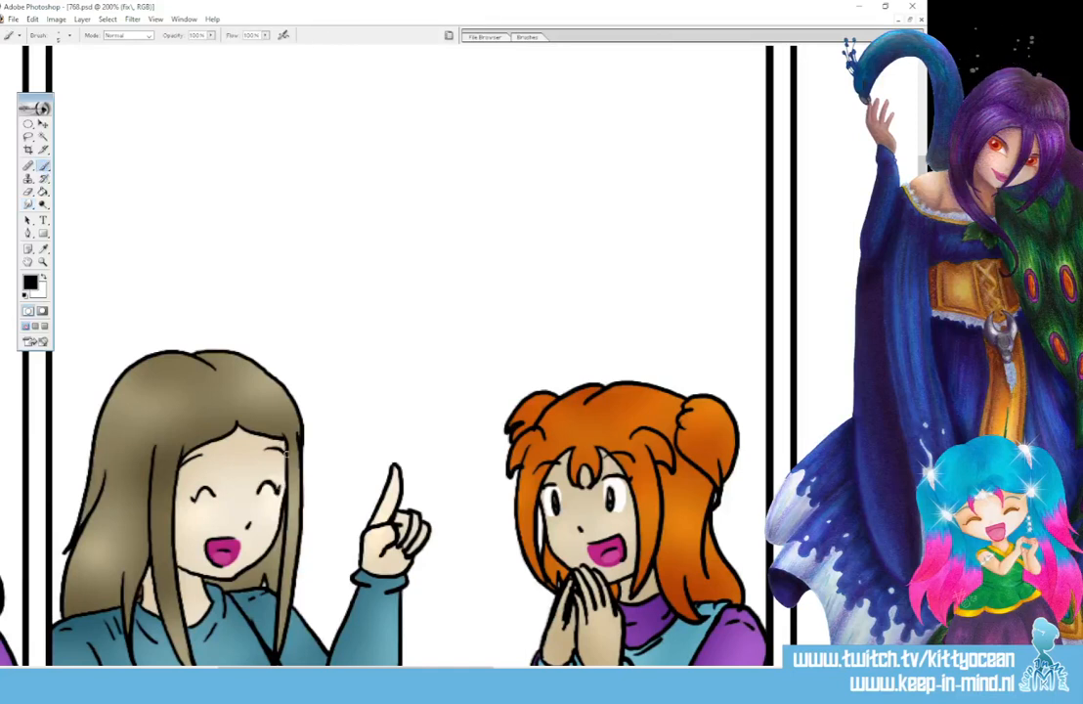
- Clean stray marks around the woman's eye with sampled skin tone and thicken the black lines of her closed eyes
left_click(43, 248)
left_click(273, 476)
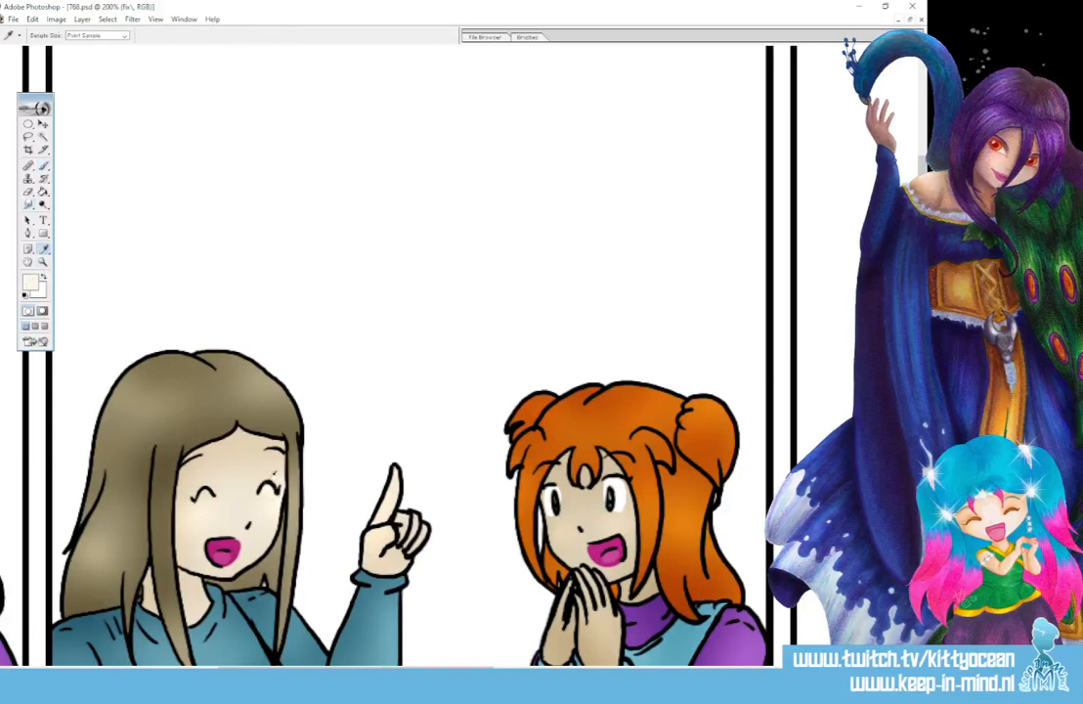
left_click(43, 164)
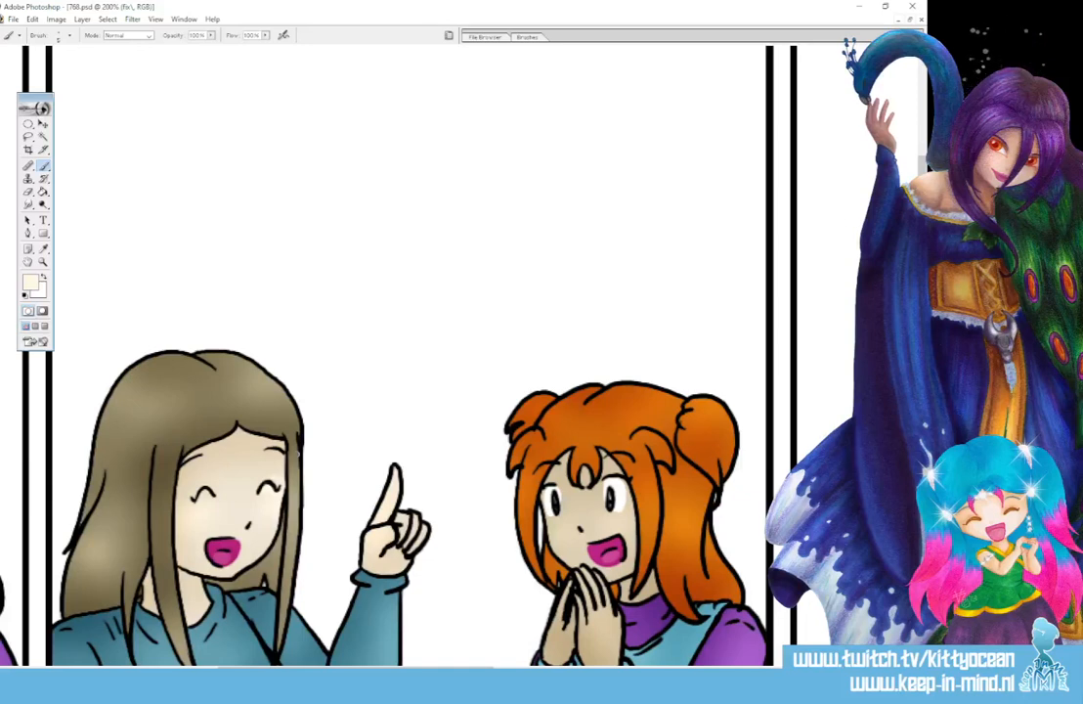
key("d")
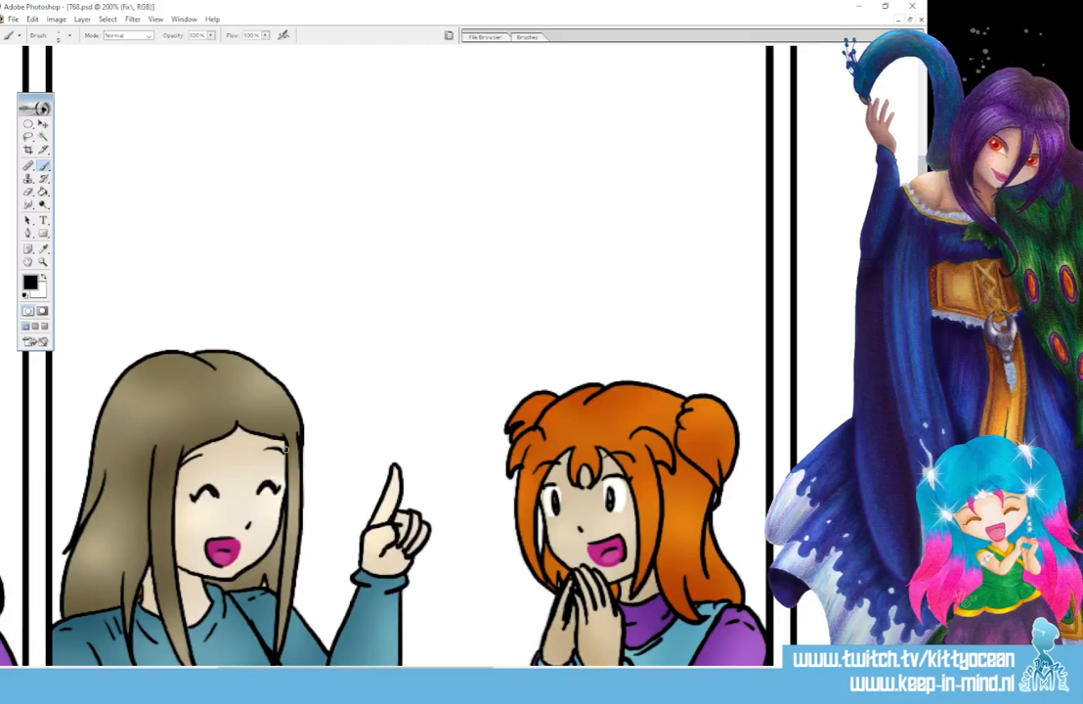
- Merge the fix layer down into the shaded layer, Layer 17 copy
key("ctrl+minus")
key("ctrl+minus")
key("ctrl+minus")
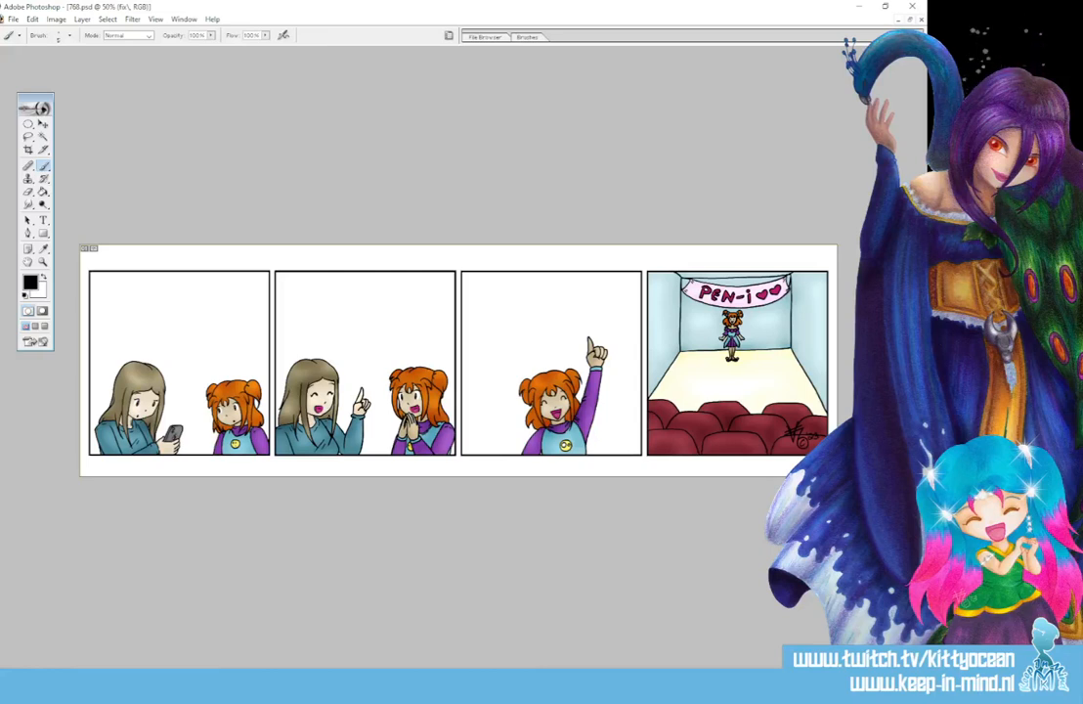
key("ctrl+e")
- Select the white backgrounds of the first three panels with the Magic Wand at tolerance 50
left_click(43, 136)
left_click(152, 334)
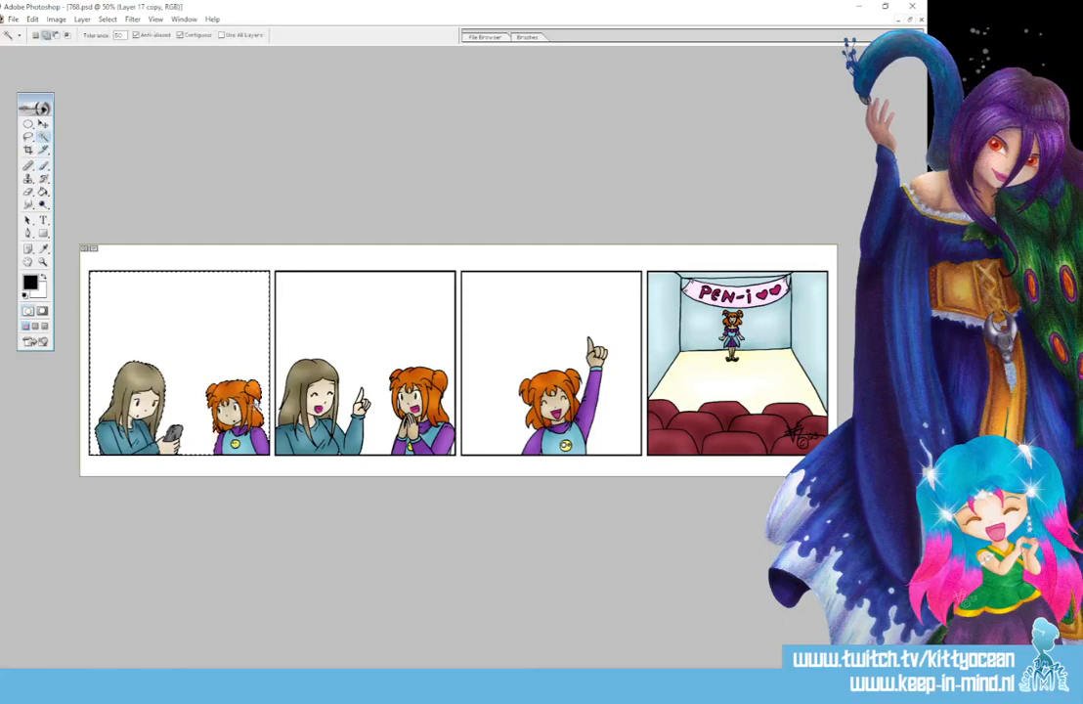
left_click(334, 344, "shift")
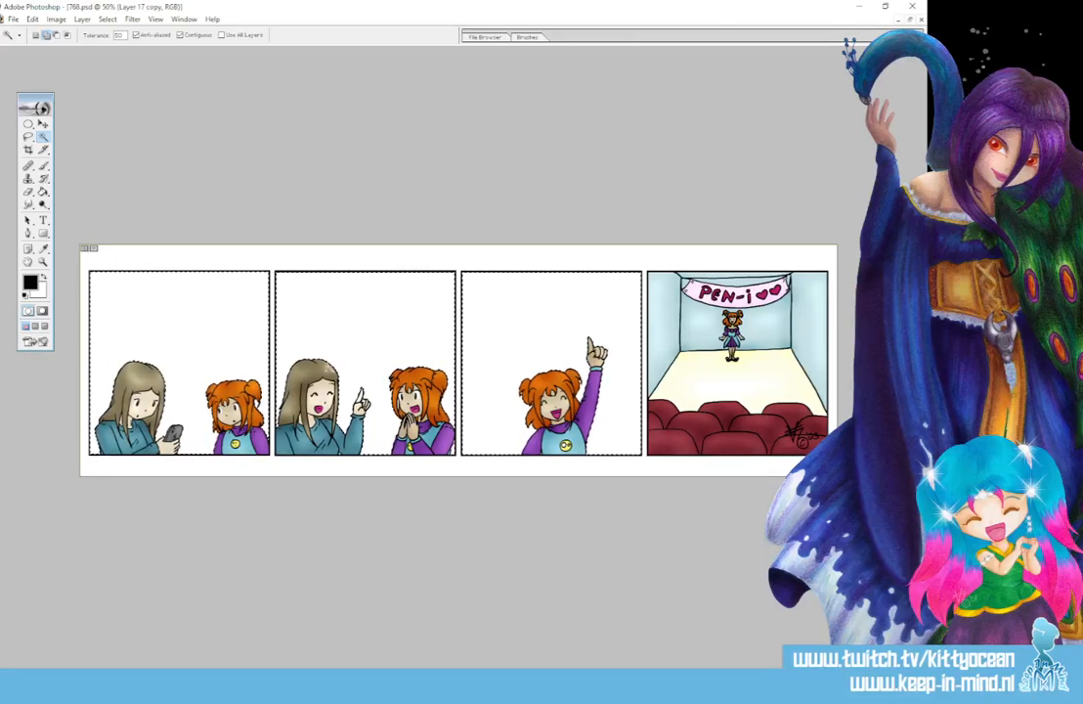
- Refine the background selection with the Lasso tool around small spots along the characters' edges and the panels' lower borders
left_click(30, 137)
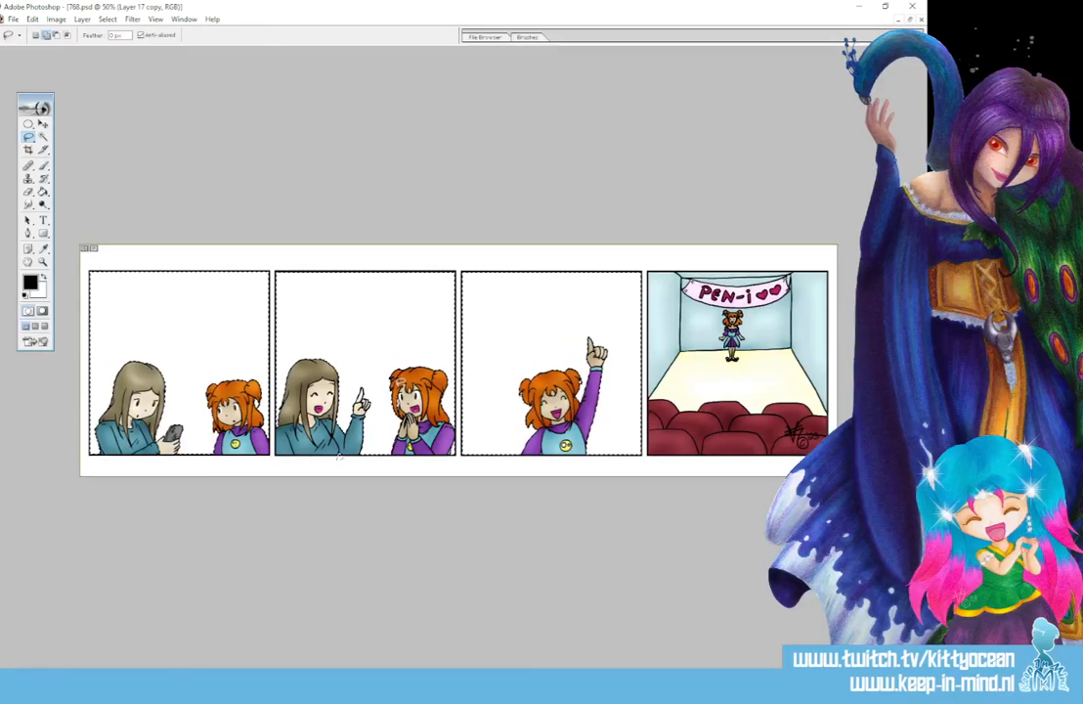
key("ctrl+plus")
key("ctrl+plus")
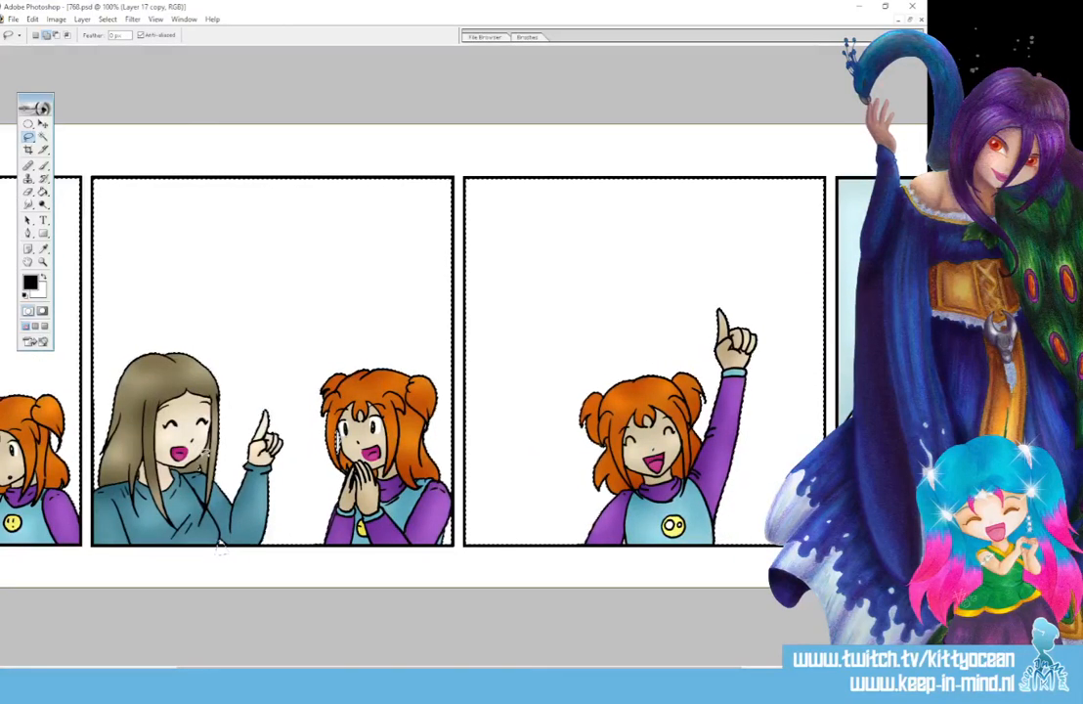
key("ctrl+minus")
key("ctrl+minus")
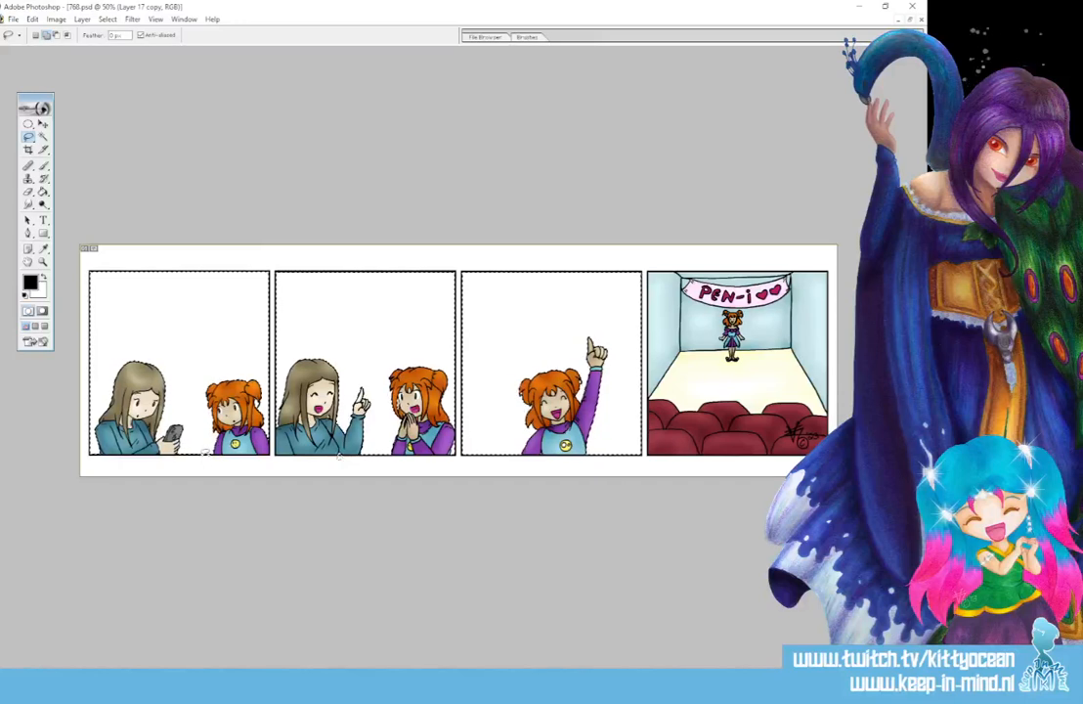
key("ctrl+plus")
key("ctrl+plus")
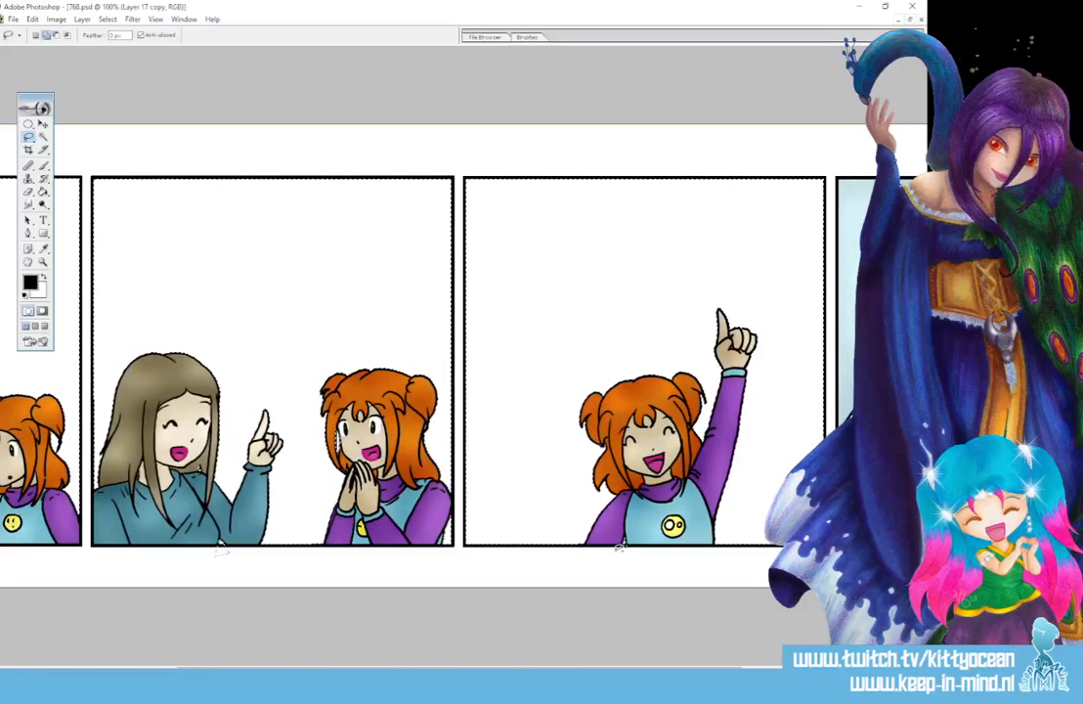
key("ctrl+minus")
key("ctrl+minus")
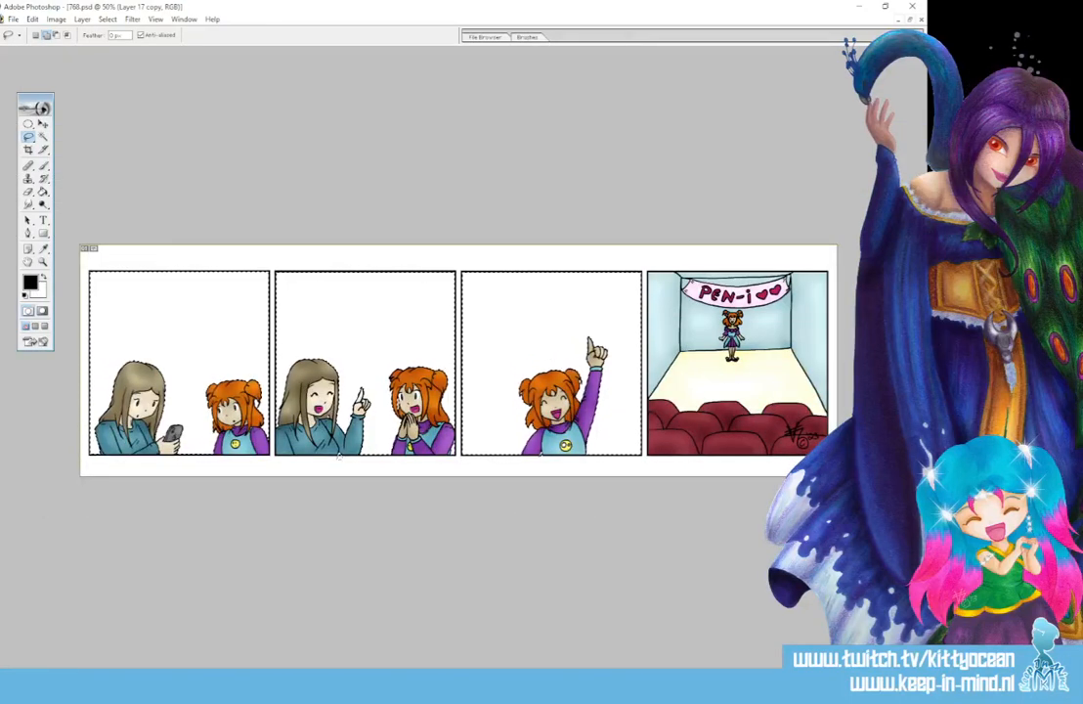
- Add a new layer and fill the selected panel backgrounds with the grey A1A1A1
key("ctrl+alt+shift+n")
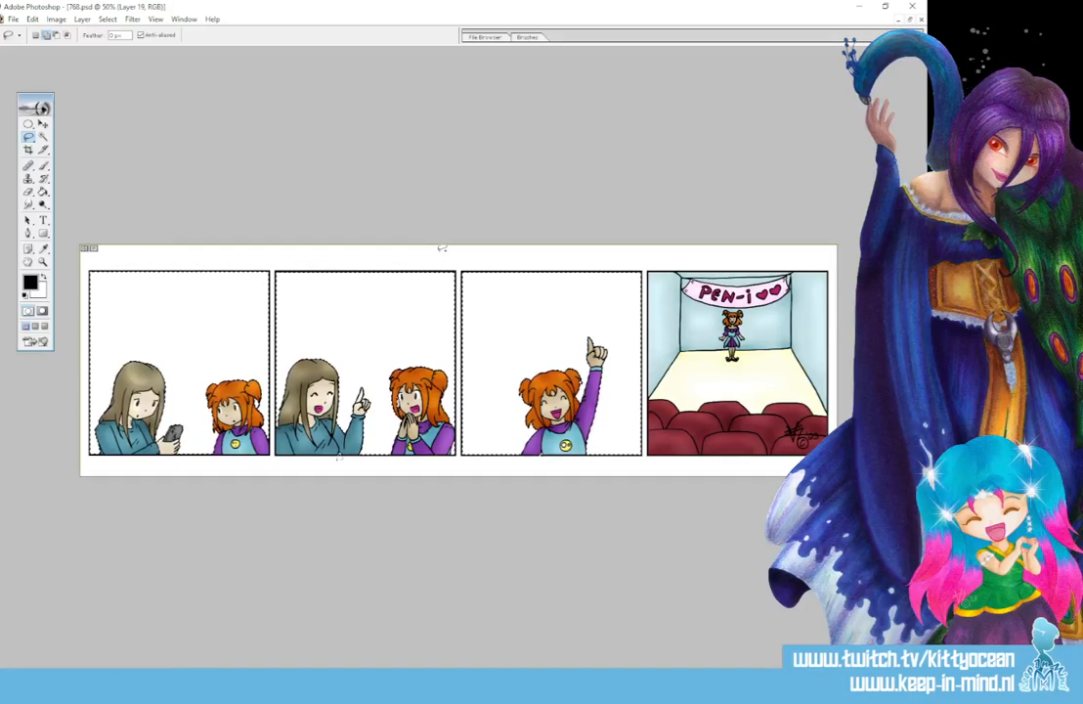
left_click(43, 193)
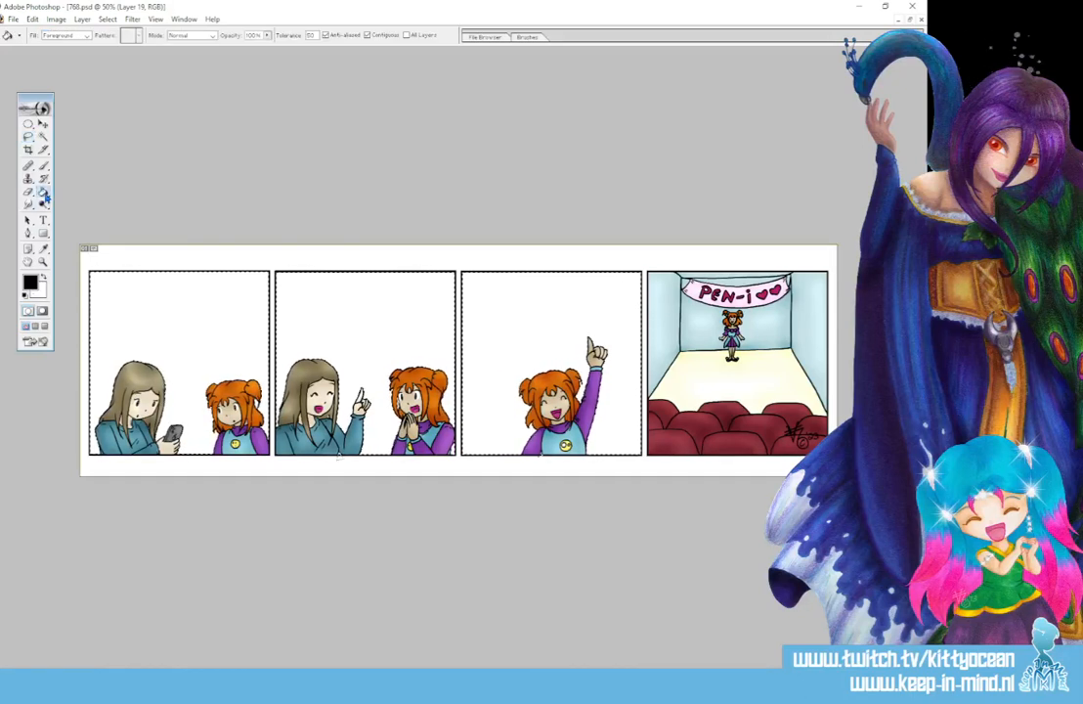
left_click(32, 284)
left_click(484, 189)
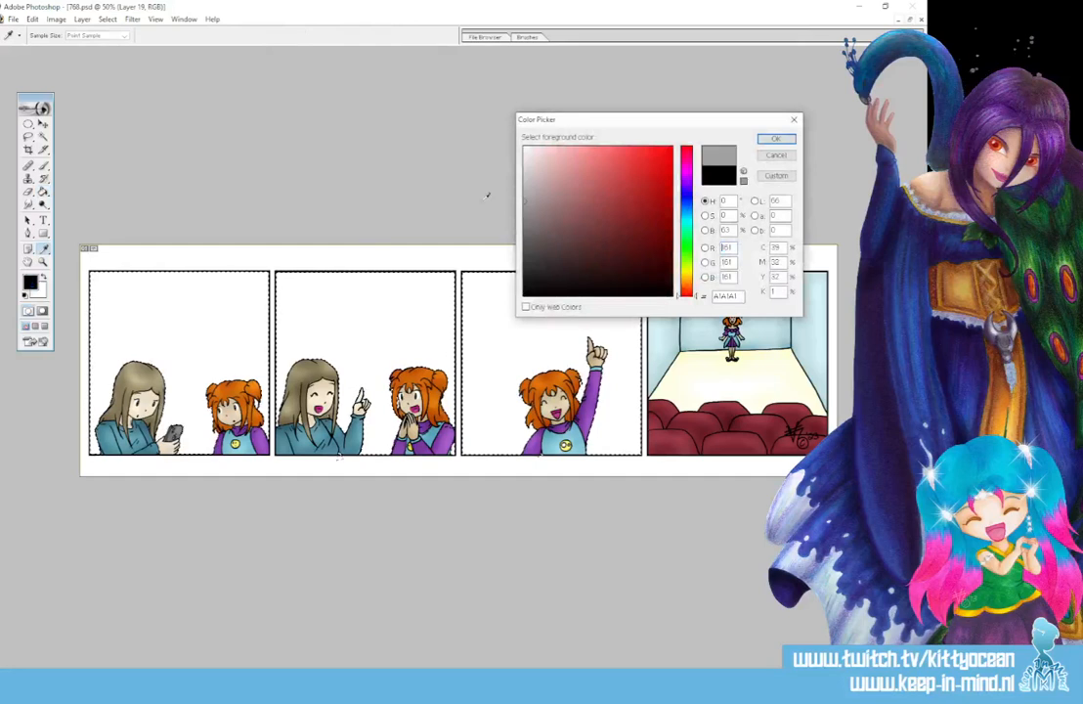
left_click(777, 142)
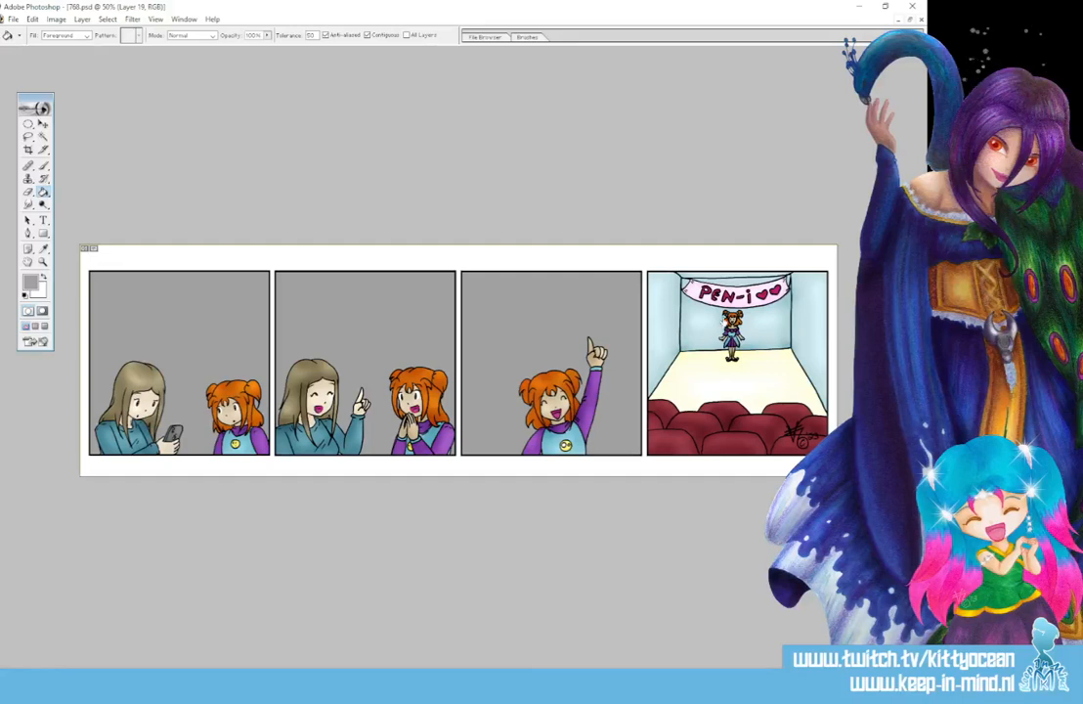
- Apply a Gradient Overlay layer style to the background layer using a linear light-blue-to-white gradient
double_click(725, 317)
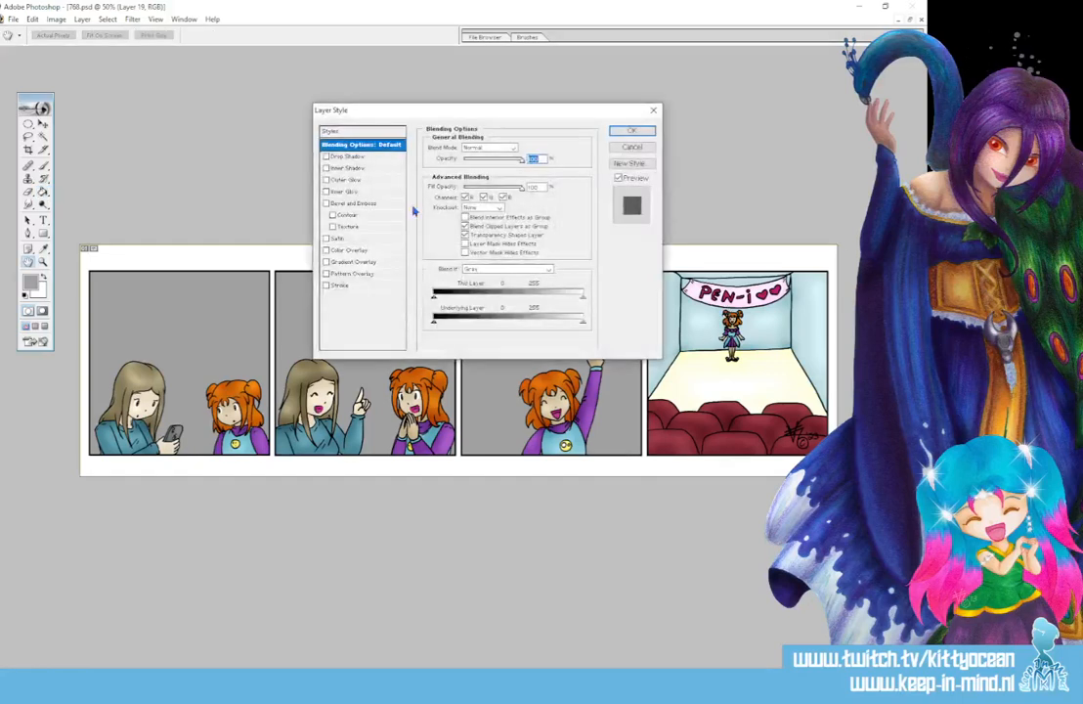
left_click(371, 262)
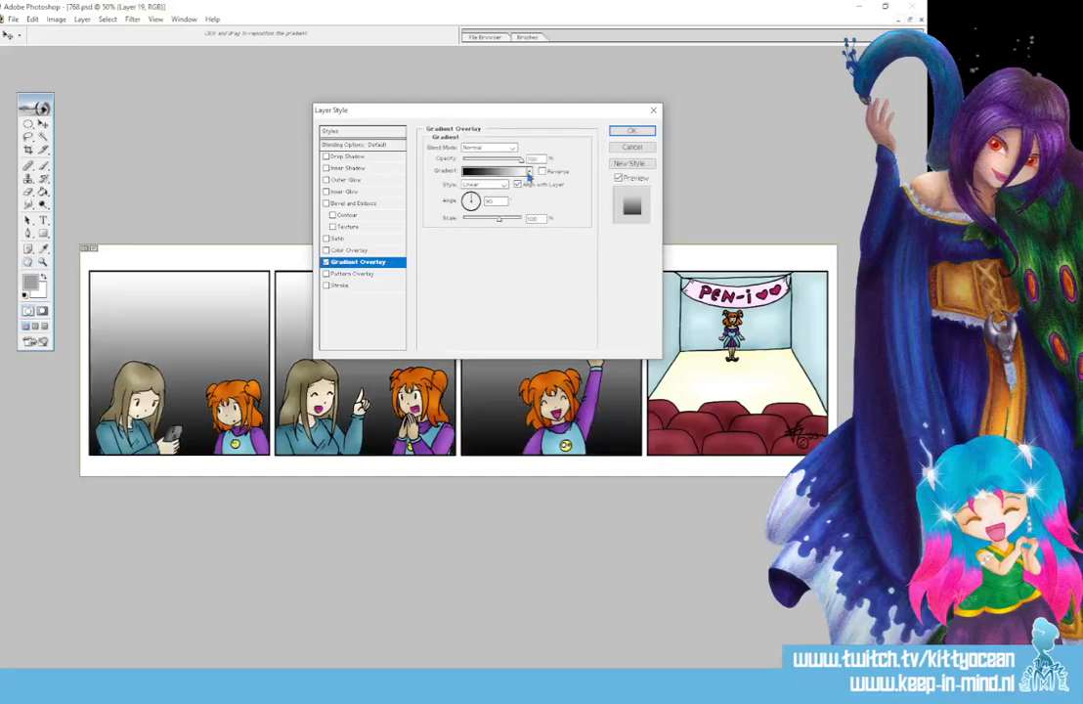
left_click(529, 171)
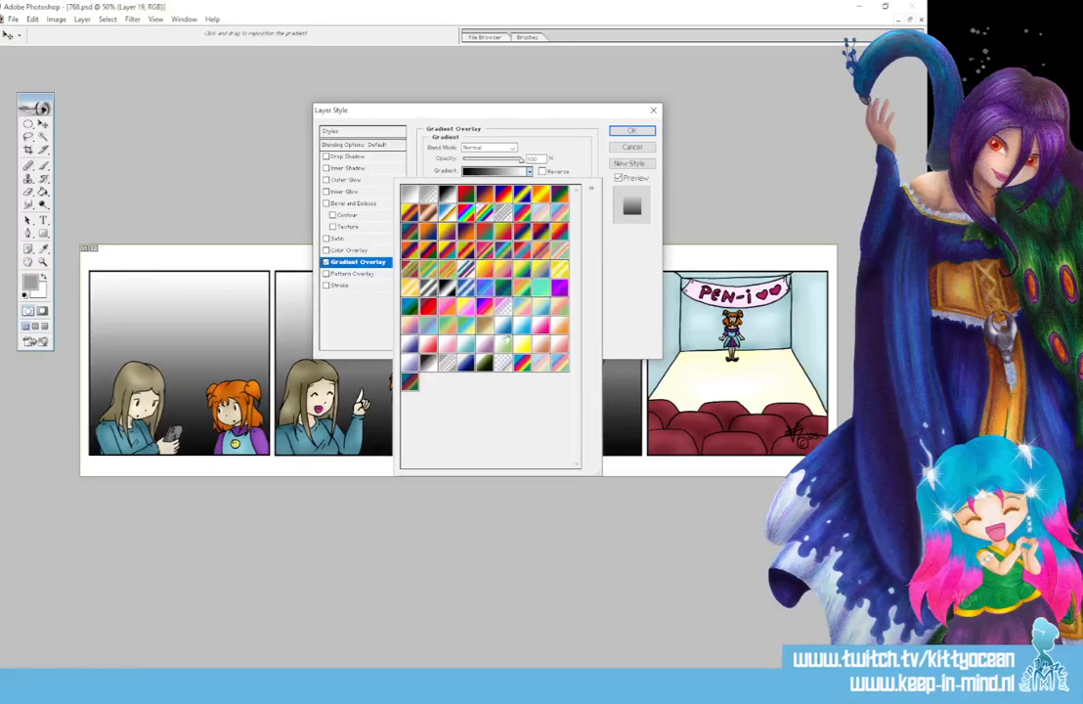
left_click(449, 284)
left_click(624, 135)
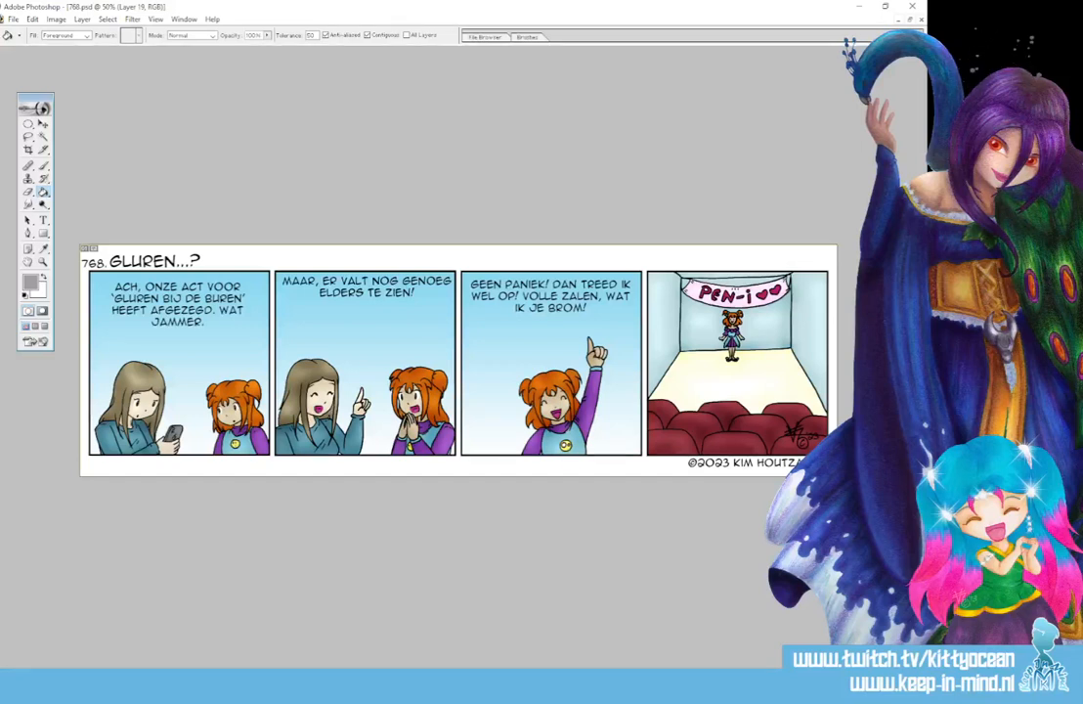
- On the "ball" layer, make elliptical speech balloon selections around the dialogue texts in the first three panels
key("alt+bracketright")
key("alt+bracketright")
key("alt+bracketright")
key("alt+bracketright")
key("alt+bracketright")
left_click(28, 127)
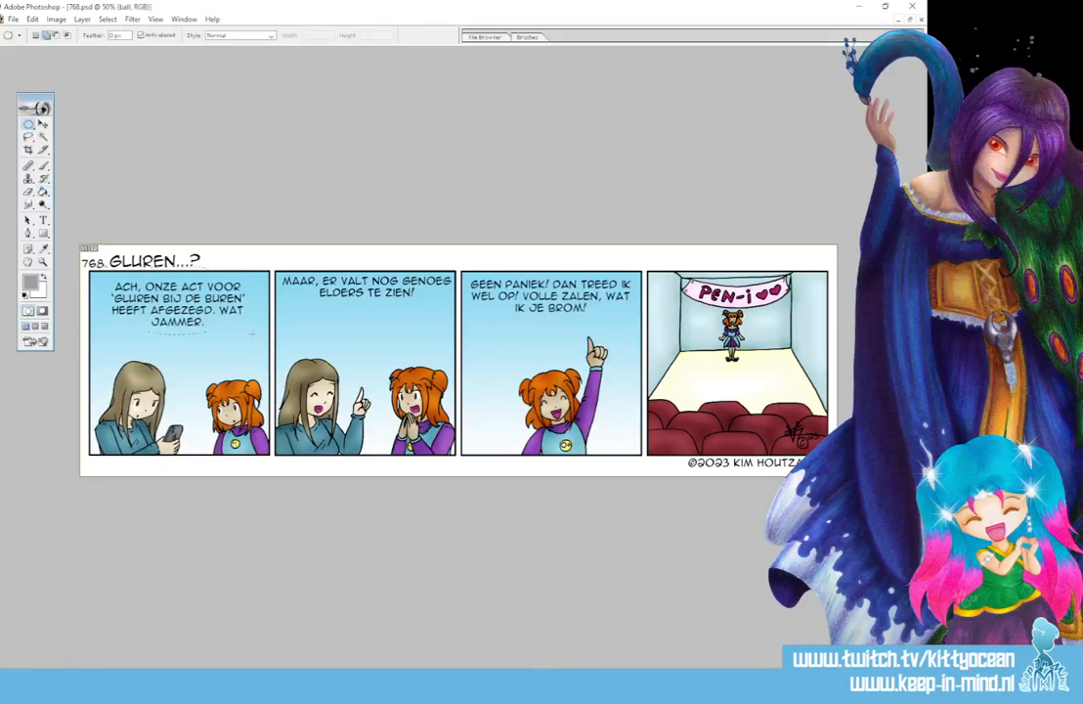
left_click_drag(258, 341, 260, 344)
left_click_drag(276, 268, 436, 328)
left_click_drag(629, 338, 632, 335)
- Add pointed tails towards the speakers' heads to the three speech balloon selections with the Polygonal Lasso tool
left_click_drag(28, 137, 59, 138)
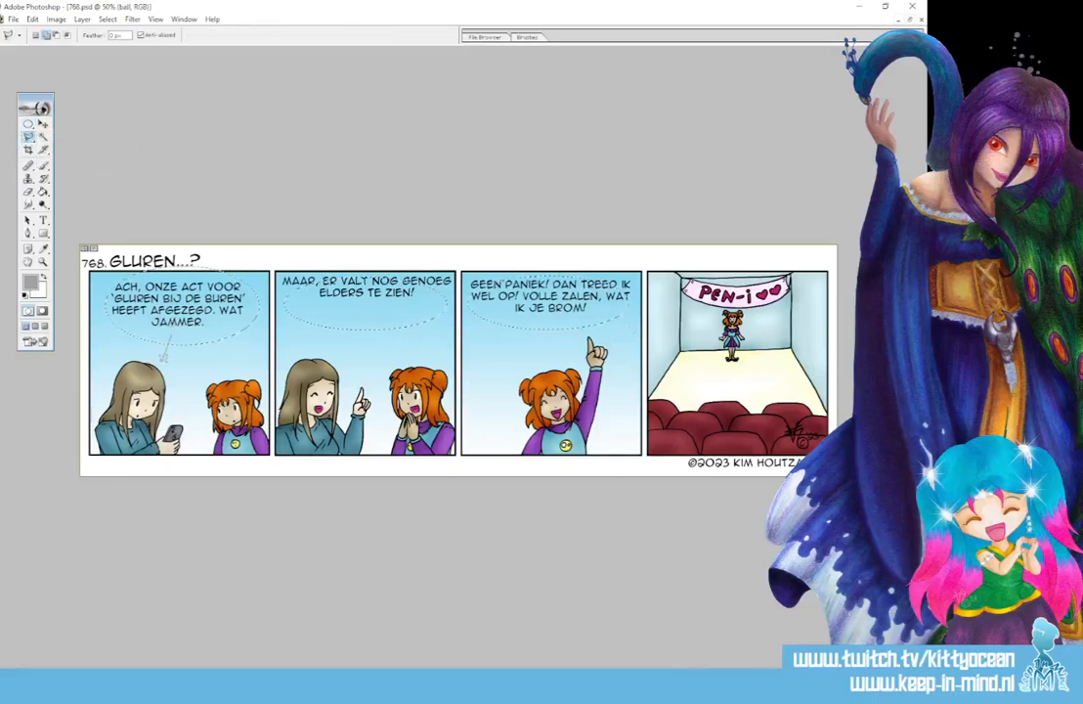
left_click(159, 361)
left_click(182, 338)
left_click(171, 335)
left_click(347, 322)
left_click(339, 362)
left_click(357, 324)
left_click(347, 322)
left_click(559, 320)
left_click(558, 367)
left_click(571, 320)
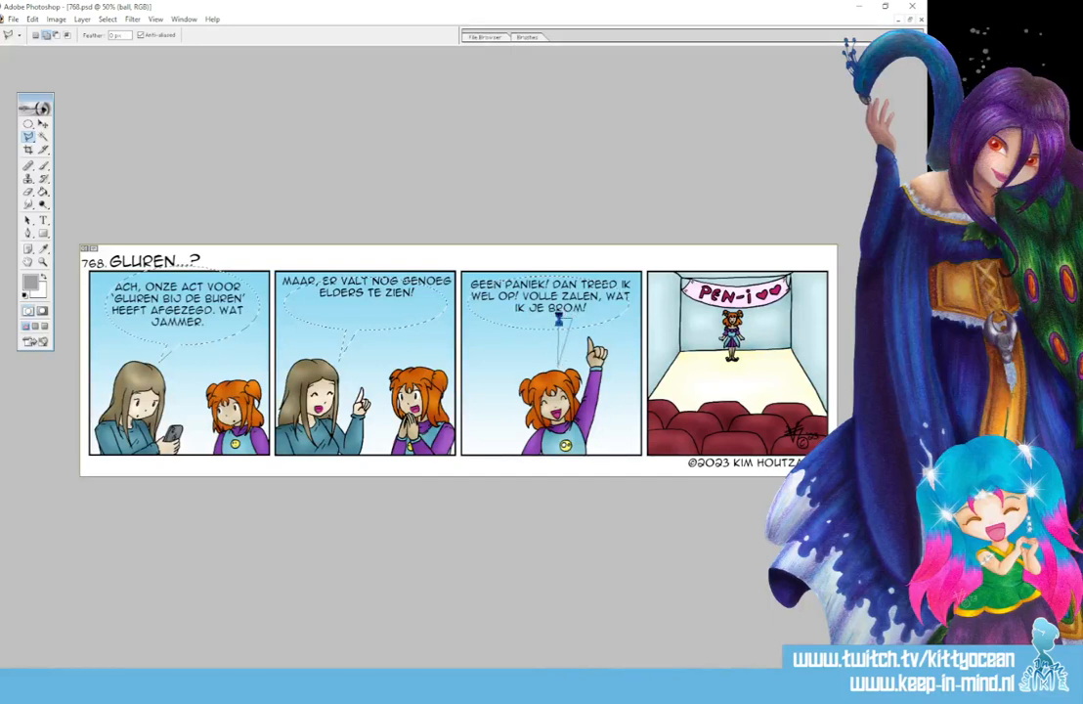
left_click(559, 320)
- Fill the speech balloon selections with white on the "ball" layer and deselect
left_click(44, 277)
left_click(43, 193)
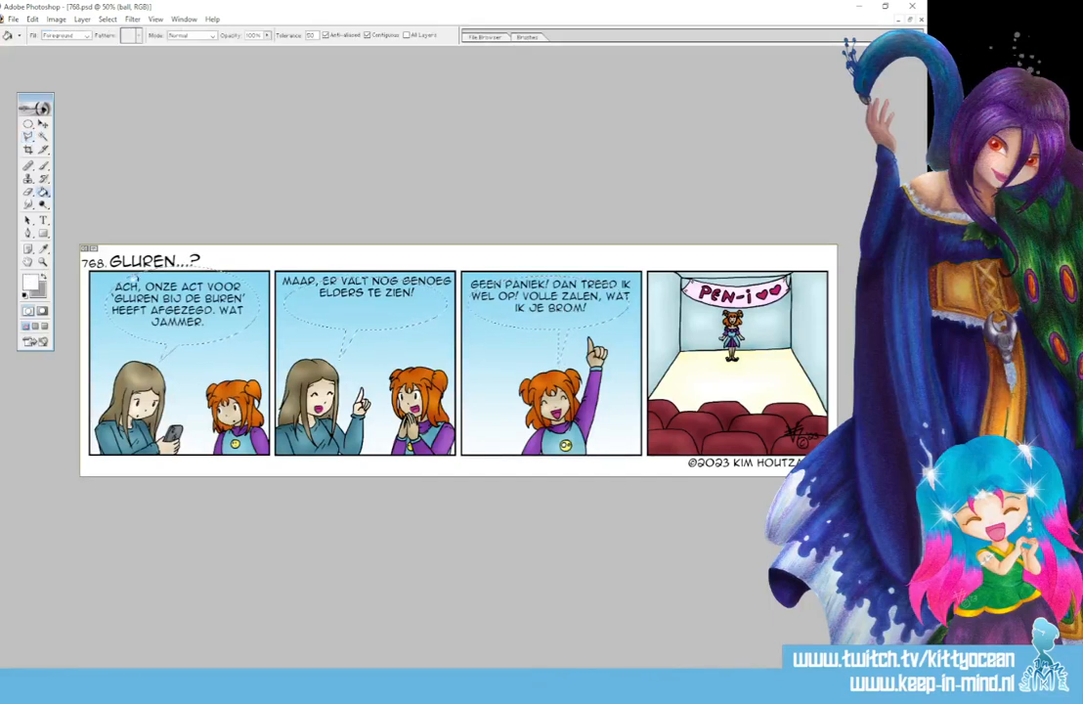
left_click(195, 296)
key("ctrl+d")
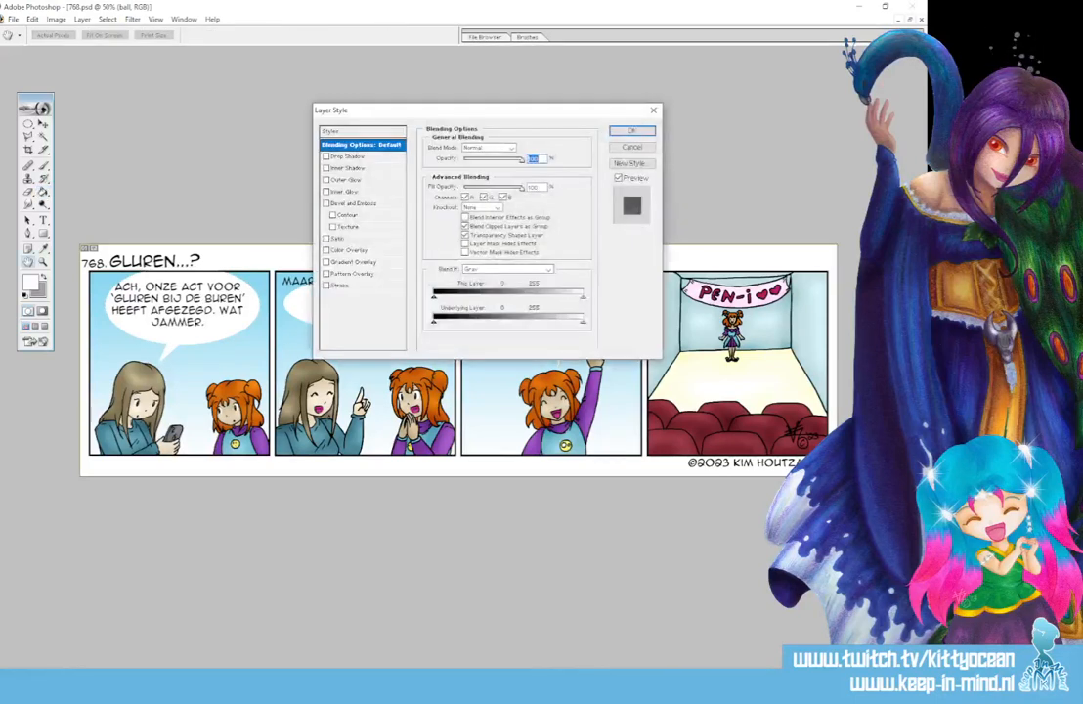
- Apply a Stroke layer style of size 4 px in black to the speech balloon layer
left_click(333, 286)
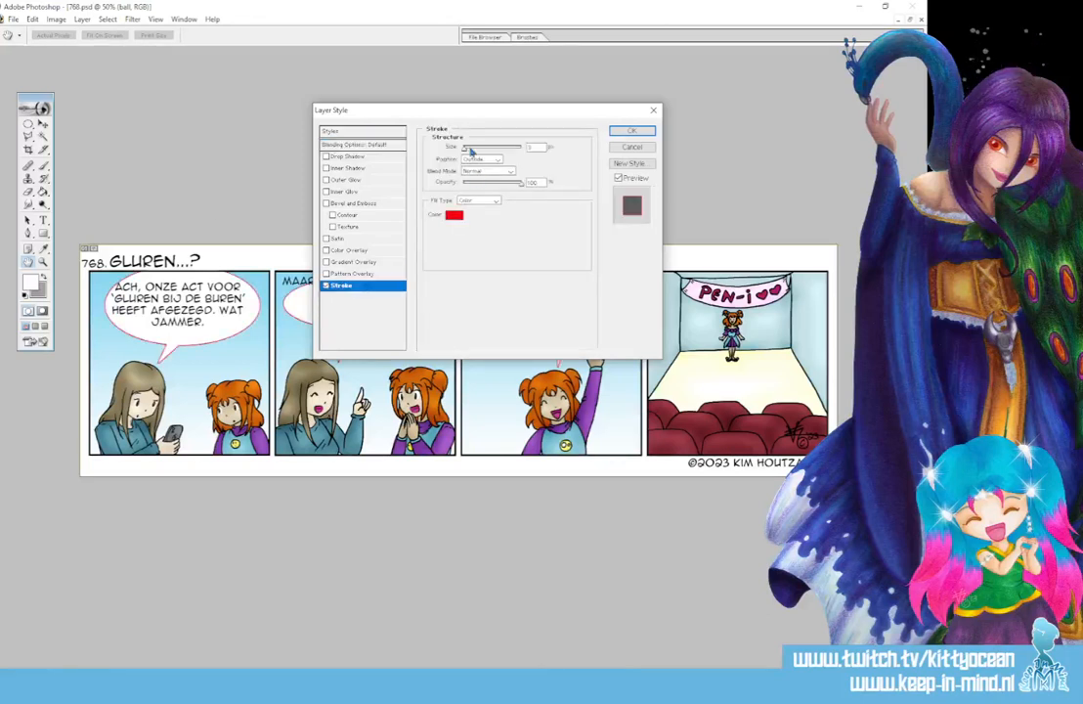
left_click_drag(530, 147, 486, 141)
type("4")
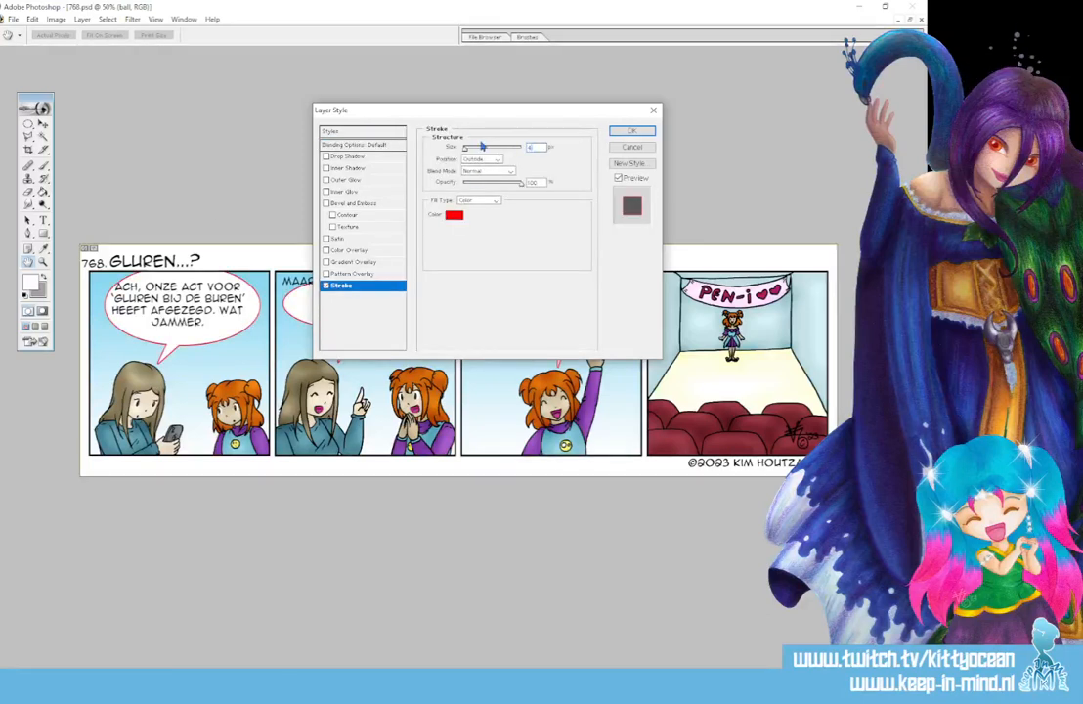
left_click(451, 215)
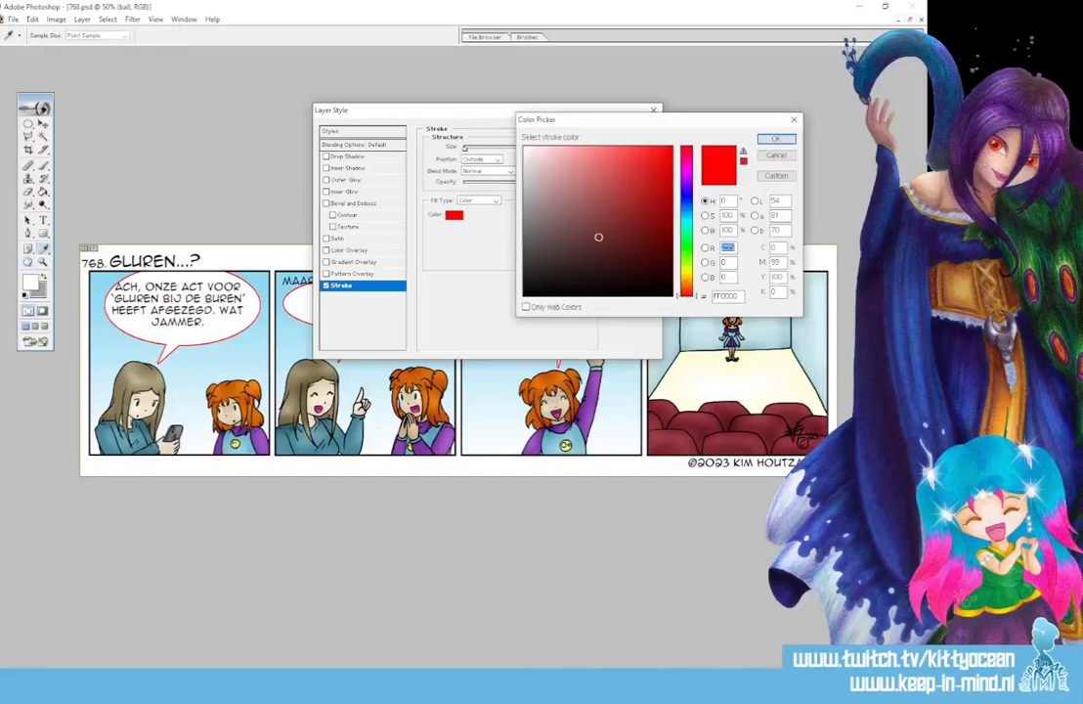
left_click(672, 295)
left_click(775, 139)
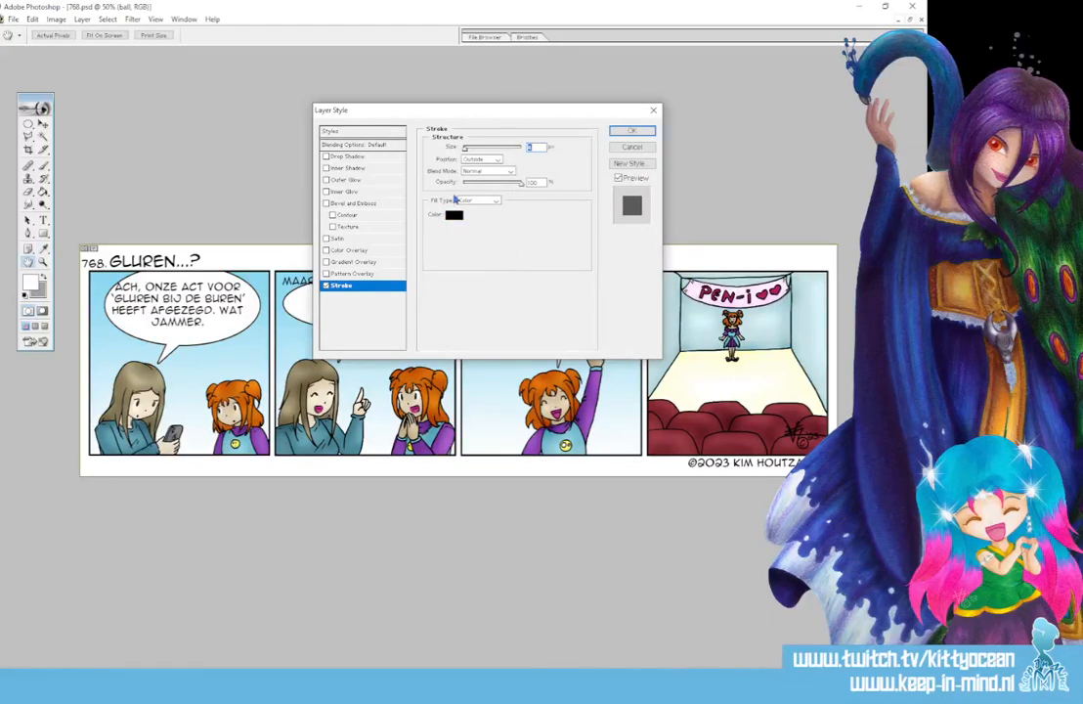
left_click(628, 131)
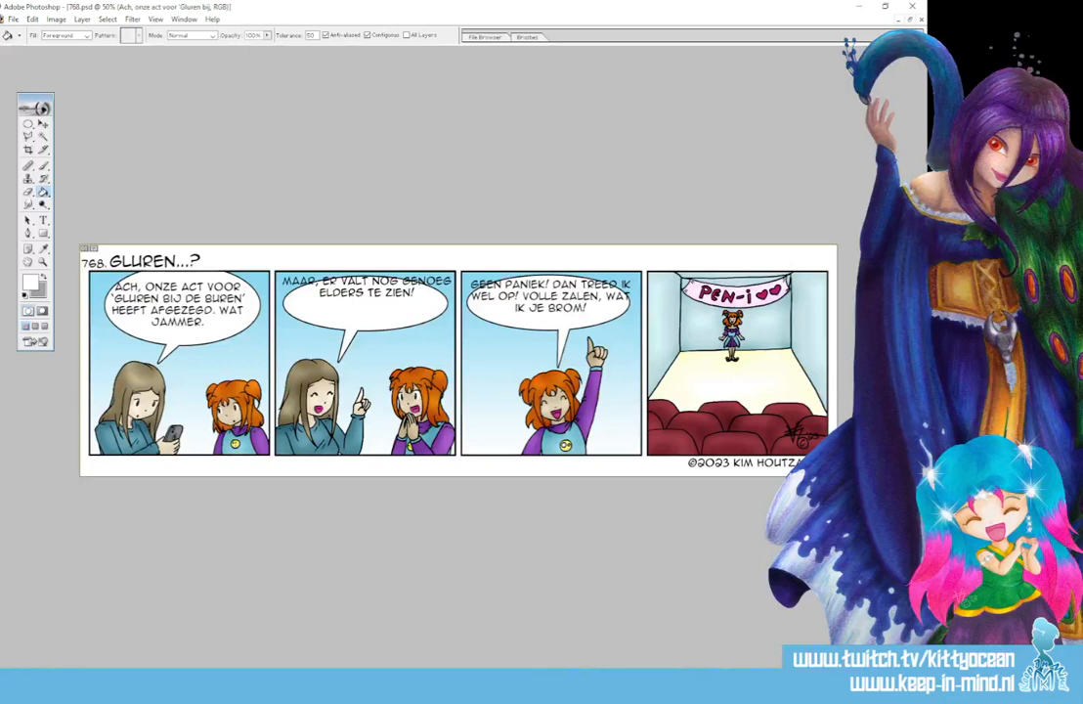
- Narrow the first panel's text box so the dialogue wraps over five lines, and centre it in its balloon
left_click(44, 221)
left_click(166, 306)
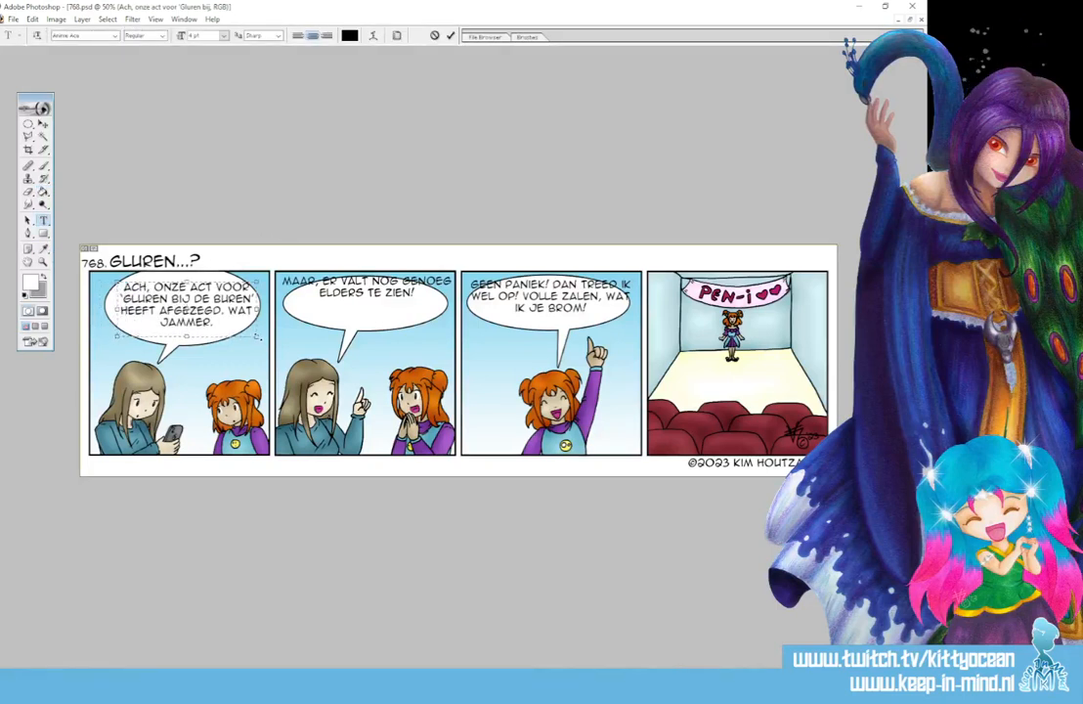
left_click_drag(257, 336, 235, 339)
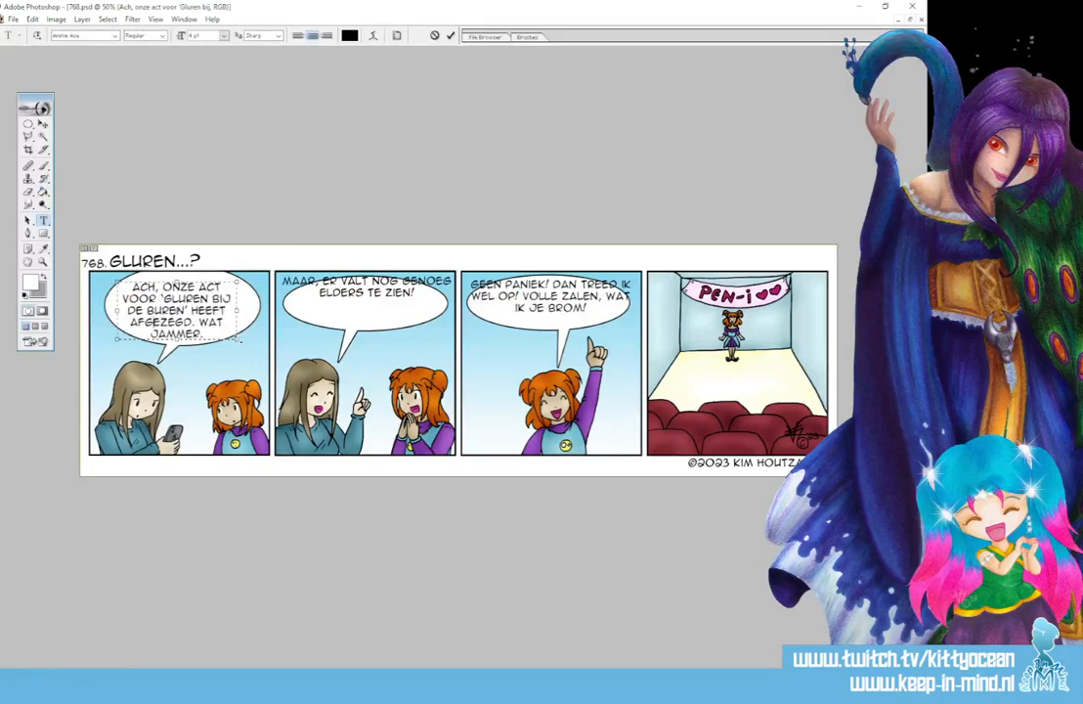
left_click(451, 36)
left_click(44, 125)
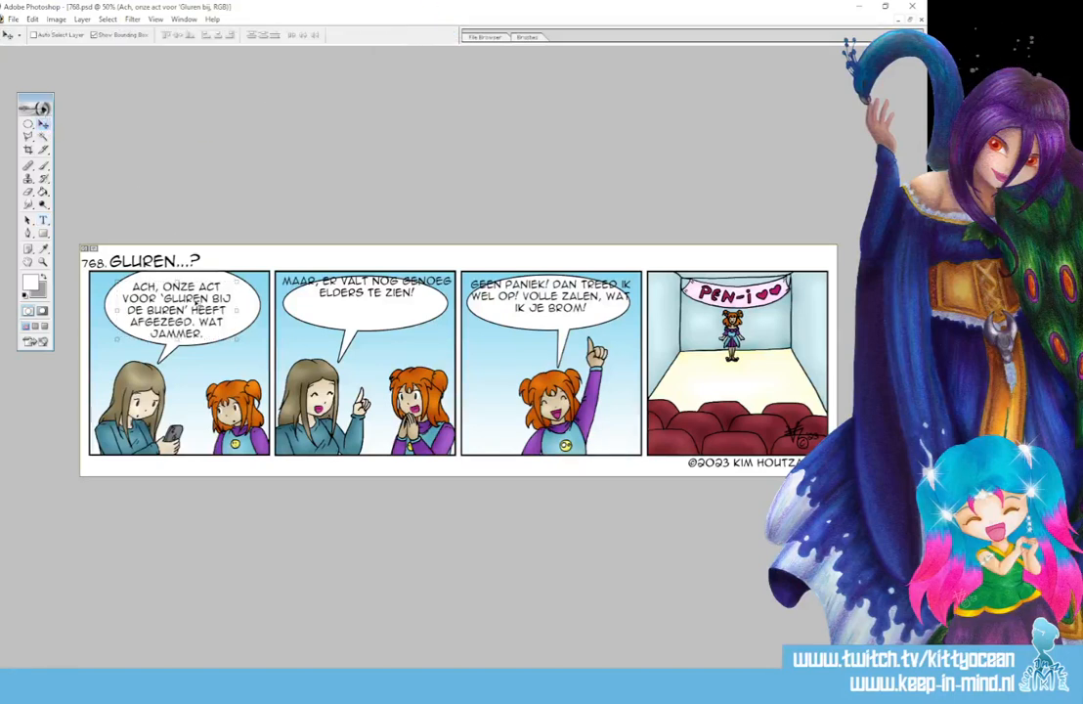
left_click_drag(198, 297, 202, 295)
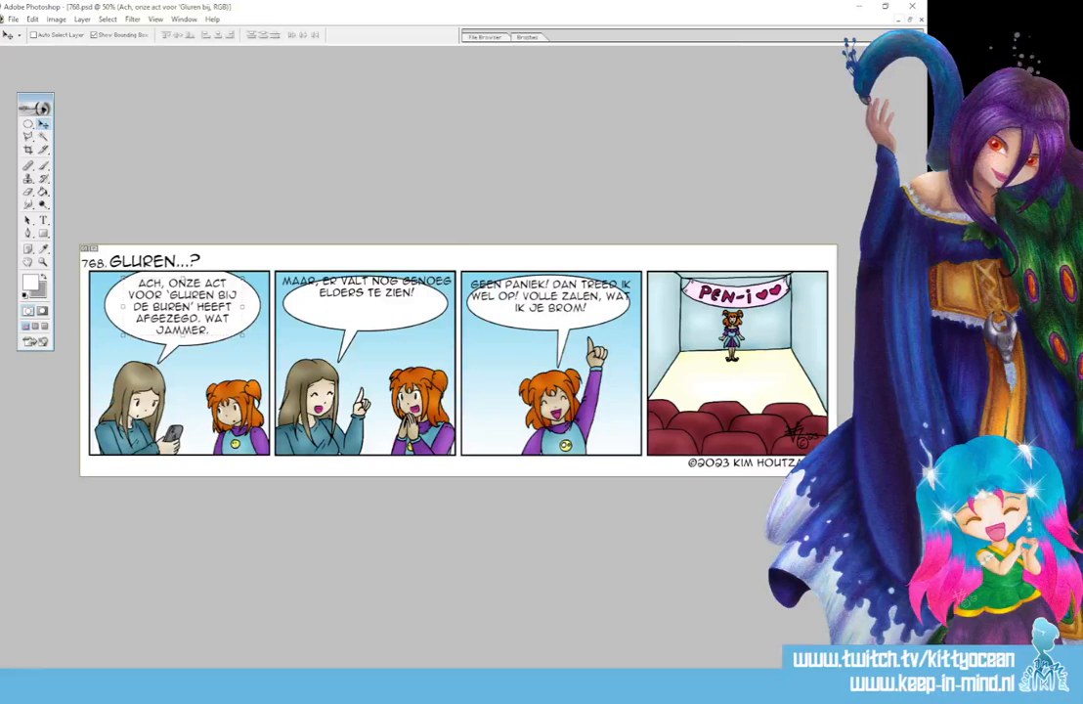
- Narrow the second panel's text box so the dialogue wraps over three lines, and move it down into its balloon
left_click(43, 221)
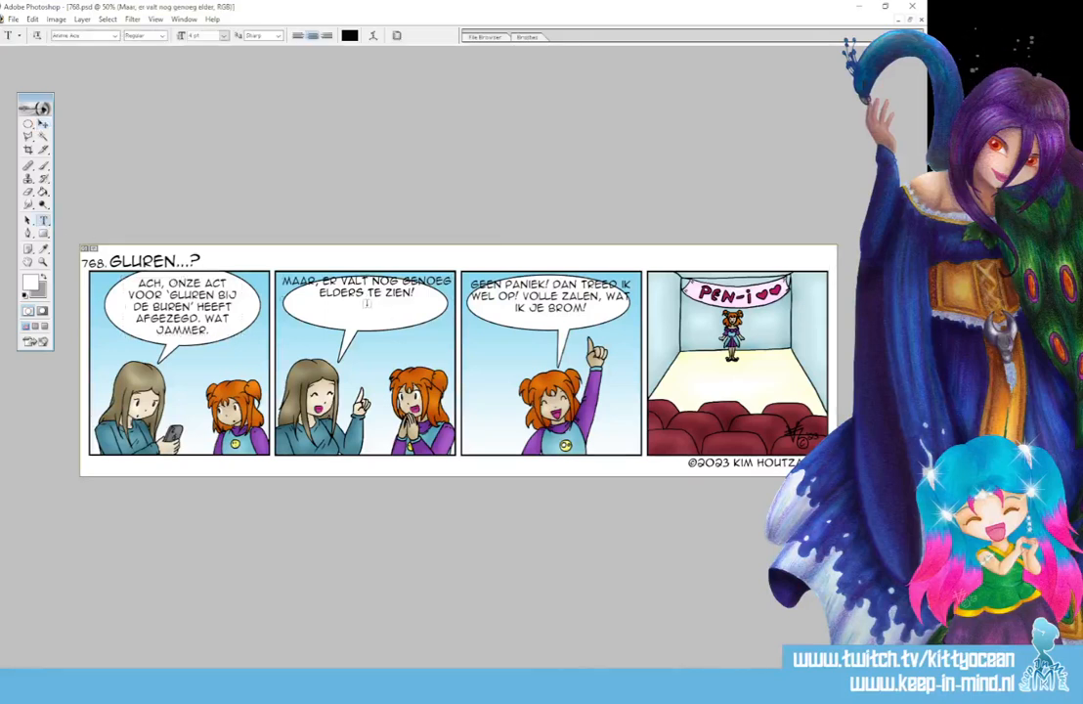
left_click(367, 302)
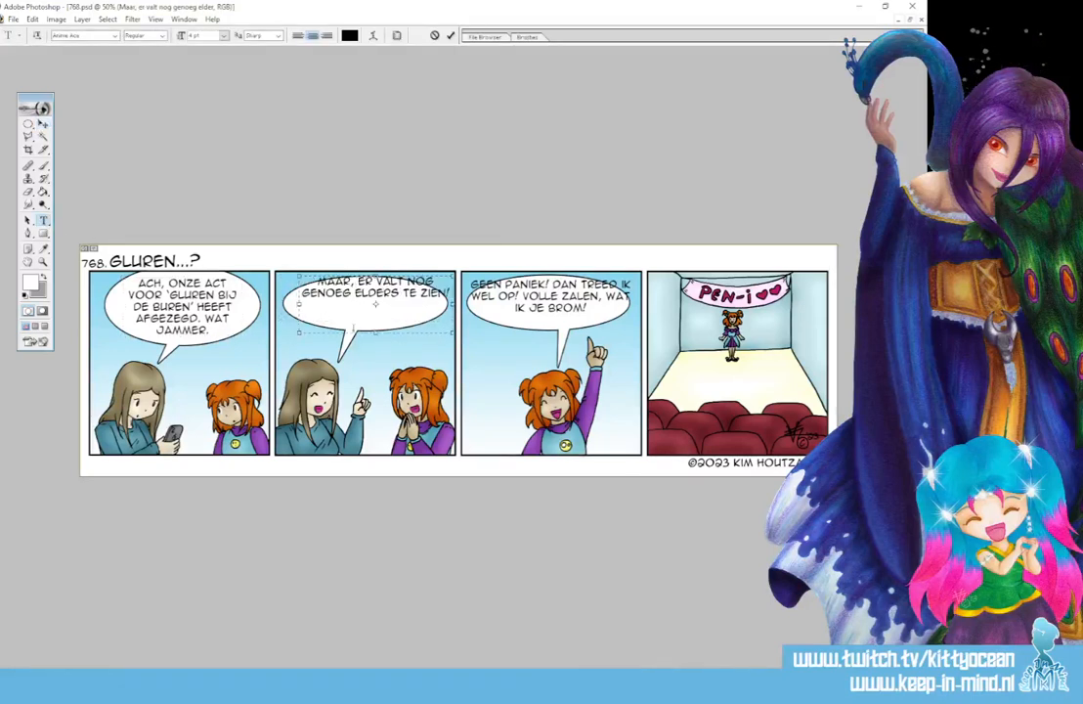
left_click_drag(453, 334, 429, 337)
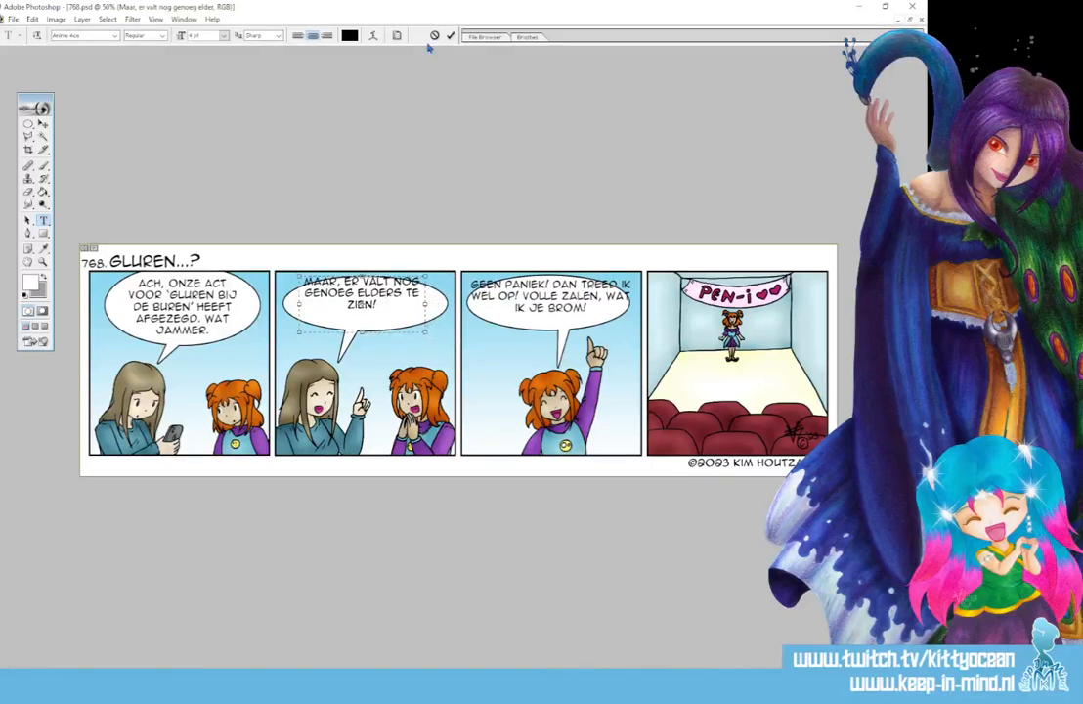
left_click(43, 125)
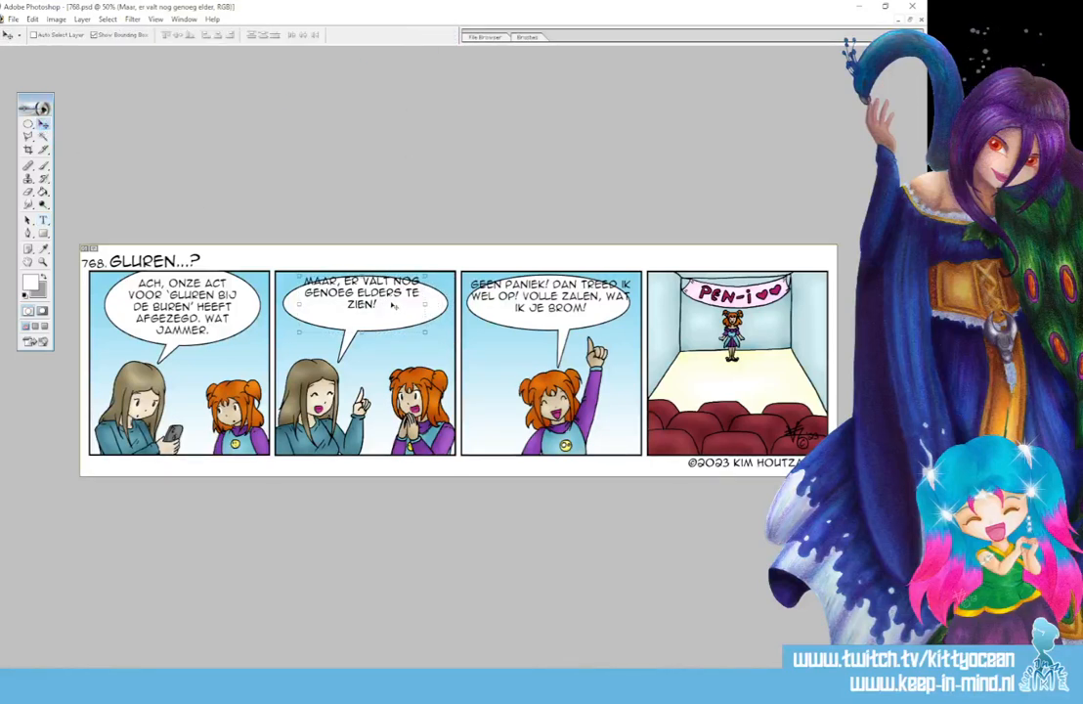
left_click_drag(392, 306, 395, 316)
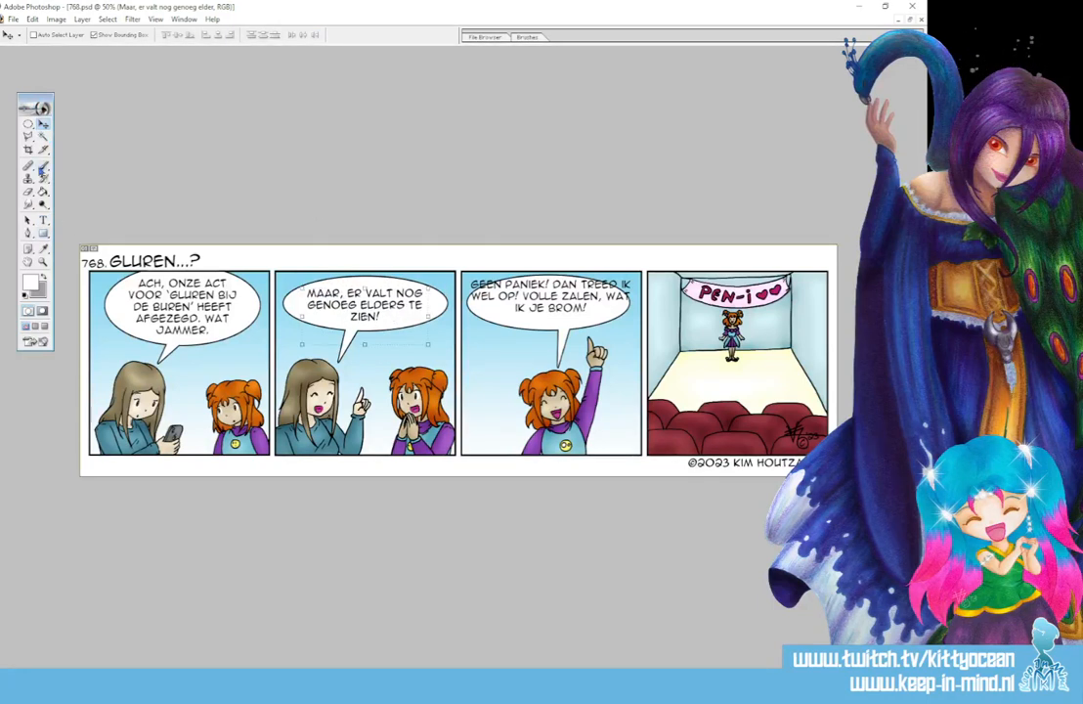
- Narrow the third panel's text box so the dialogue wraps over four lines, and centre it in its balloon
left_click(43, 220)
left_click(465, 311)
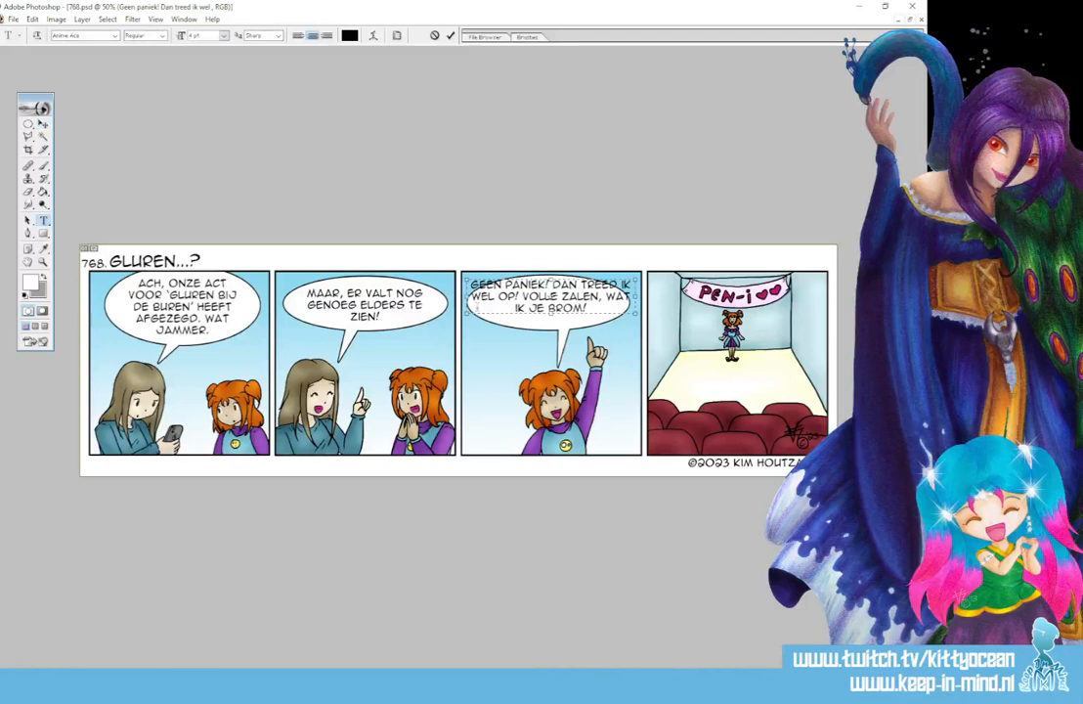
left_click_drag(467, 313, 478, 319)
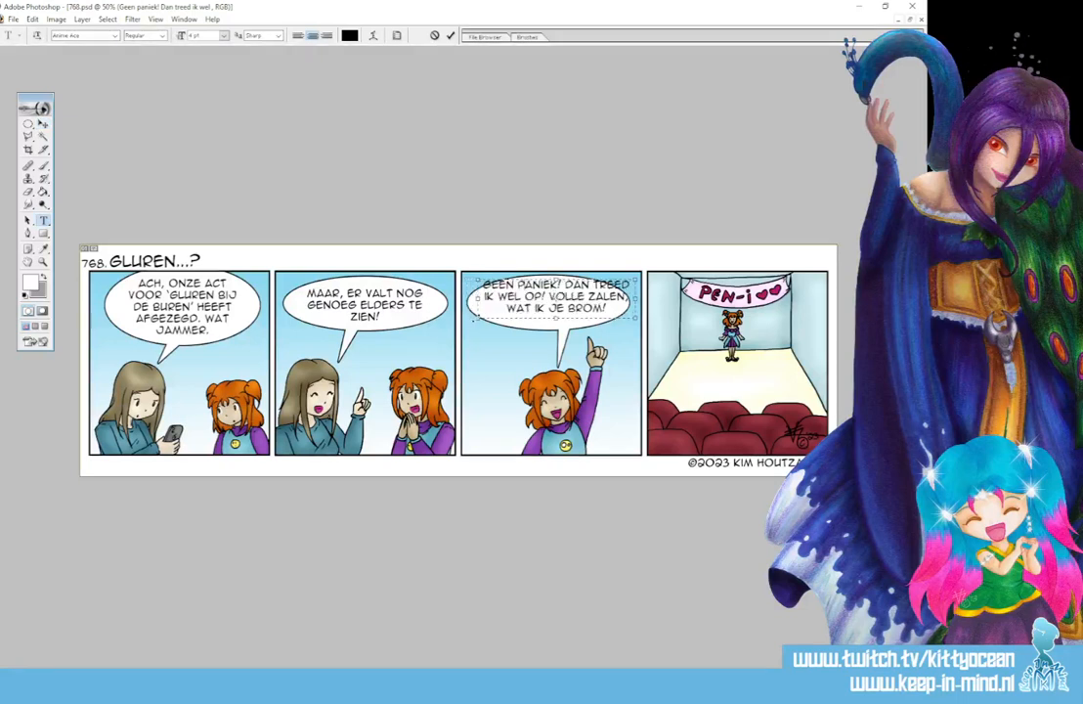
left_click_drag(635, 321, 606, 335)
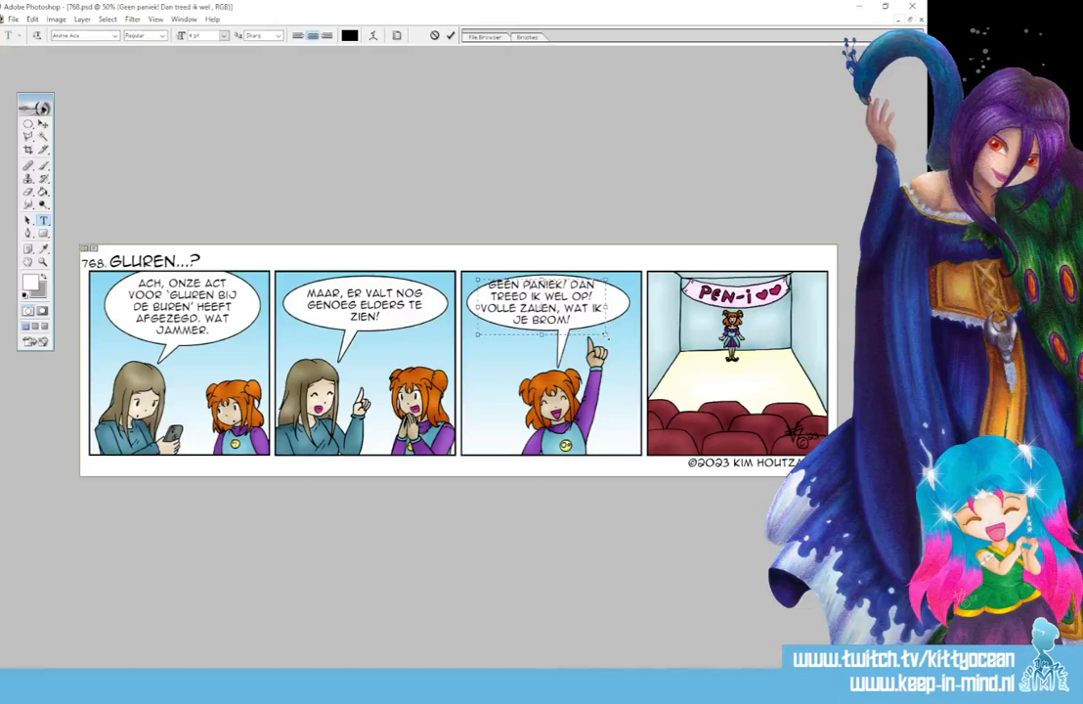
left_click(450, 35)
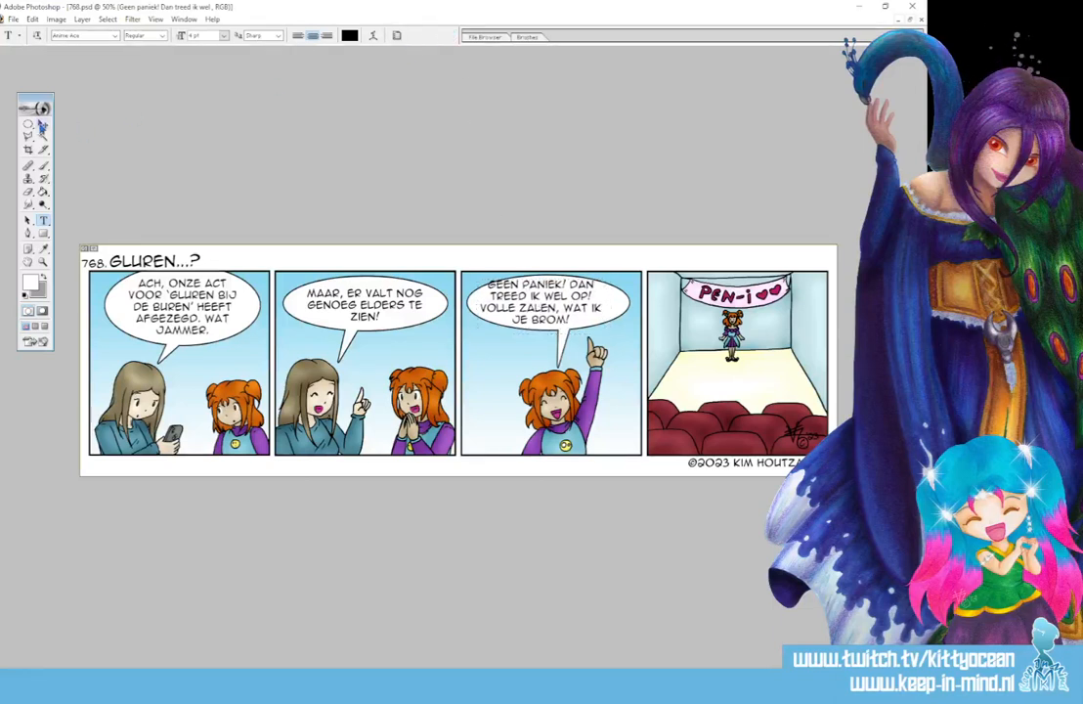
left_click(43, 125)
left_click_drag(527, 320, 539, 320)
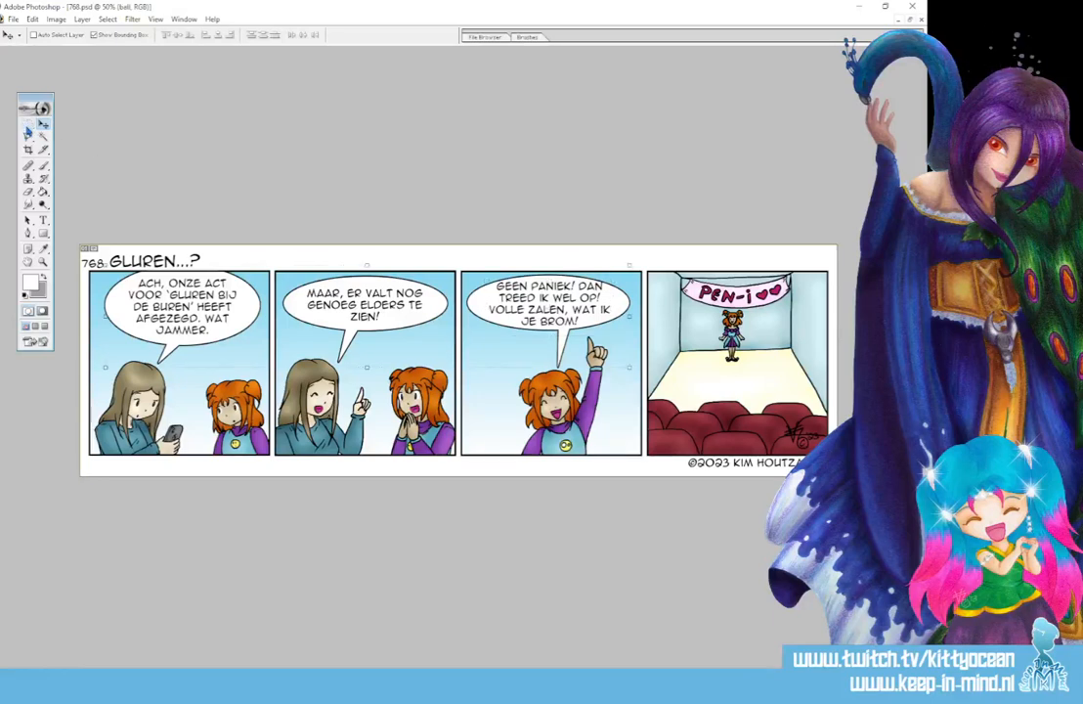
- Select the third panel's speech balloon with a rectangular marquee and enlarge it to about 105% width and 113% height
left_click_drag(28, 124, 78, 139)
left_click(80, 126)
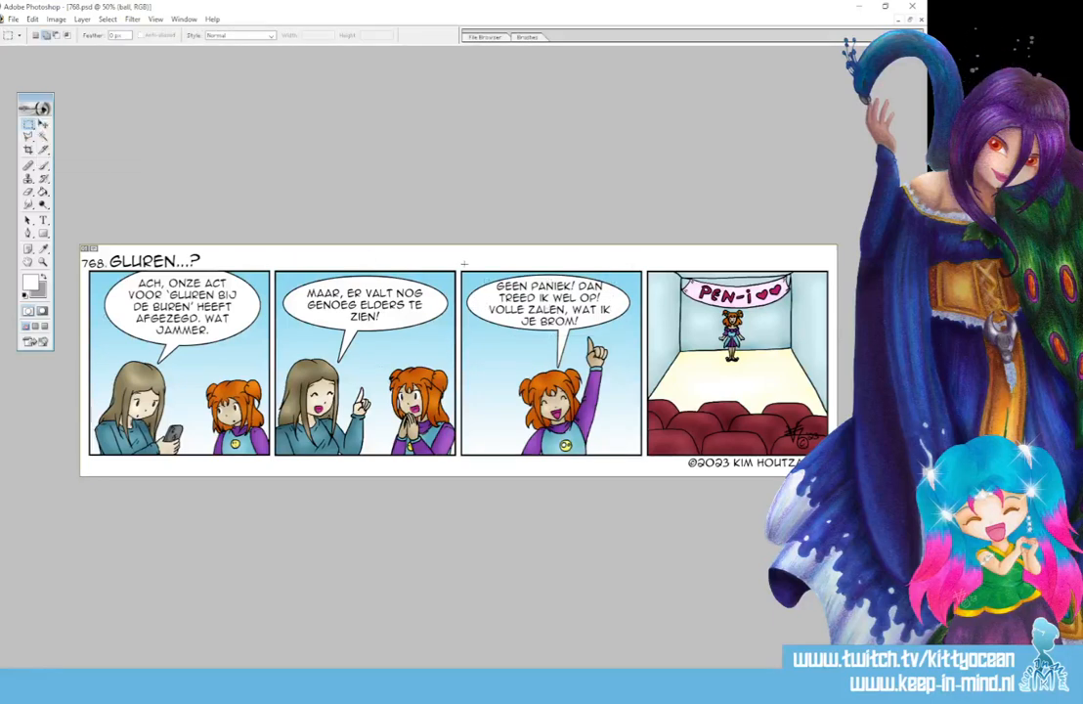
left_click_drag(464, 263, 640, 377)
left_click(43, 126)
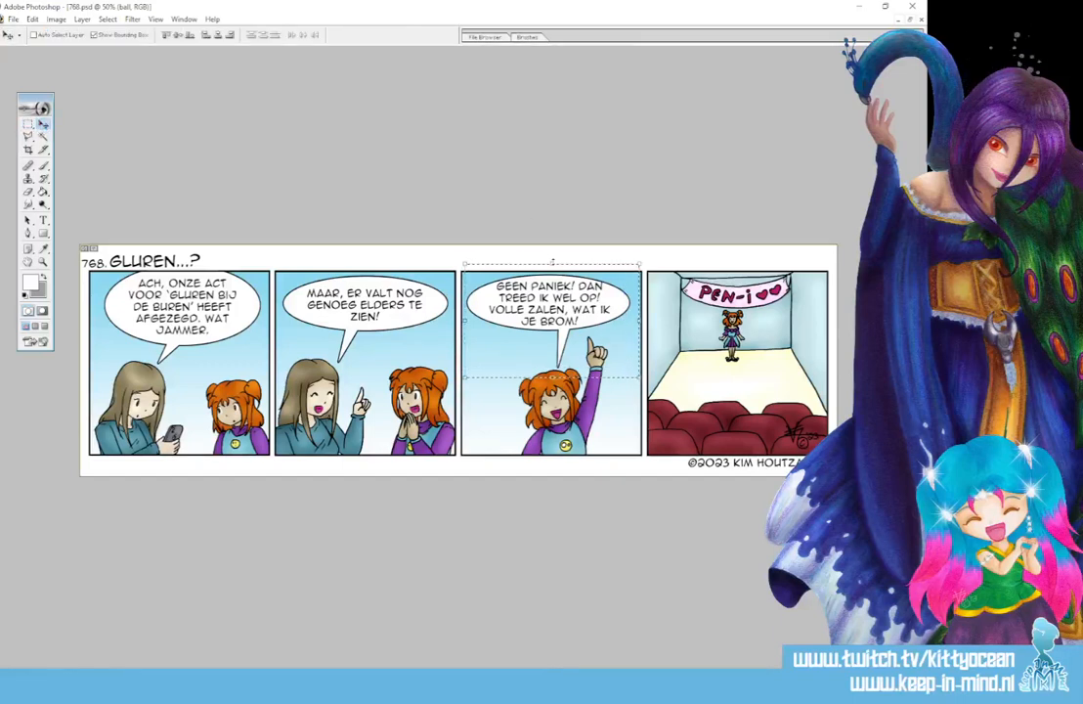
left_click_drag(551, 264, 552, 256)
left_click_drag(464, 318, 460, 317)
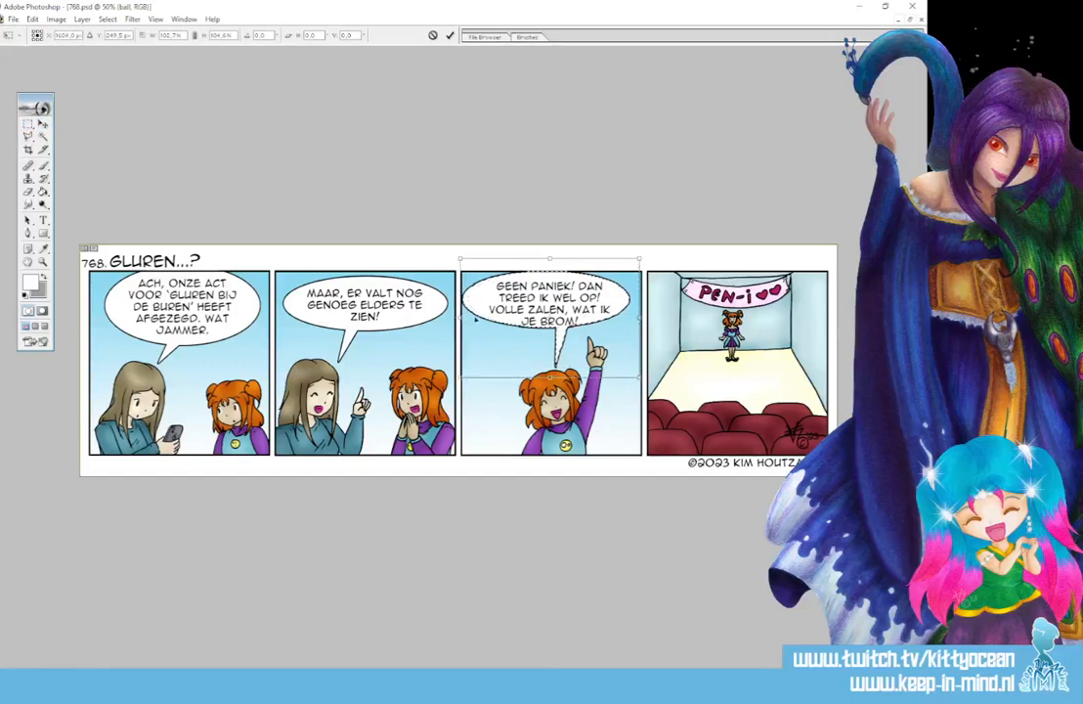
left_click_drag(637, 318, 642, 318)
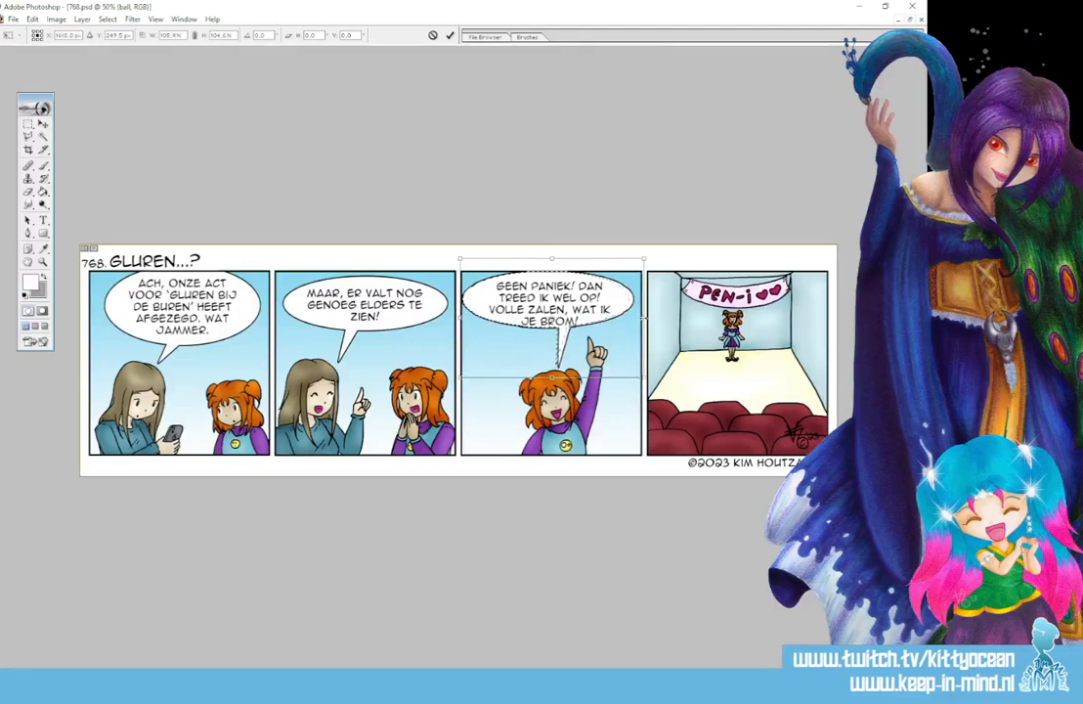
left_click_drag(552, 377, 552, 386)
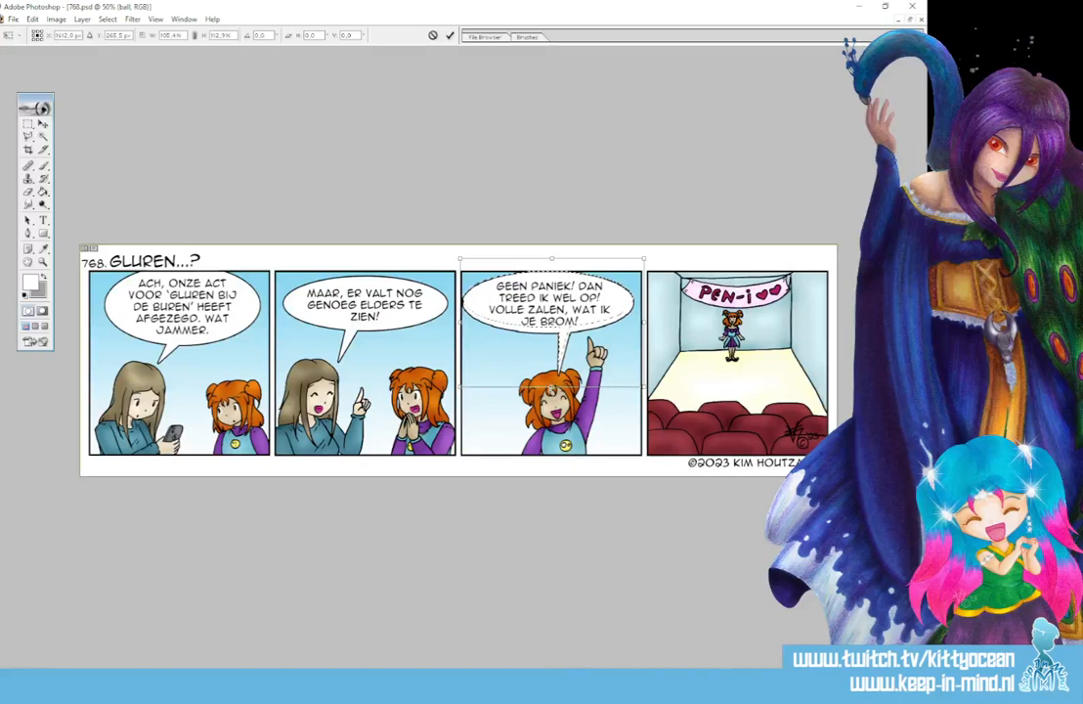
left_click(450, 35)
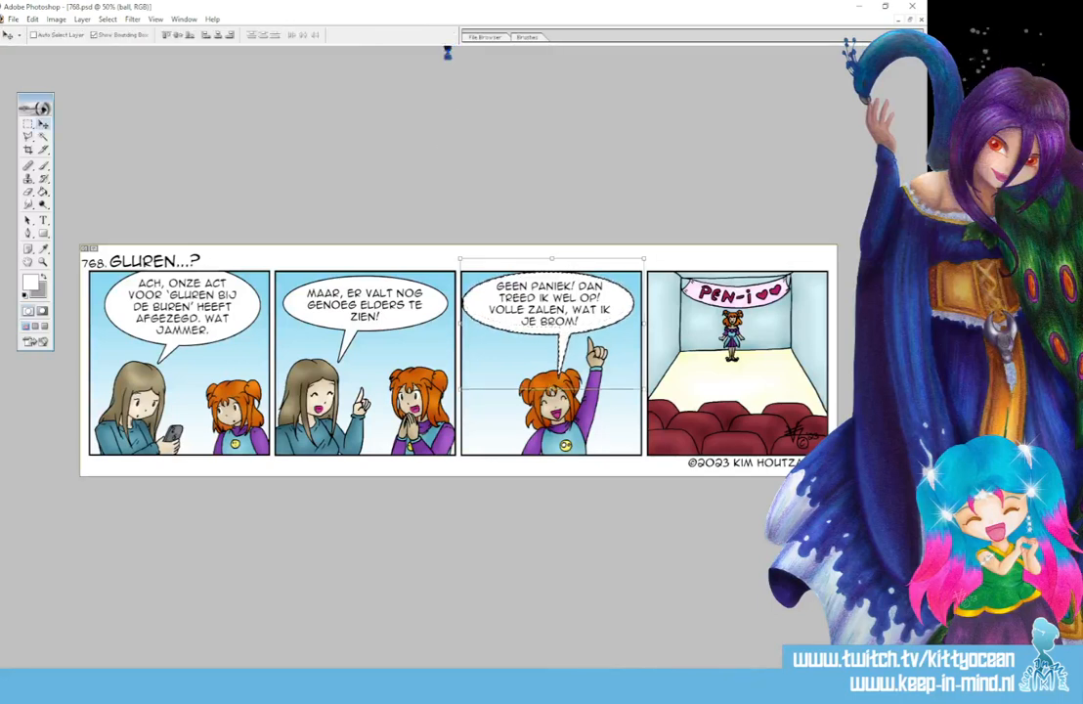
- Select the tail of the third panel's balloon, shorten it to about 73% height above the character's hair, and deselect
left_click(28, 125)
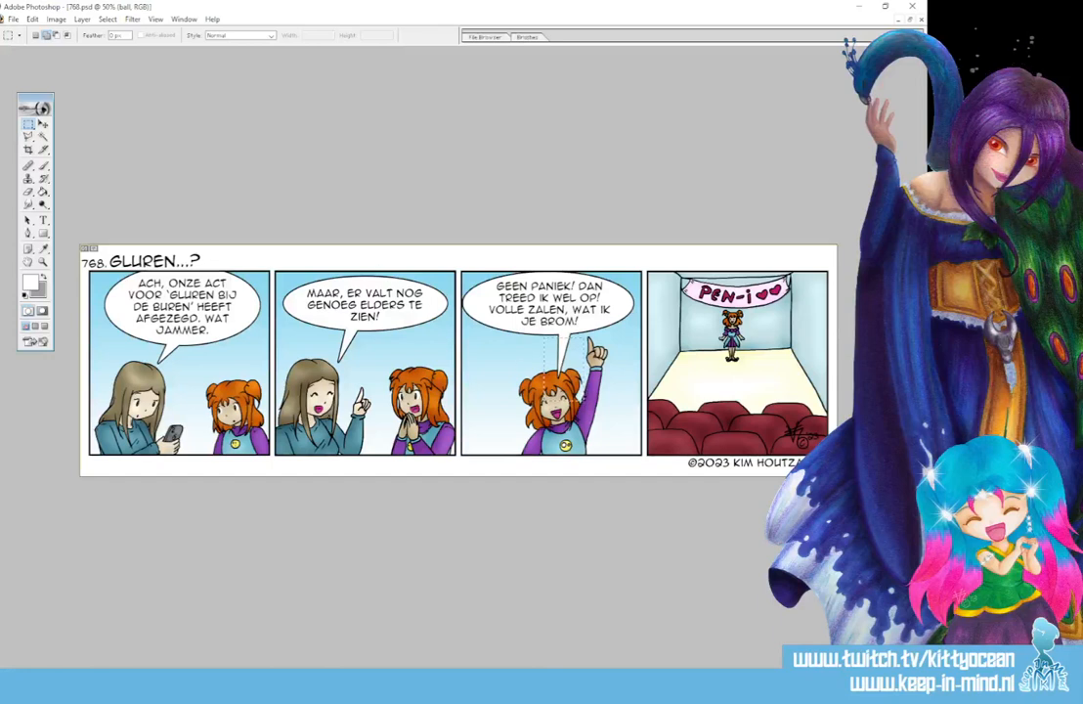
key("v")
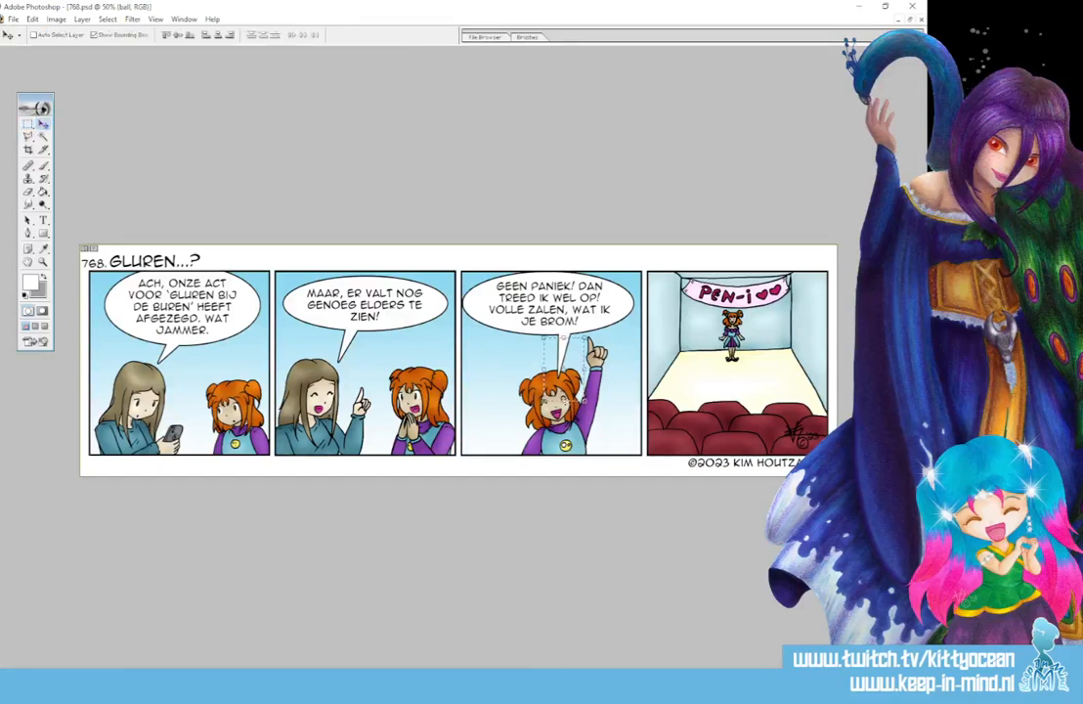
key("ctrl+t")
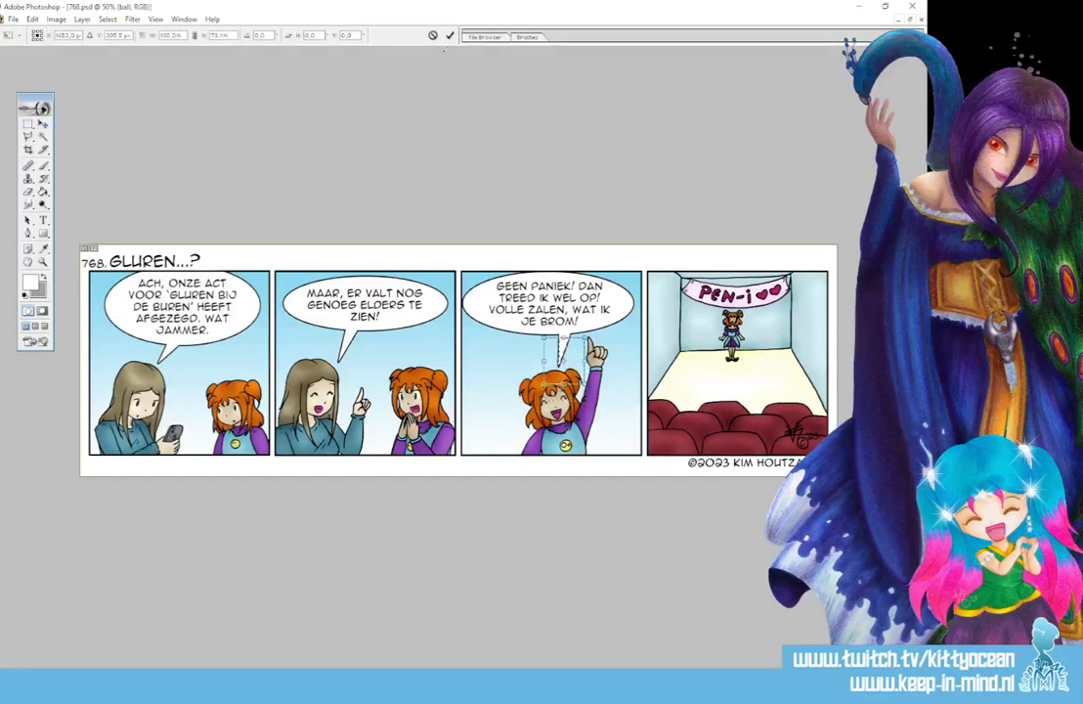
left_click(450, 36)
key("ctrl+d")
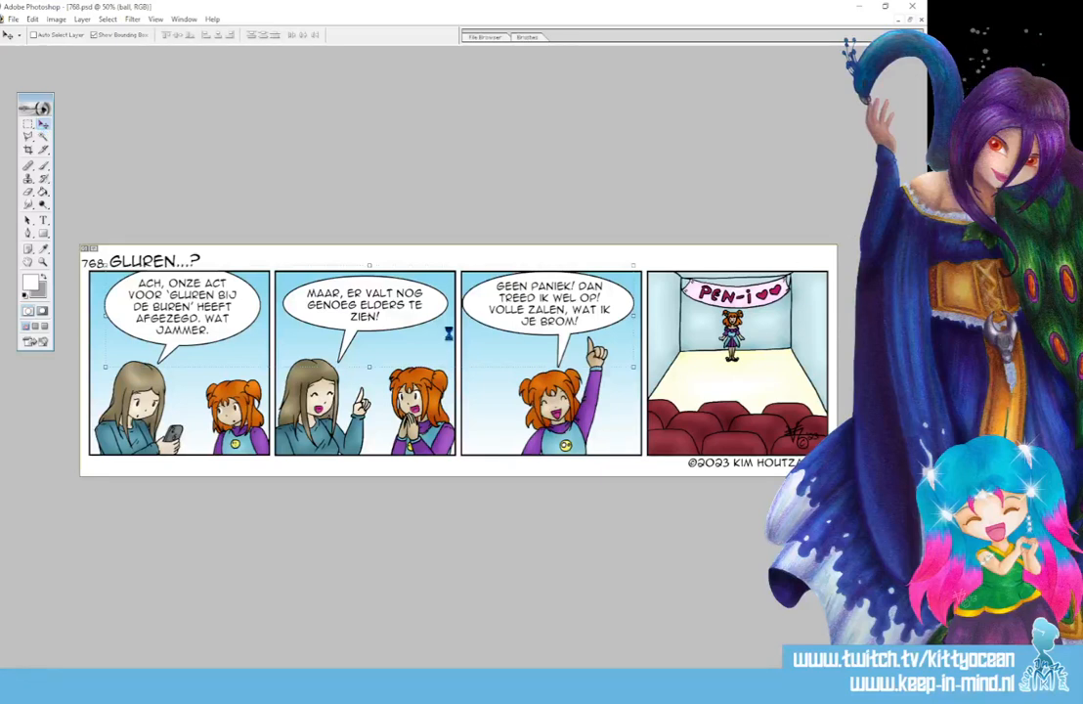
left_click(43, 164)
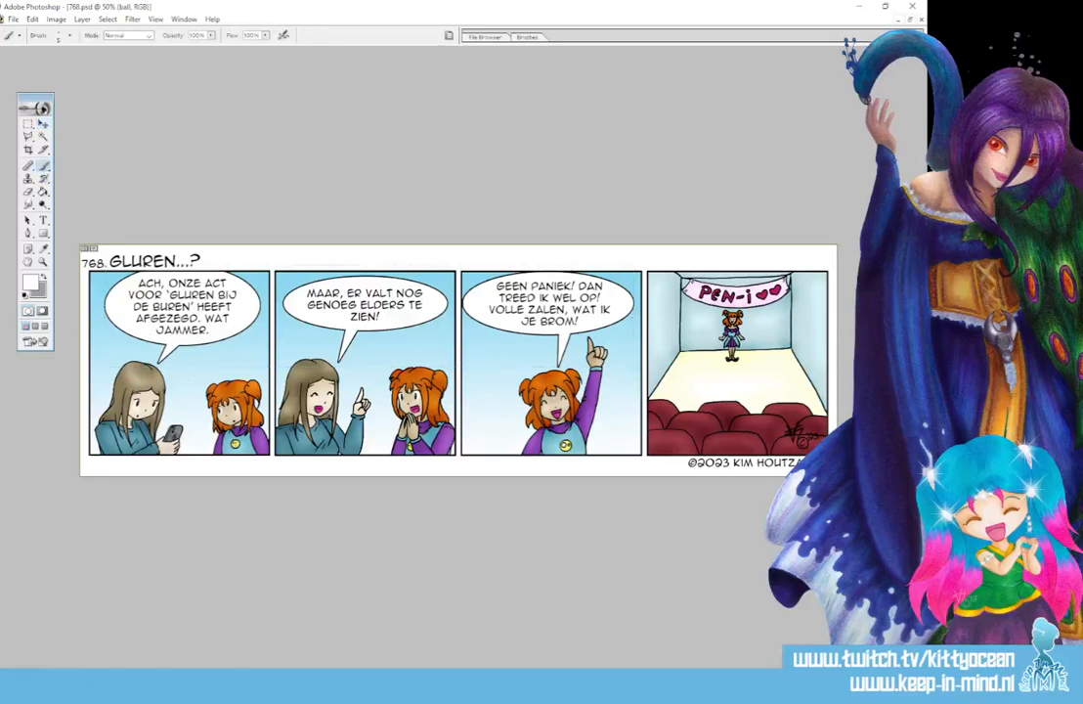
left_click(430, 688)
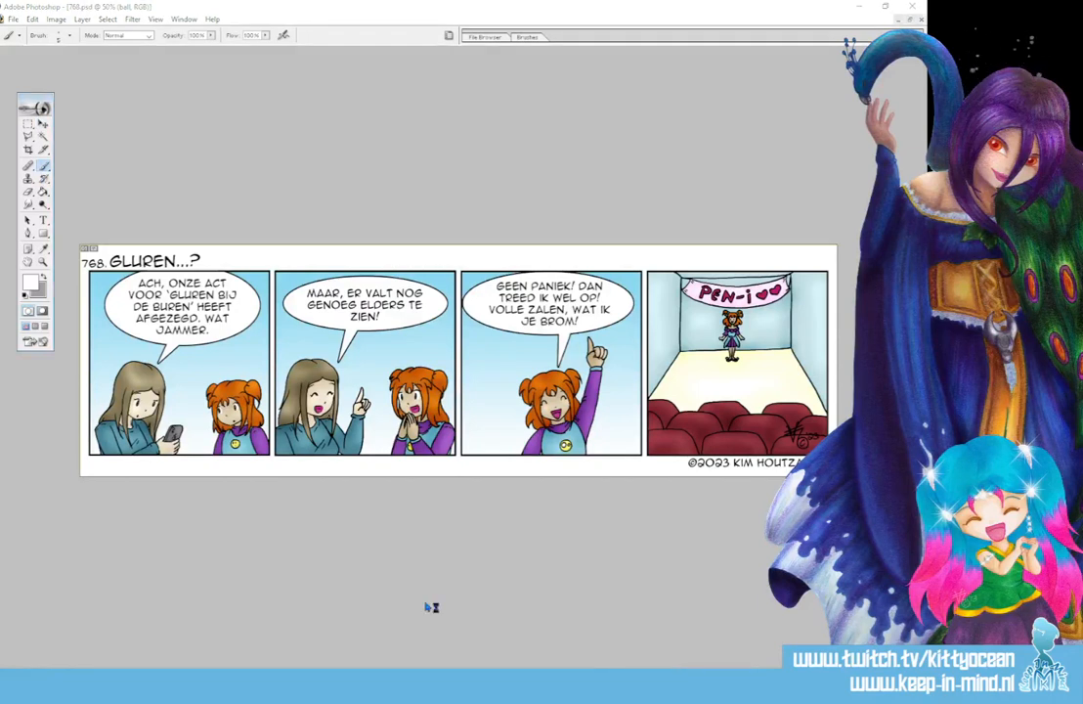
- Capture the whole strip as a rectangular snip in Snipping Tool, and close it without saving the snip
left_click(603, 176)
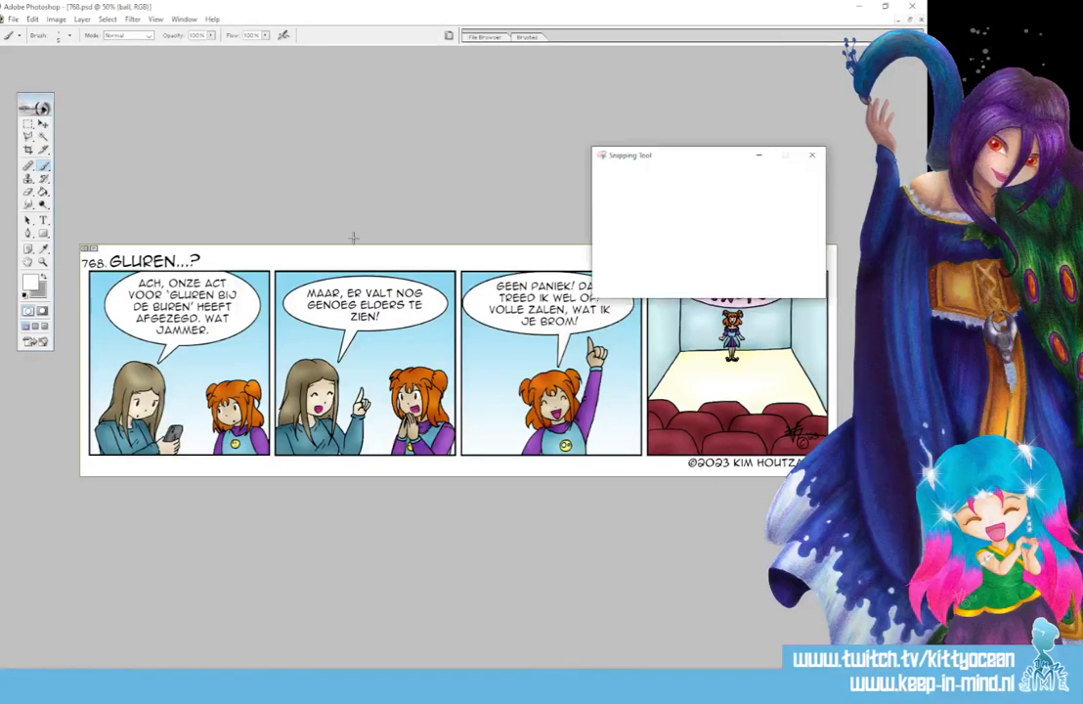
left_click_drag(77, 238, 840, 478)
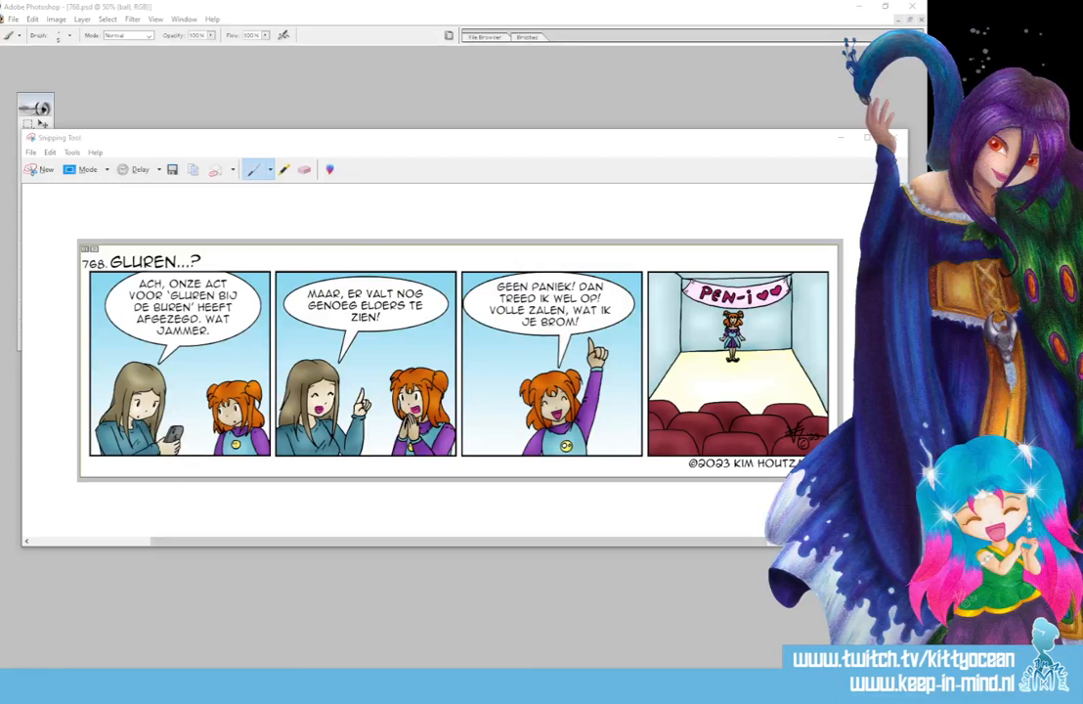
left_click(893, 138)
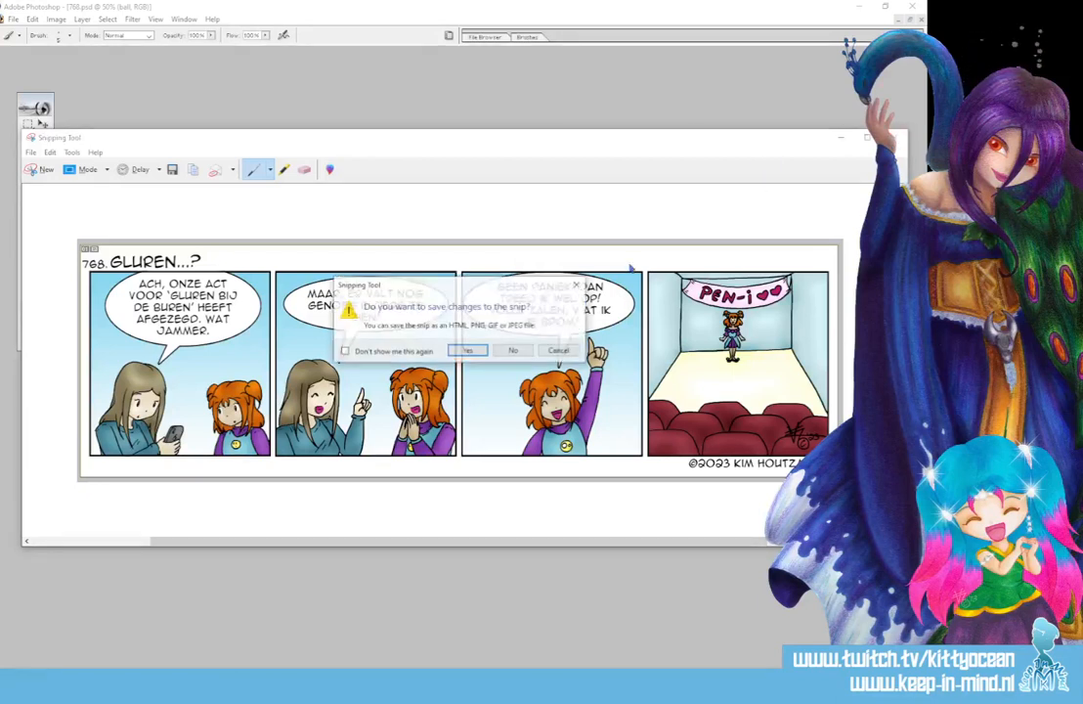
left_click(513, 351)
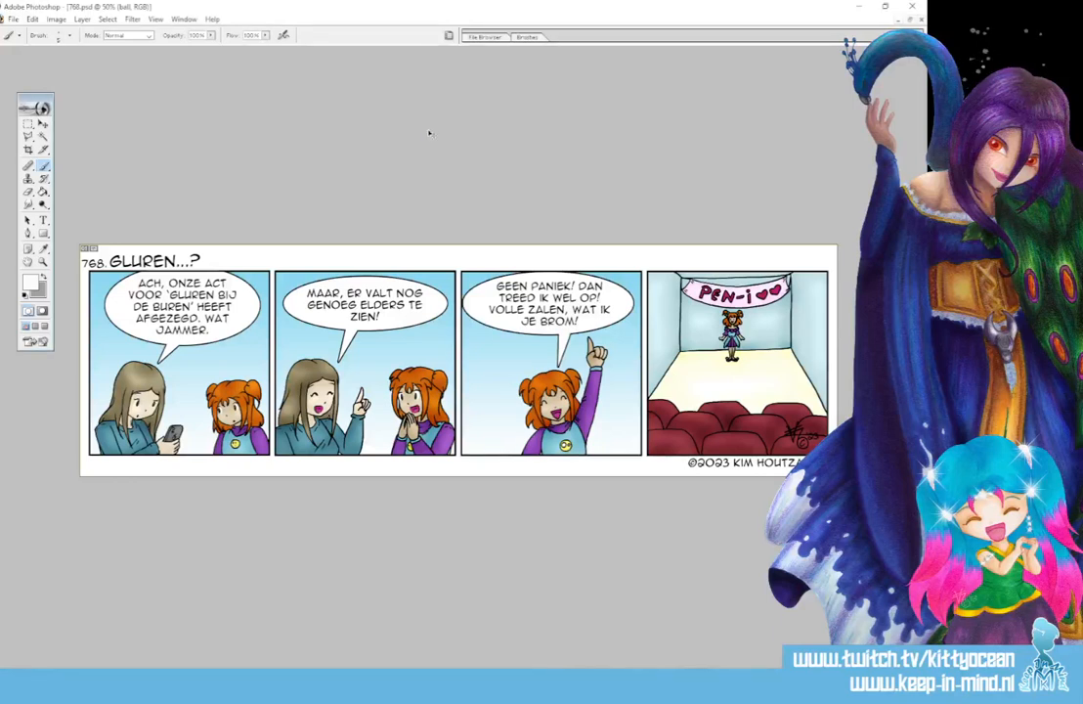
- Examine the third panel's speech balloon, its text and its tail up close for clean outlines
key("ctrl+plus")
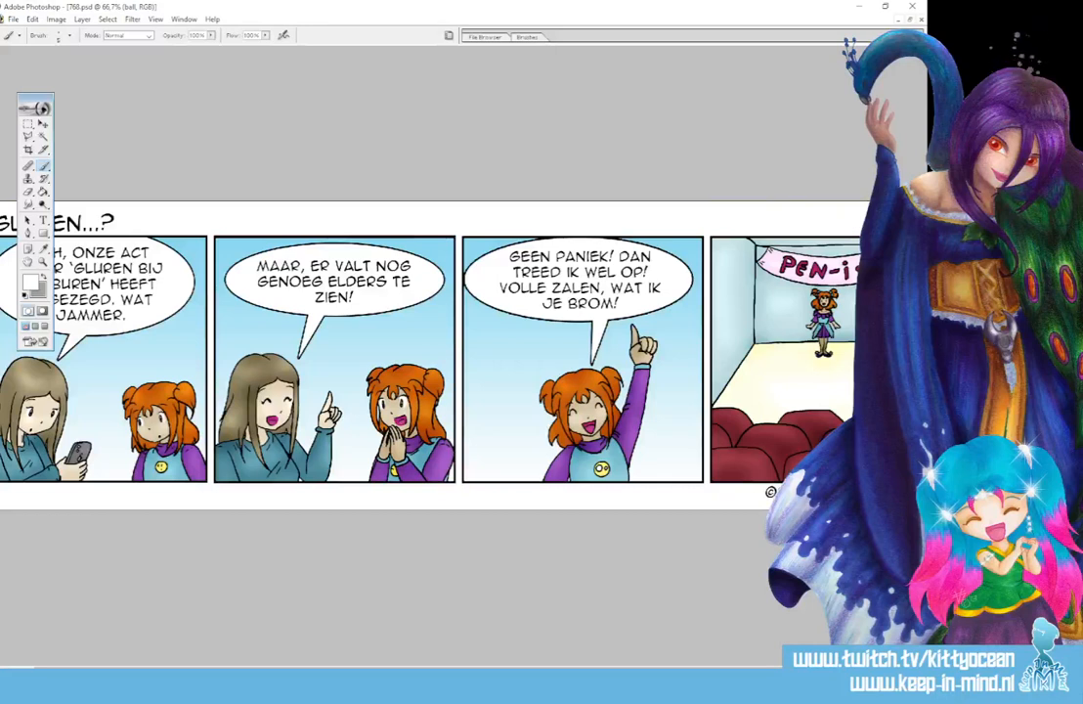
key("ctrl+plus")
key("ctrl+plus")
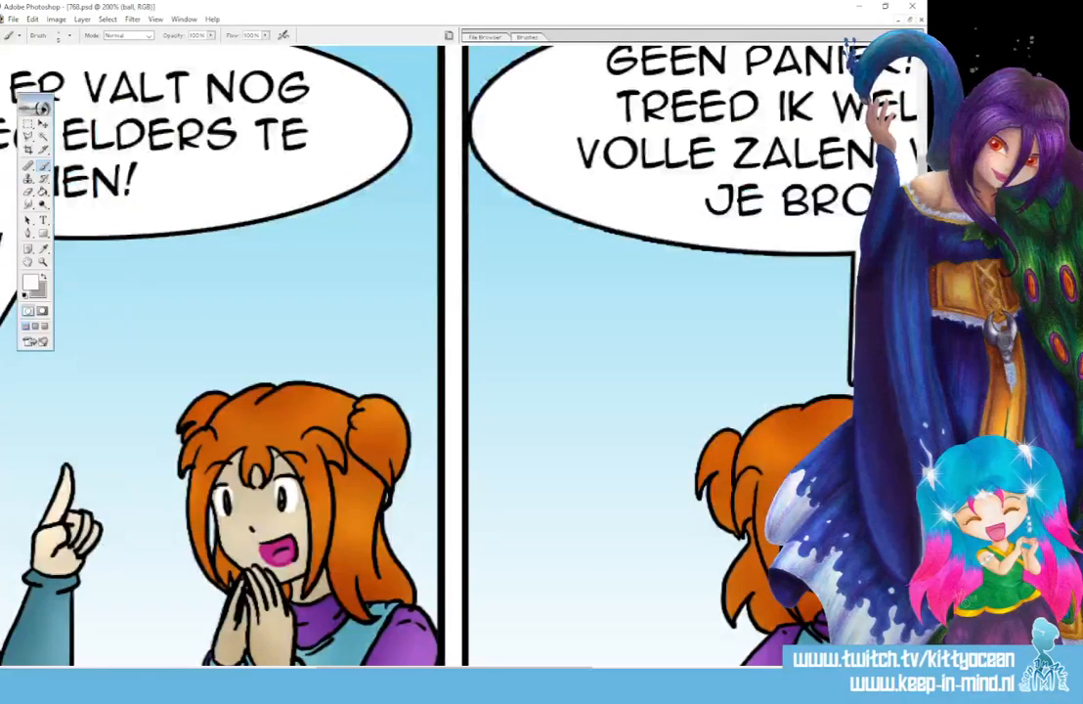
left_click_drag(539, 667, 650, 666)
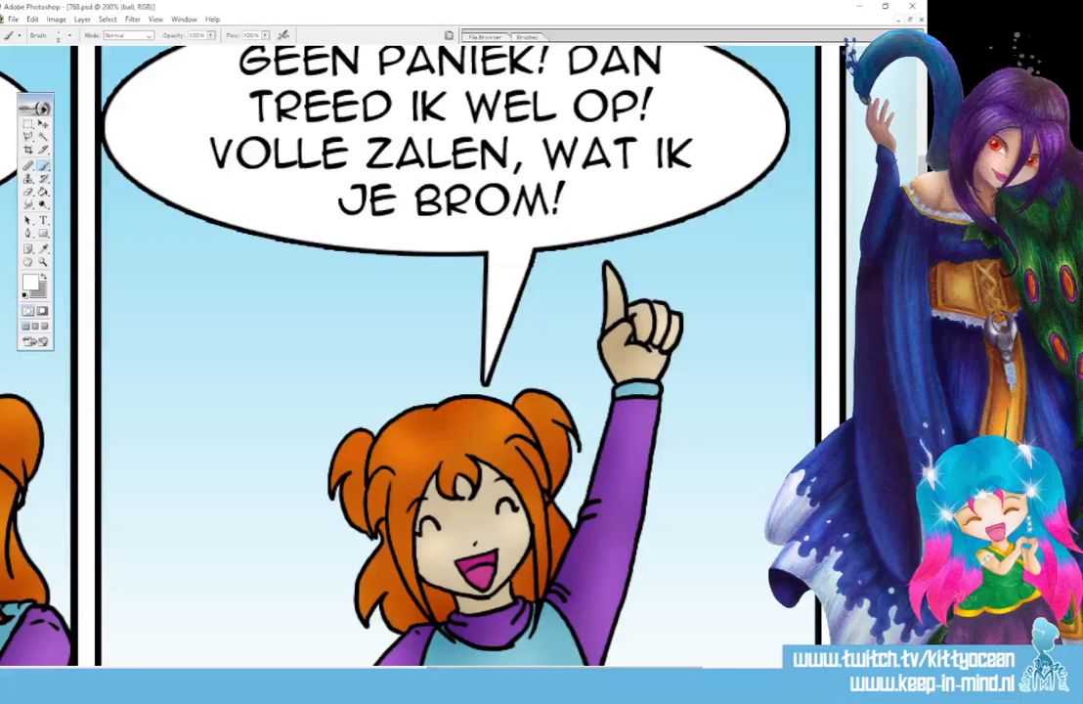
scroll(798, 144, "up", 3)
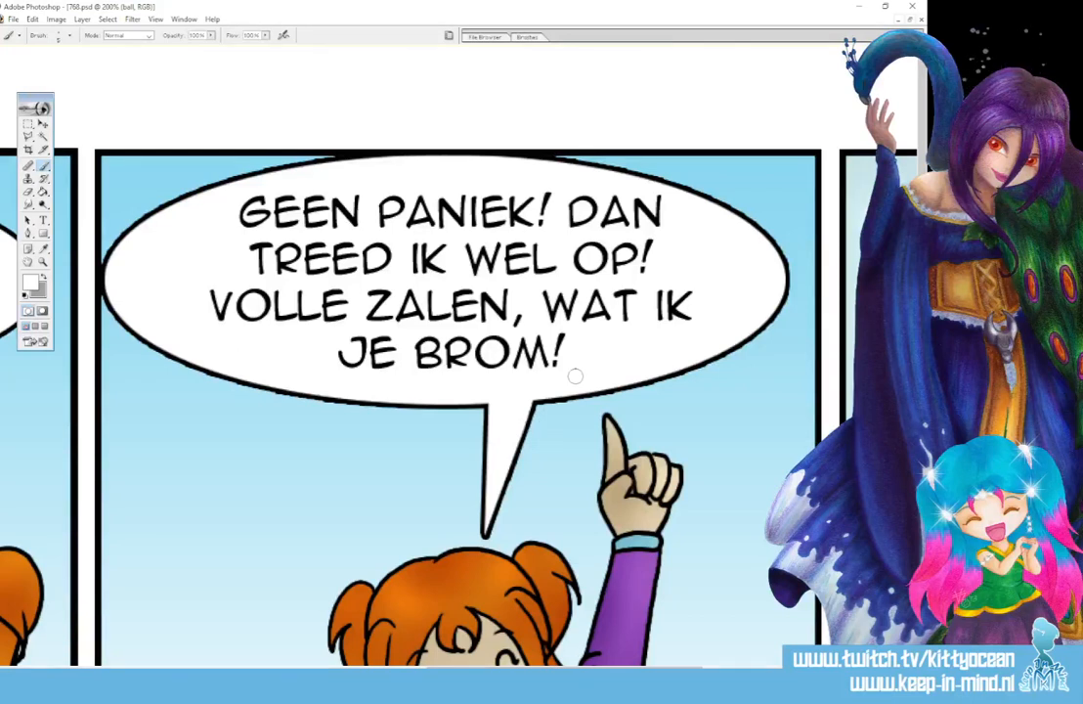
key("ctrl+minus")
key("ctrl+minus")
key("ctrl+minus")
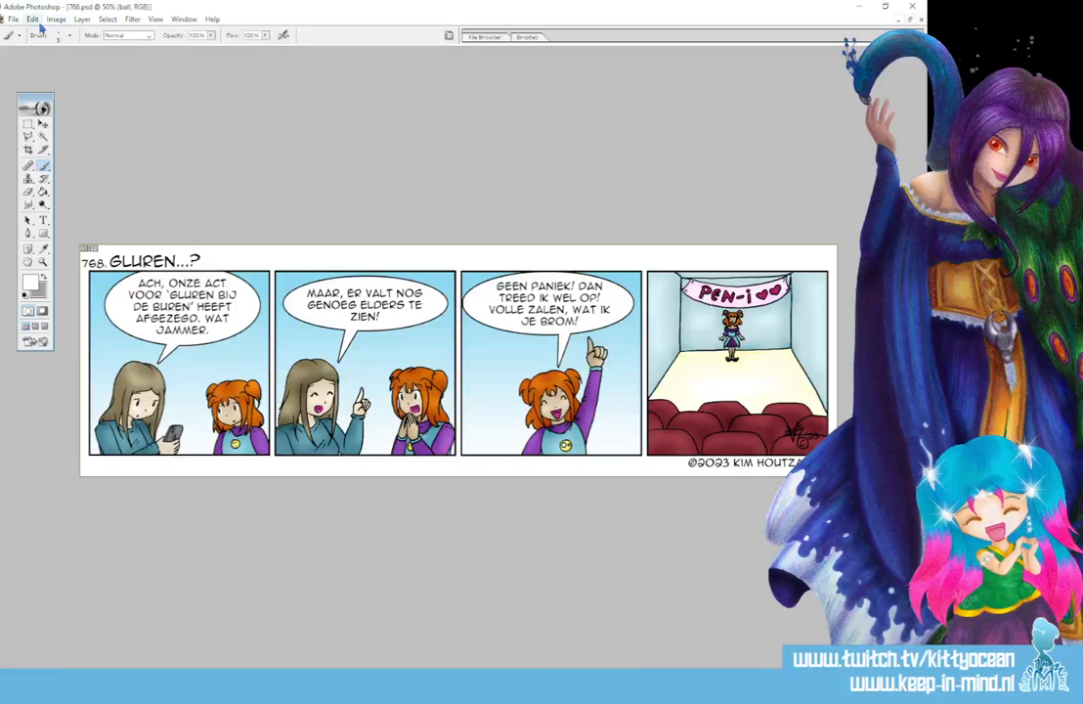
- Save a copy of the strip in PNG format with interlacing set to None
left_click(12, 21)
left_click(66, 128)
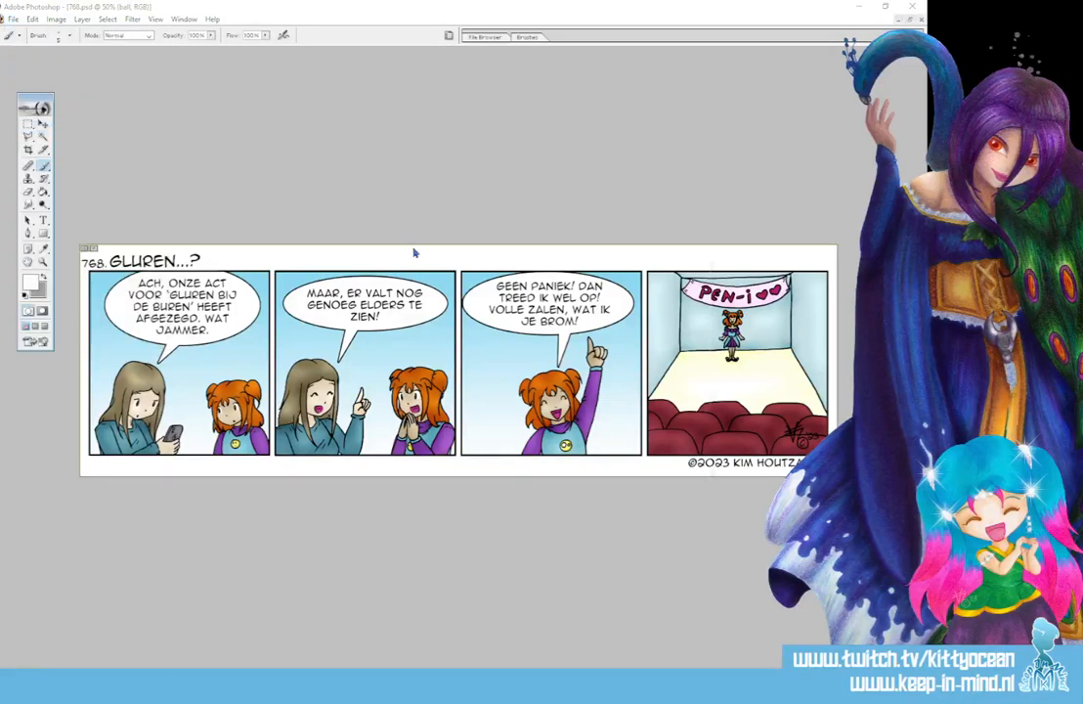
left_click(459, 450)
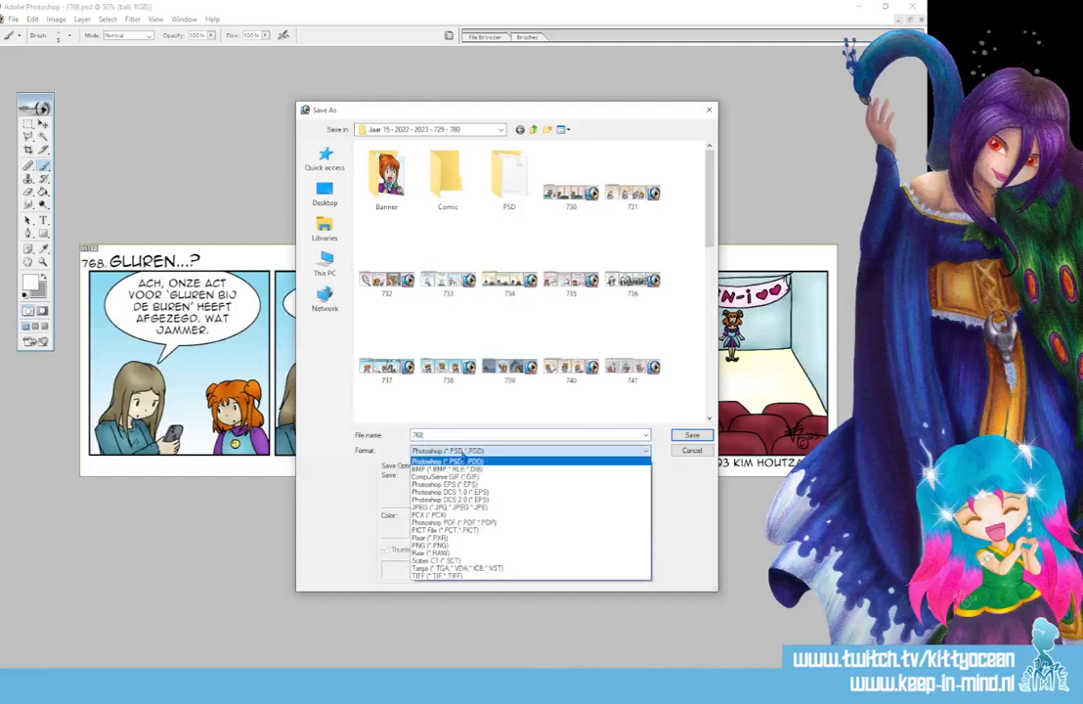
left_click(460, 544)
left_click(692, 434)
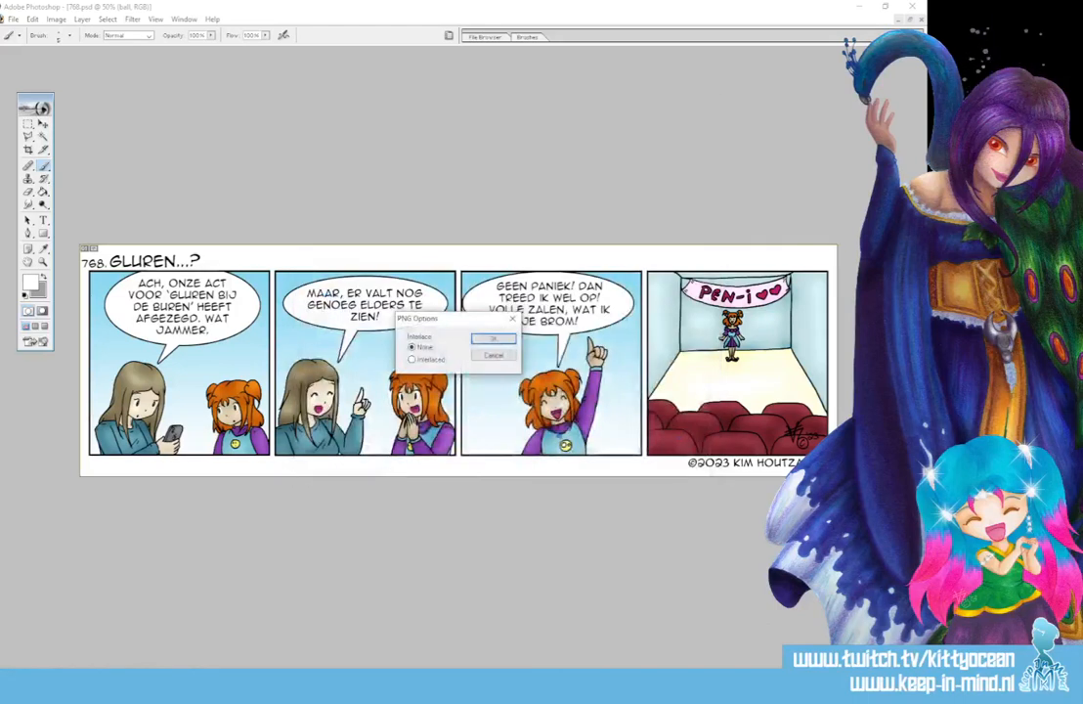
left_click(492, 338)
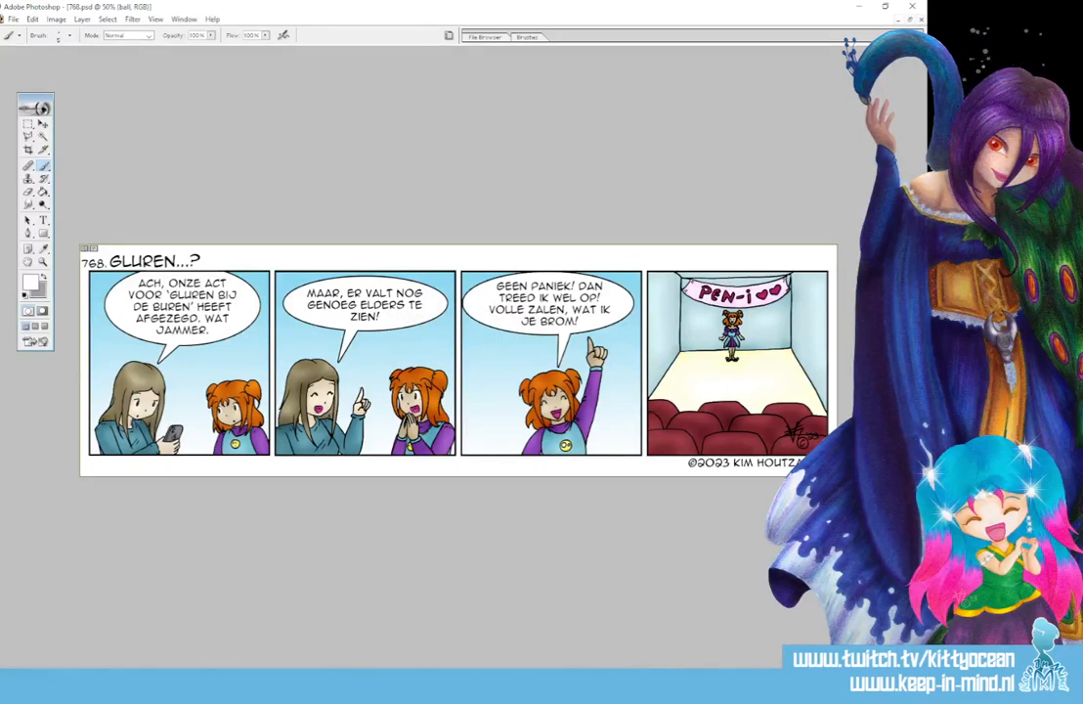
- Close the strip, switch to File Explorer and open NewBanner2023 from the Pen-i Overall folder
key("alt+Tab")
key("alt+Tab")
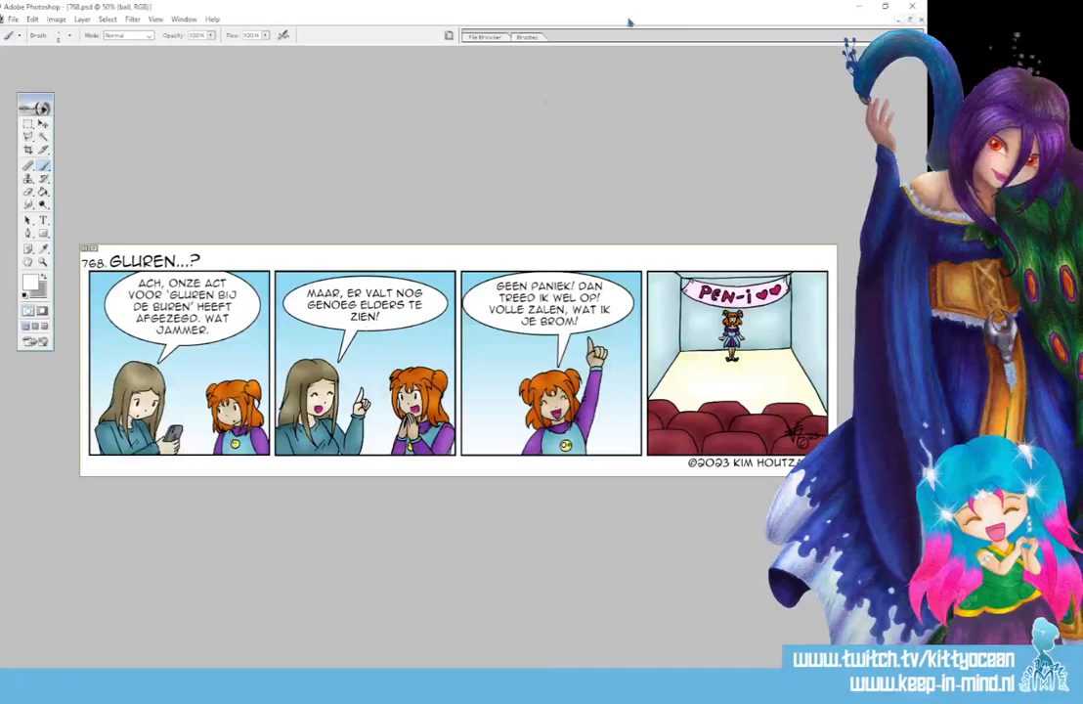
left_click(911, 7)
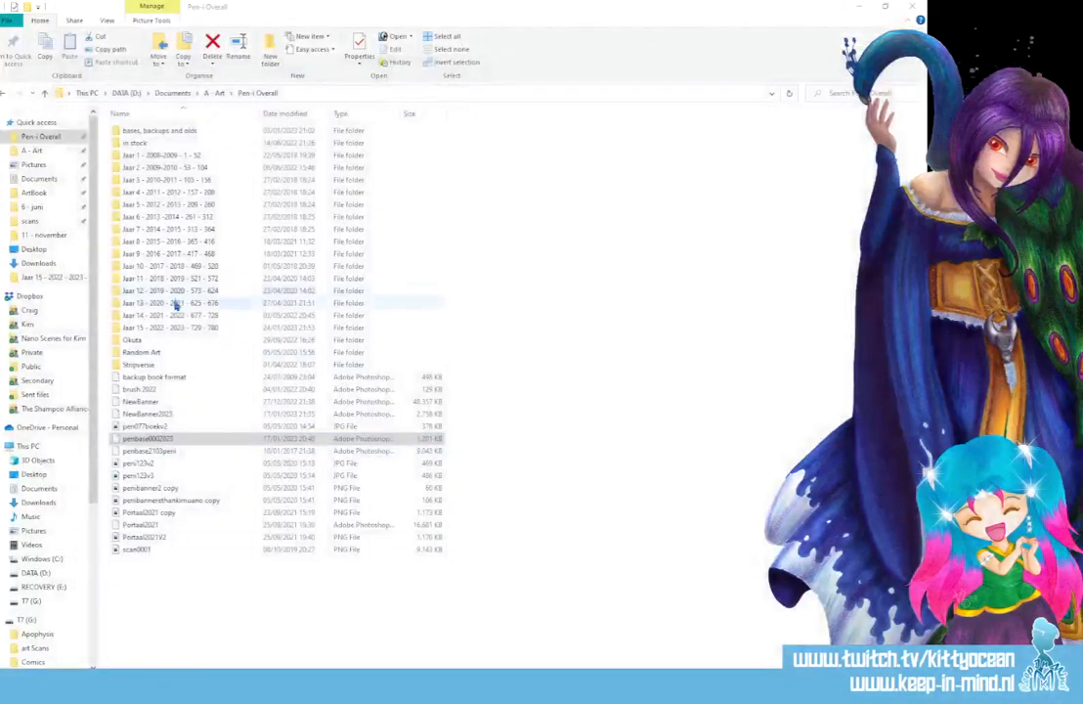
double_click(176, 414)
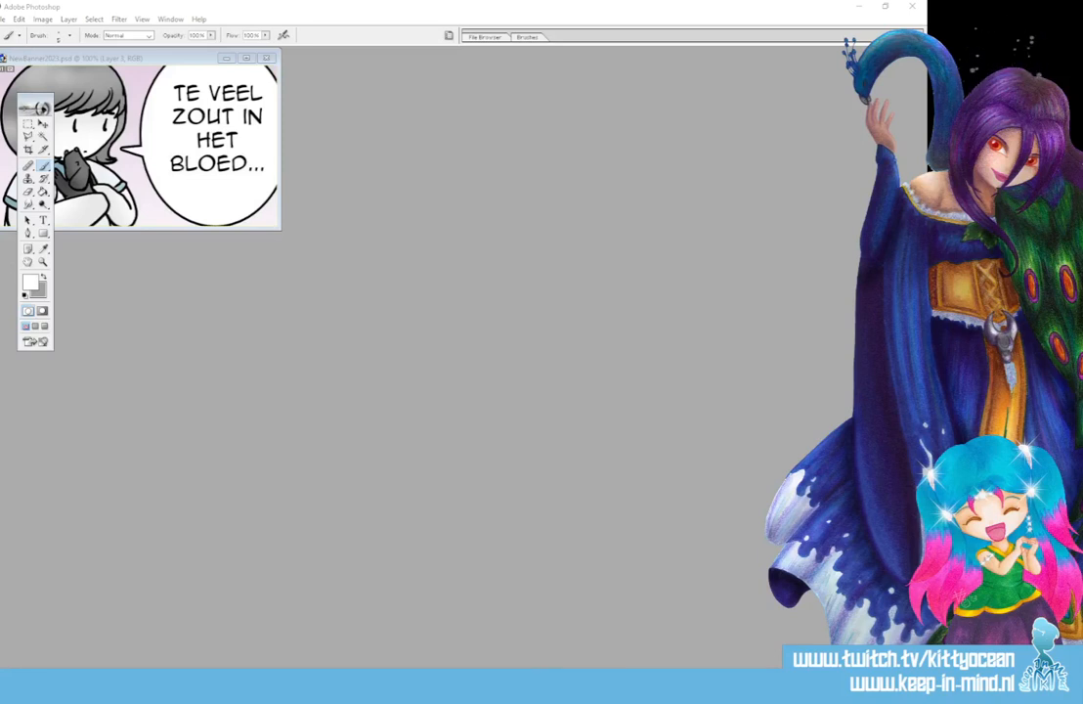
- Open 768 copy from the Jaar 15 - 2022 - 2023 - 729 - 780 folder in Photoshop and place its window clear of the banner
key("alt+Tab")
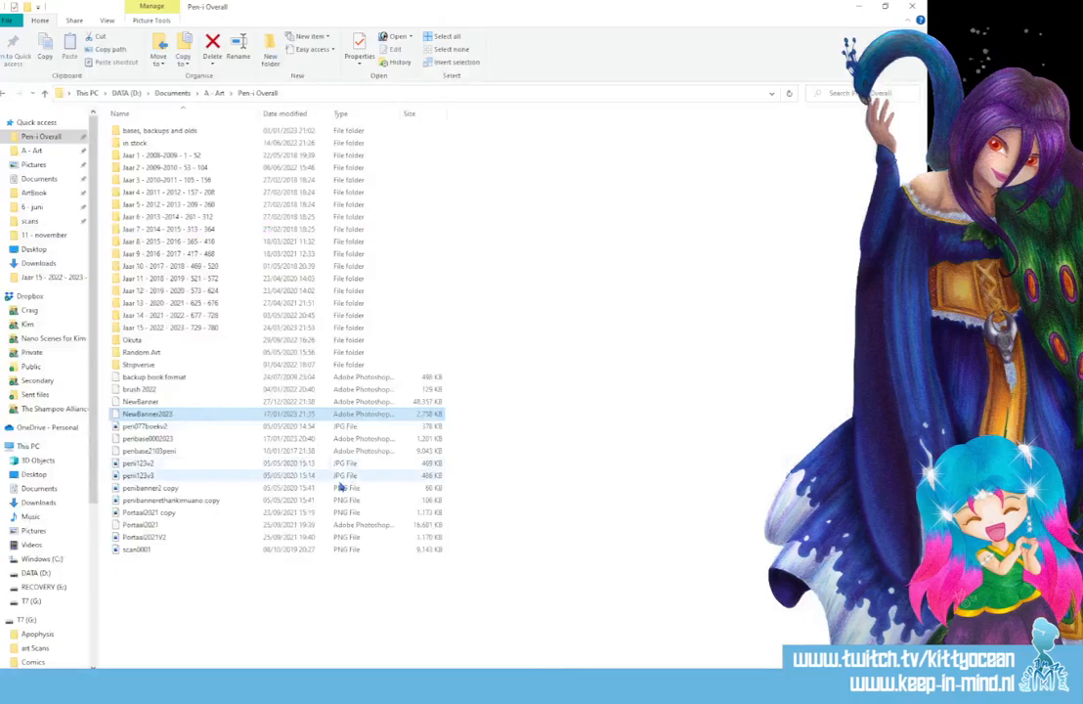
left_click(170, 331)
double_click(170, 333)
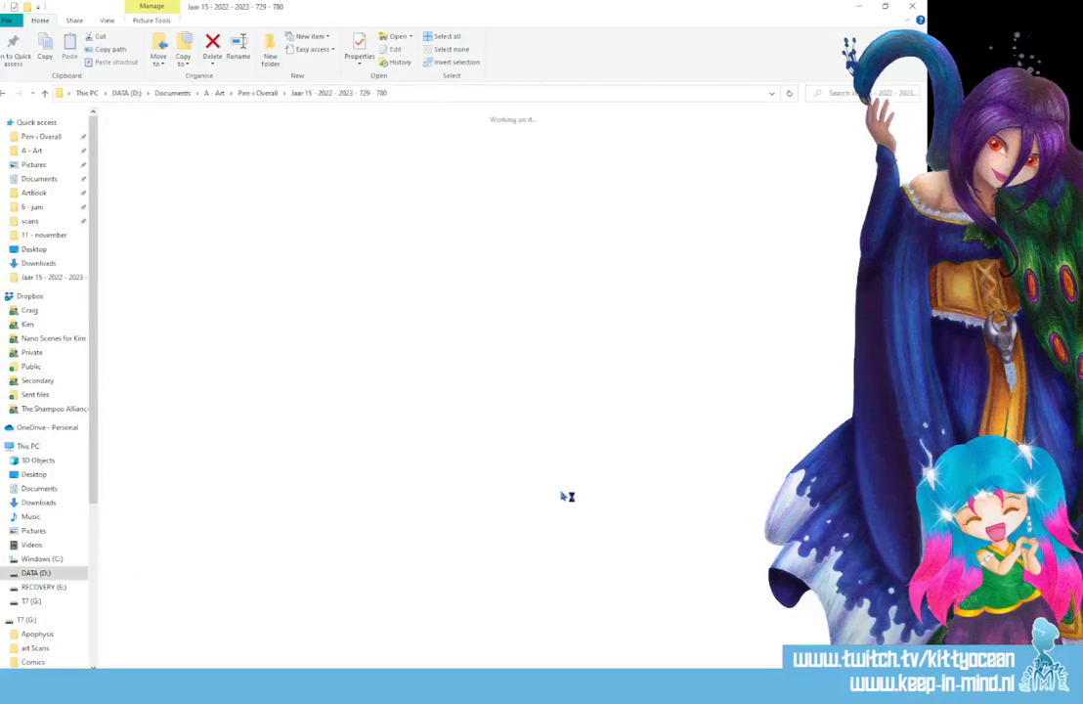
scroll(567, 538, "down", 10)
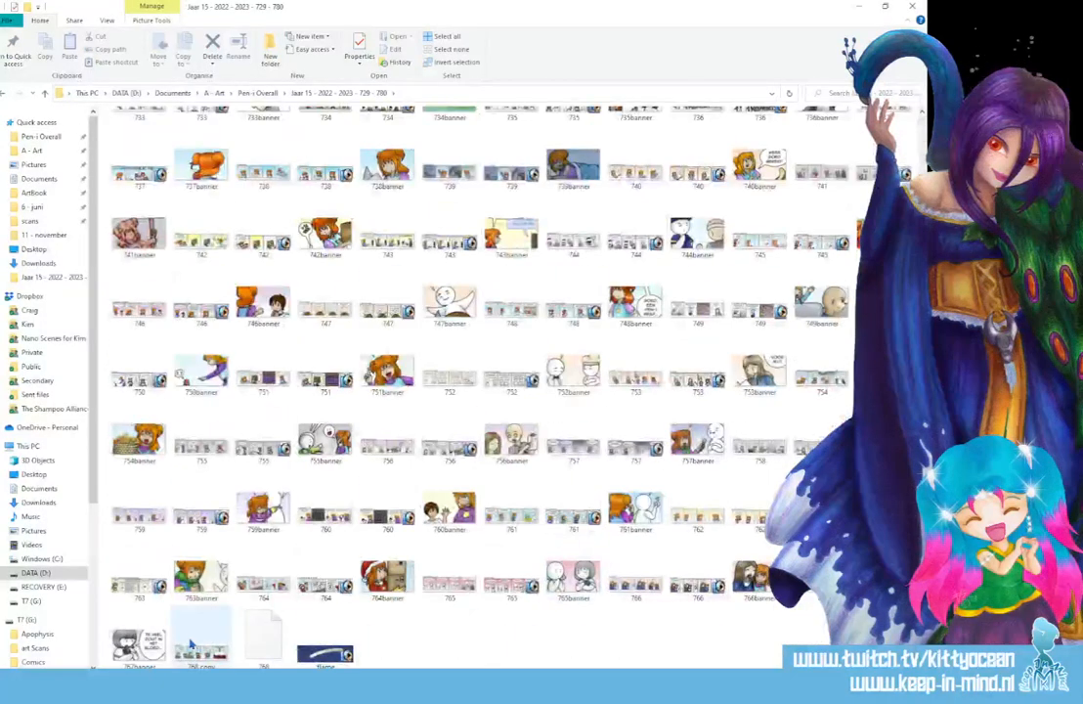
left_click_drag(207, 653, 300, 469)
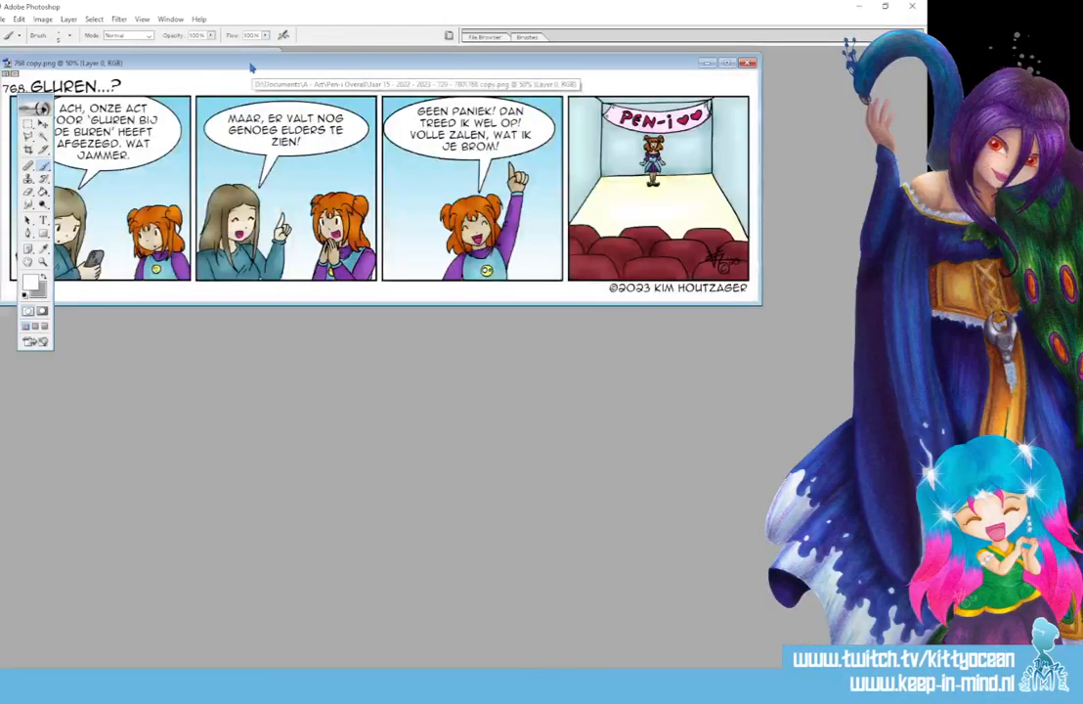
left_click_drag(251, 66, 338, 229)
- Copy the strip into the banner document and position it so the first panel's two characters fill the frame without the balloon
left_click(44, 126)
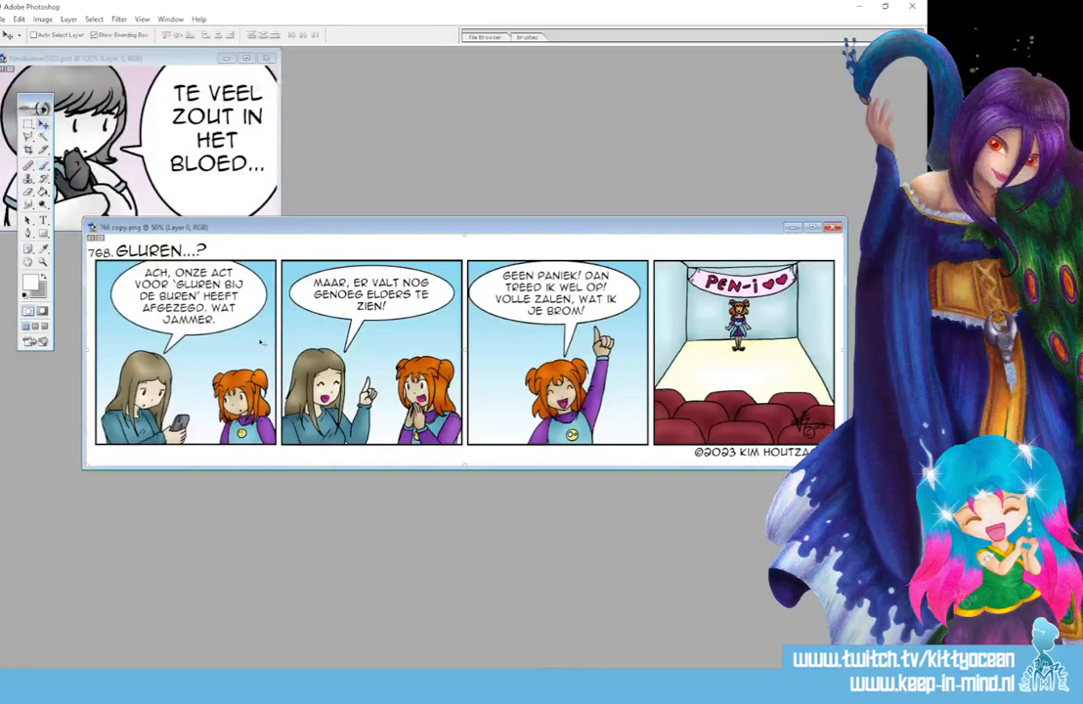
left_click_drag(261, 344, 210, 188)
left_click_drag(174, 133, 273, 83)
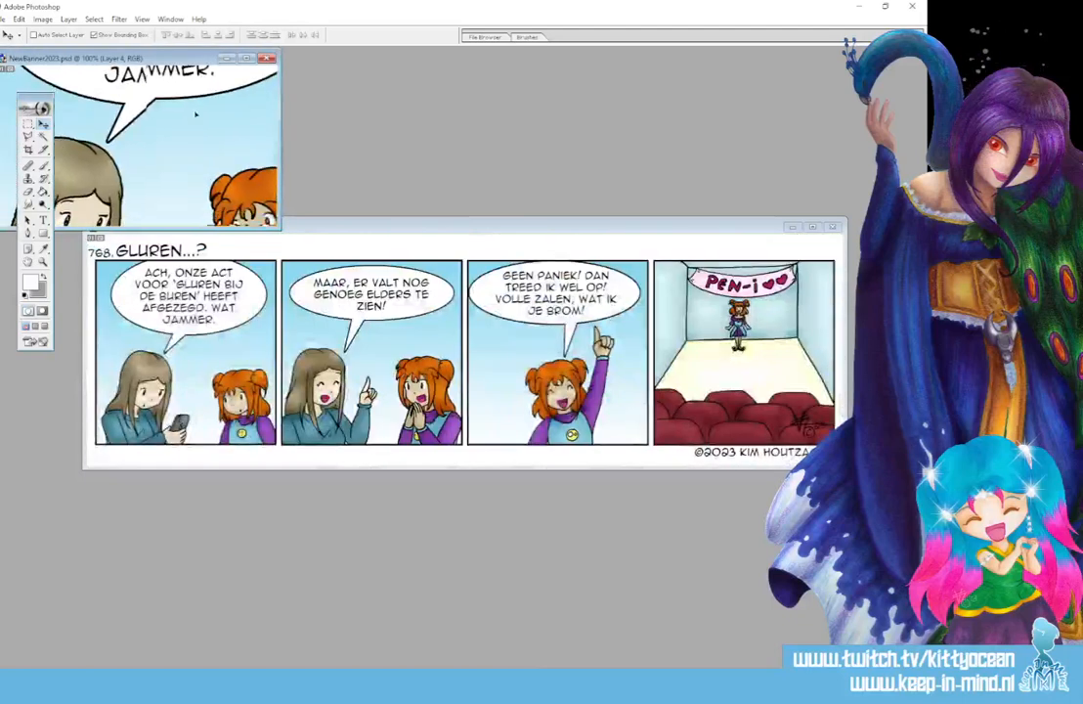
left_click_drag(163, 213, 155, 125)
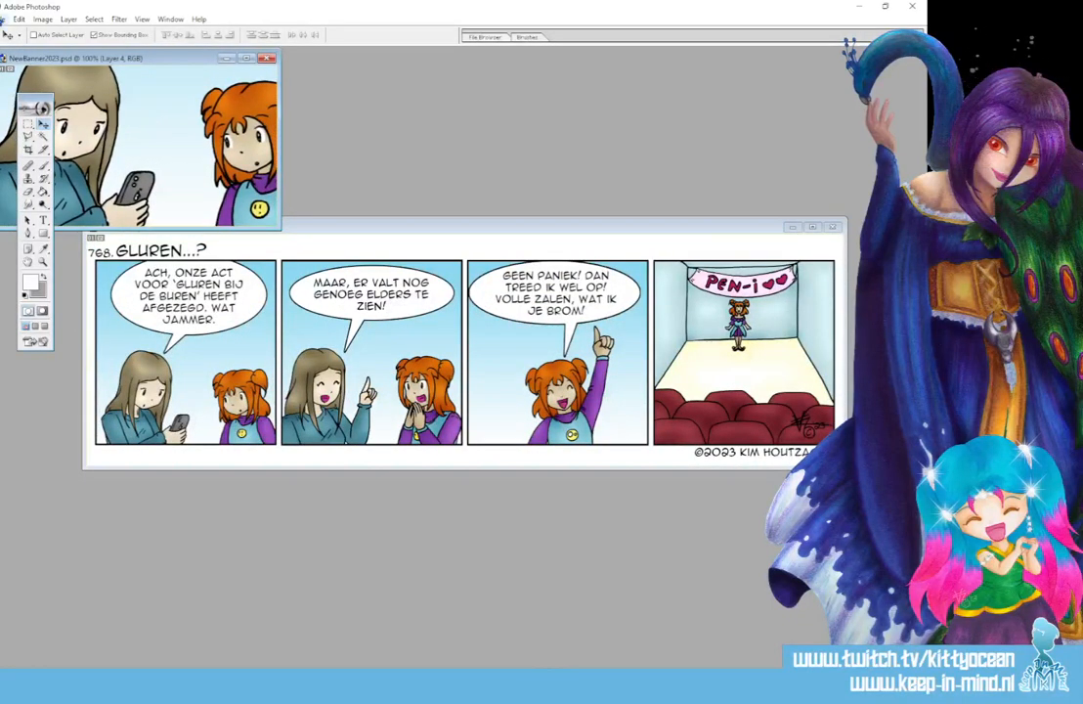
- Save the banner for the web as a High quality JPEG named 768banner in the Jaar 15 folder
left_click(4, 20)
left_click(83, 141)
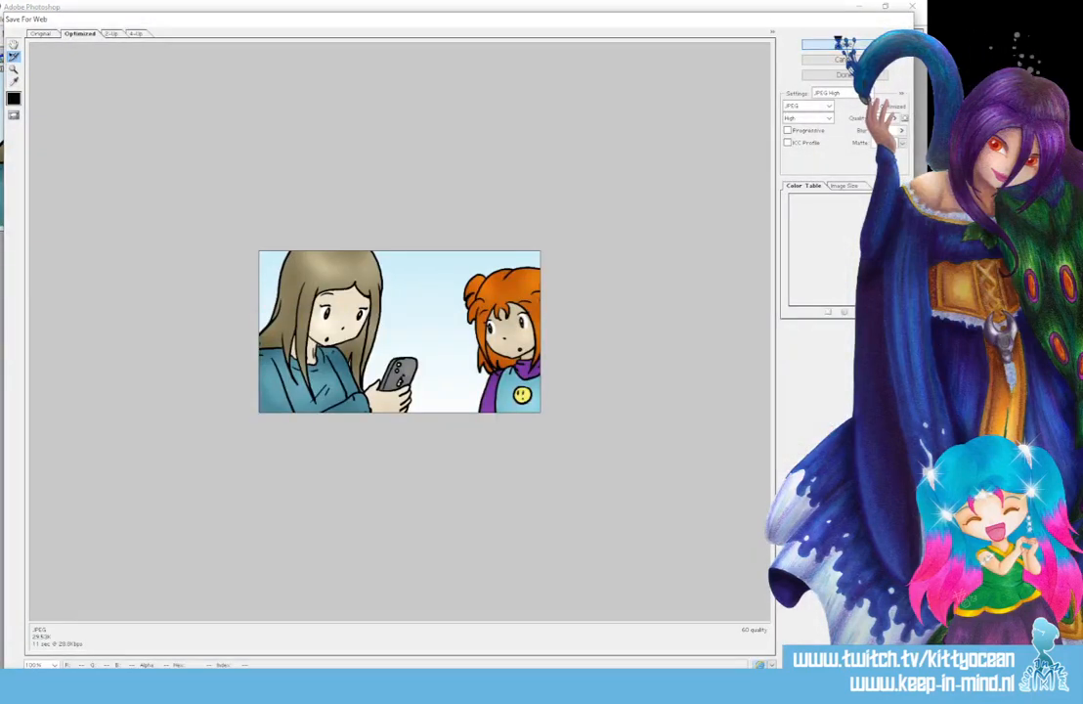
key("Return")
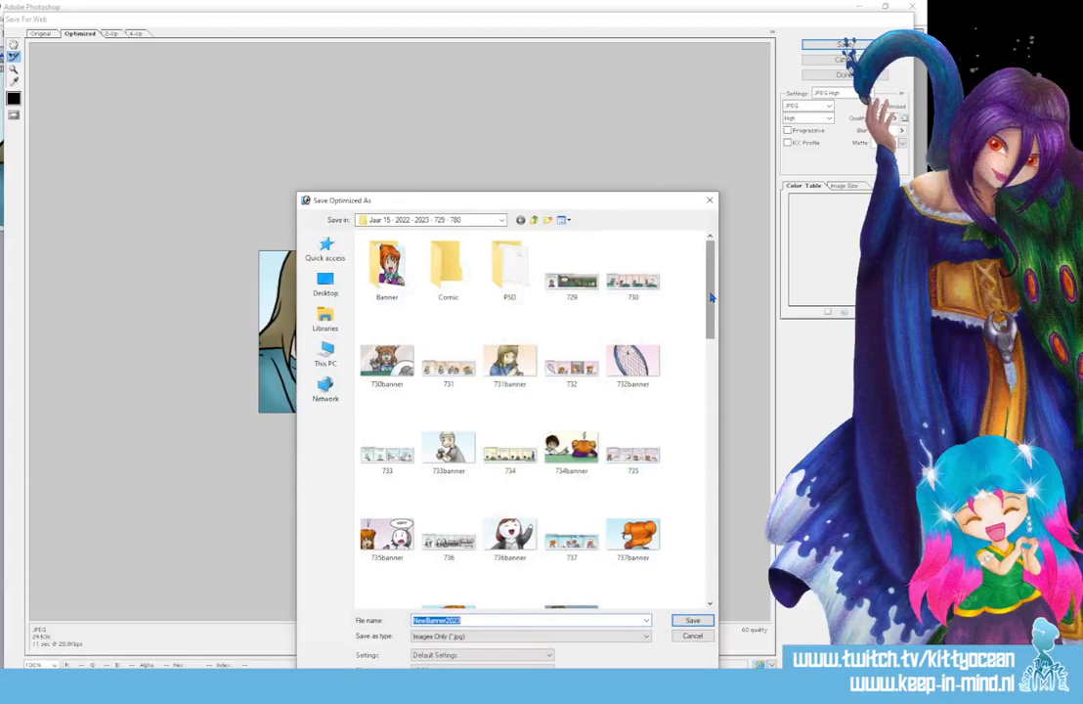
scroll(687, 351, "down", 10)
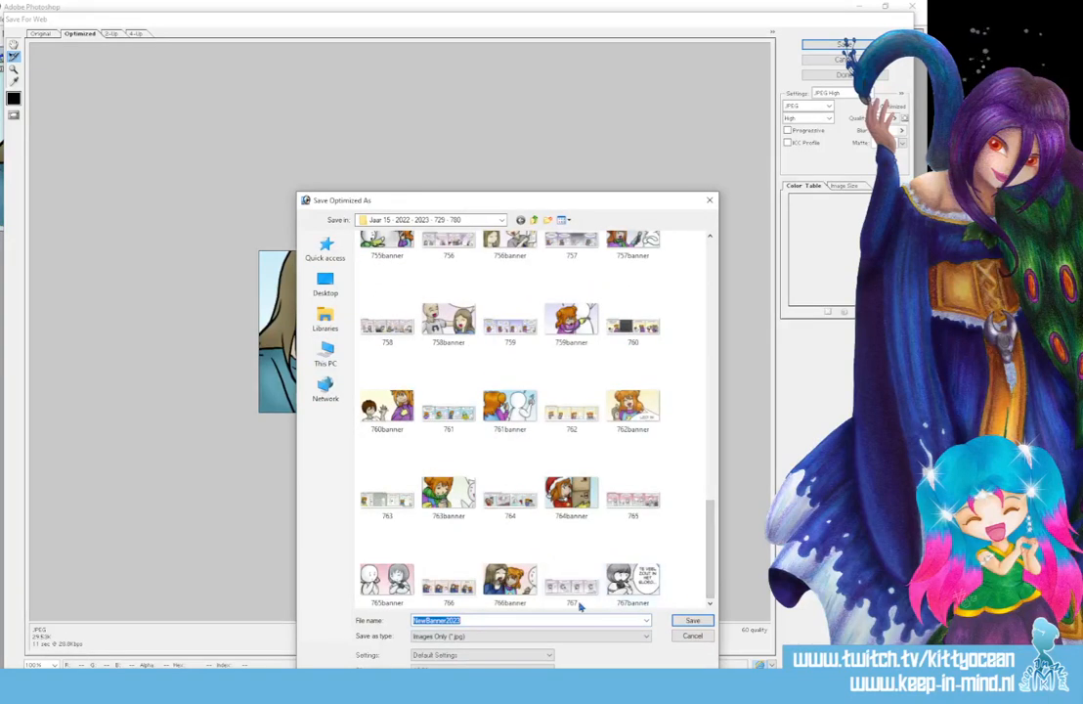
left_click(632, 578)
left_click(422, 617)
left_click(422, 618)
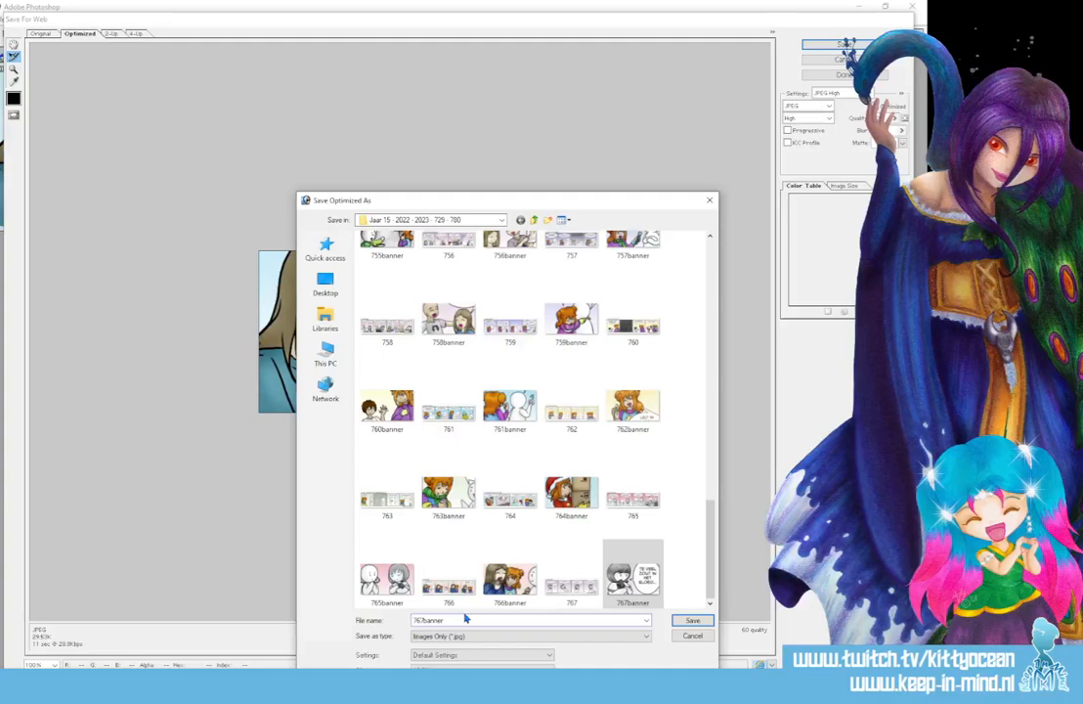
key("Delete")
type("8")
left_click(683, 620)
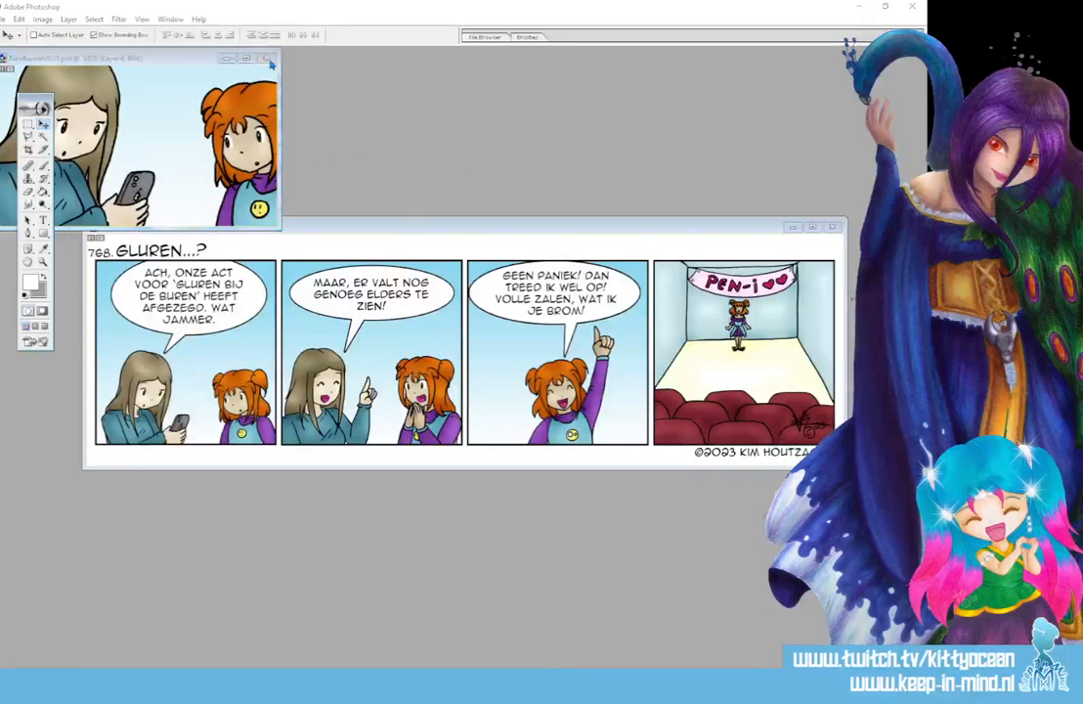
- Close the banner document and the PNG copy of the strip
left_click(268, 58)
left_click(460, 256)
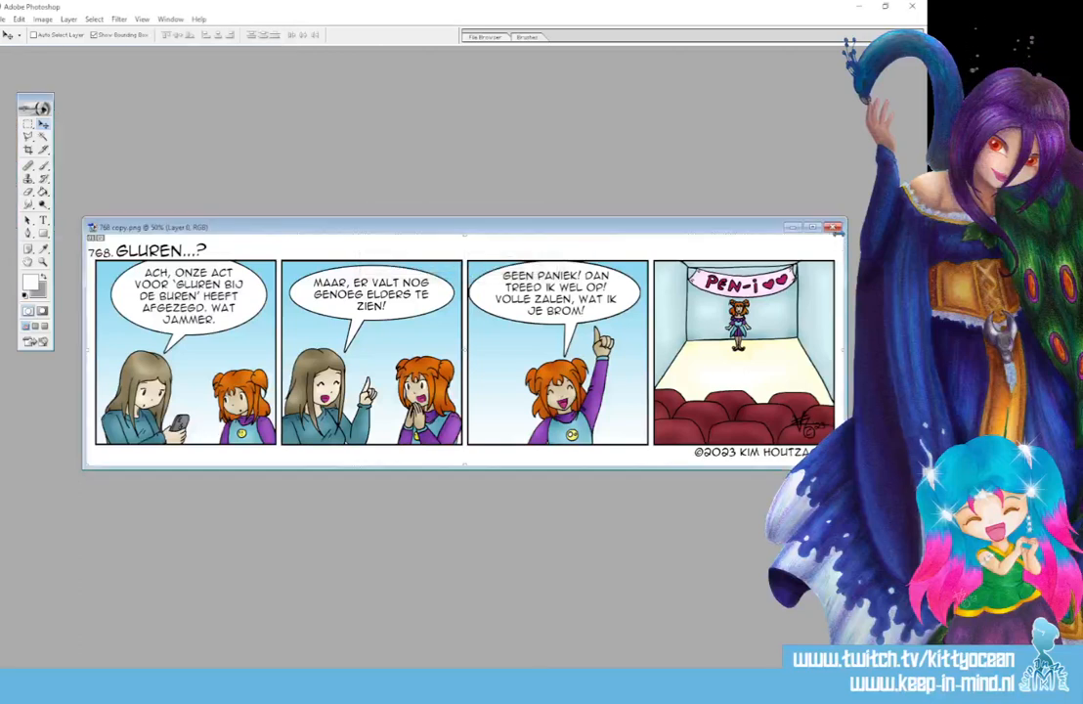
left_click(834, 227)
- Switch to File Explorer and reopen 768 copy from the Jaar 15 folder in Photoshop
left_click(162, 684)
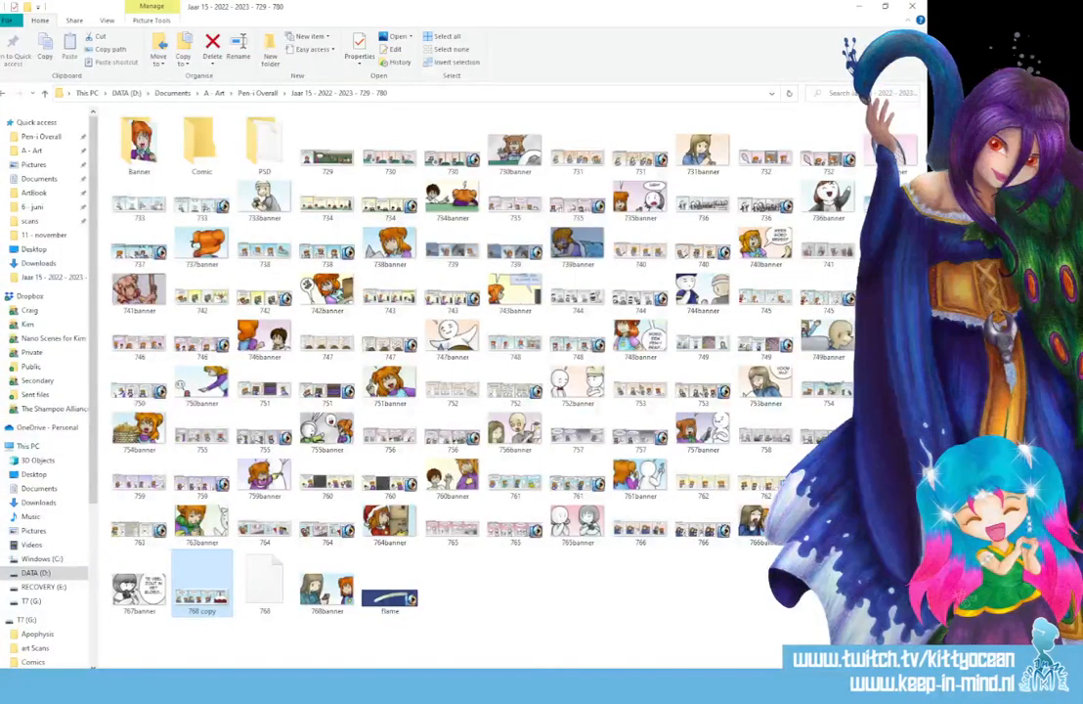
left_click_drag(202, 589, 174, 525)
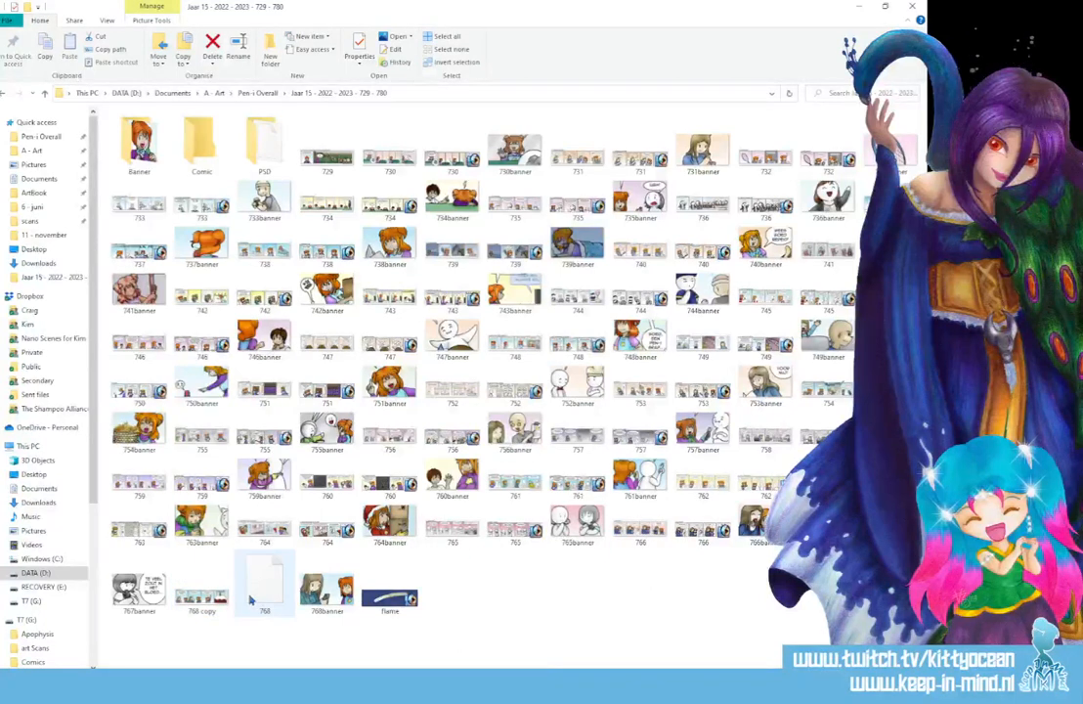
left_click(325, 596)
left_click(198, 598)
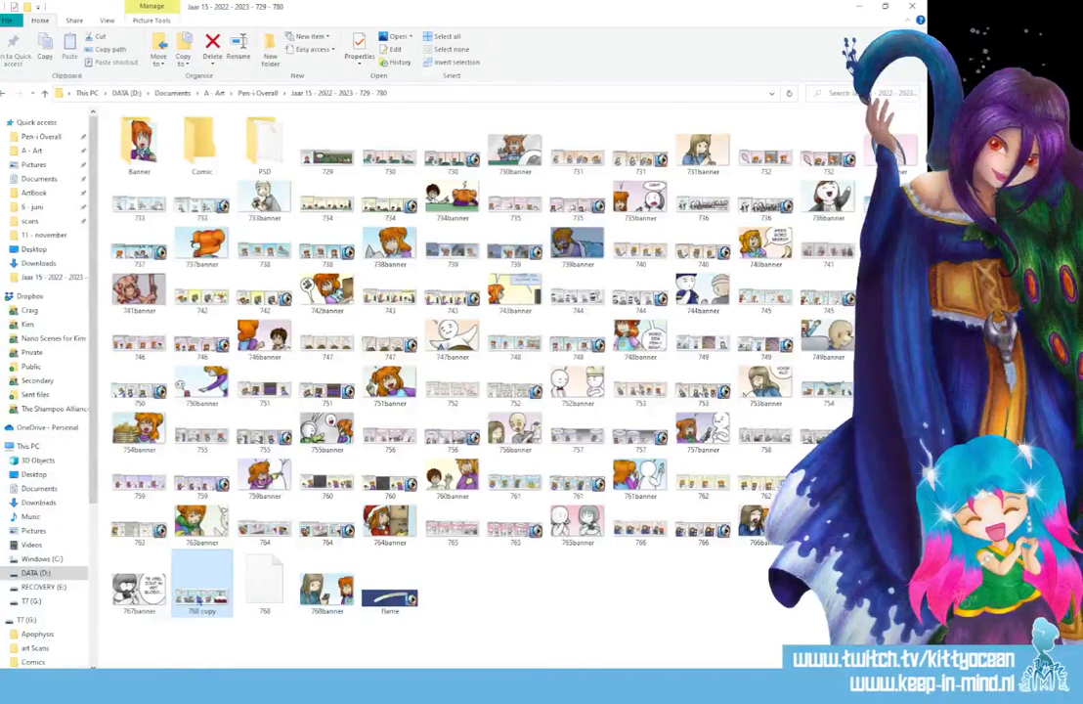
left_click_drag(198, 598, 296, 463)
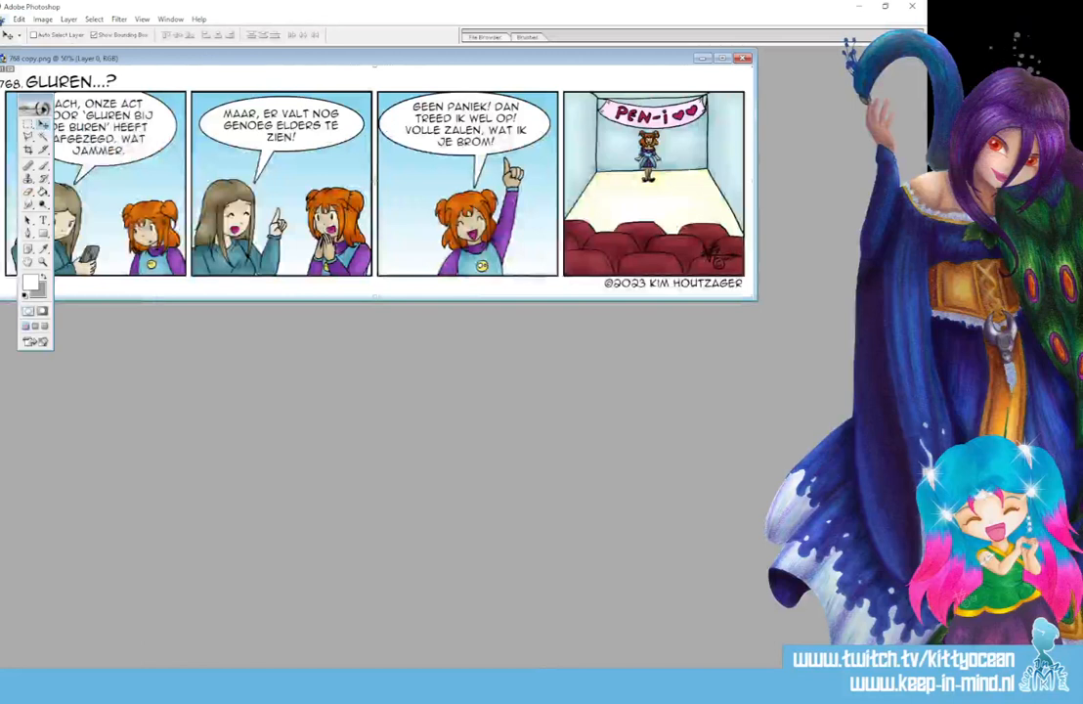
- Save the full strip for the web as a High quality JPEG
left_click(4, 19)
left_click(74, 137)
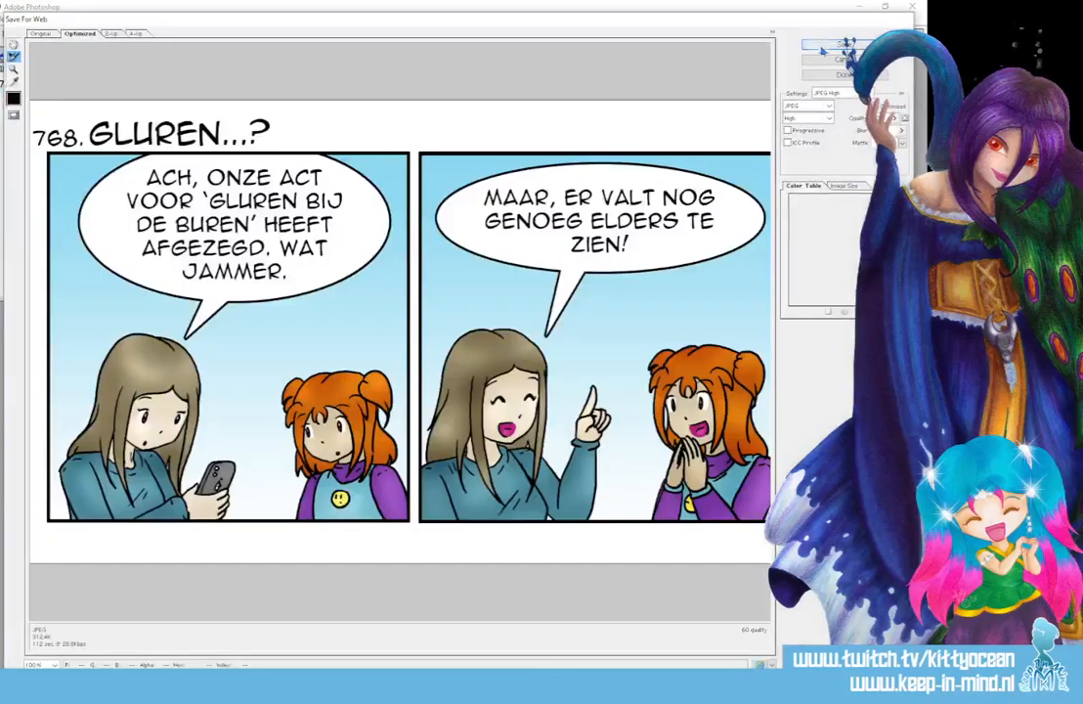
left_click(822, 45)
key("Return")
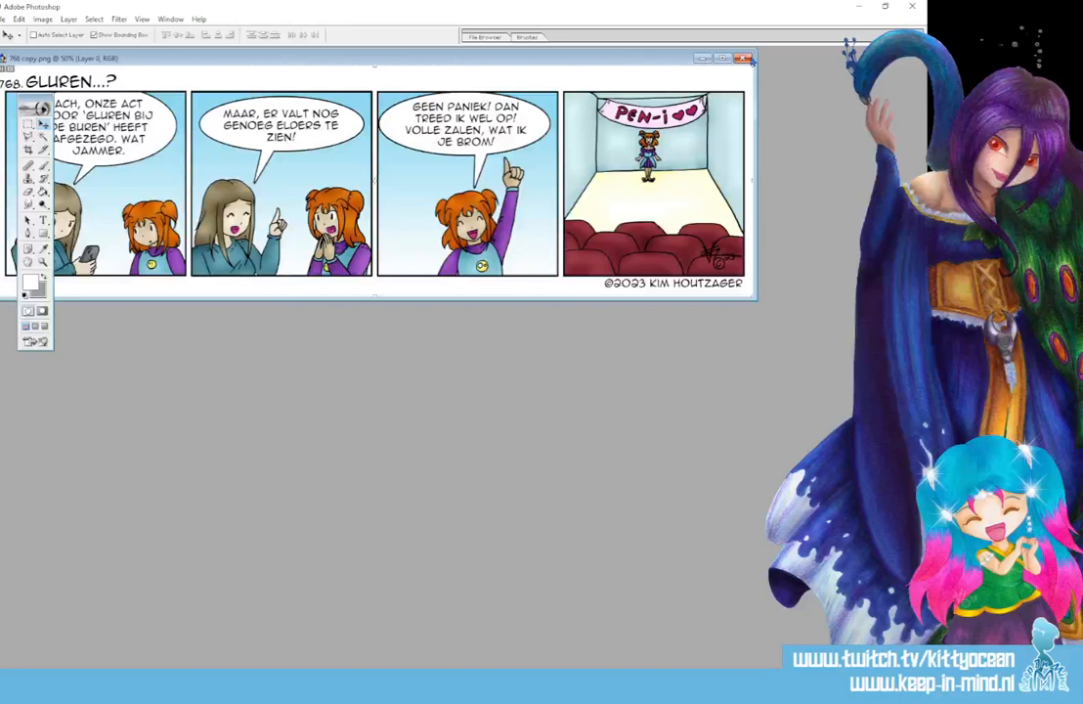
- Close the PNG copy of the strip and delete both 768 copy image files from the Jaar 15 folder in File Explorer
left_click(744, 59)
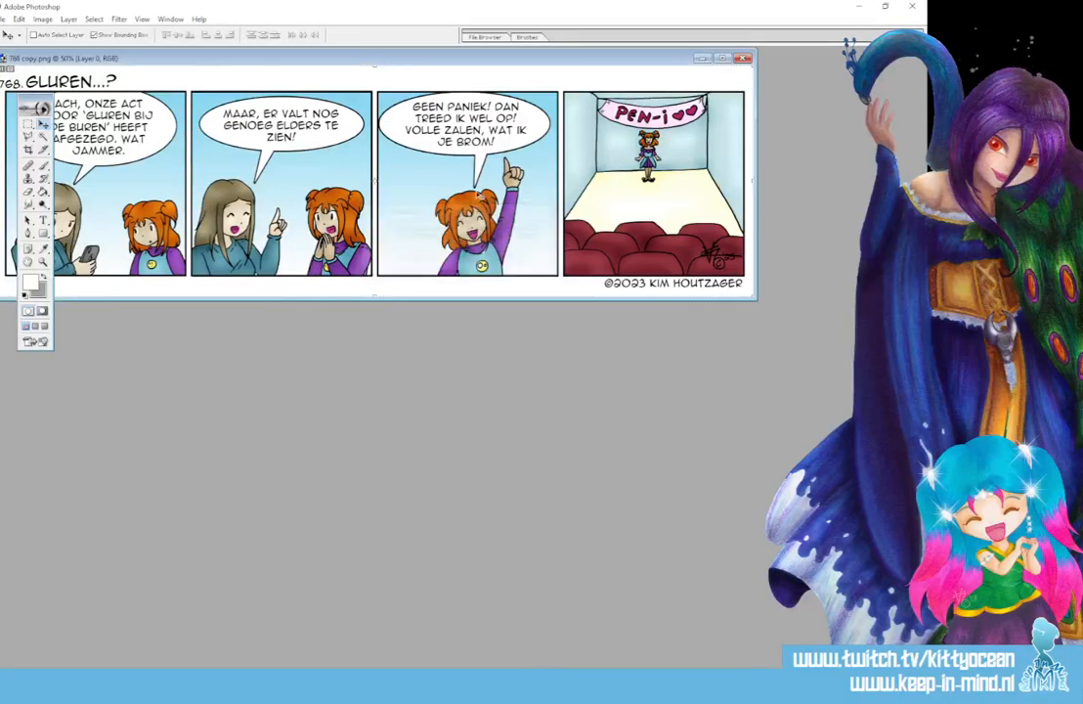
left_click(459, 260)
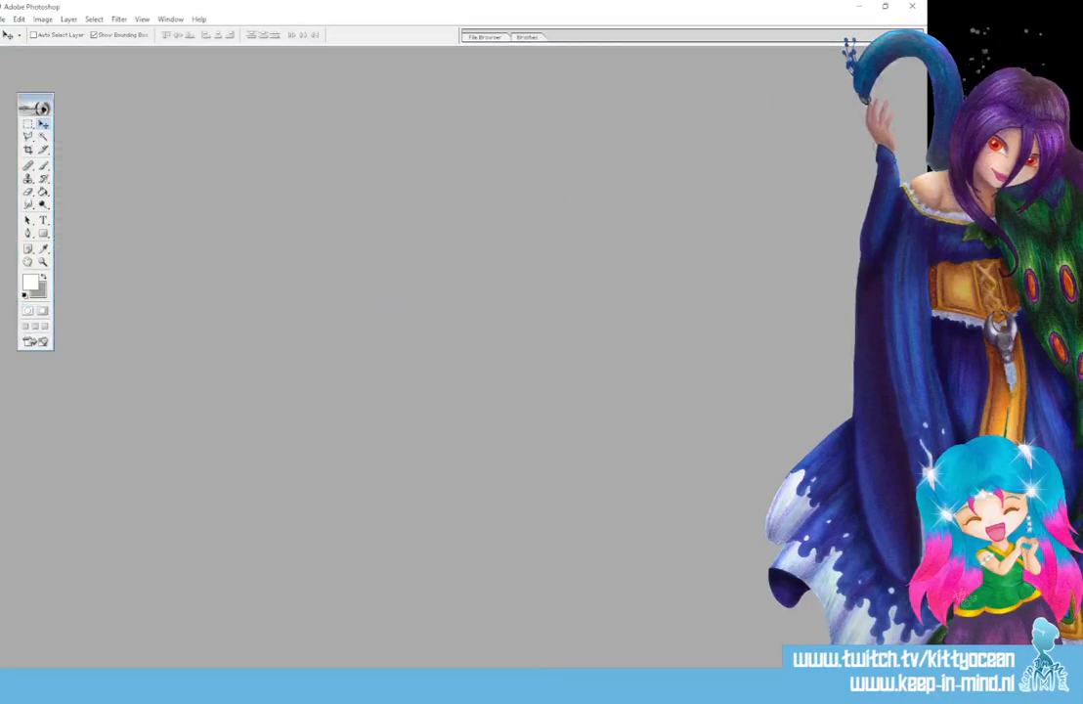
left_click(318, 683)
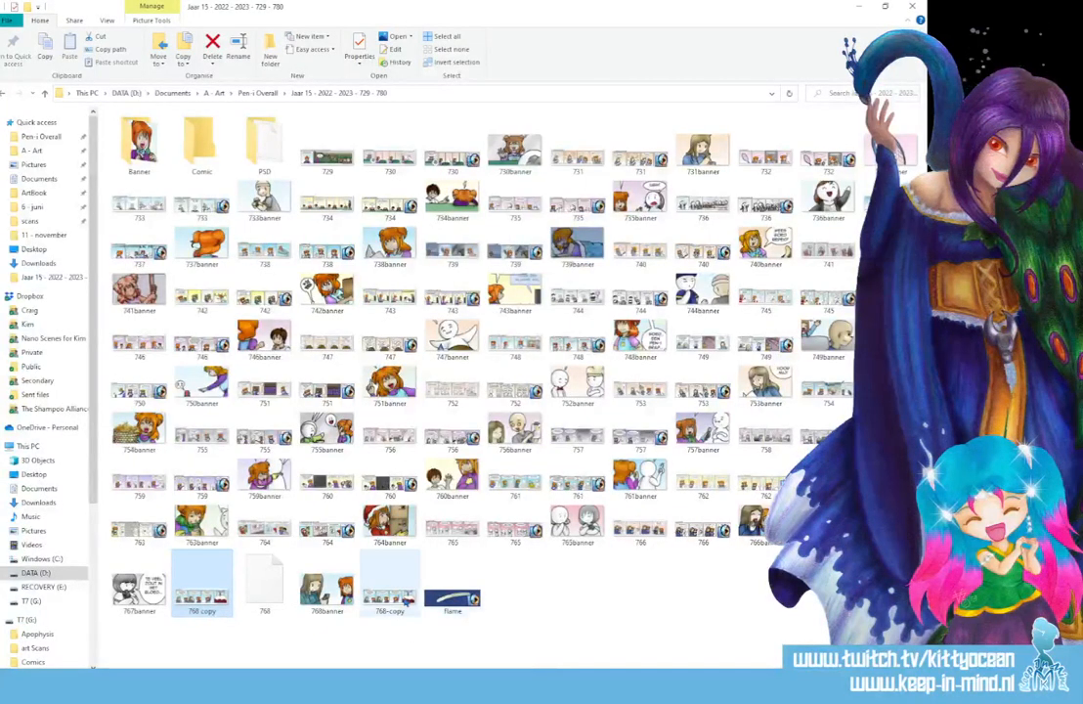
left_click(400, 602, "ctrl")
key("Delete")
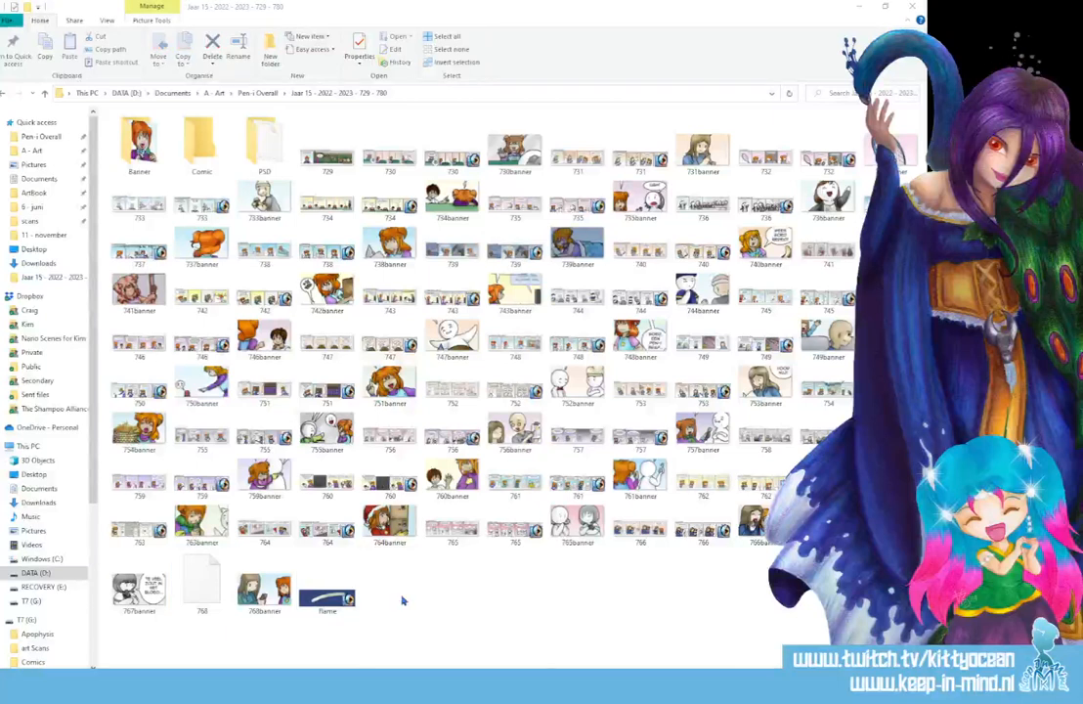
- Open the layered 768 file from the Jaar 15 folder in Photoshop, maximised and enlarged to 100%
double_click(211, 586)
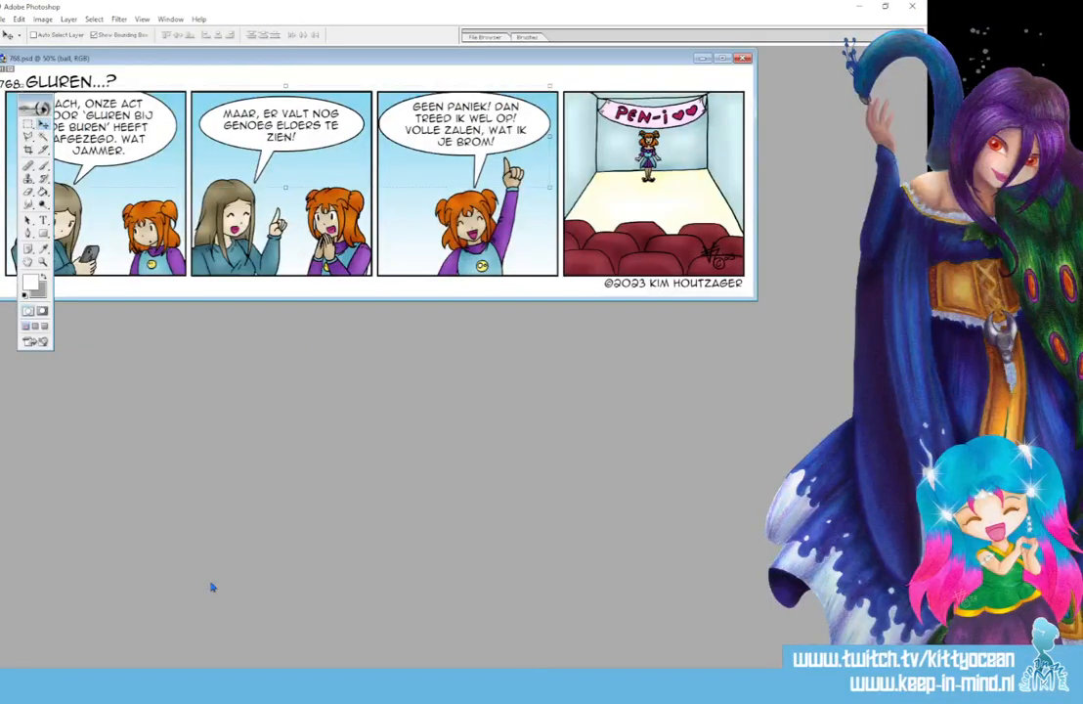
left_click(724, 58)
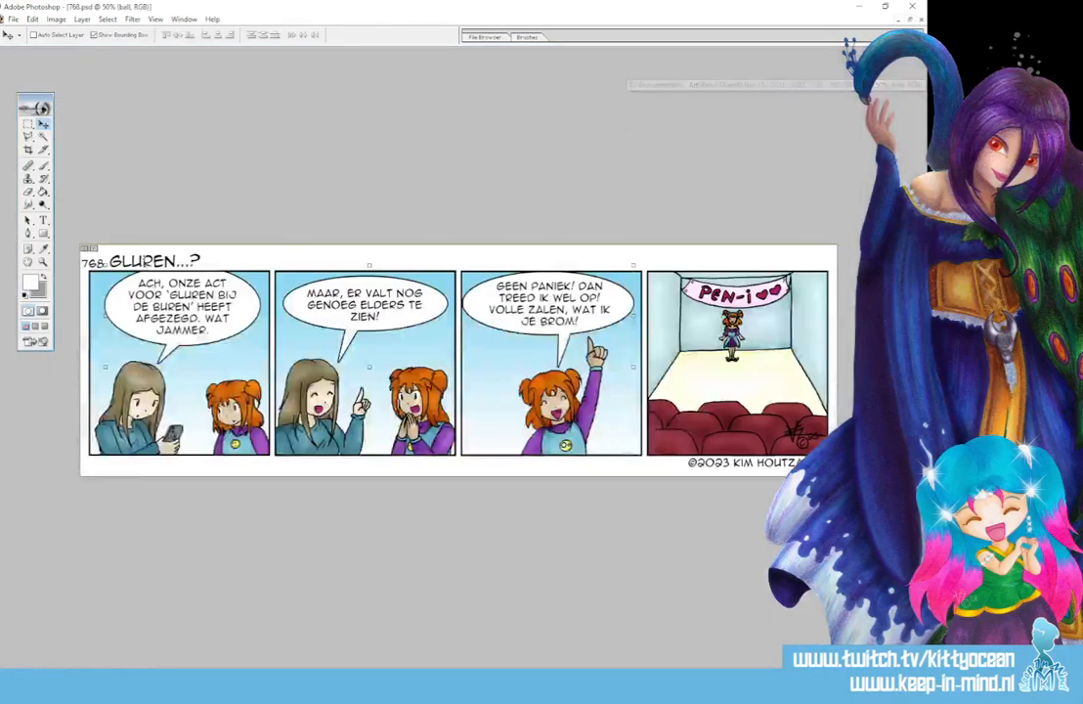
key("ctrl+plus")
key("ctrl+plus")
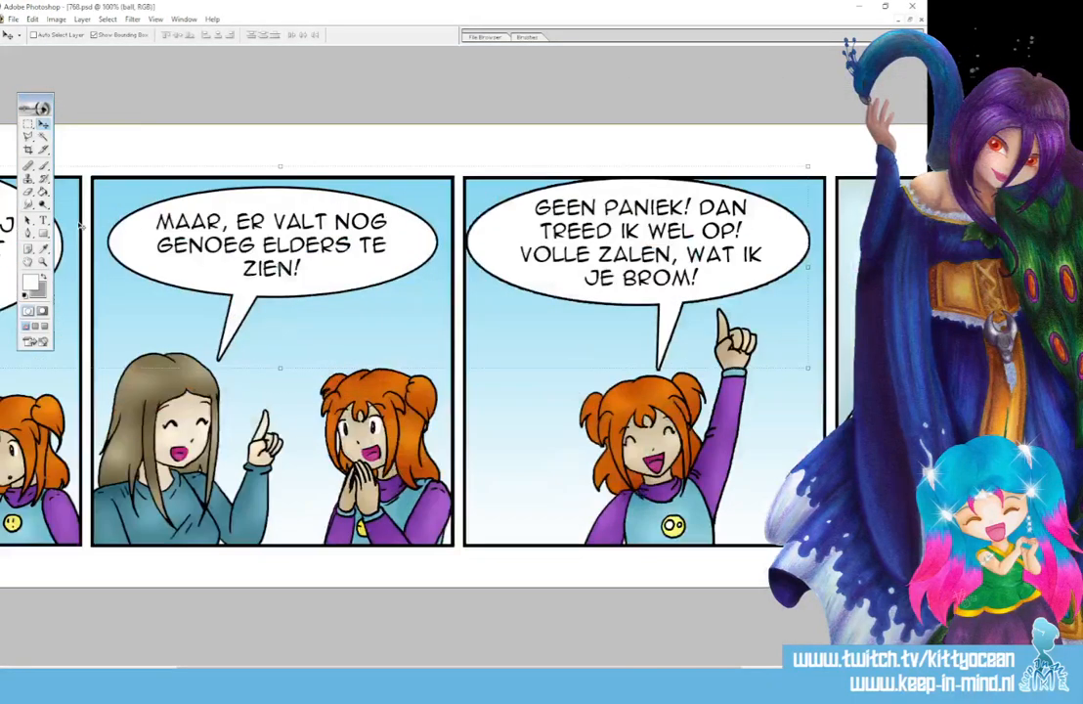
- Replace "valt nog genoeg elders te zien" in the second panel's balloon with "zijn nog genoeg andere acts op te bekijken"
left_click(44, 221)
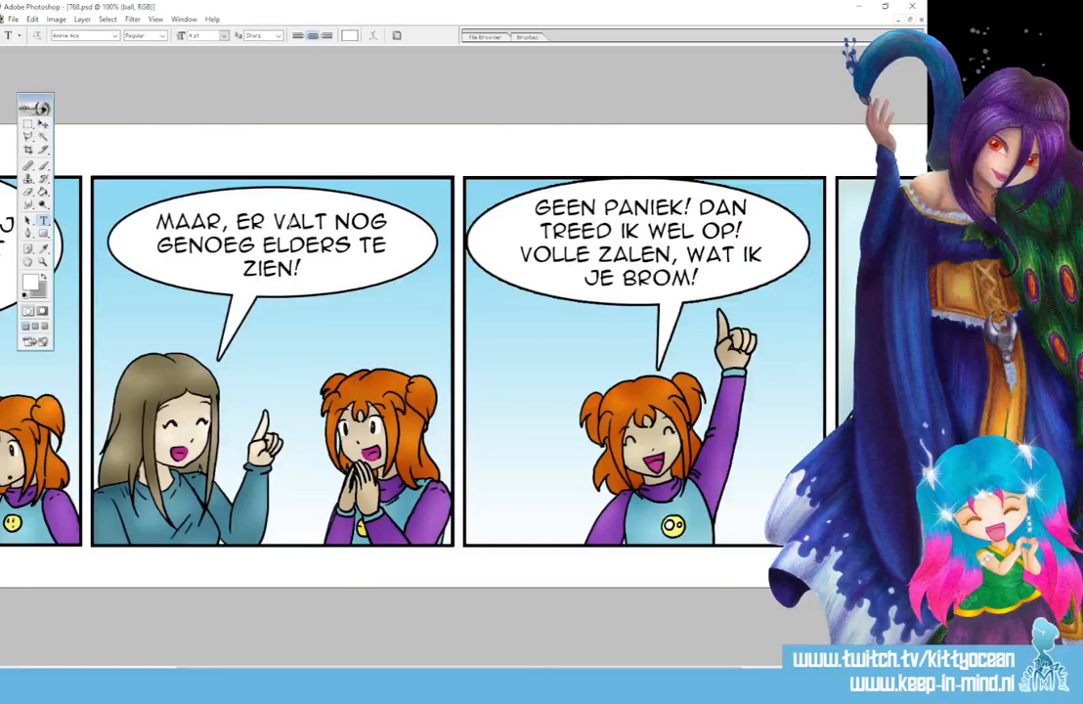
left_click_drag(272, 220, 296, 268)
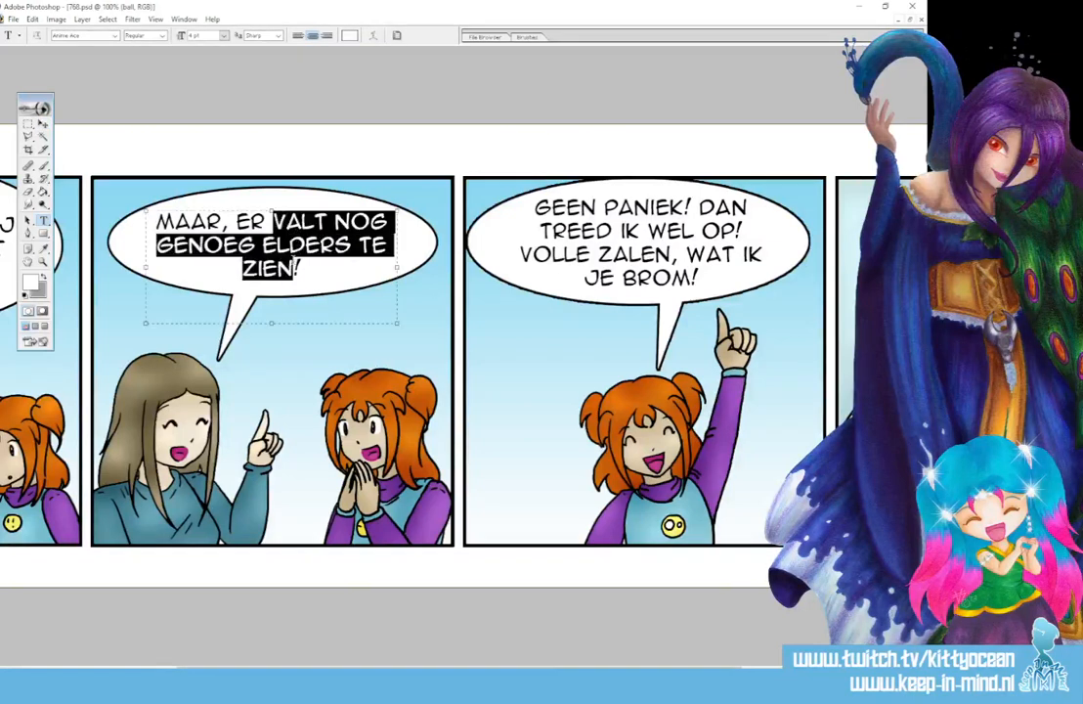
type("zij")
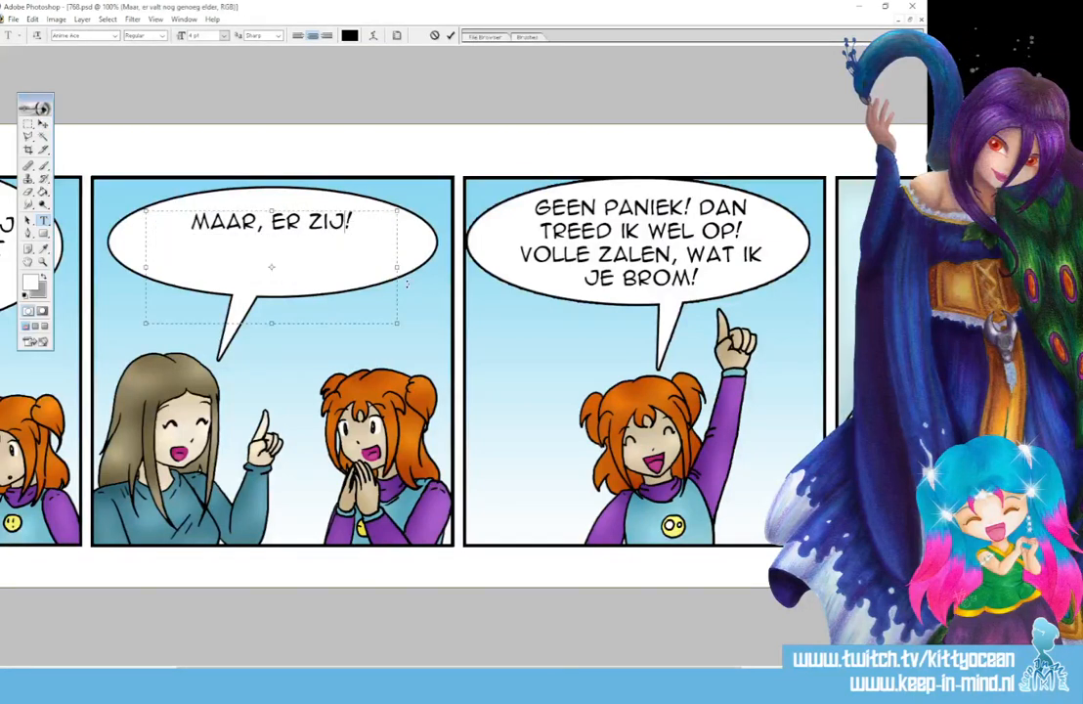
type("n nog gen")
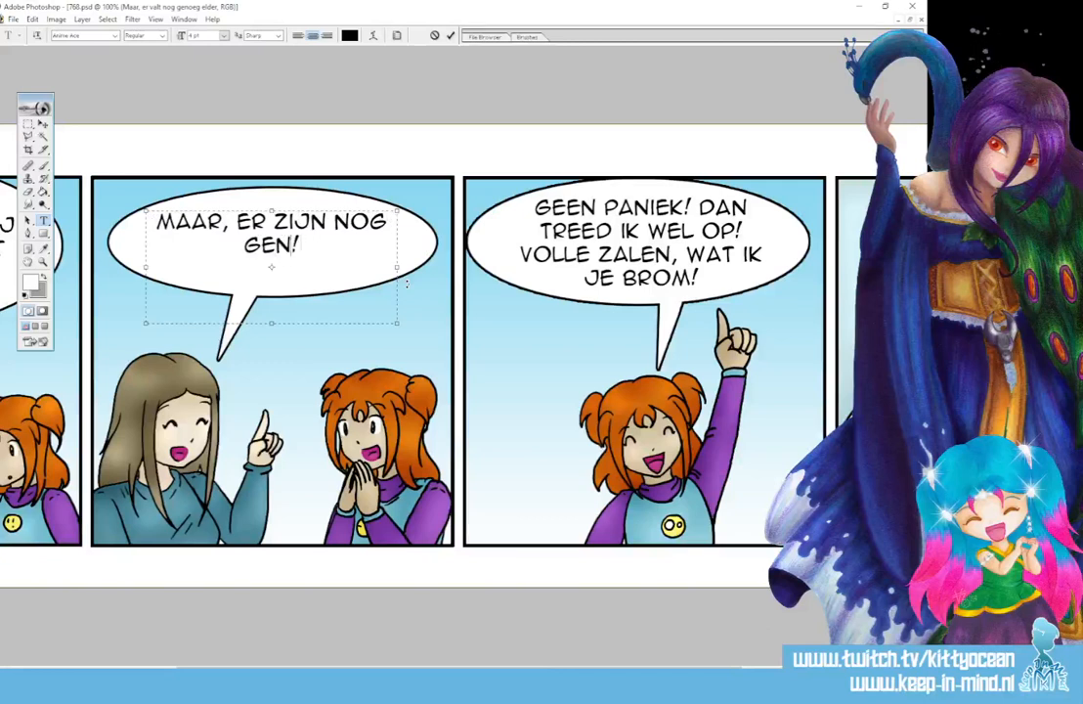
type("oeg andere ac")
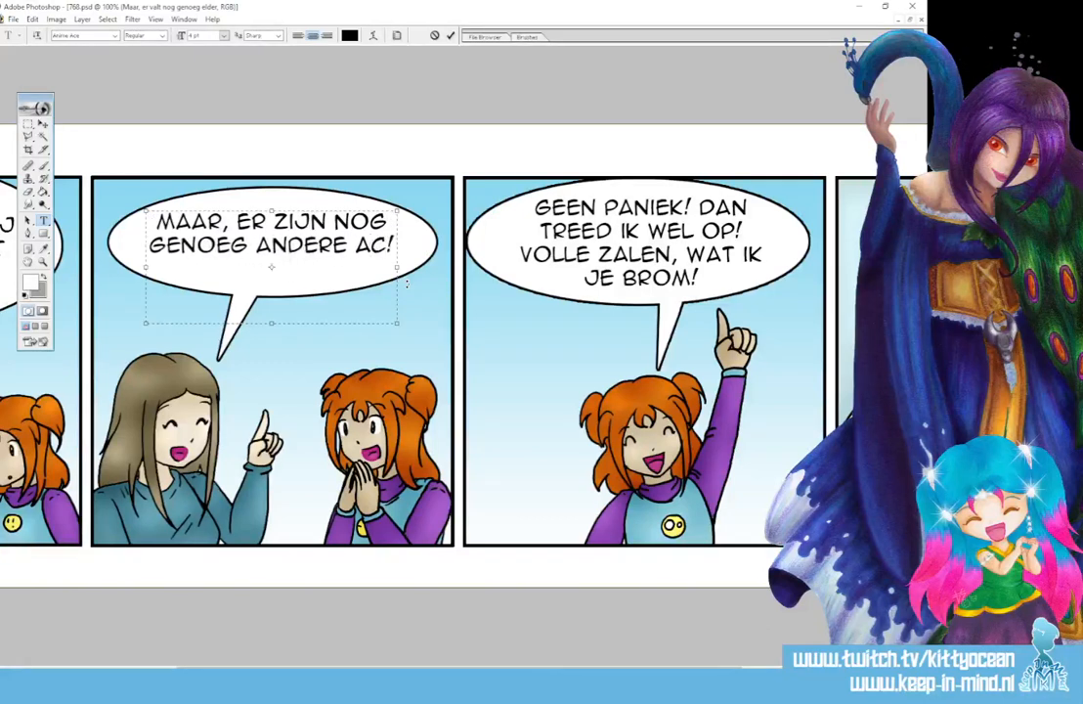
type("ts op")
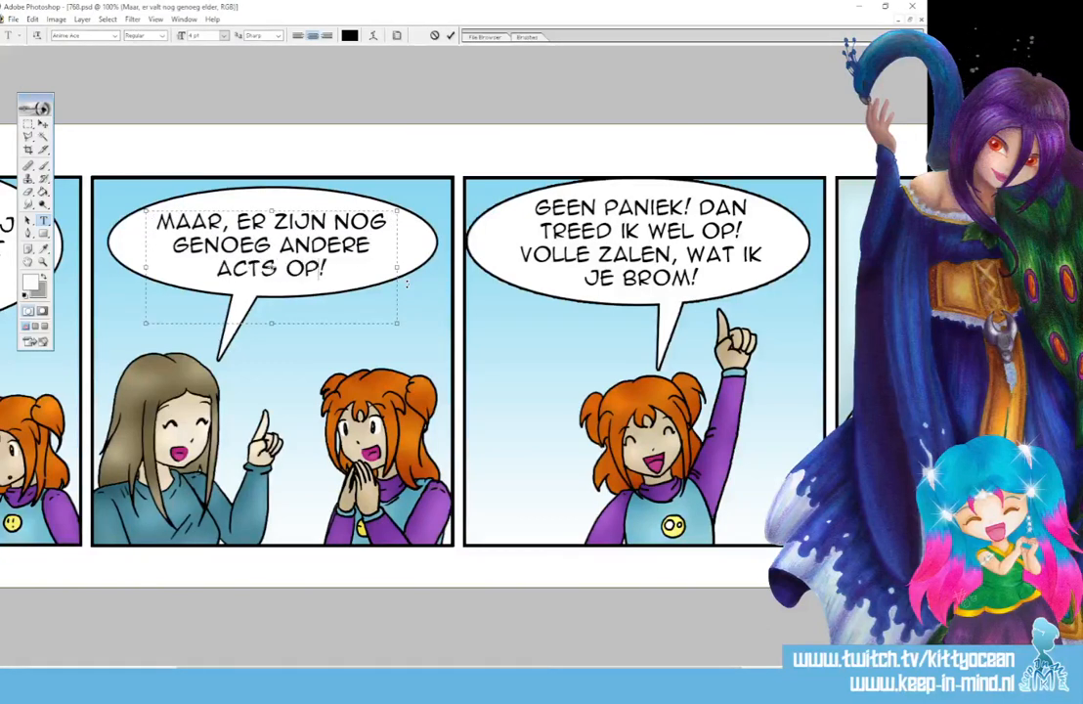
type(" te bekijken")
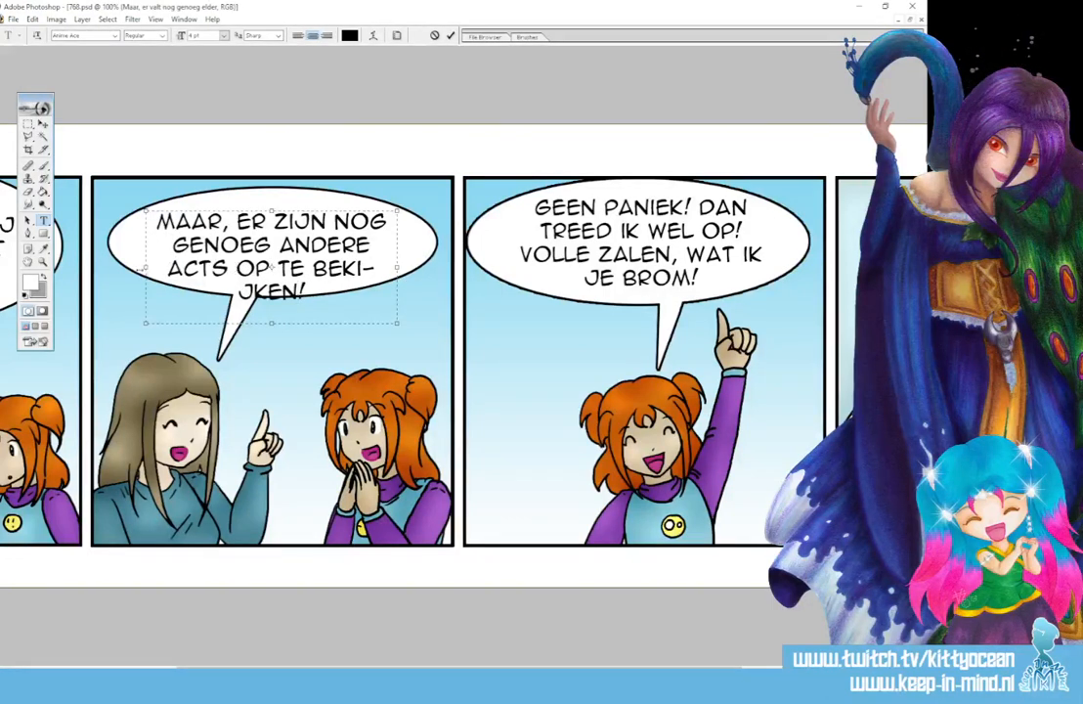
- Widen the second balloon's text box on both sides and change "op" to "om" in its last line
left_click_drag(145, 267, 122, 266)
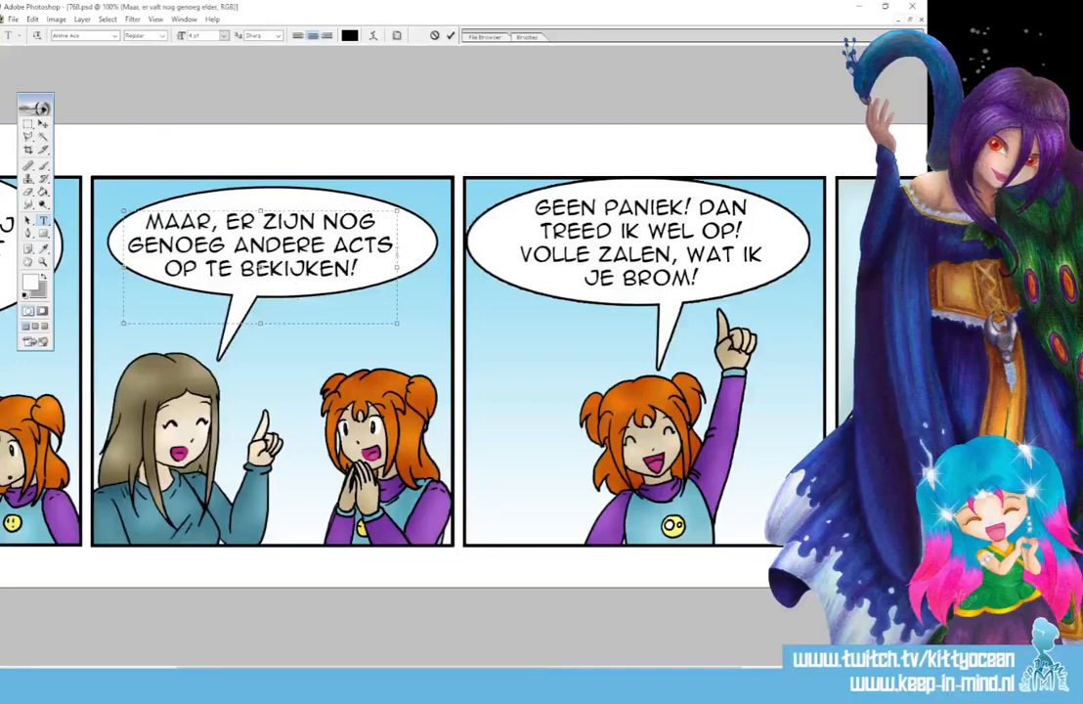
left_click_drag(397, 323, 415, 324)
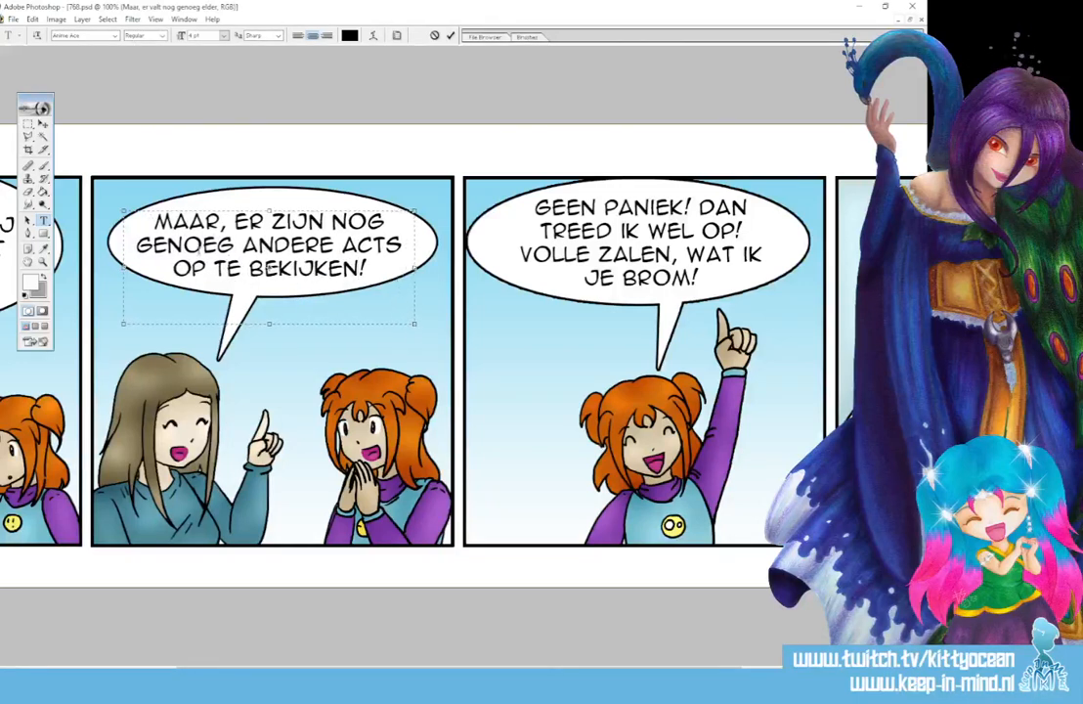
type("M")
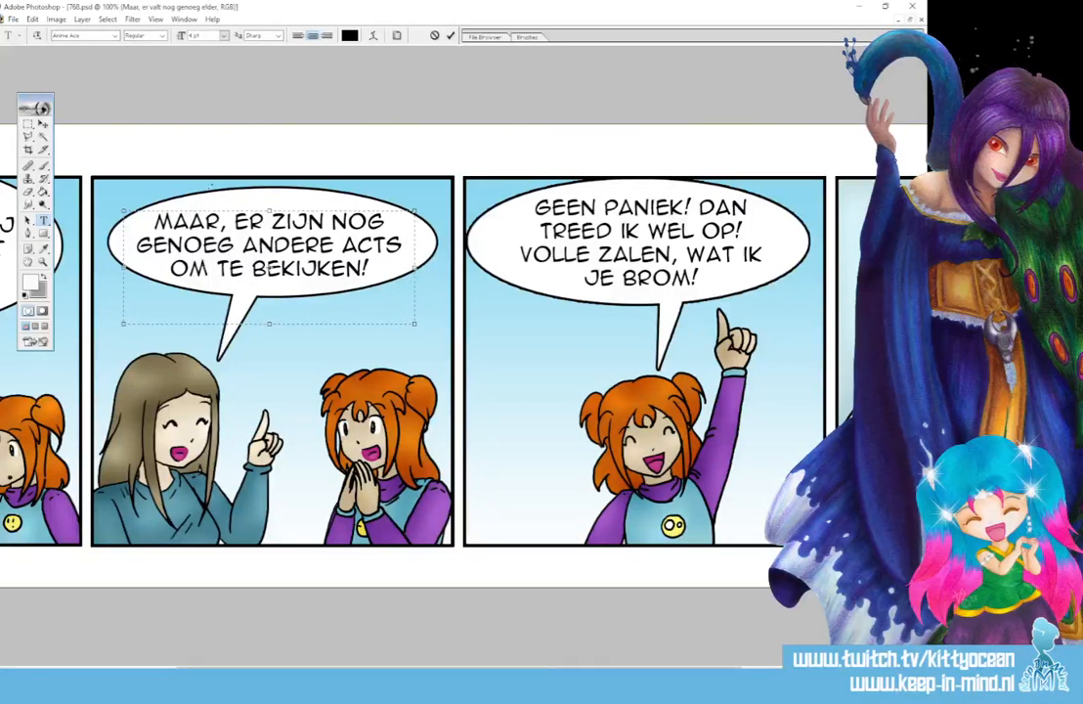
left_click(450, 35)
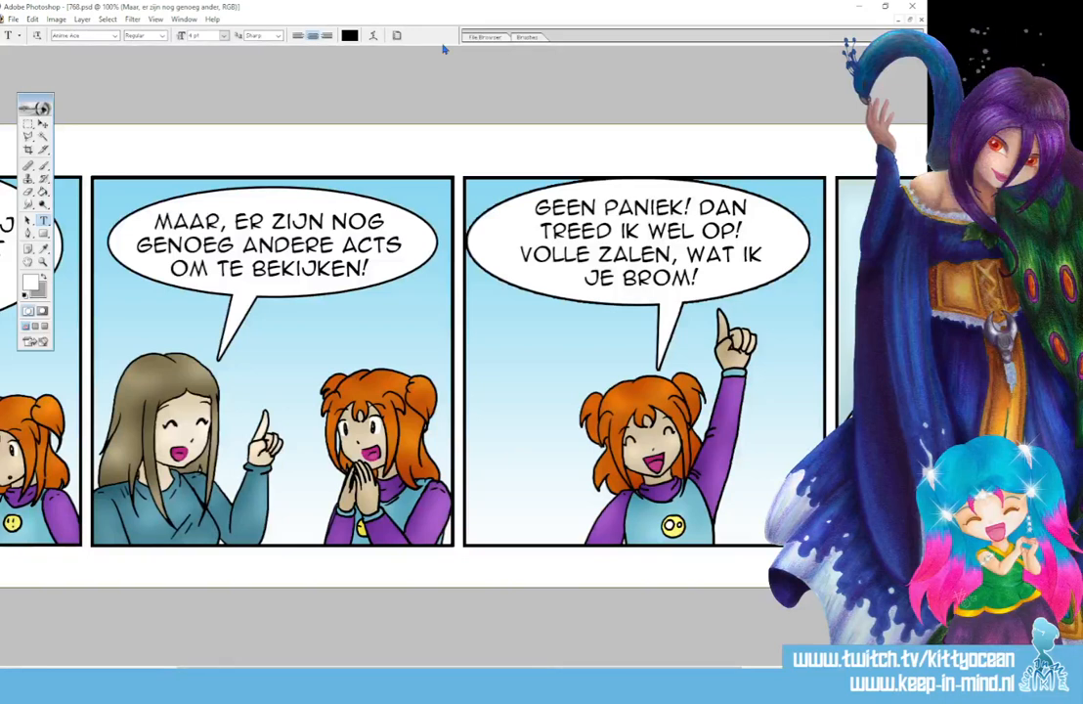
- Remove the comma after "Maar" in the second balloon's text
left_click(267, 207)
key("BackSpace")
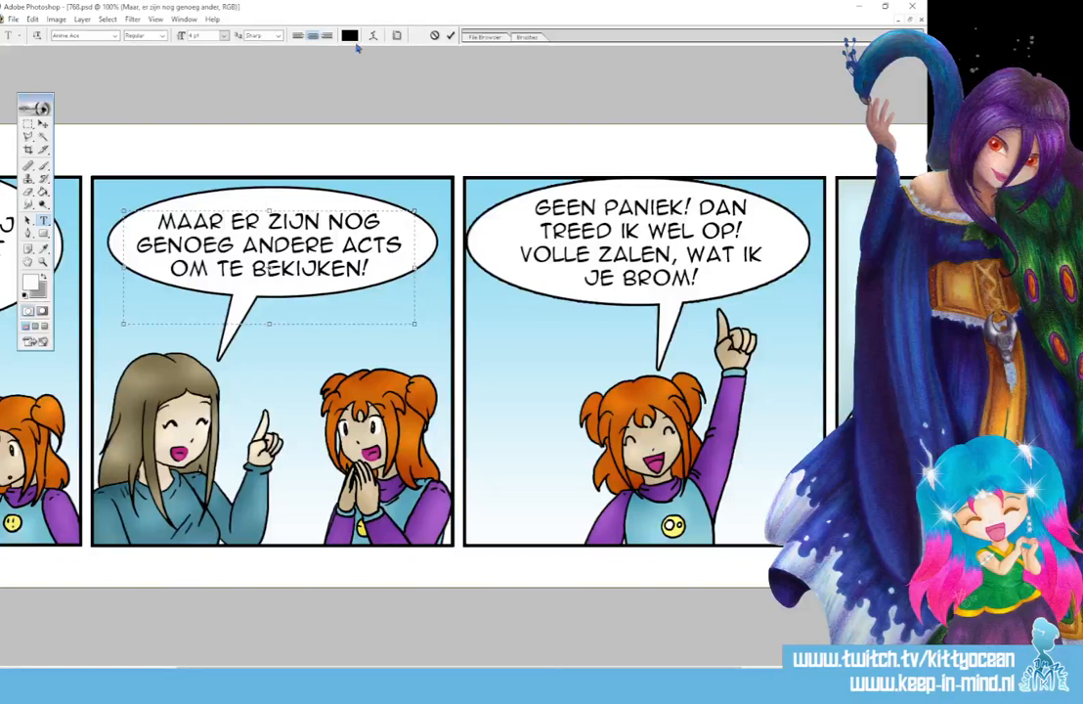
left_click(450, 36)
- Capture the whole four-panel strip, including its title and copyright line, with the Snipping Tool
key("ctrl+minus")
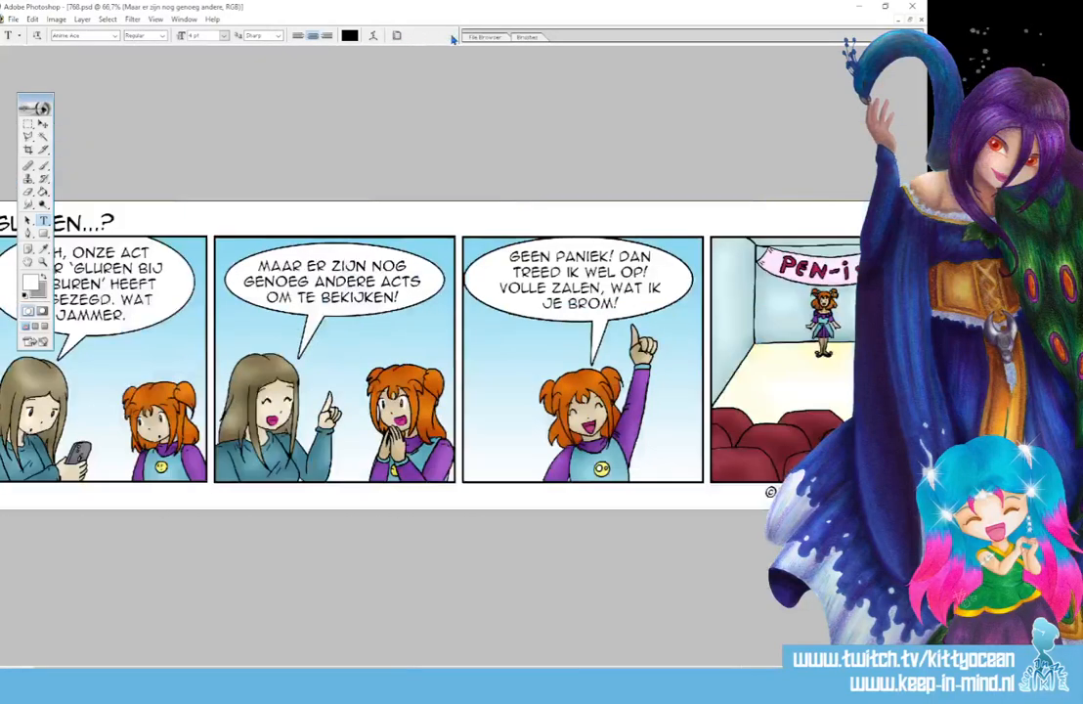
left_click(207, 684)
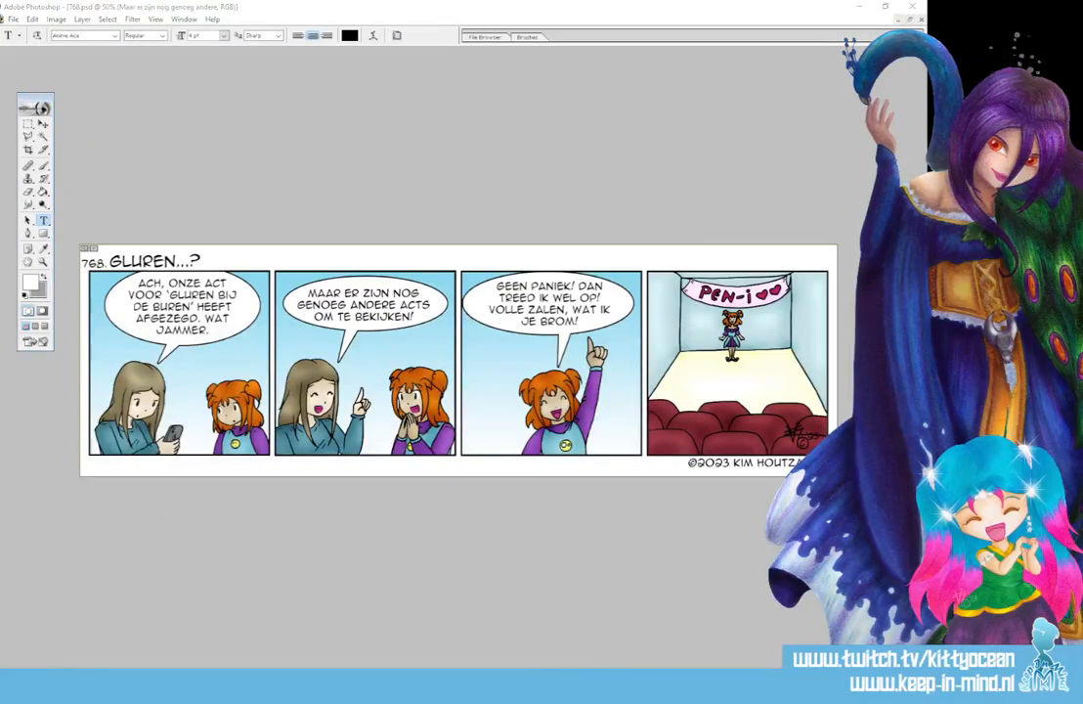
left_click(612, 175)
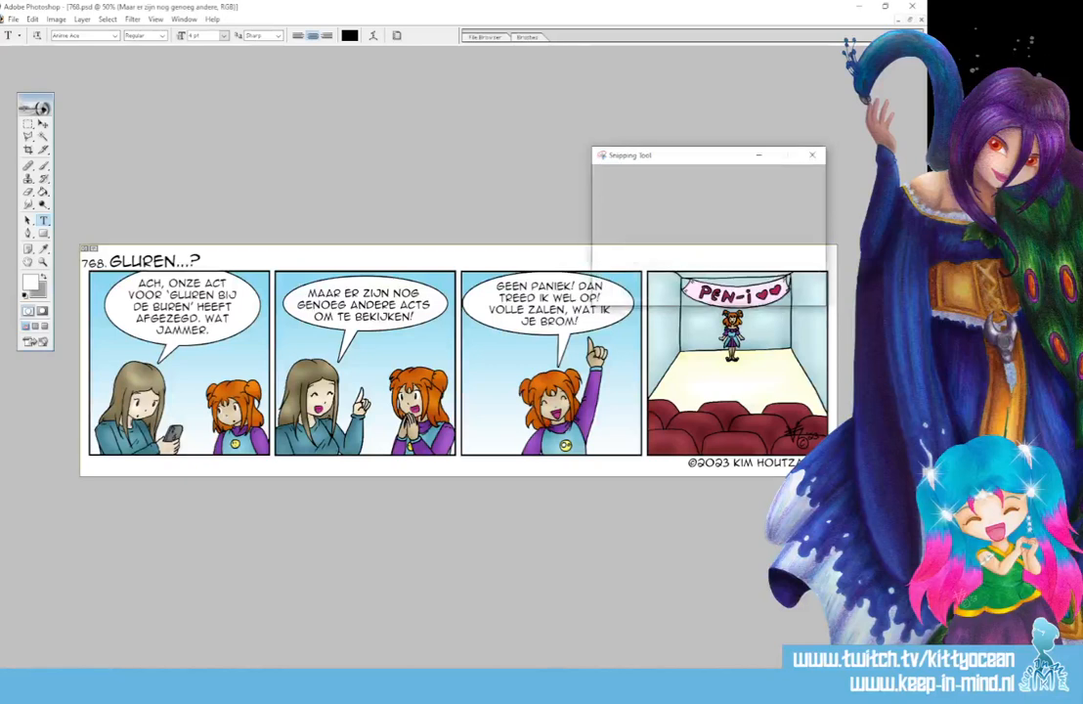
left_click_drag(78, 244, 839, 479)
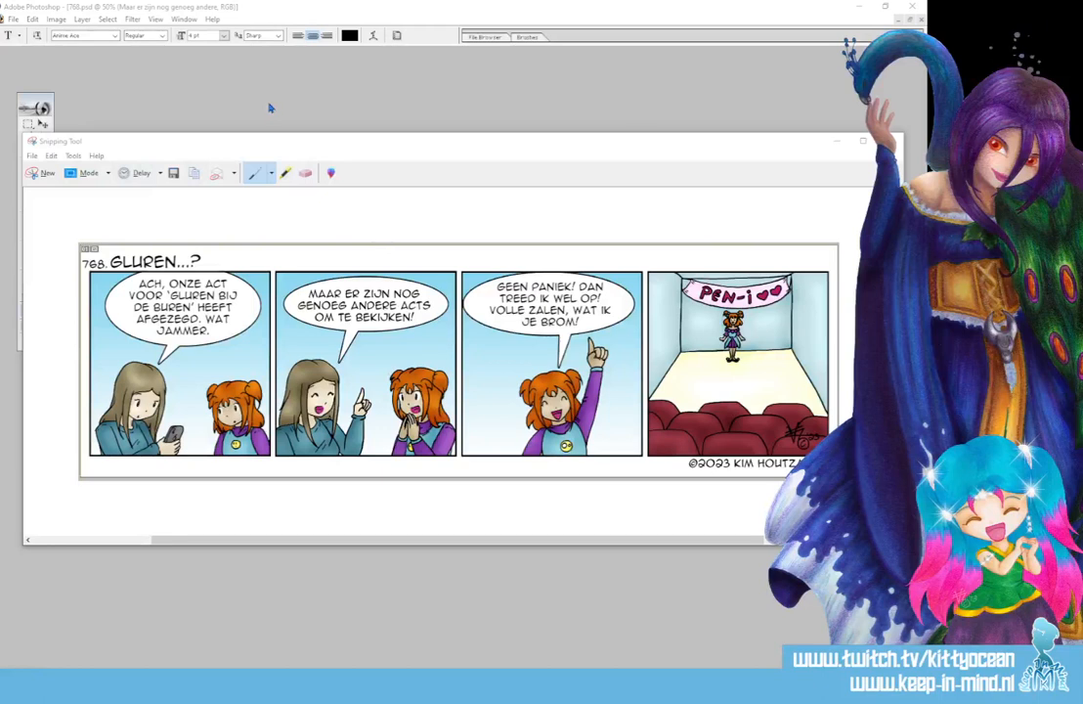
- Save the corrected strip for the web as a High quality JPEG
left_click(12, 19)
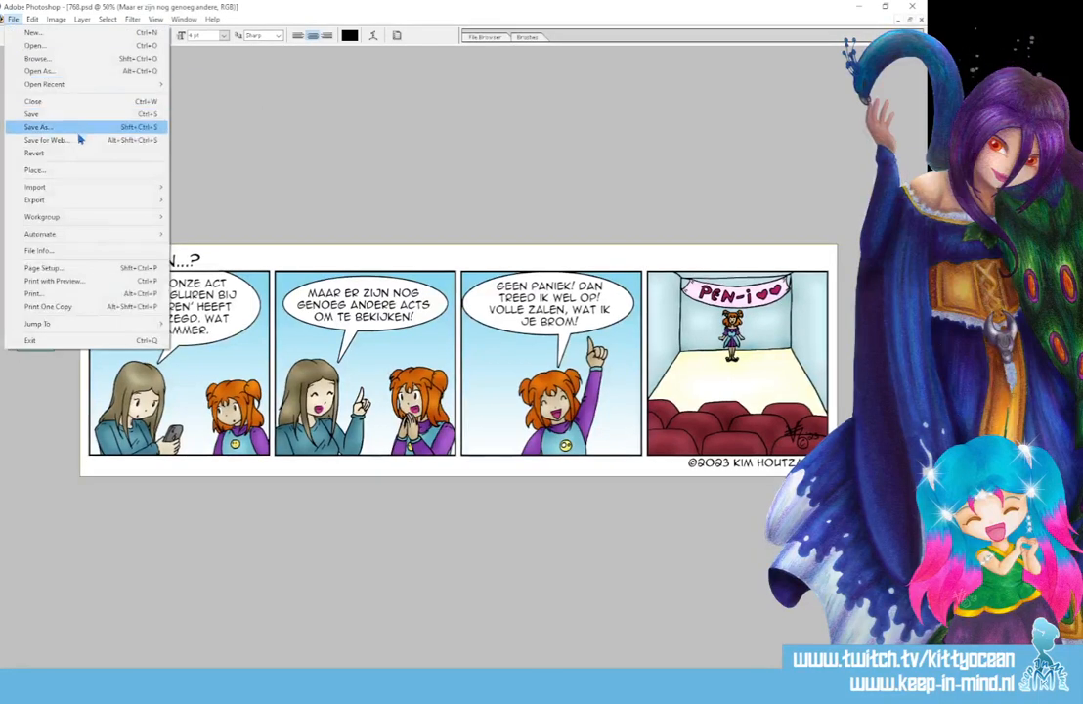
left_click(80, 140)
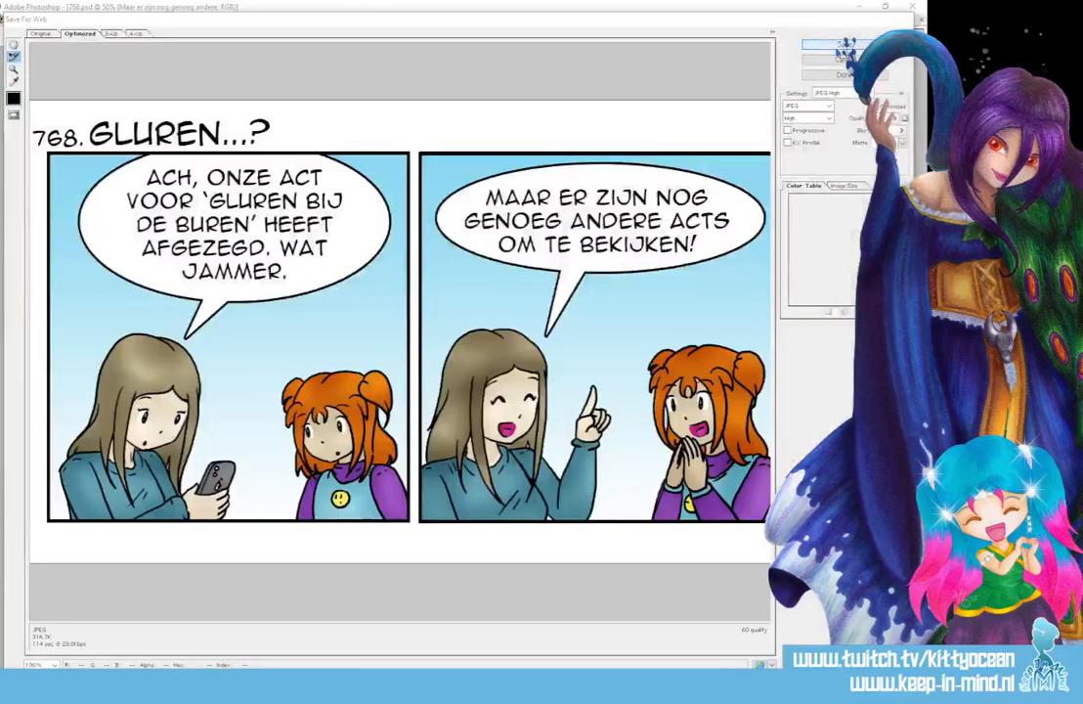
left_click(842, 45)
left_click(685, 619)
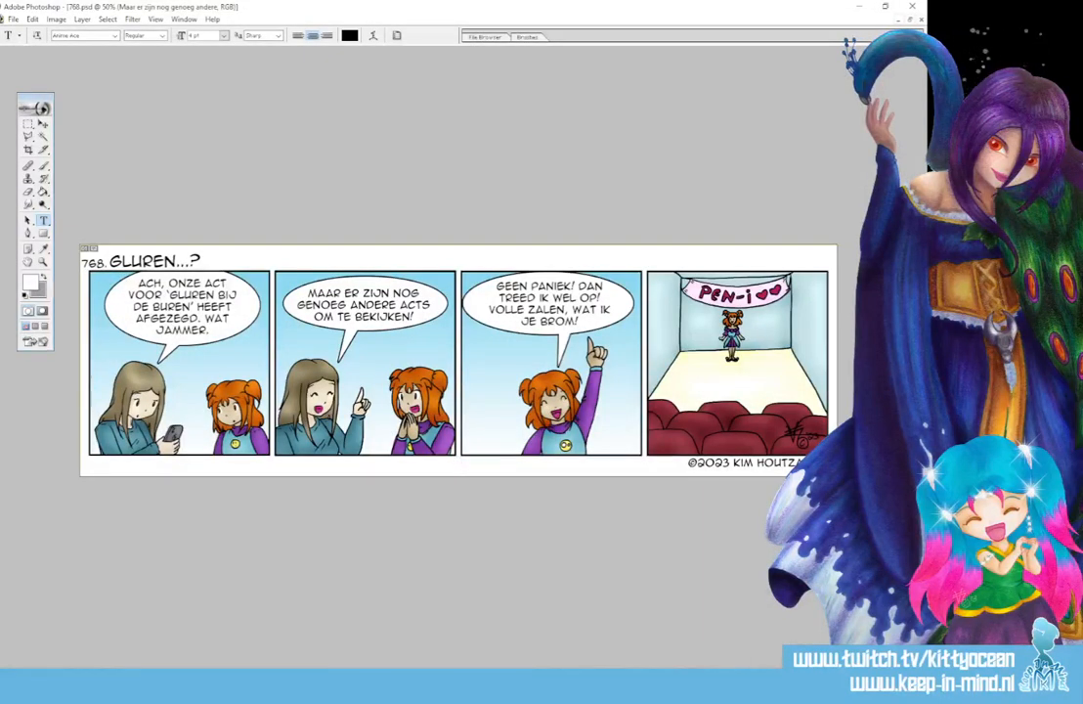
- Open penifile V2.doc in WPS Office from the recent activity list of Dropbox
left_click(791, 681)
left_click(790, 652)
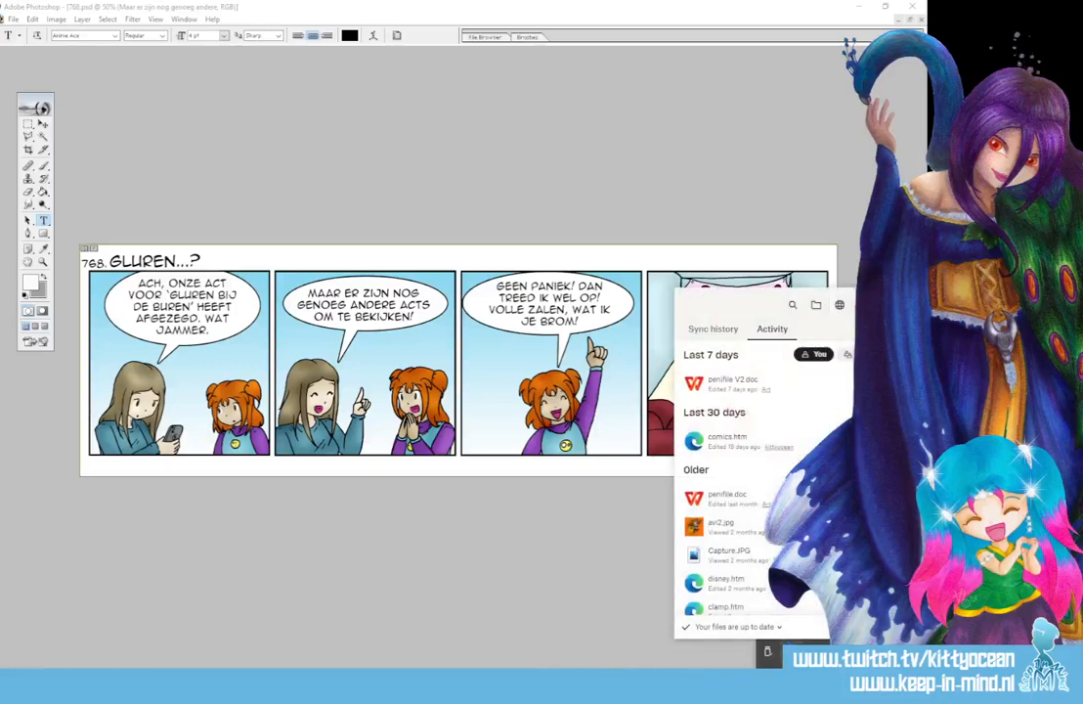
left_click(748, 392)
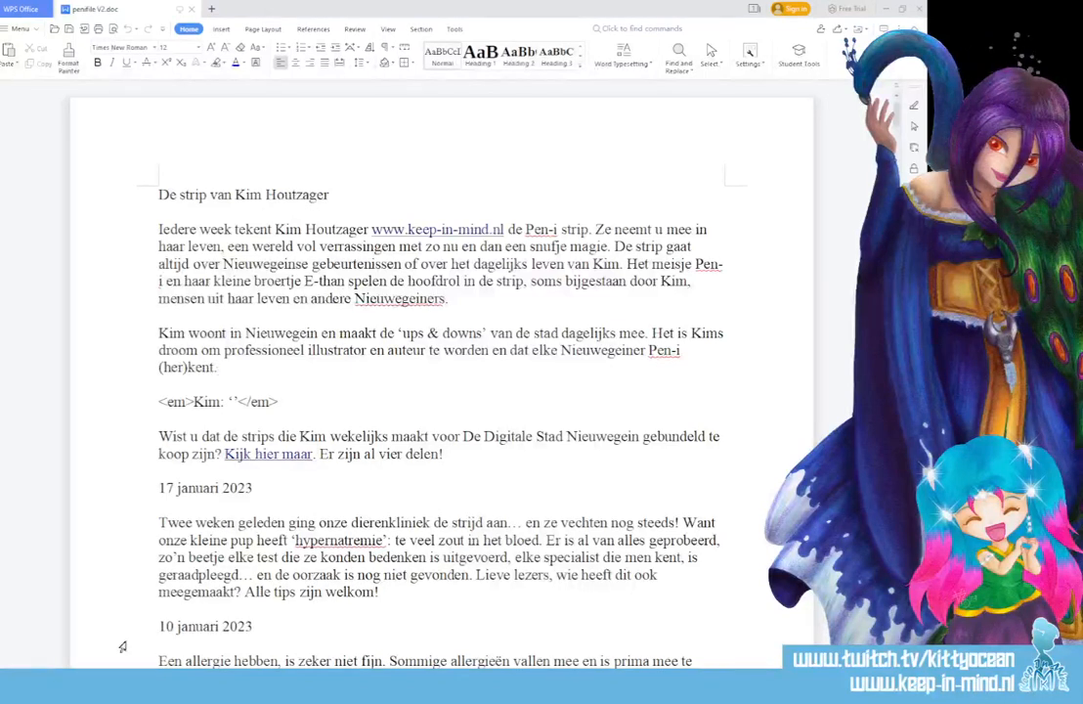
- Switch back to Photoshop, nudge the second balloon's text slightly to the right, and run Save As on the strip
left_click(127, 686)
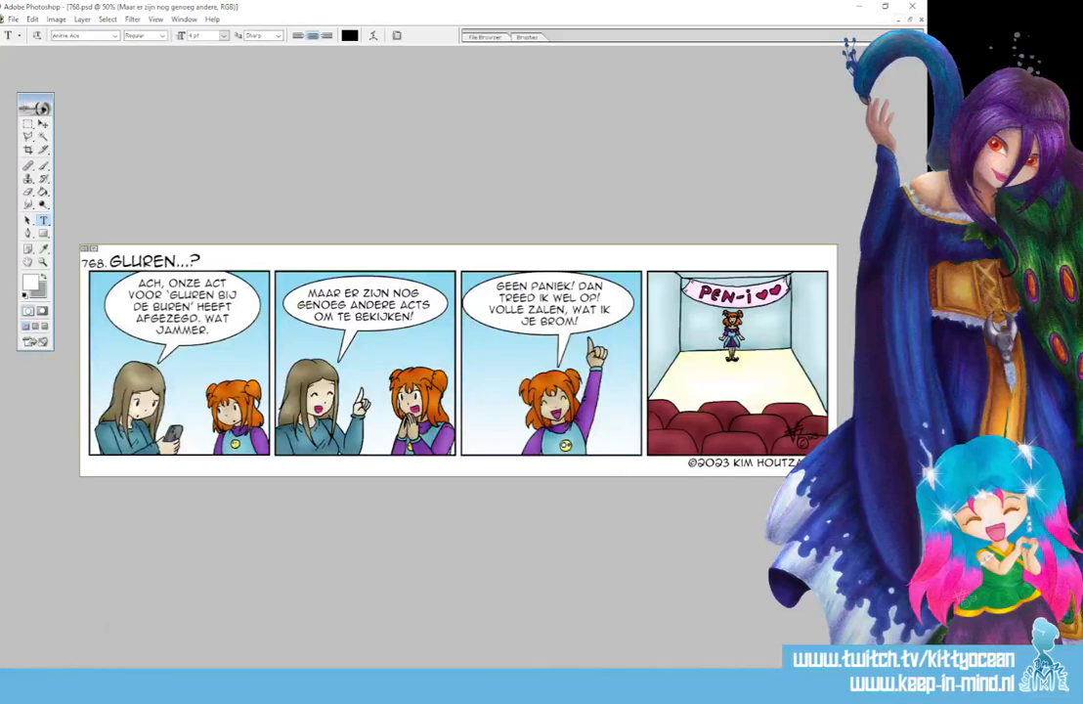
left_click(43, 124)
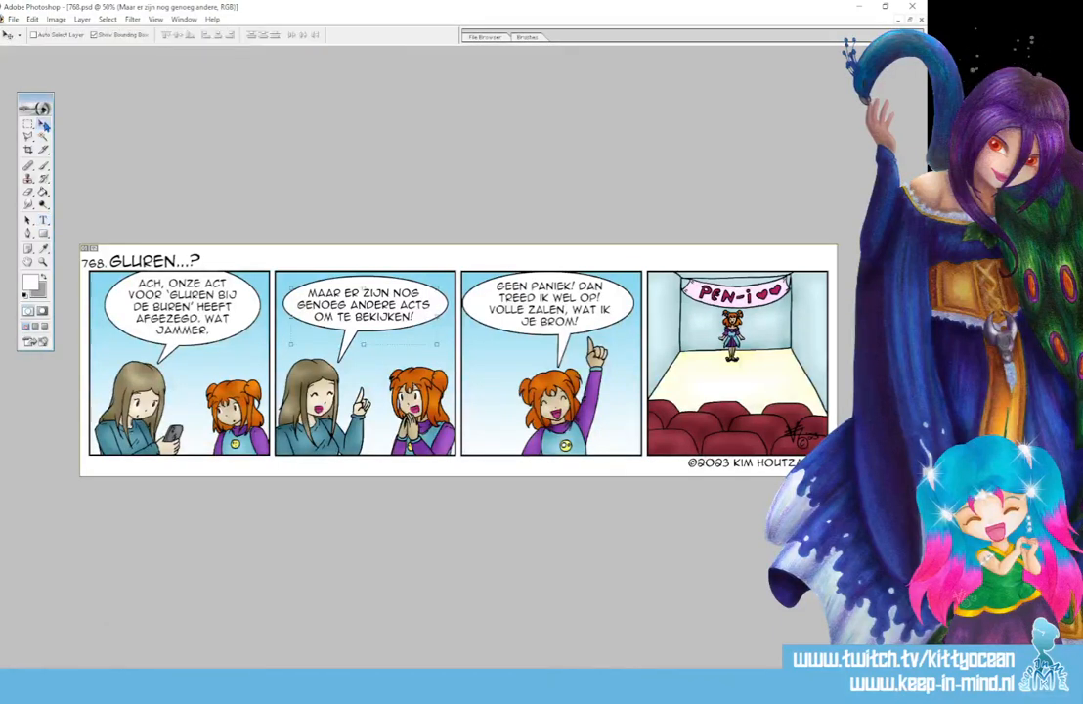
key("Right")
key("Right")
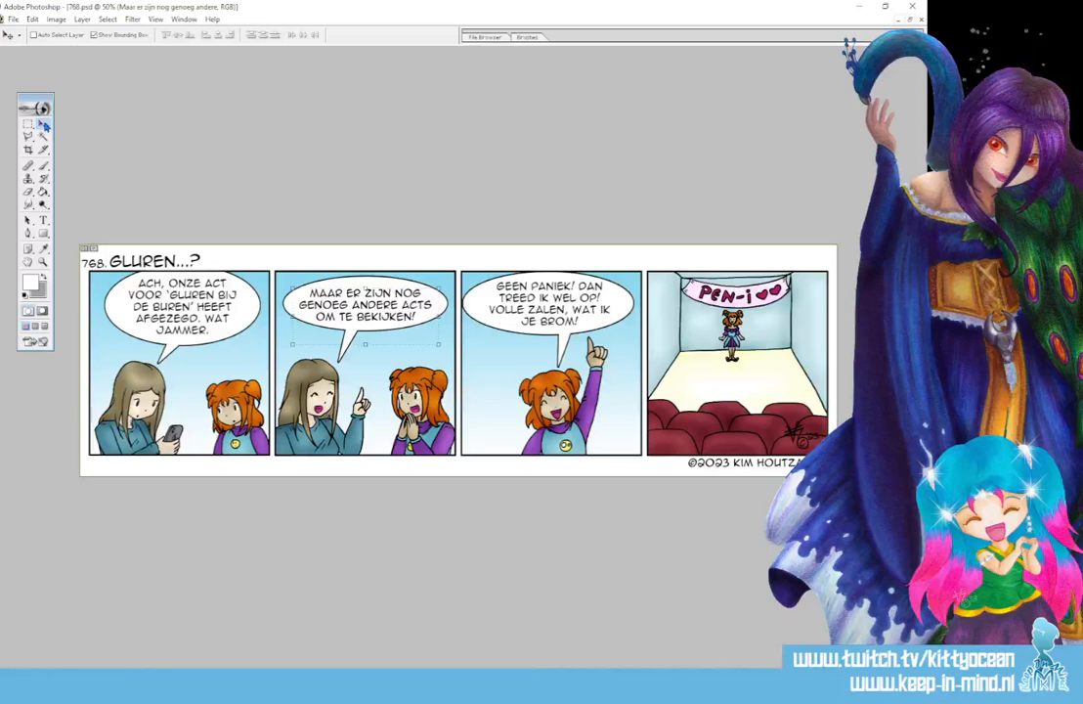
key("Left")
key("Left")
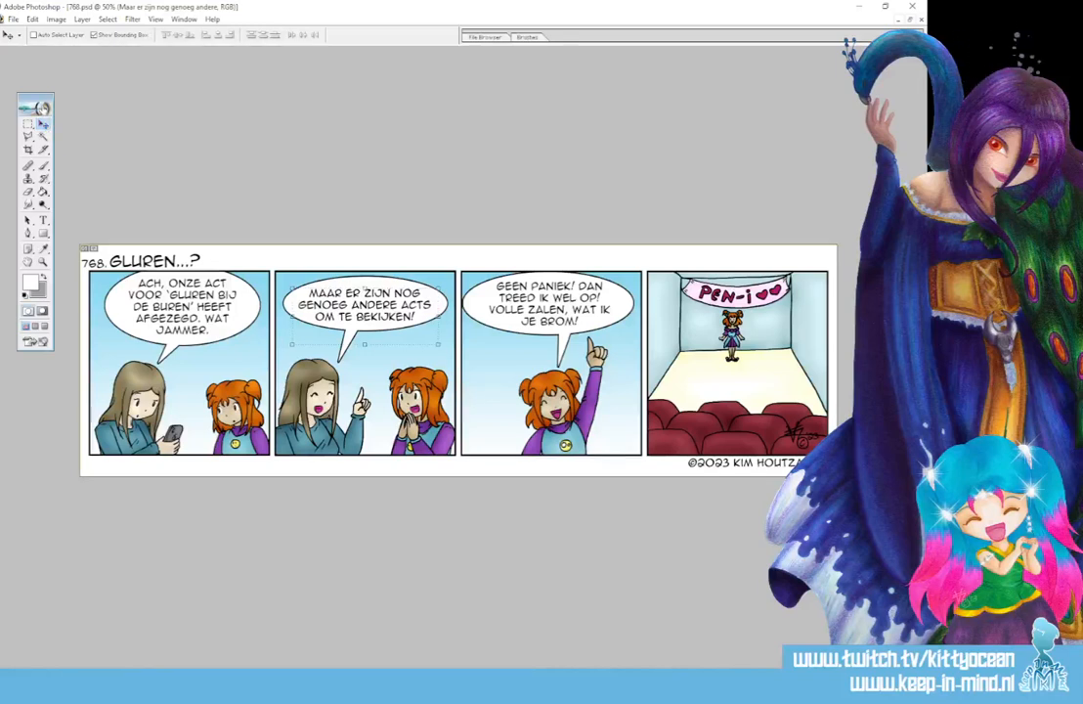
left_click(13, 18)
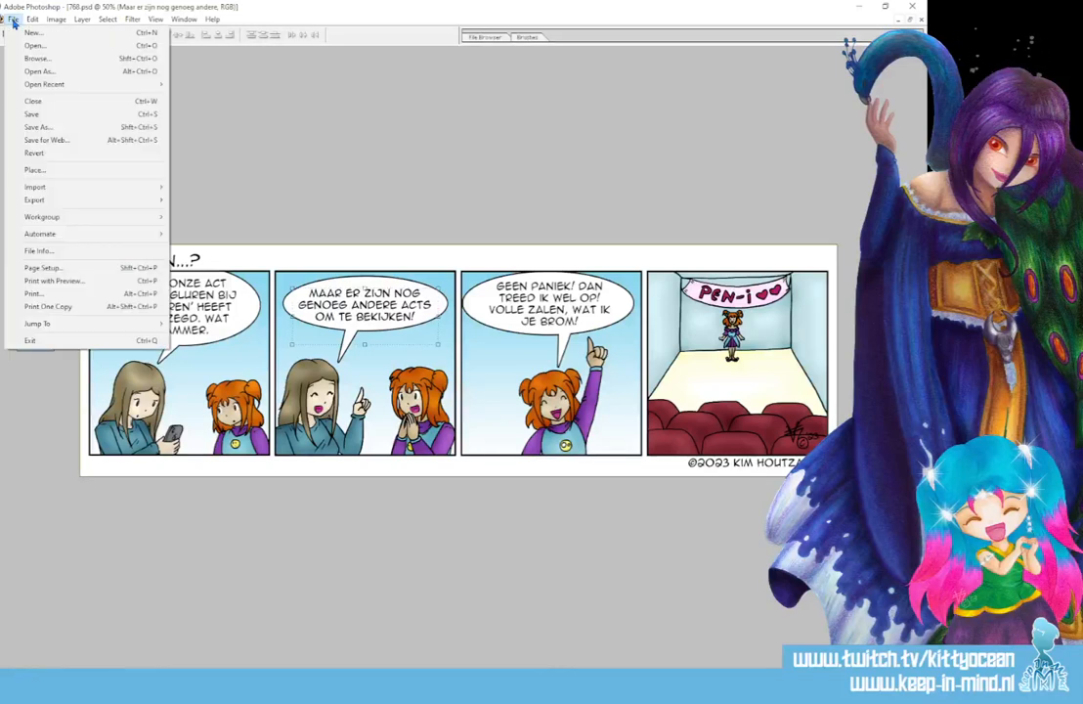
left_click(79, 129)
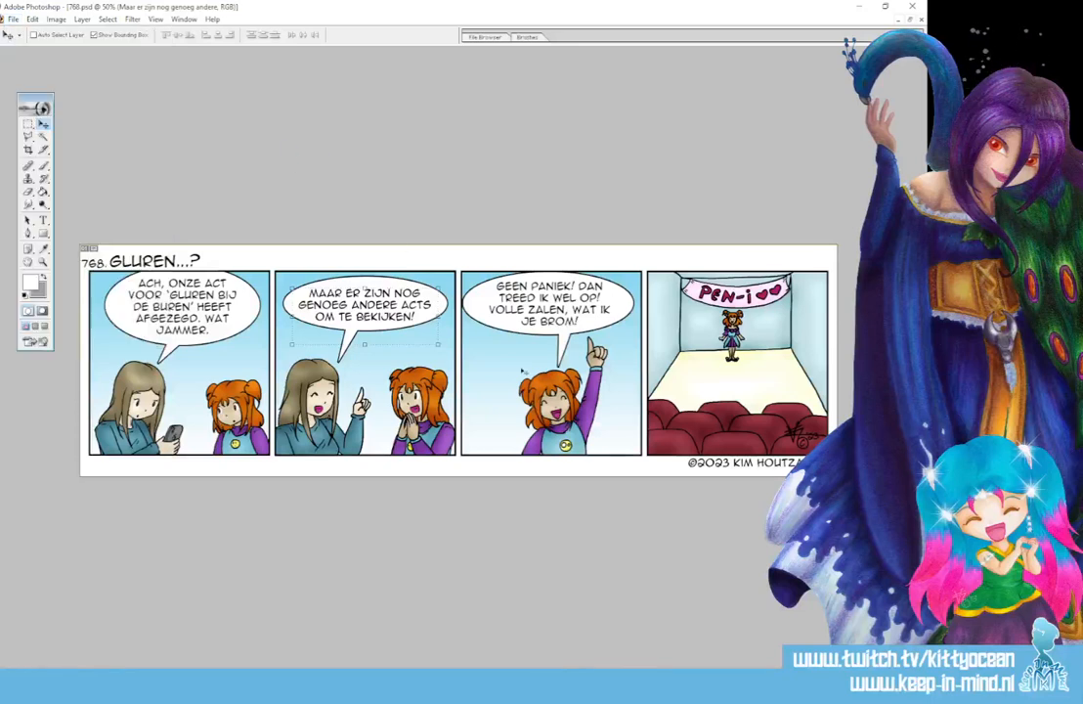
- Switch to penifile V2.doc in WPS Office and add the date heading "24 januari 2023" above the 17 januari 2023 entry
key("alt+Tab")
scroll(253, 307, "down", 4)
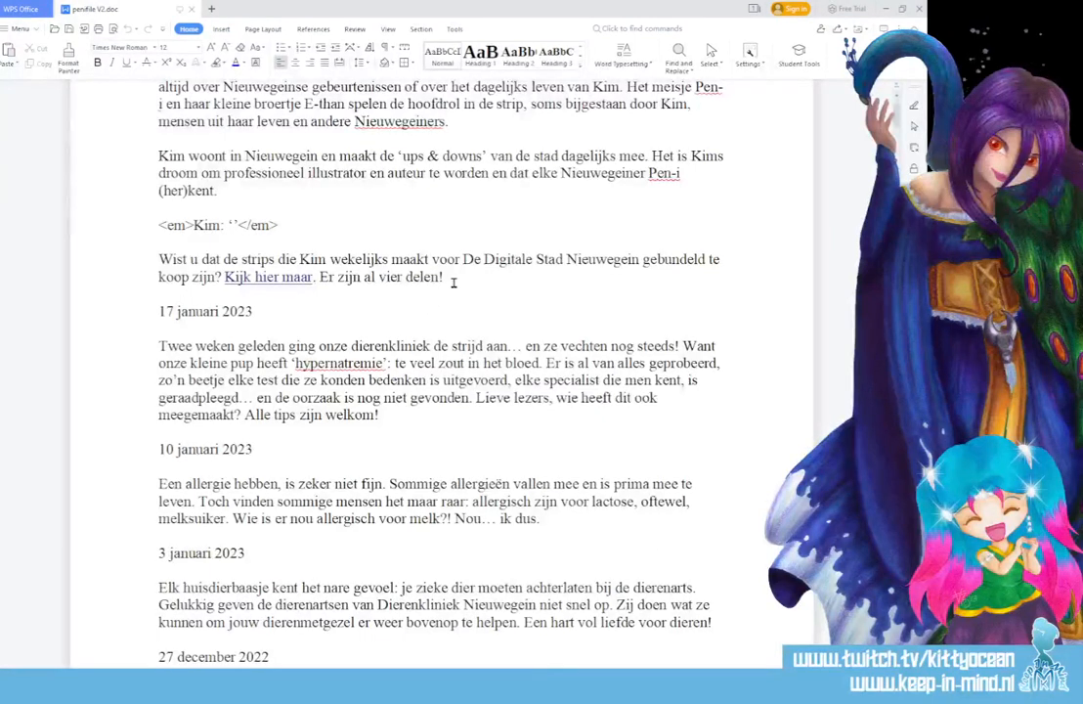
key("Return")
key("Return")
type("24")
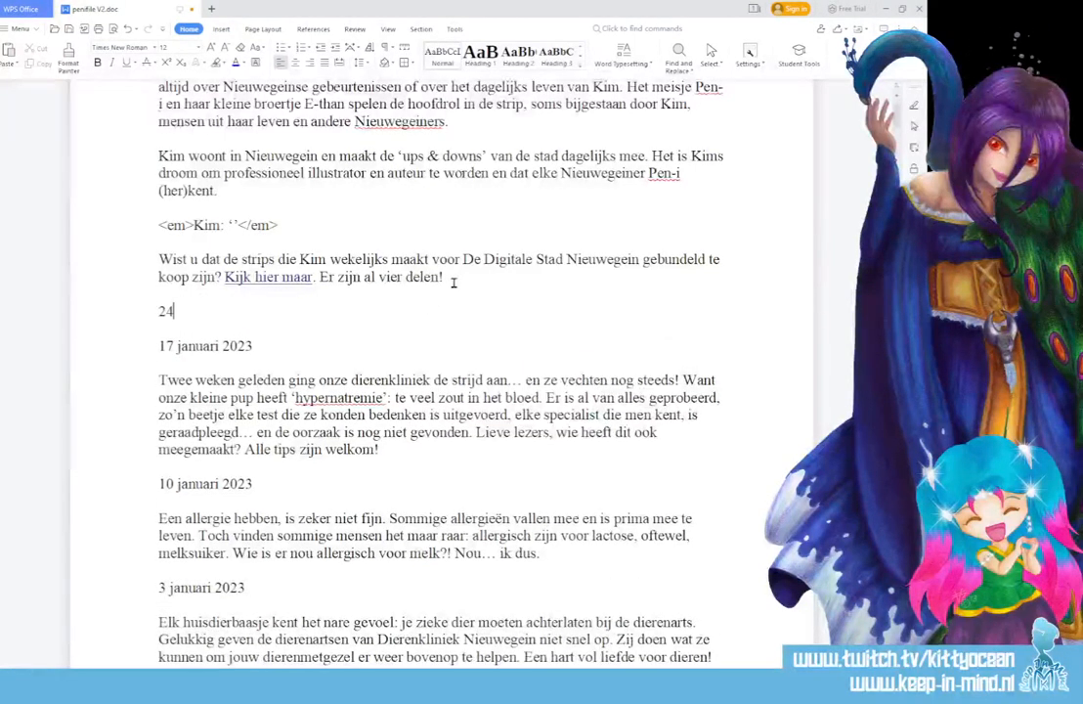
type(" januari 20")
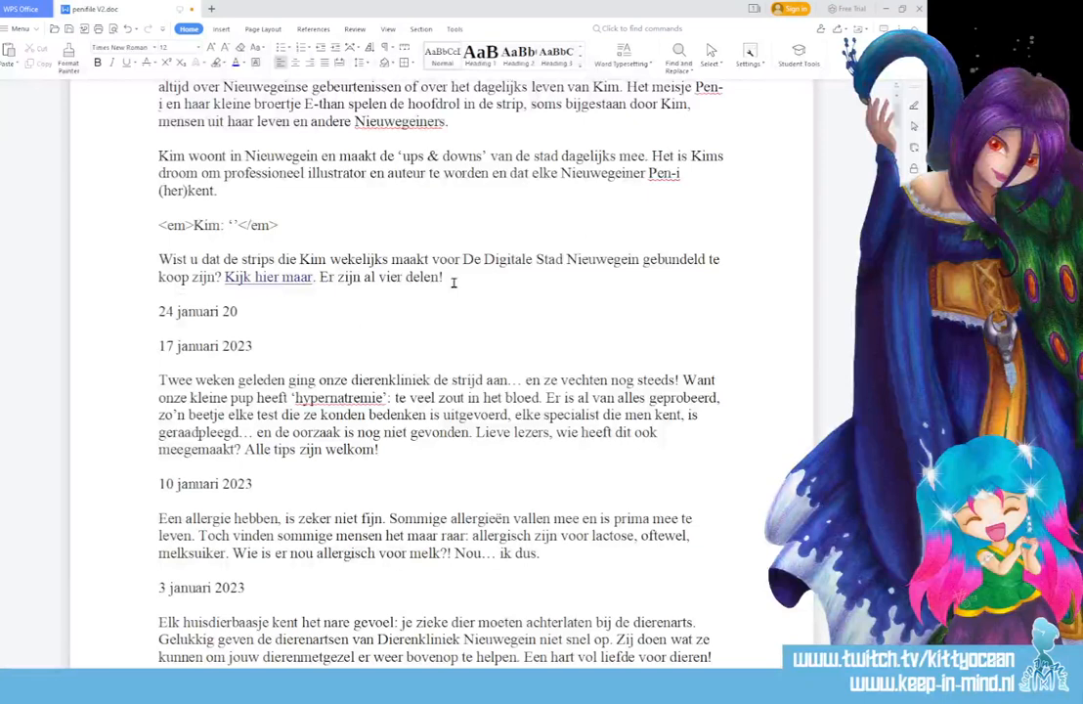
type("23")
key("Return")
key("Return")
- Start the paragraph under the 24 januari 2023 heading with "Het is weer tijd voor Gluren bij de Buren!"
type("Het")
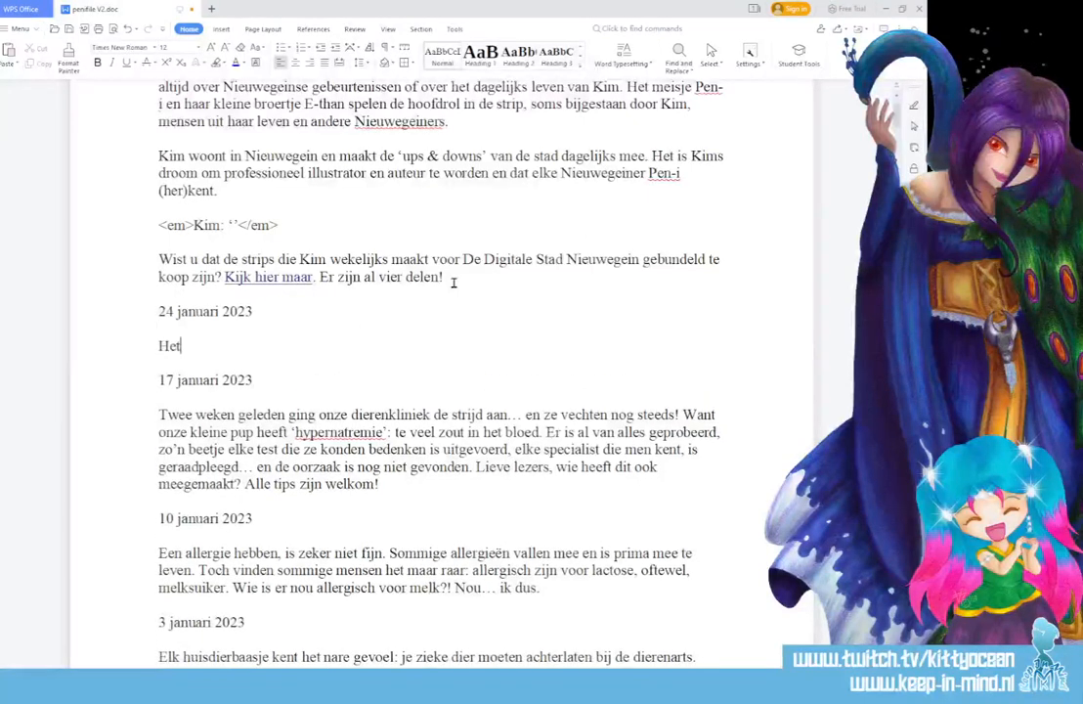
type(" is weer ti")
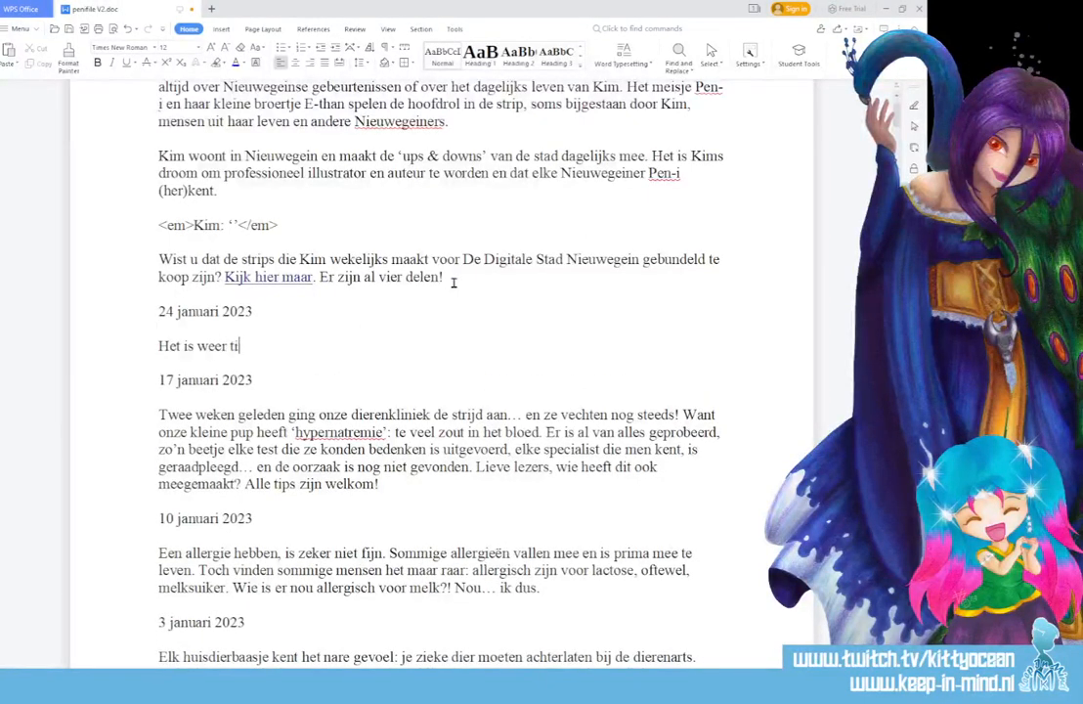
type("jd voor Gluren ")
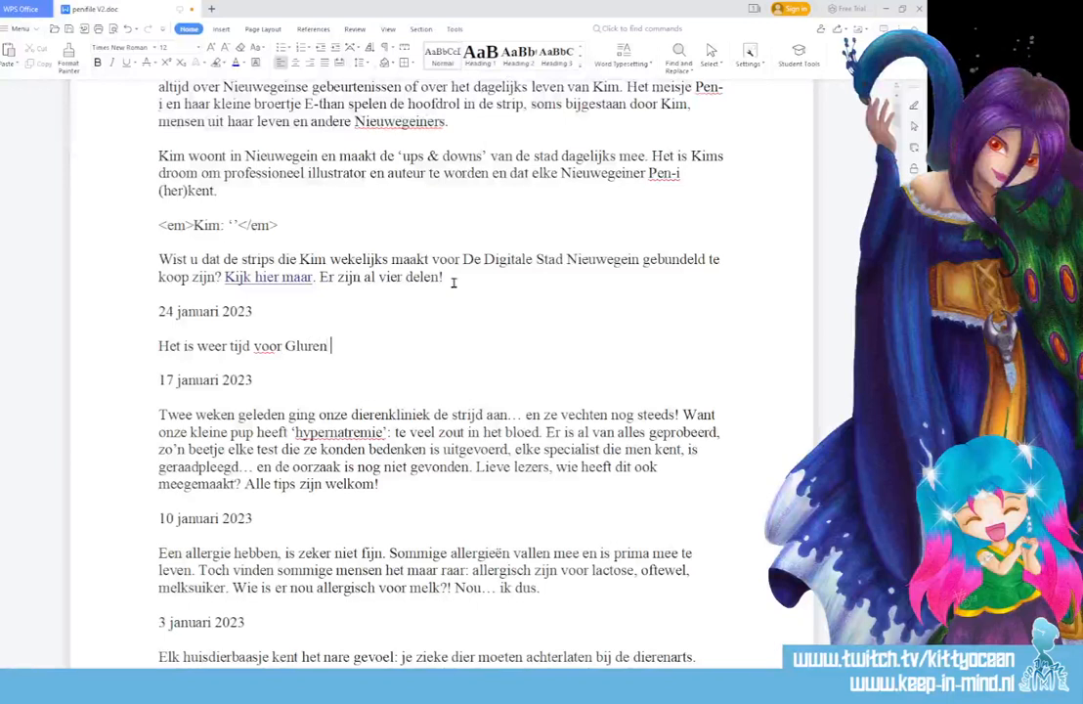
type("bij de \\B")
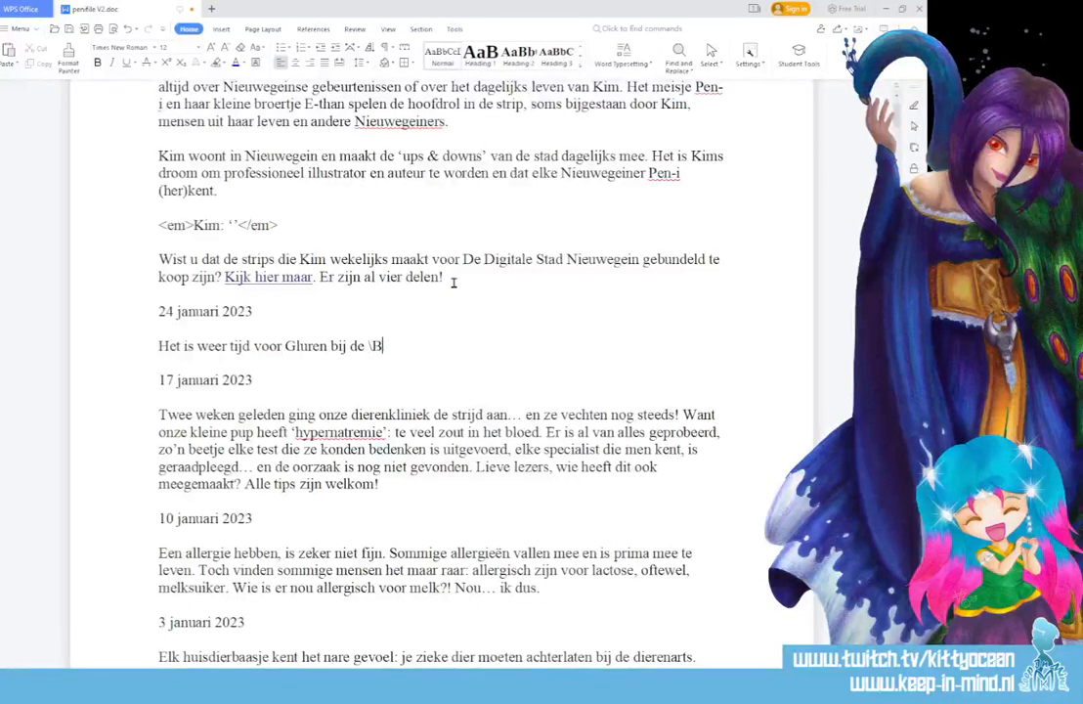
key("BackSpace")
key("BackSpace")
type("Buren! 5 feb")
- Add the sentence "5 februari is Nieuwegein weer de locatie om gratis kunst te bezoeken." to the new paragraph
key("BackSpace")
key("BackSpace")
type("e")
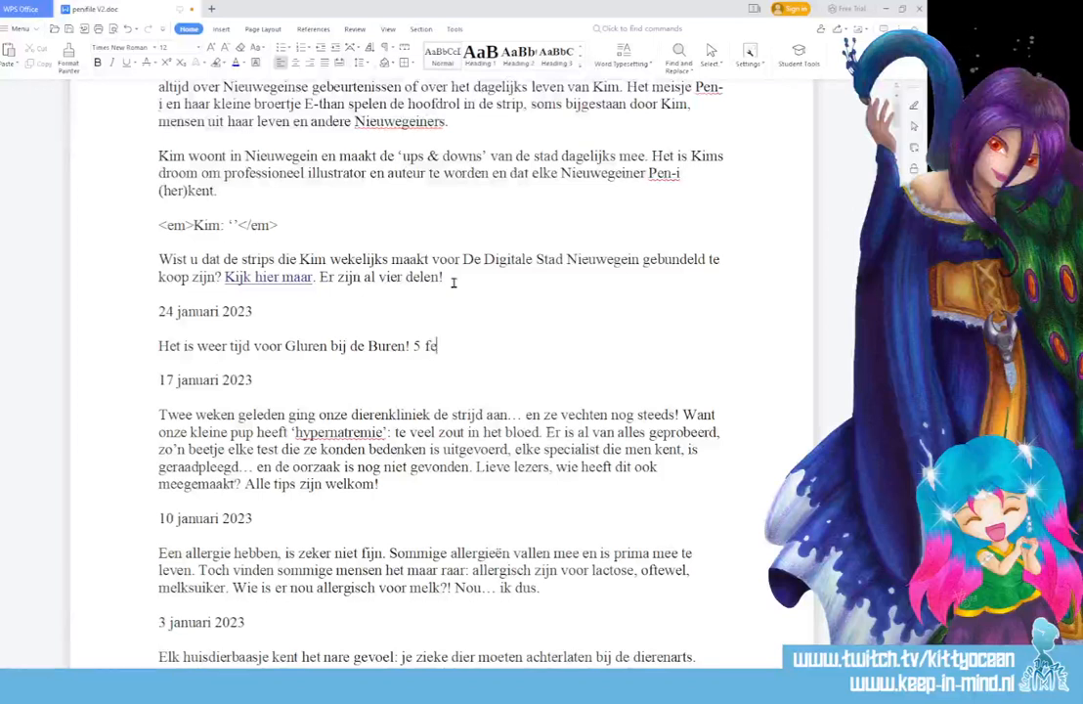
type("bruari is N")
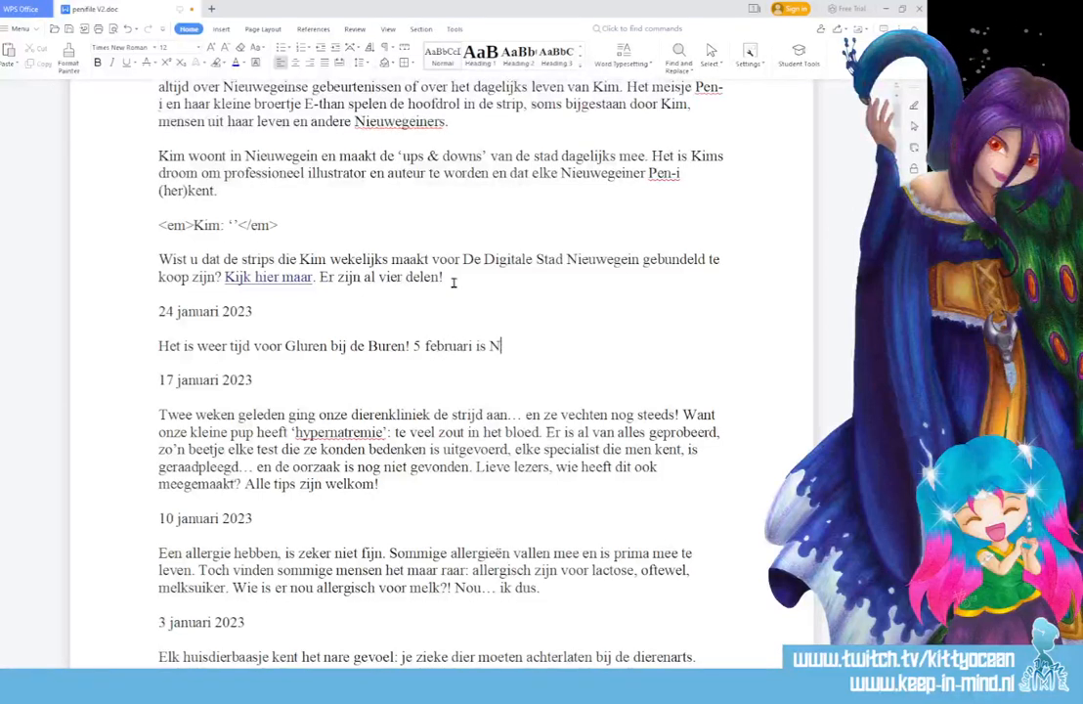
type("ieuwegein weer ")
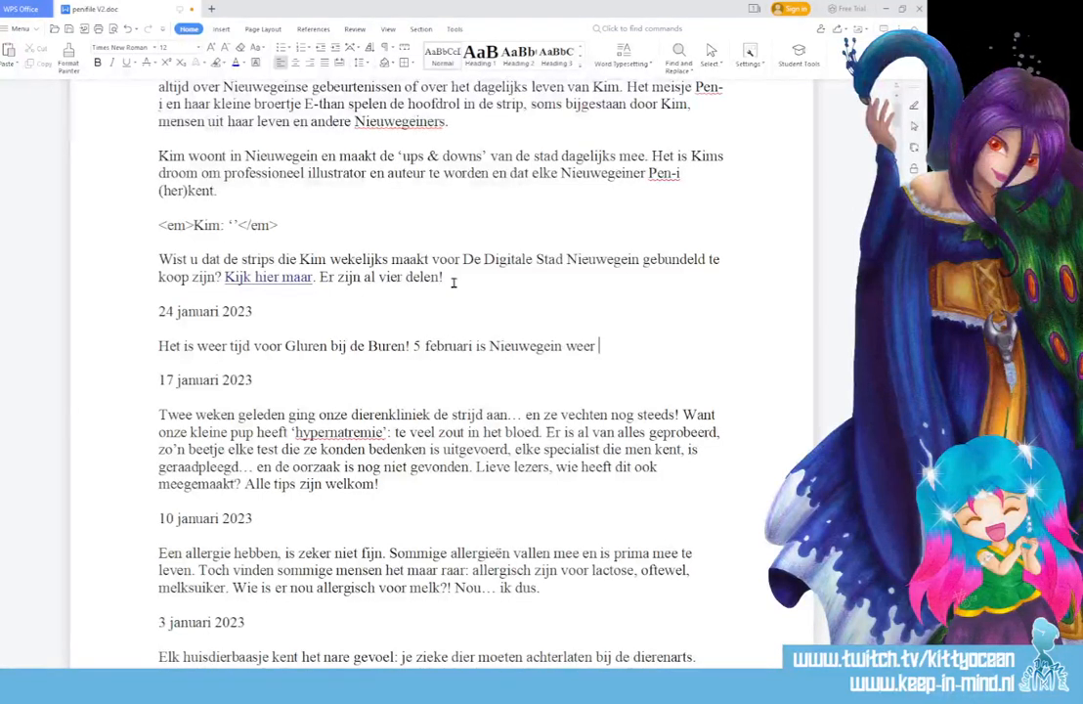
type("de locatie ")
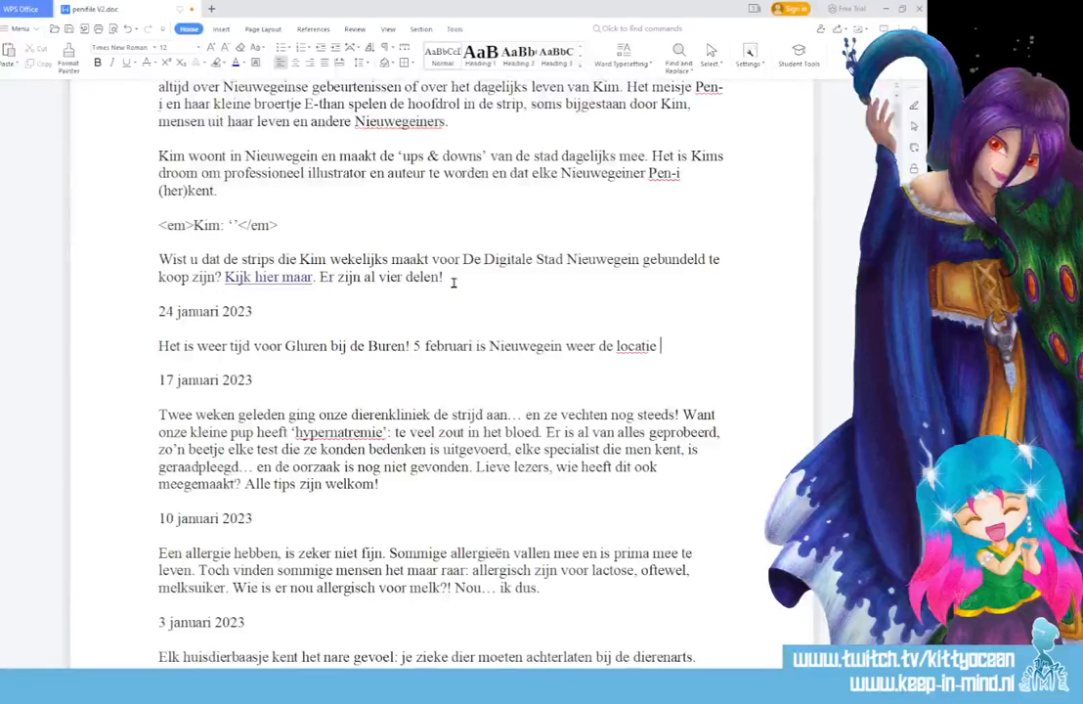
type("om gratis ")
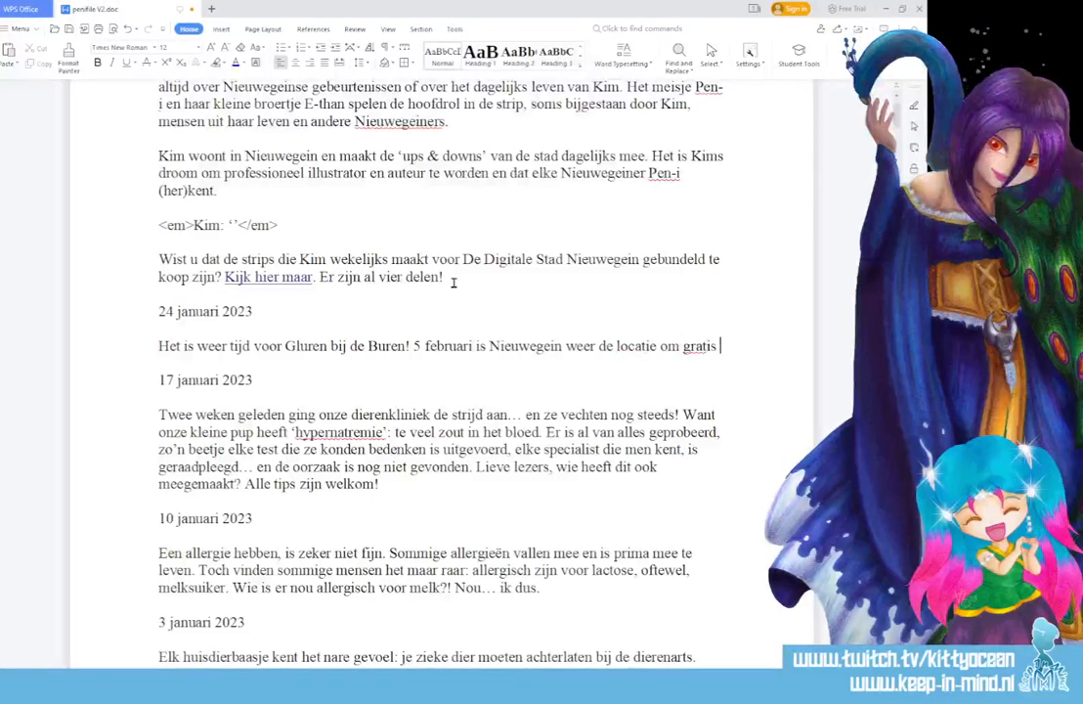
type("kunst te bezoe")
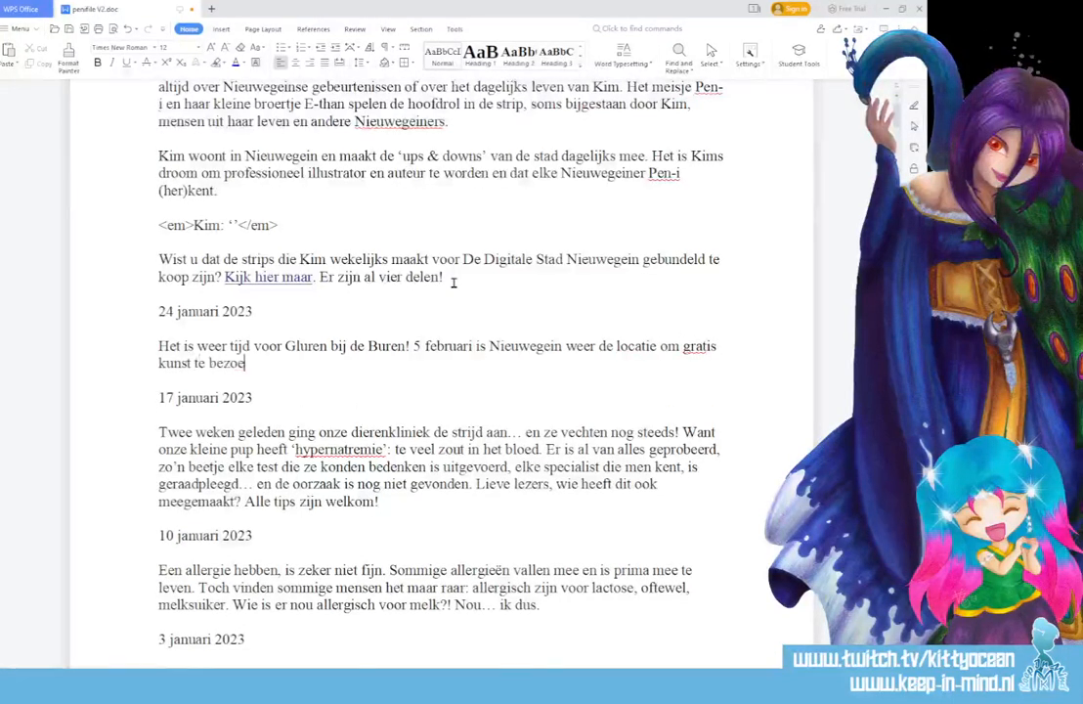
type("ken.")
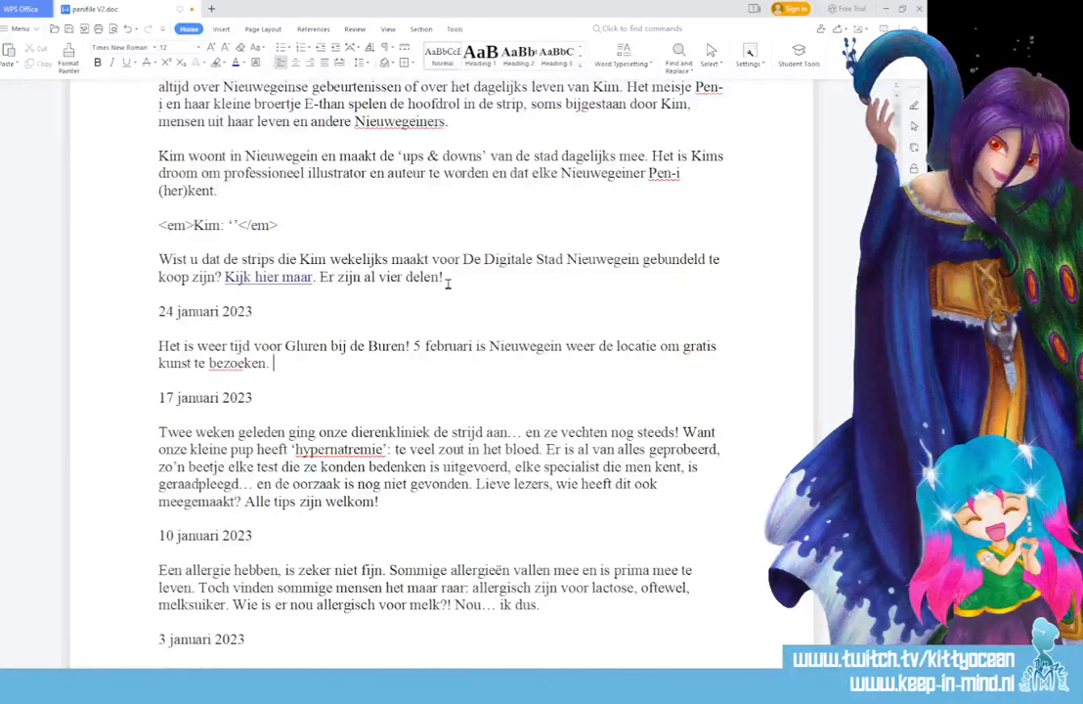
- Insert "en optredens" after "kunst" in the second sentence of the new paragraph
left_click(190, 361)
type("en op")
type("tredens")
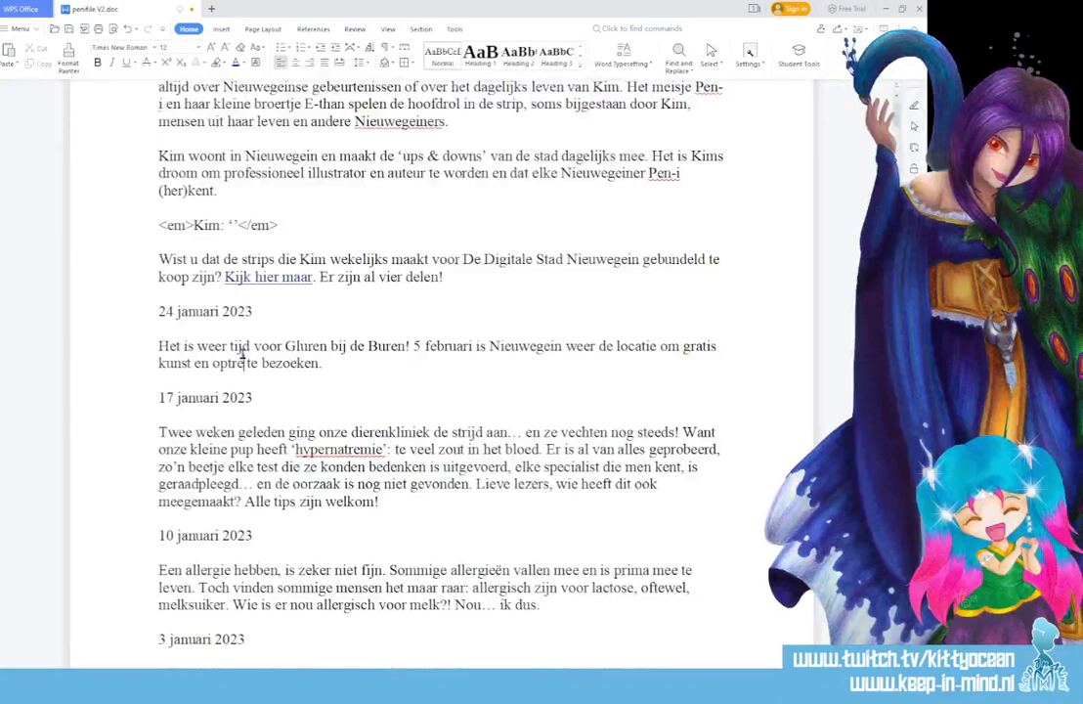
- Continue the paragraph with "De afgelopen paar jaren hebben we meegedaan, maar dit jaar moest de geplande act helaas afzeggen."
left_click(361, 361)
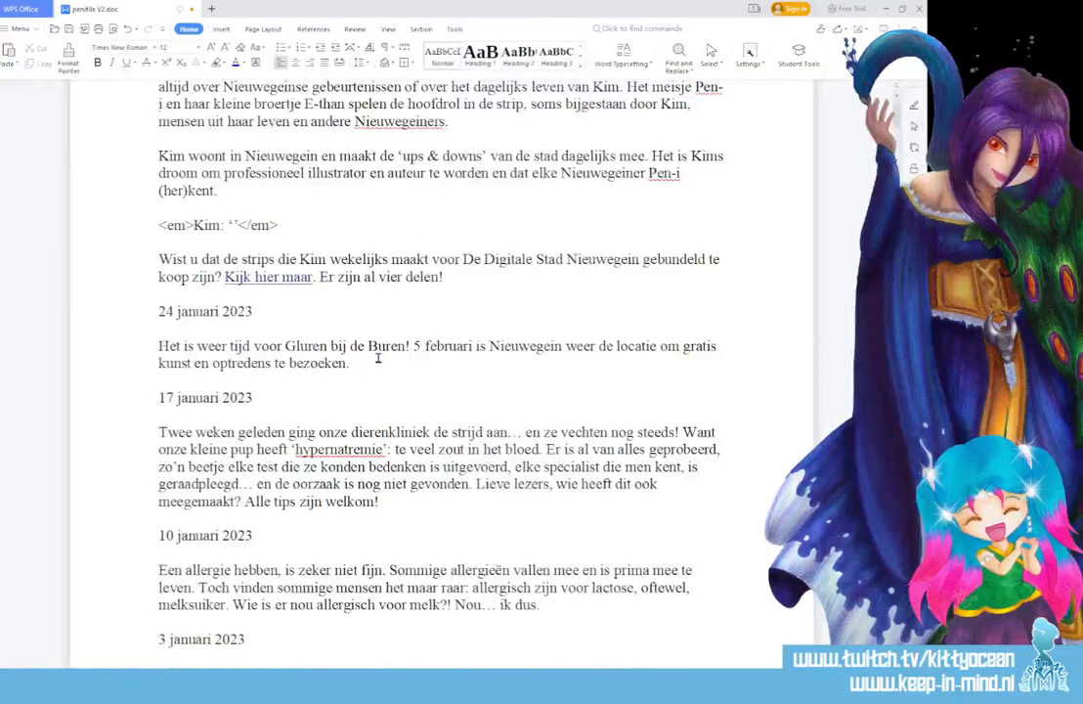
type("De afgelopen ")
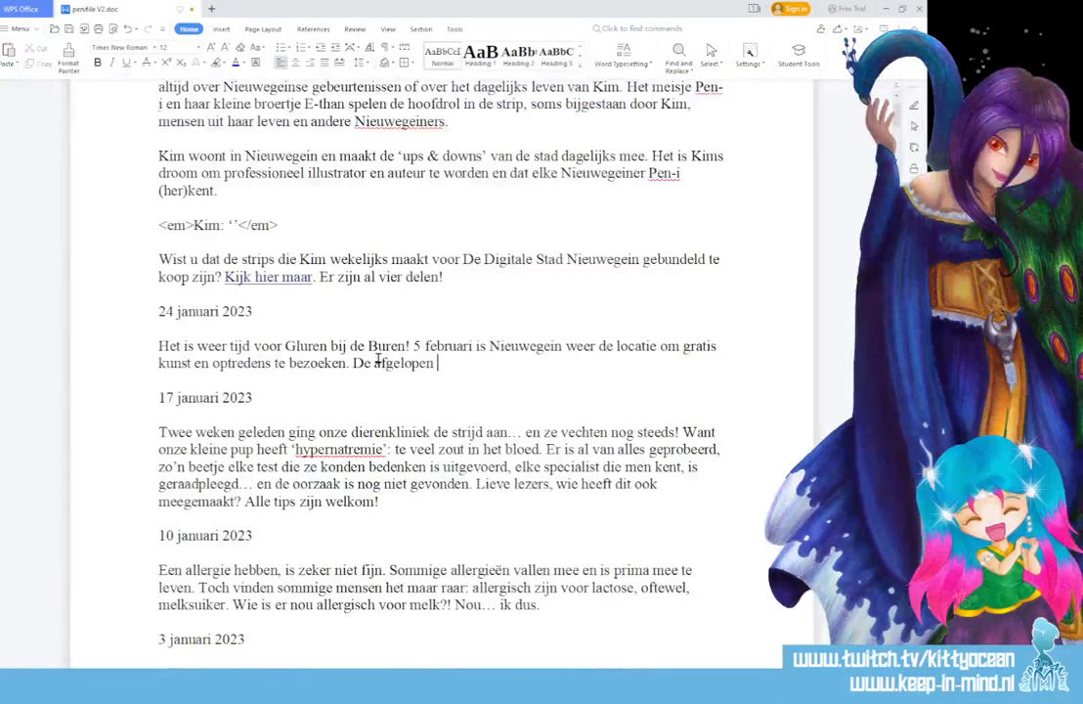
type("paar jaren heb")
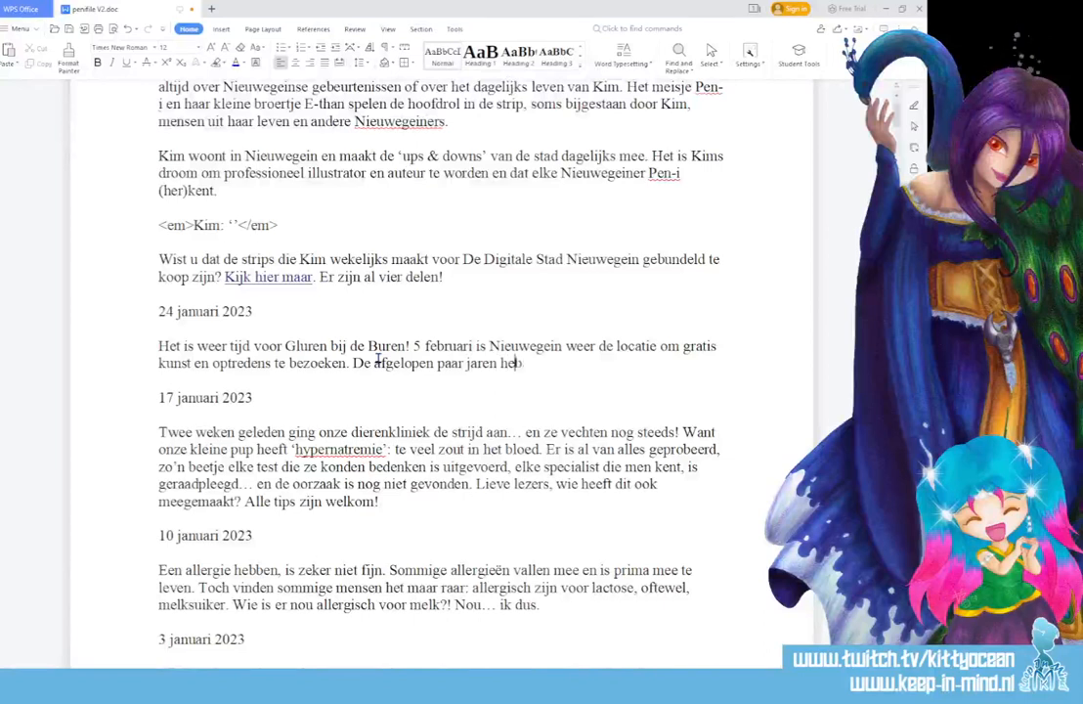
type("ben we meegedaa")
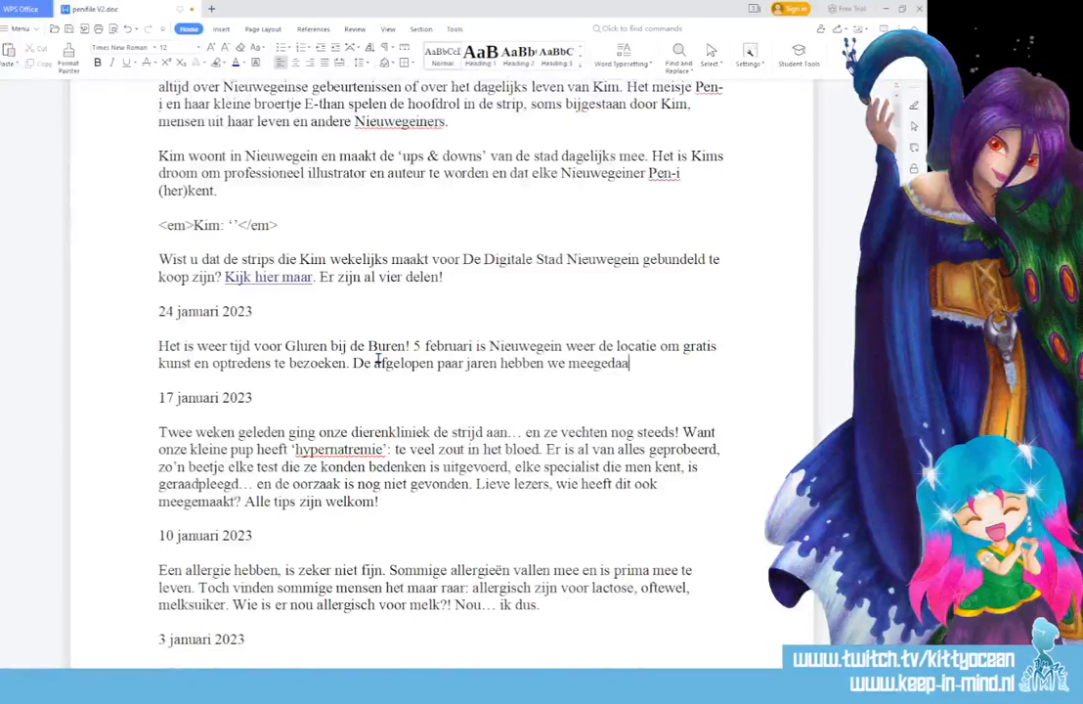
type("n, maar dit ")
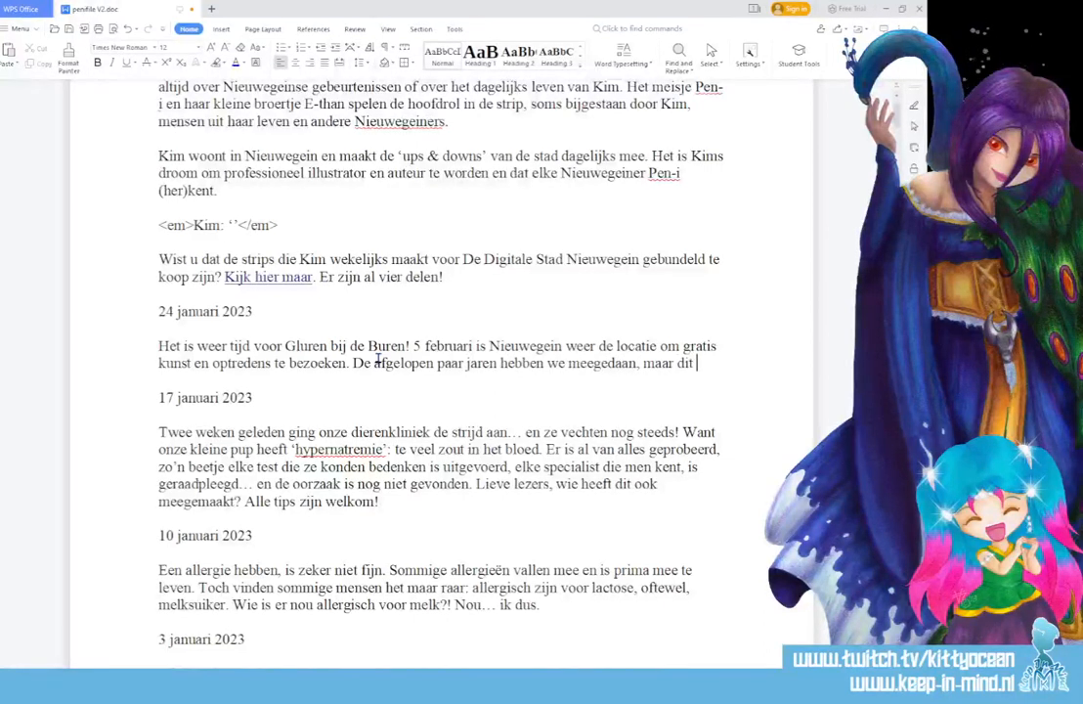
type("jaar moest de ge")
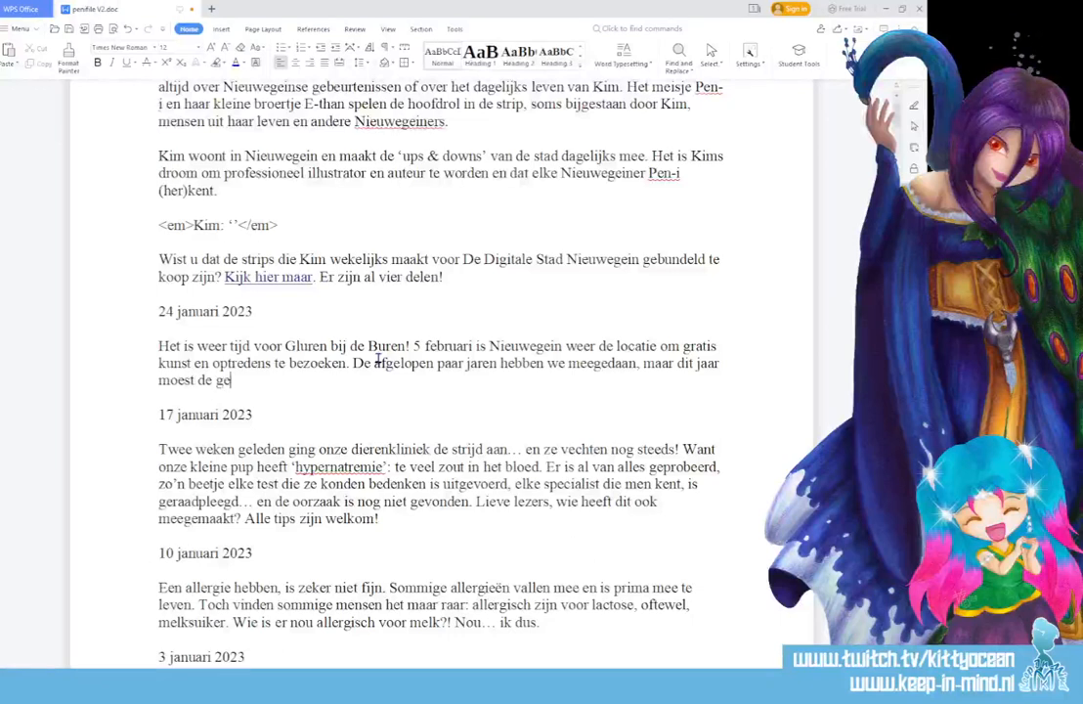
type("plande act h")
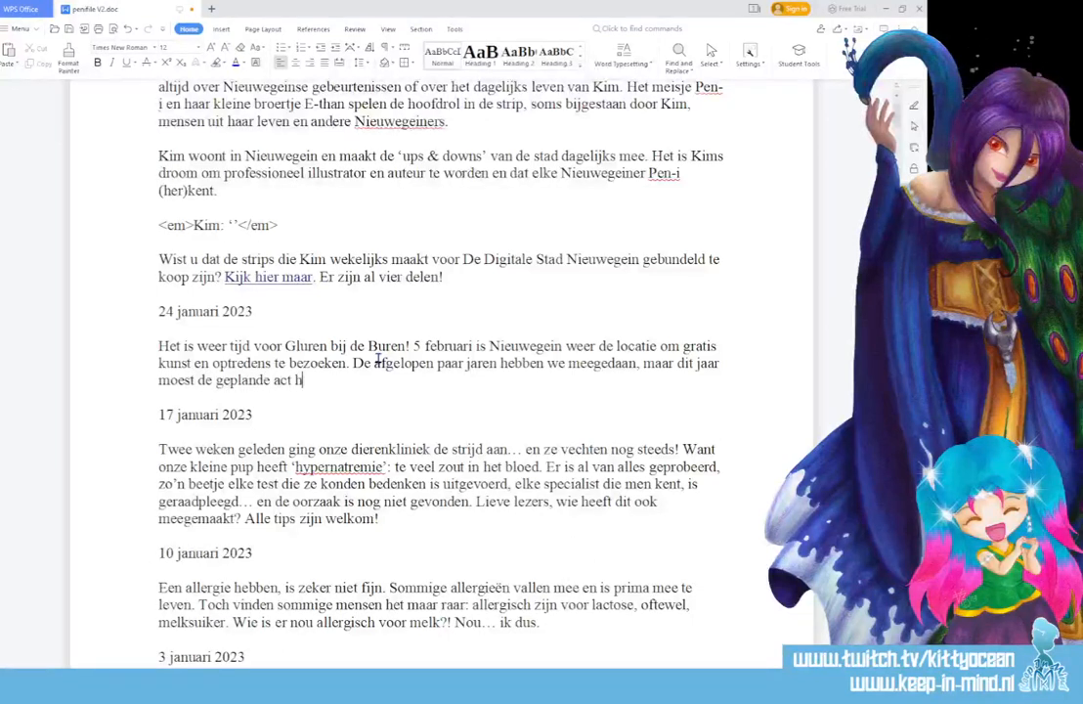
type("elaas afzegg")
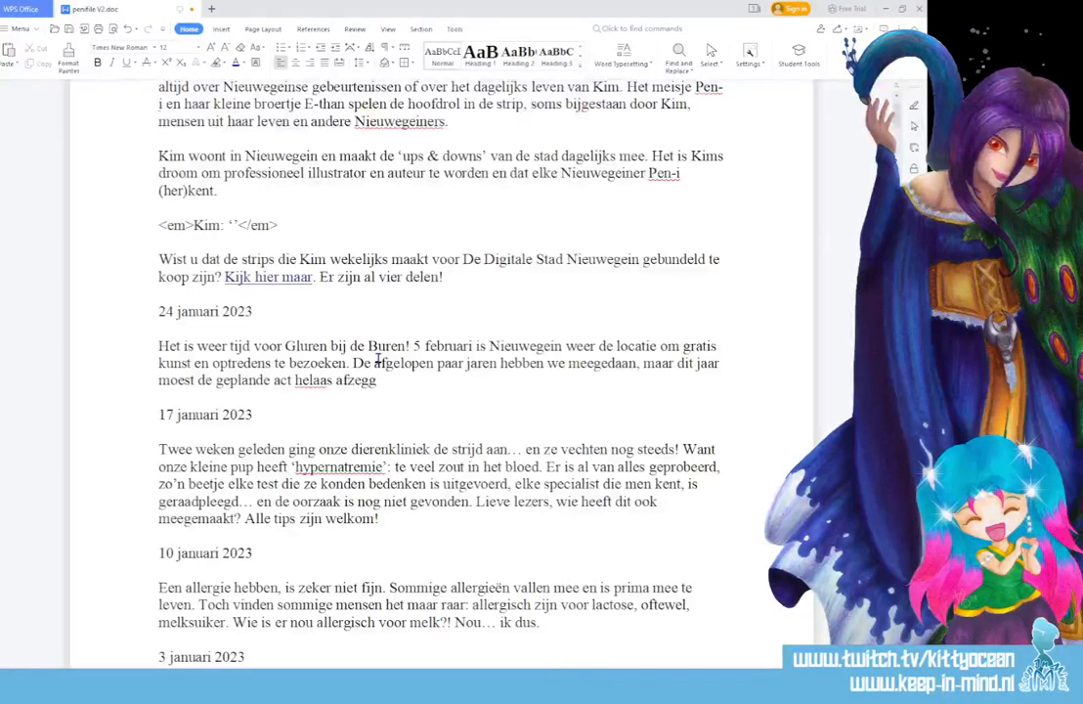
type("en. Geen pro")
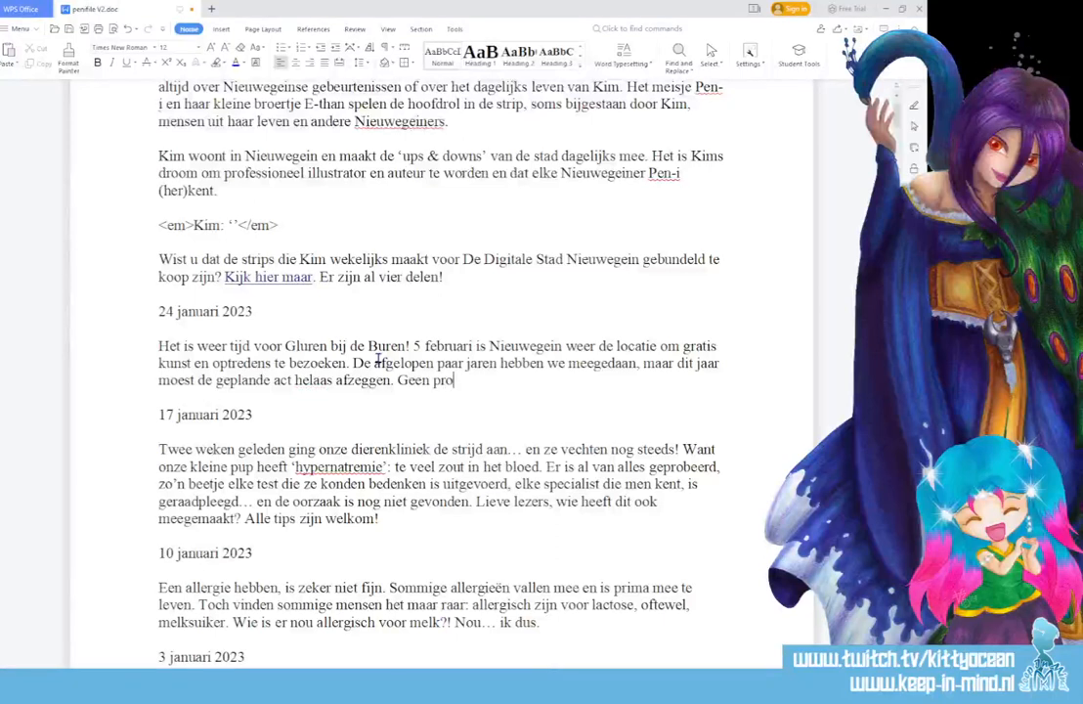
type("bleem, kunnen ")
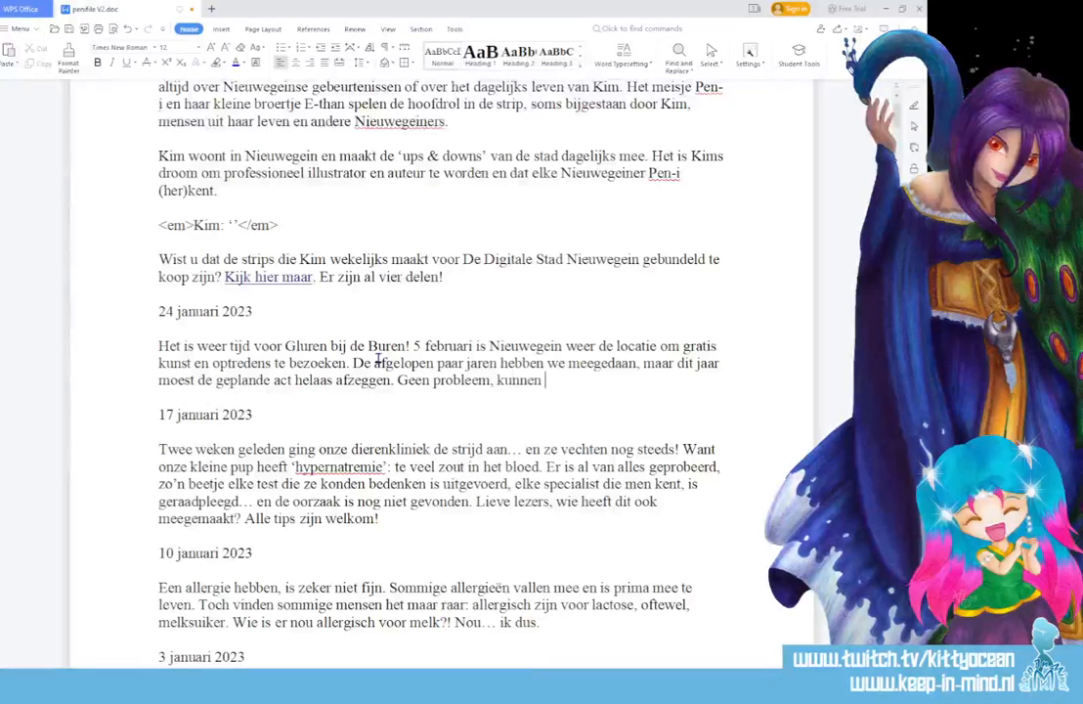
type("wij ook eens ")
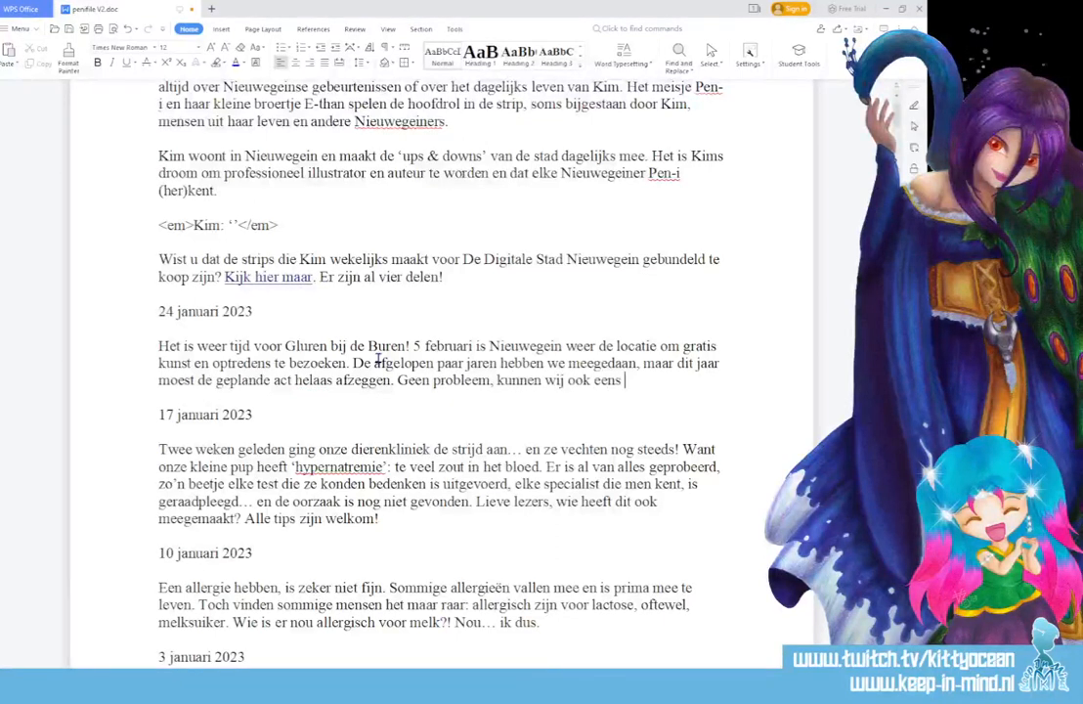
type("ergens anders ")
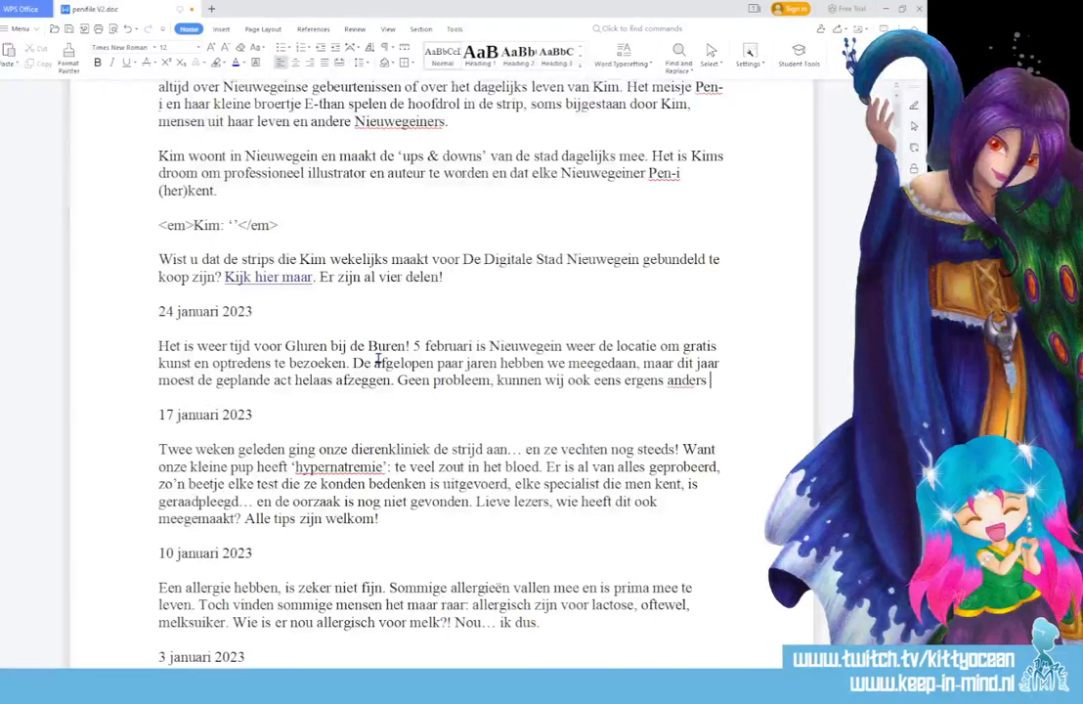
type("ik")
- Add the sentence "Geen probleem, kunnen wij ook eens ergens anders kijken!" to the paragraph
key("BackSpace")
key("BackSpace")
type("kijk")
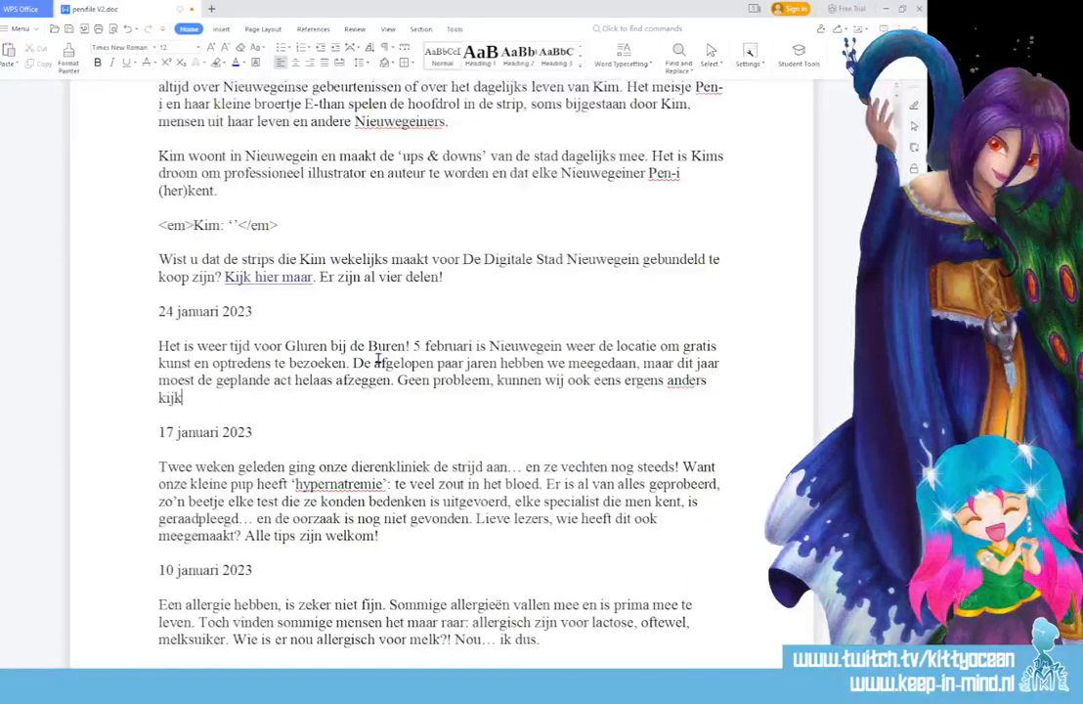
type("en! Er is nog genoeg te")
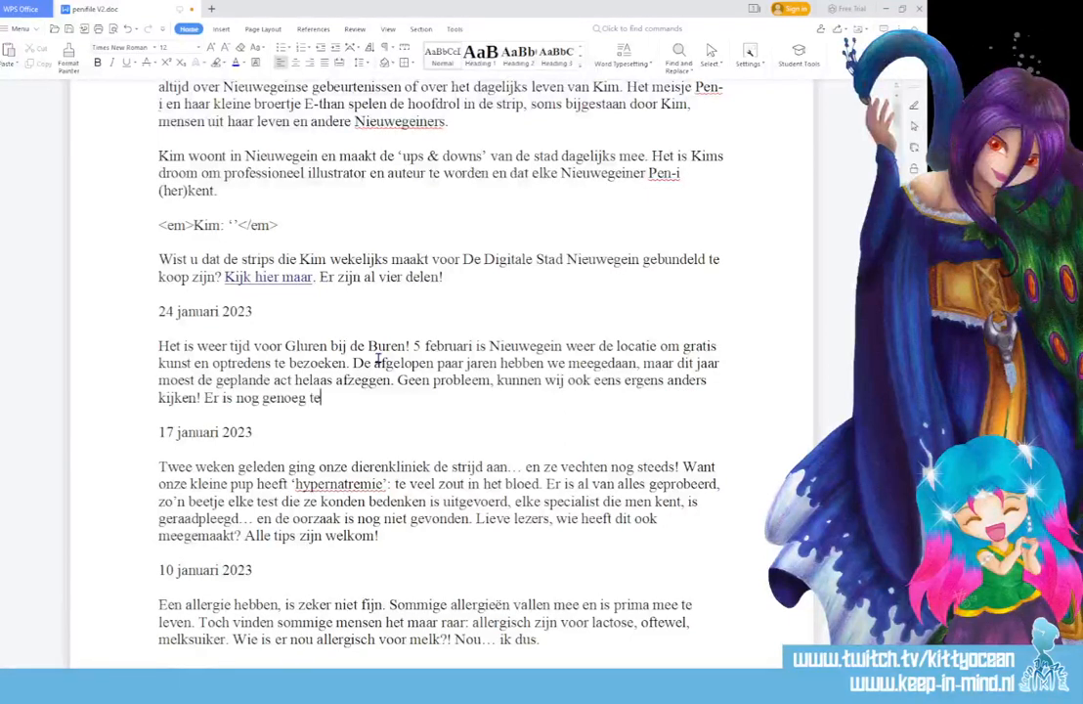
type(" zien en te doen!")
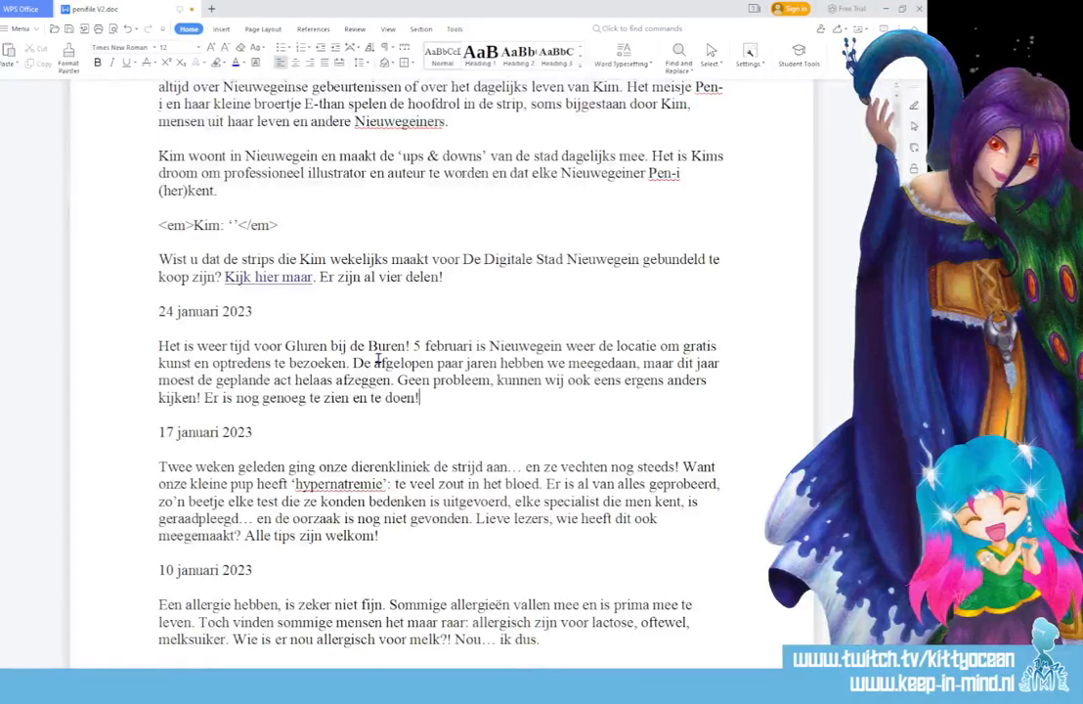
- Finish the paragraph with "Er is nog genoeg te zien en te doen!" and save the document
key("ctrl+s")
- Select the finished 24 januari 2023 paragraph and proofread it at a larger zoom
left_click_drag(158, 345, 435, 400)
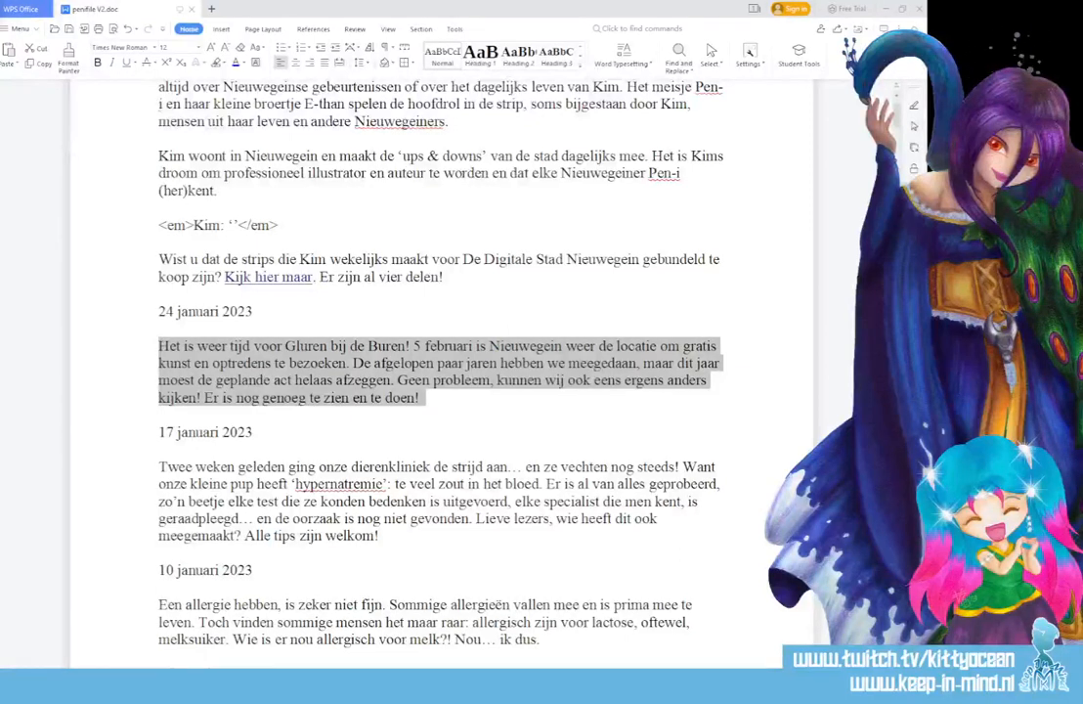
scroll(439, 373, "up", 5)
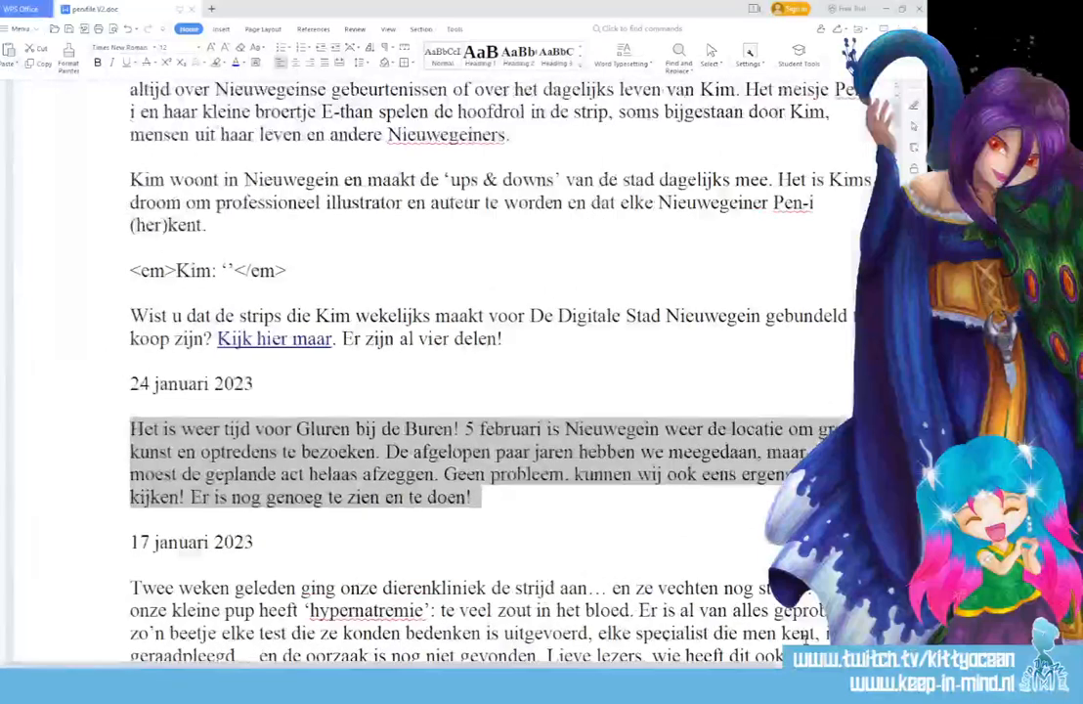
left_click_drag(466, 666, 554, 666)
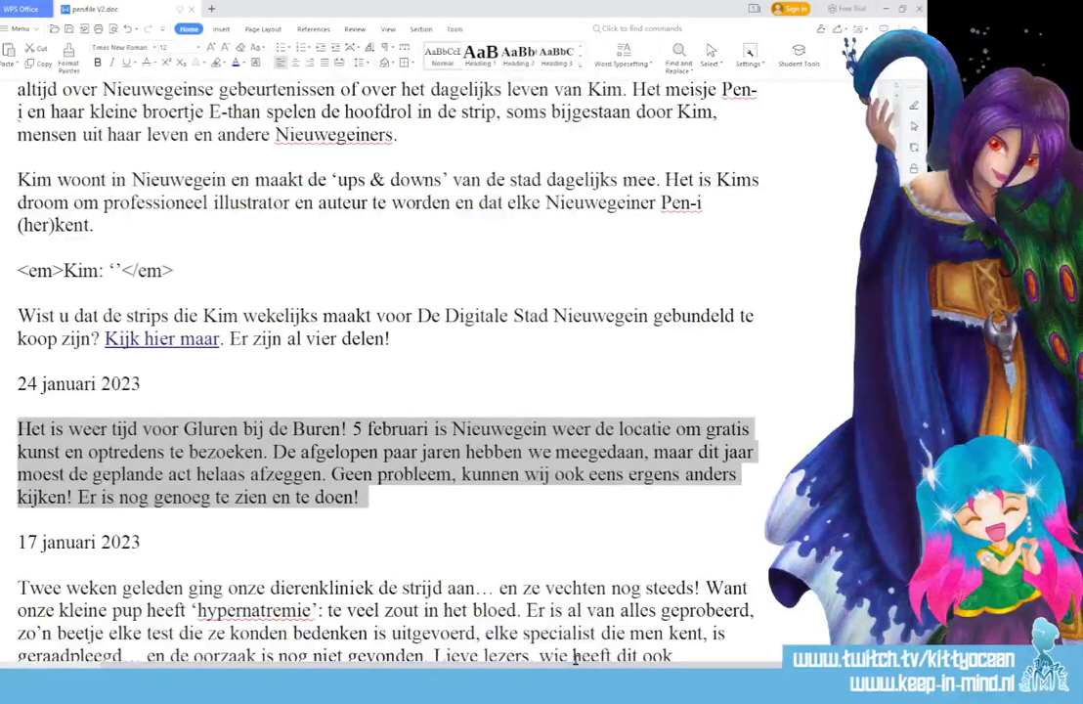
scroll(424, 477, "down", 1)
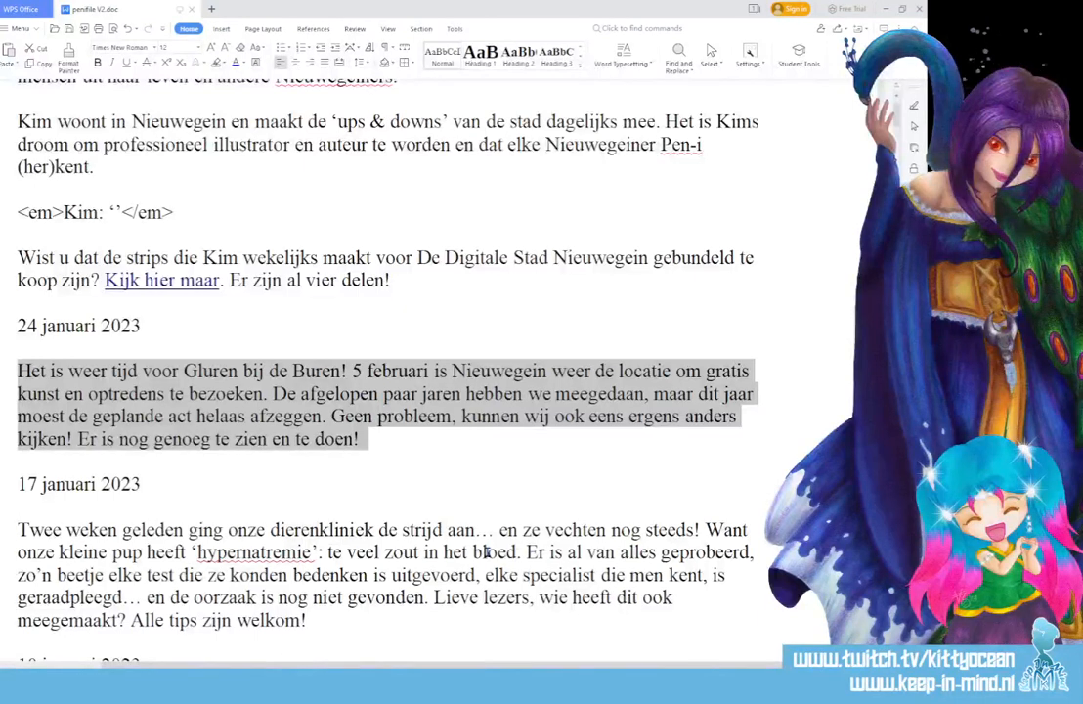
left_click(332, 552)
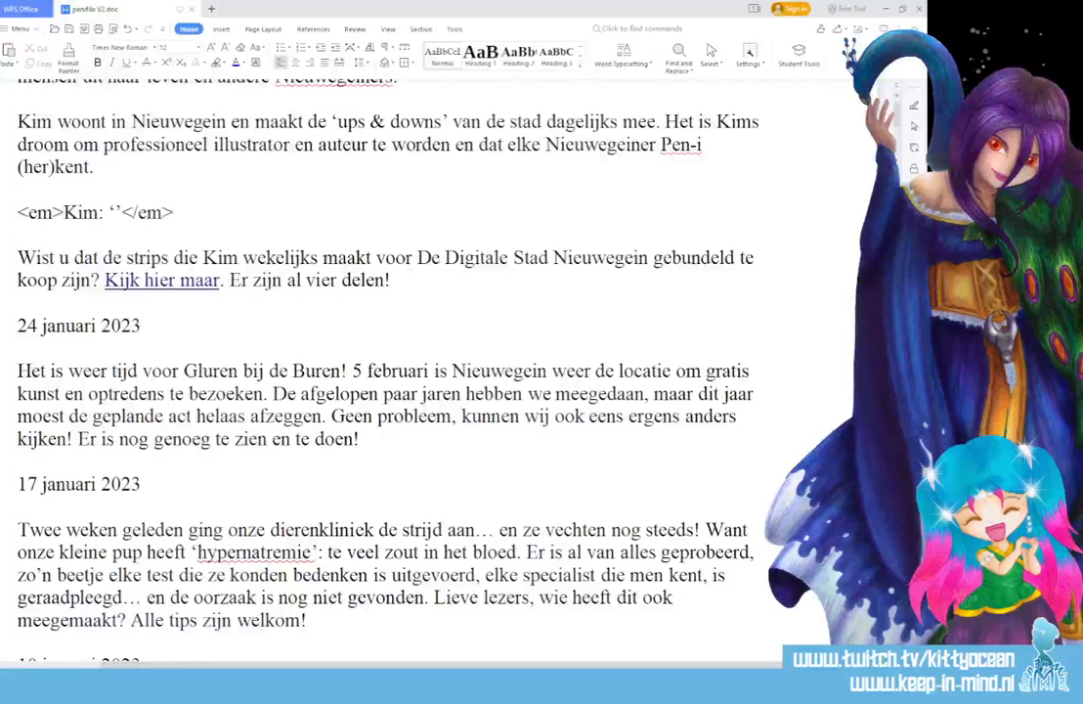
- Switch back to Photoshop and save the strip for the web as a High quality JPEG, replacing the existing 768.jpg
key("alt+Tab")
left_click(14, 20)
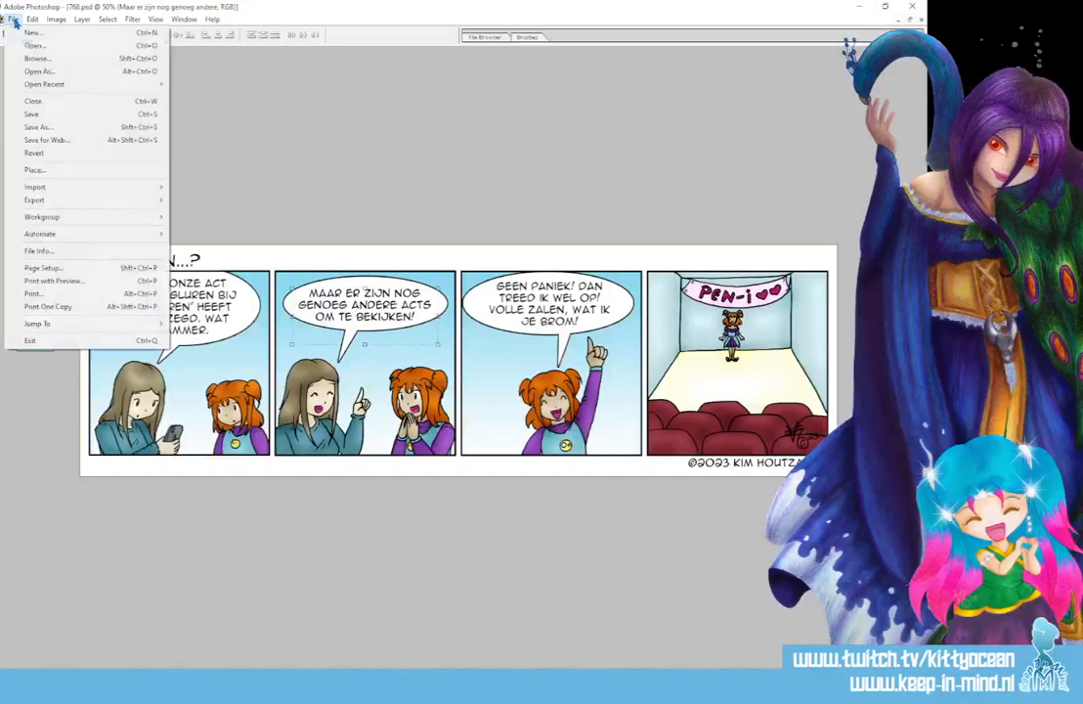
left_click(85, 142)
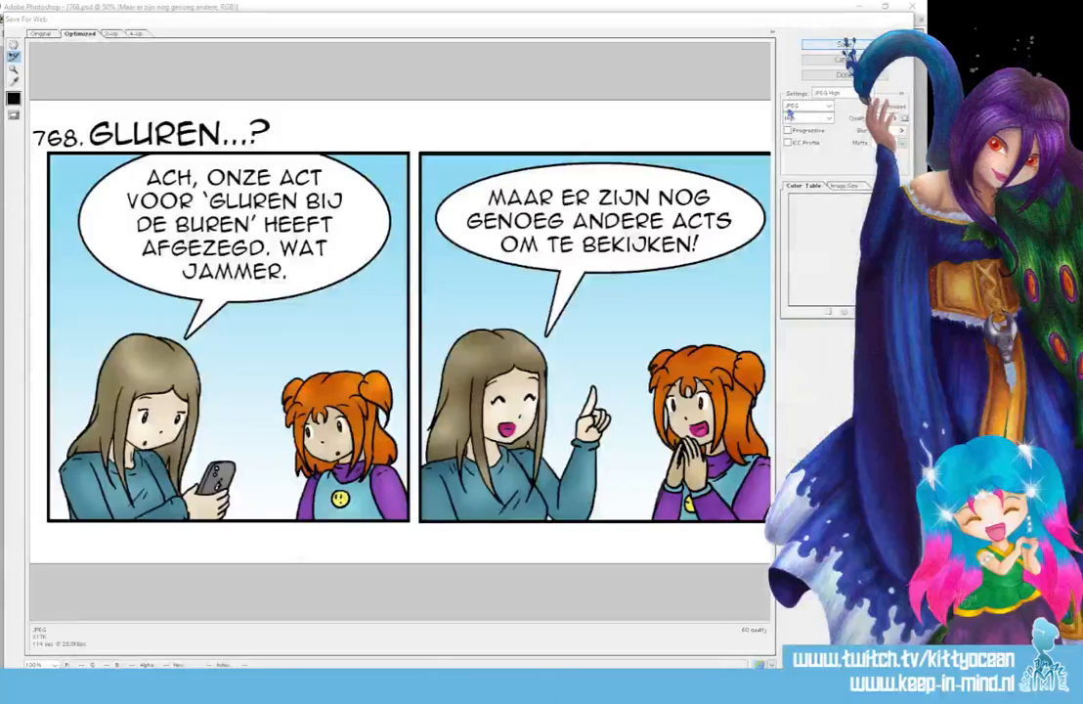
left_click(846, 46)
left_click(694, 618)
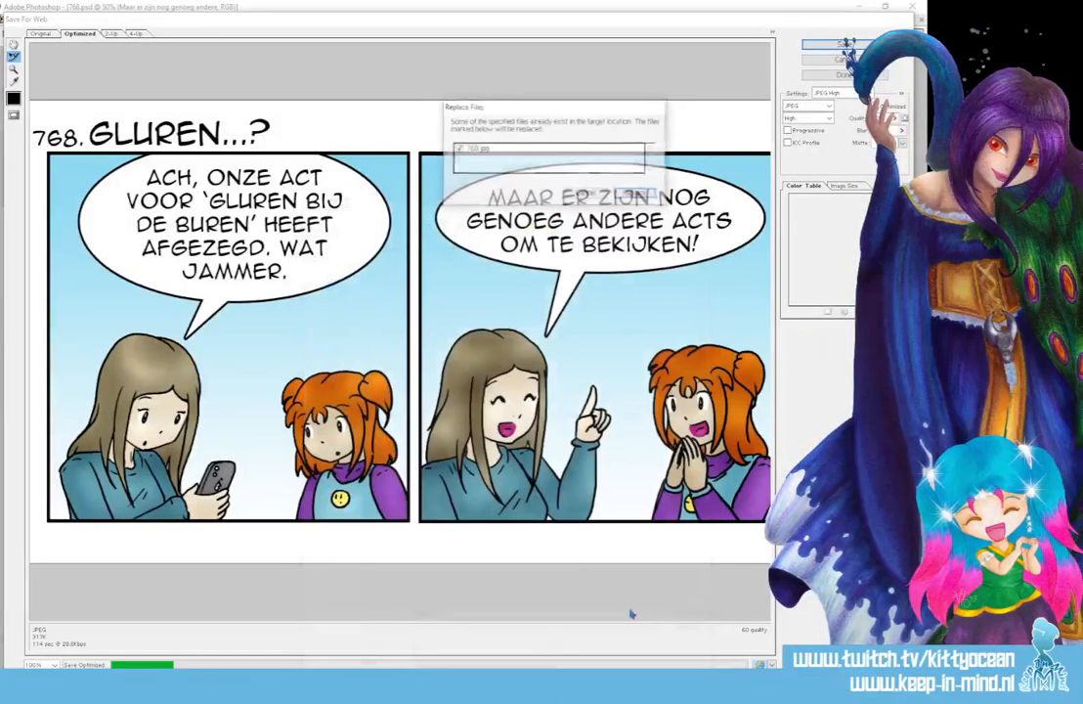
left_click(633, 191)
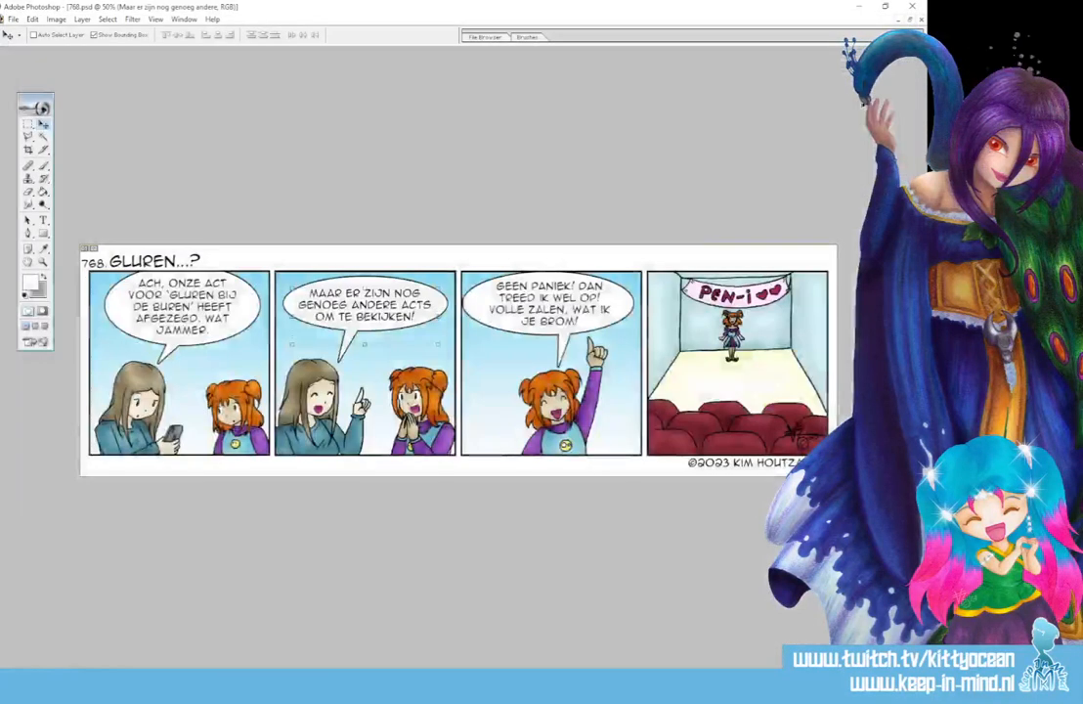